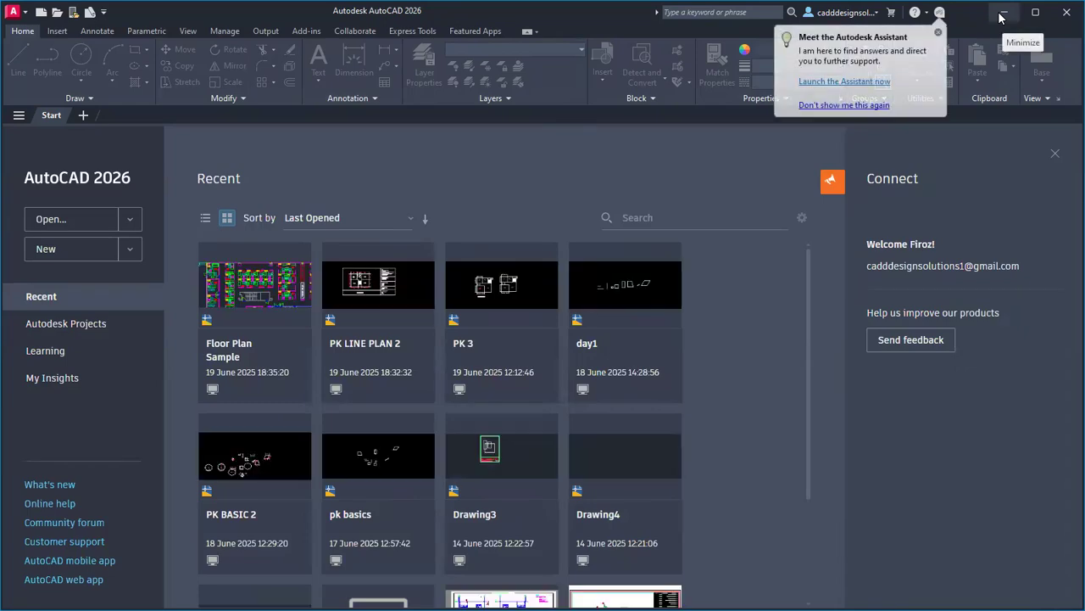
Refresh the desktop and open CIVIL PRACTICE BOOK.pdf from the Assignment folder, maximized.
{"action": "left_click", "coordinate": [1002, 17]}
{"action": "right_click", "coordinate": [683, 234]}
{"action": "right_click", "coordinate": [713, 273]}
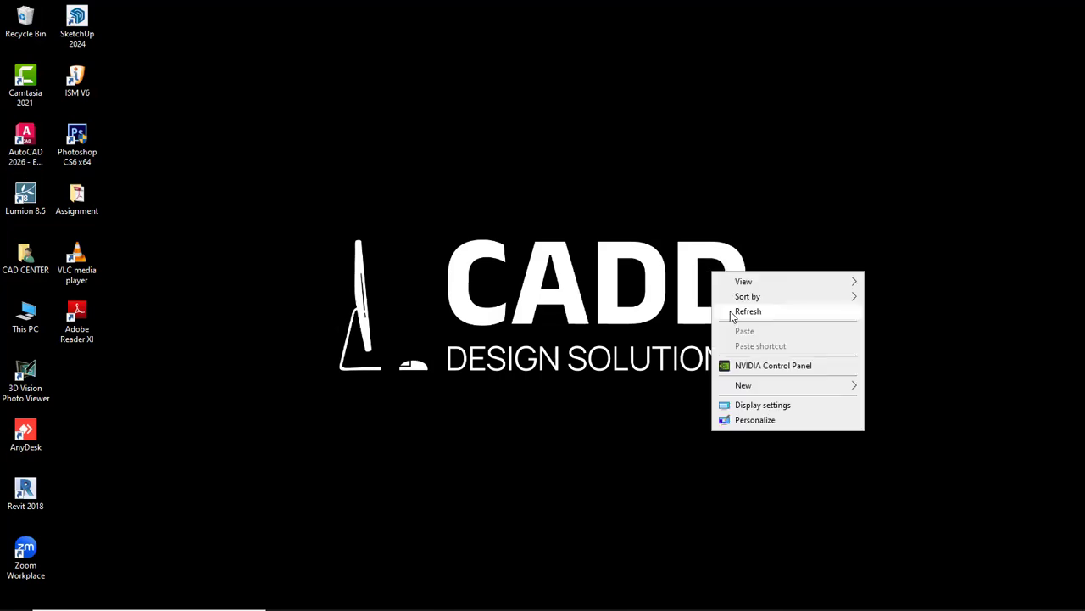
{"action": "left_click", "coordinate": [735, 312]}
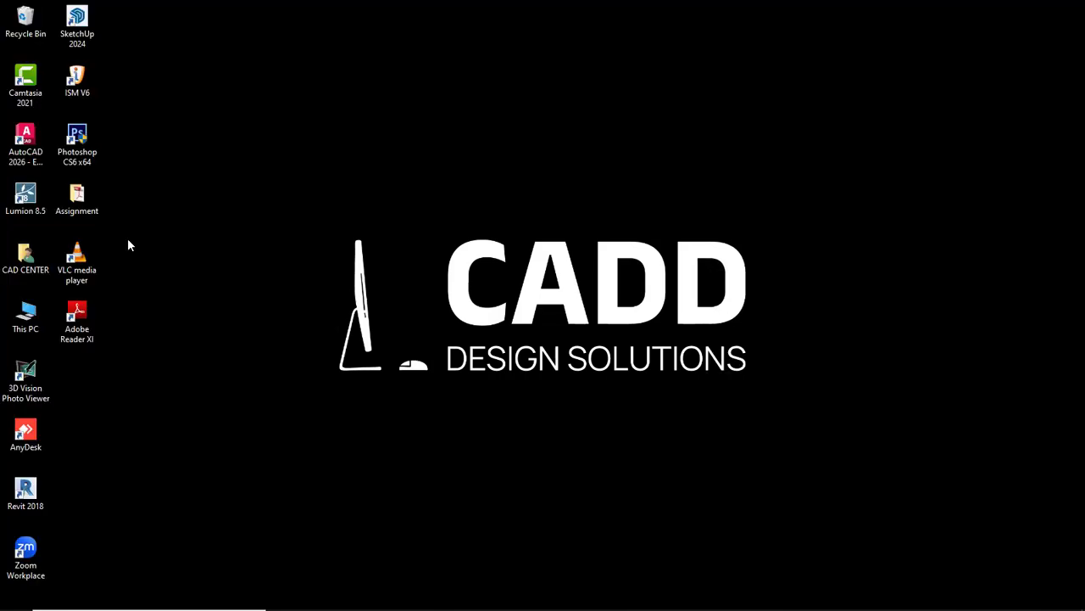
{"action": "double_click", "coordinate": [91, 209]}
{"action": "double_click", "coordinate": [198, 95]}
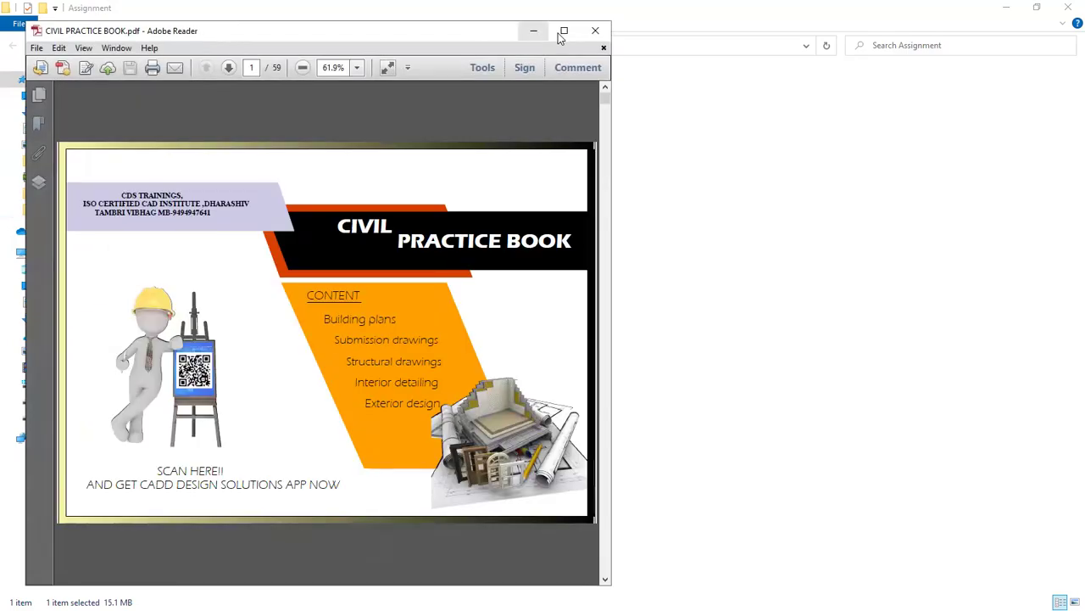
{"action": "left_click", "coordinate": [563, 31]}
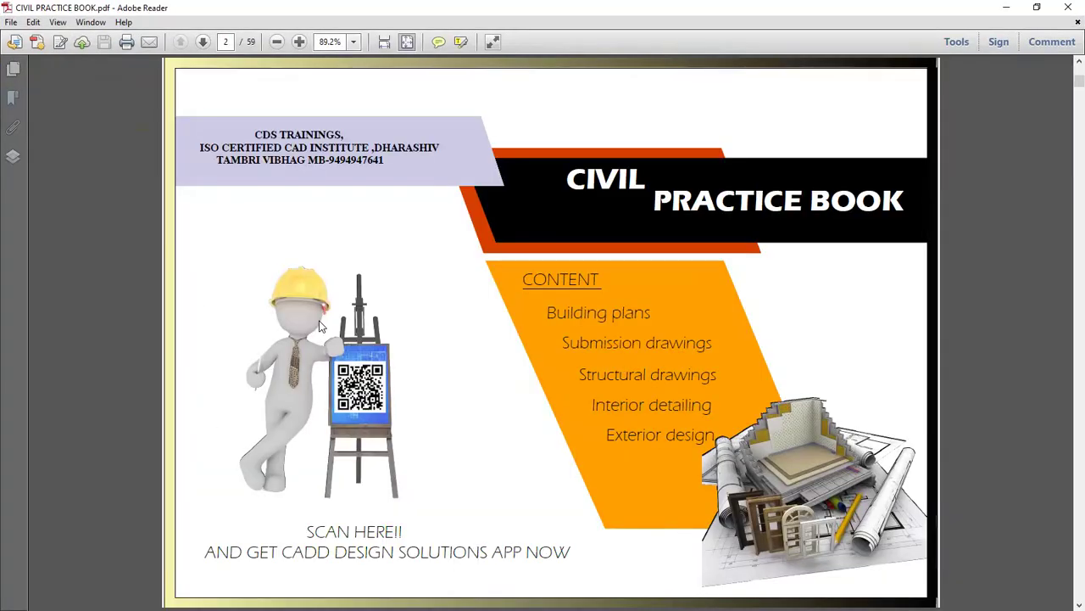
Scroll to the page 8 floor plan in meter and highlight the 0.23 external wall thickness.
{"action": "scroll", "coordinate": [320, 327], "scroll_direction": "down", "scroll_amount": 2}
{"action": "scroll", "coordinate": [321, 327], "scroll_direction": "down", "scroll_amount": 5}
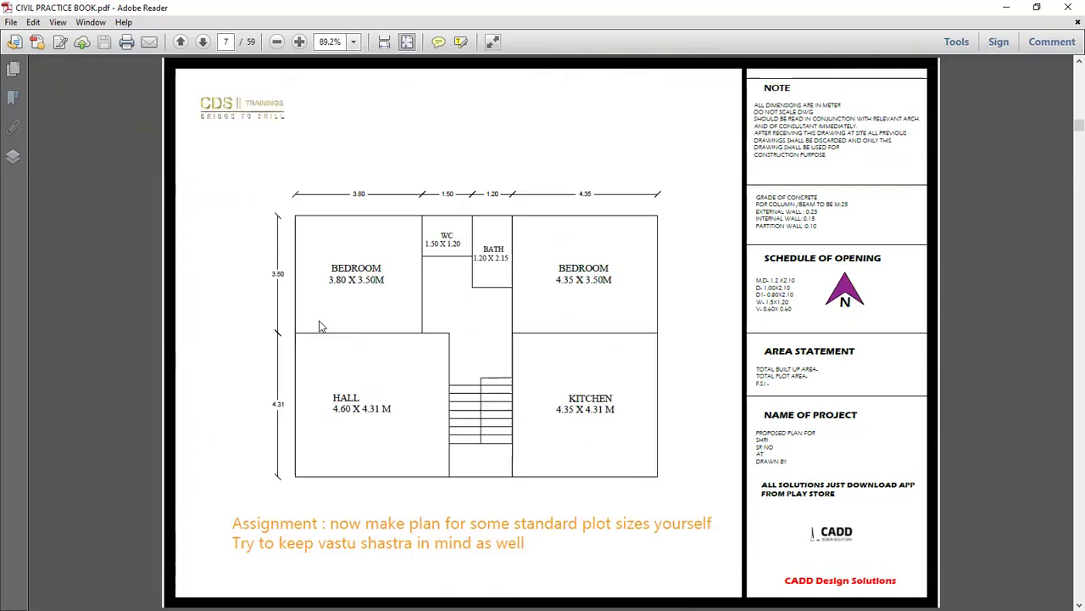
{"action": "scroll", "coordinate": [318, 320], "scroll_direction": "down", "scroll_amount": 1}
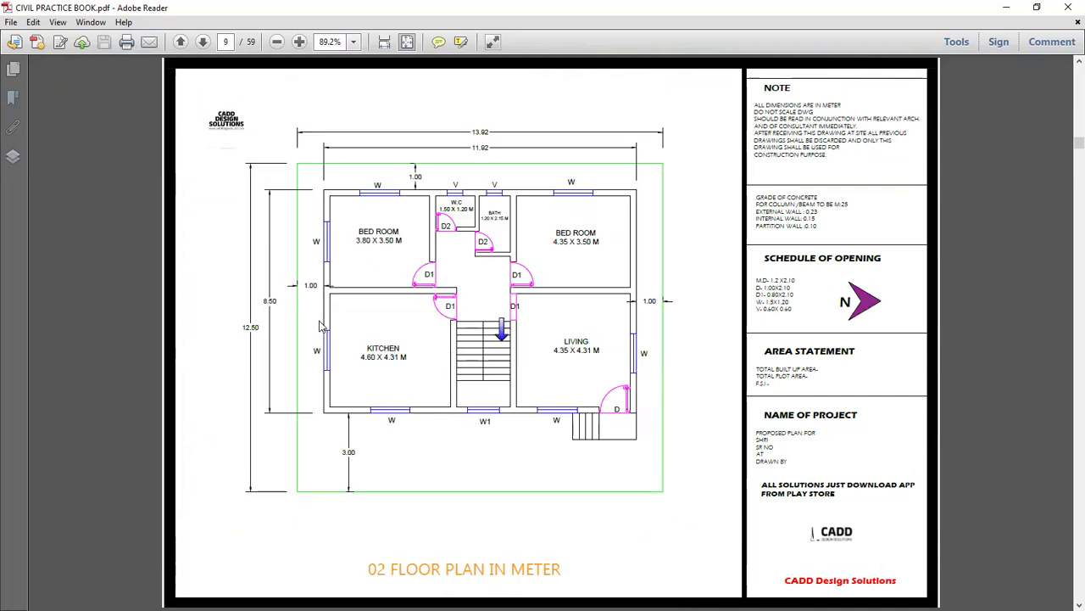
{"action": "scroll", "coordinate": [319, 320], "scroll_direction": "up", "scroll_amount": 1}
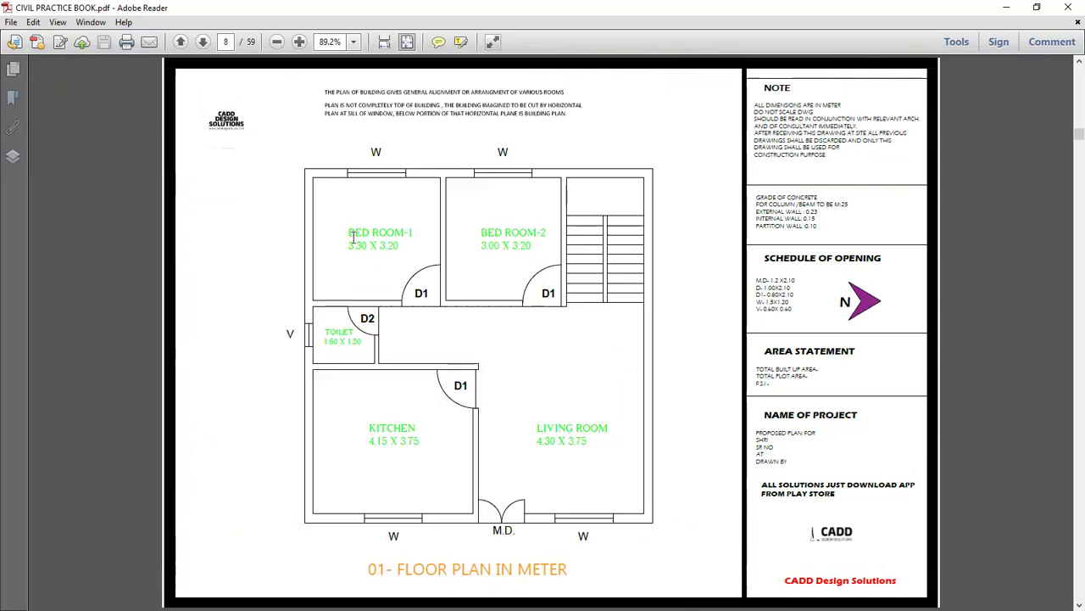
{"action": "scroll", "coordinate": [353, 240], "scroll_direction": "up", "scroll_amount": 1}
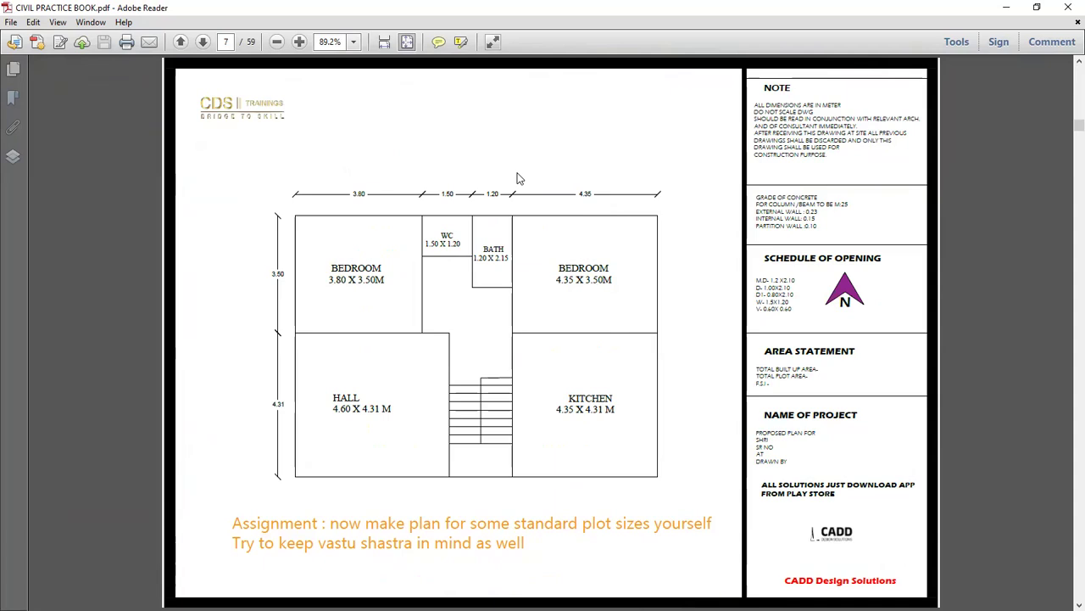
{"action": "scroll", "coordinate": [325, 325], "scroll_direction": "up", "scroll_amount": 1, "text": "ctrl"}
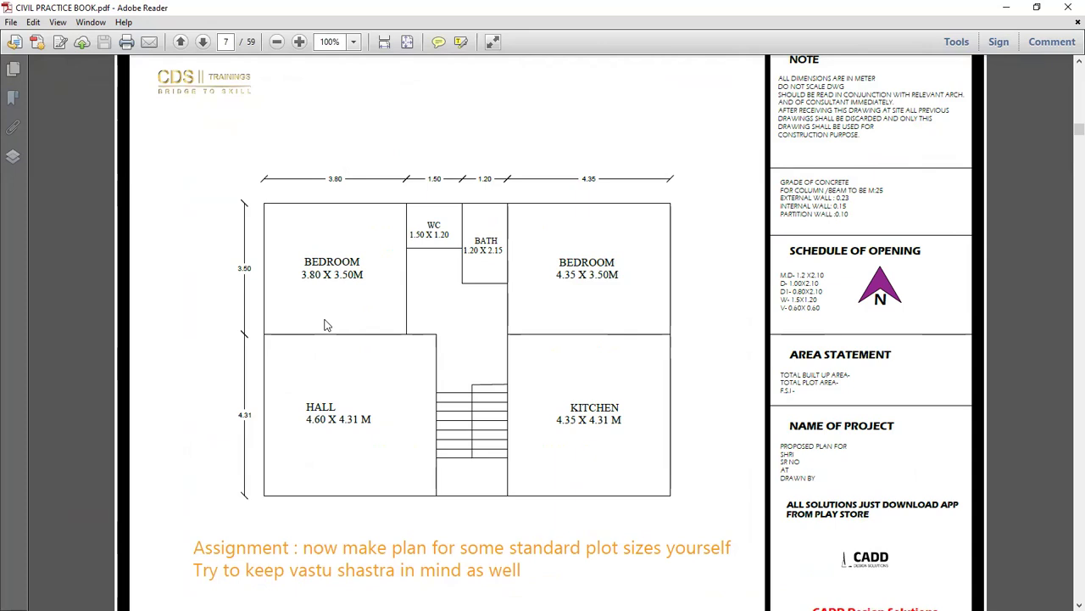
{"action": "scroll", "coordinate": [325, 324], "scroll_direction": "down", "scroll_amount": 3}
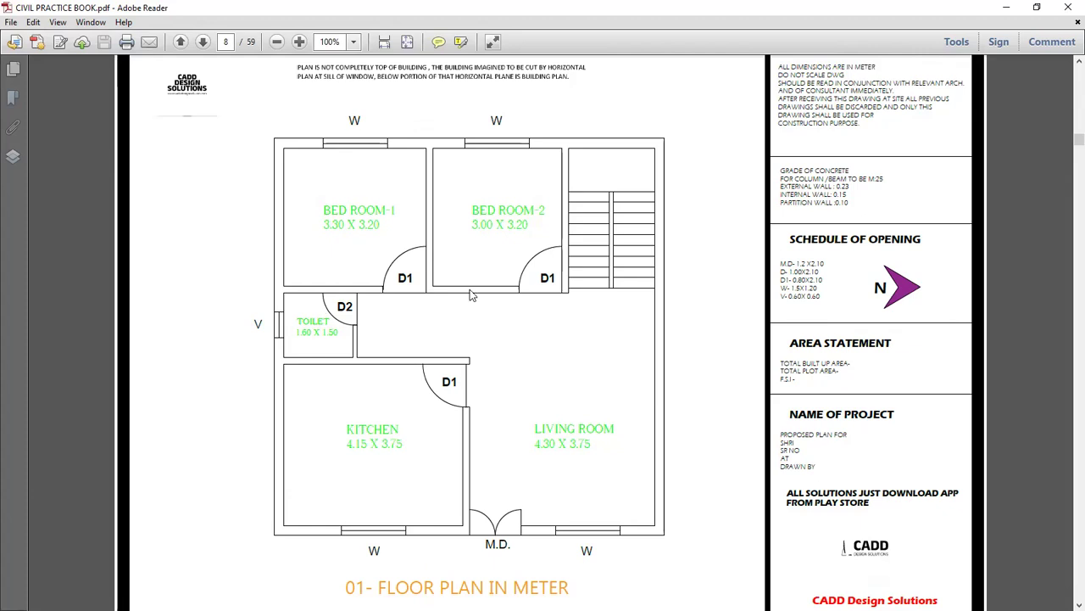
{"action": "scroll", "coordinate": [843, 104], "scroll_direction": "up", "scroll_amount": 1}
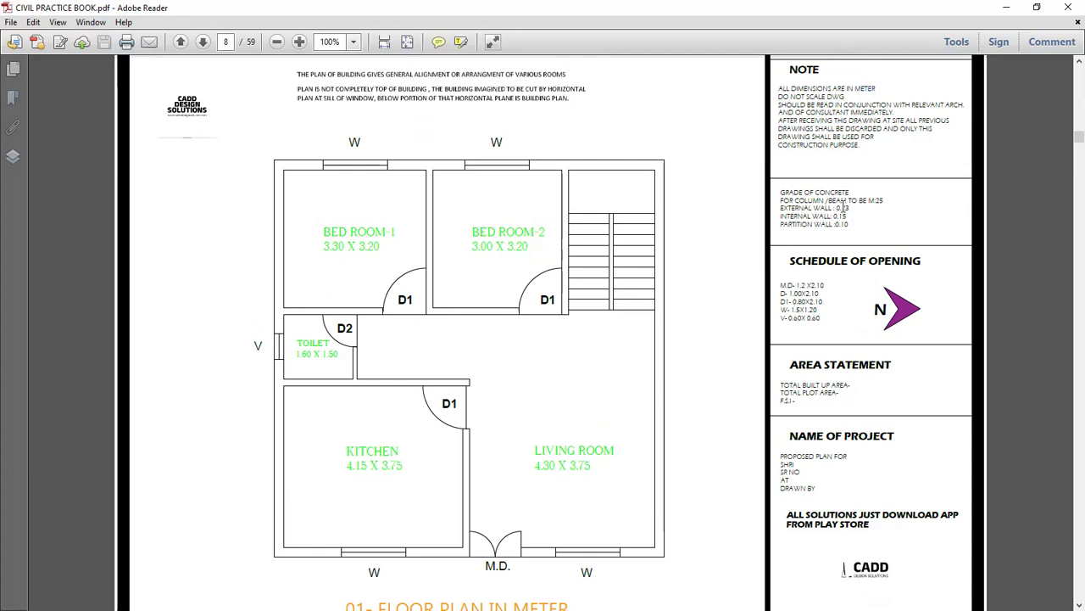
{"action": "left_click_drag", "start_coordinate": [851, 207], "coordinate": [835, 207]}
Highlight the internal wall thickness and the kitchen's 4.15 x 3.75 size, then restore the window.
{"action": "mouse_move", "coordinate": [780, 217]}
{"action": "left_mouse_down"}
{"action": "mouse_move", "coordinate": [852, 218]}
{"action": "mouse_move", "coordinate": [790, 230]}
{"action": "left_mouse_up"}
{"action": "left_click", "coordinate": [851, 225]}
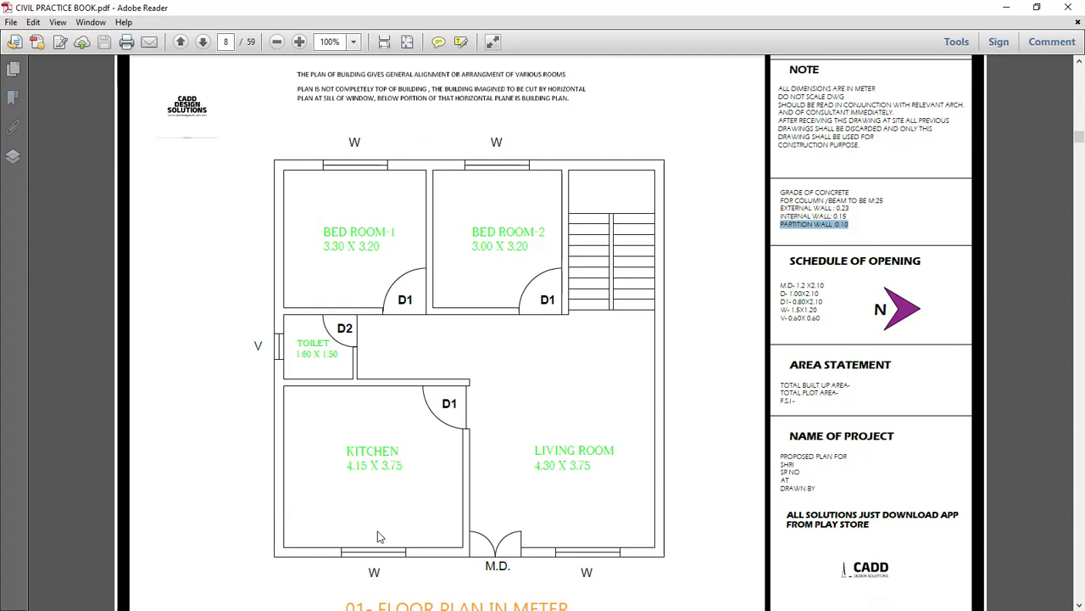
{"action": "left_click_drag", "start_coordinate": [347, 450], "coordinate": [406, 468]}
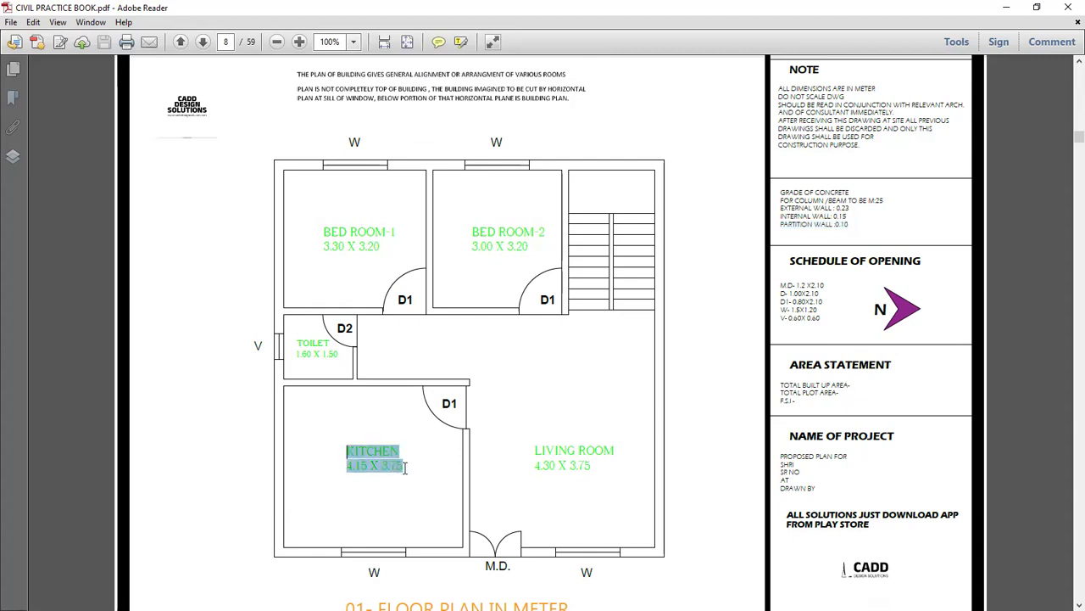
{"action": "left_click", "coordinate": [361, 471]}
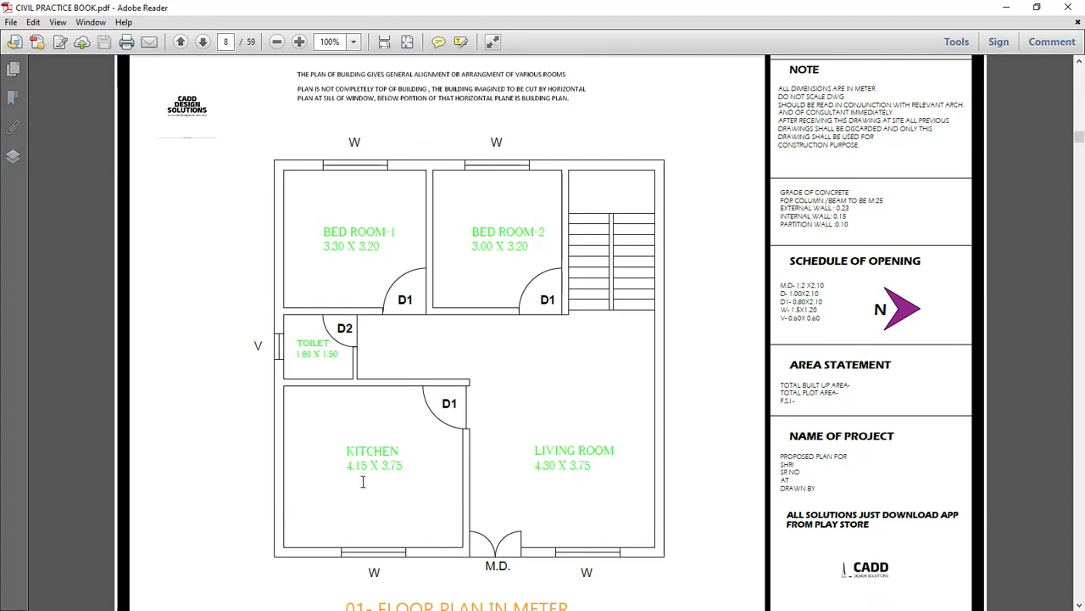
{"action": "left_click_drag", "start_coordinate": [346, 467], "coordinate": [372, 473]}
{"action": "left_click", "coordinate": [1036, 6]}
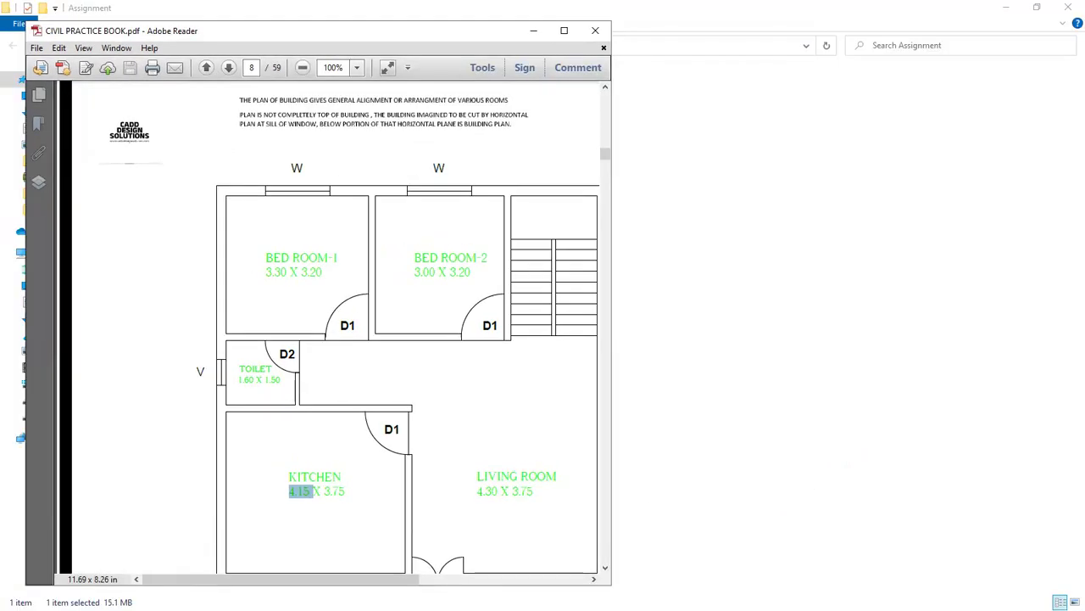
{"action": "left_click", "coordinate": [1036, 7]}
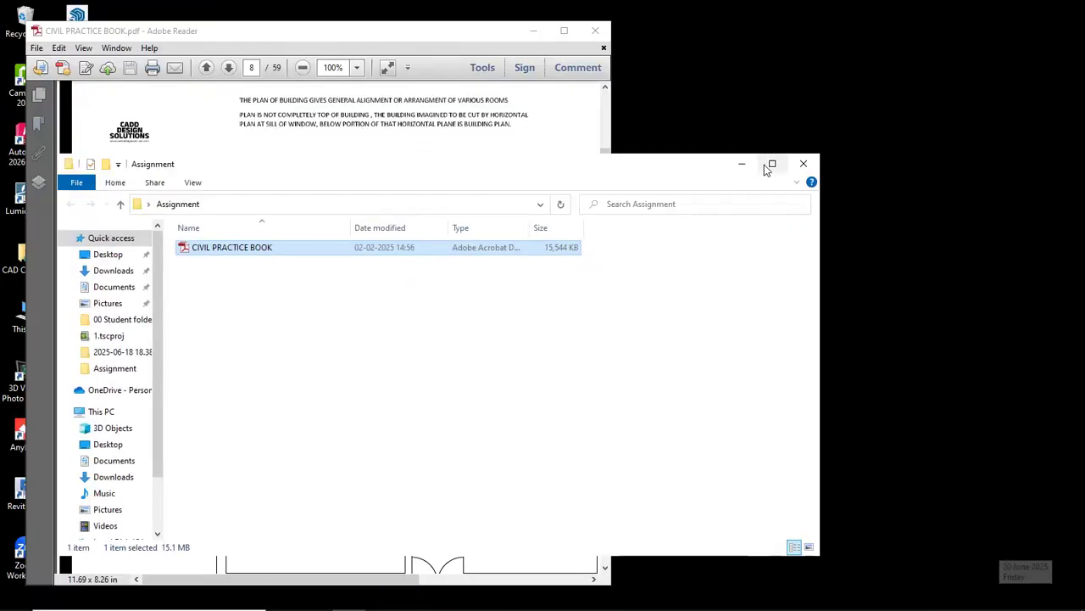
Close the Assignment folder window and maximize the PDF again.
{"action": "left_click", "coordinate": [772, 163]}
{"action": "left_click", "coordinate": [1065, 18]}
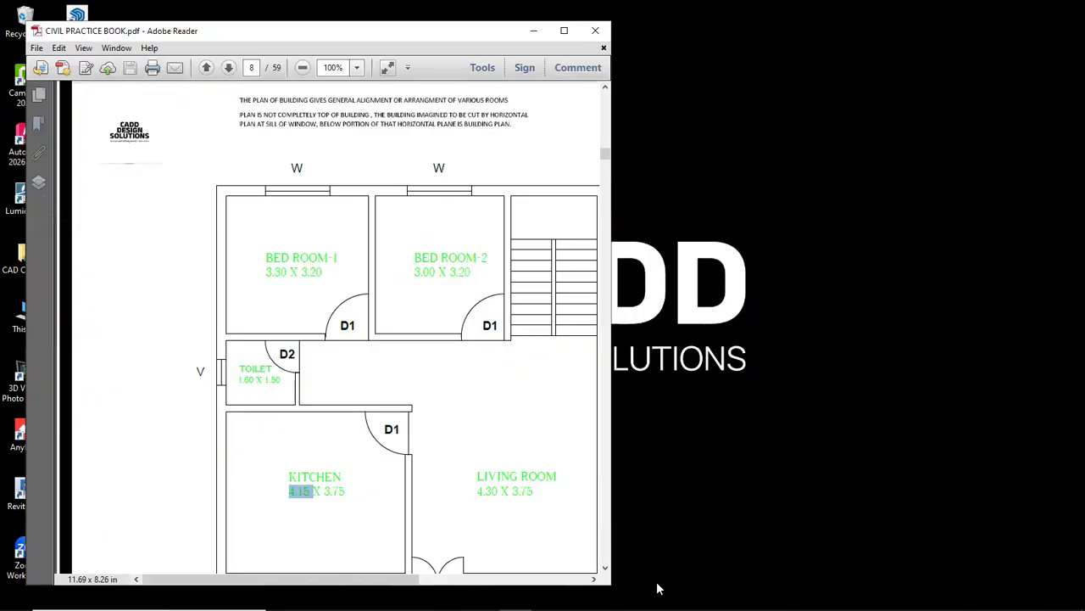
{"action": "left_click", "coordinate": [564, 30]}
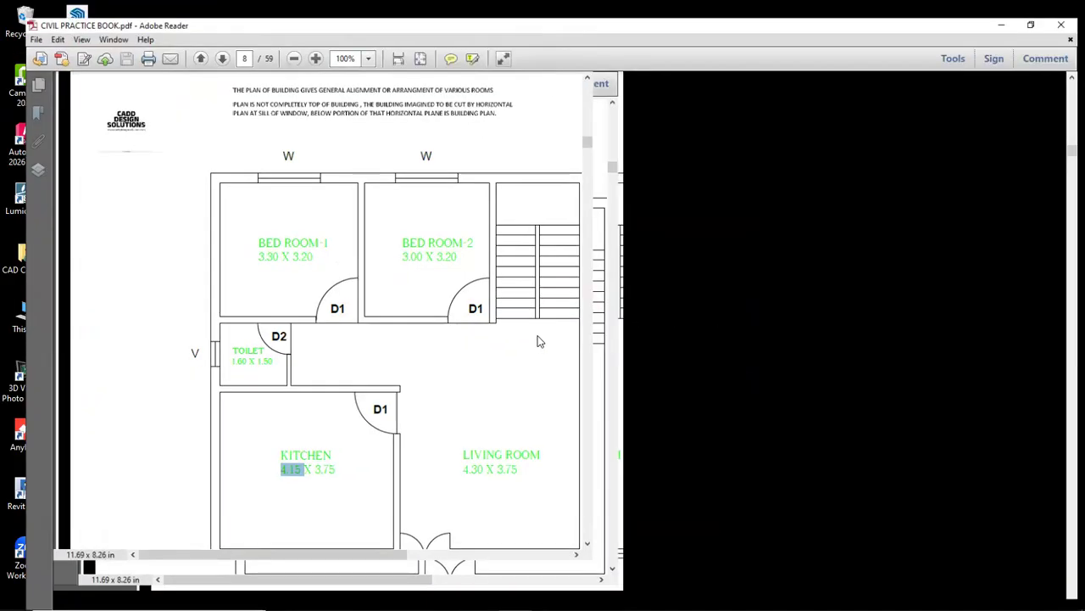
Highlight and zoom on the 0.15 internal wall thickness, then switch to AutoCAD 2026.
{"action": "left_click_drag", "start_coordinate": [852, 209], "coordinate": [845, 218]}
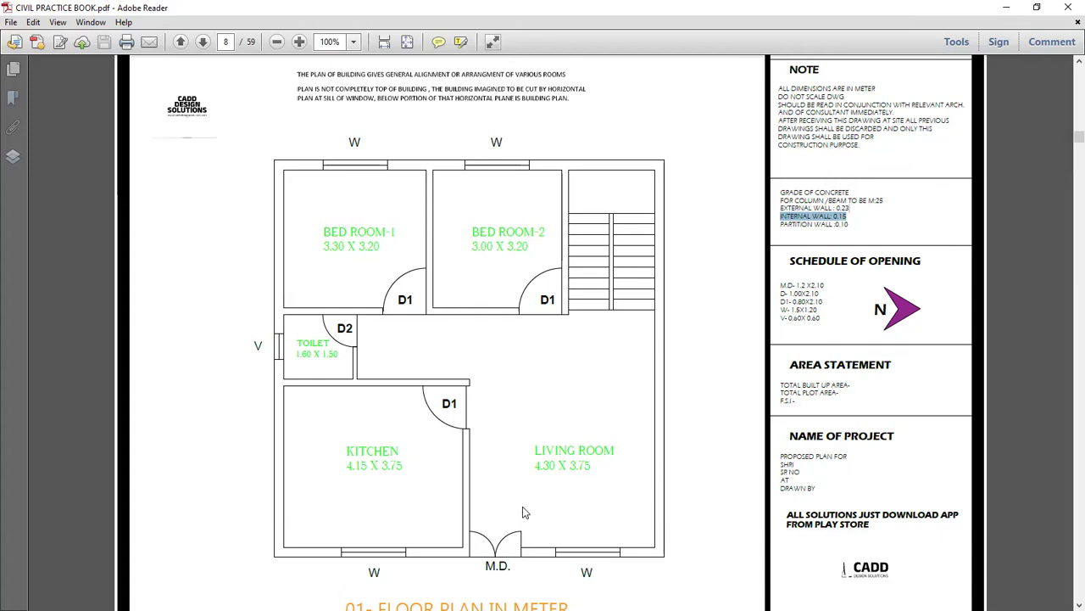
{"action": "scroll", "coordinate": [346, 473], "scroll_direction": "up", "scroll_amount": 2, "text": "ctrl"}
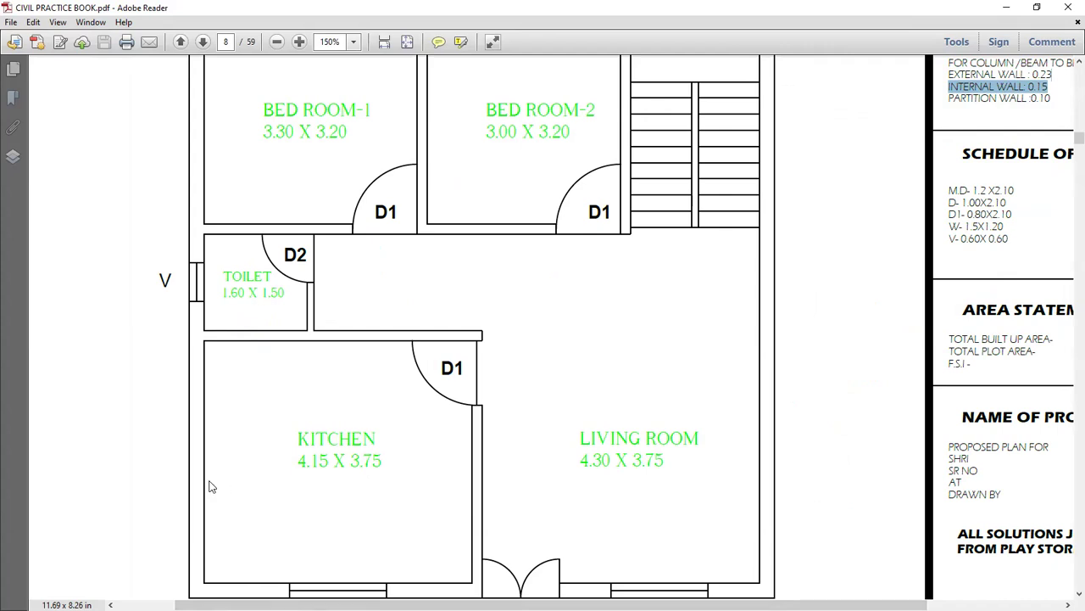
{"action": "scroll", "coordinate": [245, 417], "scroll_direction": "down", "scroll_amount": 1, "text": "ctrl"}
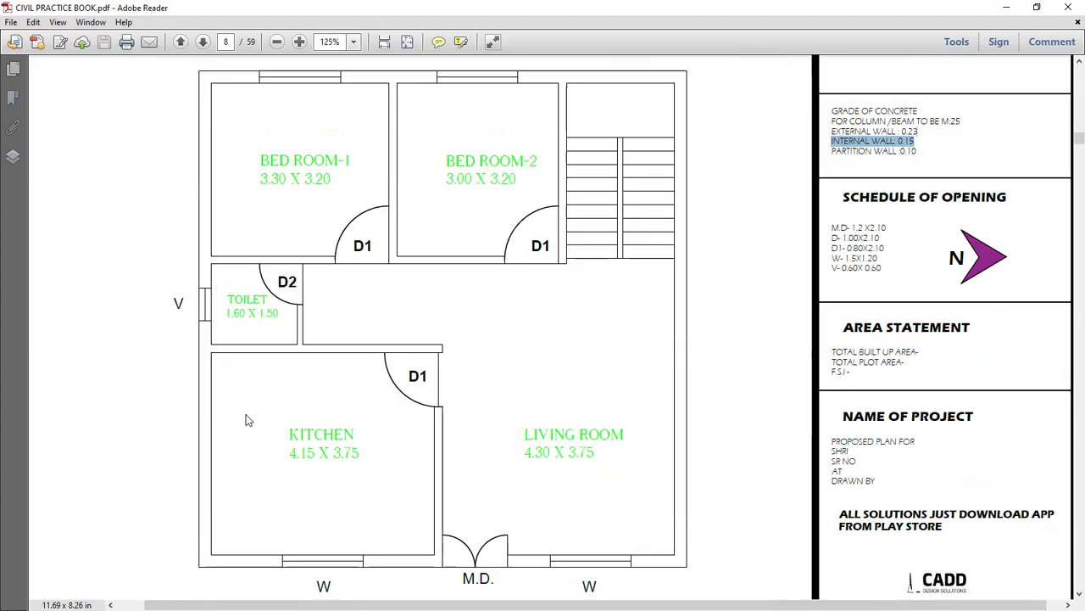
{"action": "key", "text": "alt+Tab"}
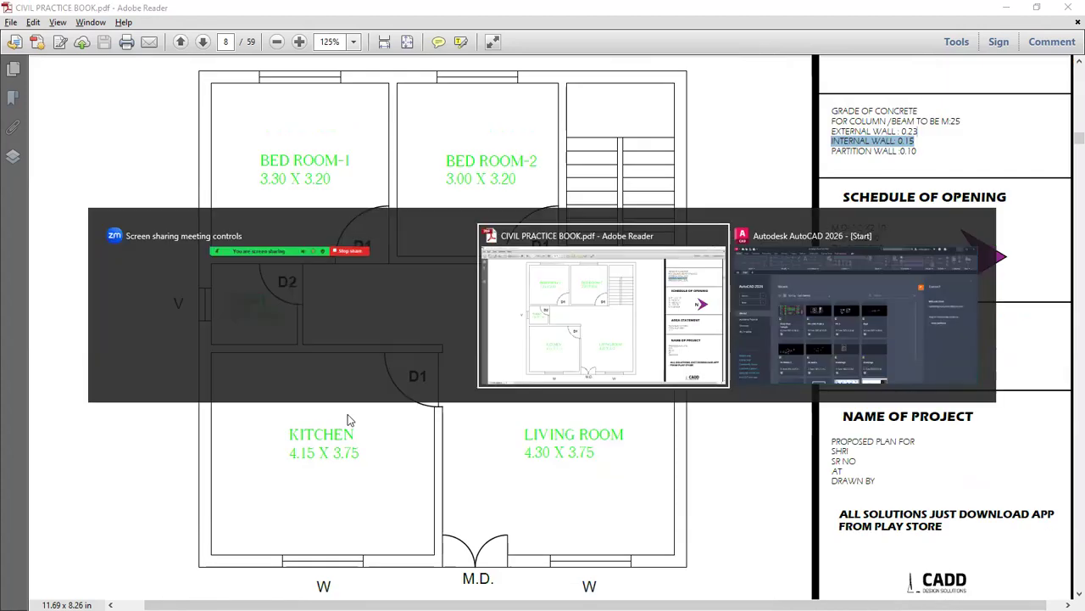
{"action": "key", "text": "alt+Tab"}
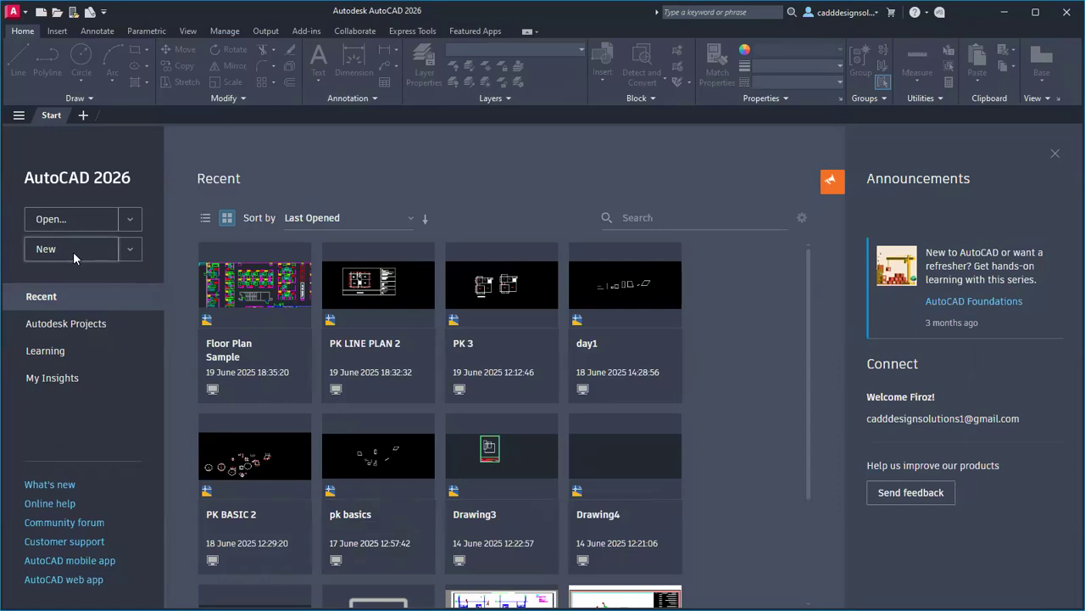
Create a new drawing with Meters insertion units and 0.00 length precision via UN.
{"action": "left_click", "coordinate": [73, 255]}
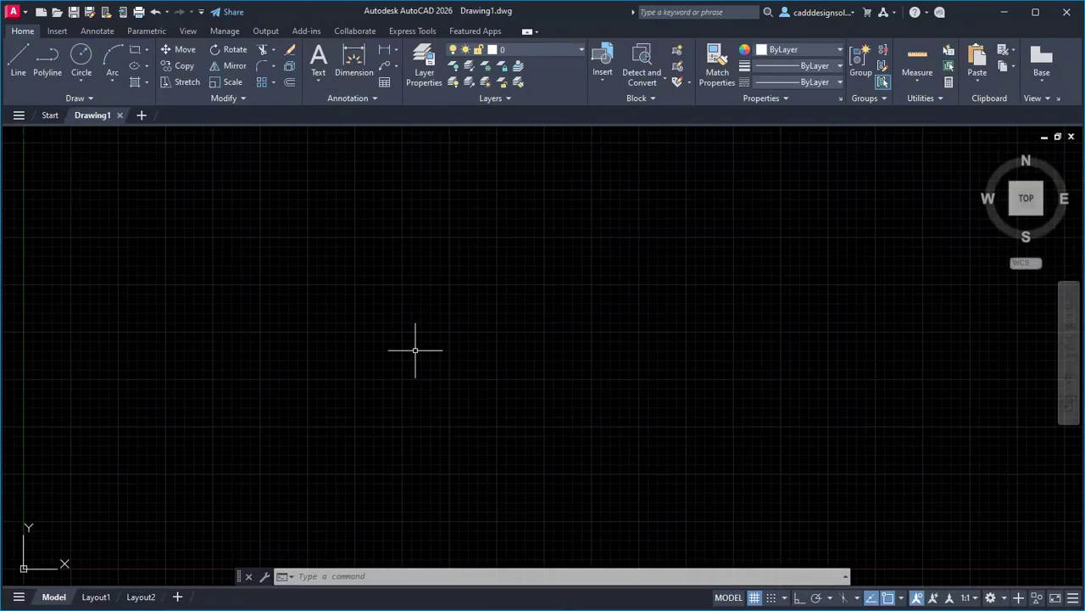
{"action": "type", "text": "un"}
{"action": "key", "text": "Return"}
{"action": "left_click", "coordinate": [480, 310]}
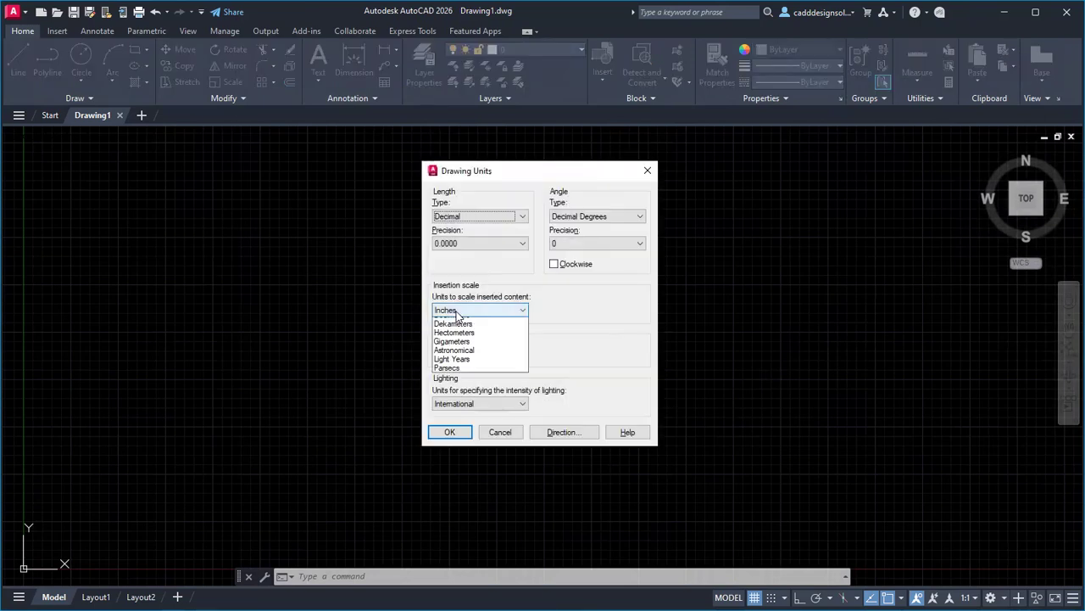
{"action": "left_click", "coordinate": [454, 383]}
{"action": "left_click", "coordinate": [450, 244]}
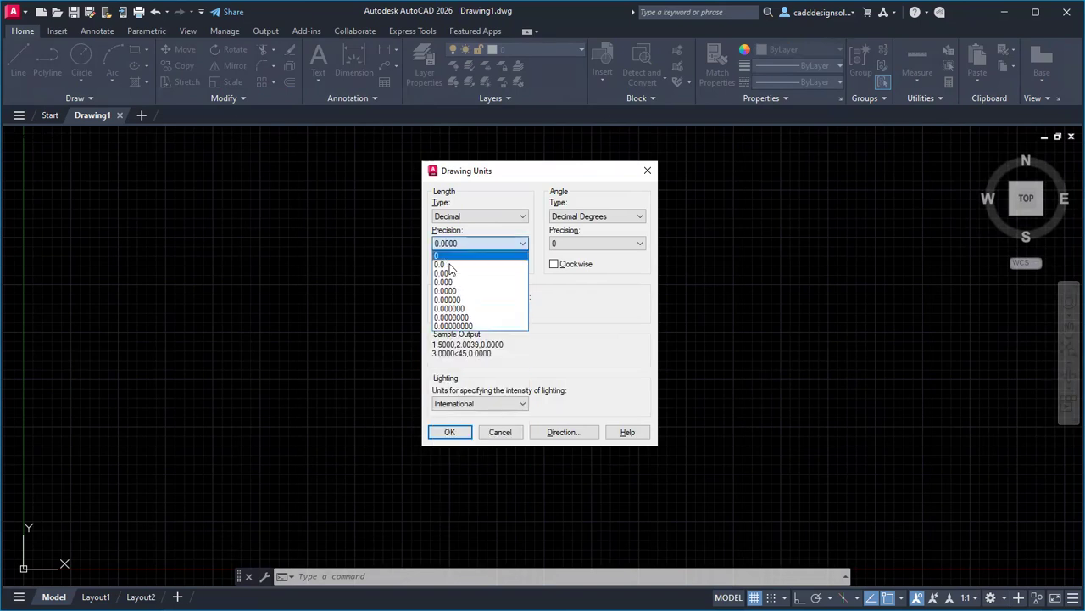
{"action": "left_click", "coordinate": [448, 273]}
{"action": "left_click", "coordinate": [450, 431]}
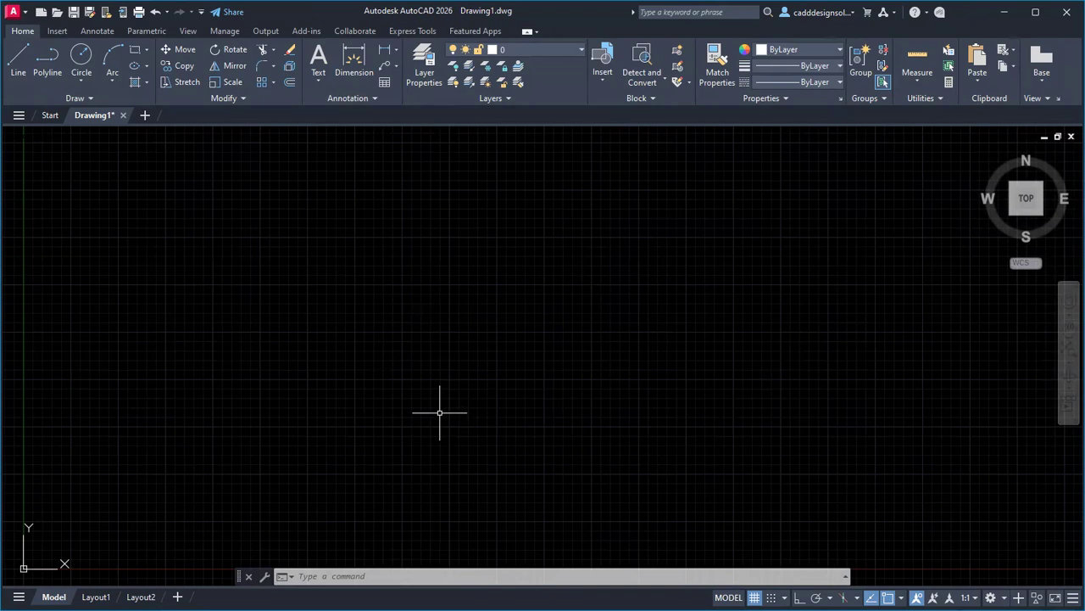
{"action": "left_click", "coordinate": [798, 49]}
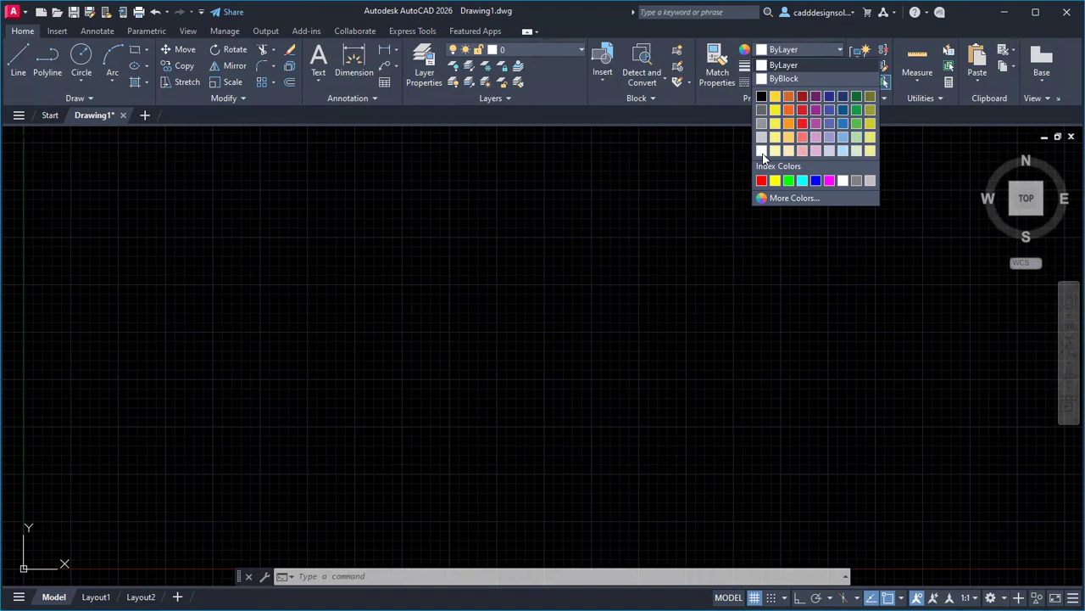
Set the colour to orange and draw a horizontal 4.15 line with Ortho on.
{"action": "left_click", "coordinate": [789, 124]}
{"action": "left_click", "coordinate": [17, 63]}
{"action": "left_click", "coordinate": [291, 389]}
{"action": "key", "text": "F8"}
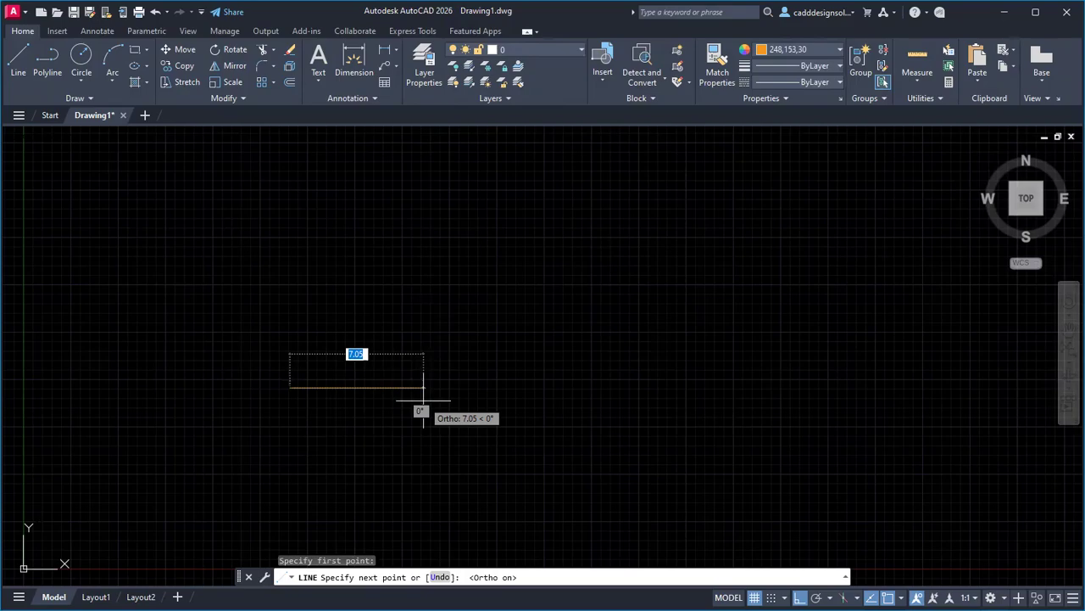
{"action": "key", "text": "alt+Tab"}
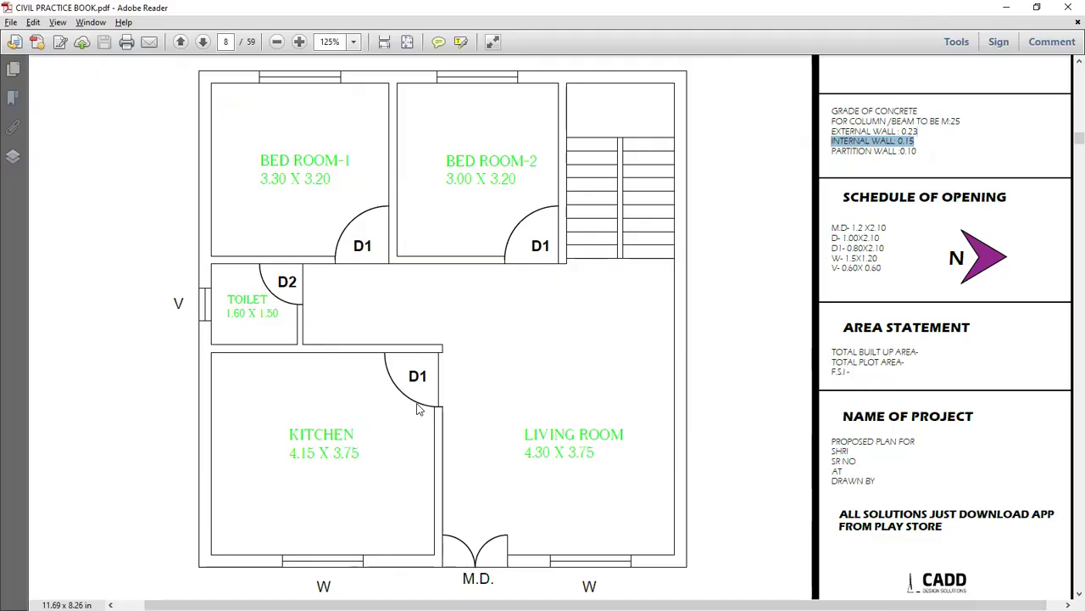
{"action": "key", "text": "alt+Tab"}
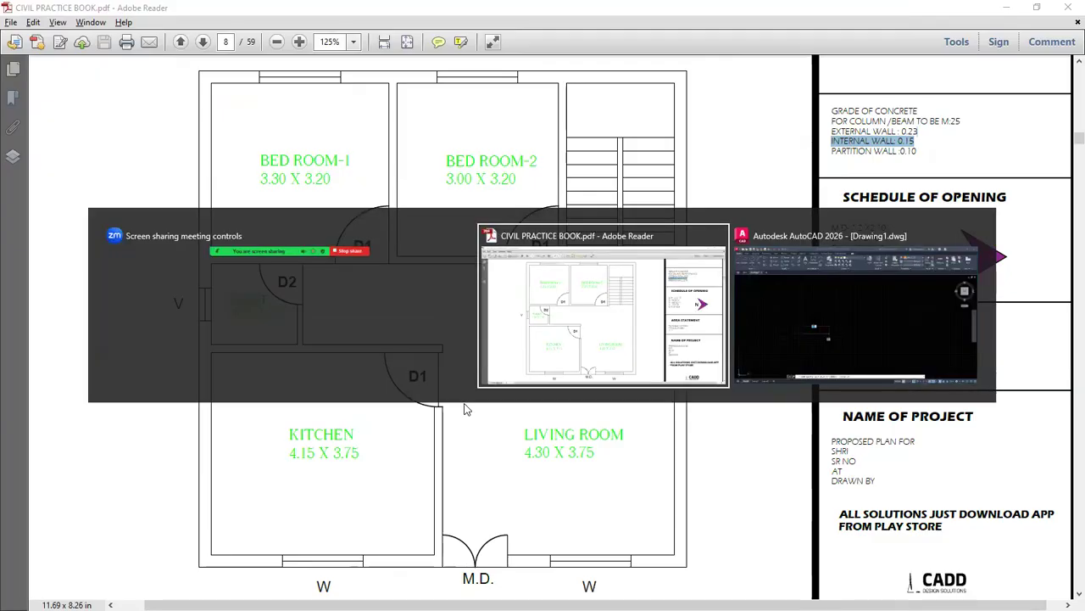
{"action": "key", "text": "Tab"}
{"action": "type", "text": "4.15"}
{"action": "key", "text": "Return"}
{"action": "key", "text": "Return"}
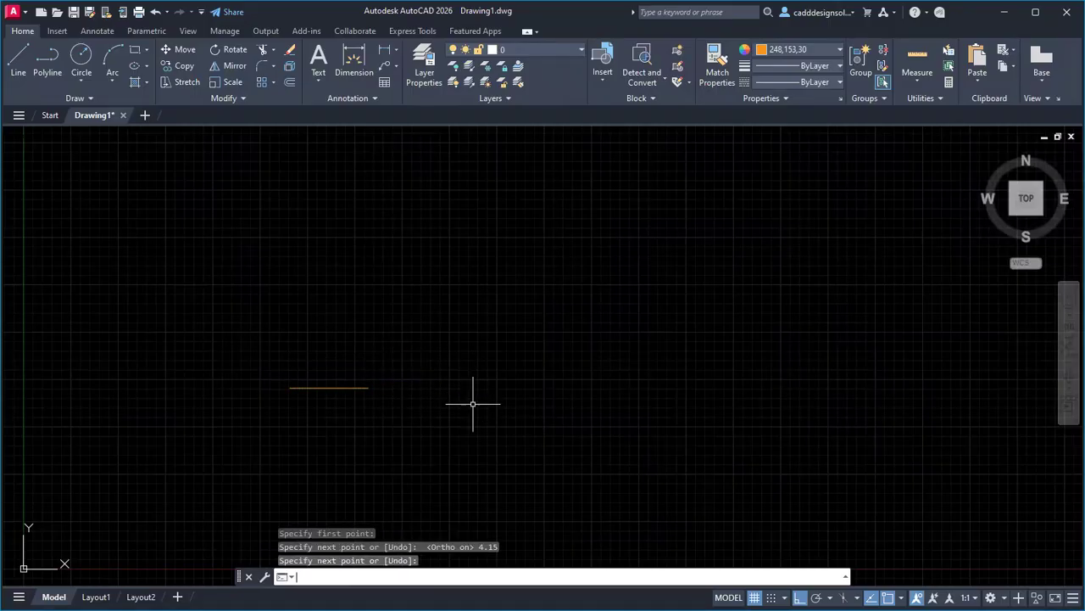
End the line command, turn Ortho off, and centre the line in view.
{"action": "key", "text": "Escape"}
{"action": "key", "text": "Escape"}
{"action": "key", "text": "Escape"}
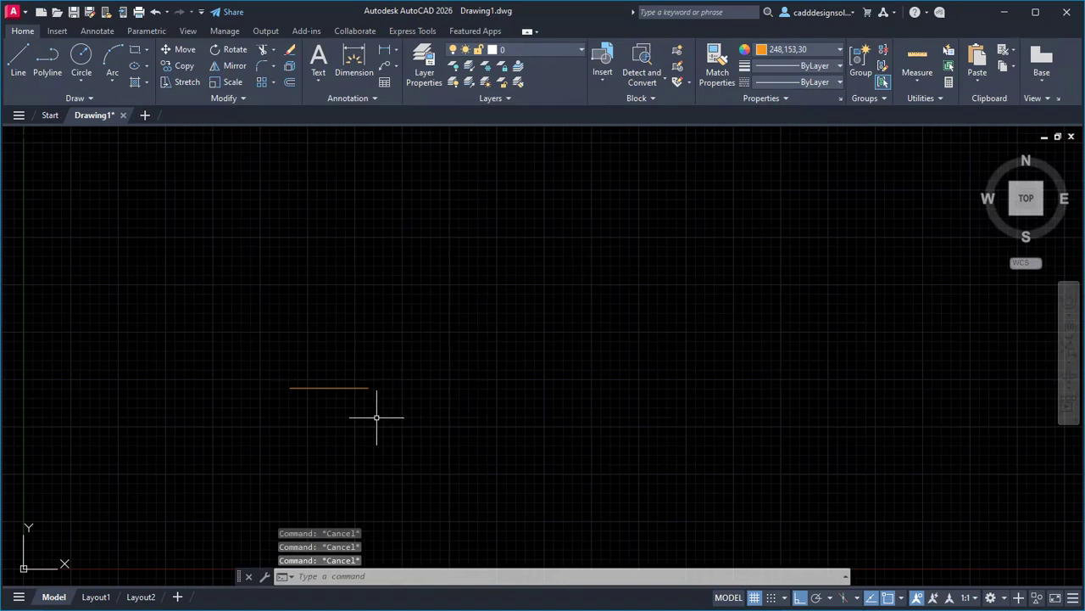
{"action": "key", "text": "F8"}
{"action": "scroll", "coordinate": [322, 389], "scroll_direction": "up", "scroll_amount": 2}
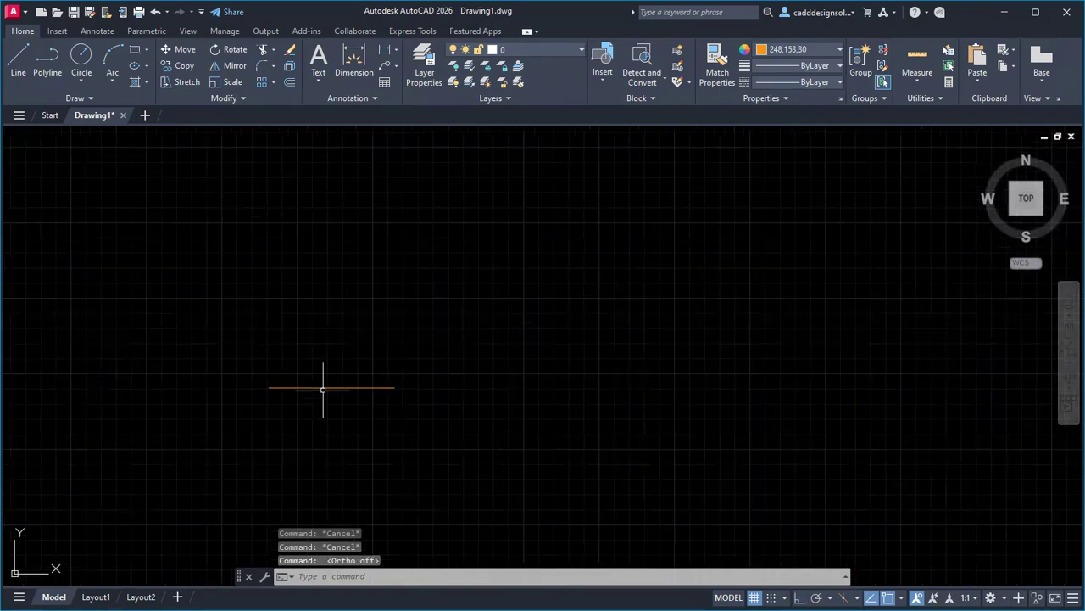
{"action": "scroll", "coordinate": [322, 390], "scroll_direction": "up", "scroll_amount": 2}
{"action": "middle_click_drag", "start_coordinate": [330, 405], "coordinate": [359, 428]}
{"action": "key", "text": "Escape"}
{"action": "key", "text": "Escape"}
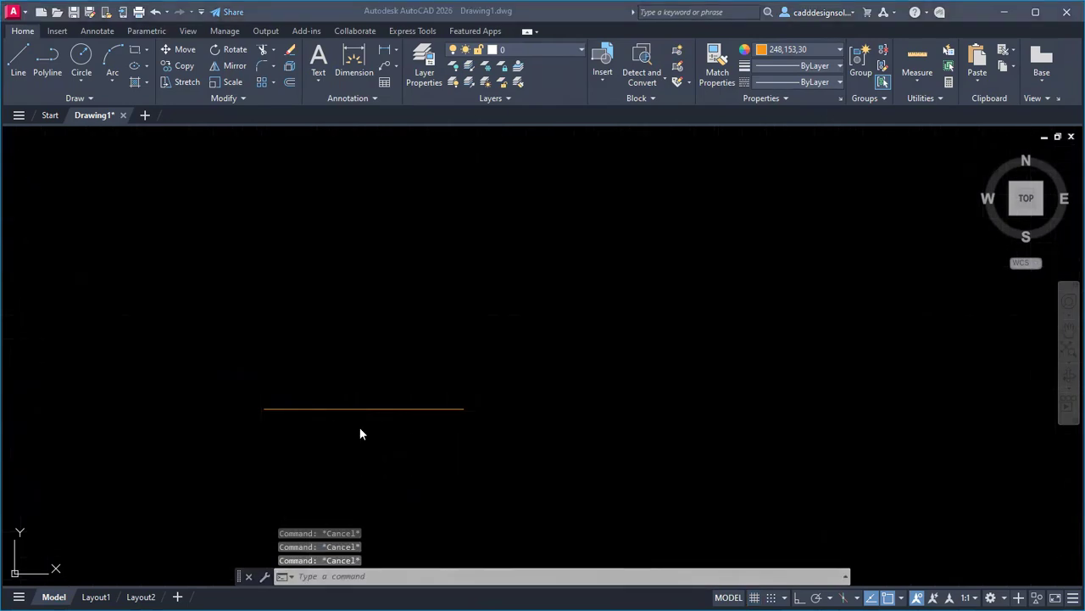
{"action": "key", "text": "alt+Tab"}
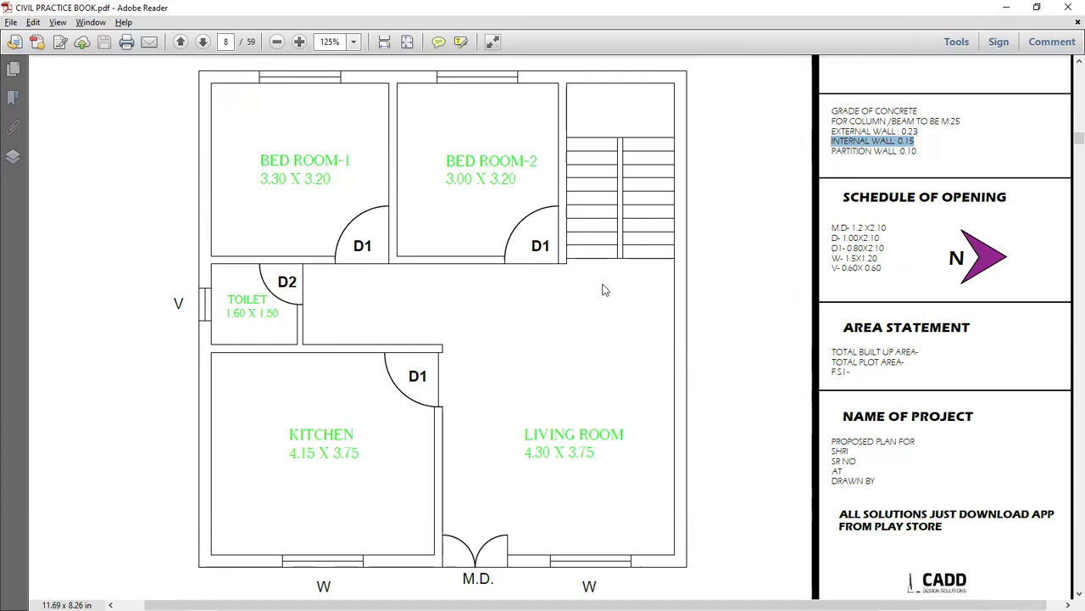
{"action": "left_click_drag", "start_coordinate": [214, 552], "coordinate": [438, 548]}
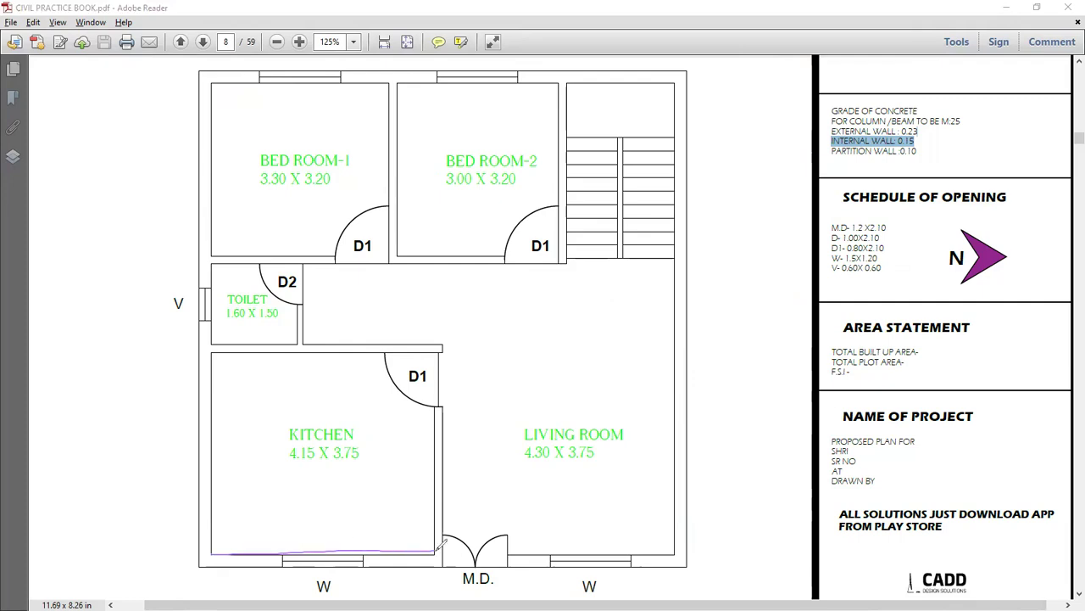
{"action": "mouse_move", "coordinate": [513, 448]}
{"action": "left_mouse_down"}
{"action": "mouse_move", "coordinate": [547, 471]}
{"action": "mouse_move", "coordinate": [585, 447]}
{"action": "left_mouse_up"}
{"action": "mouse_move", "coordinate": [588, 453]}
{"action": "left_mouse_down"}
{"action": "mouse_move", "coordinate": [598, 444]}
{"action": "mouse_move", "coordinate": [589, 468]}
{"action": "mouse_move", "coordinate": [668, 455]}
{"action": "left_mouse_up"}
{"action": "mouse_move", "coordinate": [661, 431]}
{"action": "left_mouse_down"}
{"action": "mouse_move", "coordinate": [663, 455]}
{"action": "mouse_move", "coordinate": [665, 435]}
{"action": "left_mouse_up"}
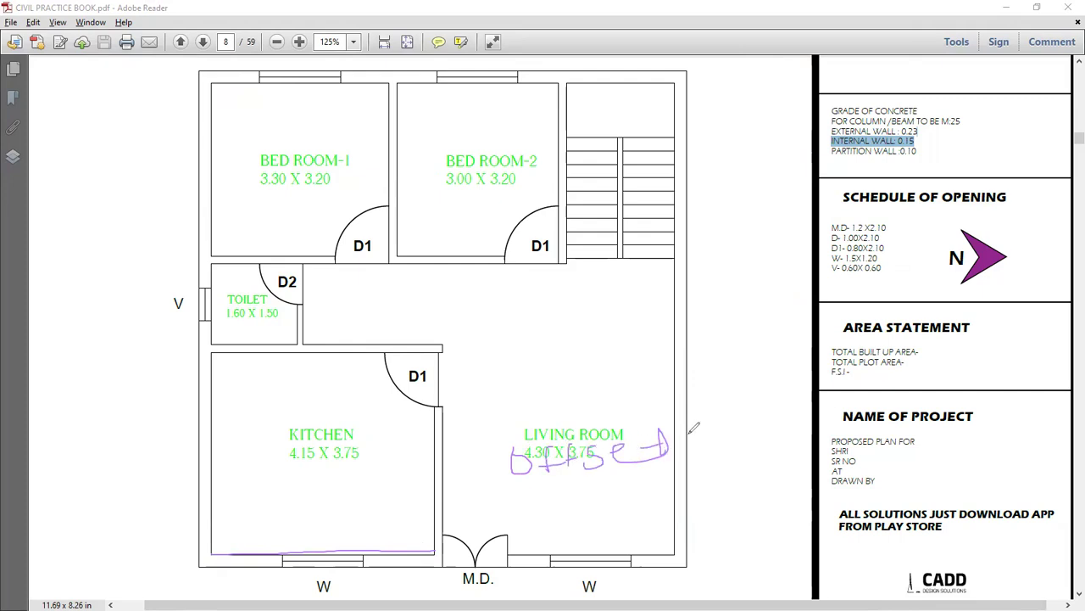
{"action": "mouse_move", "coordinate": [308, 547]}
{"action": "left_mouse_down"}
{"action": "mouse_move", "coordinate": [303, 357]}
{"action": "mouse_move", "coordinate": [308, 368]}
{"action": "left_mouse_up"}
{"action": "left_click_drag", "start_coordinate": [302, 565], "coordinate": [315, 567]}
{"action": "mouse_move", "coordinate": [306, 354]}
{"action": "left_mouse_down"}
{"action": "mouse_move", "coordinate": [316, 85]}
{"action": "mouse_move", "coordinate": [354, 69]}
{"action": "left_mouse_up"}
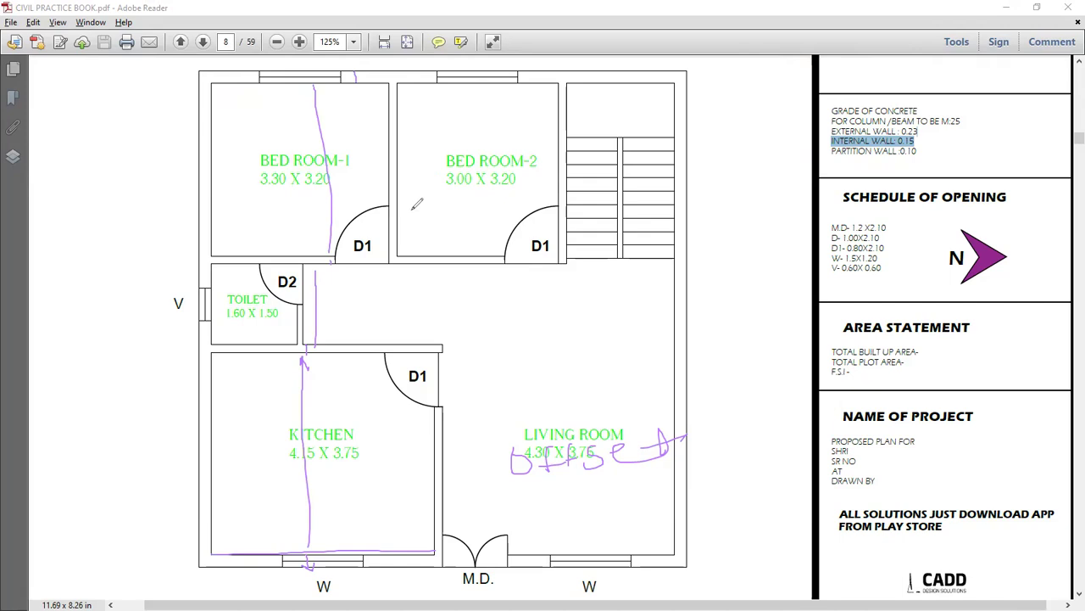
{"action": "left_click_drag", "start_coordinate": [239, 166], "coordinate": [562, 146]}
{"action": "mouse_move", "coordinate": [539, 134]}
{"action": "left_mouse_down"}
{"action": "mouse_move", "coordinate": [594, 153]}
{"action": "mouse_move", "coordinate": [555, 160]}
{"action": "left_mouse_up"}
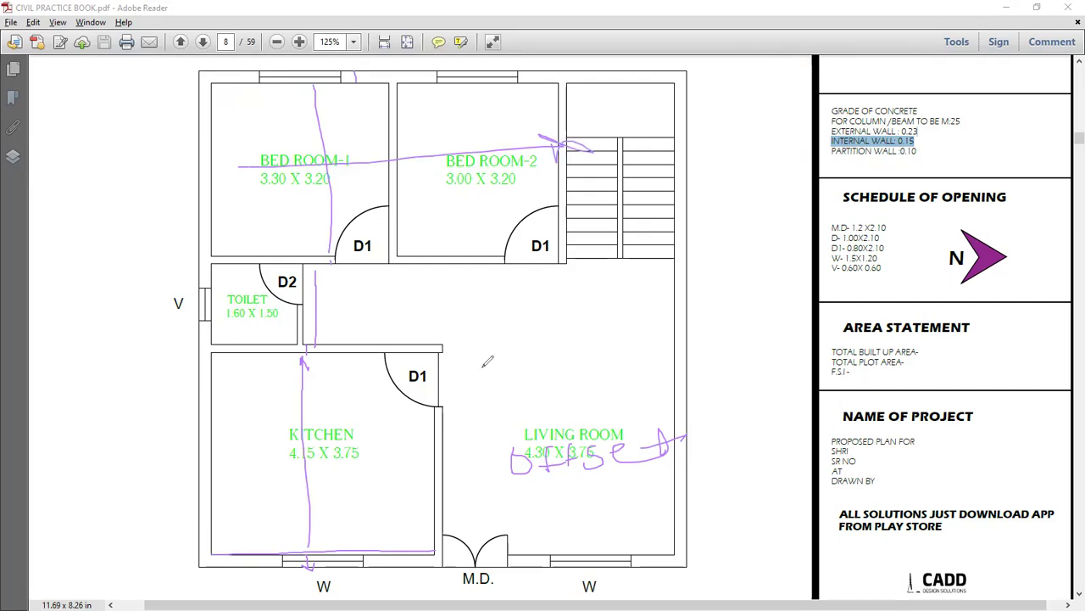
{"action": "mouse_move", "coordinate": [136, 456]}
{"action": "left_mouse_down"}
{"action": "mouse_move", "coordinate": [163, 444]}
{"action": "mouse_move", "coordinate": [212, 474]}
{"action": "left_mouse_up"}
{"action": "mouse_move", "coordinate": [213, 465]}
{"action": "left_mouse_down"}
{"action": "mouse_move", "coordinate": [229, 462]}
{"action": "mouse_move", "coordinate": [233, 476]}
{"action": "left_mouse_up"}
{"action": "left_click_drag", "start_coordinate": [155, 356], "coordinate": [180, 398]}
{"action": "mouse_move", "coordinate": [123, 387]}
{"action": "left_mouse_down"}
{"action": "mouse_move", "coordinate": [204, 390]}
{"action": "mouse_move", "coordinate": [210, 348]}
{"action": "left_mouse_up"}
{"action": "mouse_move", "coordinate": [174, 295]}
{"action": "left_mouse_down"}
{"action": "mouse_move", "coordinate": [161, 331]}
{"action": "mouse_move", "coordinate": [188, 320]}
{"action": "left_mouse_up"}
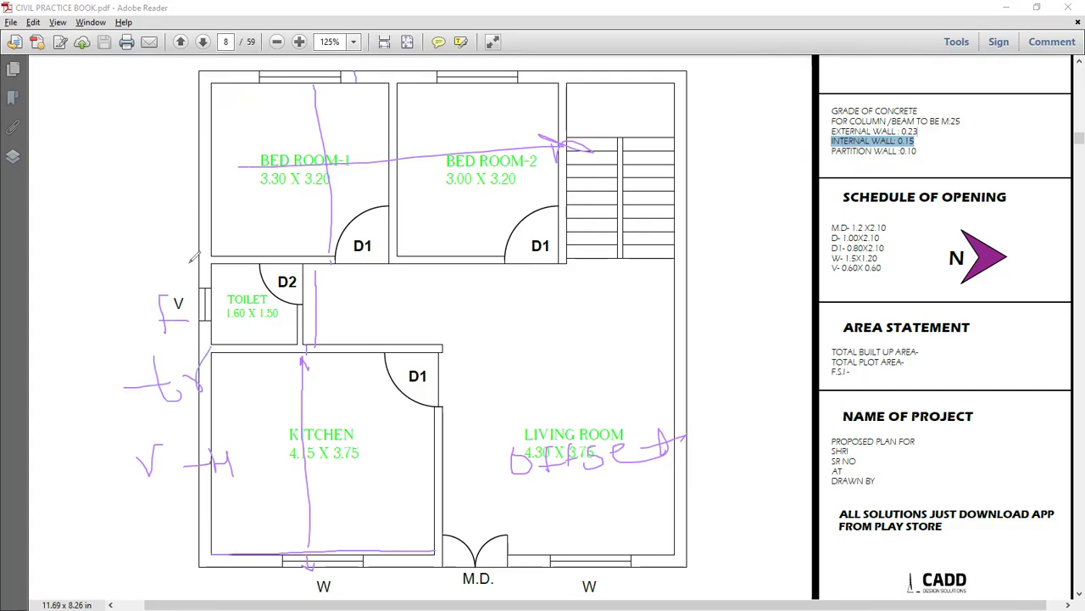
{"action": "mouse_move", "coordinate": [125, 263]}
{"action": "left_mouse_down"}
{"action": "mouse_move", "coordinate": [158, 269]}
{"action": "mouse_move", "coordinate": [166, 254]}
{"action": "left_mouse_up"}
{"action": "mouse_move", "coordinate": [86, 243]}
{"action": "left_mouse_down"}
{"action": "mouse_move", "coordinate": [197, 255]}
{"action": "mouse_move", "coordinate": [253, 500]}
{"action": "mouse_move", "coordinate": [146, 541]}
{"action": "left_mouse_up"}
{"action": "left_click_drag", "start_coordinate": [126, 435], "coordinate": [87, 248]}
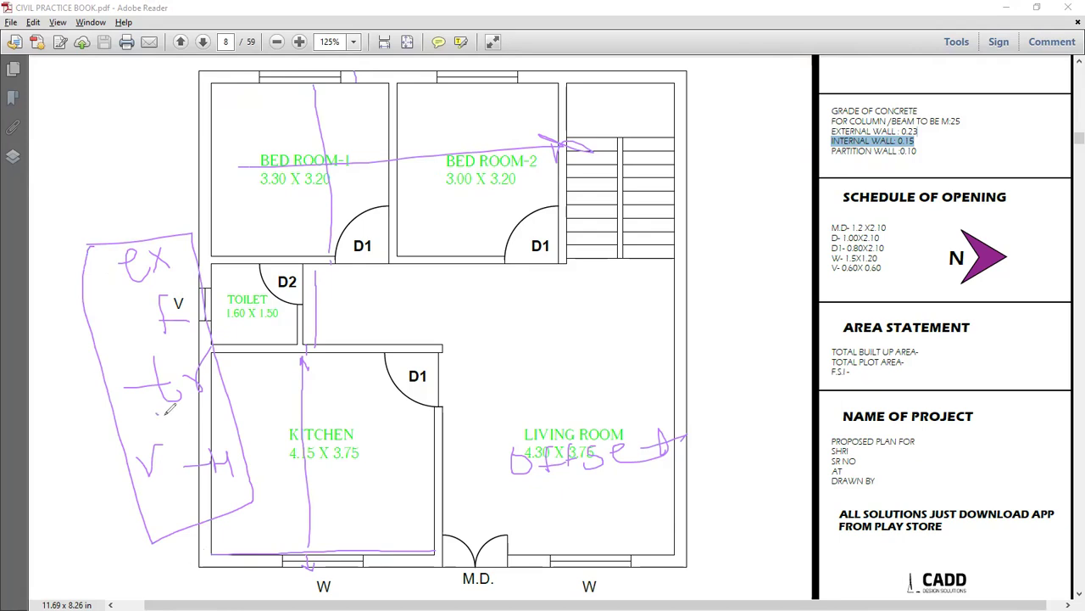
{"action": "mouse_move", "coordinate": [587, 396]}
{"action": "left_mouse_down"}
{"action": "mouse_move", "coordinate": [668, 410]}
{"action": "mouse_move", "coordinate": [558, 394]}
{"action": "left_mouse_up"}
{"action": "mouse_move", "coordinate": [523, 346]}
{"action": "left_mouse_down"}
{"action": "mouse_move", "coordinate": [536, 366]}
{"action": "mouse_move", "coordinate": [573, 347]}
{"action": "mouse_move", "coordinate": [610, 352]}
{"action": "left_mouse_up"}
{"action": "left_click_drag", "start_coordinate": [496, 361], "coordinate": [500, 391]}
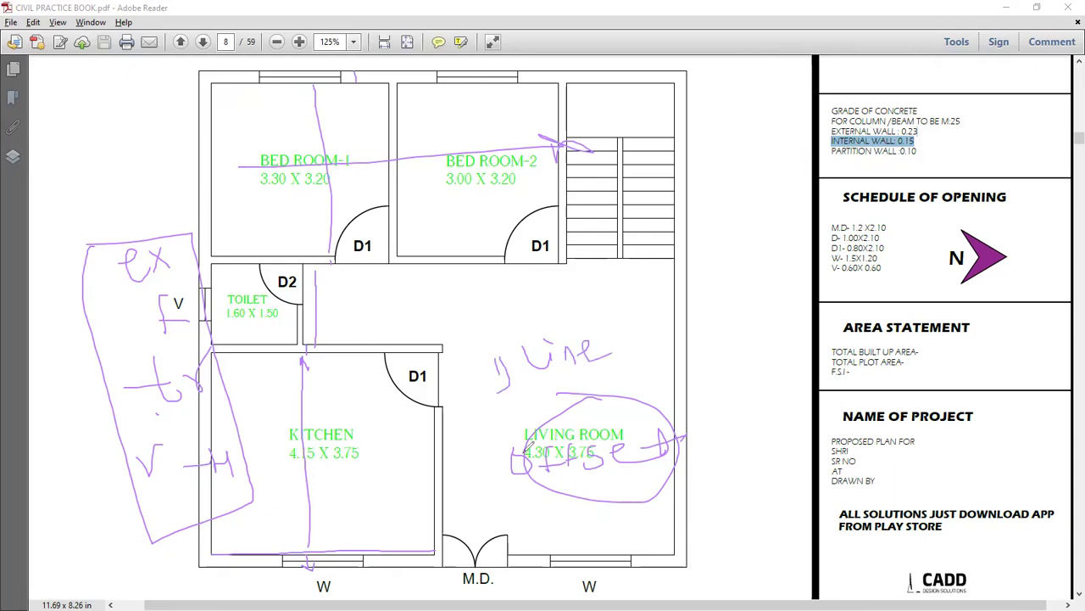
{"action": "mouse_move", "coordinate": [490, 479]}
{"action": "left_mouse_down"}
{"action": "mouse_move", "coordinate": [508, 485]}
{"action": "mouse_move", "coordinate": [505, 497]}
{"action": "left_mouse_up"}
{"action": "left_click_drag", "start_coordinate": [104, 266], "coordinate": [105, 286]}
{"action": "mouse_move", "coordinate": [115, 324]}
{"action": "left_mouse_down"}
{"action": "mouse_move", "coordinate": [118, 341]}
{"action": "mouse_move", "coordinate": [138, 346]}
{"action": "left_mouse_up"}
{"action": "mouse_move", "coordinate": [125, 392]}
{"action": "left_mouse_down"}
{"action": "mouse_move", "coordinate": [127, 416]}
{"action": "mouse_move", "coordinate": [146, 414]}
{"action": "left_mouse_up"}
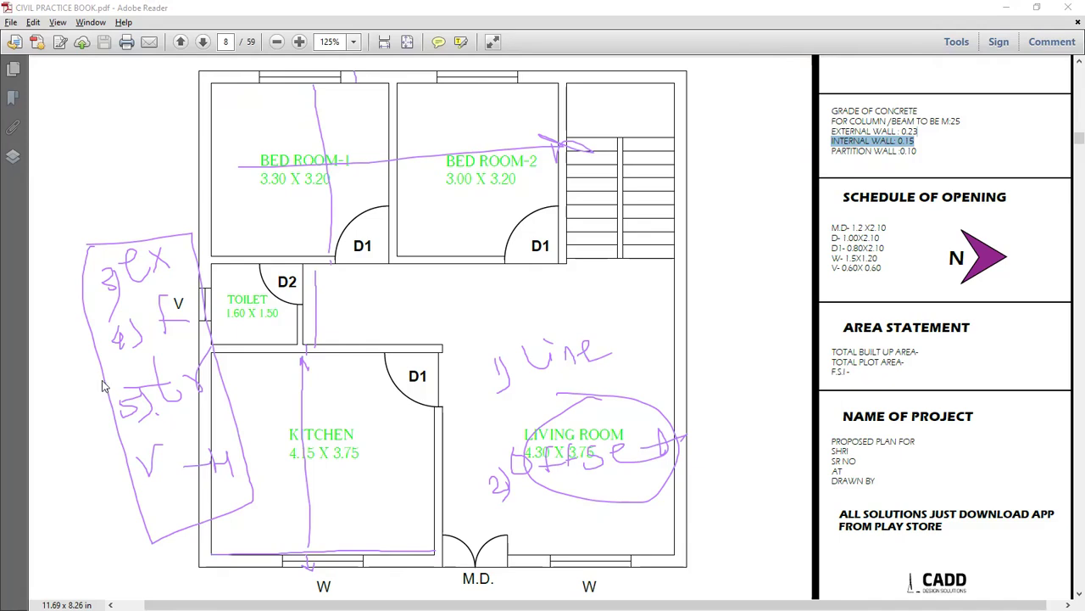
{"action": "key", "text": "Escape"}
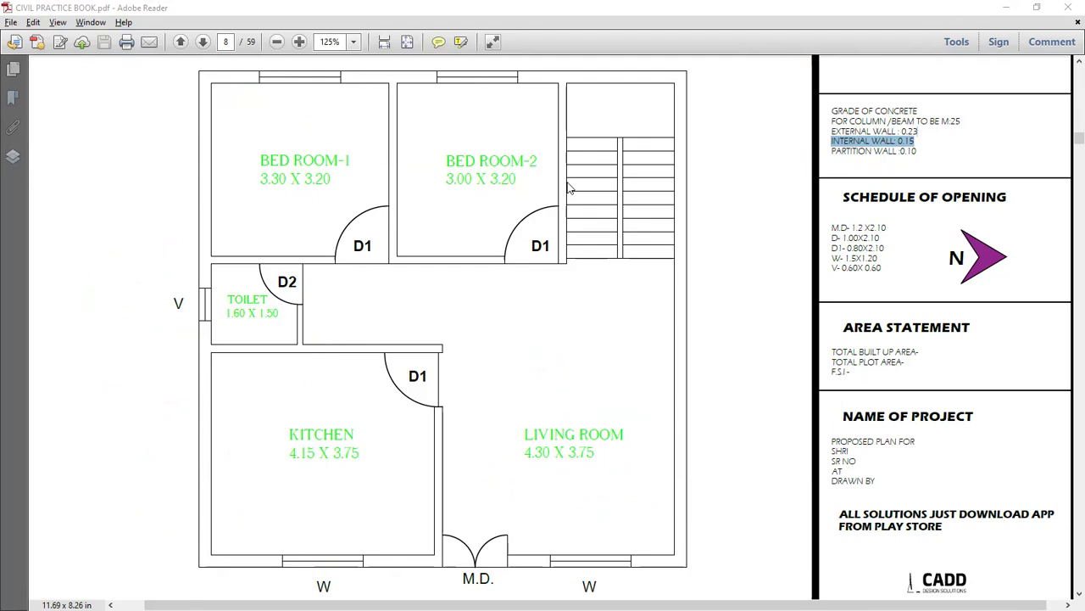
{"action": "key", "text": "alt+Tab"}
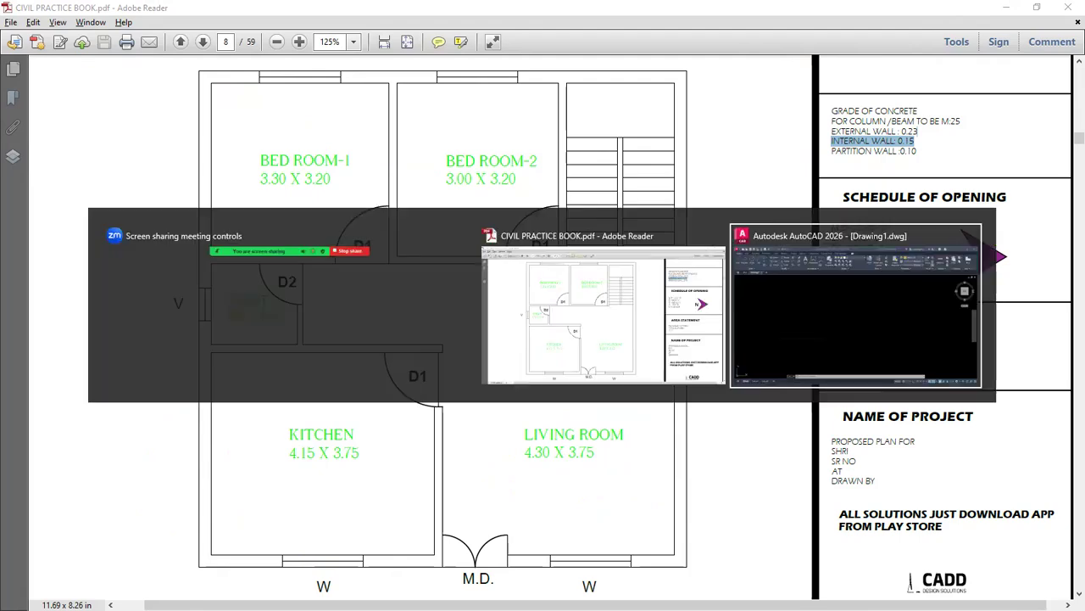
{"action": "left_click", "coordinate": [916, 58]}
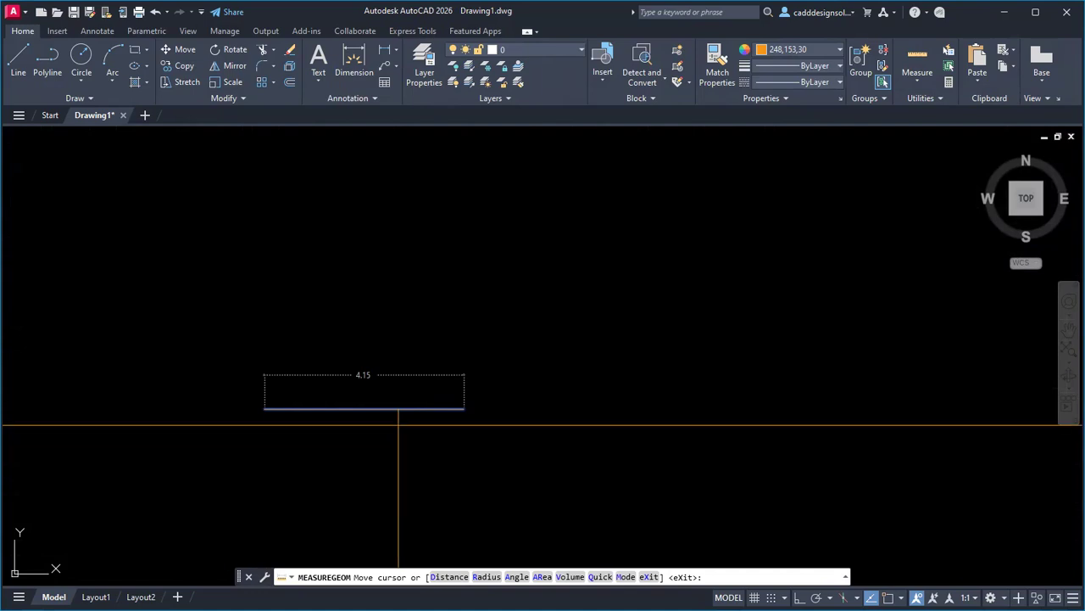
Offset the 4.15 line 0.23 downward to form the external wall's second face.
{"action": "key", "text": "Escape"}
{"action": "key", "text": "Escape"}
{"action": "key", "text": "Escape"}
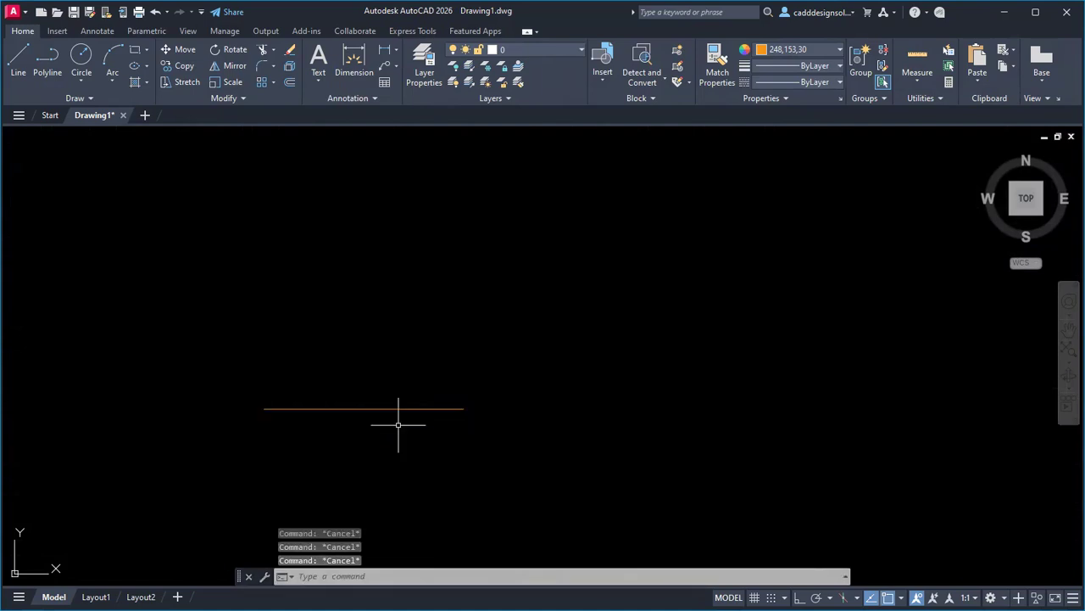
{"action": "type", "text": "O"}
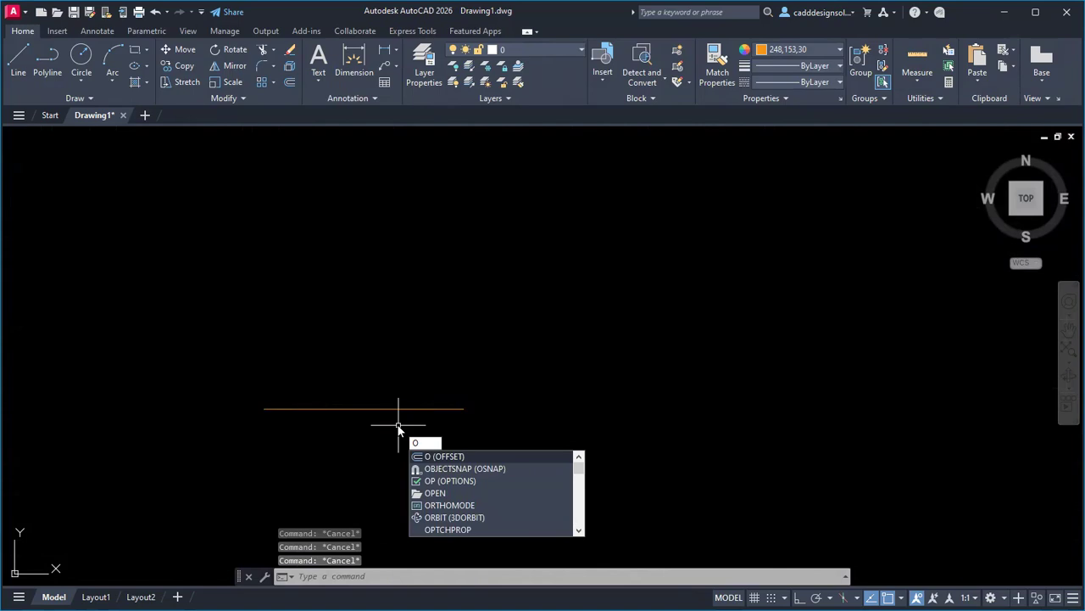
{"action": "key", "text": "Return"}
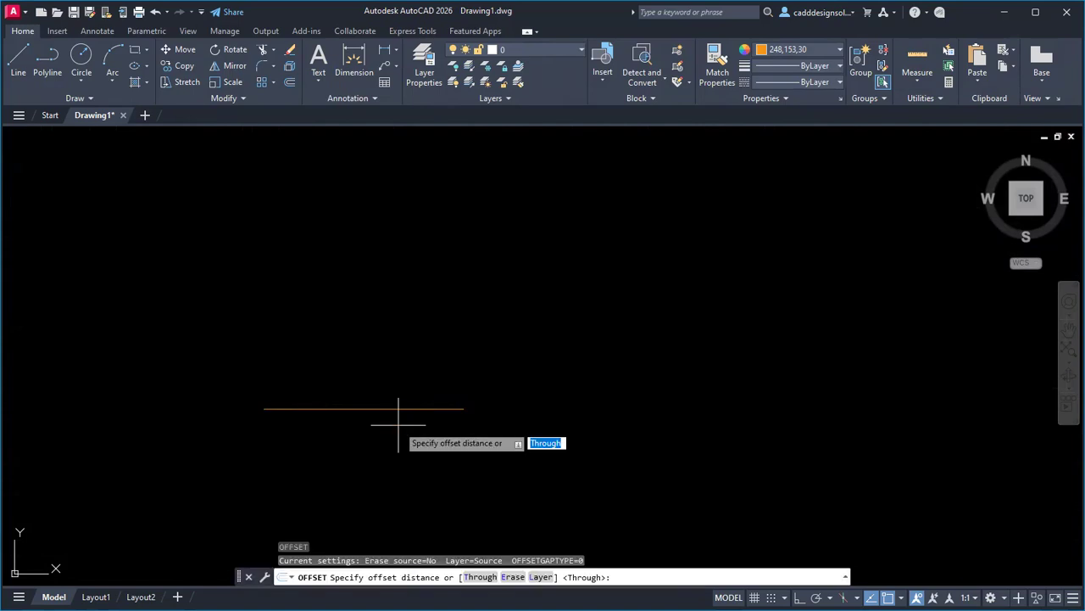
{"action": "left_click", "coordinate": [389, 408]}
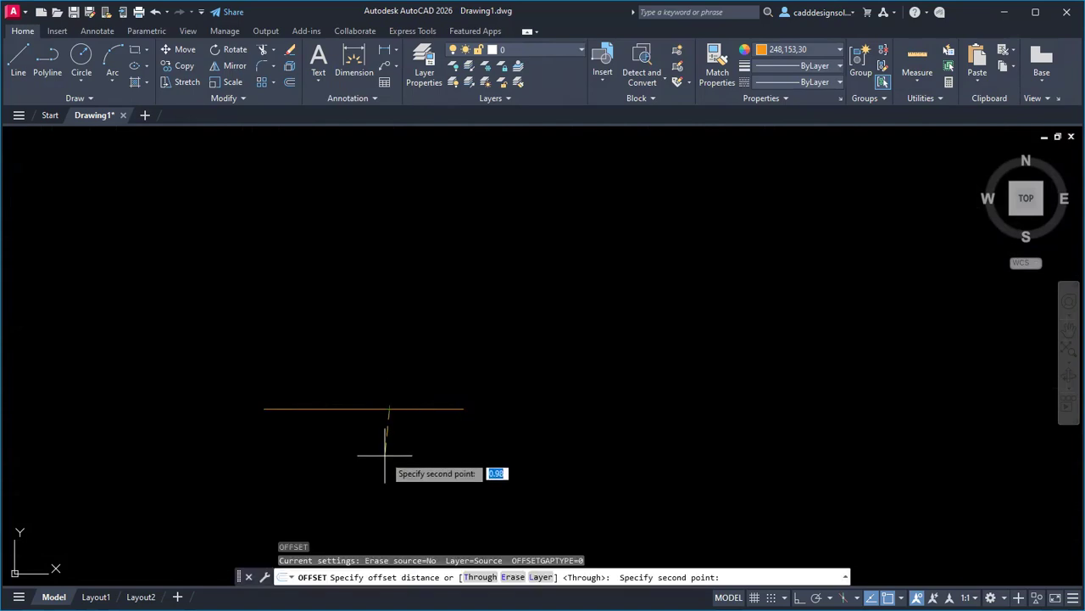
{"action": "key", "text": "Escape"}
{"action": "key", "text": "Escape"}
{"action": "key", "text": "Escape"}
{"action": "key", "text": "Escape"}
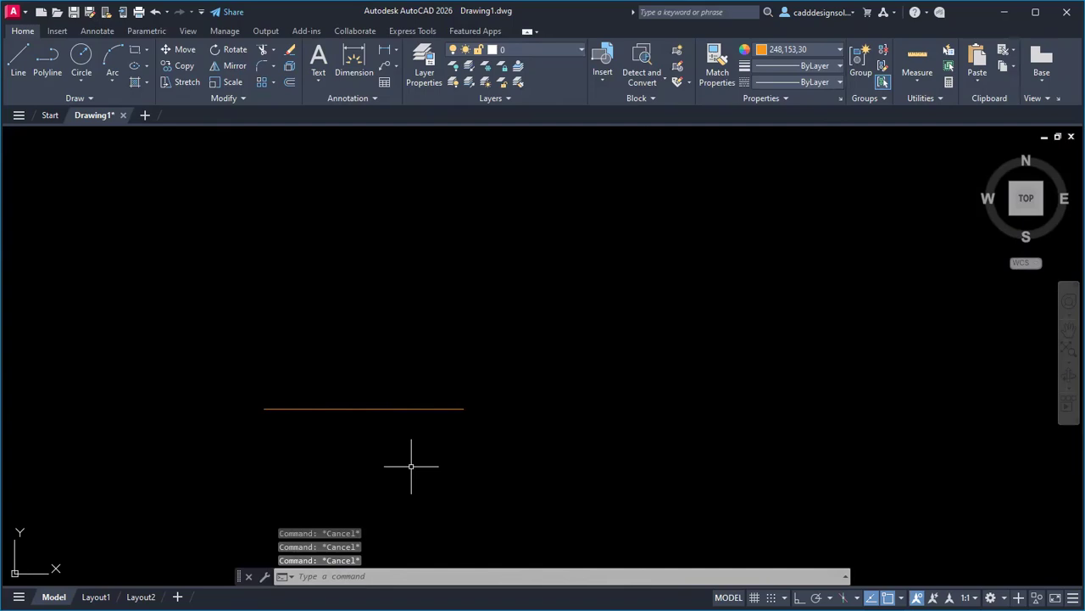
{"action": "type", "text": "o"}
{"action": "key", "text": "Return"}
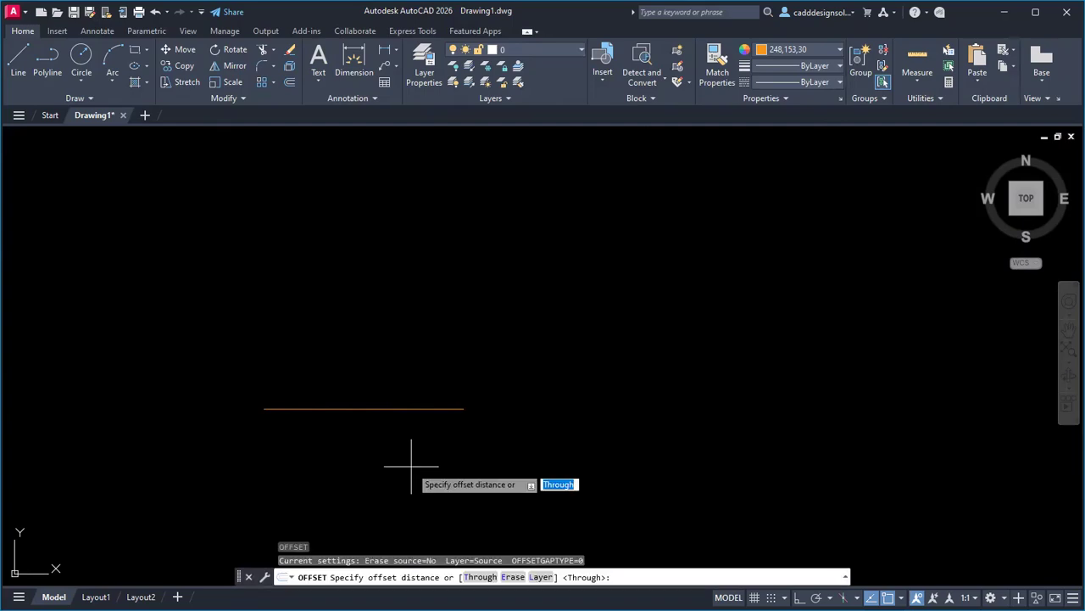
{"action": "type", "text": "0.23"}
{"action": "key", "text": "Return"}
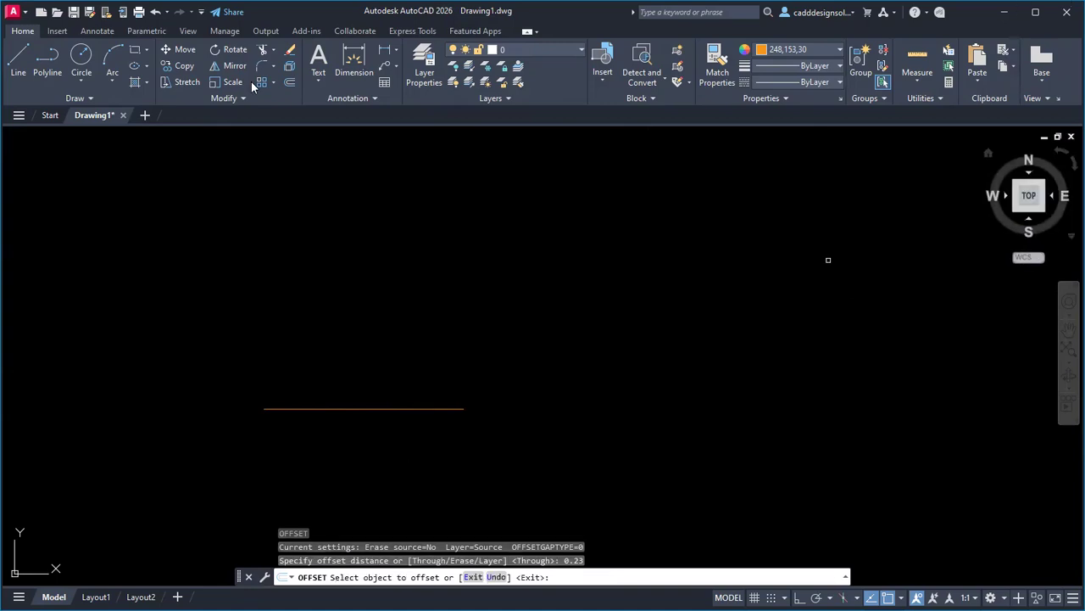
{"action": "left_click", "coordinate": [315, 408]}
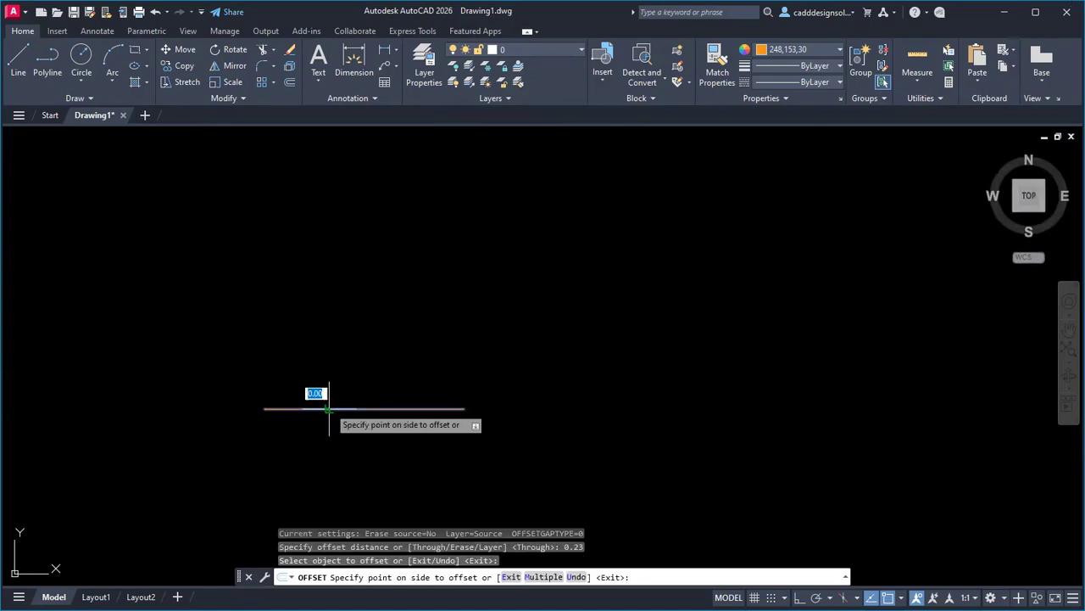
{"action": "left_click", "coordinate": [332, 446]}
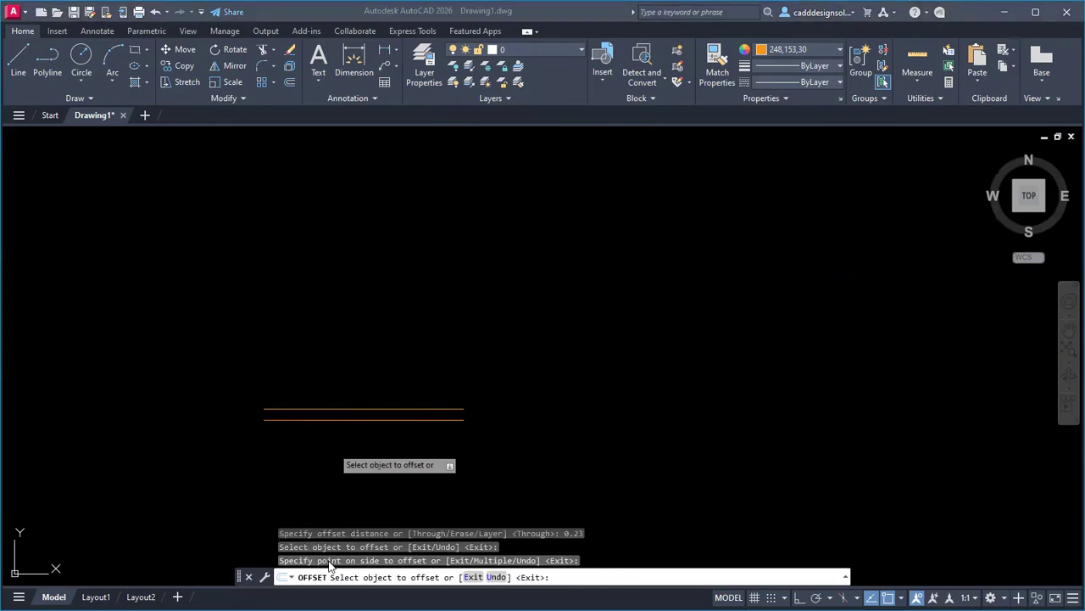
Offset the upper wall line 3.75 upward for the kitchen's far wall, per the plan.
{"action": "key", "text": "alt+Tab"}
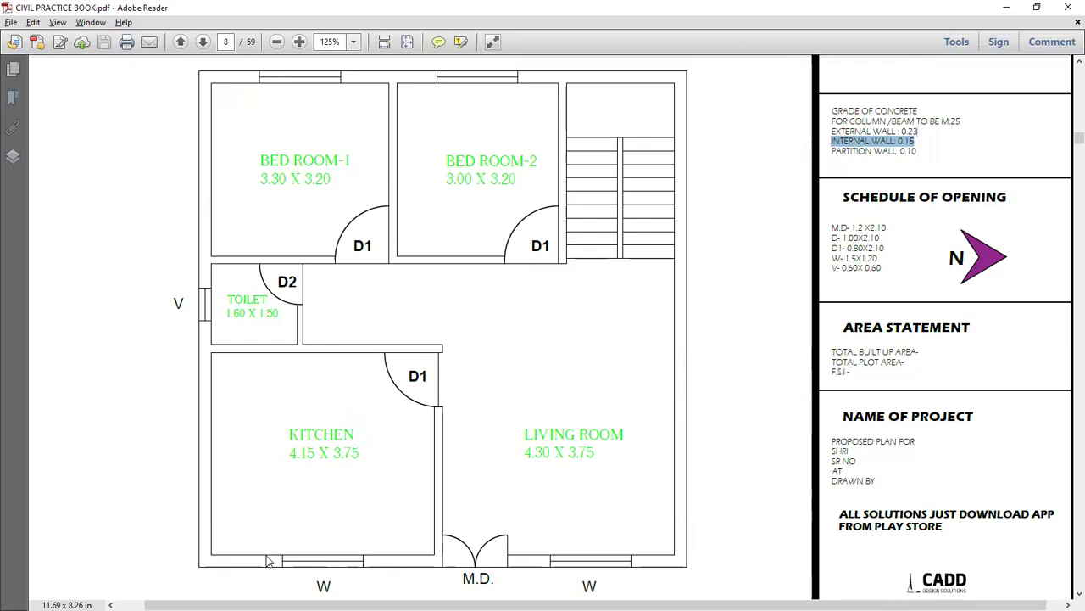
{"action": "left_click_drag", "start_coordinate": [333, 452], "coordinate": [359, 458]}
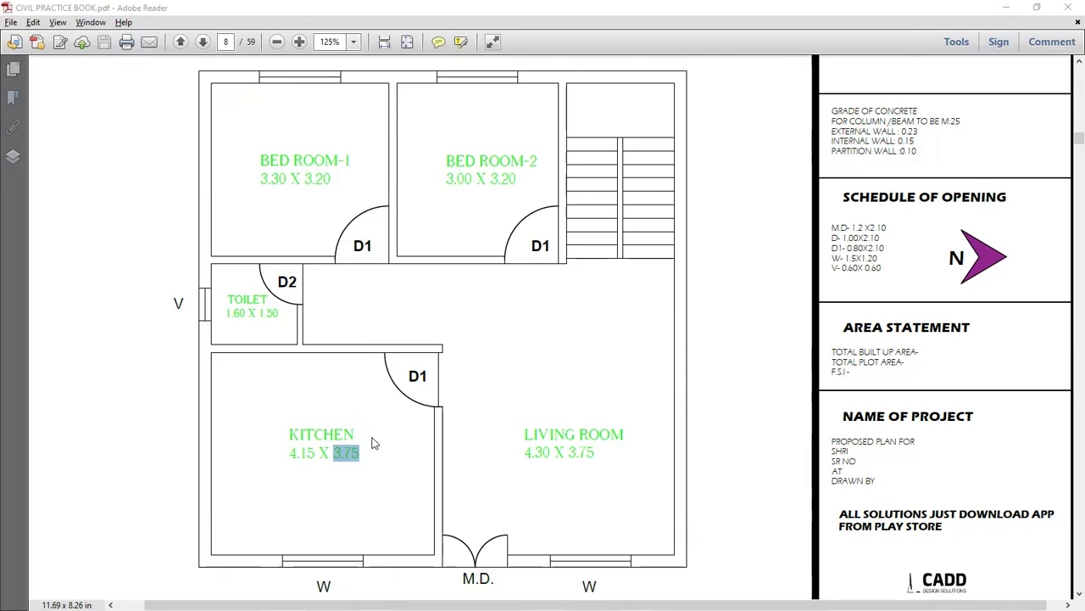
{"action": "key", "text": "alt+Tab"}
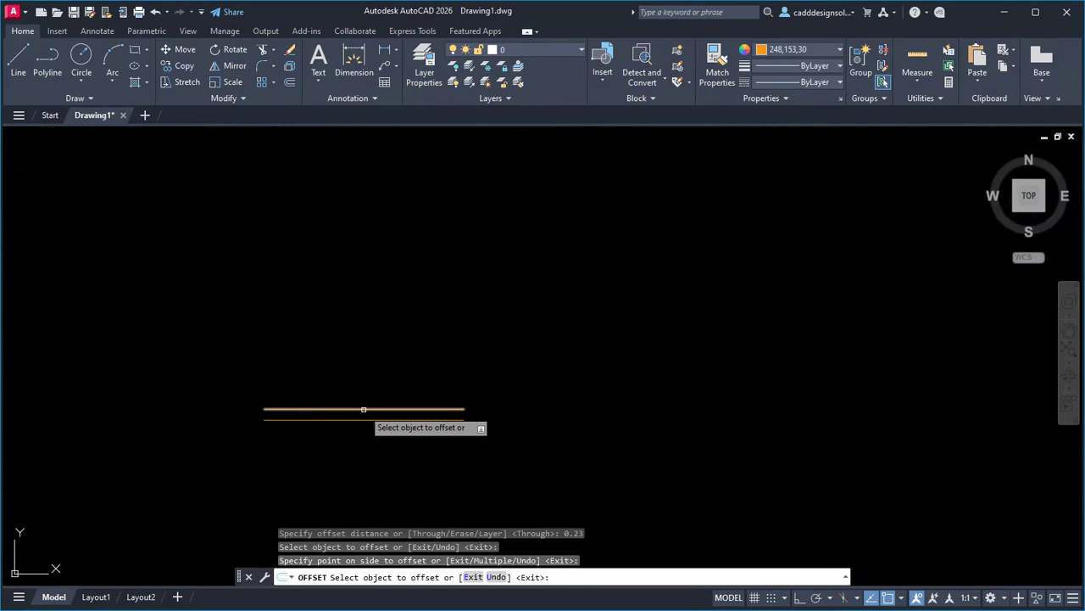
{"action": "left_click", "coordinate": [364, 410]}
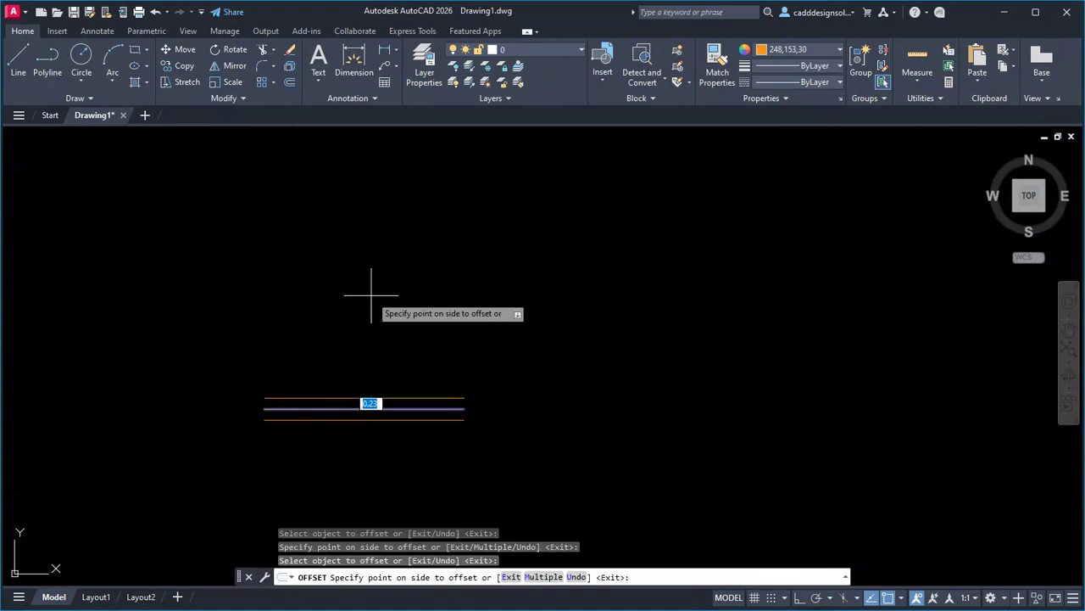
{"action": "type", "text": "3.75"}
{"action": "key", "text": "Return"}
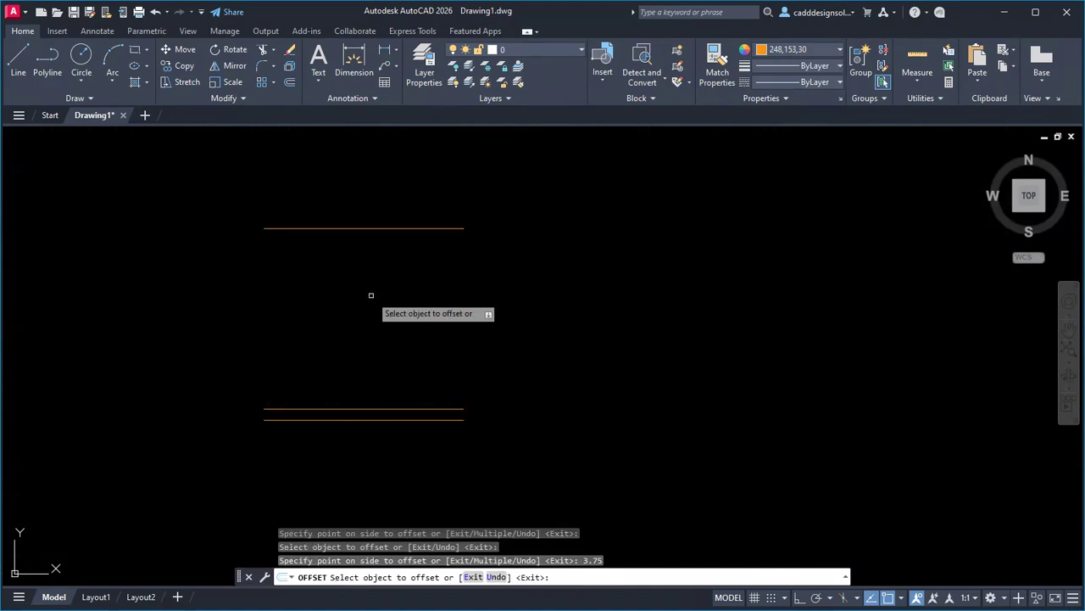
{"action": "middle_click_drag", "start_coordinate": [376, 317], "coordinate": [381, 361]}
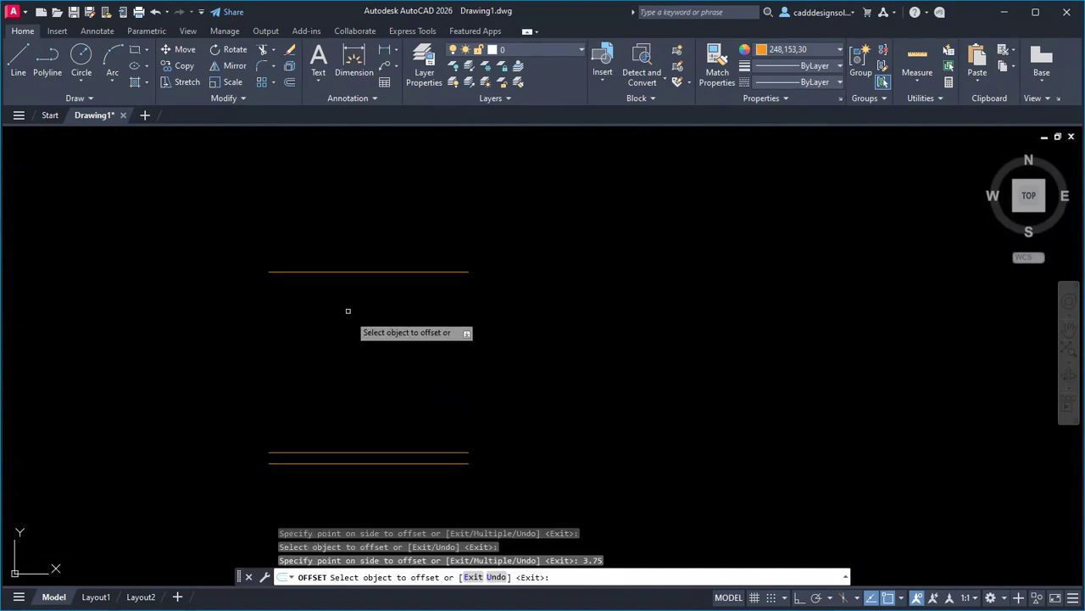
Offset the new 3.75 line by 0.15 to give the internal wall its thickness.
{"action": "left_click", "coordinate": [344, 273]}
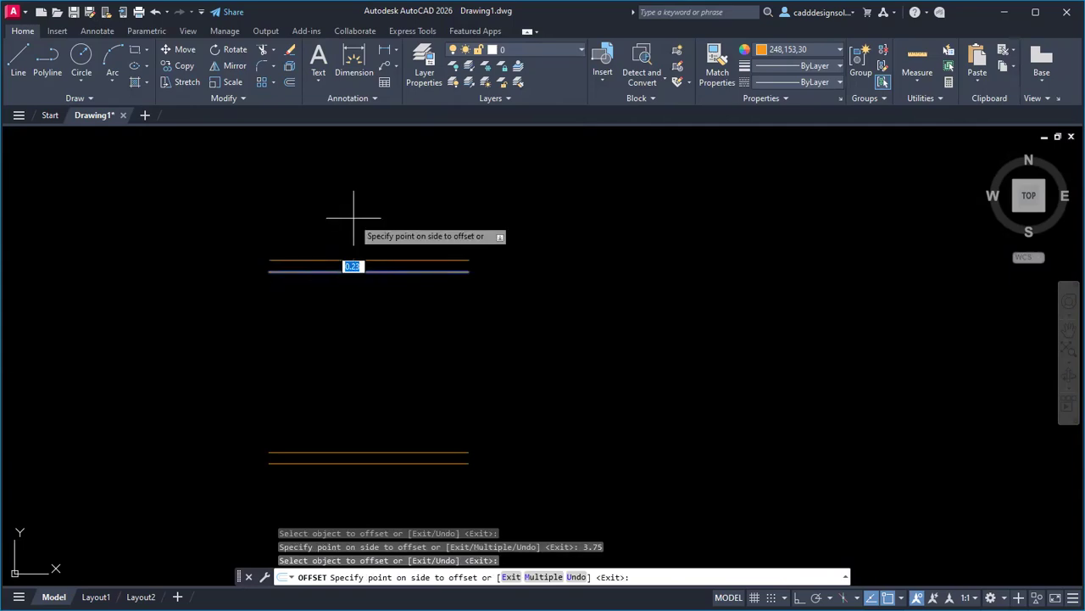
{"action": "key", "text": "alt+Tab"}
{"action": "key", "text": "alt+Tab"}
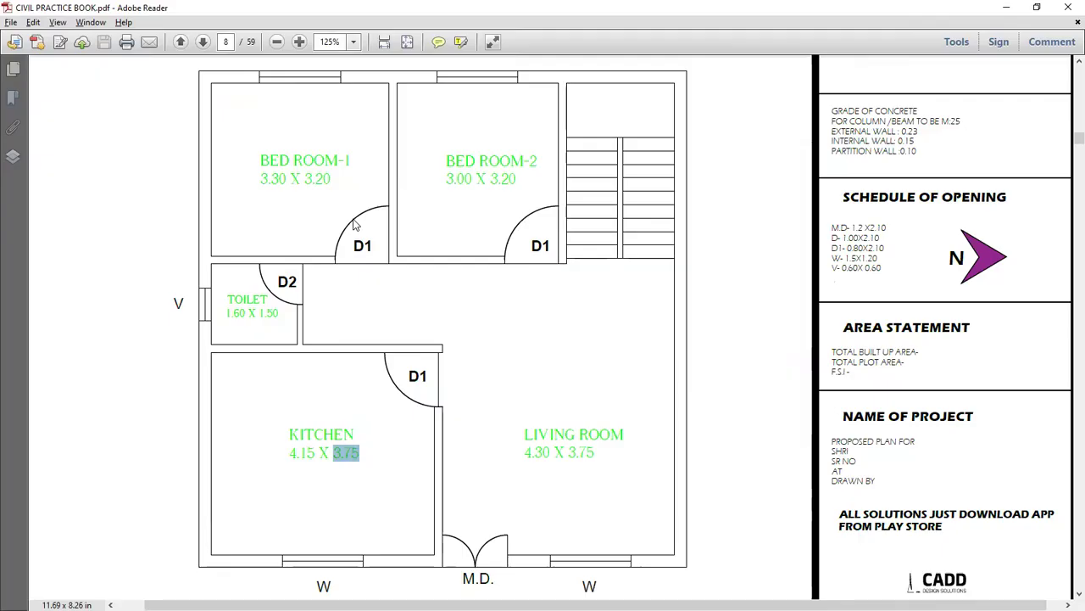
{"action": "key", "text": "alt+Tab"}
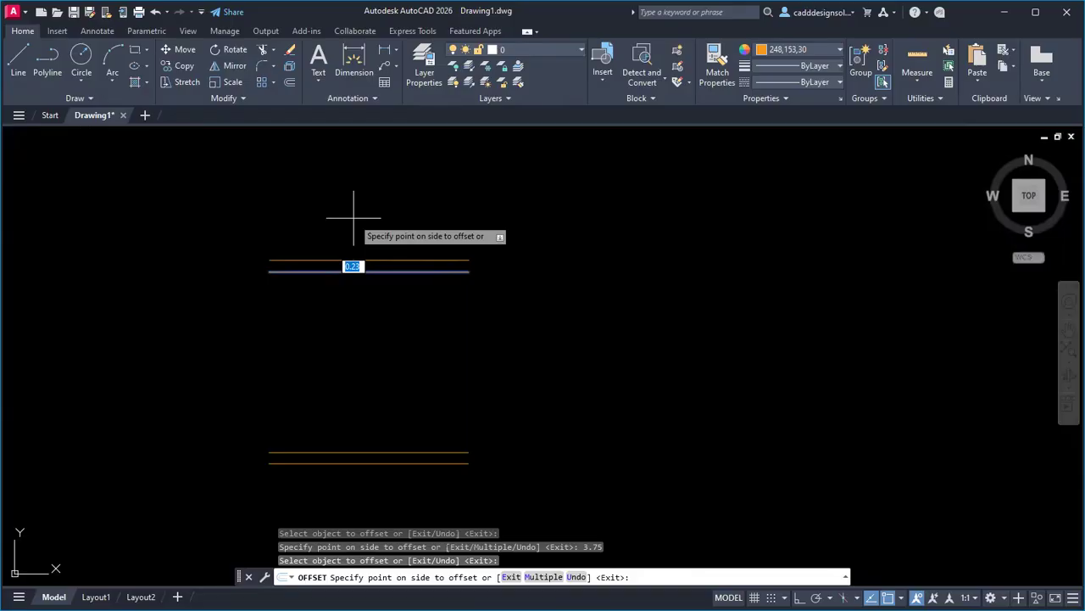
{"action": "type", "text": "0.15"}
{"action": "key", "text": "Return"}
{"action": "key", "text": "alt+Tab"}
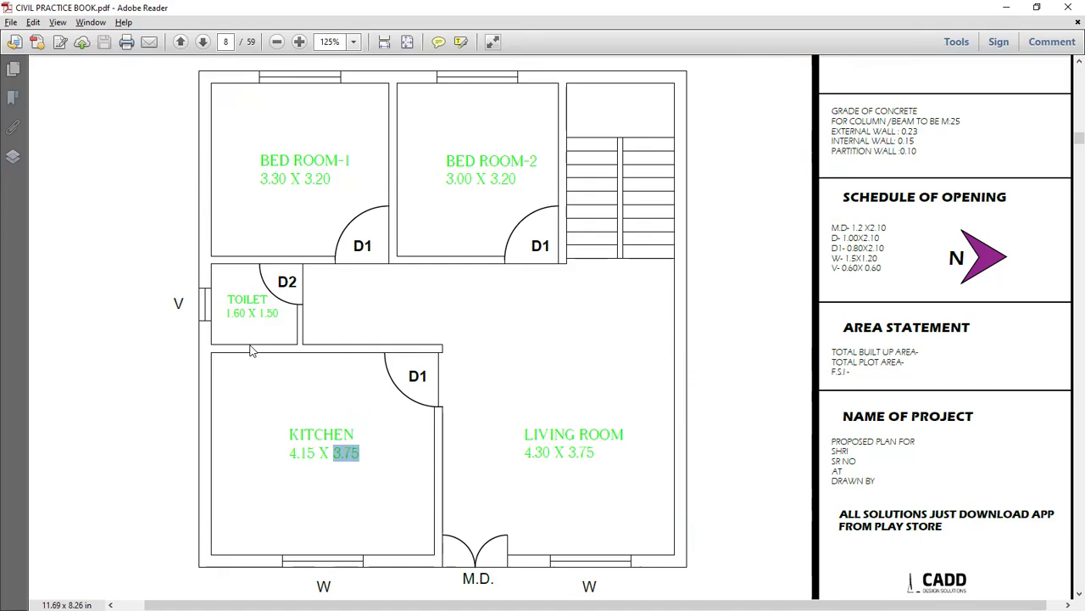
{"action": "scroll", "coordinate": [252, 352], "scroll_direction": "up", "scroll_amount": 1, "text": "ctrl"}
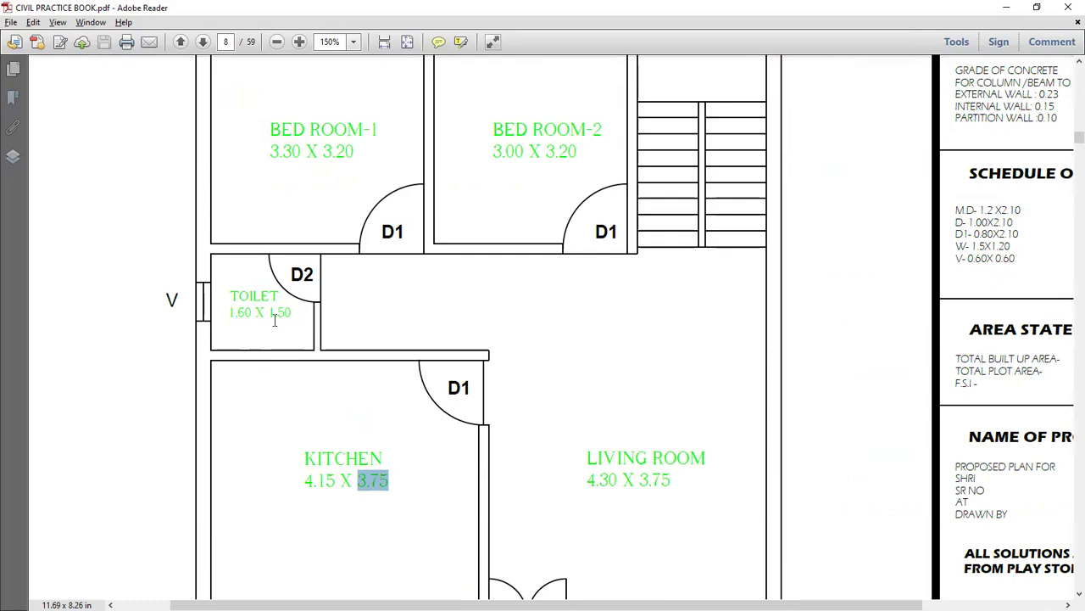
{"action": "key", "text": "alt+Tab"}
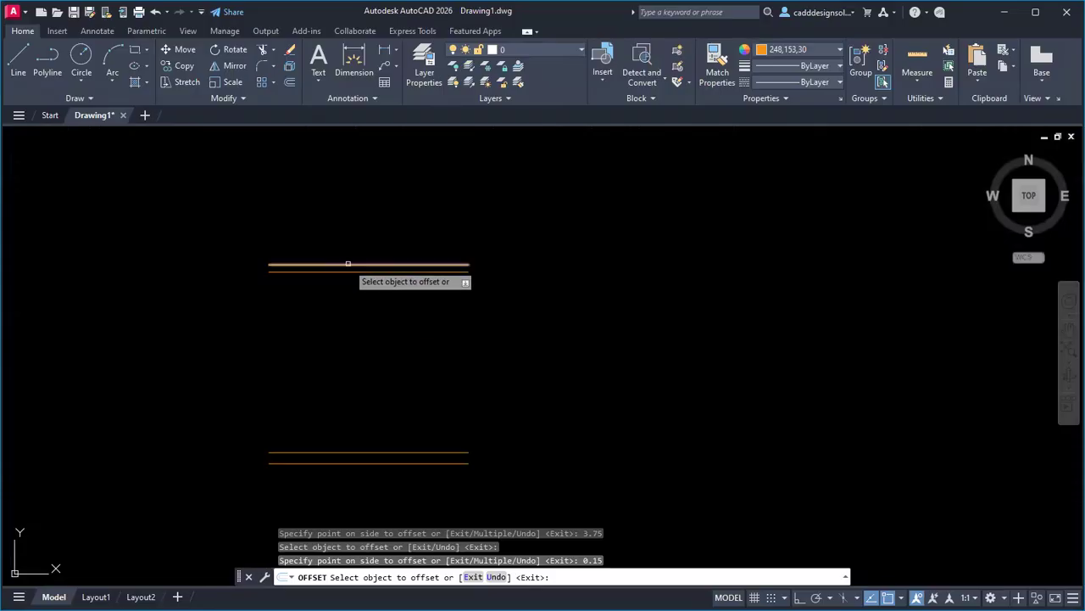
Offset the top wall line 1.5 upward, then add its 0.15 parallel wall face.
{"action": "left_click", "coordinate": [348, 263]}
{"action": "type", "text": "1.5"}
{"action": "key", "text": "Return"}
{"action": "middle_click_drag", "start_coordinate": [358, 191], "coordinate": [358, 274]}
{"action": "left_click", "coordinate": [358, 274]}
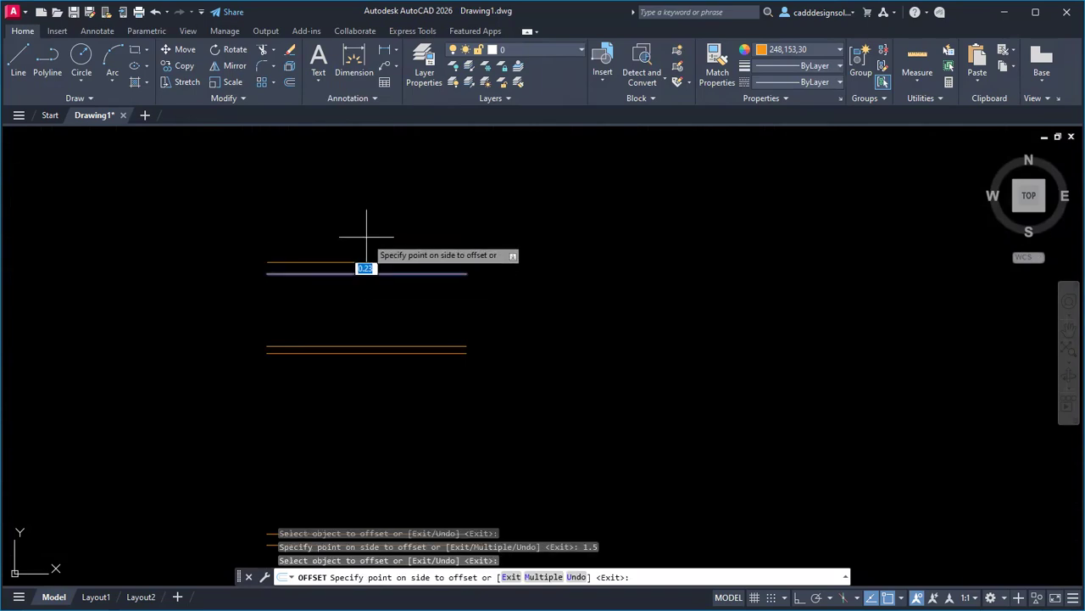
{"action": "type", "text": "0.15"}
{"action": "key", "text": "Return"}
{"action": "key", "text": "alt+Tab"}
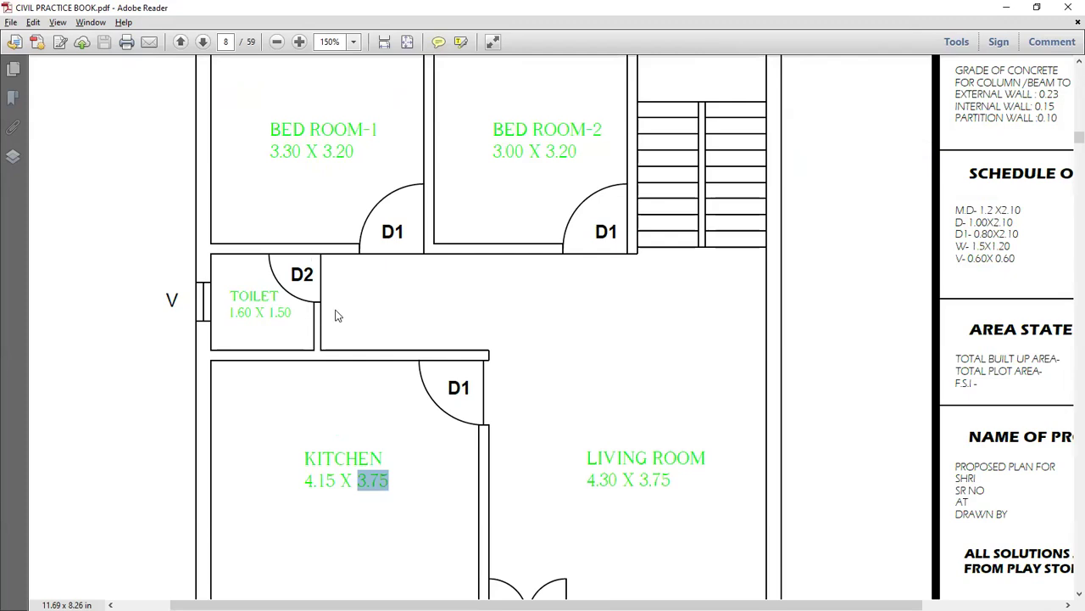
{"action": "scroll", "coordinate": [337, 315], "scroll_direction": "down", "scroll_amount": 2, "text": "ctrl"}
{"action": "left_click_drag", "start_coordinate": [889, 148], "coordinate": [904, 149]}
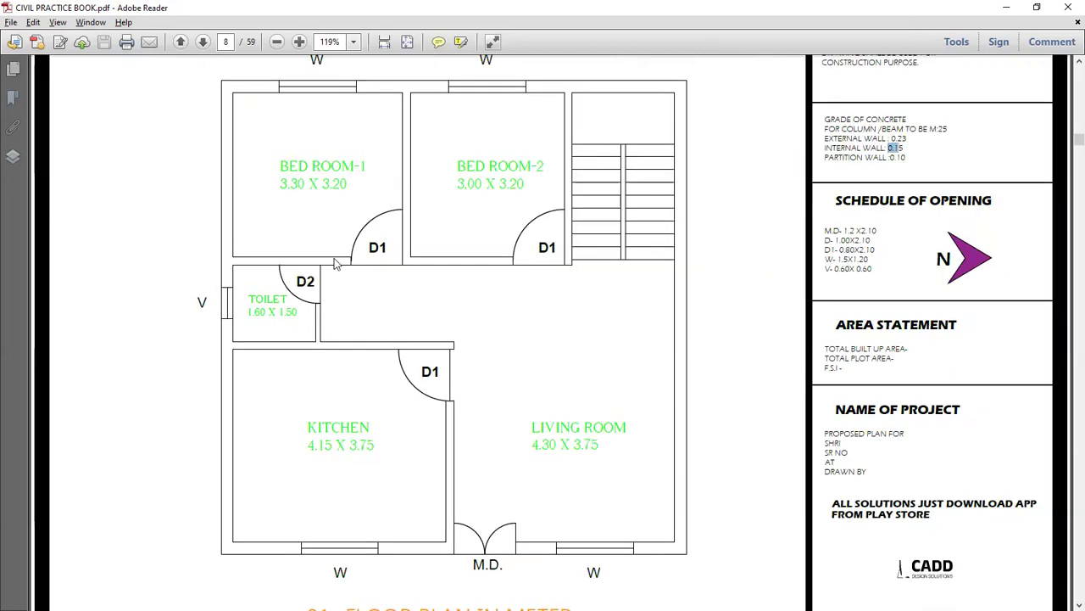
{"action": "key", "text": "alt+Tab"}
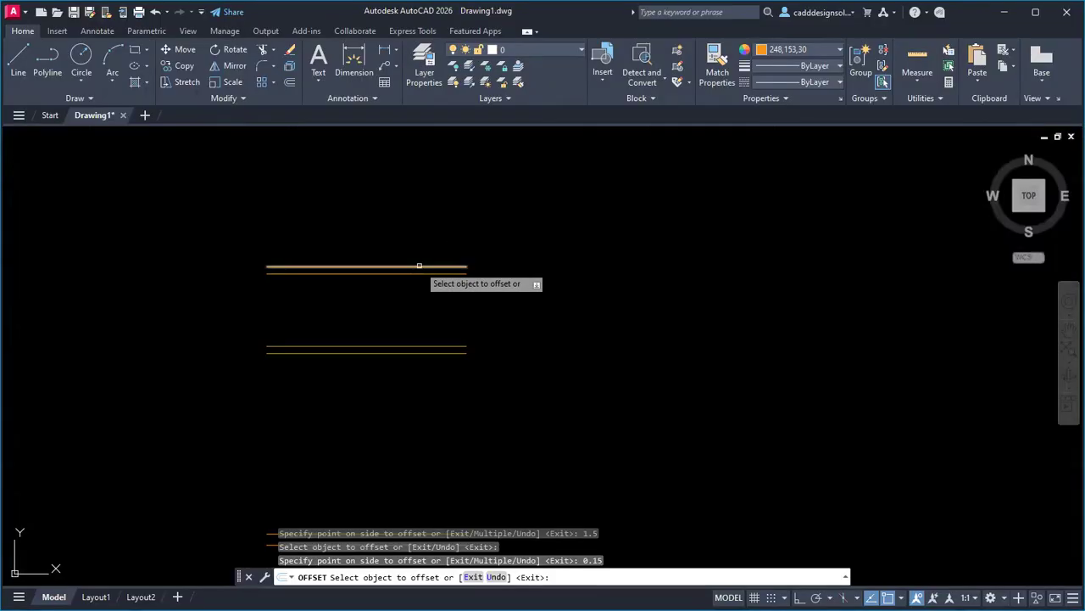
Offset the top line 3.2 upward for the bedroom wall and add a thin parallel line above.
{"action": "left_click", "coordinate": [419, 266]}
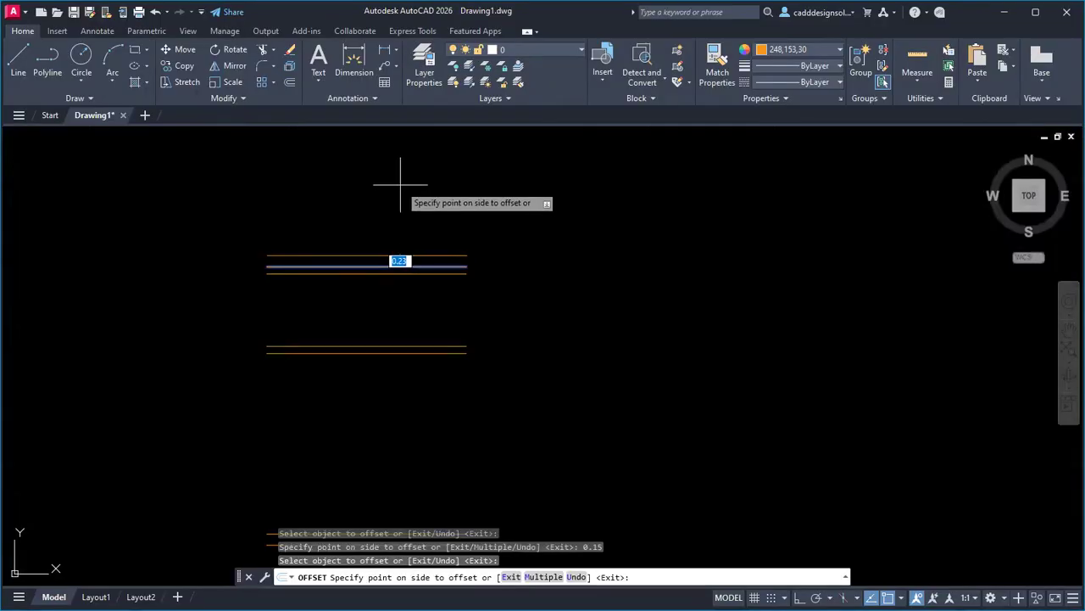
{"action": "type", "text": "3.2"}
{"action": "key", "text": "Return"}
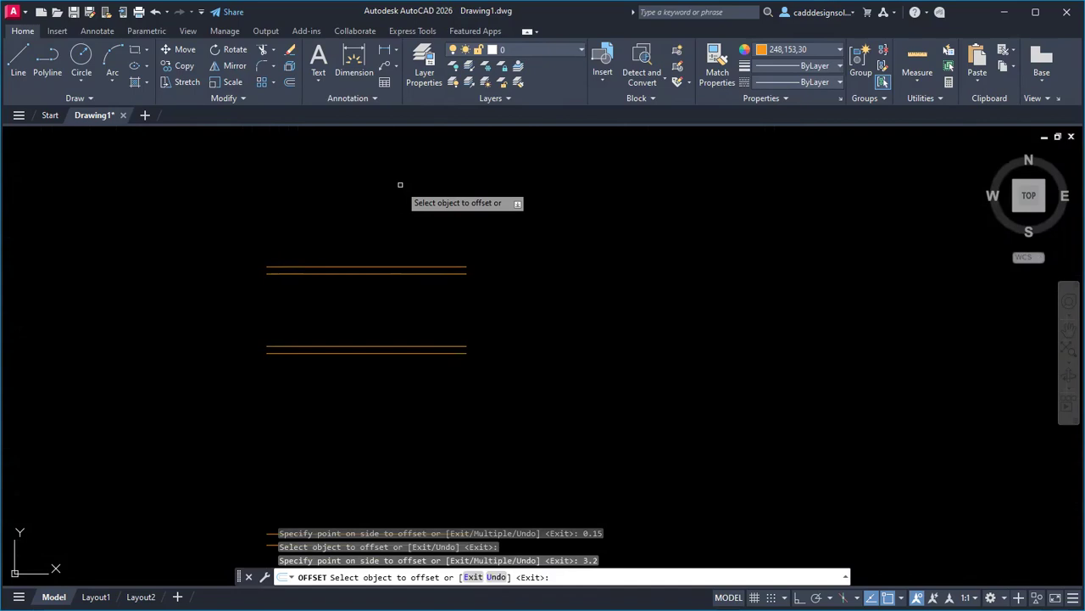
{"action": "scroll", "coordinate": [424, 291], "scroll_direction": "down", "scroll_amount": 7}
{"action": "scroll", "coordinate": [424, 337], "scroll_direction": "up", "scroll_amount": 3}
{"action": "middle_click_drag", "start_coordinate": [445, 315], "coordinate": [438, 327]}
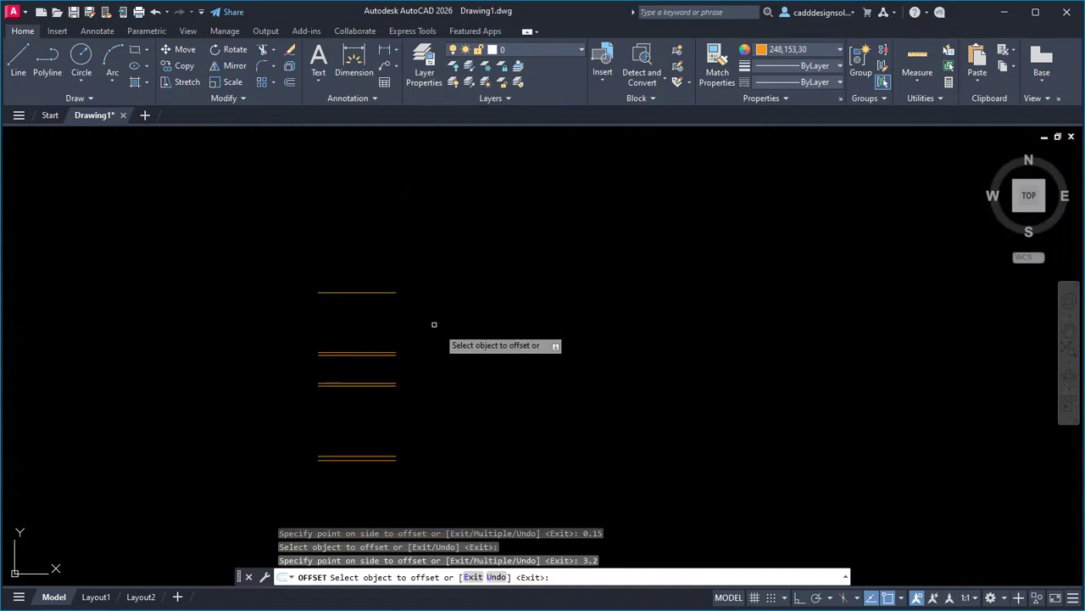
{"action": "left_click", "coordinate": [392, 292]}
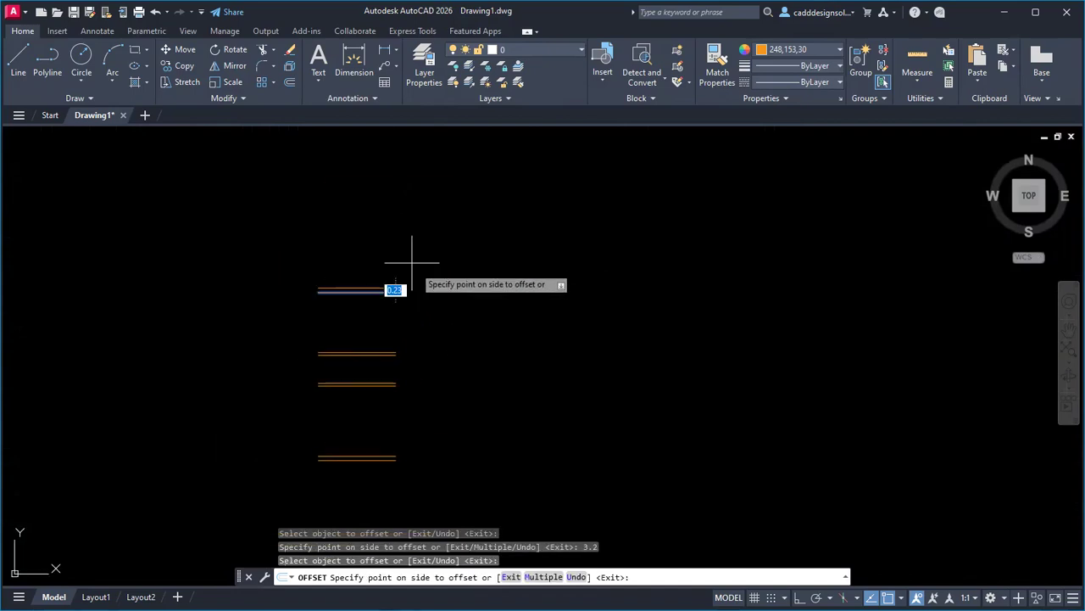
{"action": "left_click", "coordinate": [376, 244]}
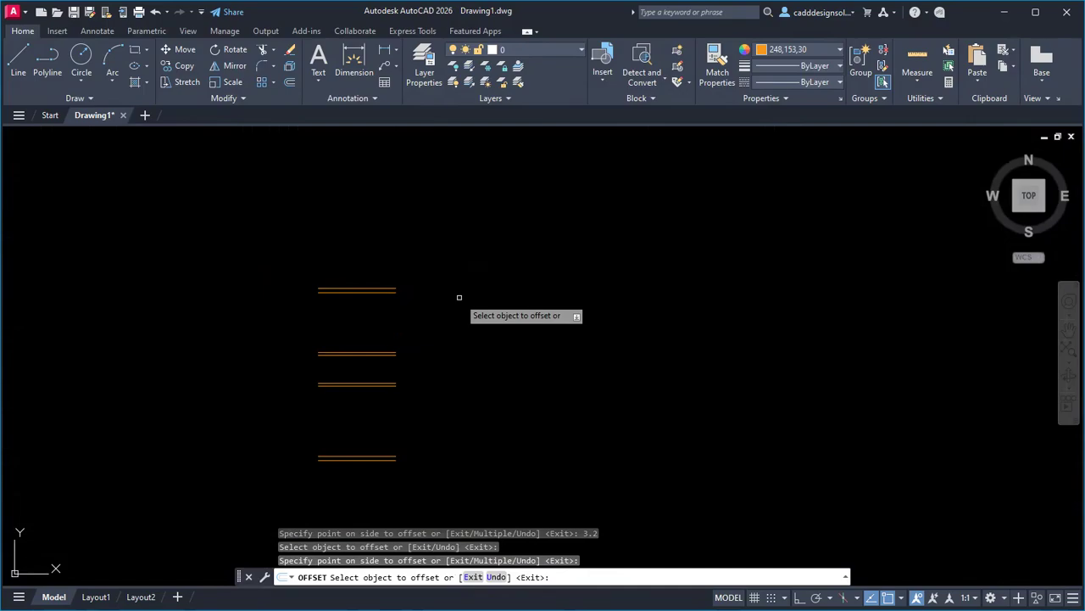
{"action": "key", "text": "alt+Tab"}
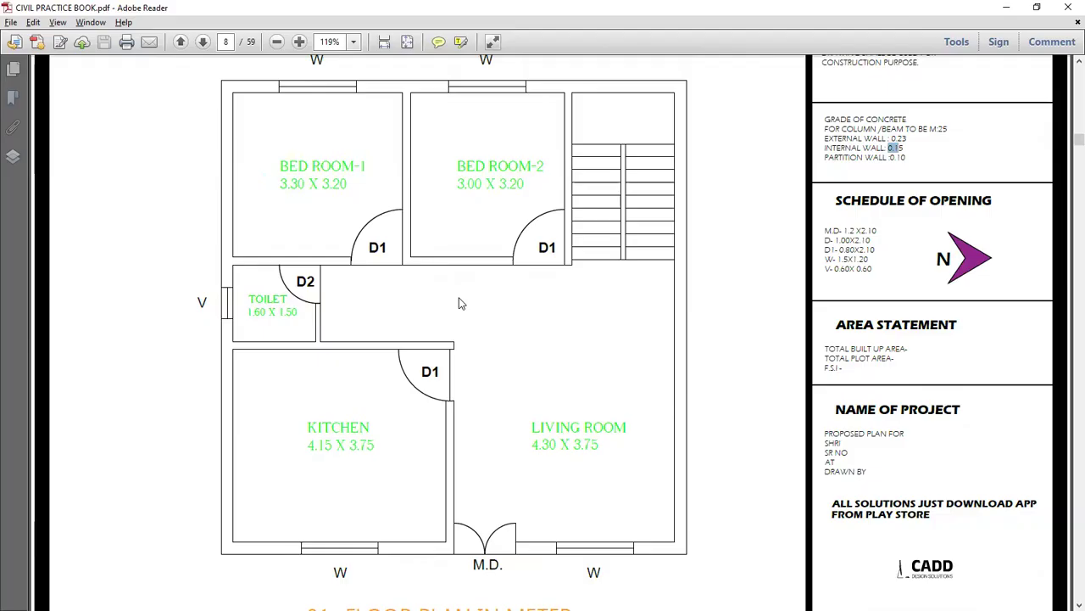
{"action": "key", "text": "alt+Tab"}
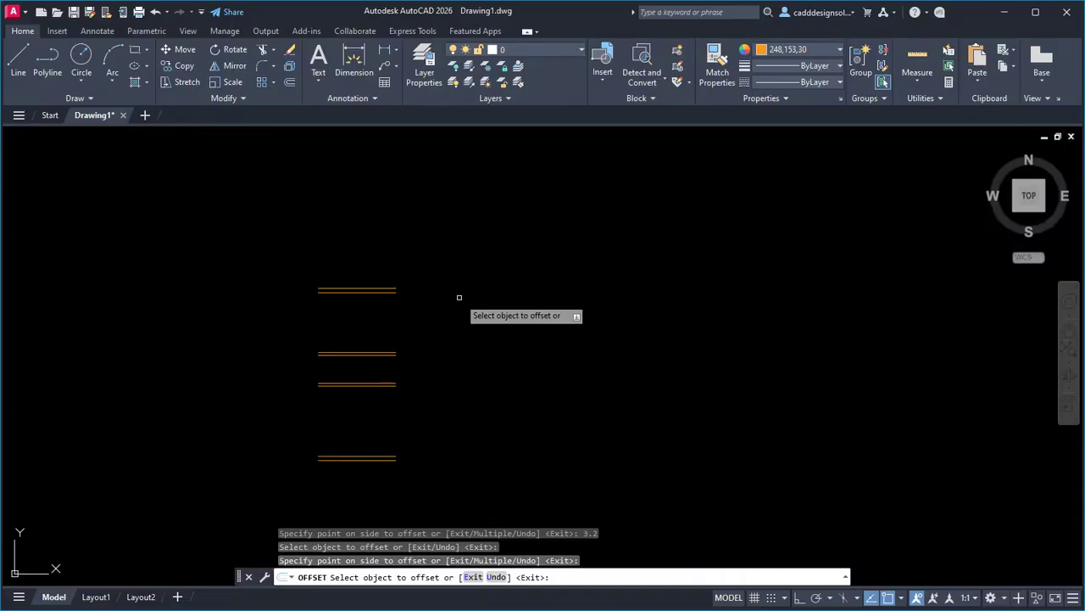
{"action": "key", "text": "Escape"}
{"action": "key", "text": "Escape"}
{"action": "key", "text": "Escape"}
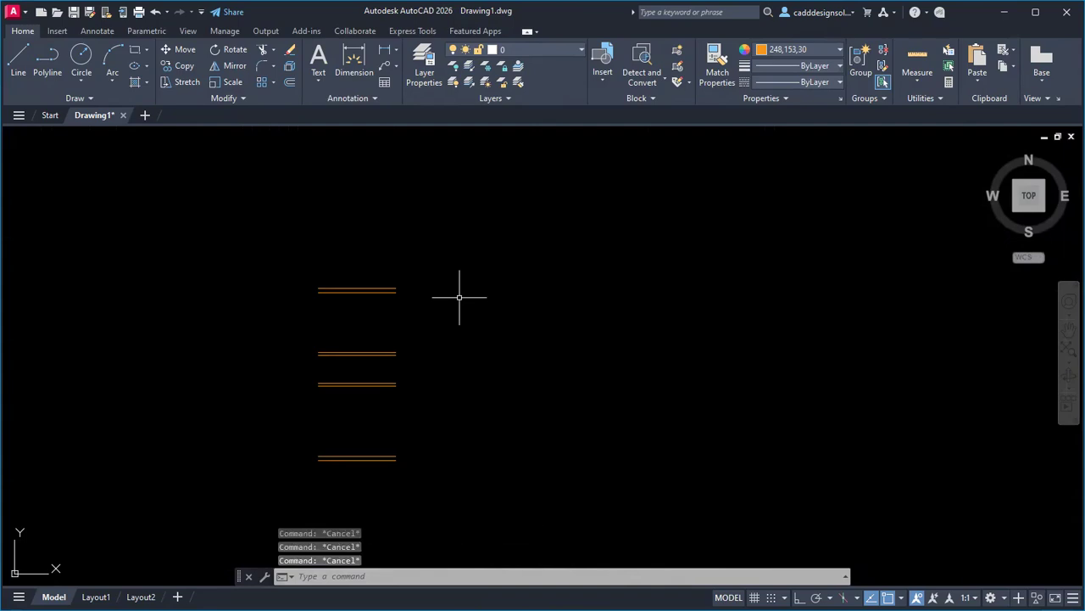
Draw a vertical line joining the left ends of the bottom and top wall lines.
{"action": "type", "text": "L"}
{"action": "key", "text": "Return"}
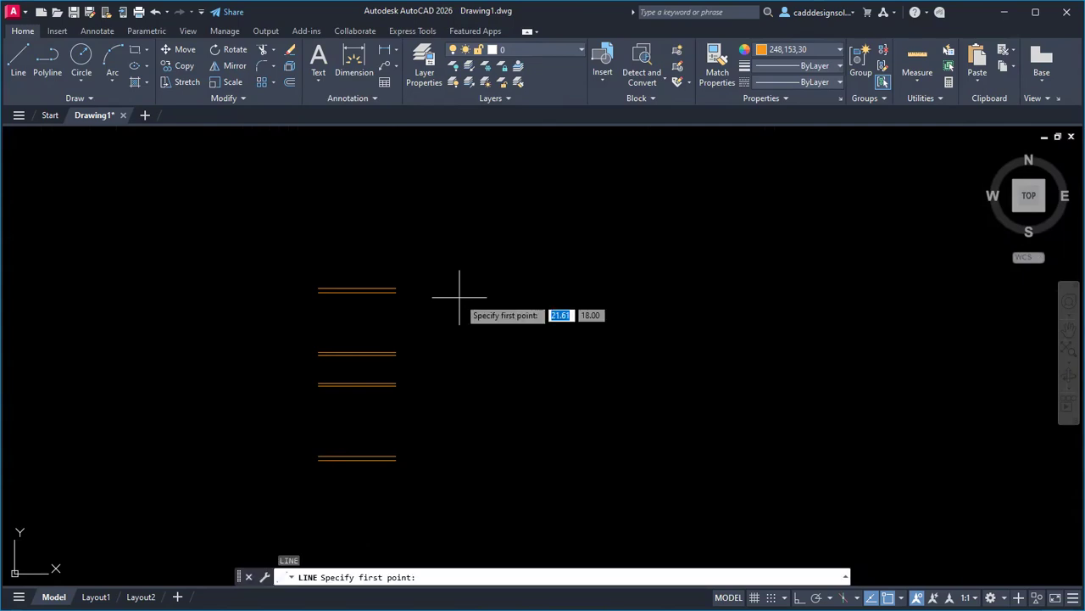
{"action": "scroll", "coordinate": [343, 432], "scroll_direction": "up", "scroll_amount": 2}
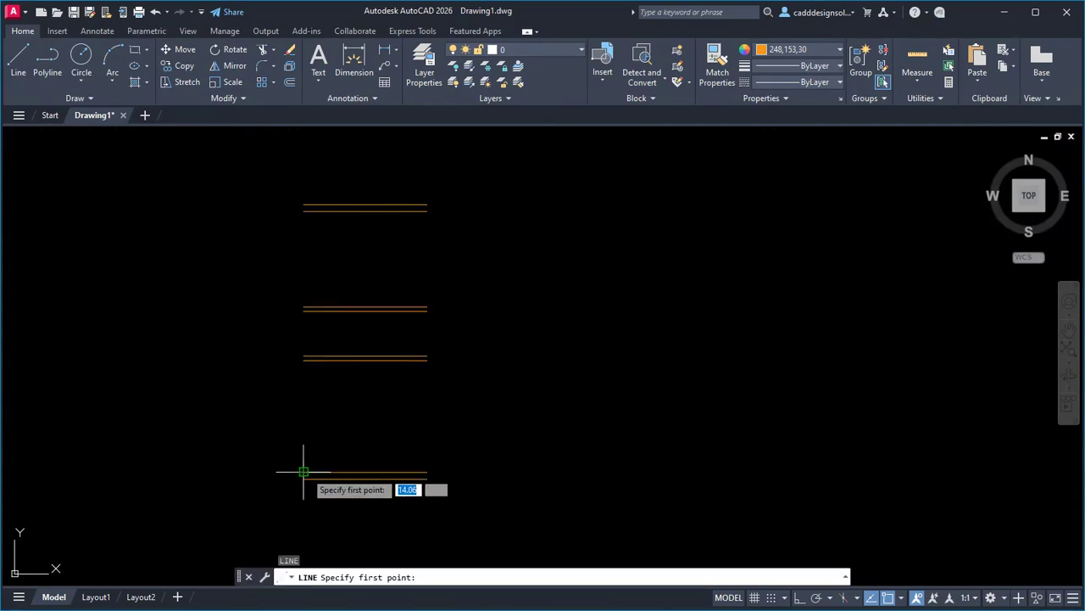
{"action": "left_click", "coordinate": [304, 471]}
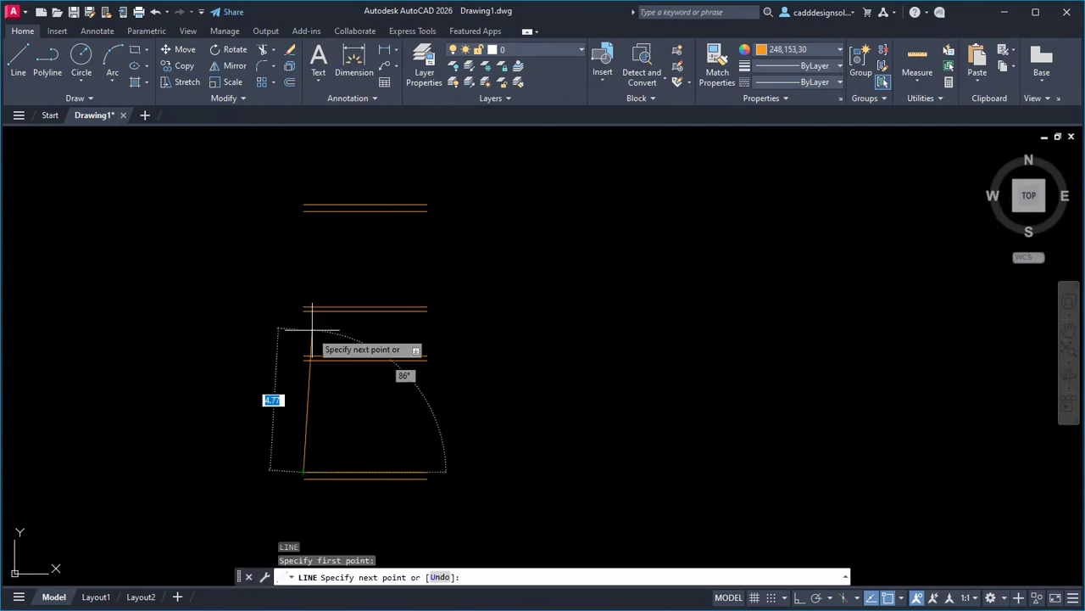
{"action": "left_click", "coordinate": [303, 210]}
{"action": "key", "text": "Escape"}
{"action": "key", "text": "Escape"}
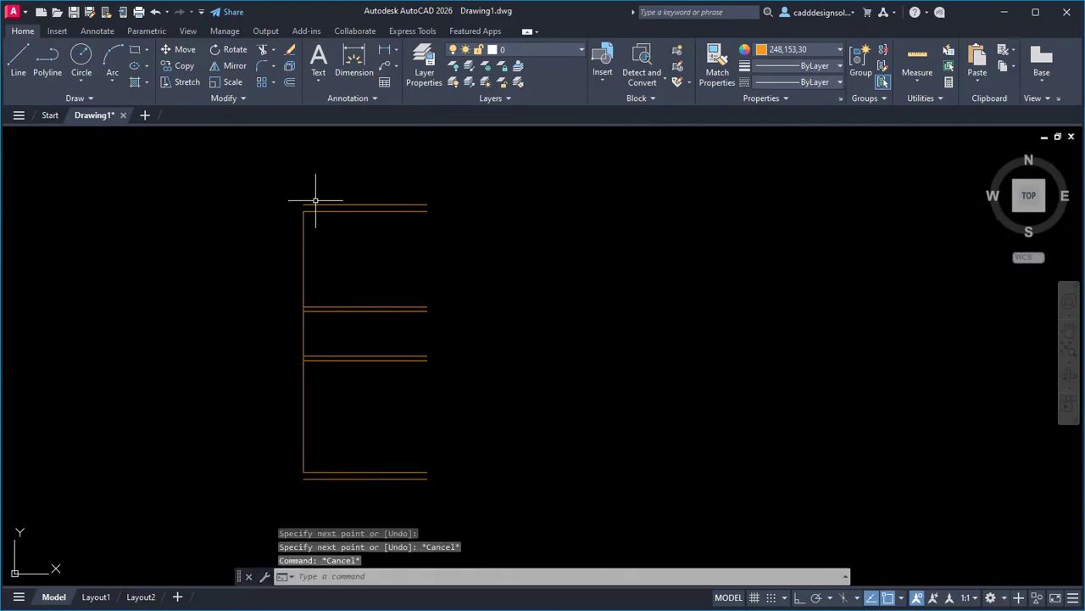
Offset the left vertical line 0.23 outward for the external end wall.
{"action": "key", "text": "alt+Tab"}
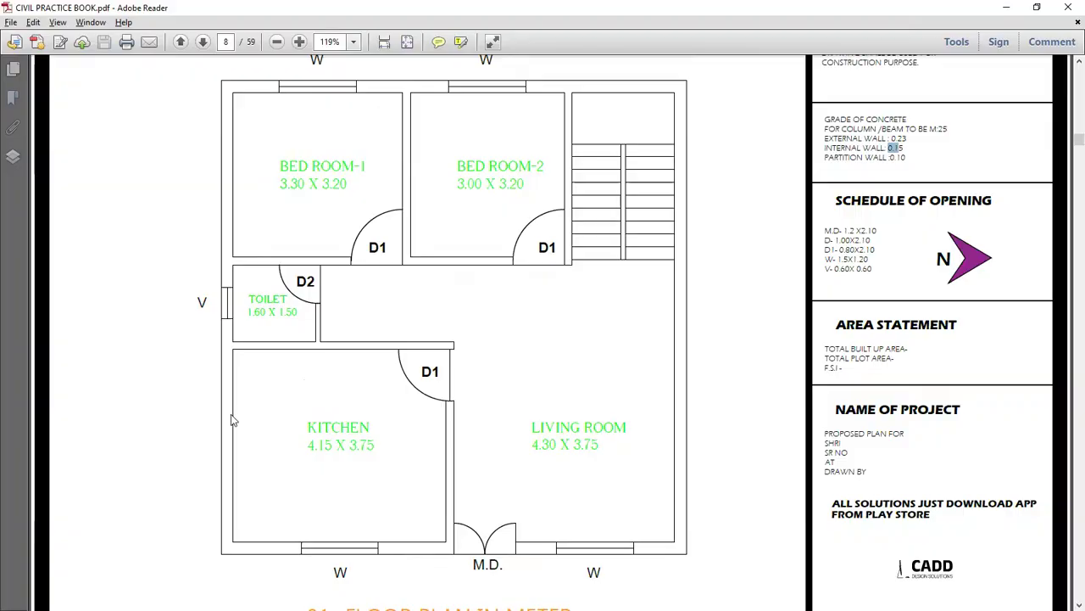
{"action": "key", "text": "alt+Tab"}
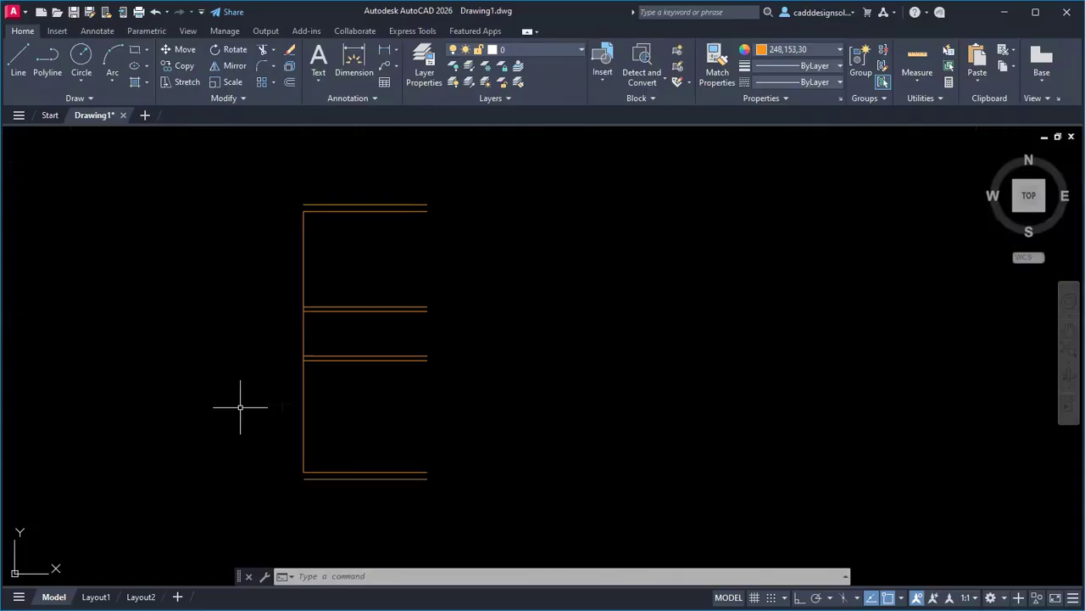
{"action": "key", "text": "Escape"}
{"action": "key", "text": "Escape"}
{"action": "key", "text": "Escape"}
{"action": "type", "text": "o"}
{"action": "key", "text": "Return"}
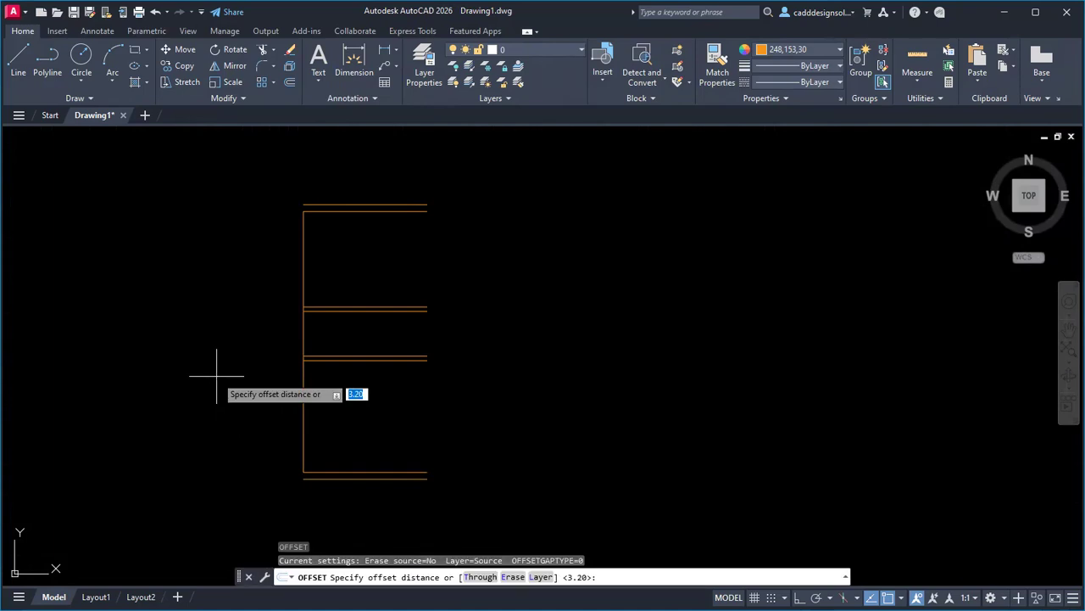
{"action": "type", "text": "0."}
{"action": "key", "text": "Return"}
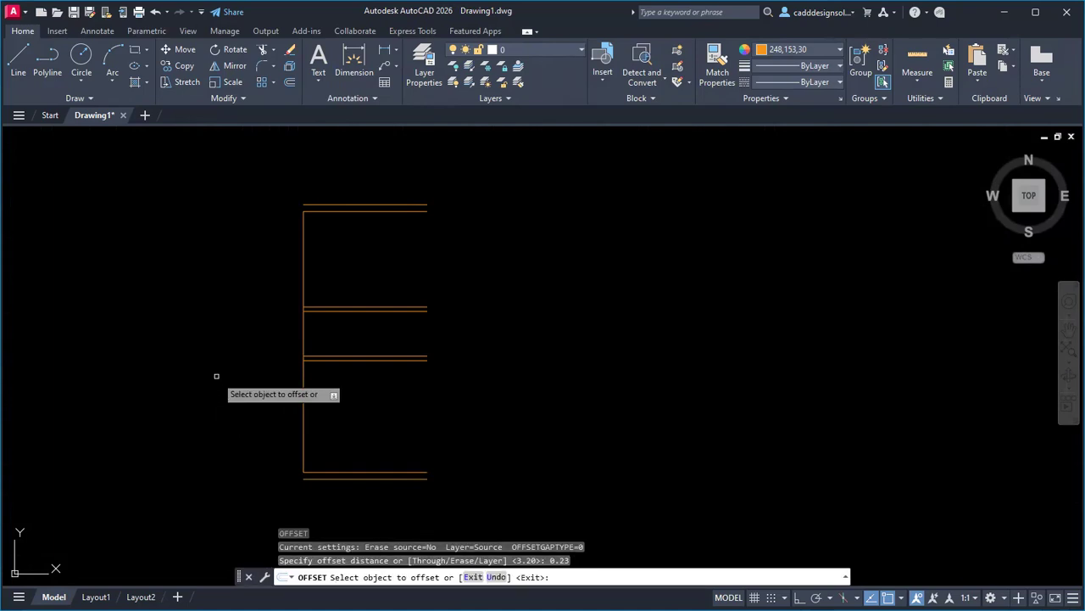
{"action": "left_click", "coordinate": [302, 403]}
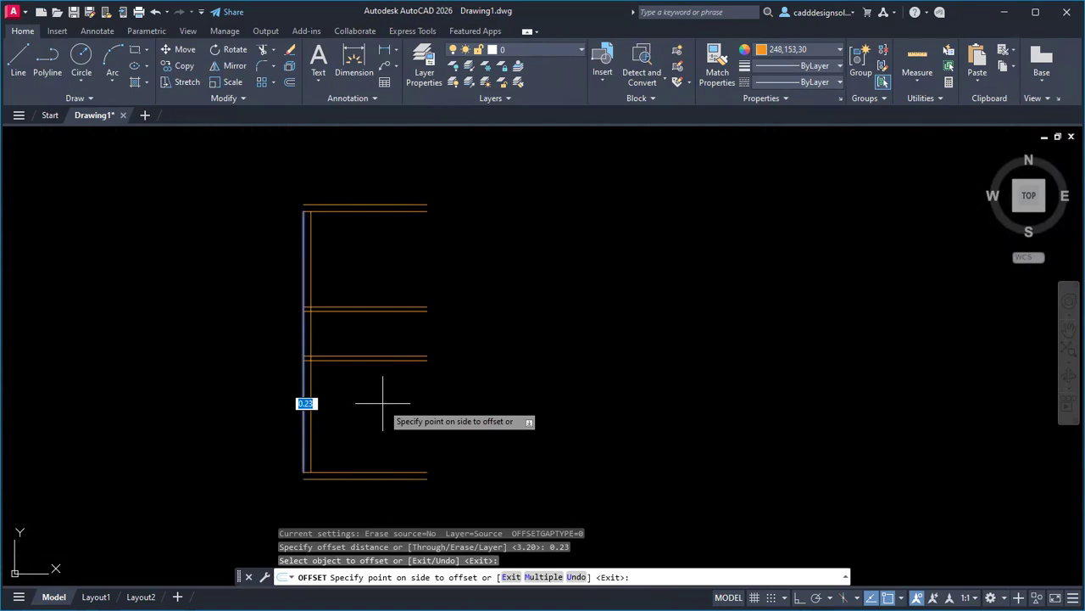
{"action": "left_click", "coordinate": [234, 451]}
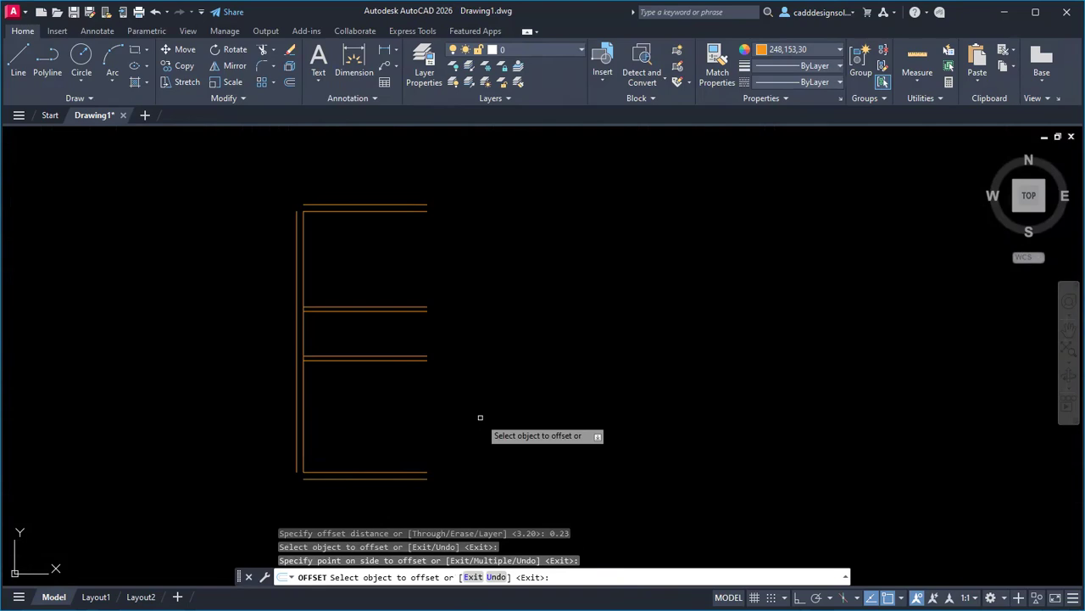
Fillet the bottom wall line with the left wall line to square the corners.
{"action": "key", "text": "Escape"}
{"action": "type", "text": "f"}
{"action": "key", "text": "Return"}
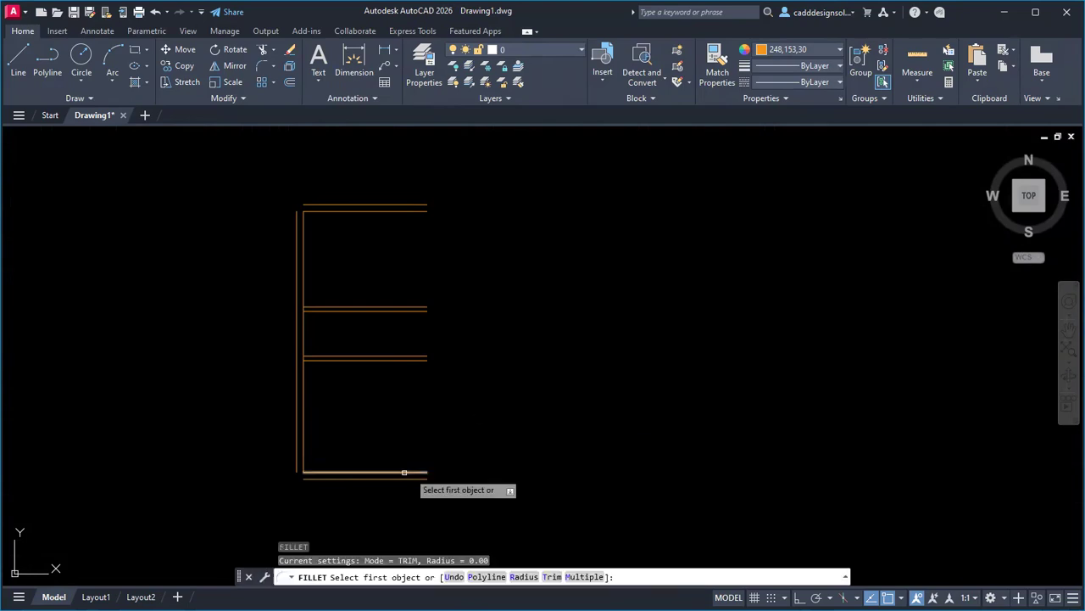
{"action": "left_click", "coordinate": [308, 480]}
{"action": "left_click", "coordinate": [296, 466]}
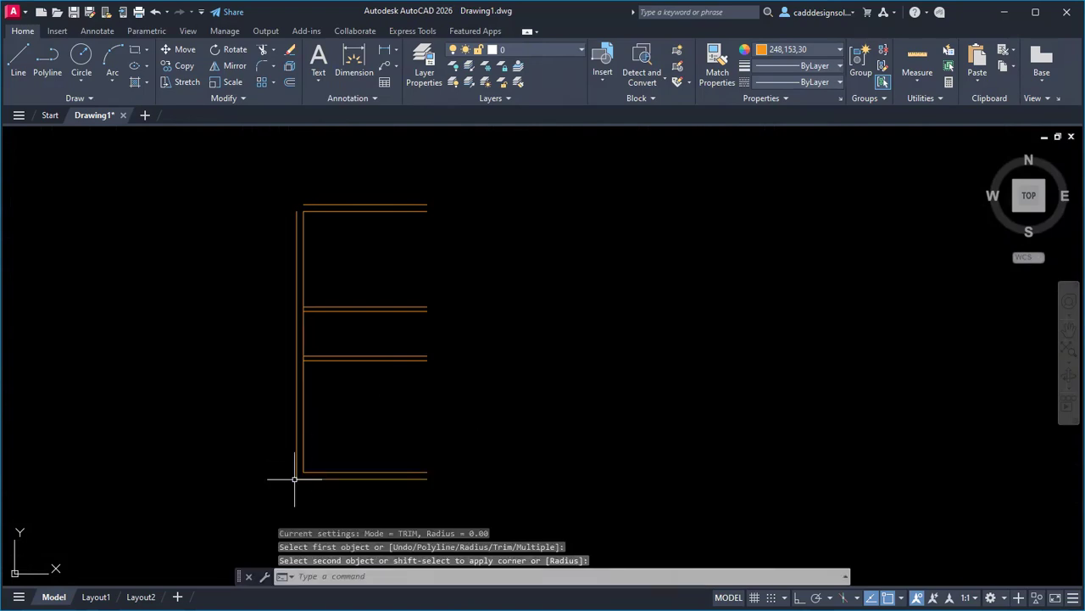
{"action": "key", "text": "Return"}
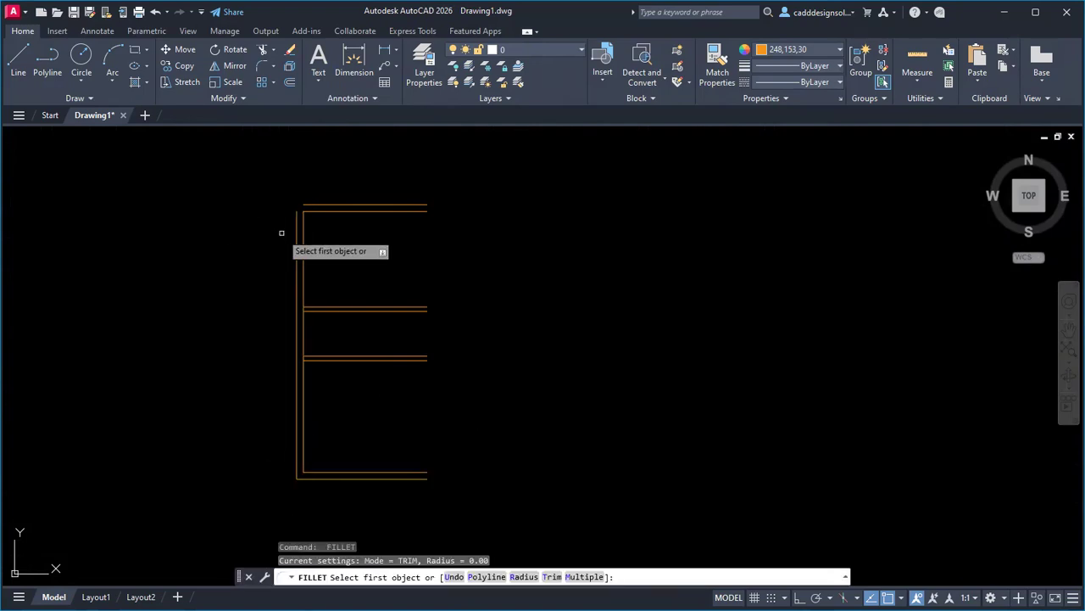
{"action": "left_click", "coordinate": [296, 230]}
Pick the top line at the top-left corner, then check the toilet's 1.60 width on the PDF plan.
{"action": "left_click", "coordinate": [304, 206]}
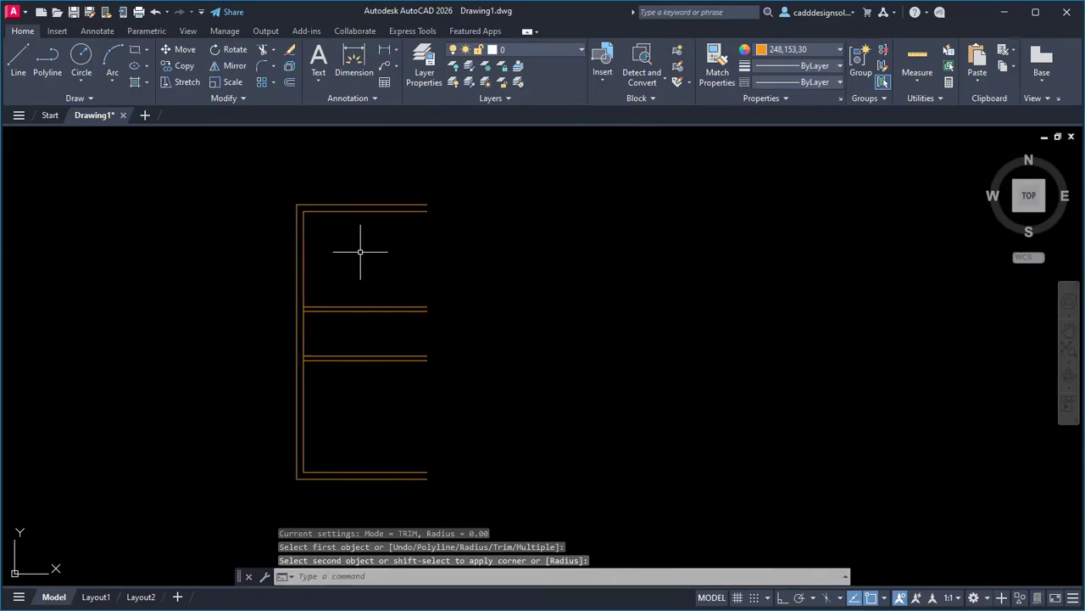
{"action": "key", "text": "alt+Tab"}
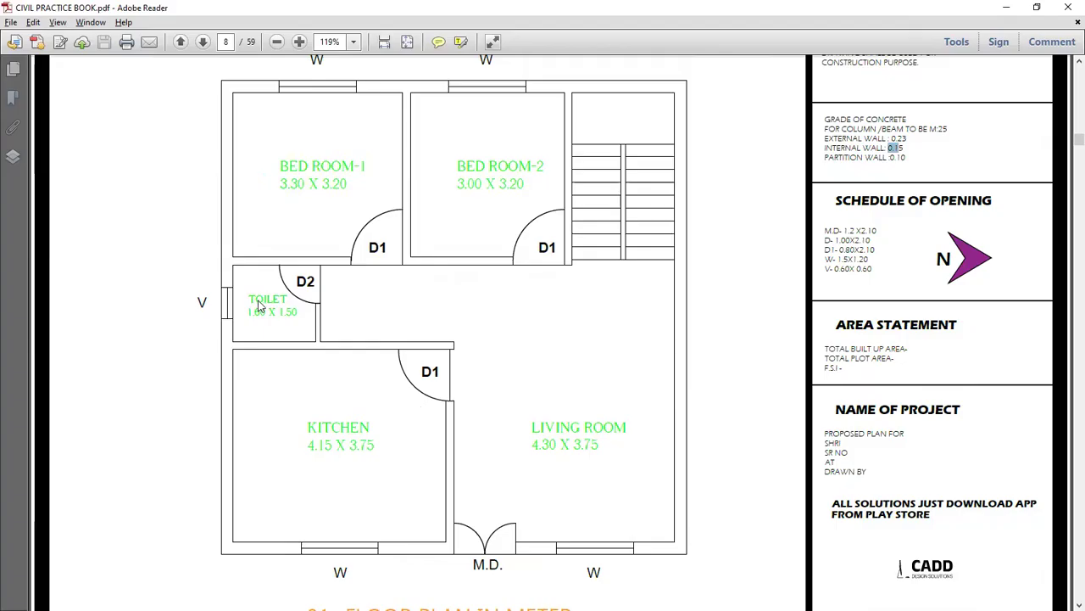
{"action": "left_click_drag", "start_coordinate": [248, 312], "coordinate": [264, 312]}
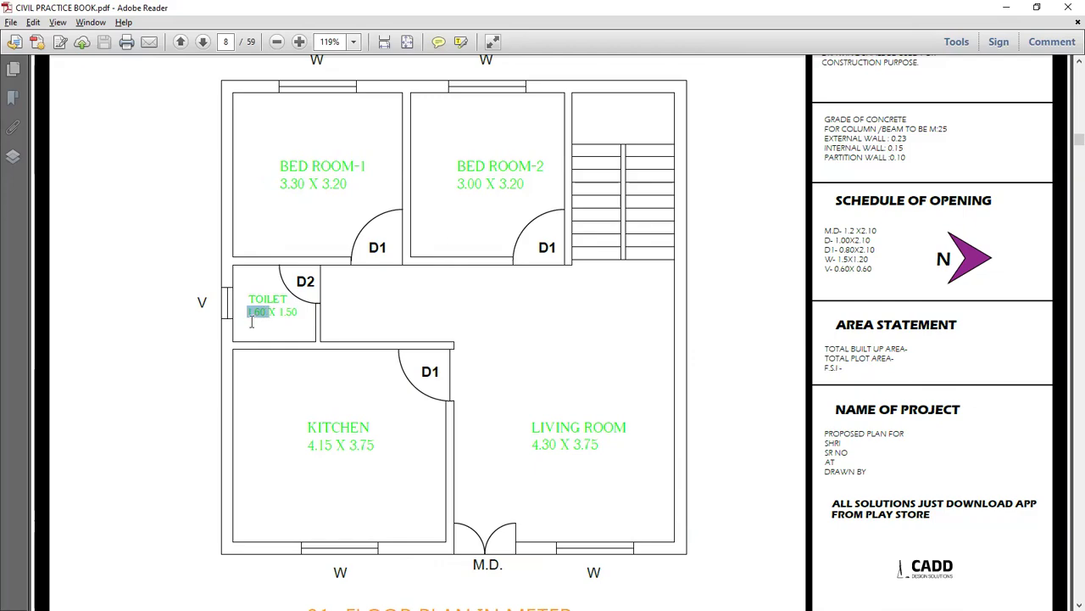
{"action": "key", "text": "alt+Tab"}
{"action": "key", "text": "Escape"}
{"action": "key", "text": "Escape"}
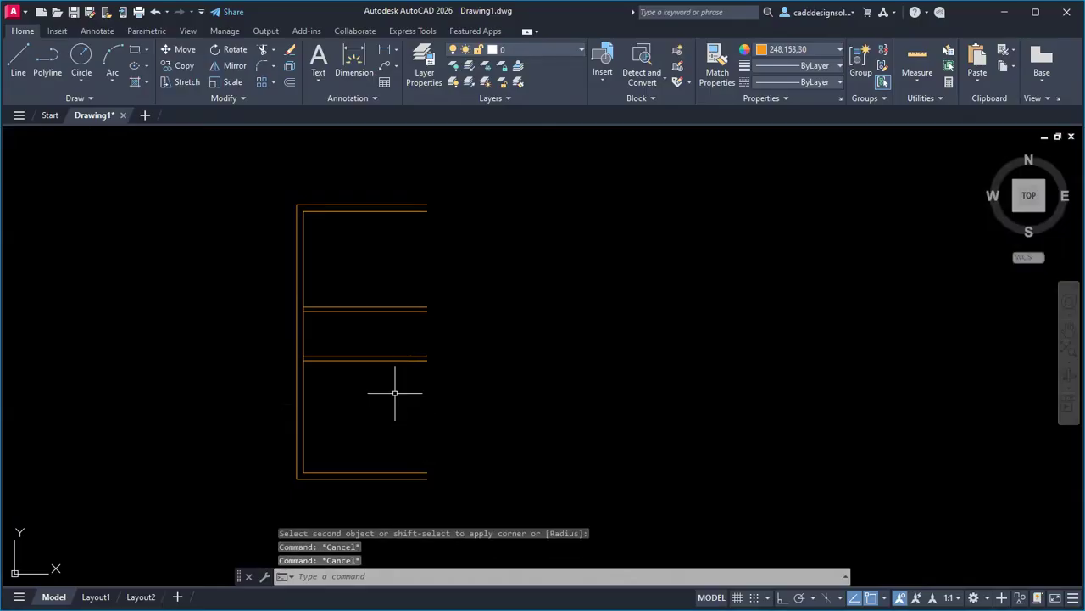
Offset the inner left wall line 1.6 to the right.
{"action": "type", "text": "o"}
{"action": "key", "text": "Return"}
{"action": "type", "text": "1"}
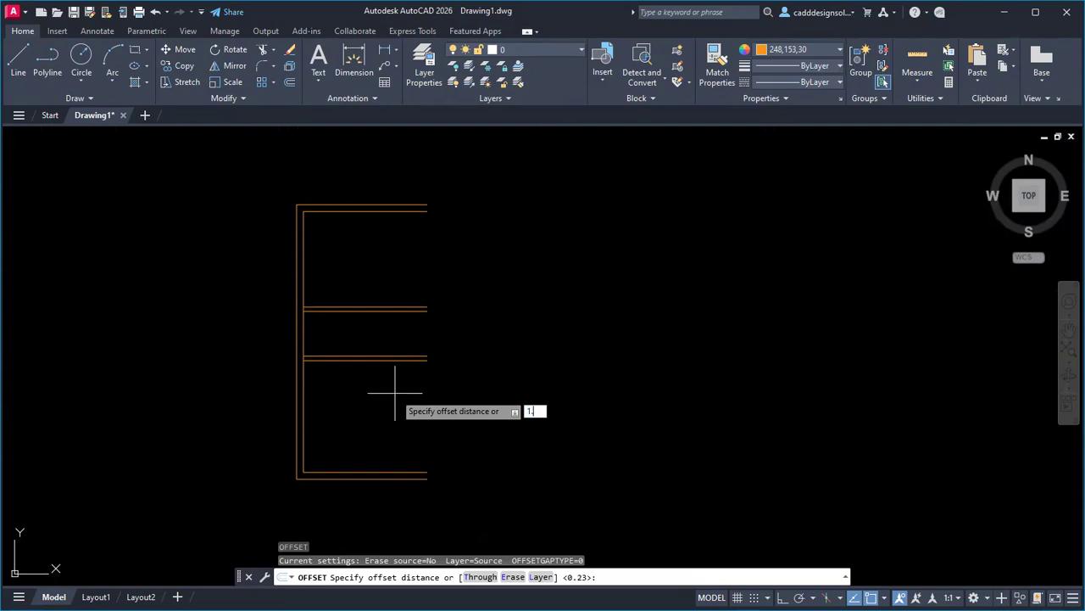
{"action": "type", "text": ".6"}
{"action": "key", "text": "Return"}
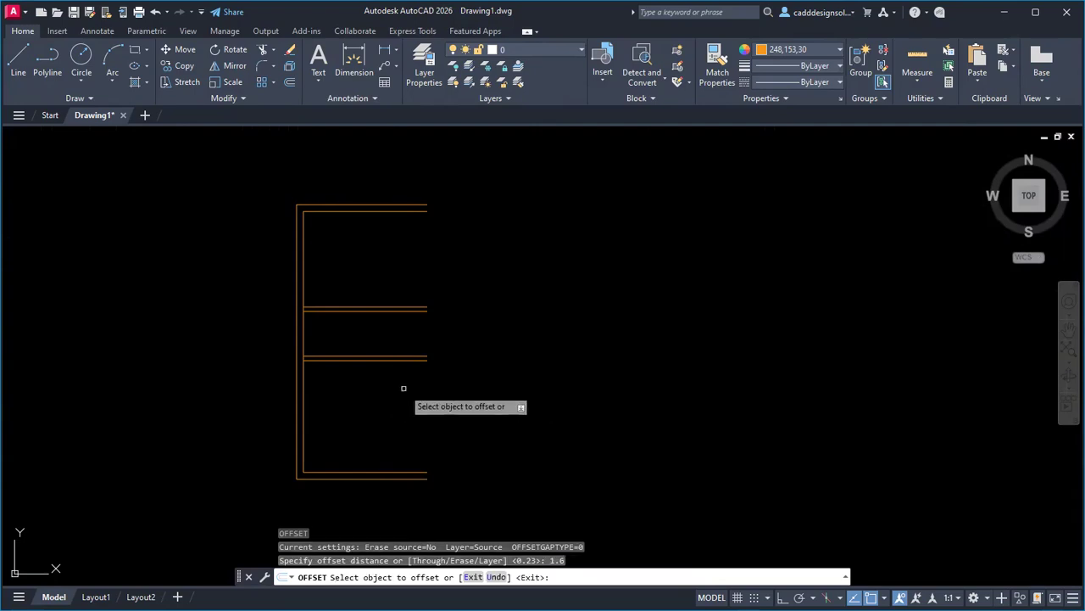
{"action": "left_click", "coordinate": [303, 393]}
{"action": "left_click", "coordinate": [420, 388]}
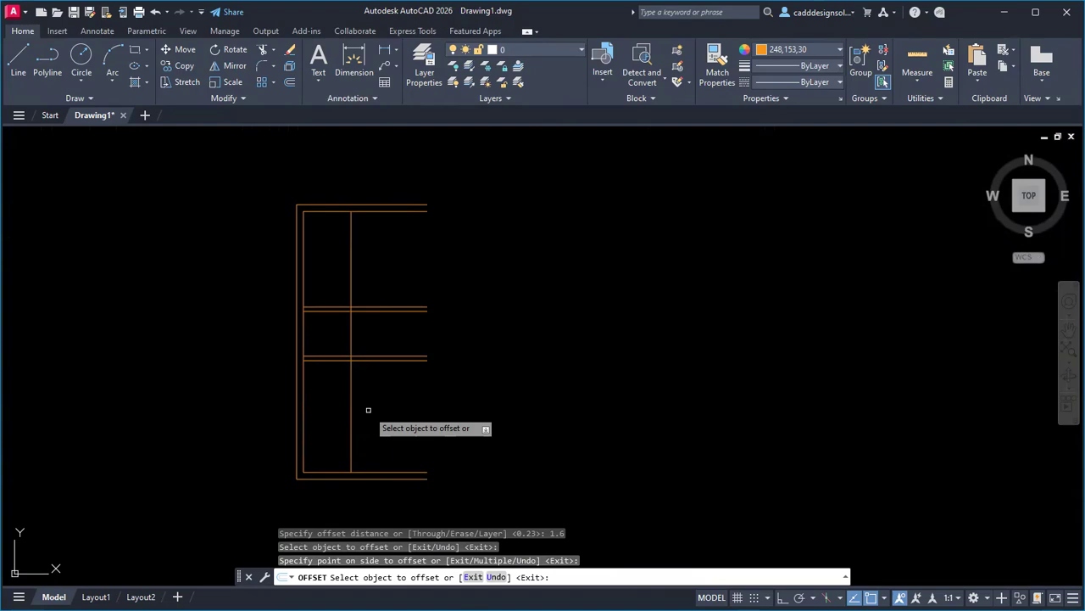
{"action": "key", "text": "Escape"}
{"action": "key", "text": "Escape"}
{"action": "key", "text": "Escape"}
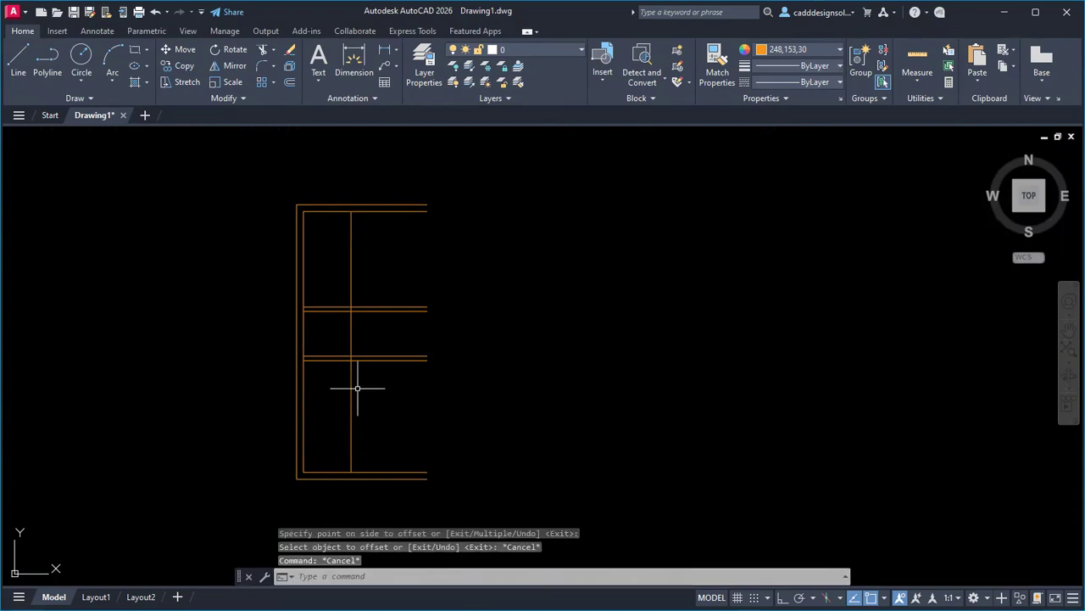
Trim the inner left line at both wall junctions and delete the stray vertical line.
{"action": "scroll", "coordinate": [308, 318], "scroll_direction": "up", "scroll_amount": 4}
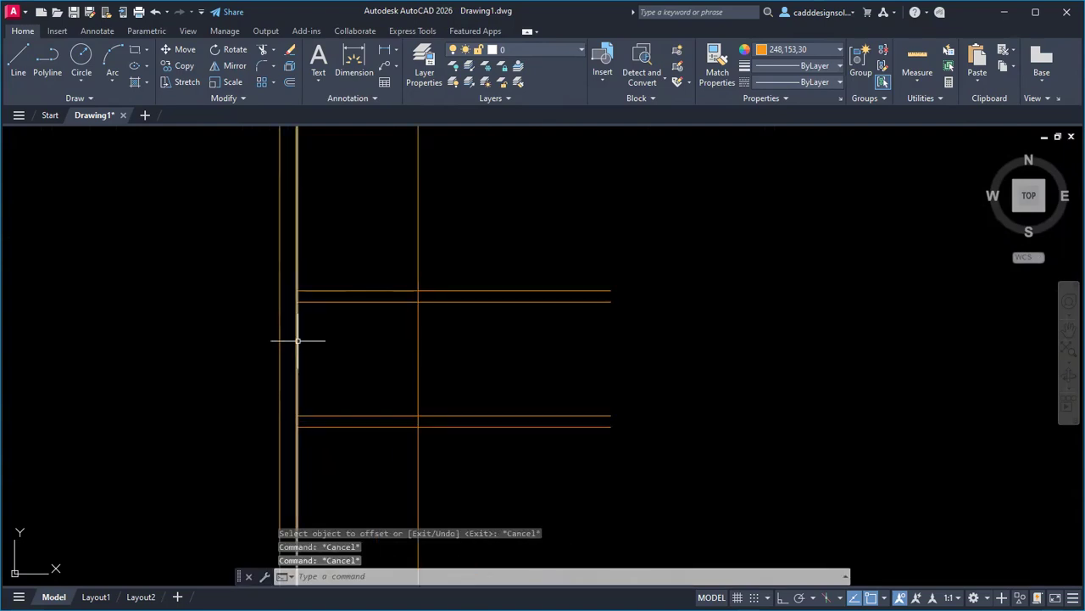
{"action": "type", "text": "tr"}
{"action": "key", "text": "space"}
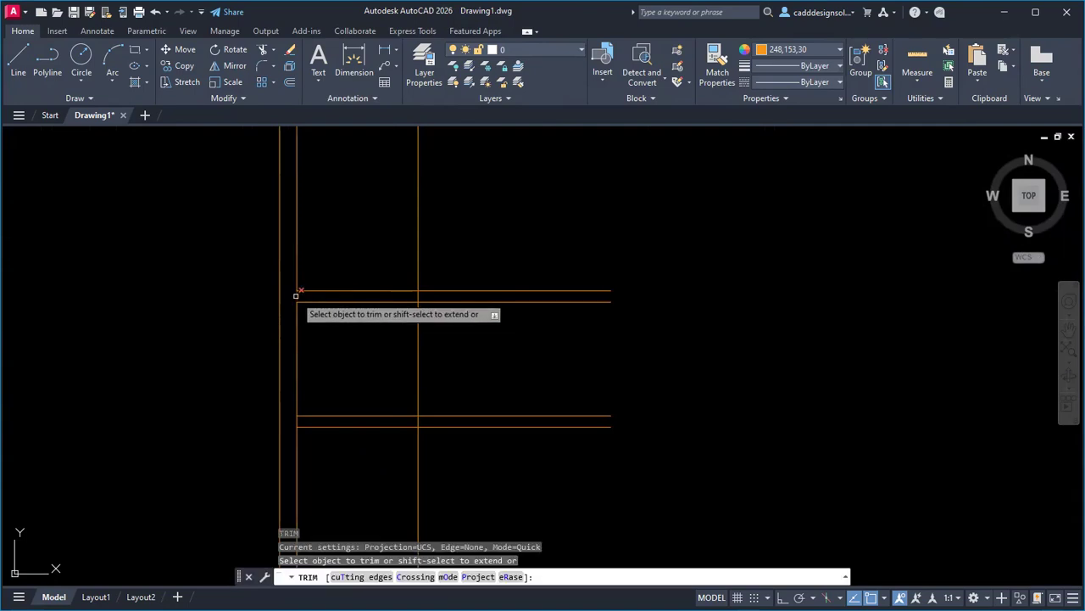
{"action": "left_click", "coordinate": [296, 296]}
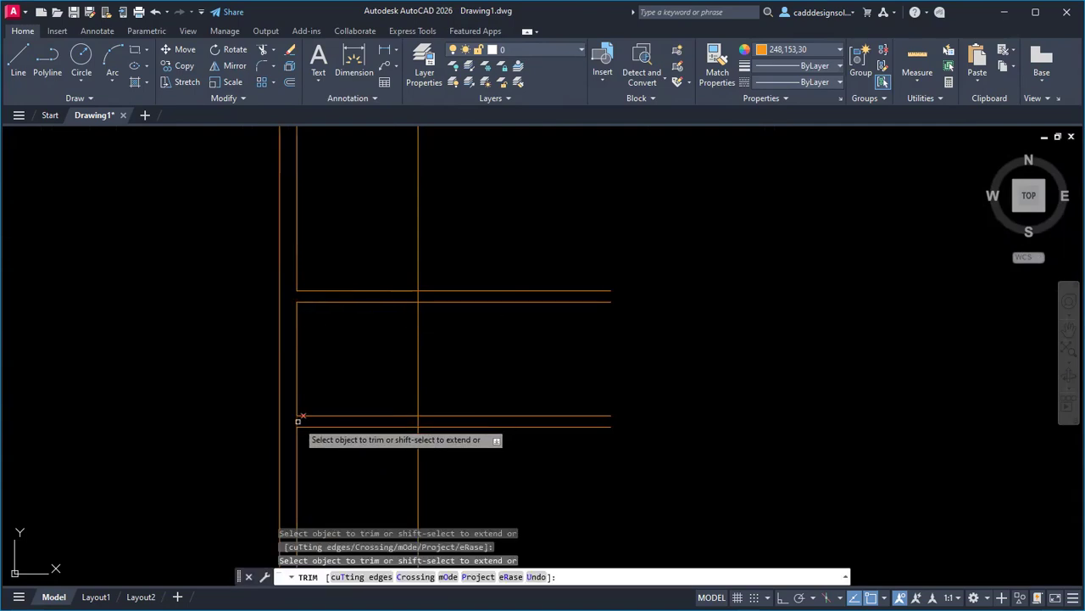
{"action": "key", "text": "Escape"}
{"action": "left_click", "coordinate": [456, 448]}
{"action": "left_click", "coordinate": [397, 478]}
{"action": "key", "text": "Delete"}
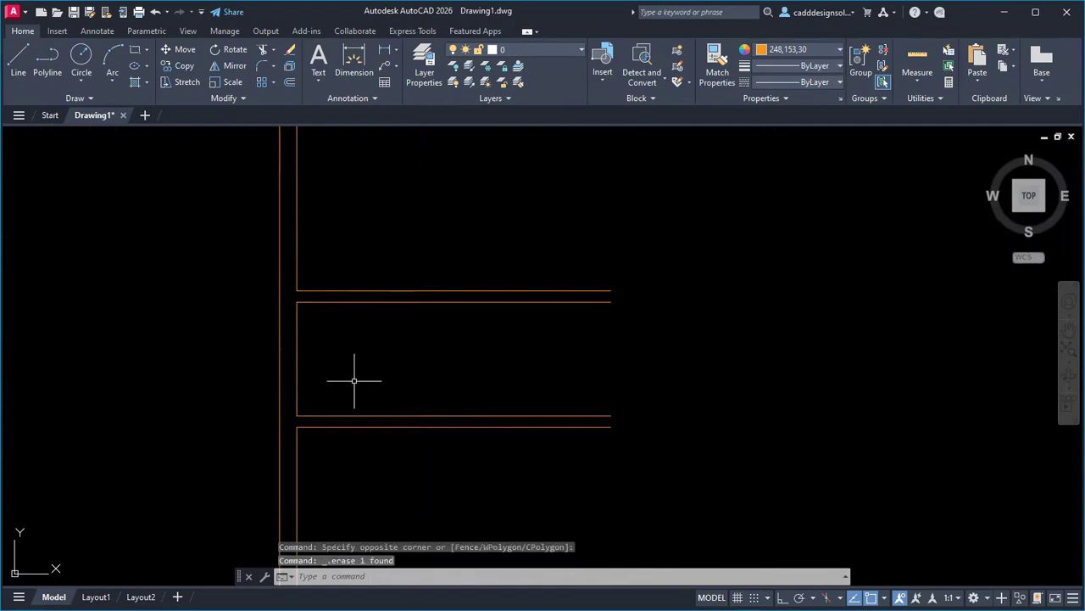
{"action": "type", "text": "o"}
{"action": "key", "text": "Return"}
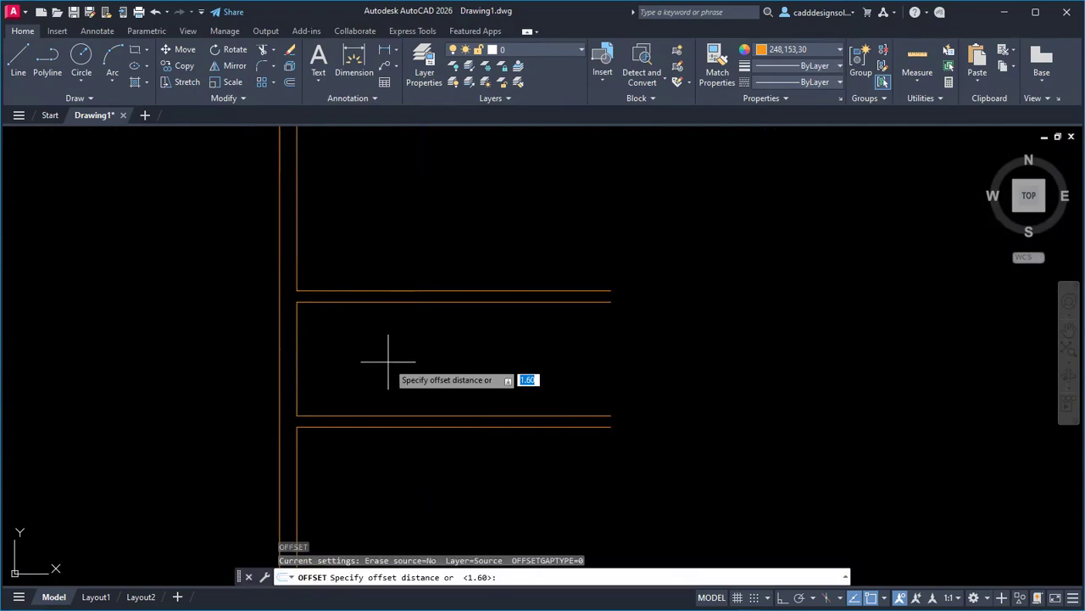
Offset the inner left wall 1.6, then offset that line 0.10 for the toilet partition.
{"action": "type", "text": "1"}
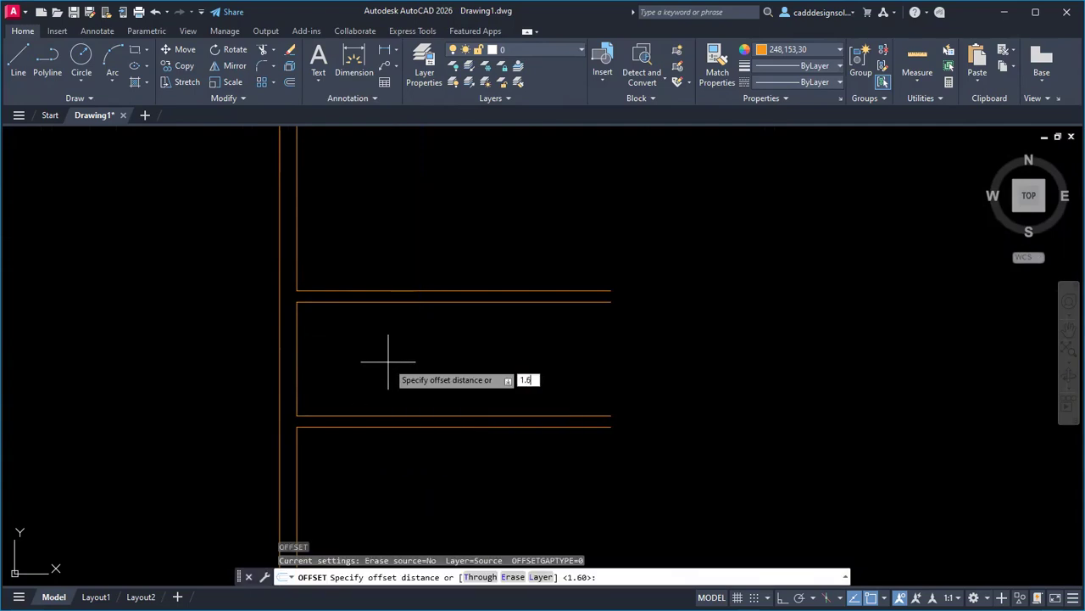
{"action": "type", "text": ".6"}
{"action": "key", "text": "Return"}
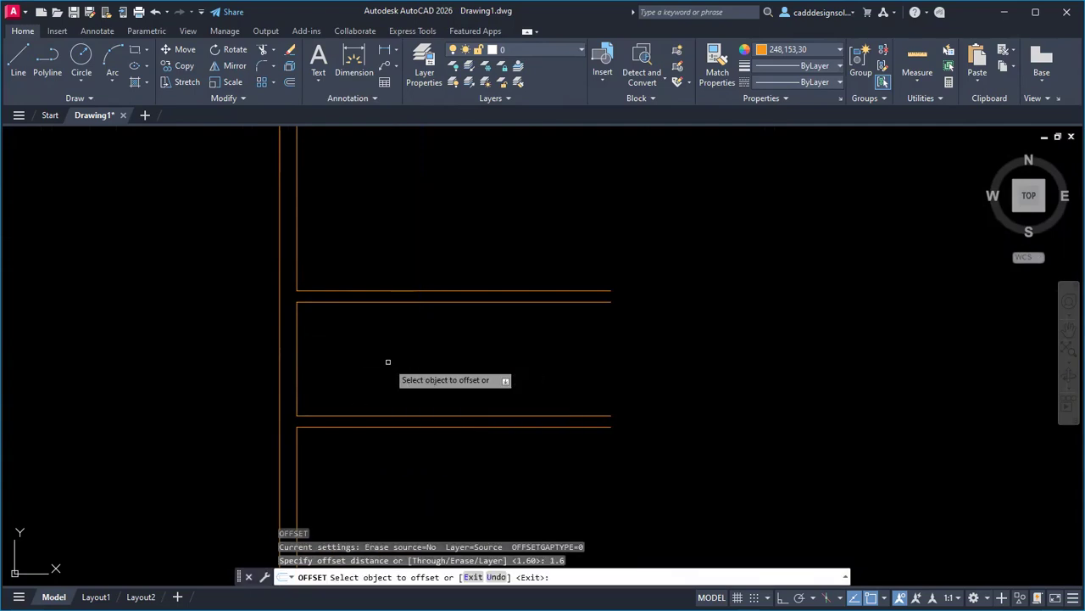
{"action": "left_click", "coordinate": [297, 363]}
{"action": "left_click", "coordinate": [373, 365]}
{"action": "left_click", "coordinate": [417, 374]}
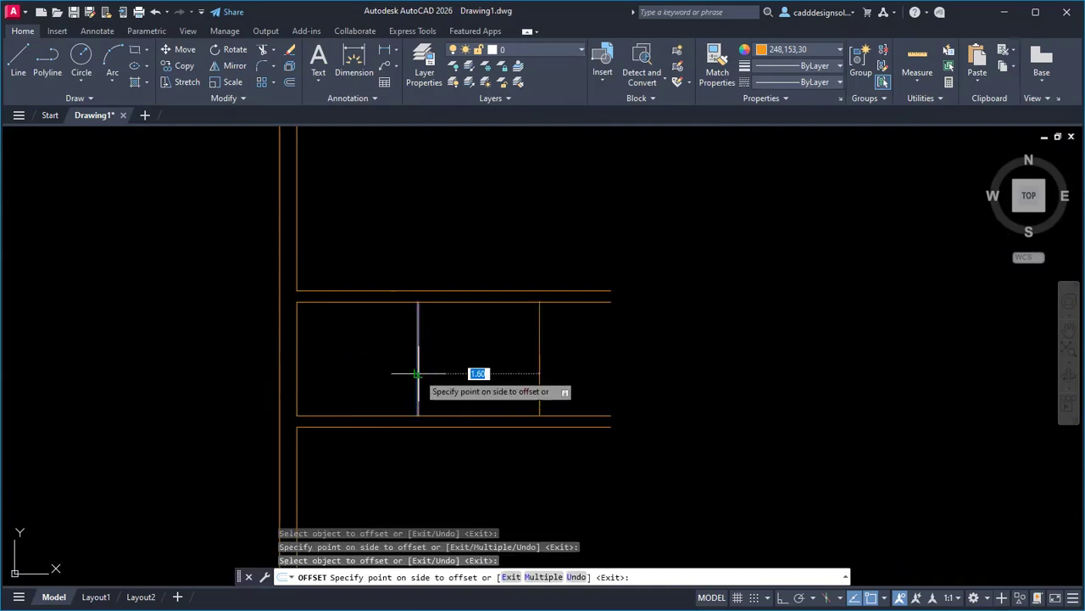
{"action": "type", "text": "0"}
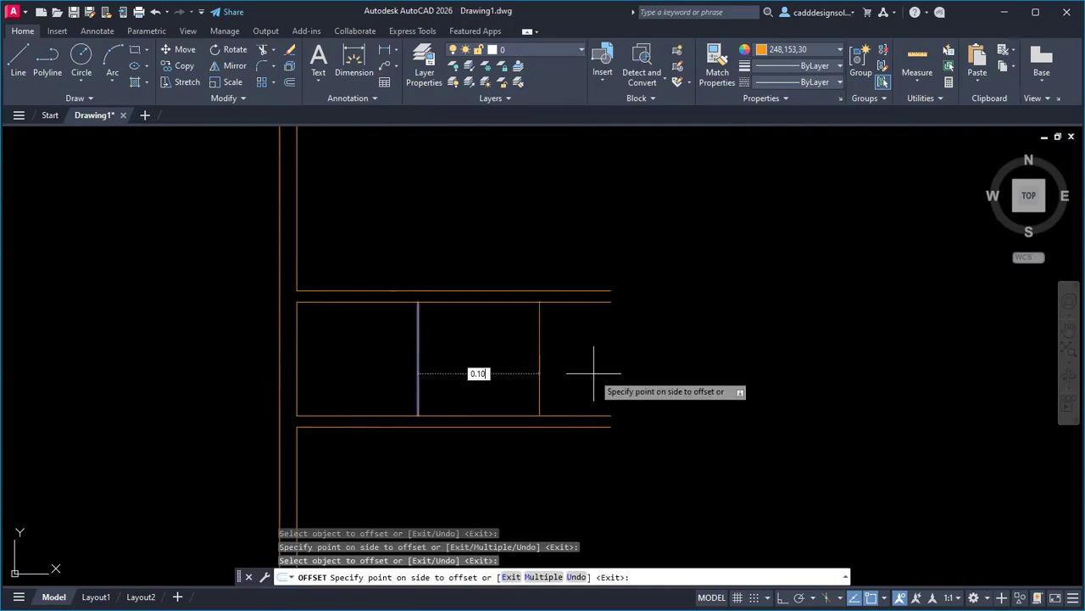
{"action": "type", "text": ".10"}
{"action": "key", "text": "Return"}
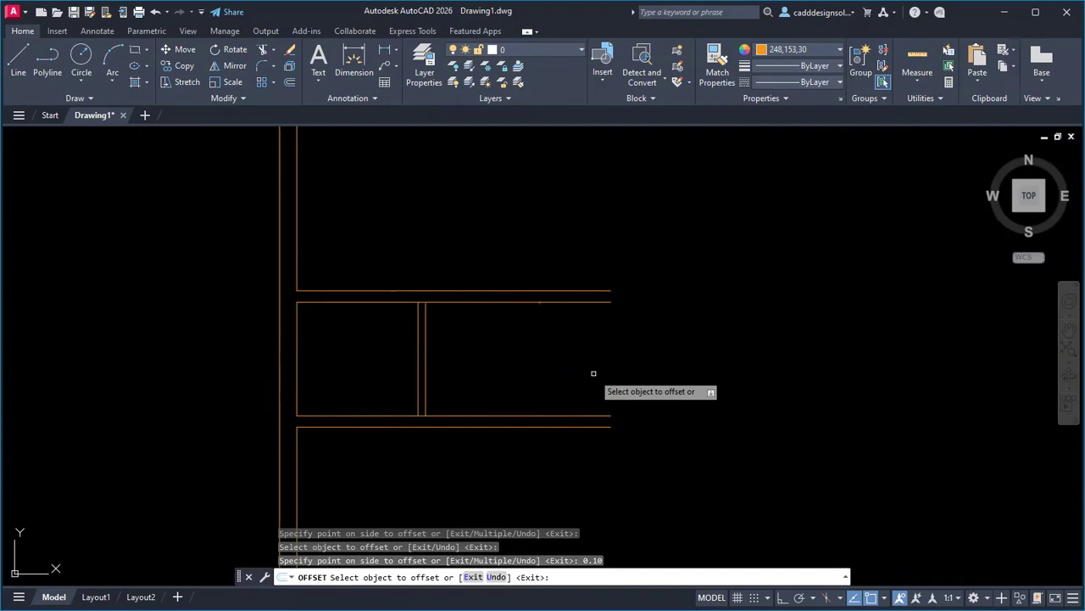
{"action": "key", "text": "Escape"}
{"action": "key", "text": "Escape"}
{"action": "scroll", "coordinate": [436, 363], "scroll_direction": "down", "scroll_amount": 4}
{"action": "scroll", "coordinate": [475, 363], "scroll_direction": "up", "scroll_amount": 4}
{"action": "key", "text": "Escape"}
{"action": "key", "text": "Escape"}
Place the kitchen's right wall 4.15 from the inner left wall, 0.15 thick.
{"action": "type", "text": "o"}
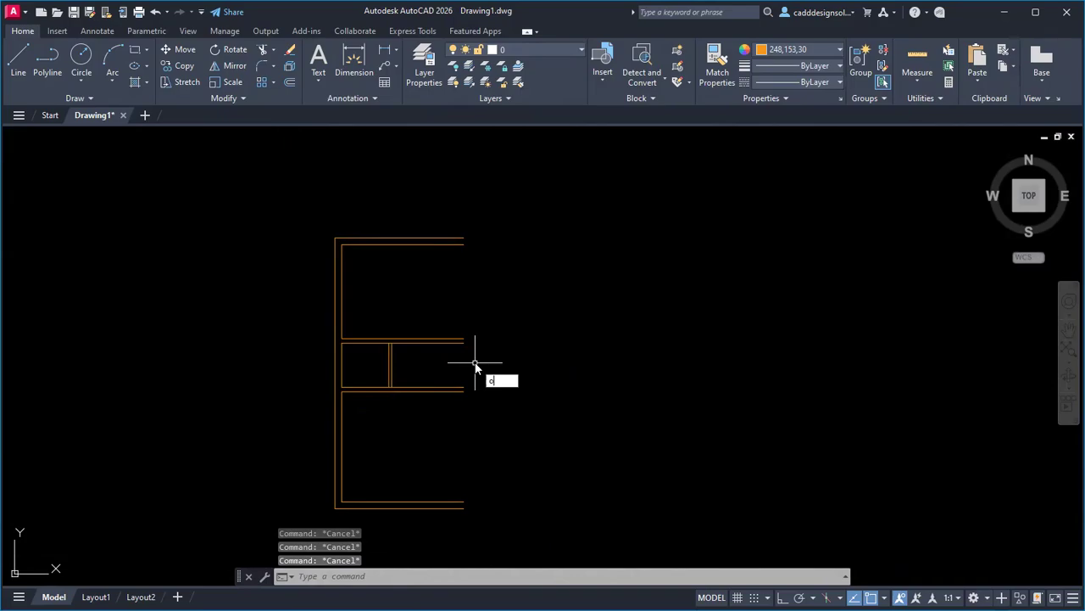
{"action": "key", "text": "Return"}
{"action": "key", "text": "alt+Tab"}
{"action": "key", "text": "alt+Tab"}
{"action": "type", "text": "4.15"}
{"action": "key", "text": "Return"}
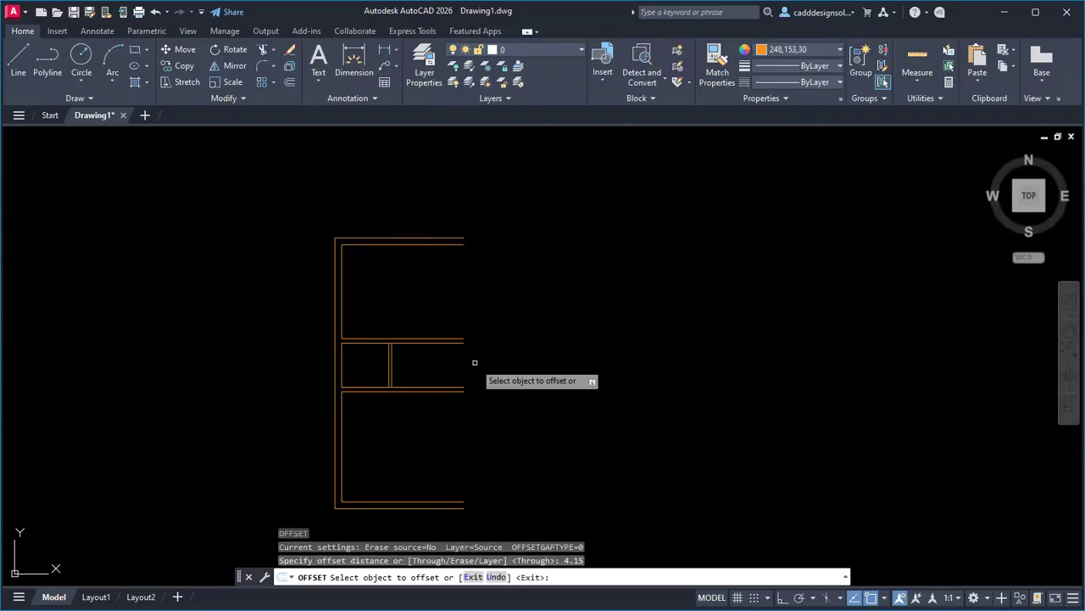
{"action": "left_click", "coordinate": [342, 426]}
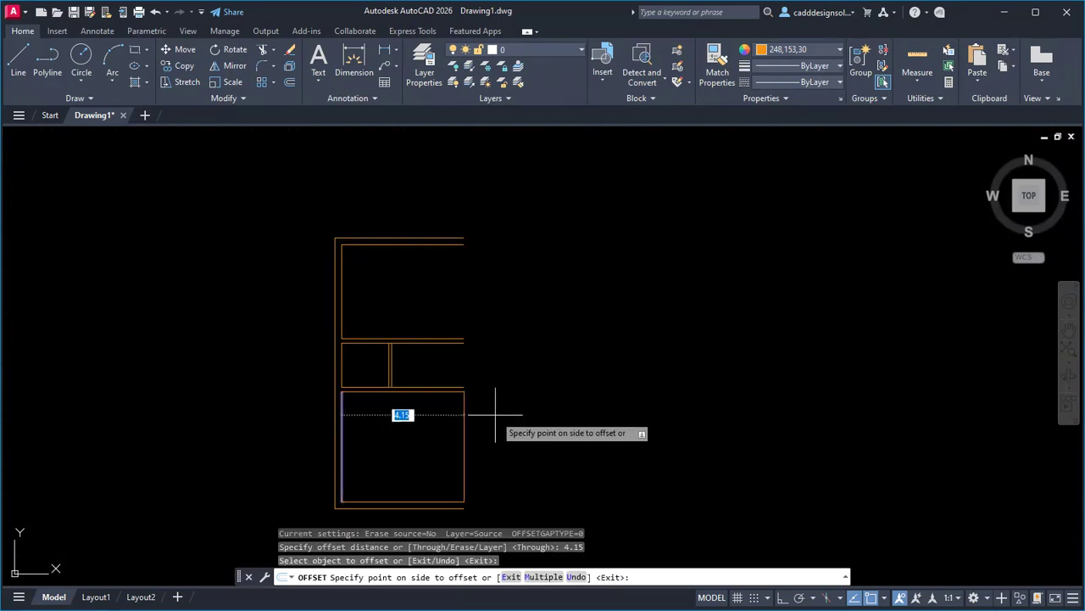
{"action": "left_click", "coordinate": [496, 415]}
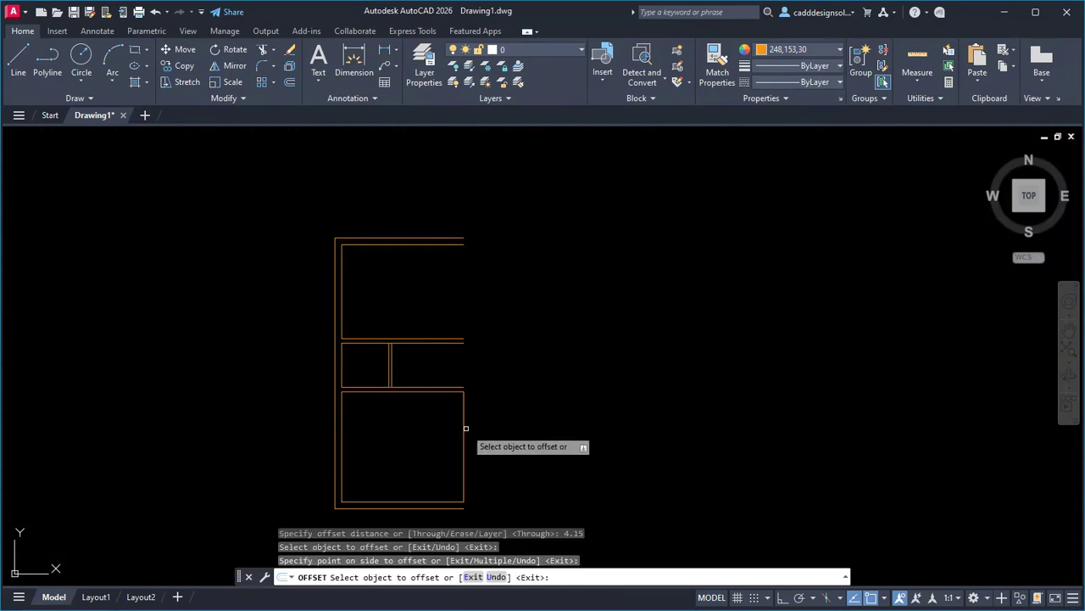
{"action": "left_click", "coordinate": [465, 431]}
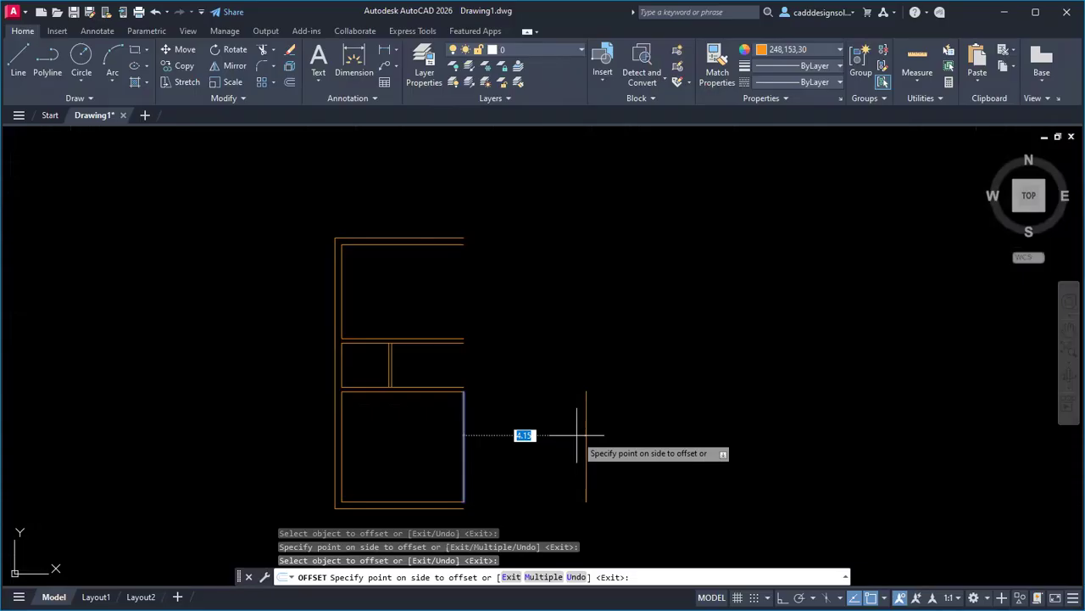
{"action": "type", "text": ".15"}
{"action": "key", "text": "Return"}
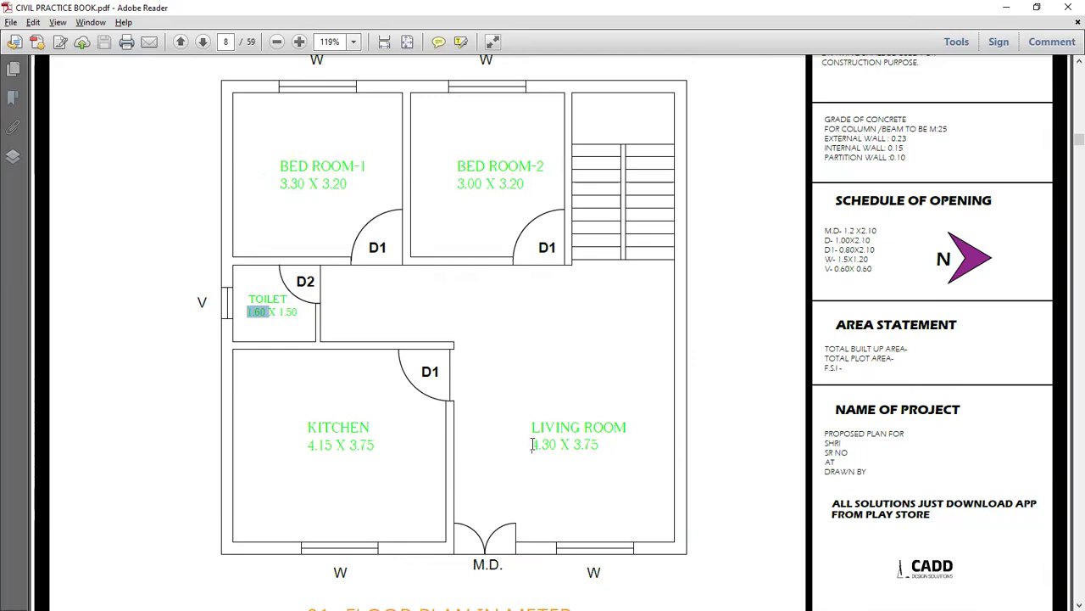
Add the living room's outer wall 4.30 beyond the kitchen wall, 0.23 thick.
{"action": "left_click_drag", "start_coordinate": [533, 445], "coordinate": [558, 447]}
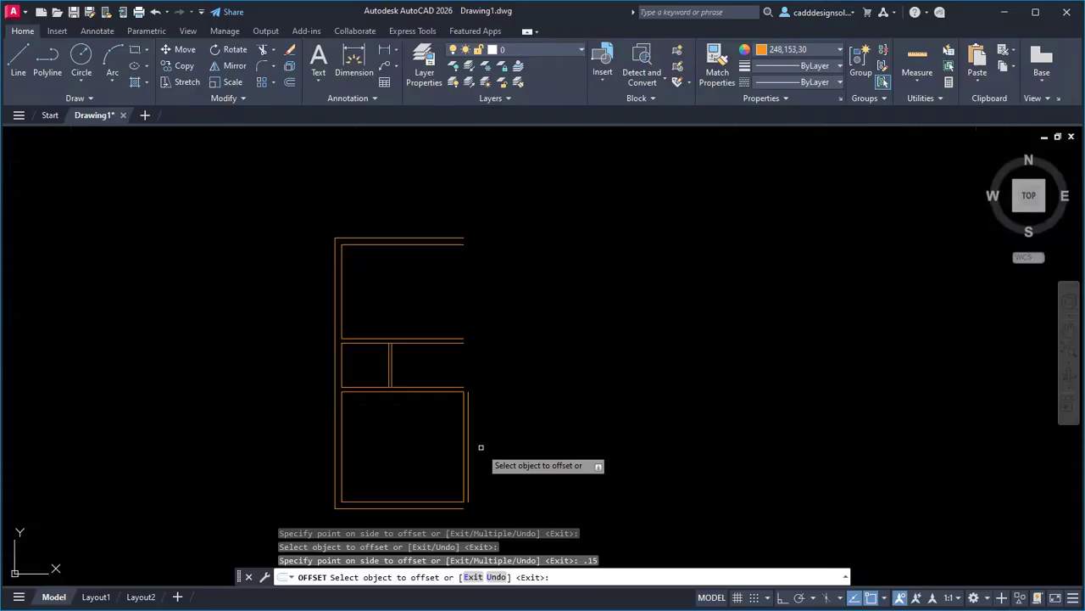
{"action": "left_click", "coordinate": [469, 447]}
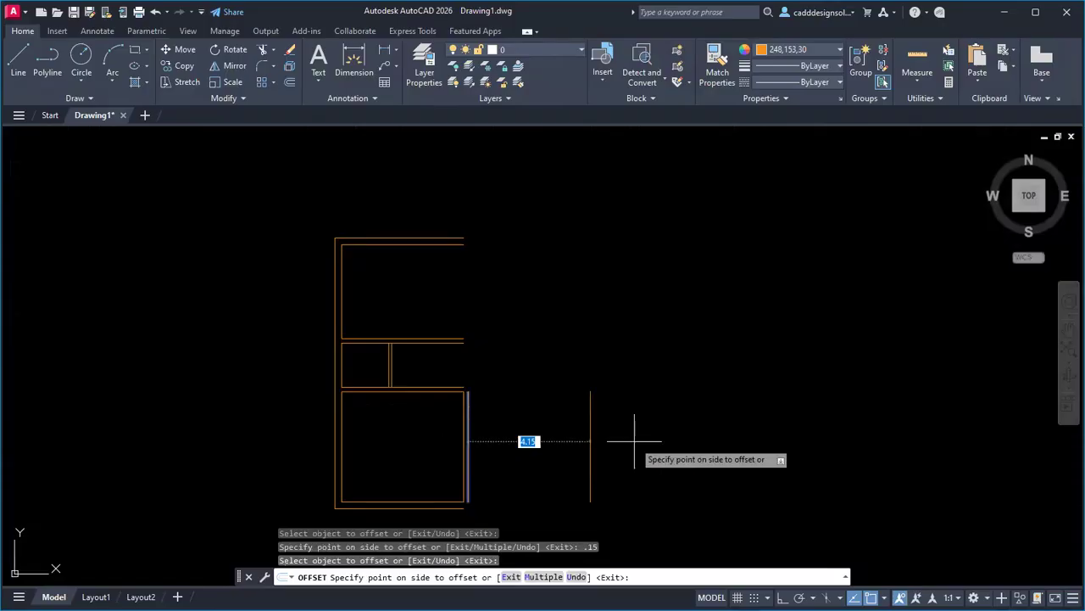
{"action": "type", "text": "4.30"}
{"action": "key", "text": "Return"}
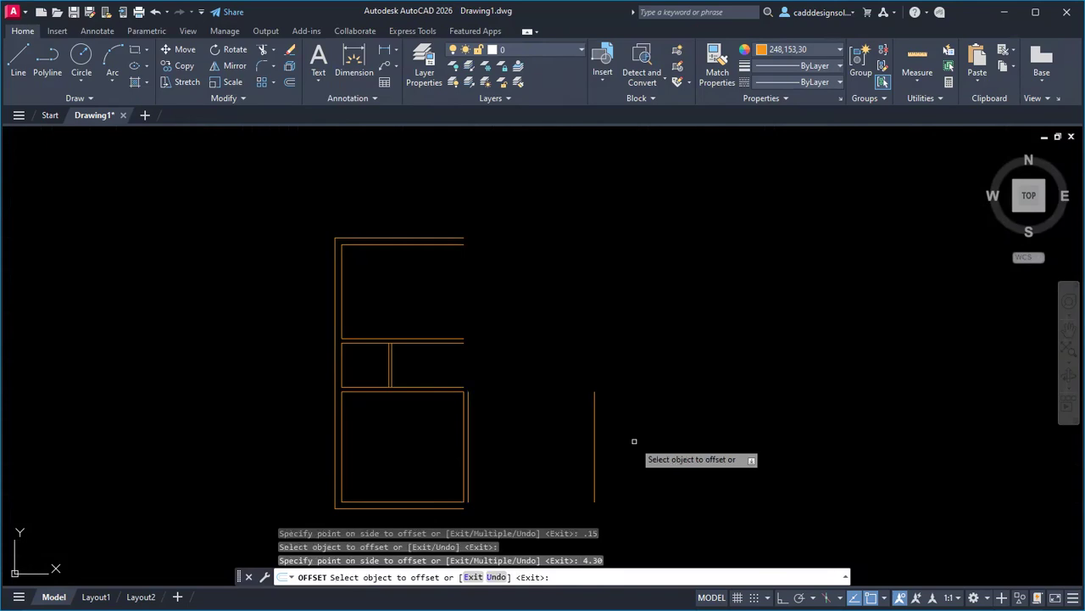
{"action": "left_click", "coordinate": [594, 434]}
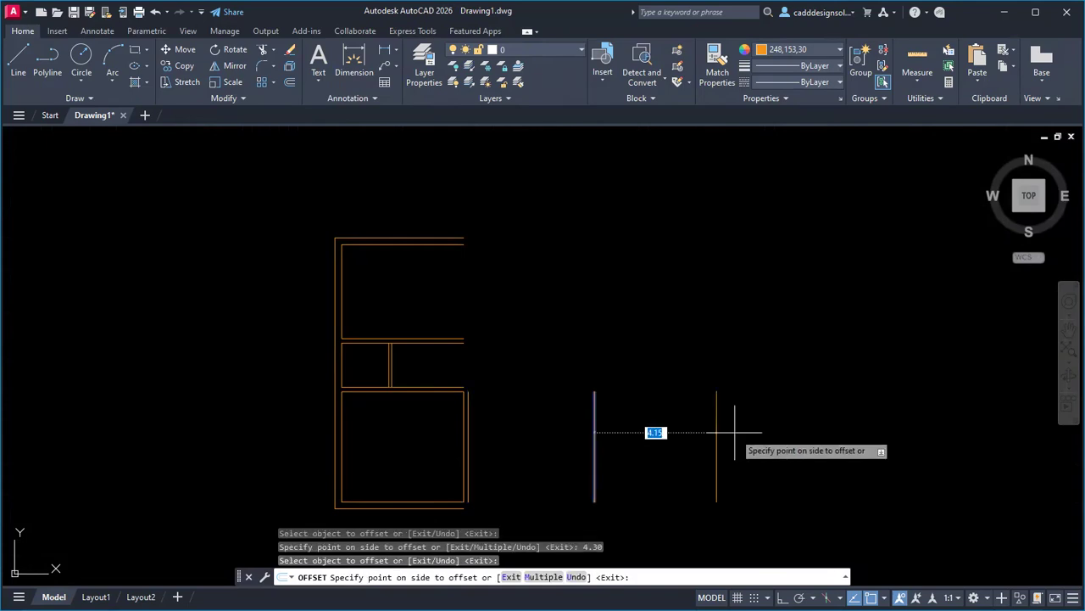
{"action": "type", "text": ".23"}
{"action": "key", "text": "Return"}
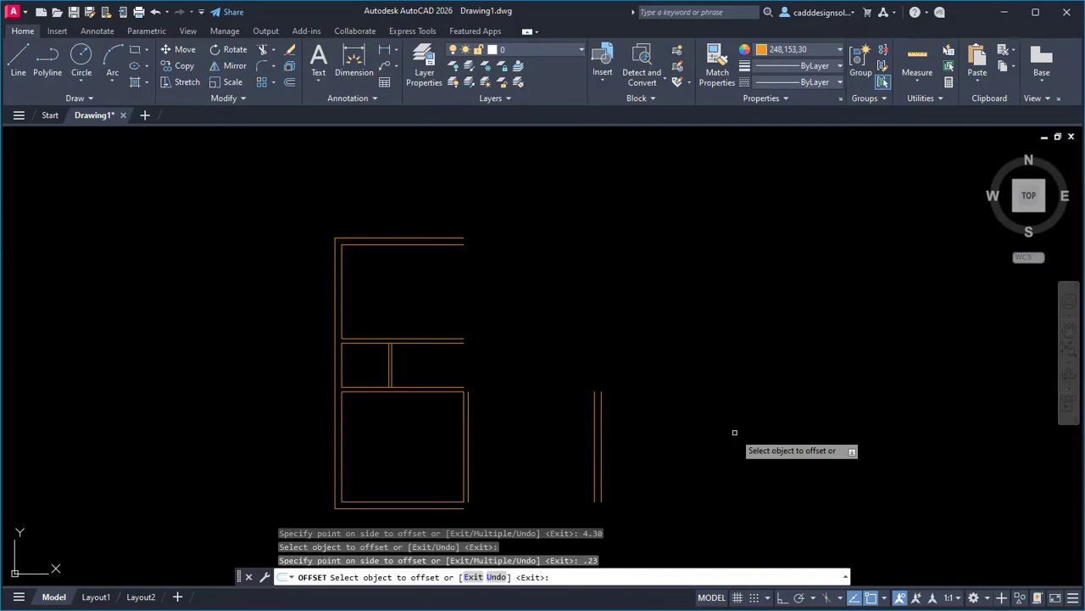
{"action": "key", "text": "alt+Tab"}
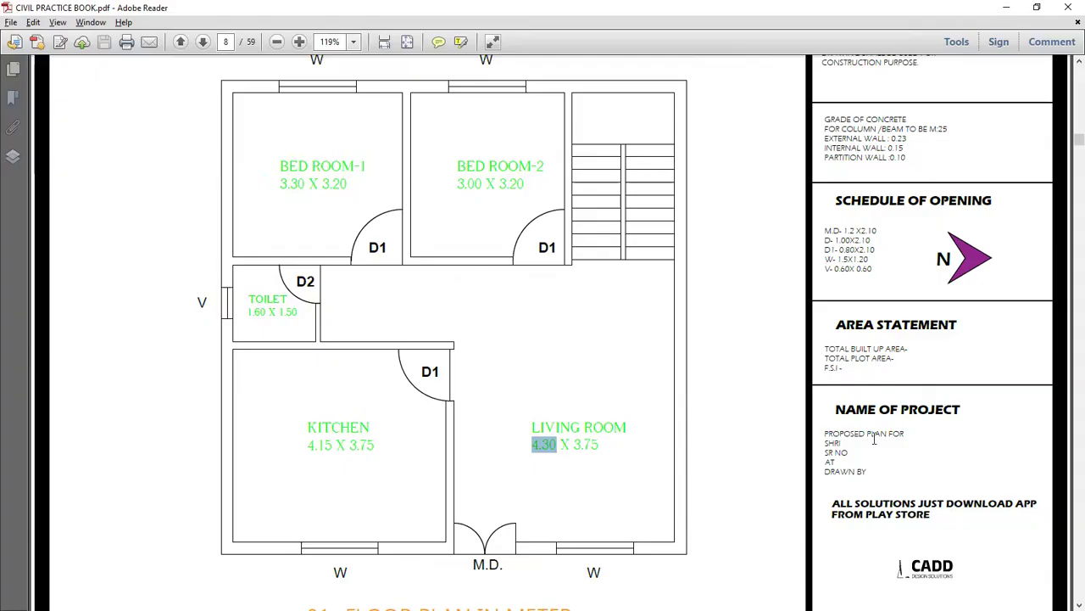
{"action": "key", "text": "alt+Tab"}
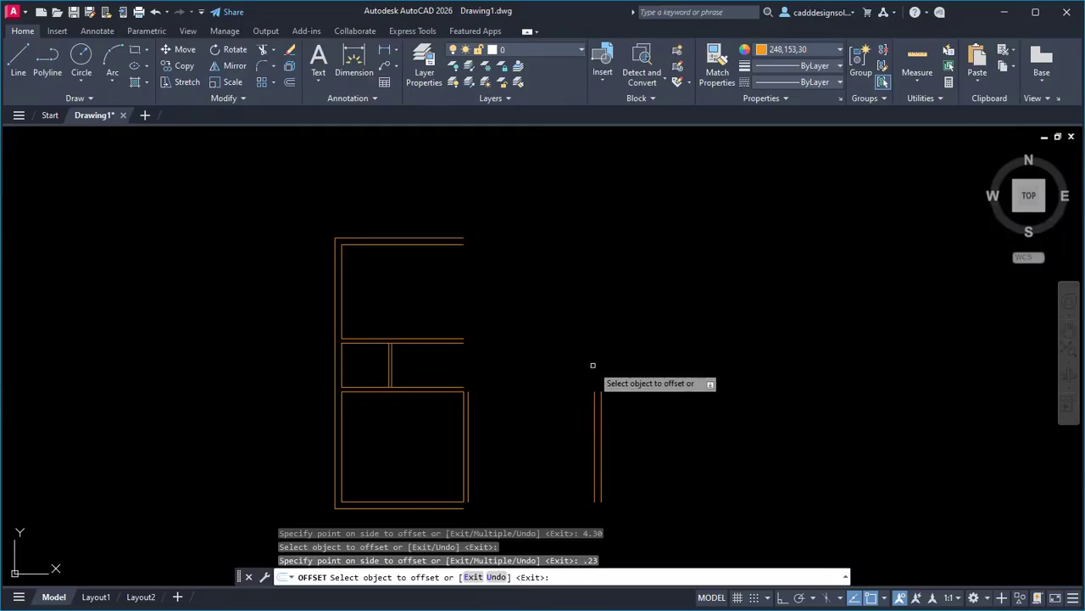
{"action": "key", "text": "Escape"}
{"action": "key", "text": "Escape"}
{"action": "key", "text": "Escape"}
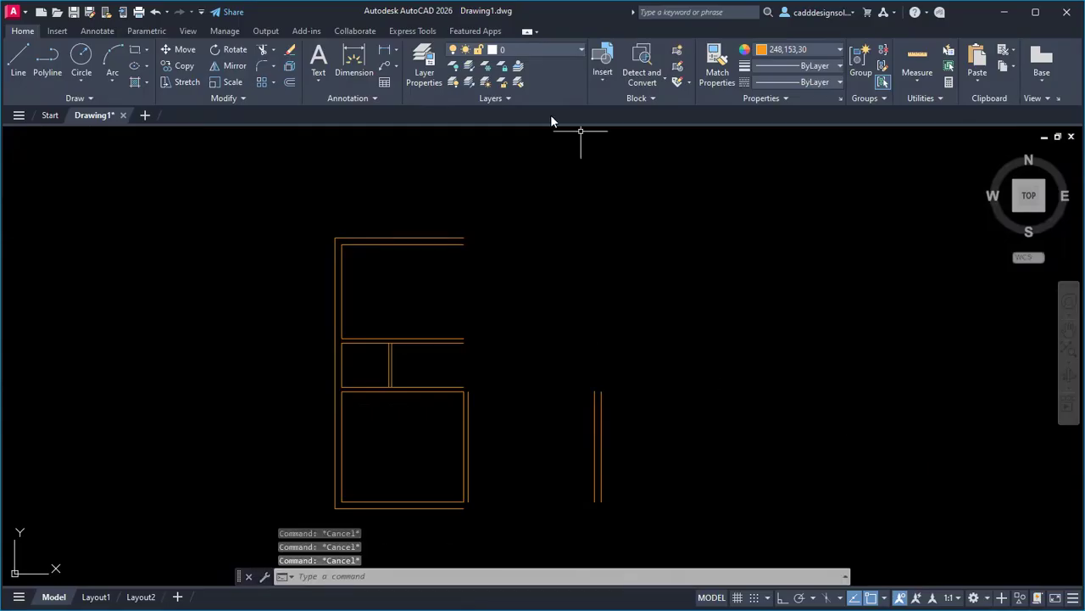
Fillet the outer and inner right wall lines into square corners with the bottom walls.
{"action": "key", "text": "alt+Tab"}
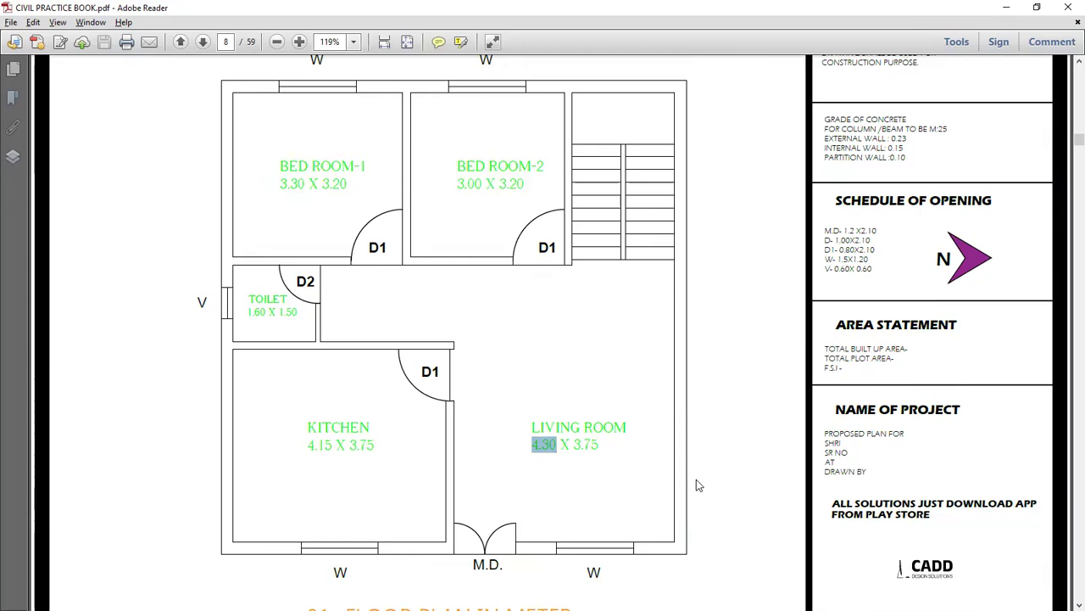
{"action": "key", "text": "alt+Tab"}
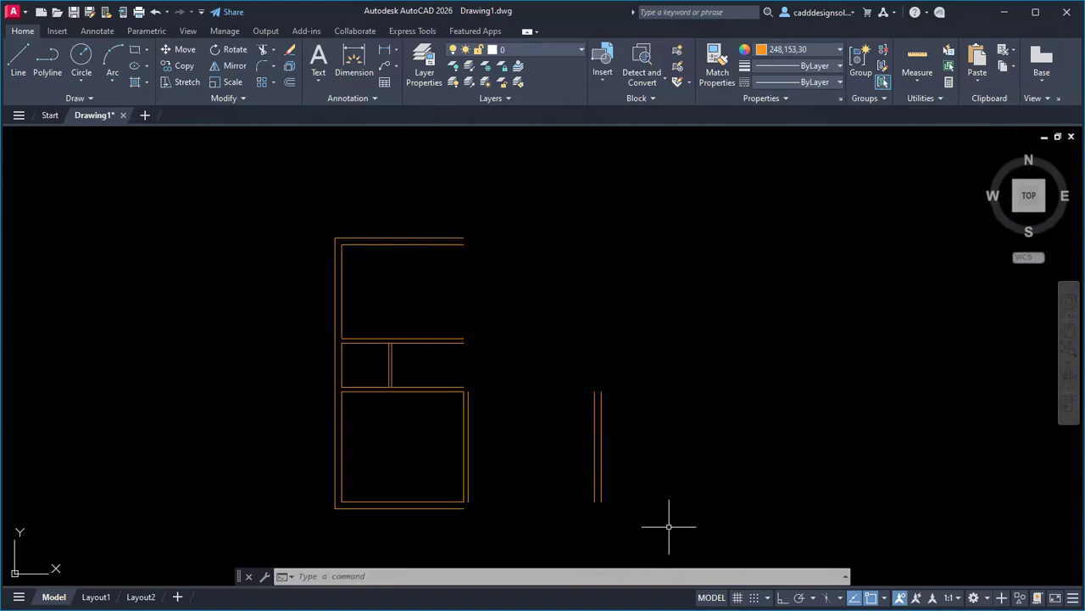
{"action": "type", "text": "f"}
{"action": "key", "text": "Return"}
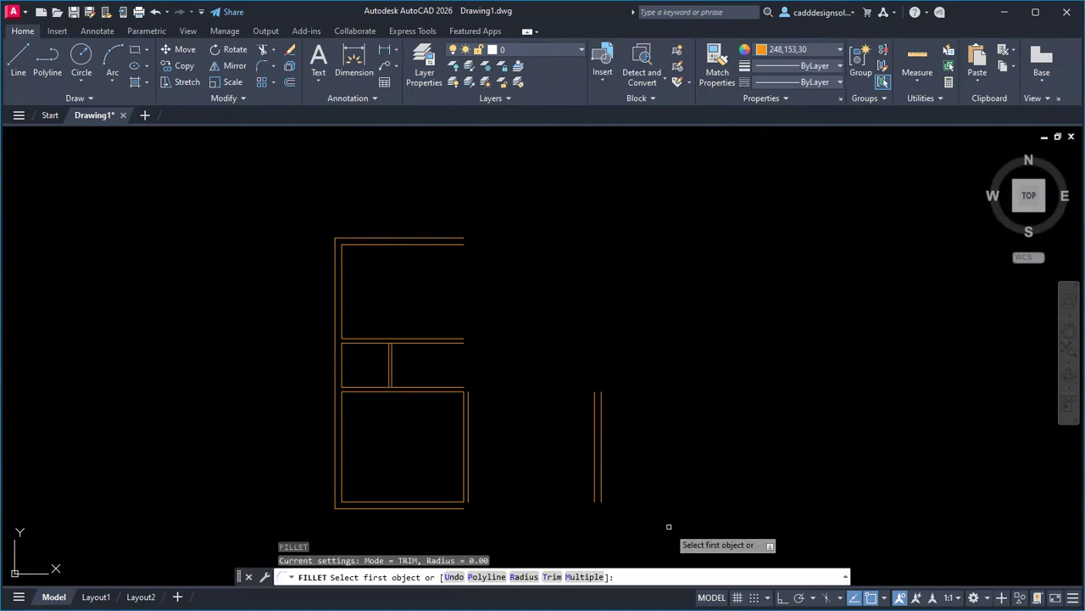
{"action": "left_click", "coordinate": [601, 496]}
{"action": "left_click", "coordinate": [451, 506]}
{"action": "key", "text": "Return"}
{"action": "left_click", "coordinate": [450, 501]}
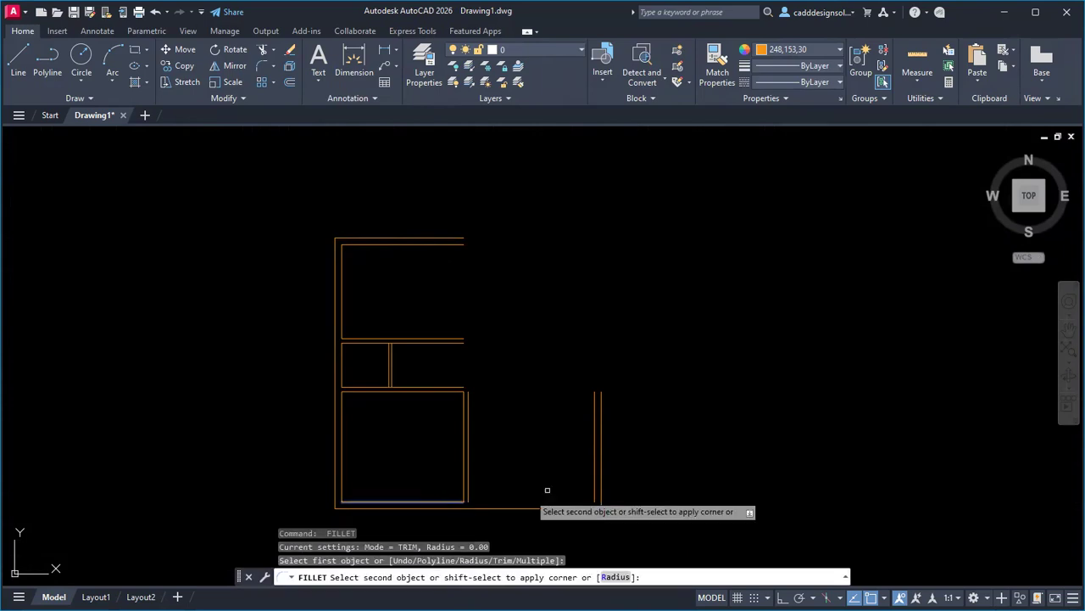
{"action": "left_click", "coordinate": [596, 485]}
Close the inner and outer top-right corners with fillet.
{"action": "key", "text": "Return"}
{"action": "left_click", "coordinate": [595, 474]}
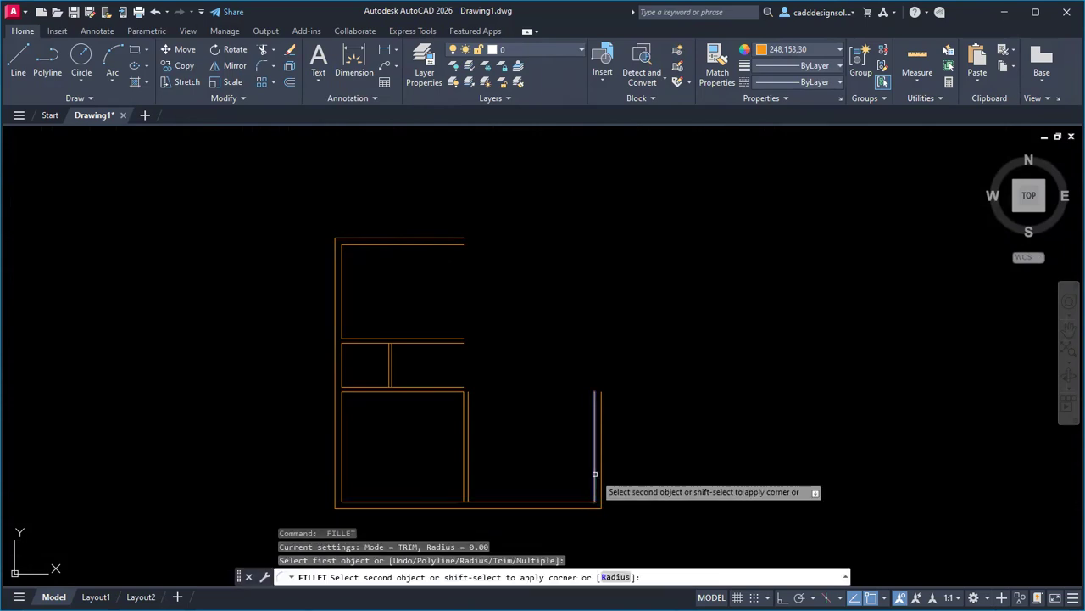
{"action": "left_click", "coordinate": [432, 245]}
{"action": "key", "text": "Return"}
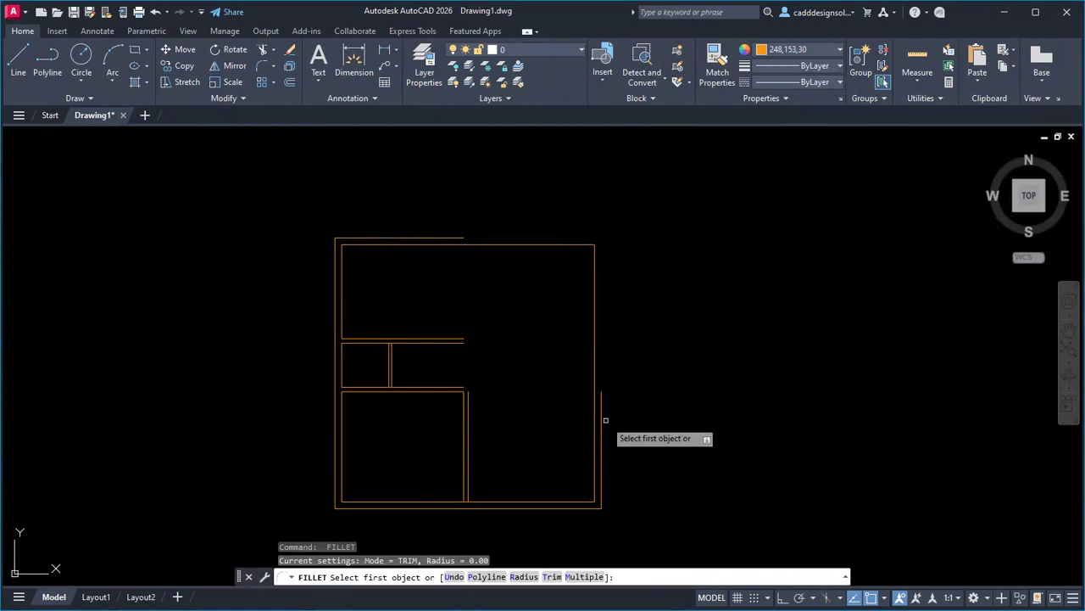
{"action": "left_click", "coordinate": [601, 416]}
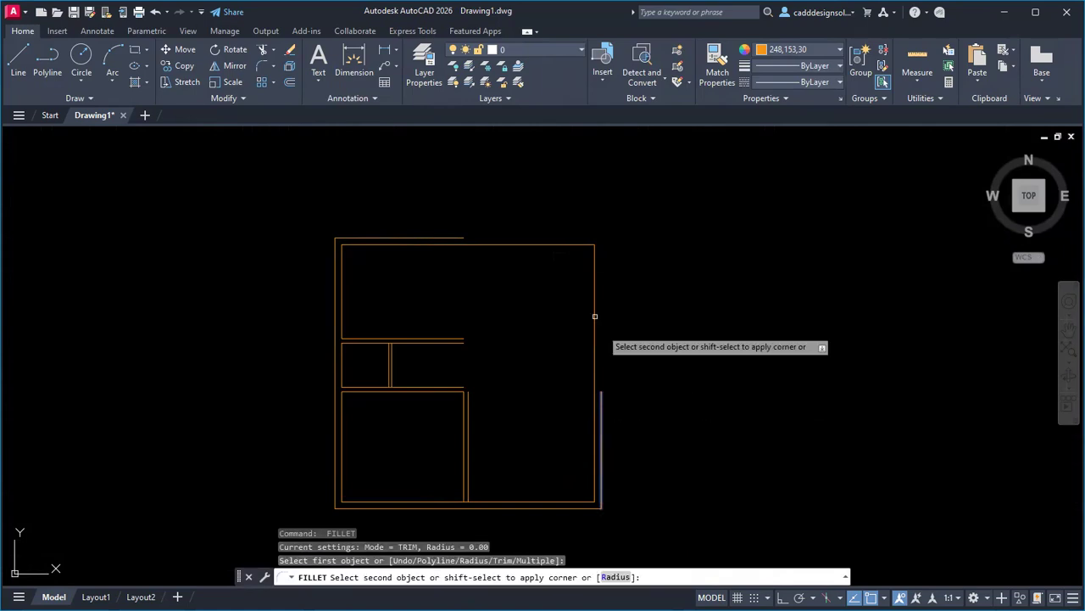
{"action": "left_click", "coordinate": [455, 238]}
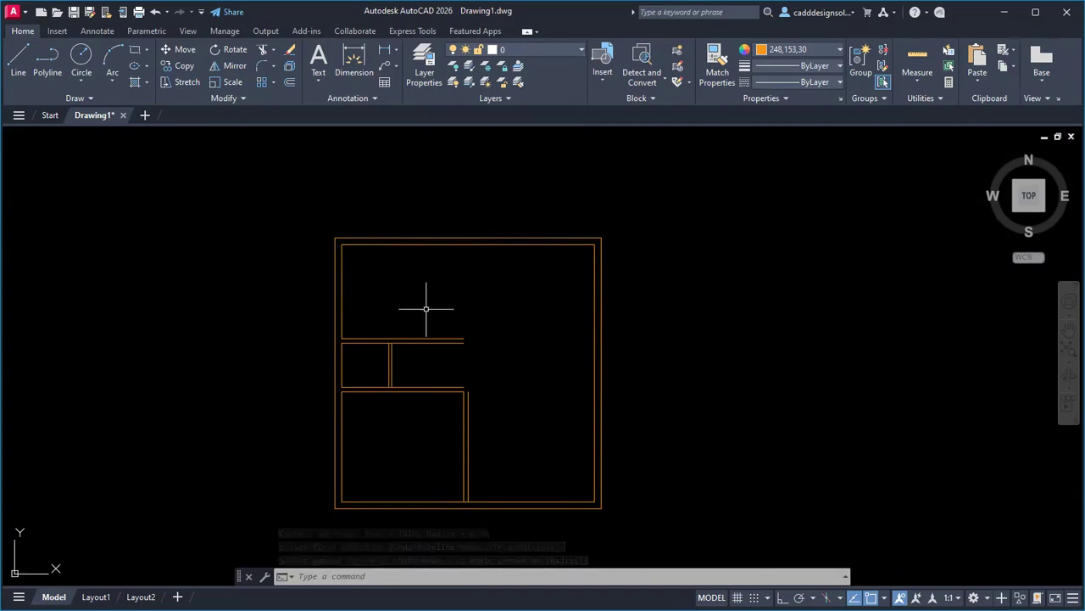
{"action": "key", "text": "alt+Tab"}
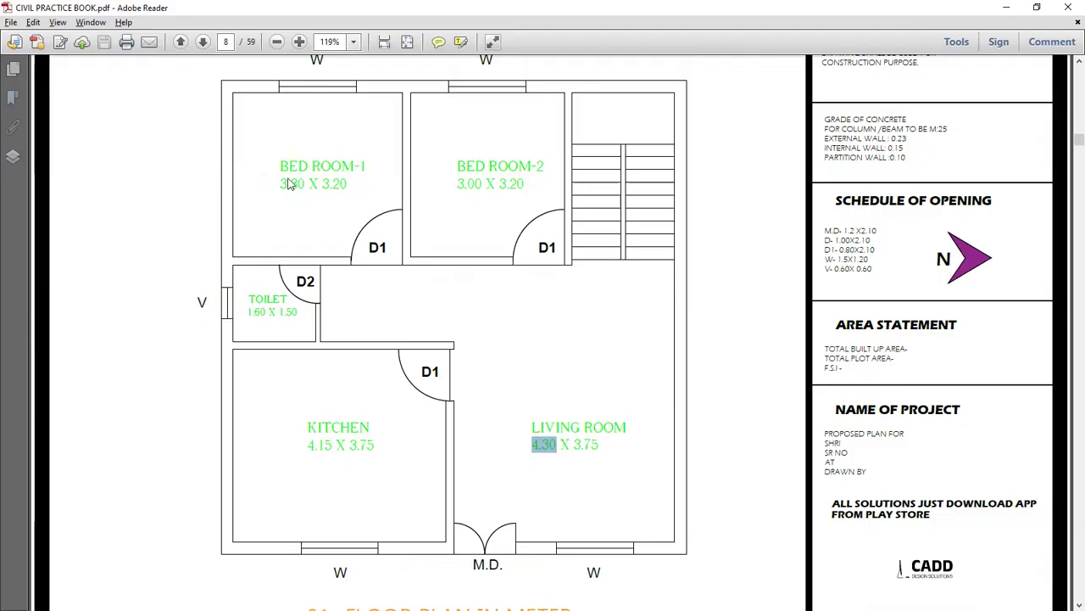
{"action": "scroll", "coordinate": [288, 184], "scroll_direction": "up", "scroll_amount": 5, "text": "ctrl"}
{"action": "scroll", "coordinate": [365, 235], "scroll_direction": "up", "scroll_amount": 1}
{"action": "scroll", "coordinate": [375, 240], "scroll_direction": "up", "scroll_amount": 1}
{"action": "scroll", "coordinate": [374, 237], "scroll_direction": "up", "scroll_amount": 1}
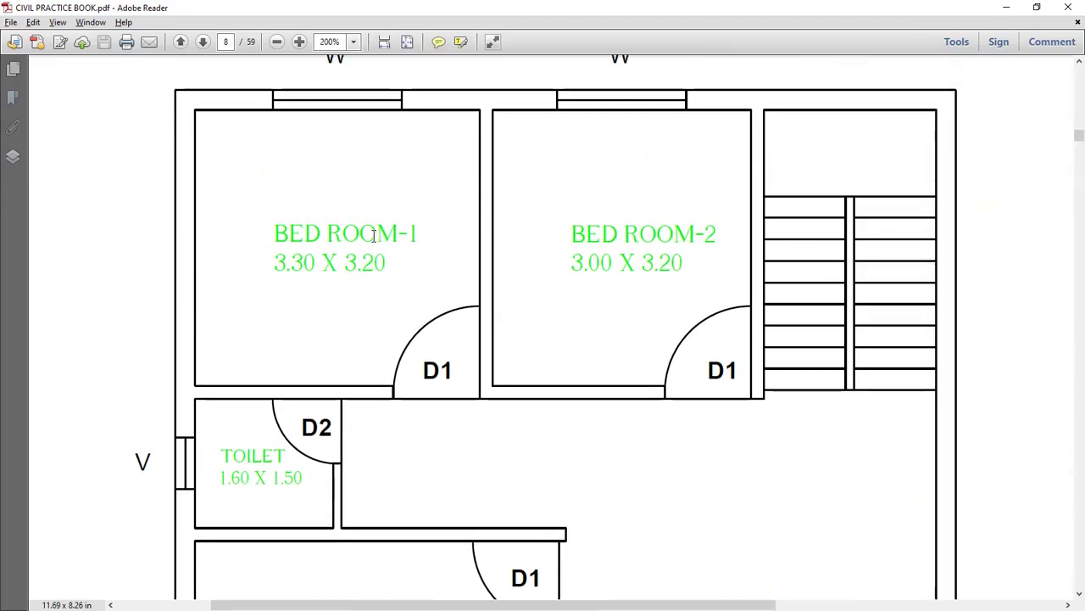
{"action": "key", "text": "alt+Tab"}
{"action": "key", "text": "Escape"}
{"action": "key", "text": "Escape"}
{"action": "key", "text": "Escape"}
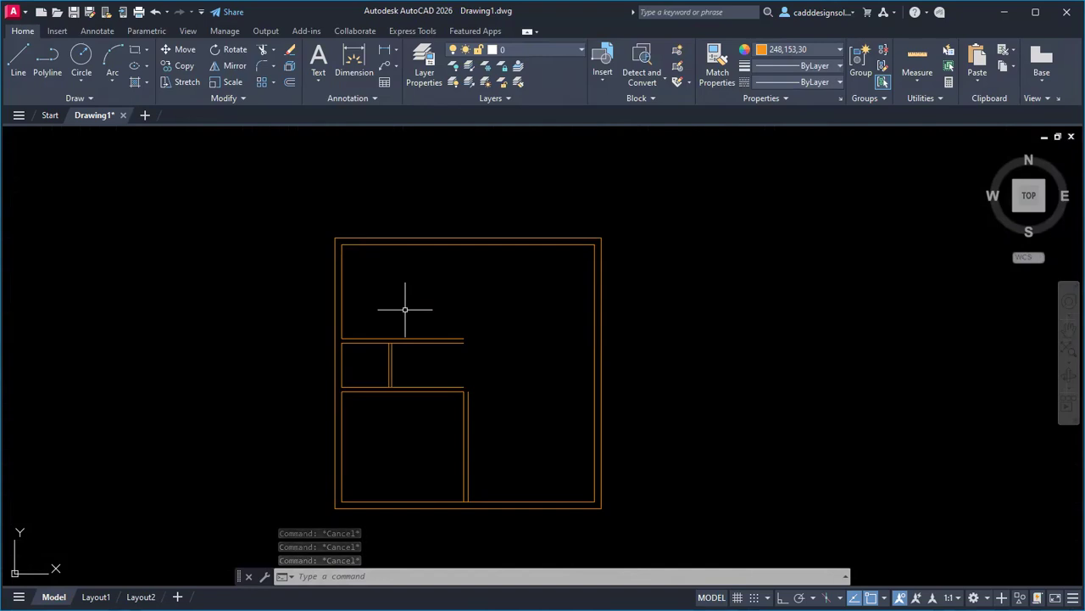
Offset the left wall 3.30 and give the first bedroom partition 0.15 thickness.
{"action": "type", "text": "o"}
{"action": "key", "text": "Return"}
{"action": "type", "text": "3.3"}
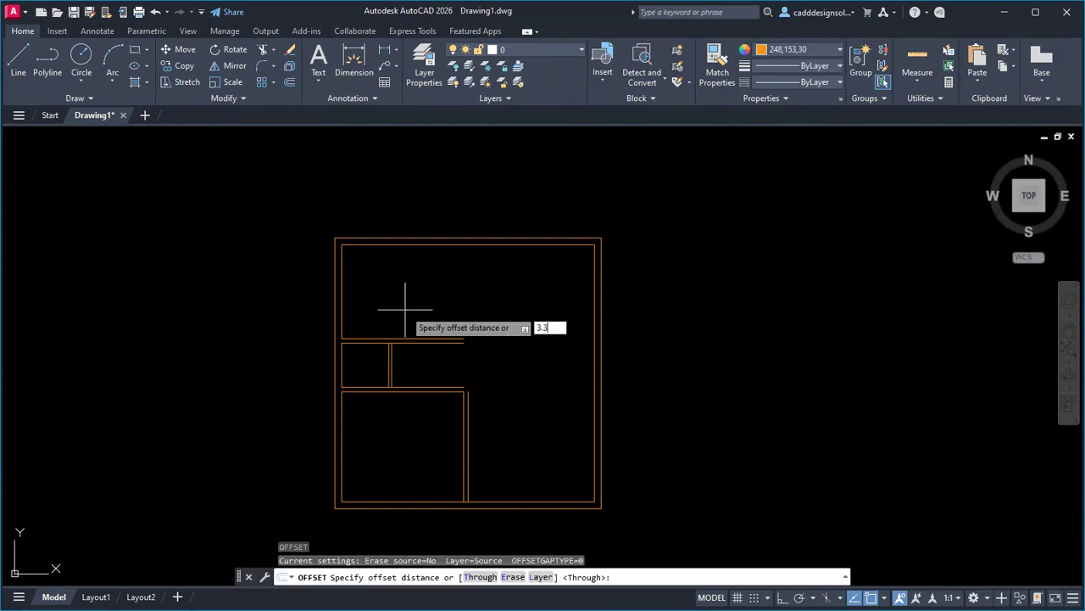
{"action": "key", "text": "Return"}
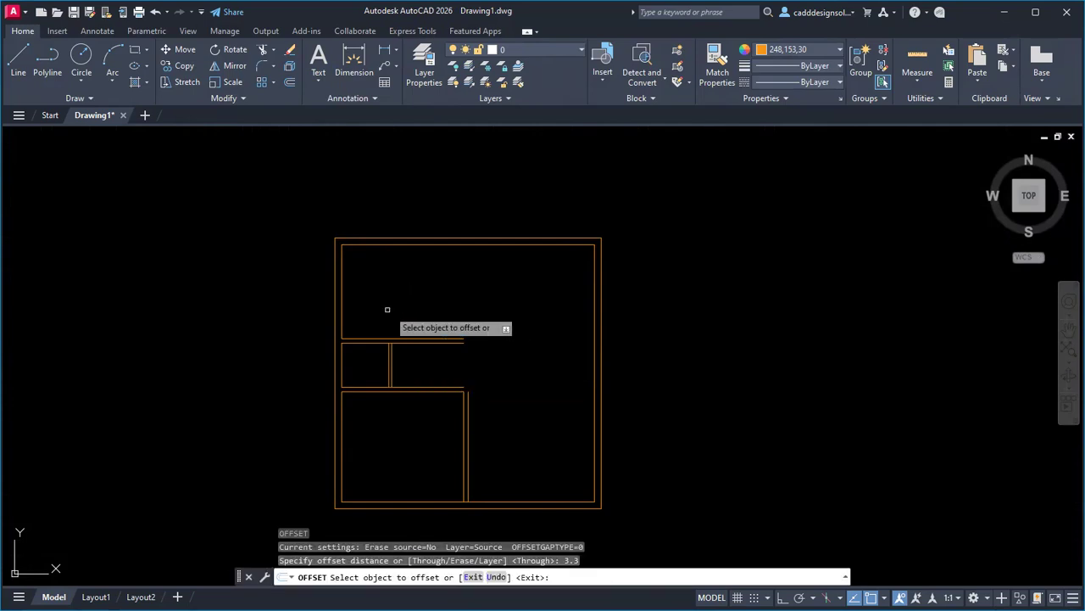
{"action": "left_click", "coordinate": [341, 301]}
{"action": "left_click", "coordinate": [431, 293]}
{"action": "left_click", "coordinate": [438, 303]}
{"action": "type", "text": ".15"}
{"action": "key", "text": "Return"}
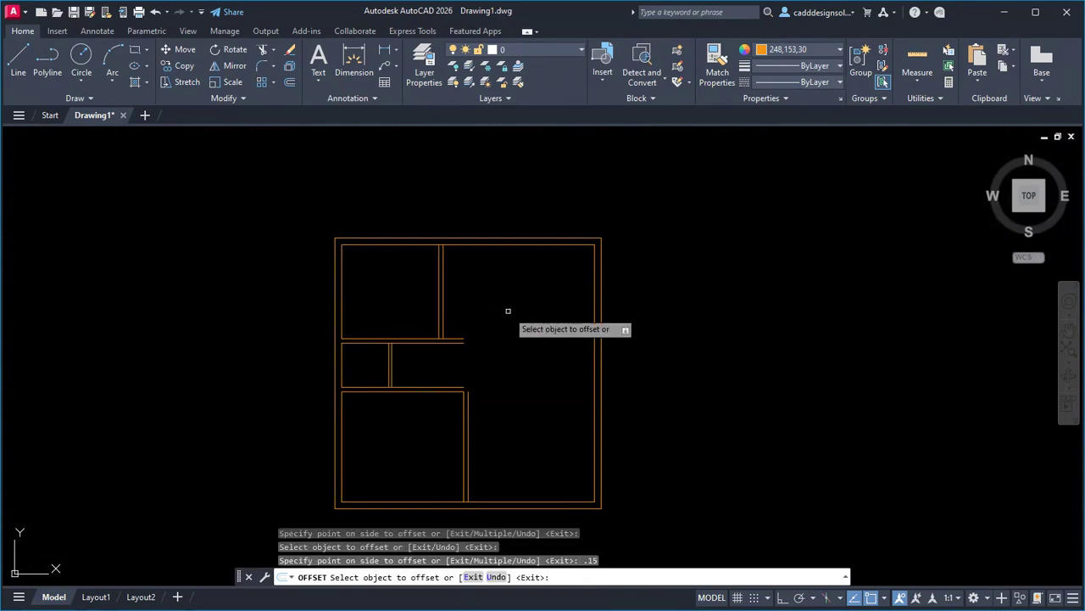
Add the second bedroom partition 3.00 further right, 0.15 thick.
{"action": "left_click", "coordinate": [442, 307]}
{"action": "type", "text": "3"}
{"action": "key", "text": "Return"}
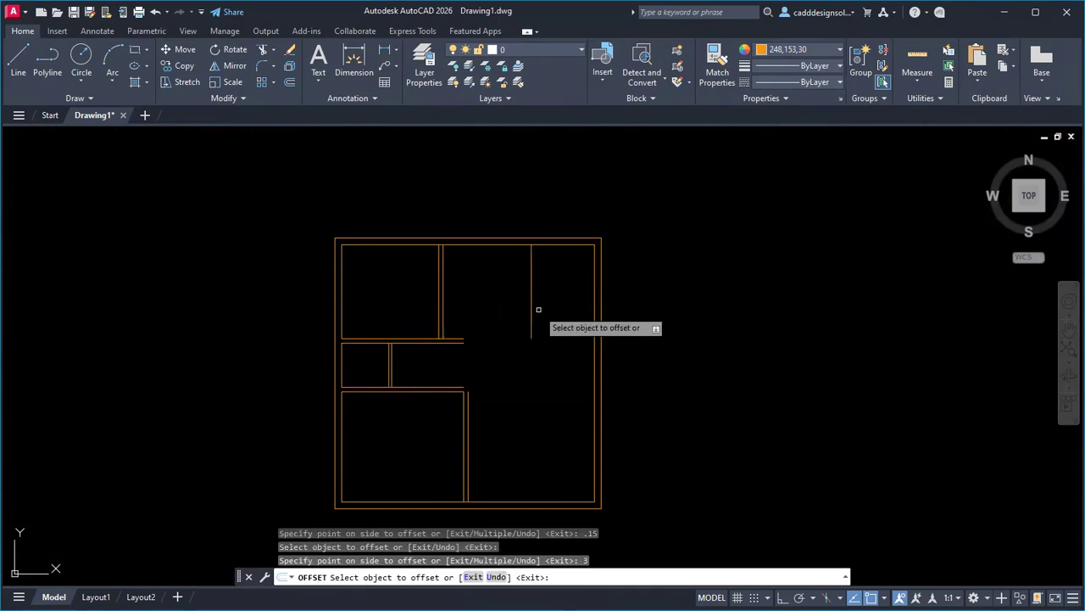
{"action": "left_click", "coordinate": [532, 310]}
{"action": "type", "text": "0.15"}
{"action": "key", "text": "Return"}
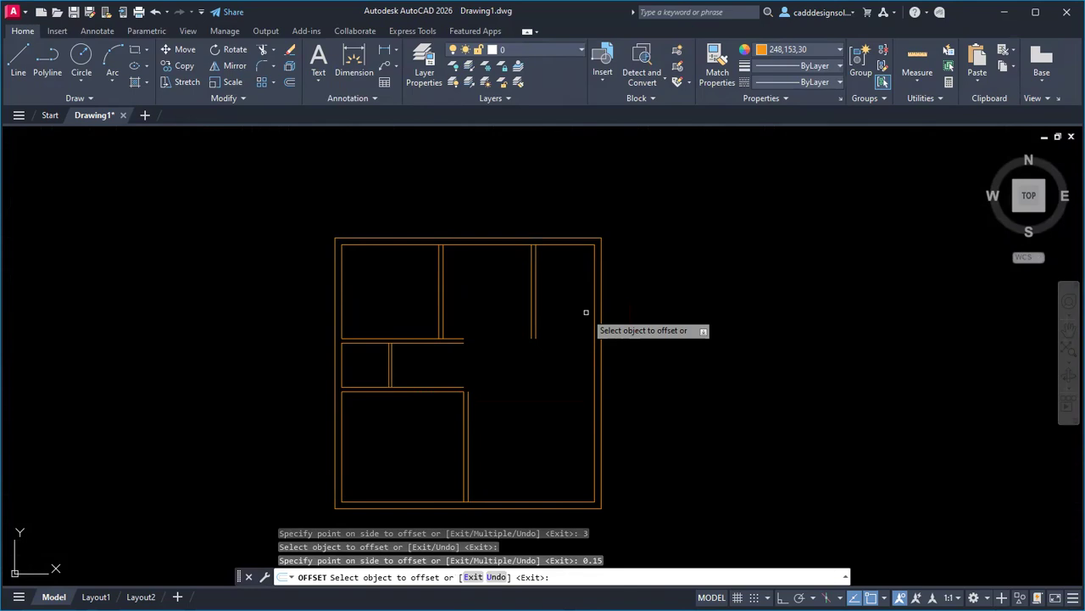
{"action": "left_click", "coordinate": [917, 57]}
{"action": "scroll", "coordinate": [562, 303], "scroll_direction": "up", "scroll_amount": 2}
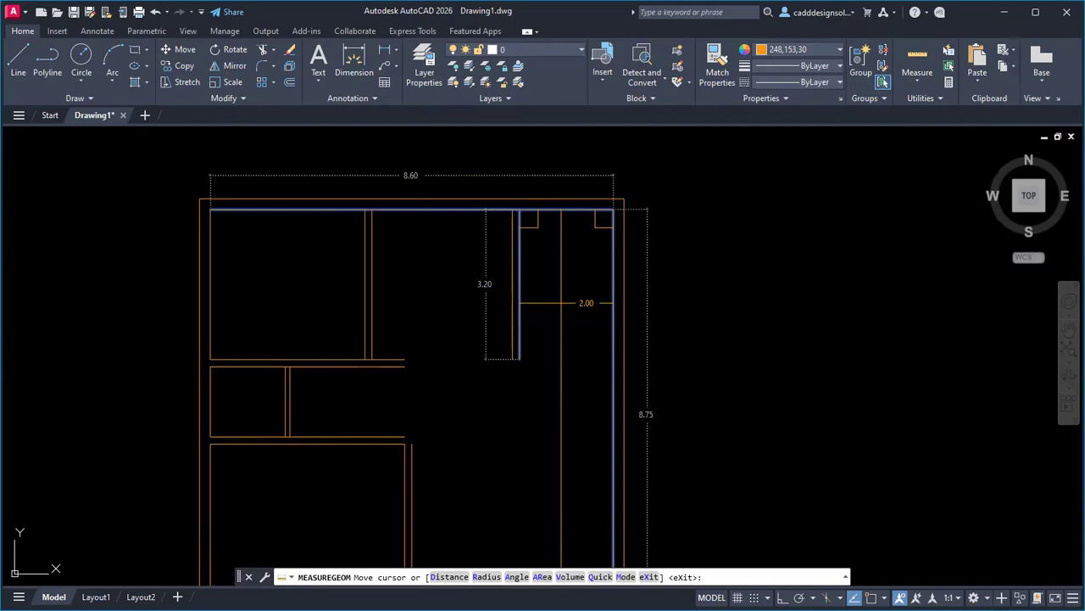
Fillet the bedroom's bottom wall line into a corner with the stair-side wall.
{"action": "key", "text": "Escape"}
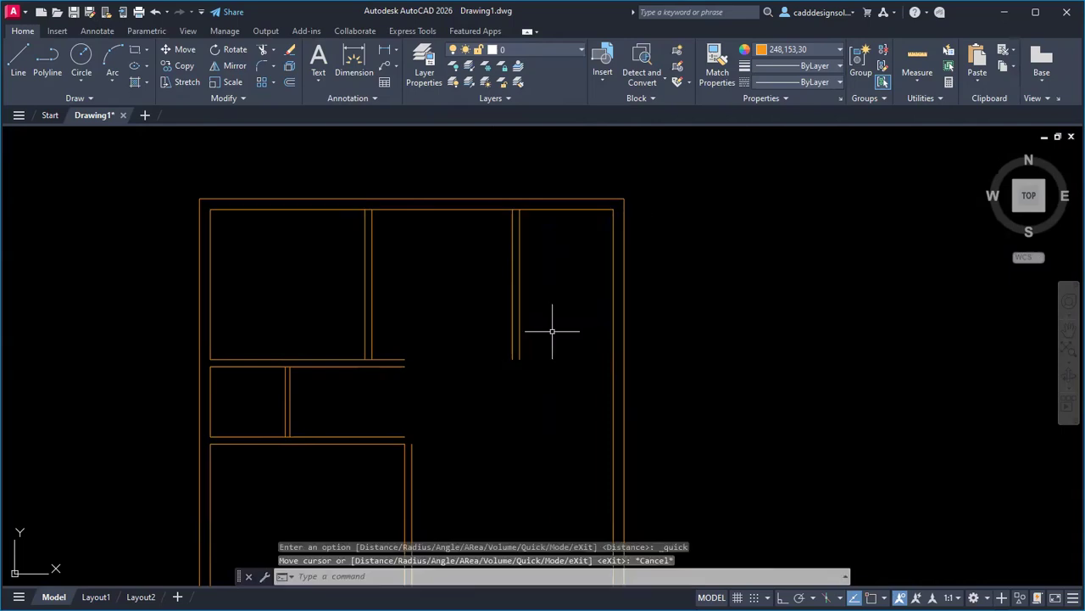
{"action": "key", "text": "Escape"}
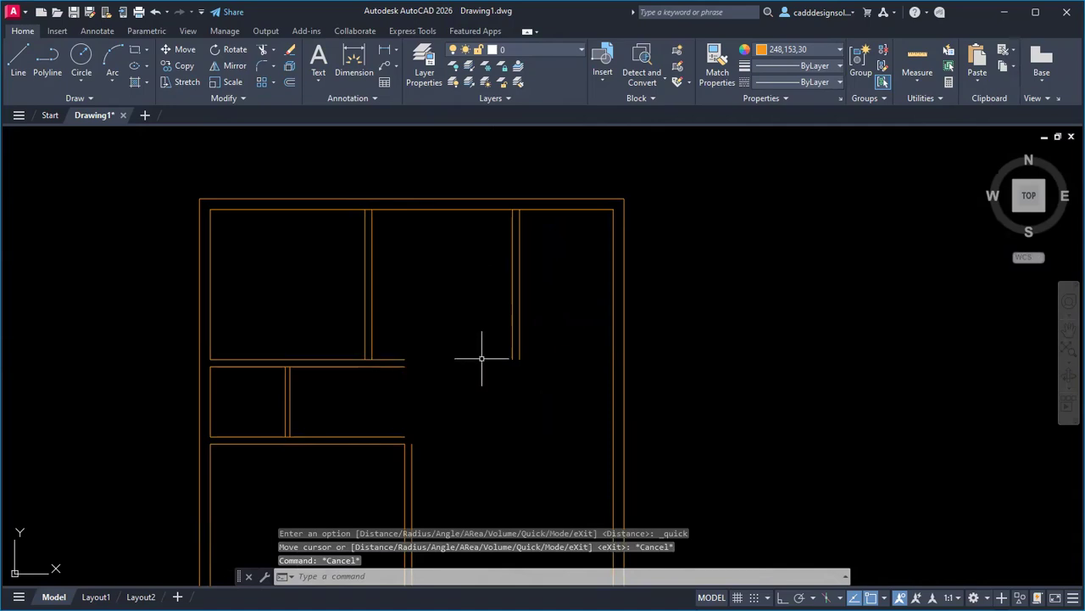
{"action": "type", "text": "f"}
{"action": "key", "text": "Return"}
{"action": "left_click", "coordinate": [403, 360]}
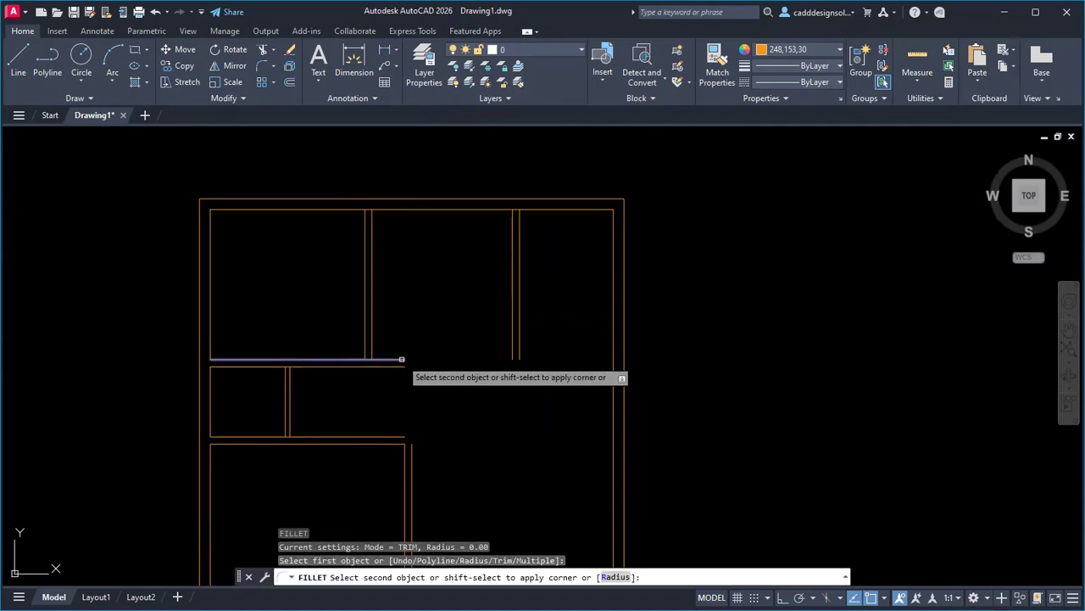
{"action": "left_click", "coordinate": [510, 350]}
Fillet the remaining two bedroom-block corners and zoom out to the whole plan.
{"action": "key", "text": "Return"}
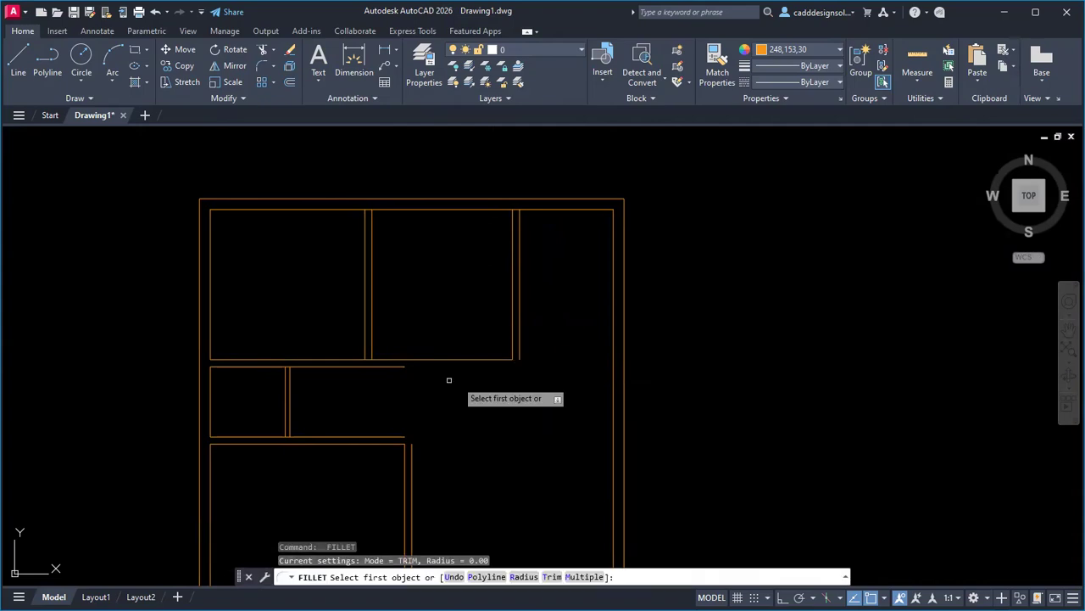
{"action": "left_click", "coordinate": [402, 367]}
{"action": "left_click", "coordinate": [521, 357]}
{"action": "key", "text": "Return"}
{"action": "left_click", "coordinate": [410, 452]}
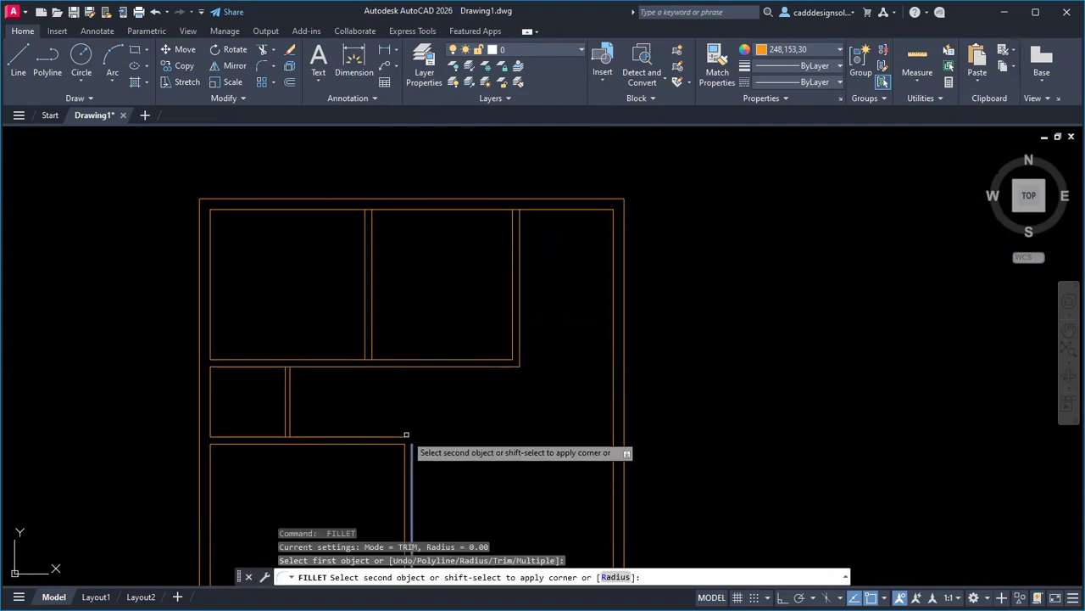
{"action": "left_click", "coordinate": [407, 437]}
{"action": "scroll", "coordinate": [460, 407], "scroll_direction": "down", "scroll_amount": 2}
{"action": "mouse_move", "coordinate": [484, 414]}
{"action": "middle_mouse_down"}
{"action": "mouse_move", "coordinate": [497, 346]}
{"action": "mouse_move", "coordinate": [497, 357]}
{"action": "middle_mouse_up"}
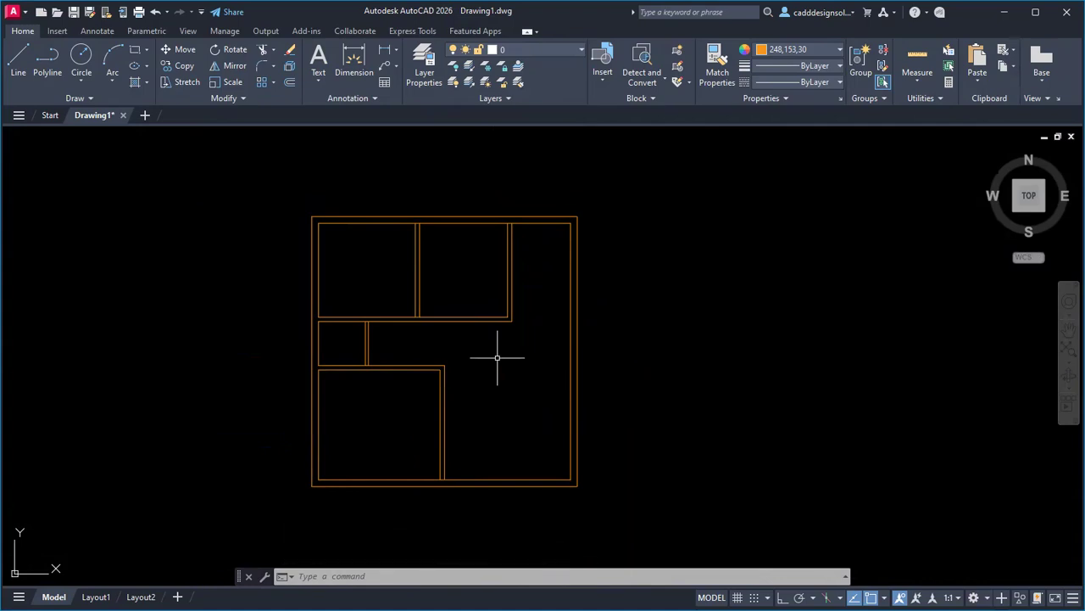
Compare the staircase layout on the PDF plan with the drawing, repositioning the view.
{"action": "key", "text": "alt+Tab"}
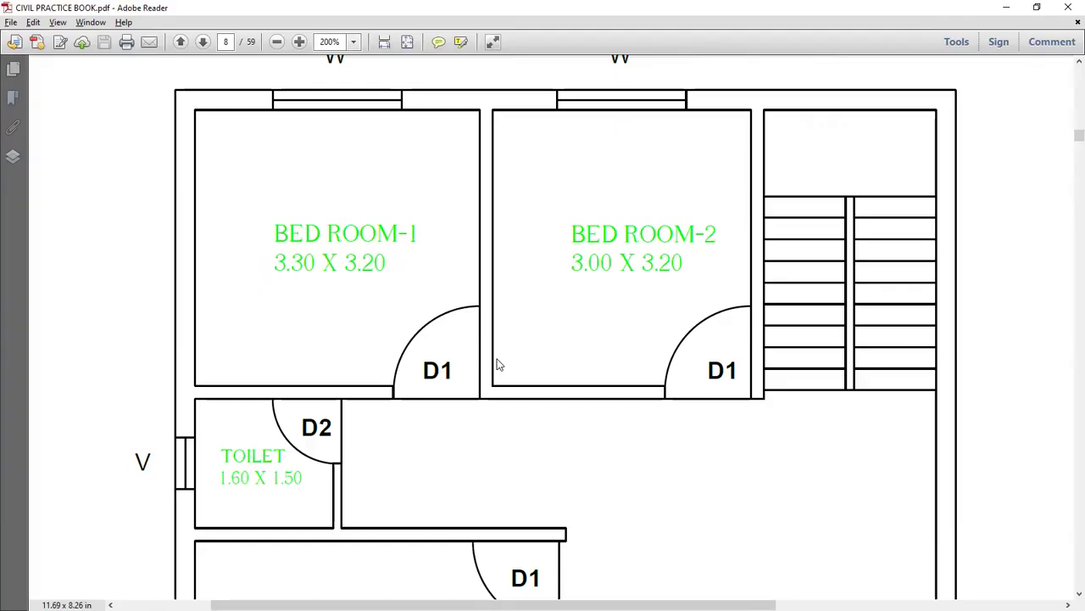
{"action": "scroll", "coordinate": [499, 364], "scroll_direction": "down", "scroll_amount": 3, "text": "ctrl"}
{"action": "key", "text": "alt+Tab"}
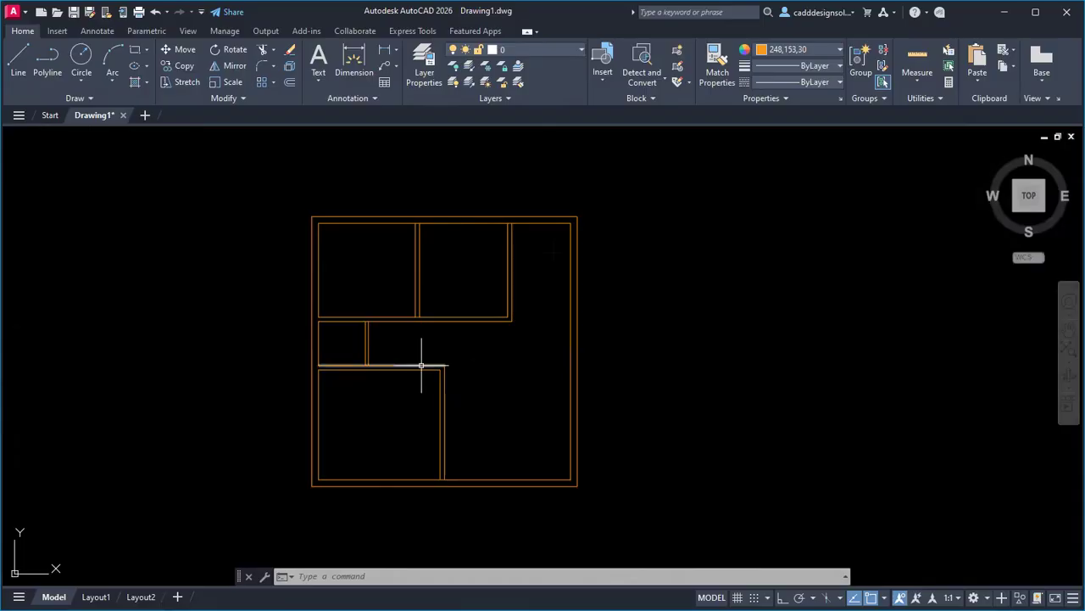
{"action": "scroll", "coordinate": [425, 214], "scroll_direction": "up", "scroll_amount": 2}
{"action": "scroll", "coordinate": [423, 214], "scroll_direction": "up", "scroll_amount": 4}
{"action": "scroll", "coordinate": [501, 249], "scroll_direction": "down", "scroll_amount": 4}
{"action": "middle_click_drag", "start_coordinate": [549, 281], "coordinate": [642, 331]}
{"action": "scroll", "coordinate": [715, 298], "scroll_direction": "up", "scroll_amount": 4}
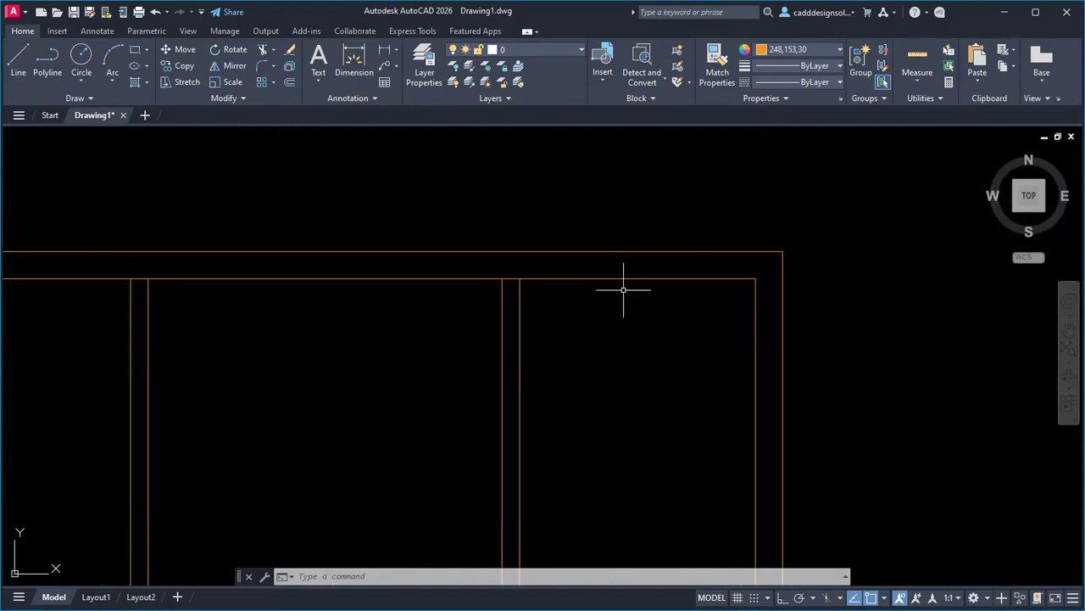
{"action": "key", "text": "alt+Tab"}
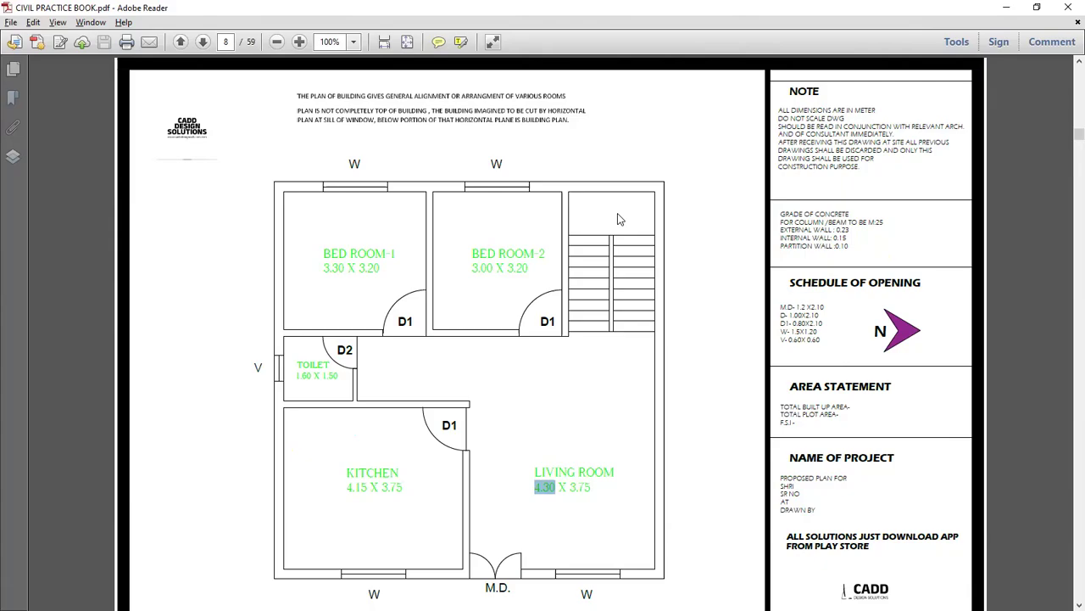
{"action": "key", "text": "alt+Tab"}
{"action": "key", "text": "Escape"}
{"action": "key", "text": "Escape"}
{"action": "scroll", "coordinate": [605, 318], "scroll_direction": "down", "scroll_amount": 3}
Start offsetting the top wall line by 1, then cancel it.
{"action": "type", "text": "o"}
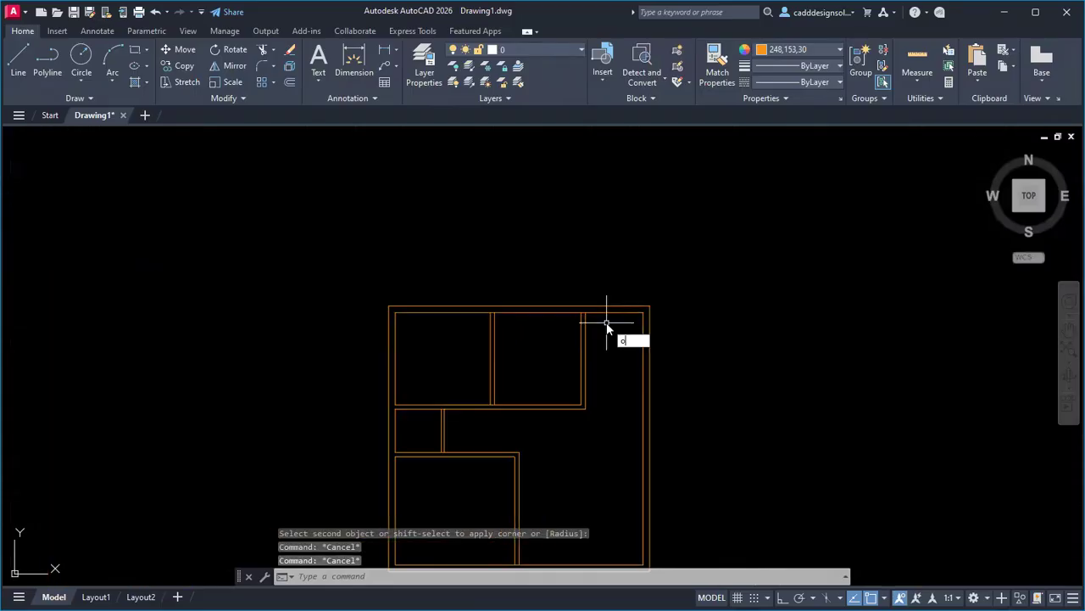
{"action": "key", "text": "Return"}
{"action": "type", "text": "1"}
{"action": "key", "text": "Return"}
{"action": "left_click", "coordinate": [607, 312]}
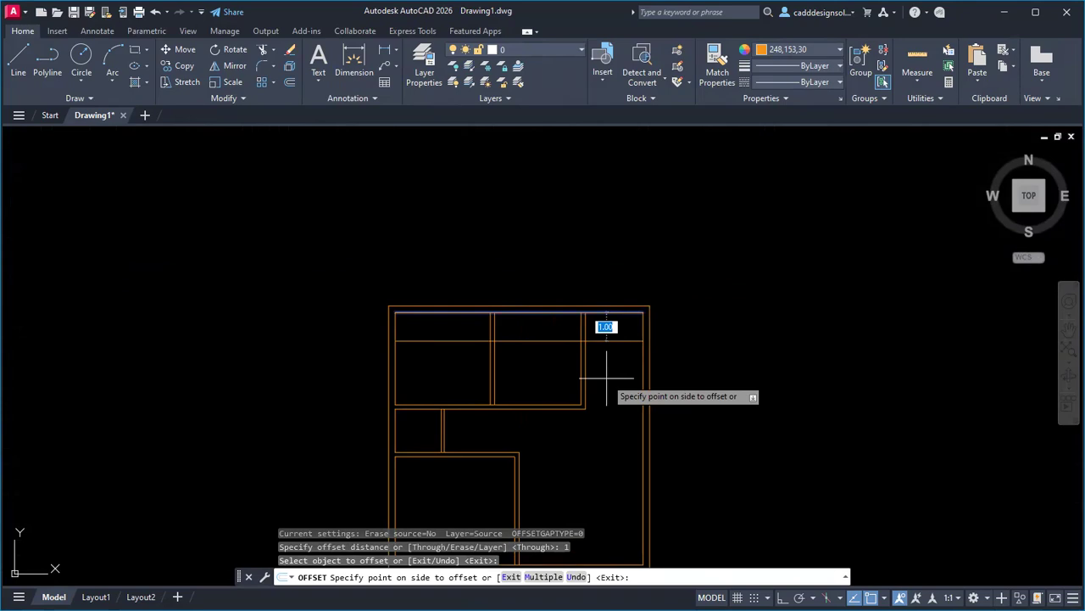
{"action": "key", "text": "Escape"}
{"action": "key", "text": "Escape"}
Fence-trim the partition lines where they cross the top wall.
{"action": "type", "text": "TR"}
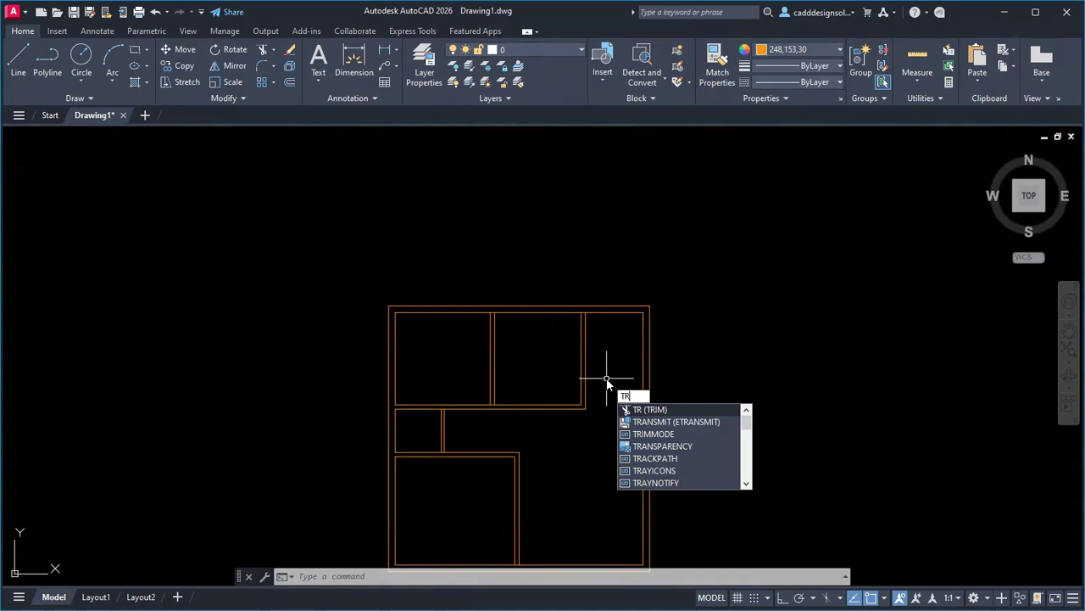
{"action": "key", "text": "Return"}
{"action": "scroll", "coordinate": [565, 291], "scroll_direction": "up", "scroll_amount": 8}
{"action": "left_click", "coordinate": [554, 265]}
{"action": "left_click", "coordinate": [554, 284]}
{"action": "key", "text": "Return"}
{"action": "scroll", "coordinate": [556, 305], "scroll_direction": "down", "scroll_amount": 3}
{"action": "scroll", "coordinate": [339, 314], "scroll_direction": "up", "scroll_amount": 3}
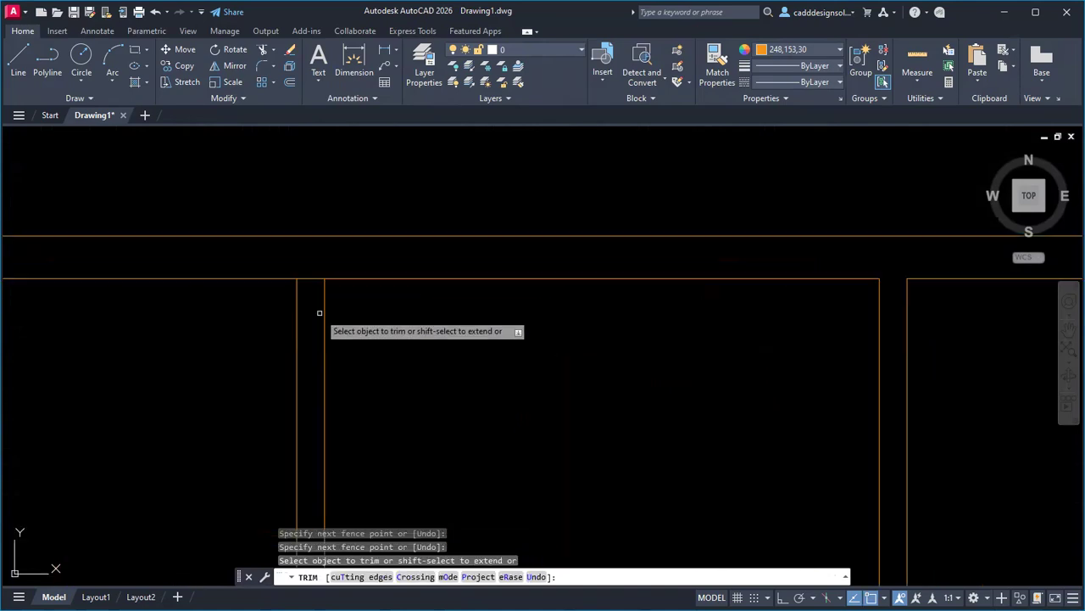
{"action": "scroll", "coordinate": [315, 267], "scroll_direction": "down", "scroll_amount": 5}
{"action": "scroll", "coordinate": [405, 432], "scroll_direction": "up", "scroll_amount": 2}
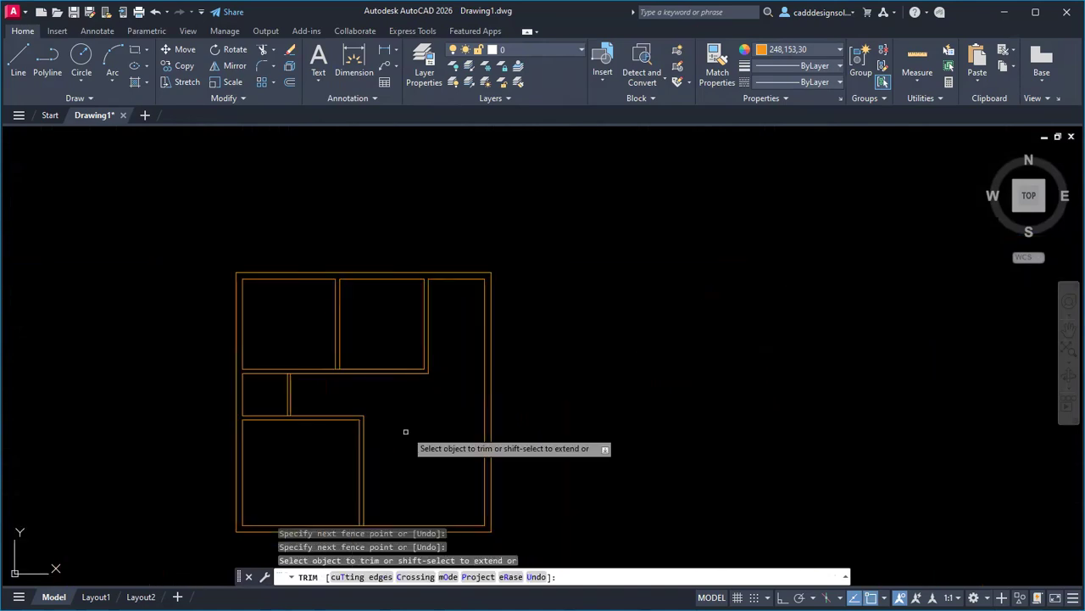
{"action": "middle_click_drag", "start_coordinate": [387, 450], "coordinate": [389, 458]}
{"action": "key", "text": "Escape"}
{"action": "key", "text": "Escape"}
{"action": "key", "text": "Escape"}
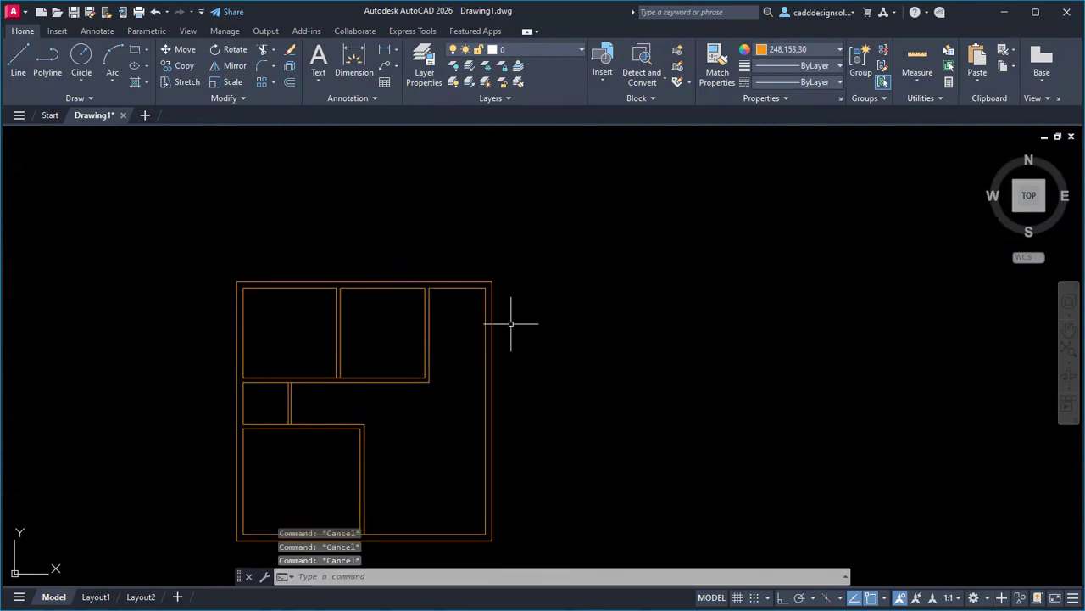
{"action": "type", "text": "o"}
{"action": "key", "text": "Return"}
Offset the stair room's top edge 1 downward to form the landing line.
{"action": "type", "text": "1"}
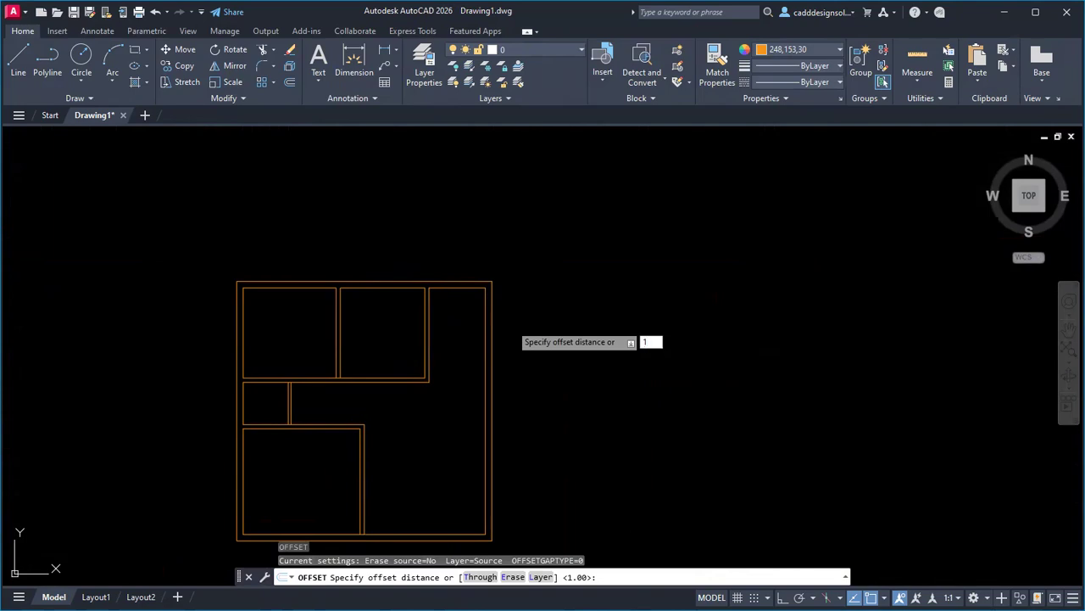
{"action": "key", "text": "Return"}
{"action": "left_click", "coordinate": [454, 286]}
{"action": "left_click", "coordinate": [459, 339]}
{"action": "key", "text": "Escape"}
{"action": "key", "text": "Escape"}
{"action": "key", "text": "Escape"}
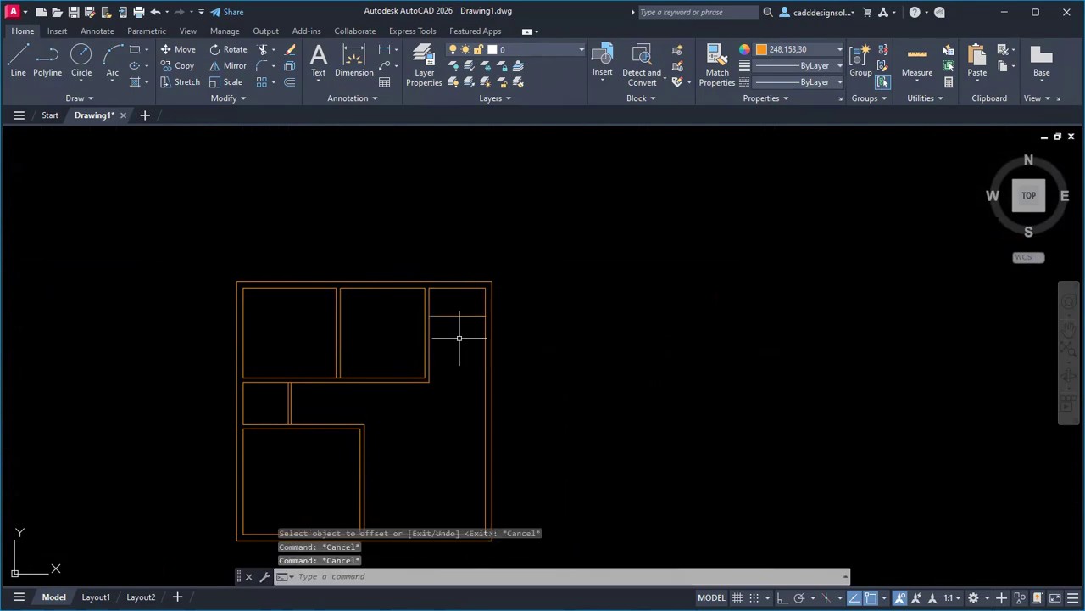
{"action": "key", "text": "Escape"}
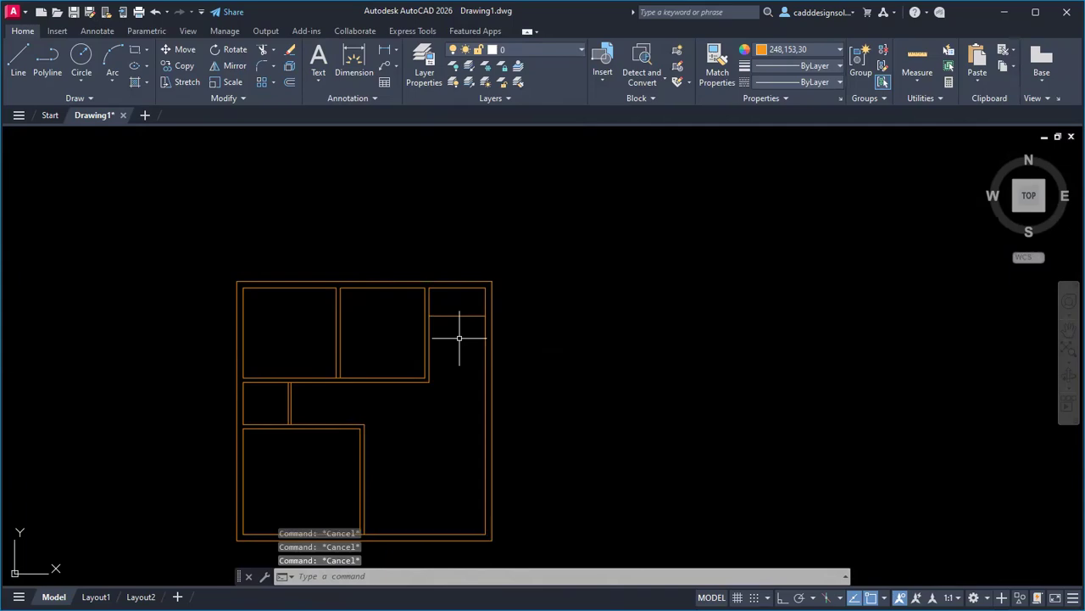
Offset the landing line repeatedly at 0.25 with Multiple to add seven tread lines.
{"action": "type", "text": "o"}
{"action": "key", "text": "Return"}
{"action": "type", "text": "0."}
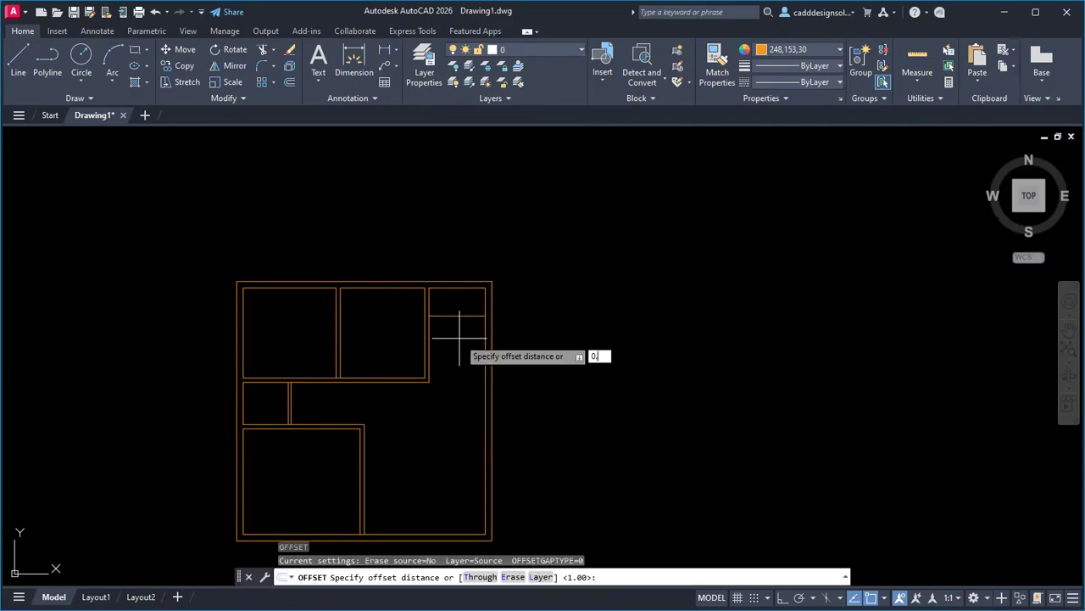
{"action": "type", "text": "25"}
{"action": "key", "text": "Return"}
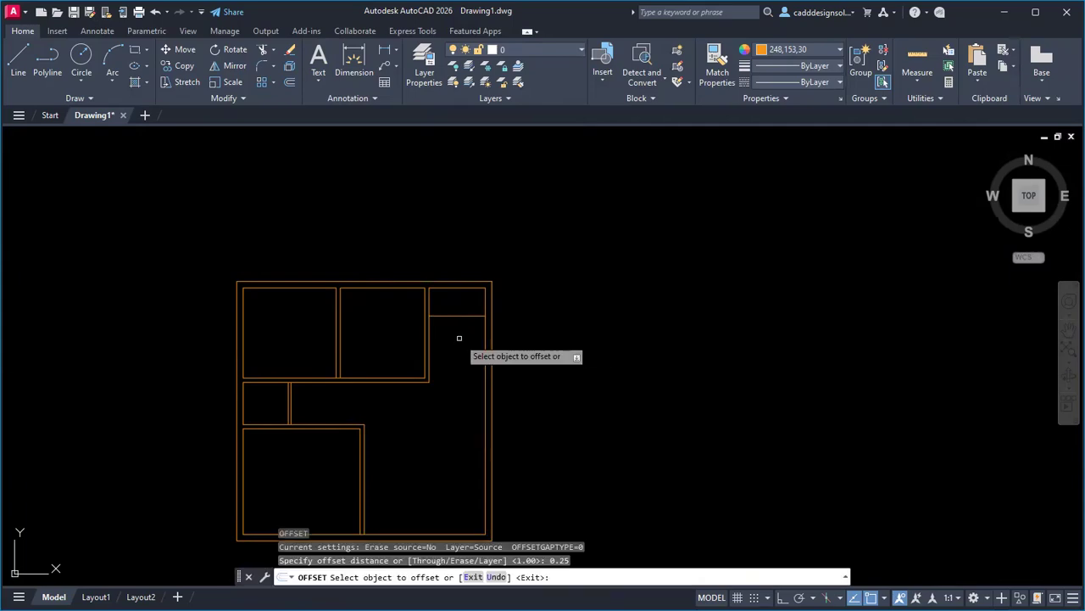
{"action": "left_click", "coordinate": [459, 314]}
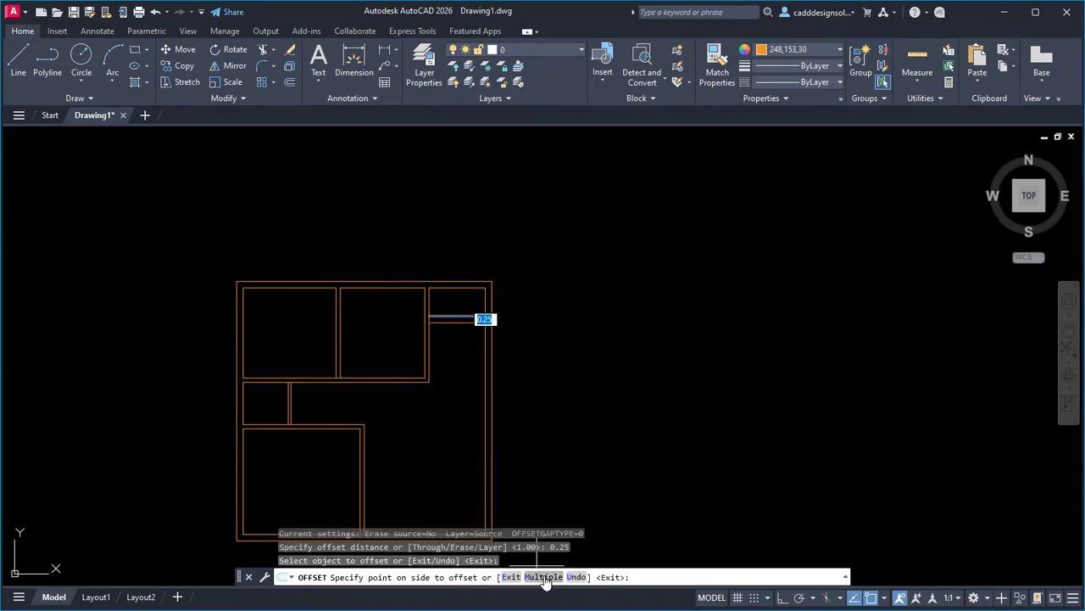
{"action": "left_click", "coordinate": [544, 577]}
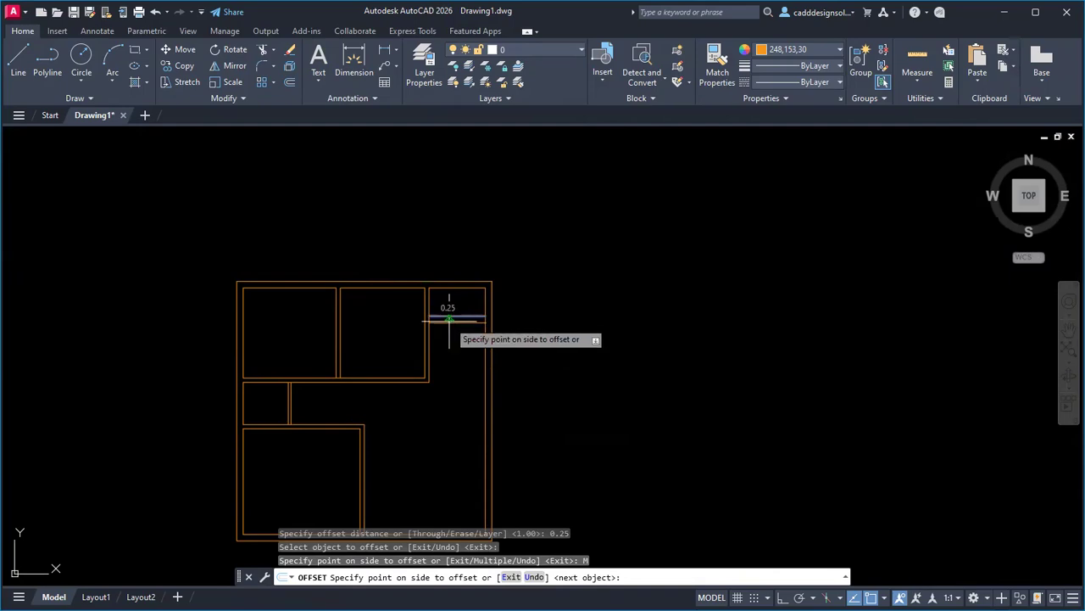
{"action": "left_click", "coordinate": [449, 329]}
{"action": "left_click", "coordinate": [451, 333]}
{"action": "left_click", "coordinate": [453, 348]}
{"action": "left_click", "coordinate": [456, 355]}
{"action": "left_click", "coordinate": [456, 364]}
{"action": "left_click", "coordinate": [456, 377]}
{"action": "left_click", "coordinate": [457, 383]}
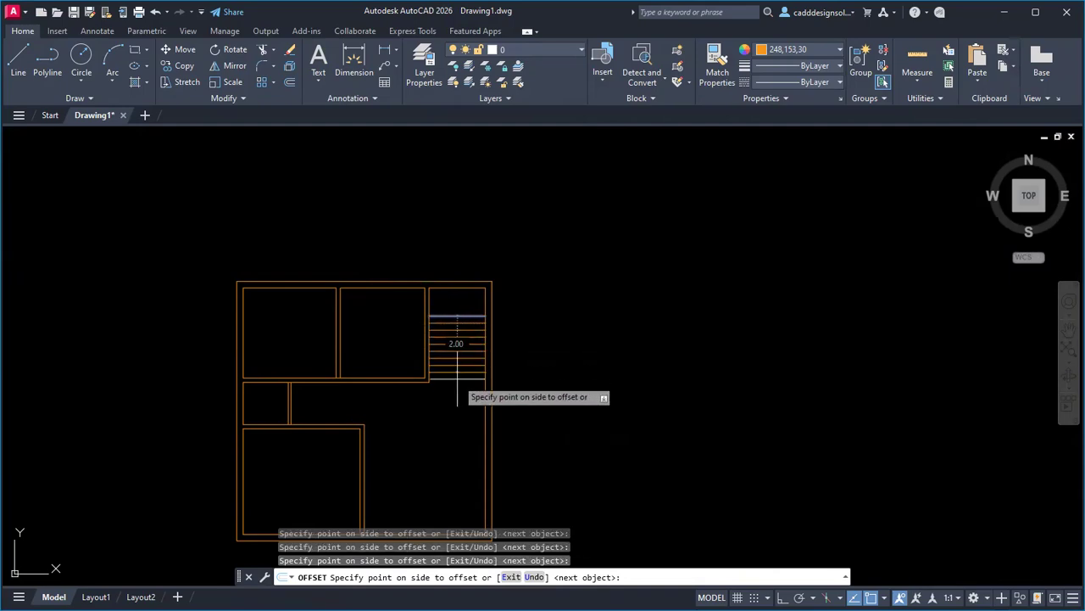
{"action": "key", "text": "Escape"}
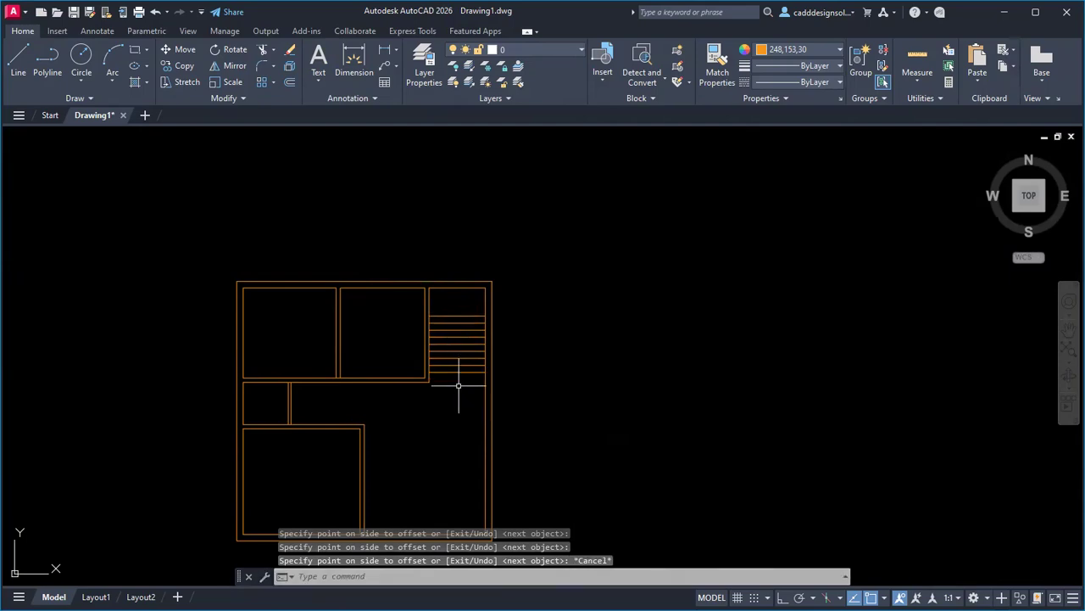
{"action": "key", "text": "Escape"}
{"action": "key", "text": "Escape"}
{"action": "key", "text": "Escape"}
Start another offset to add a tread below the bottom one.
{"action": "scroll", "coordinate": [456, 387], "scroll_direction": "up", "scroll_amount": 2}
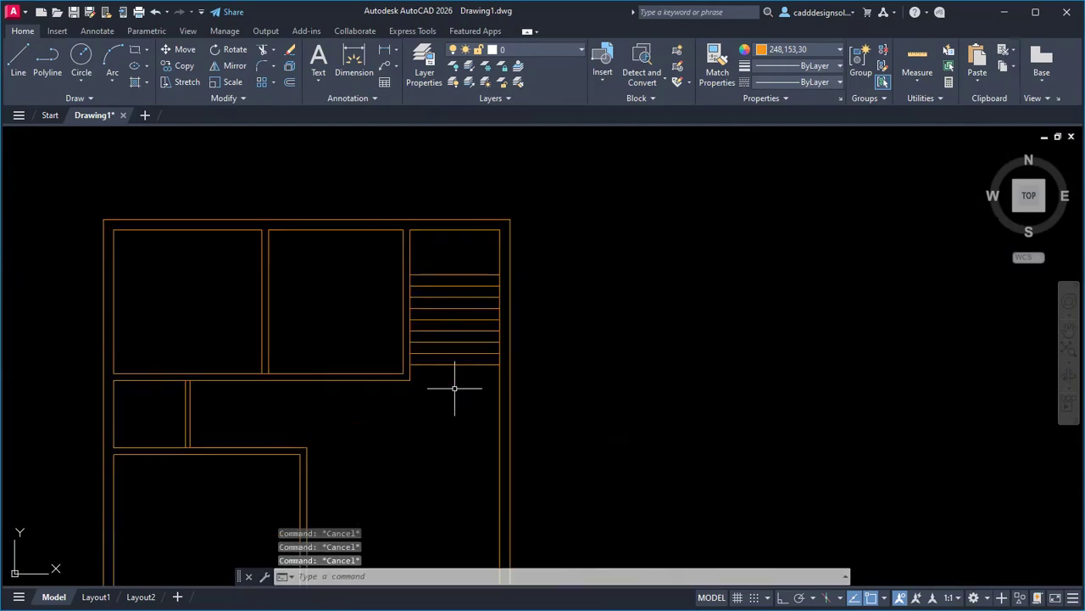
{"action": "type", "text": "o"}
{"action": "key", "text": "Return"}
{"action": "key", "text": "Return"}
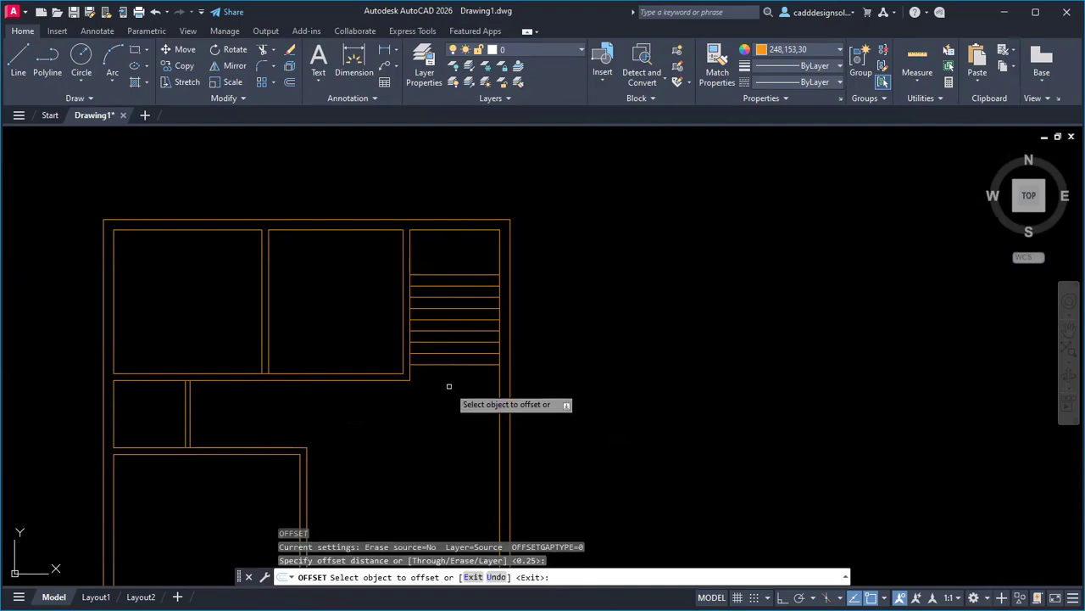
Add one more tread line below the bottom tread.
{"action": "left_click", "coordinate": [443, 365]}
{"action": "left_click", "coordinate": [440, 412]}
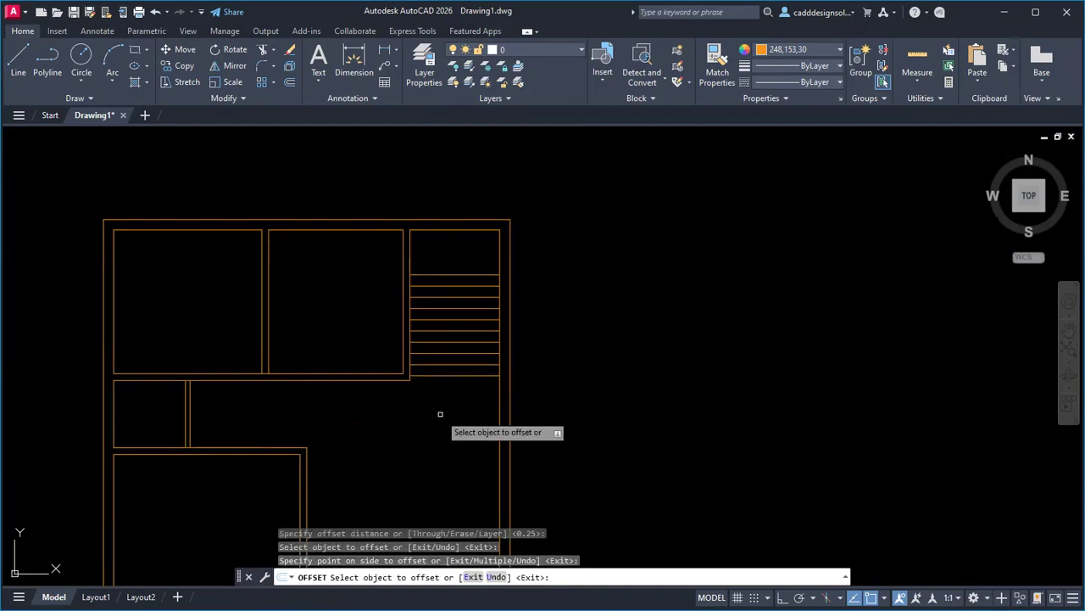
{"action": "key", "text": "Escape"}
Draw a vertical centre line down through the stair treads.
{"action": "type", "text": "l"}
{"action": "key", "text": "Return"}
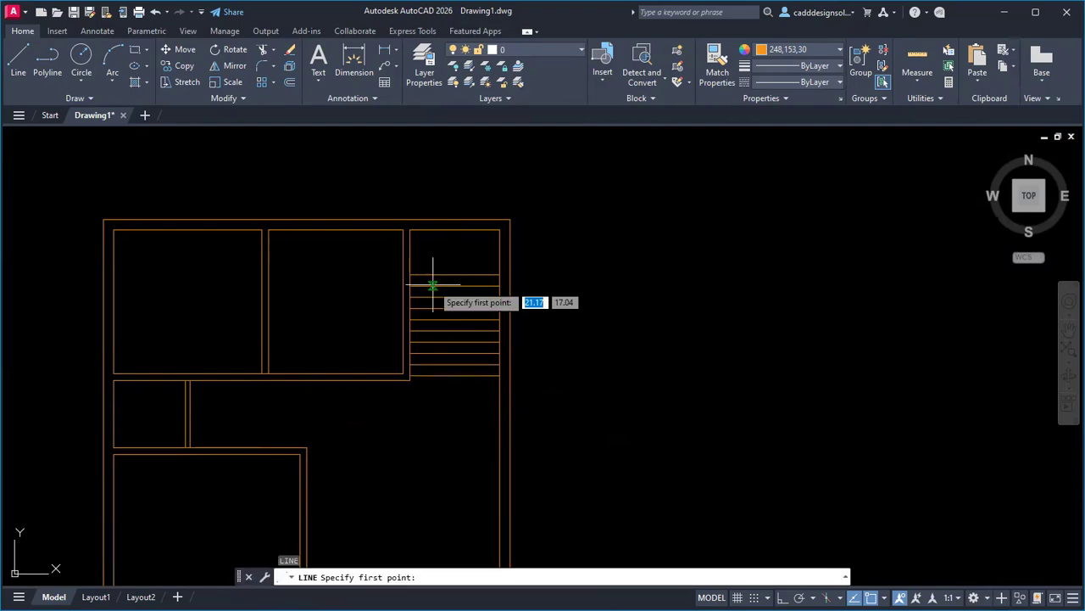
{"action": "left_click", "coordinate": [456, 274]}
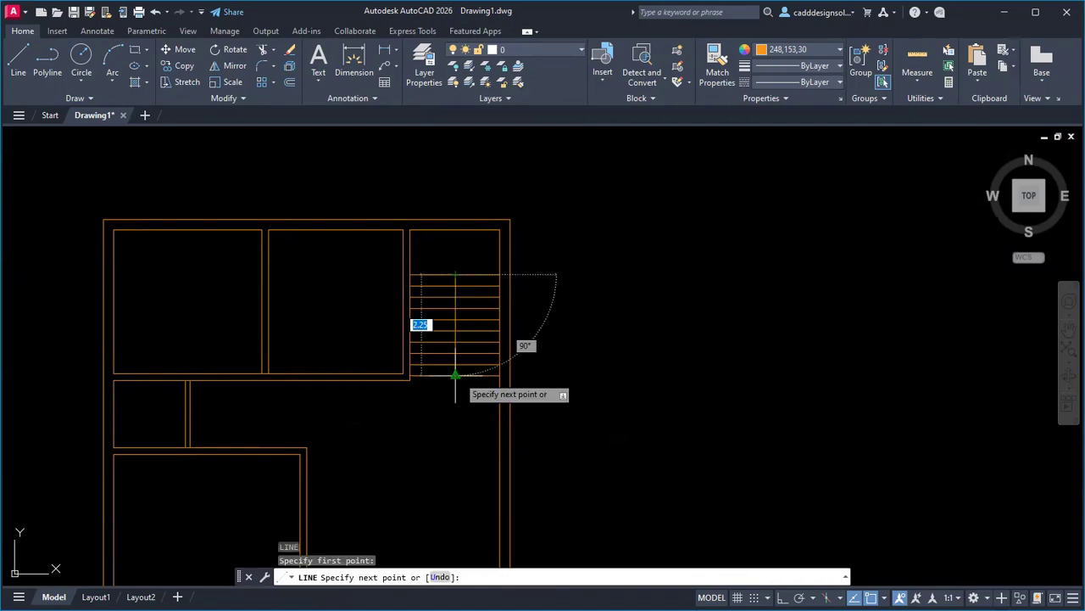
{"action": "left_click", "coordinate": [455, 374]}
{"action": "key", "text": "Escape"}
{"action": "key", "text": "Escape"}
{"action": "key", "text": "Escape"}
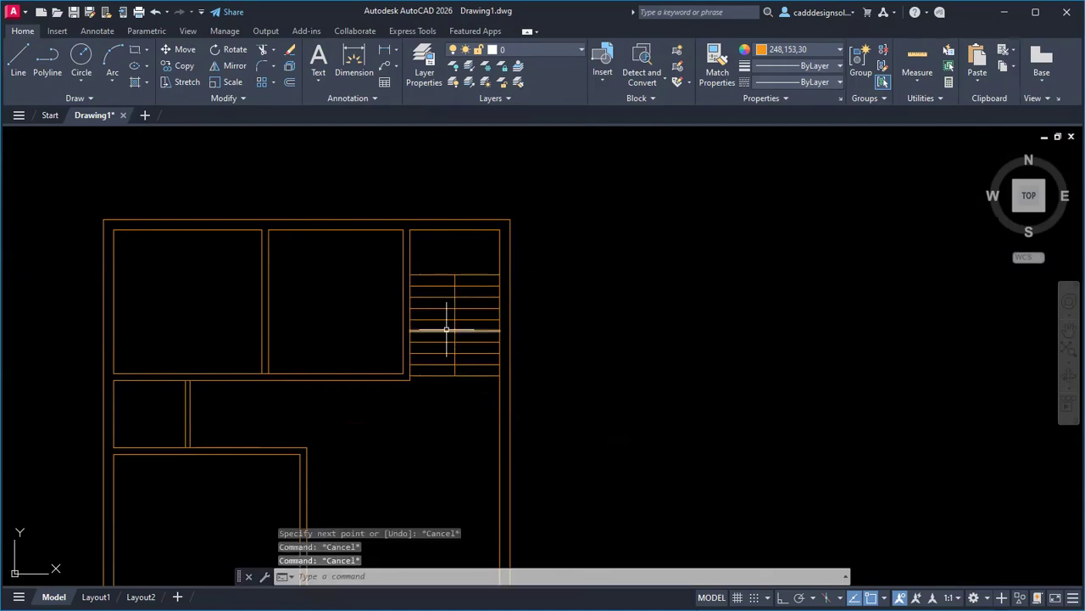
Offset the centre line 0.05 to both the left and right sides.
{"action": "scroll", "coordinate": [447, 330], "scroll_direction": "up", "scroll_amount": 2}
{"action": "type", "text": "o"}
{"action": "key", "text": "Return"}
{"action": "type", "text": "0.0"}
{"action": "key", "text": "Return"}
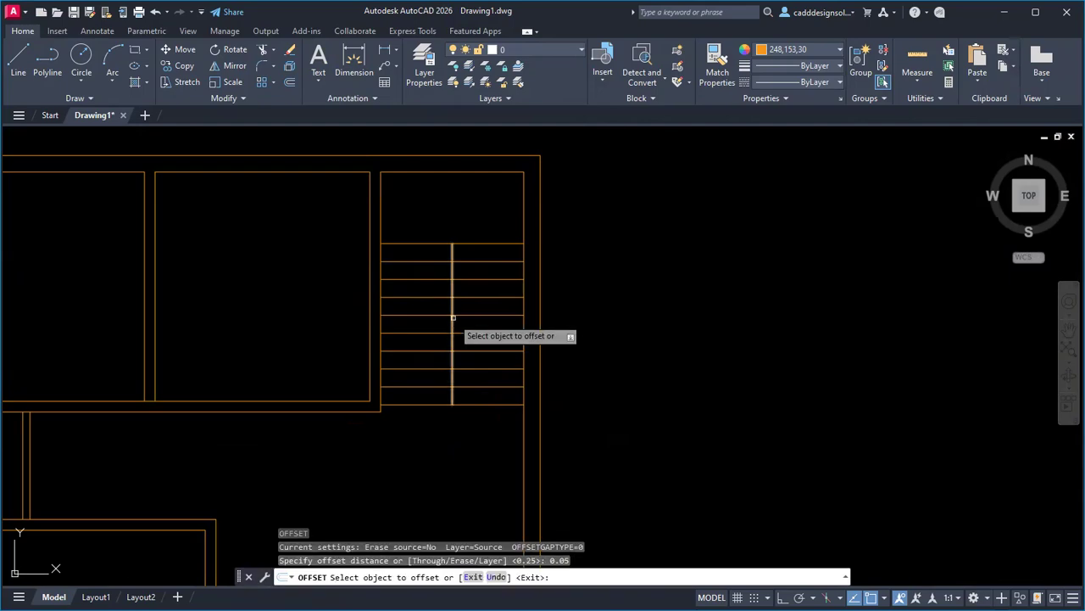
{"action": "left_click", "coordinate": [453, 341]}
{"action": "left_click", "coordinate": [471, 355]}
{"action": "left_click", "coordinate": [455, 348]}
{"action": "left_click", "coordinate": [428, 365]}
{"action": "key", "text": "Escape"}
{"action": "key", "text": "Escape"}
Delete the middle line and trim the treads out of the narrow central gap.
{"action": "scroll", "coordinate": [451, 394], "scroll_direction": "up", "scroll_amount": 4}
{"action": "left_click", "coordinate": [450, 392]}
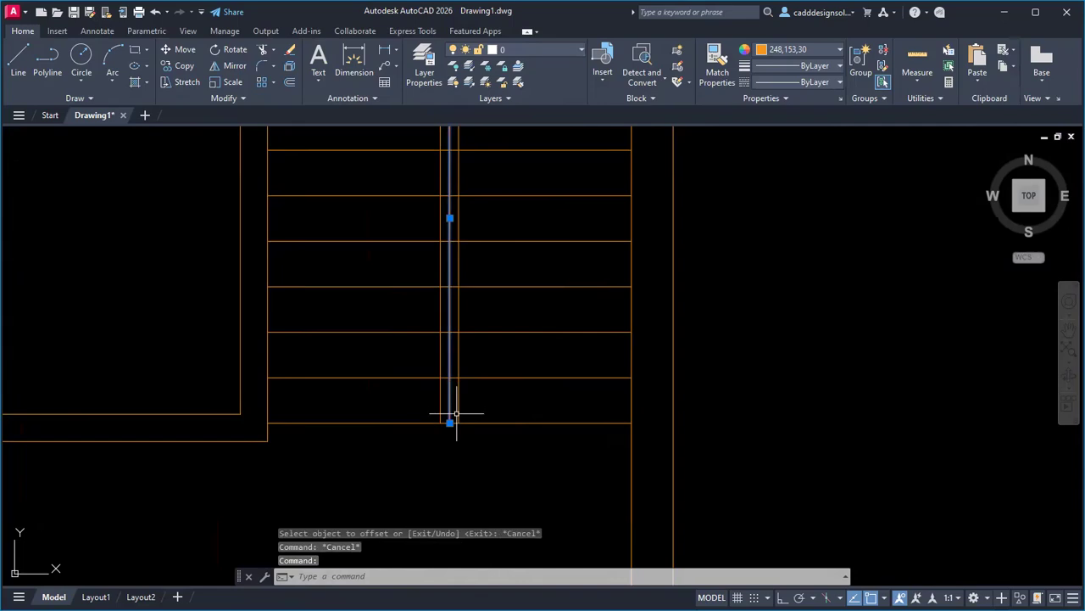
{"action": "key", "text": "Delete"}
{"action": "type", "text": "tr"}
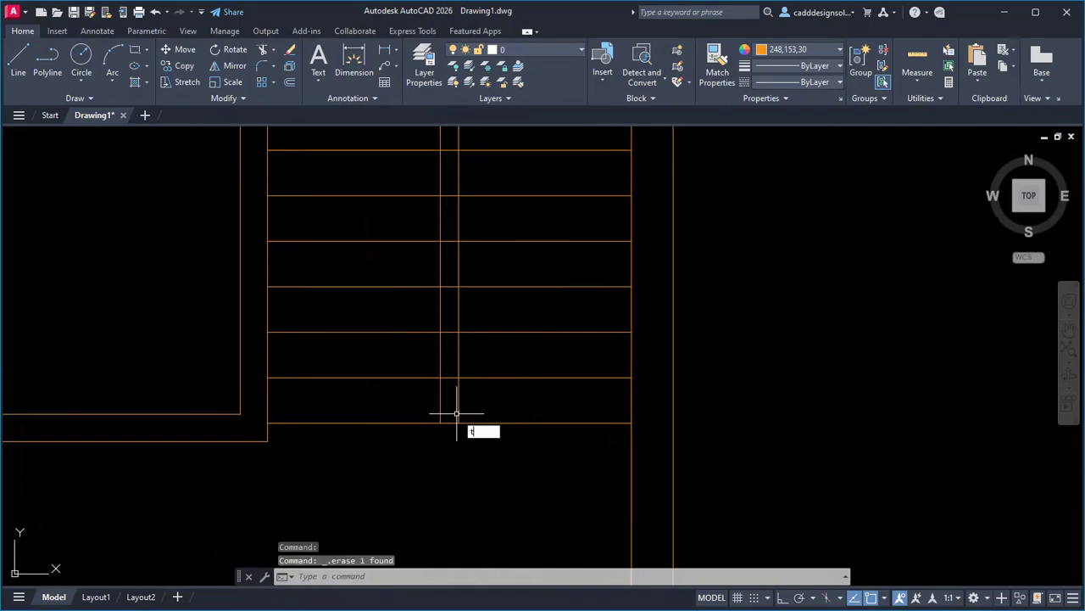
{"action": "key", "text": "Return"}
{"action": "left_click_drag", "start_coordinate": [452, 405], "coordinate": [458, 255]}
{"action": "middle_click_drag", "start_coordinate": [450, 176], "coordinate": [446, 377]}
{"action": "left_click", "coordinate": [447, 252]}
{"action": "scroll", "coordinate": [441, 279], "scroll_direction": "down", "scroll_amount": 8}
{"action": "key", "text": "Escape"}
{"action": "scroll", "coordinate": [602, 331], "scroll_direction": "down", "scroll_amount": 4}
{"action": "key", "text": "Escape"}
{"action": "key", "text": "Escape"}
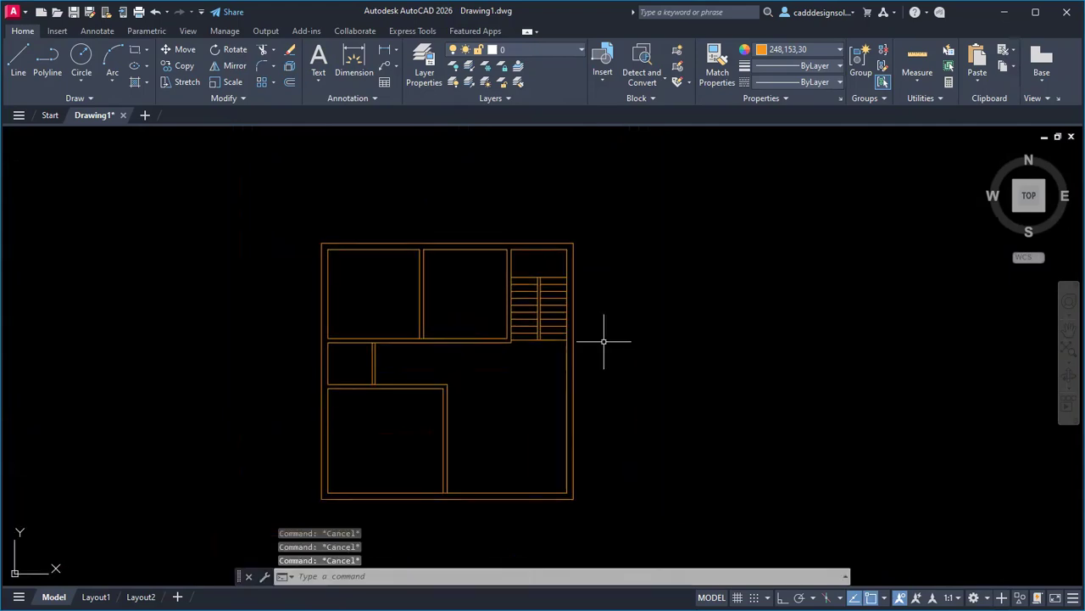
{"action": "key", "text": "alt+Tab"}
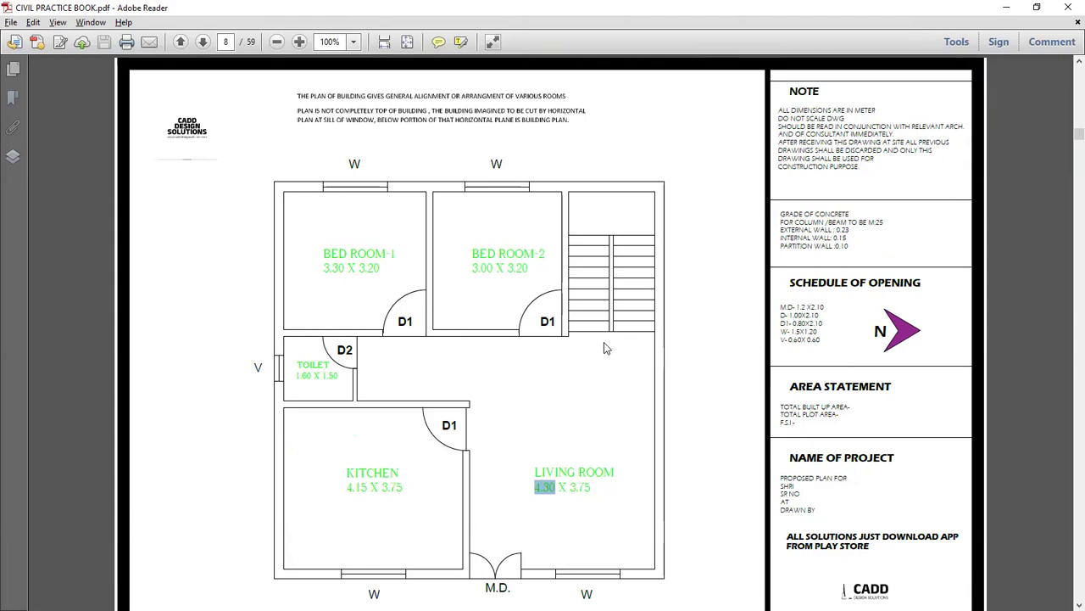
Return to the AutoCAD drawing and shift the floor plan view left.
{"action": "key", "text": "alt+Tab"}
{"action": "scroll", "coordinate": [399, 352], "scroll_direction": "up", "scroll_amount": 4}
{"action": "scroll", "coordinate": [605, 396], "scroll_direction": "down", "scroll_amount": 4}
{"action": "middle_click_drag", "start_coordinate": [606, 396], "coordinate": [497, 398]}
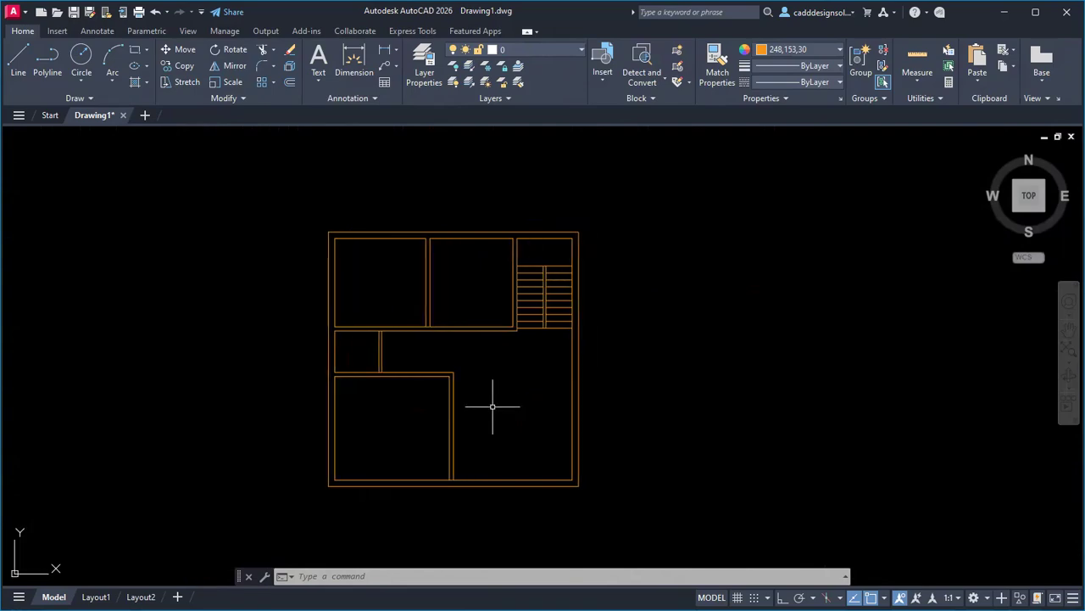
Check the main door sizes in the PDF's Schedule of Opening, then return to the plan.
{"action": "key", "text": "alt+Tab"}
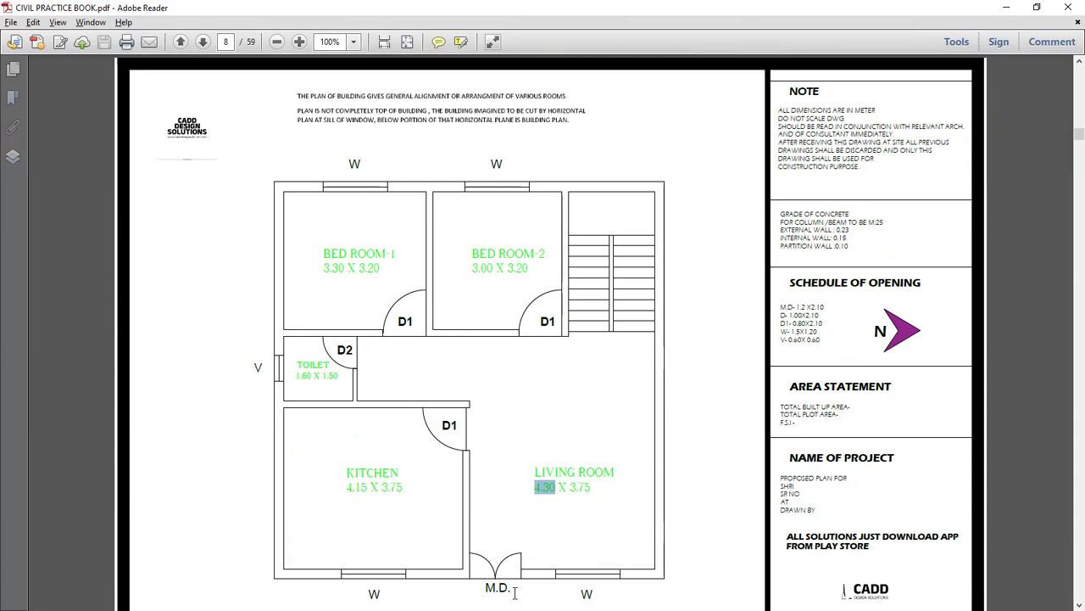
{"action": "left_click_drag", "start_coordinate": [798, 306], "coordinate": [808, 306]}
{"action": "left_click", "coordinate": [613, 473]}
{"action": "left_click_drag", "start_coordinate": [788, 315], "coordinate": [799, 341]}
{"action": "triple_click", "coordinate": [883, 288]}
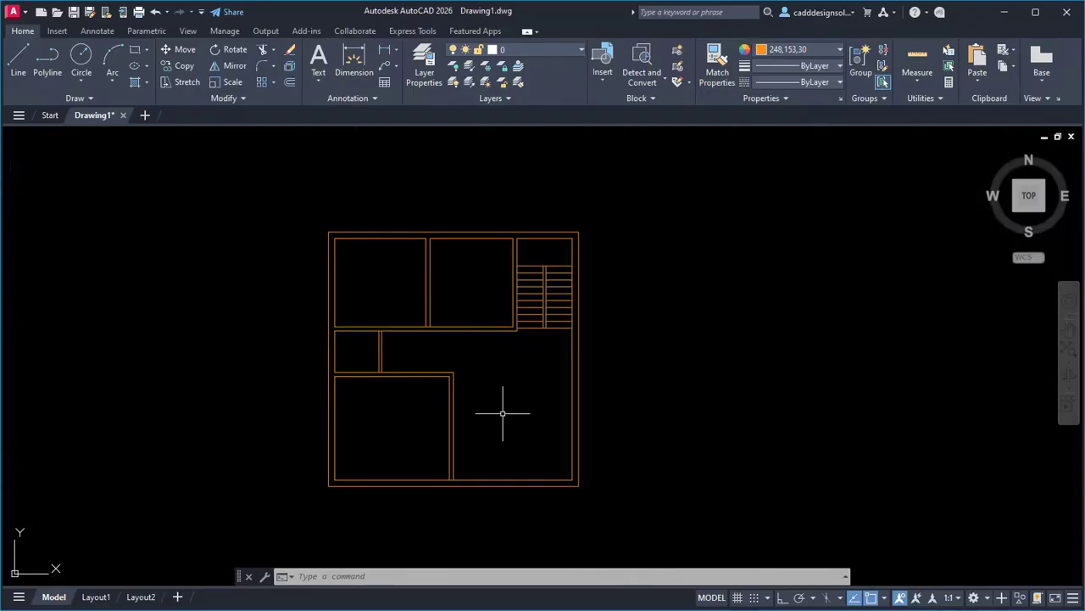
{"action": "middle_click_drag", "start_coordinate": [501, 417], "coordinate": [506, 405]}
{"action": "type", "text": "EX"}
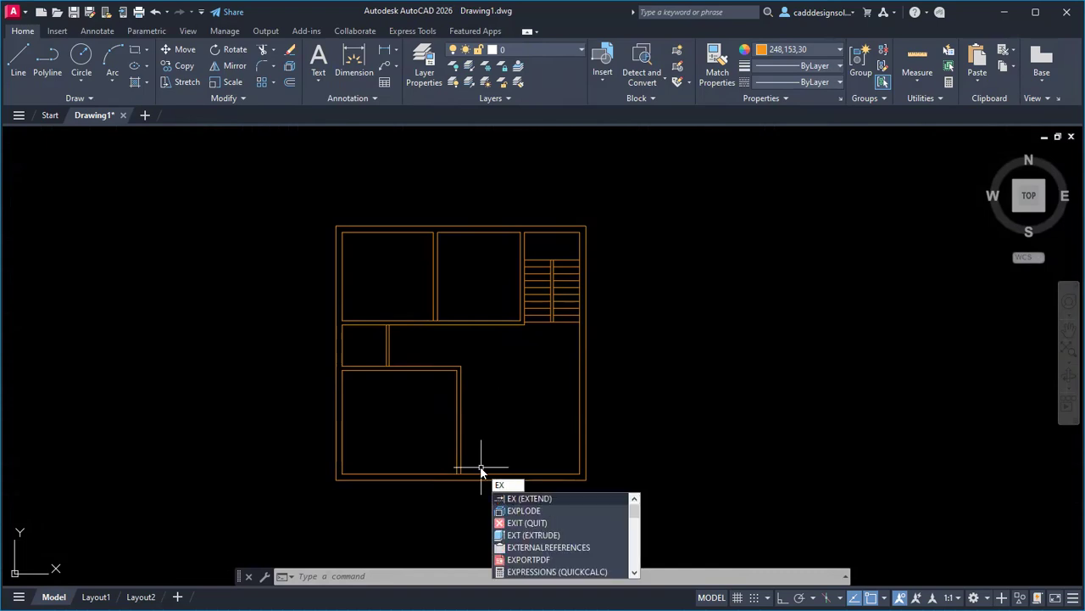
Extend three short inner wall lines with EX so they reach their boundary walls.
{"action": "key", "text": "Return"}
{"action": "scroll", "coordinate": [478, 467], "scroll_direction": "up", "scroll_amount": 5}
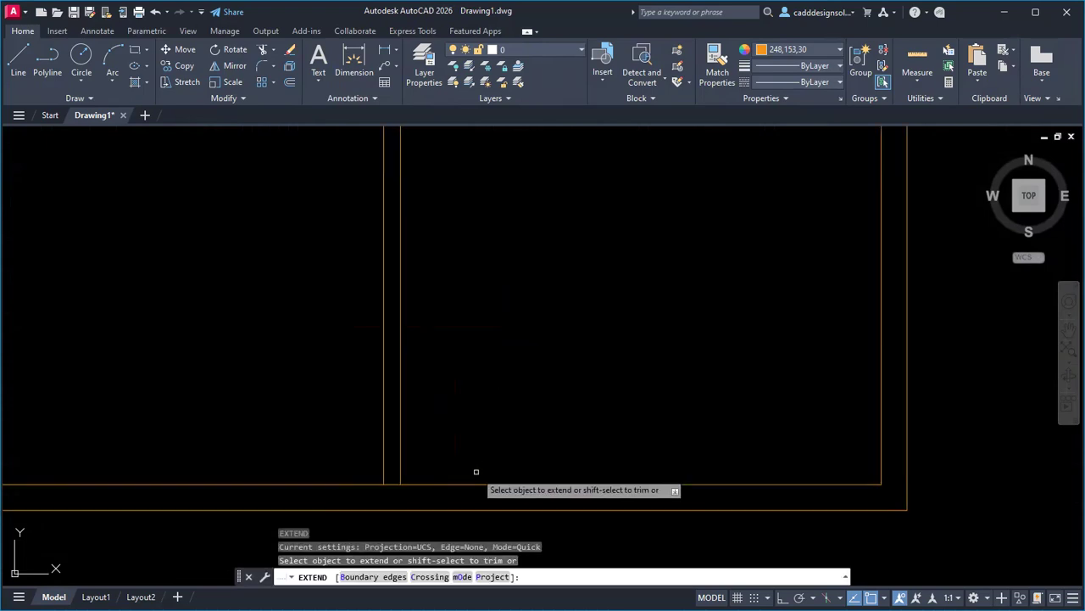
{"action": "left_click", "coordinate": [400, 466]}
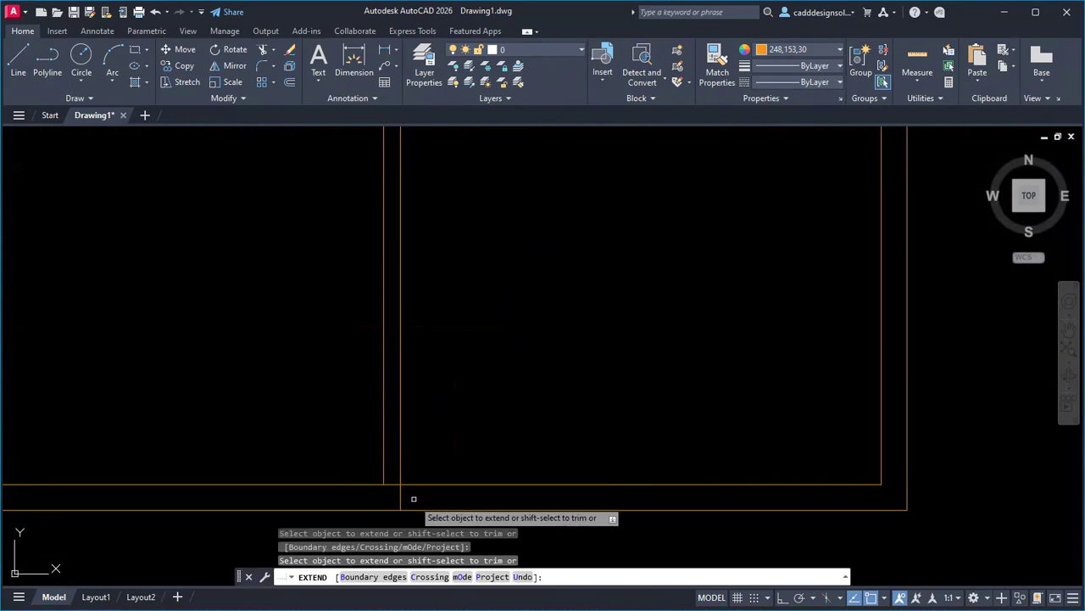
{"action": "scroll", "coordinate": [424, 500], "scroll_direction": "down", "scroll_amount": 5}
{"action": "scroll", "coordinate": [436, 390], "scroll_direction": "up", "scroll_amount": 5}
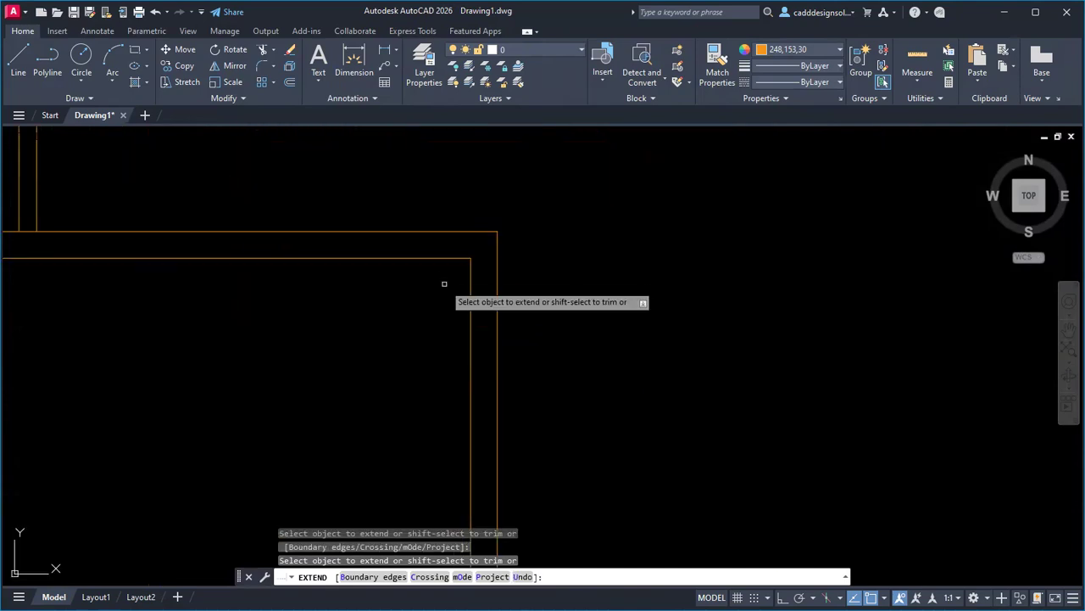
{"action": "scroll", "coordinate": [438, 459], "scroll_direction": "down", "scroll_amount": 5}
{"action": "scroll", "coordinate": [431, 361], "scroll_direction": "up", "scroll_amount": 5}
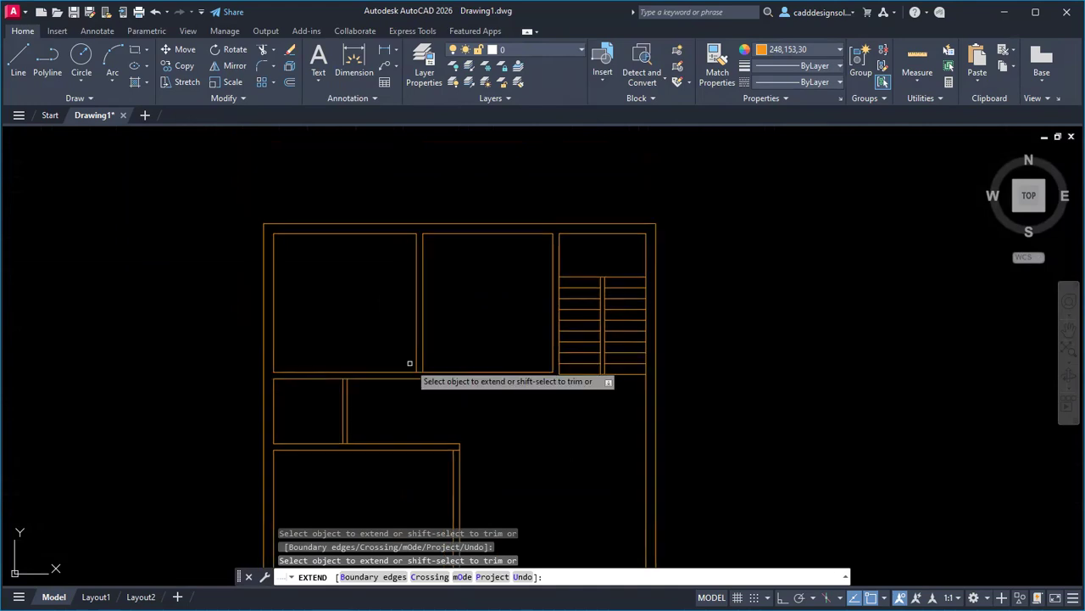
{"action": "left_click", "coordinate": [434, 358]}
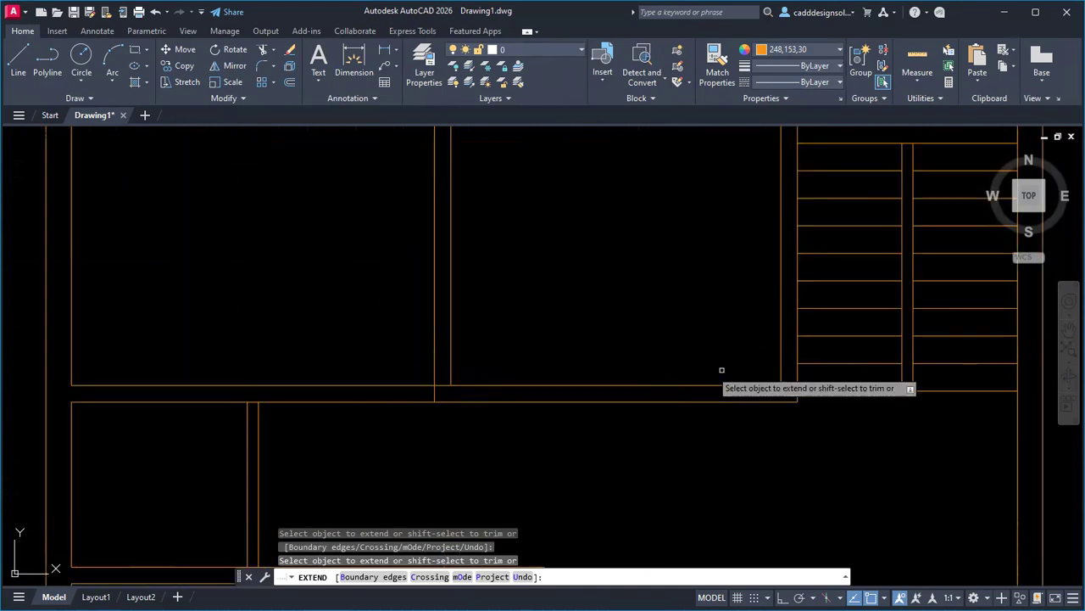
{"action": "left_click", "coordinate": [781, 374]}
{"action": "middle_click_drag", "start_coordinate": [456, 458], "coordinate": [562, 364]}
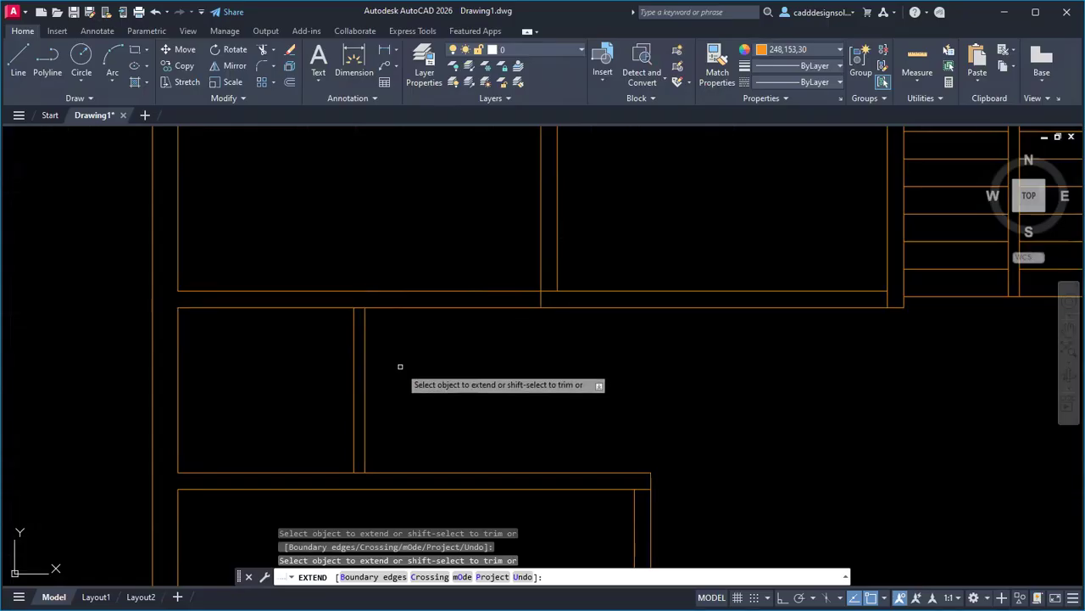
{"action": "scroll", "coordinate": [460, 371], "scroll_direction": "down", "scroll_amount": 6}
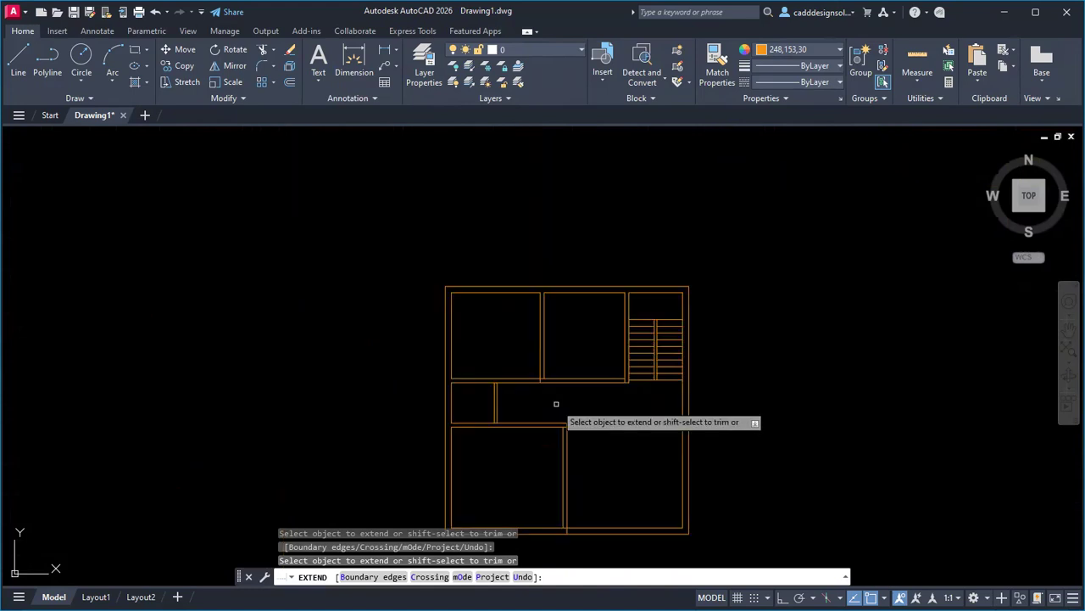
{"action": "middle_click_drag", "start_coordinate": [600, 443], "coordinate": [577, 372]}
{"action": "key", "text": "Escape"}
{"action": "key", "text": "Escape"}
{"action": "key", "text": "Escape"}
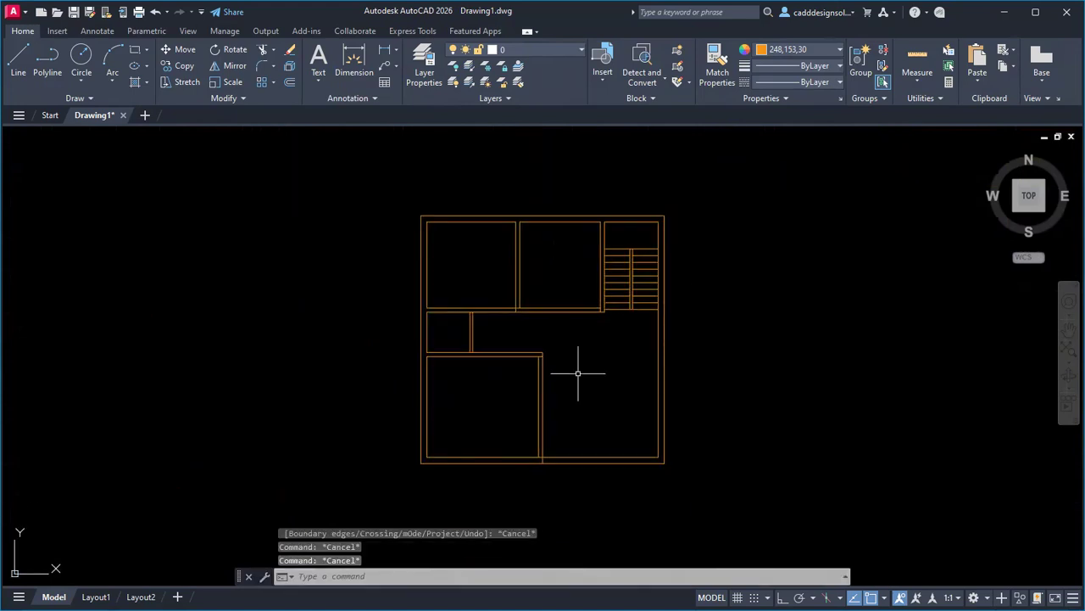
Offset the inner wall line 1.2 to the right as the door's second edge.
{"action": "type", "text": "o"}
{"action": "key", "text": "Return"}
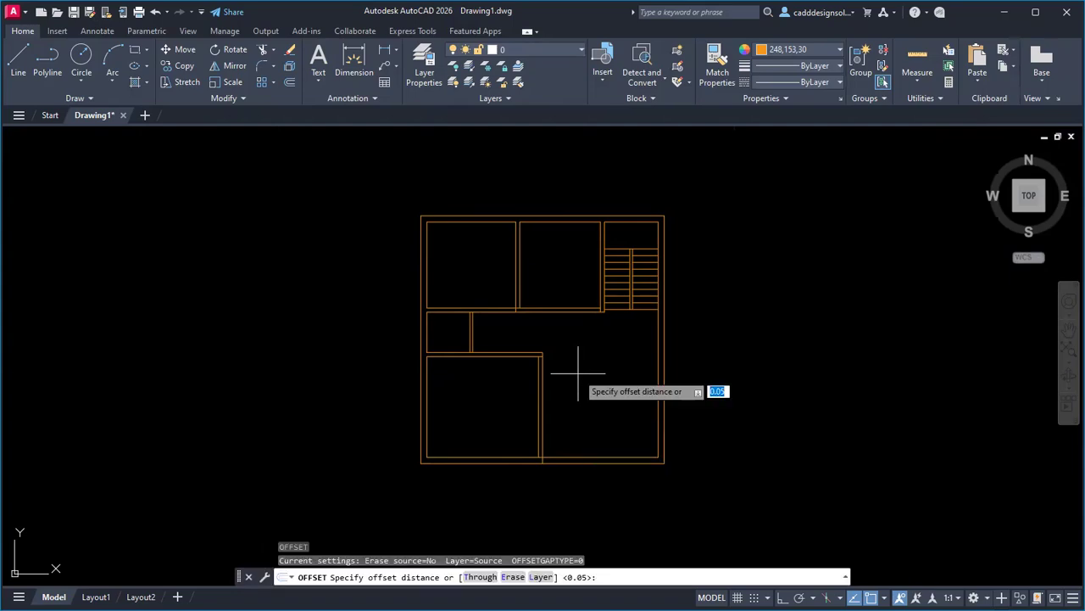
{"action": "type", "text": "1.2"}
{"action": "key", "text": "Return"}
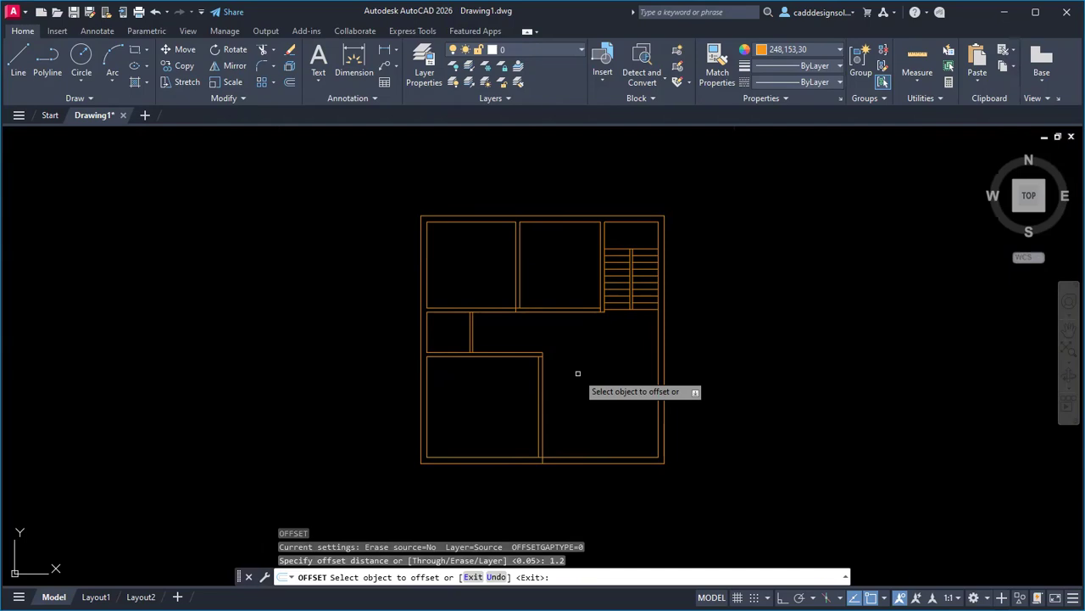
{"action": "left_click", "coordinate": [543, 431]}
{"action": "left_click", "coordinate": [601, 433]}
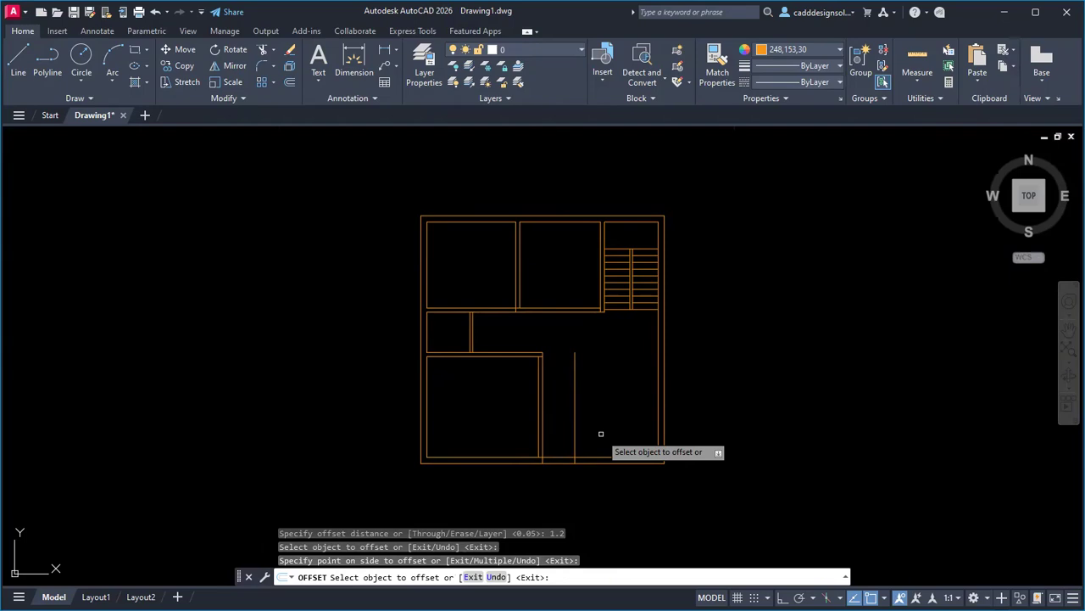
{"action": "key", "text": "Escape"}
Trim the bottom outer wall between the guides, opening the 1.2-wide main door.
{"action": "type", "text": "tr"}
{"action": "key", "text": "Return"}
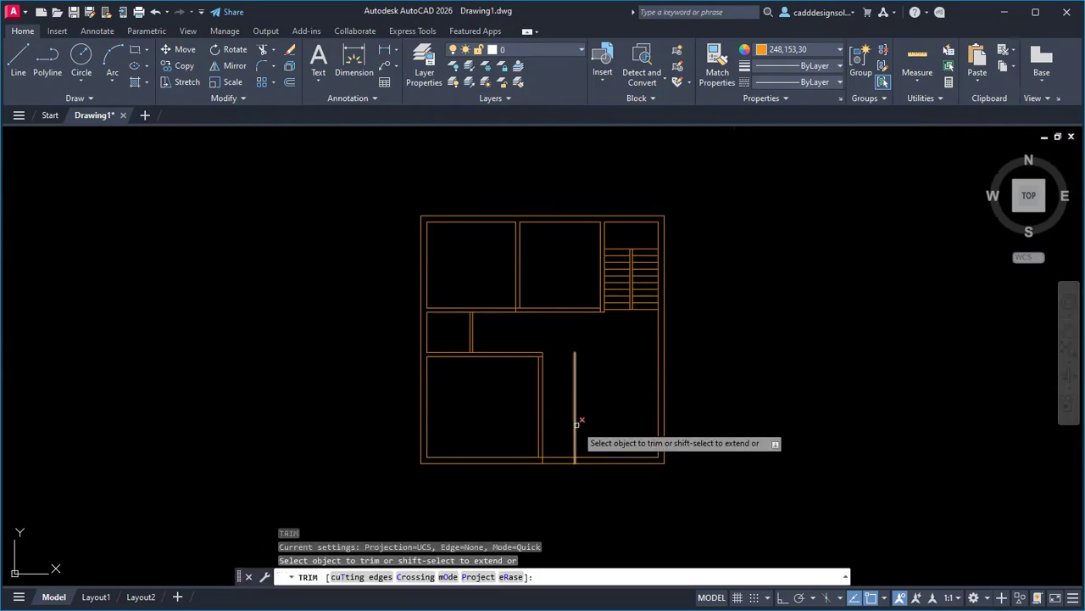
{"action": "left_click", "coordinate": [567, 441]}
{"action": "left_click", "coordinate": [566, 482]}
{"action": "left_click", "coordinate": [575, 446]}
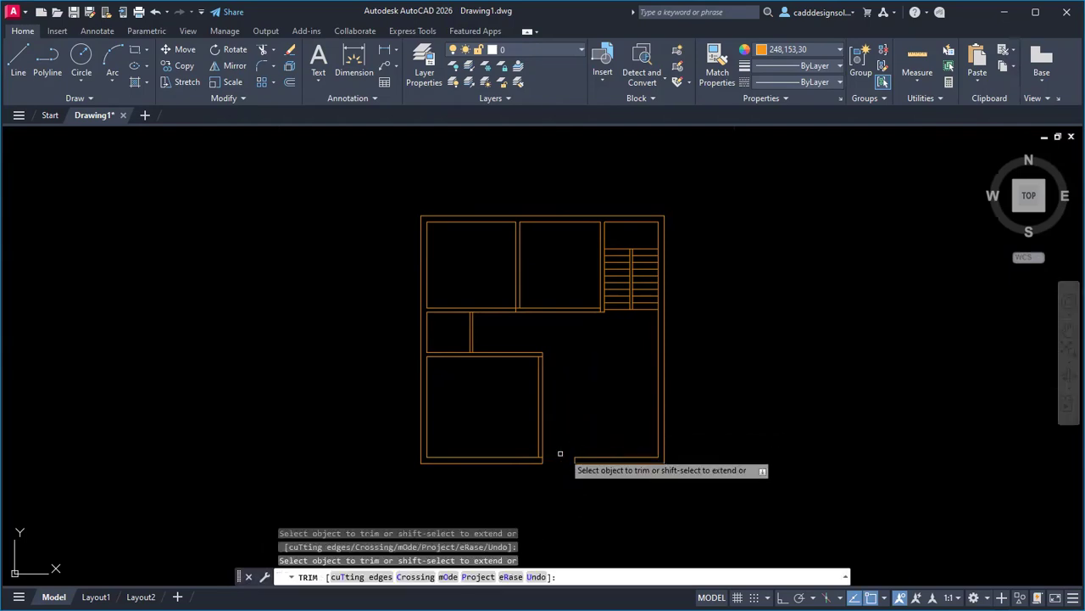
{"action": "scroll", "coordinate": [542, 458], "scroll_direction": "up", "scroll_amount": 5}
{"action": "scroll", "coordinate": [543, 457], "scroll_direction": "up", "scroll_amount": 4}
{"action": "left_click", "coordinate": [544, 447]}
{"action": "left_click", "coordinate": [537, 390]}
{"action": "scroll", "coordinate": [535, 473], "scroll_direction": "down", "scroll_amount": 12}
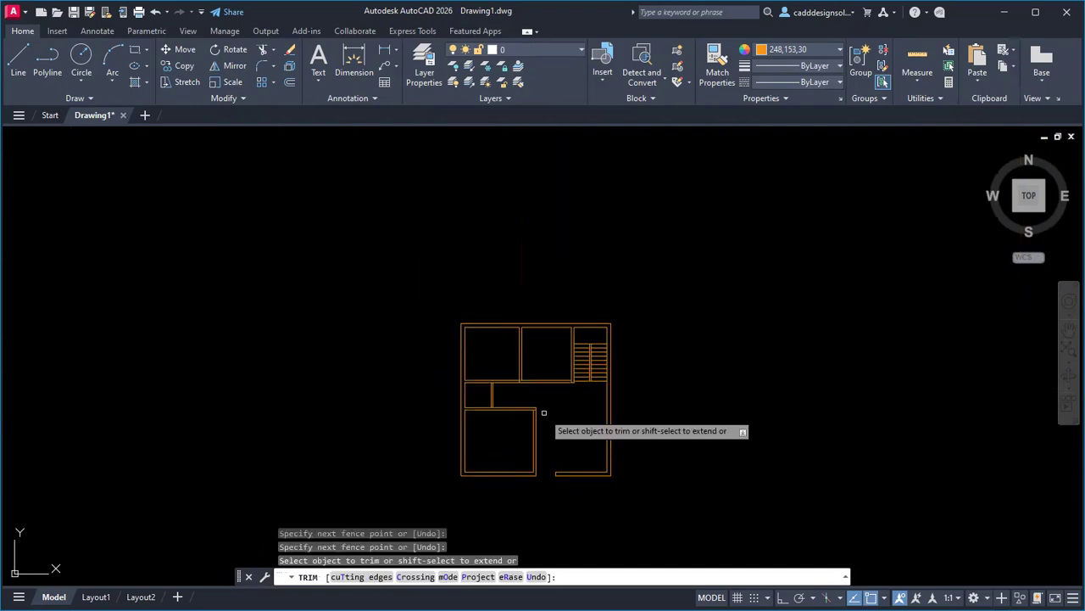
{"action": "scroll", "coordinate": [543, 412], "scroll_direction": "up", "scroll_amount": 4}
{"action": "key", "text": "Escape"}
{"action": "key", "text": "Escape"}
{"action": "key", "text": "Escape"}
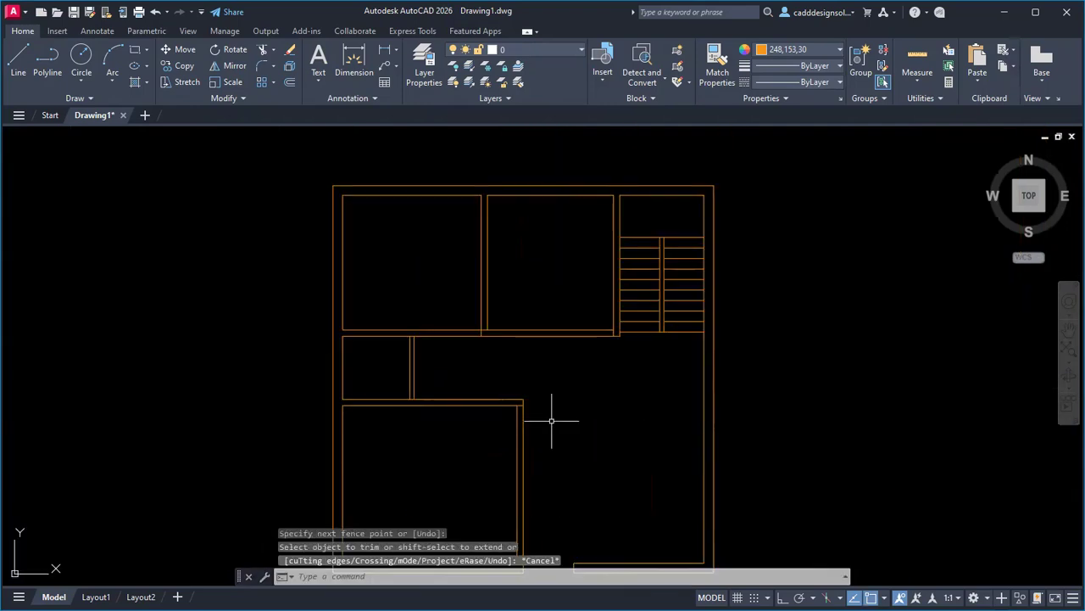
{"action": "type", "text": "O"}
{"action": "key", "text": "Return"}
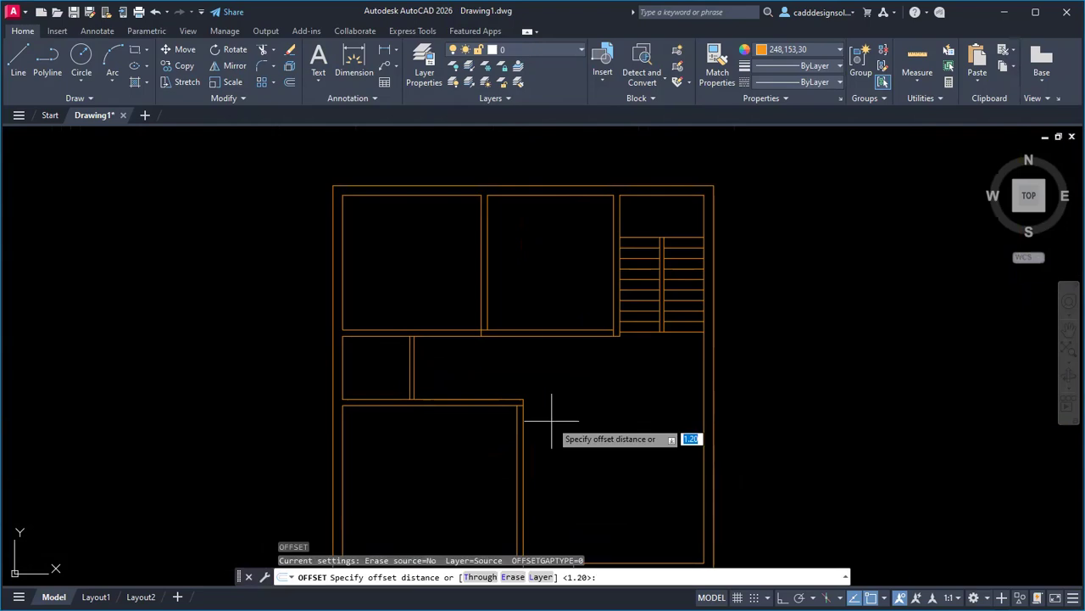
Offset the kitchen's top line and both bedrooms' right walls inward by 1.
{"action": "type", "text": "1"}
{"action": "key", "text": "Return"}
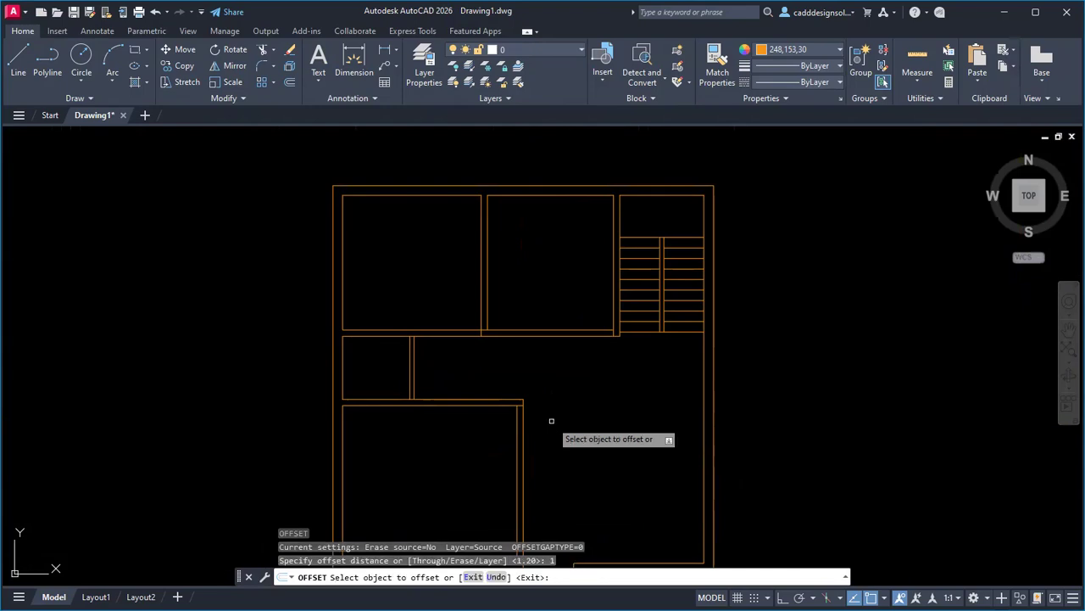
{"action": "left_click", "coordinate": [486, 407]}
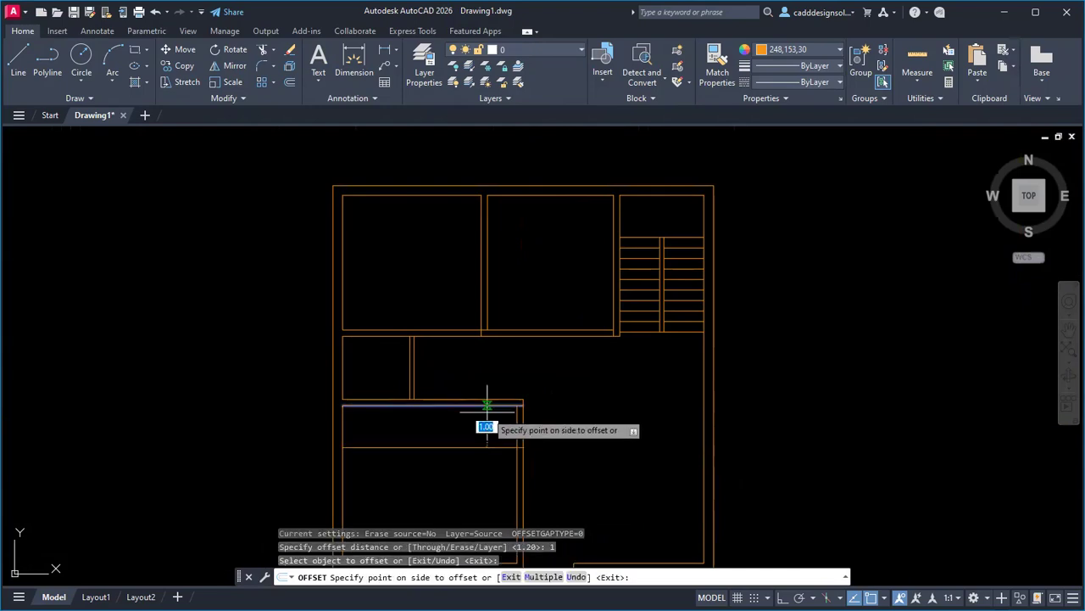
{"action": "left_click", "coordinate": [483, 484]}
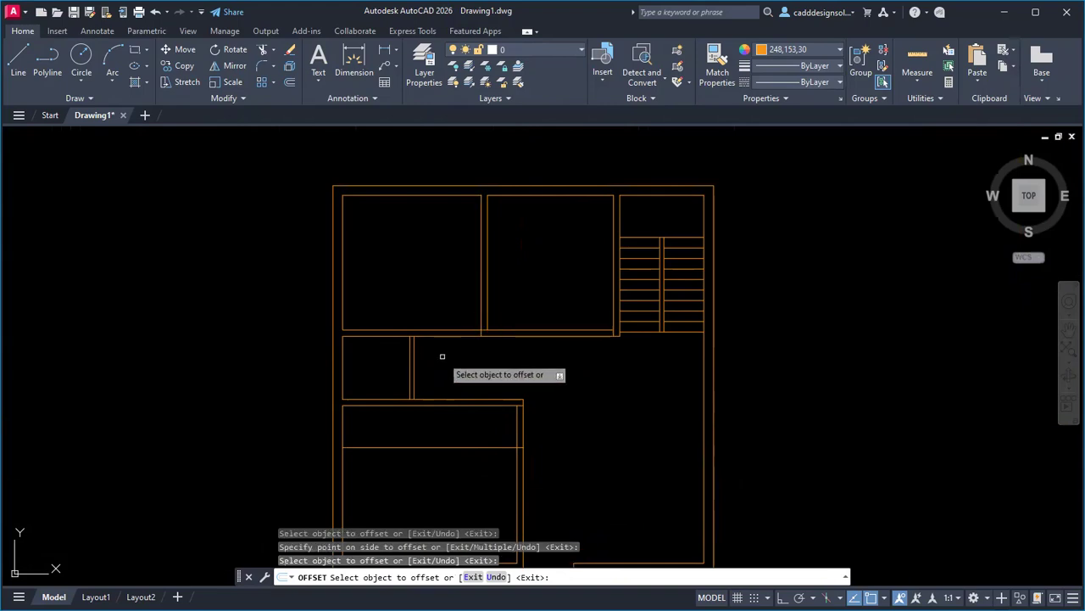
{"action": "left_click", "coordinate": [480, 317]}
{"action": "left_click", "coordinate": [459, 356]}
{"action": "left_click", "coordinate": [613, 320]}
{"action": "left_click", "coordinate": [560, 349]}
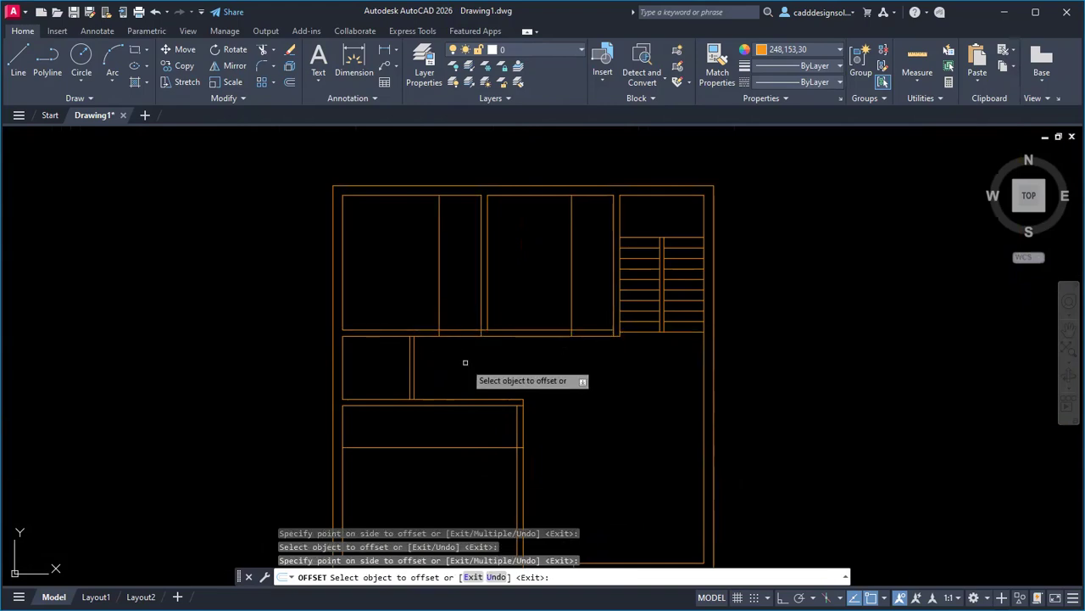
Offset the wall beneath the bedrooms 0.80 downward.
{"action": "left_click", "coordinate": [395, 335]}
{"action": "type", "text": "0."}
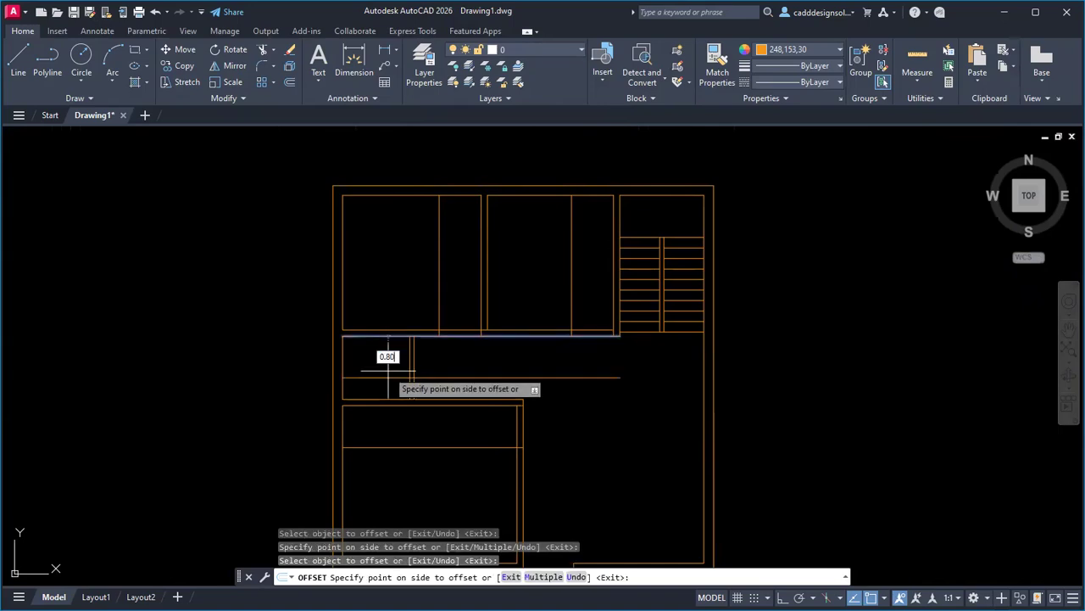
{"action": "type", "text": "80"}
{"action": "key", "text": "Return"}
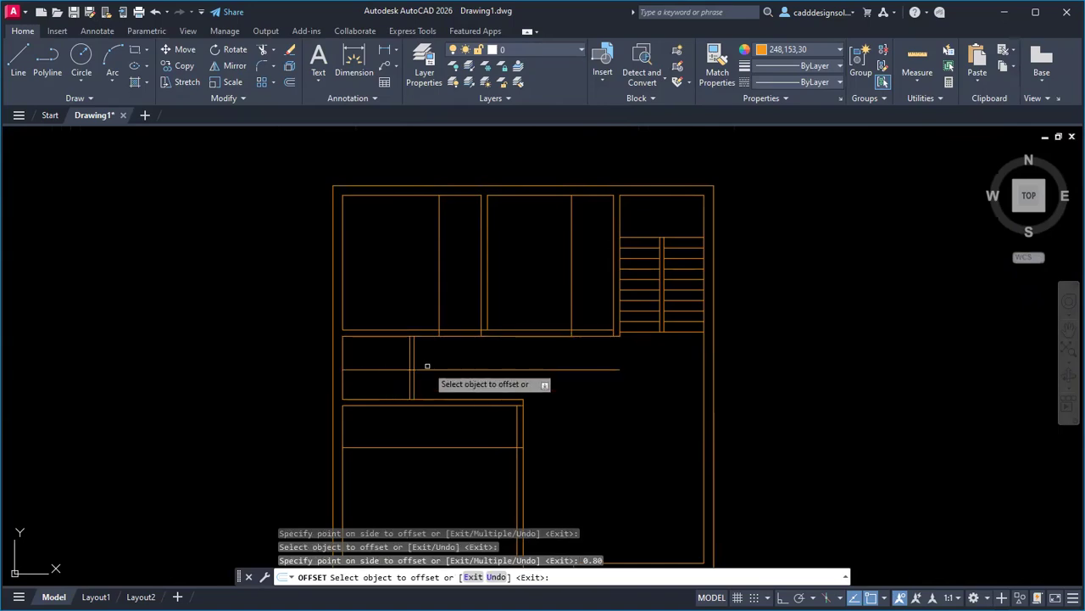
{"action": "key", "text": "Escape"}
Trim the bedroom wall between the door guides and remove the leftover vertical guide line.
{"action": "type", "text": "tr"}
{"action": "key", "text": "Return"}
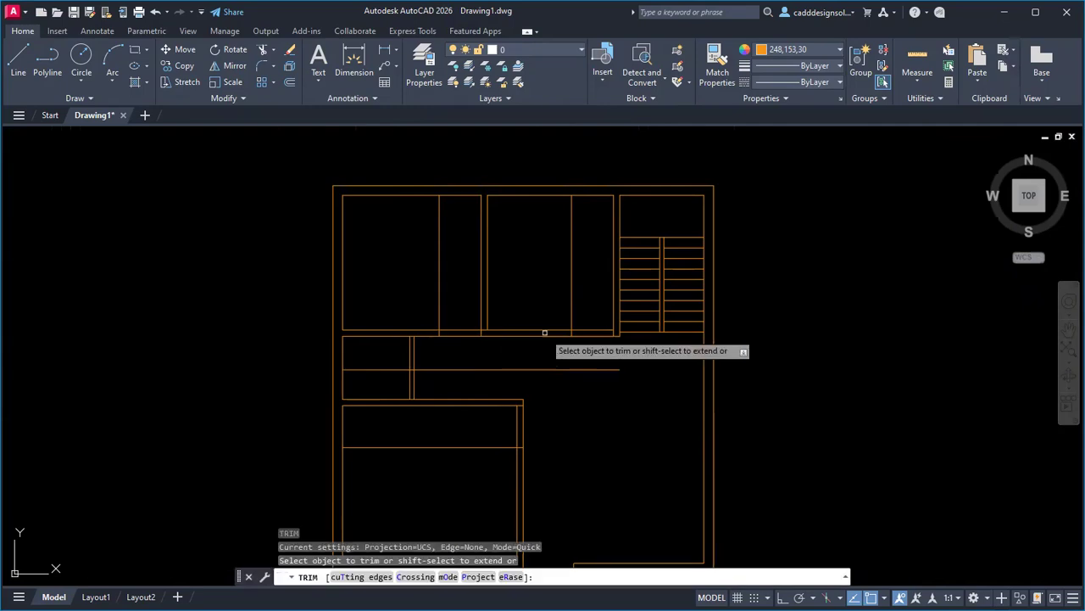
{"action": "left_click", "coordinate": [589, 344]}
{"action": "left_click", "coordinate": [588, 306]}
{"action": "left_click", "coordinate": [559, 308]}
{"action": "left_click", "coordinate": [589, 308]}
{"action": "scroll", "coordinate": [482, 327], "scroll_direction": "up", "scroll_amount": 2}
{"action": "scroll", "coordinate": [480, 322], "scroll_direction": "up", "scroll_amount": 2}
Trim the faint guide line, the verticals above the wall, the left wall segment and the horizontal line.
{"action": "left_click", "coordinate": [287, 285]}
{"action": "scroll", "coordinate": [331, 282], "scroll_direction": "down", "scroll_amount": 1}
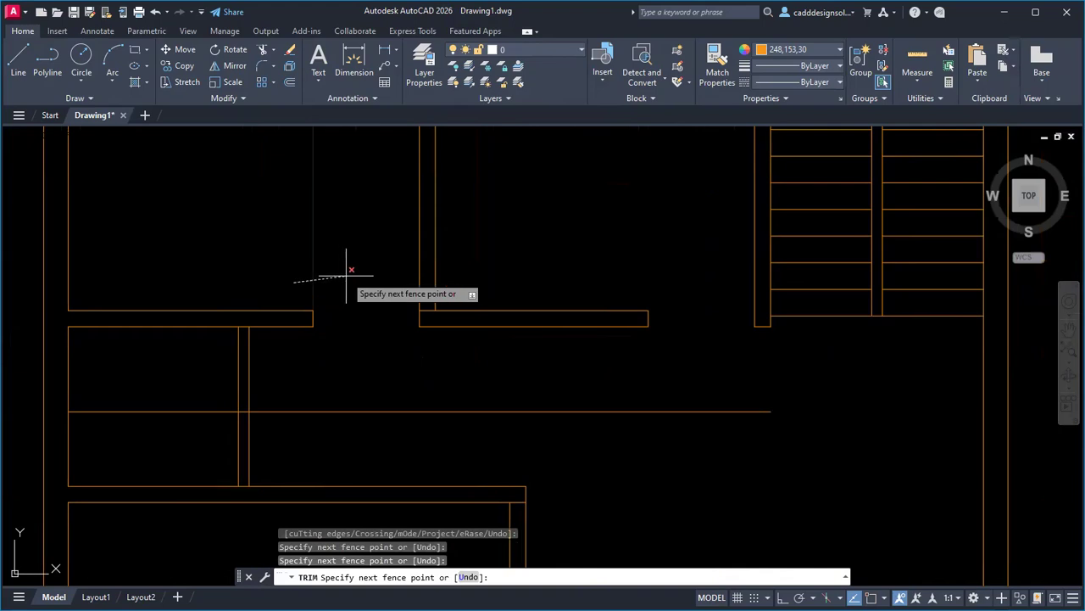
{"action": "left_click", "coordinate": [346, 276]}
{"action": "left_click", "coordinate": [273, 370]}
{"action": "left_click", "coordinate": [190, 378]}
{"action": "left_click", "coordinate": [188, 384]}
{"action": "left_click", "coordinate": [182, 428]}
{"action": "left_click", "coordinate": [303, 391]}
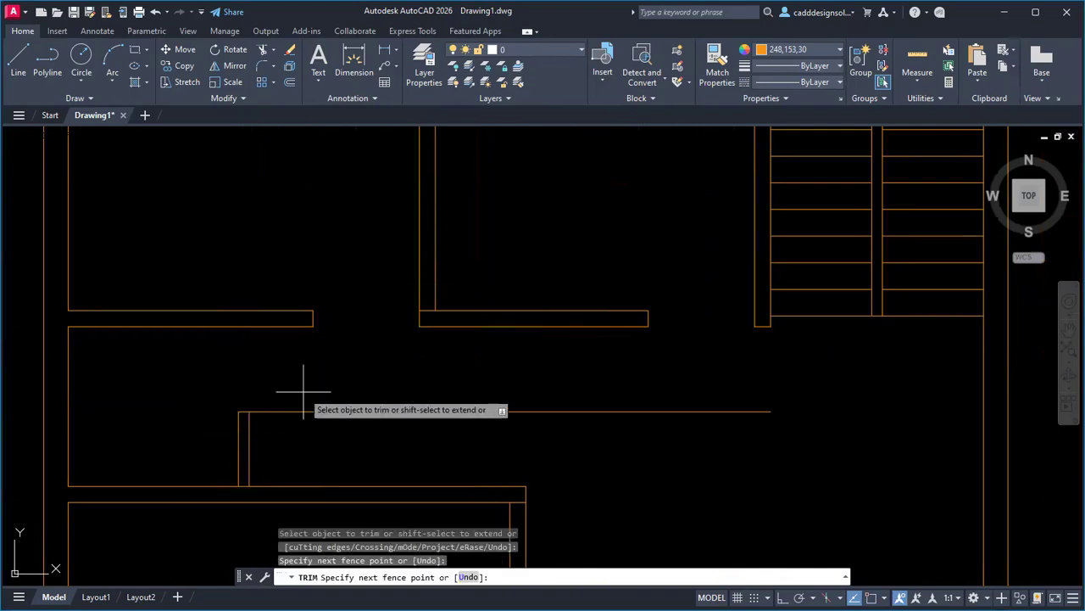
{"action": "left_click", "coordinate": [326, 446]}
{"action": "key", "text": "Return"}
Fence-trim the lower line and cut the opening through the wall line.
{"action": "middle_click_drag", "start_coordinate": [328, 448], "coordinate": [343, 351]}
{"action": "left_click", "coordinate": [376, 486]}
{"action": "left_click", "coordinate": [361, 522]}
{"action": "key", "text": "Return"}
{"action": "scroll", "coordinate": [572, 453], "scroll_direction": "down", "scroll_amount": 5}
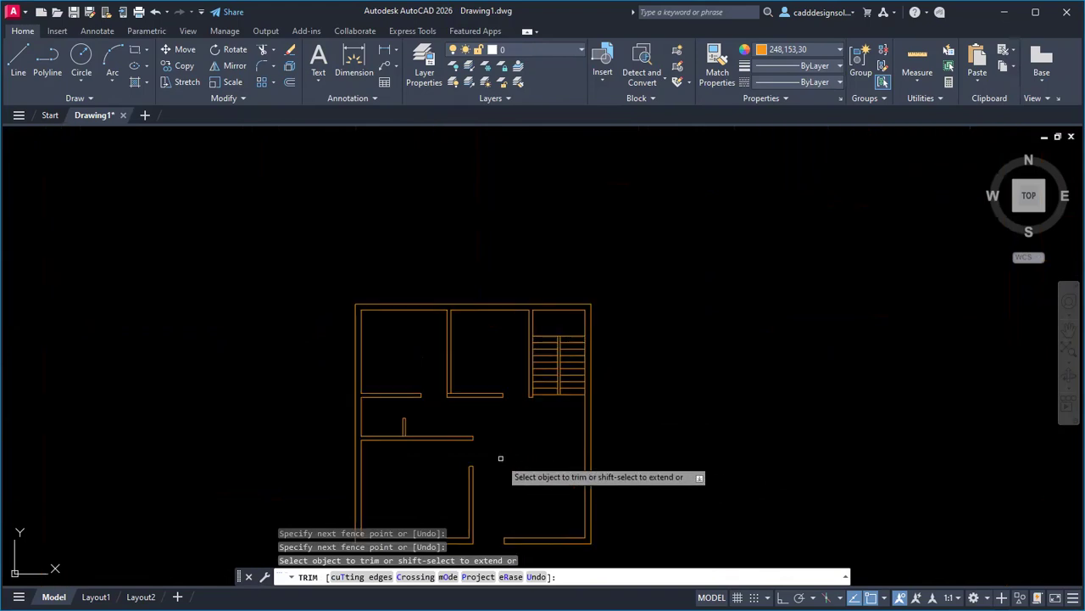
{"action": "scroll", "coordinate": [465, 339], "scroll_direction": "up", "scroll_amount": 5}
{"action": "scroll", "coordinate": [458, 337], "scroll_direction": "up", "scroll_amount": 3}
{"action": "left_click", "coordinate": [474, 333]}
{"action": "left_click", "coordinate": [475, 283]}
{"action": "key", "text": "Return"}
Trim the kitchen wall between the two verticals, then exit the trim command.
{"action": "scroll", "coordinate": [500, 424], "scroll_direction": "down", "scroll_amount": 5}
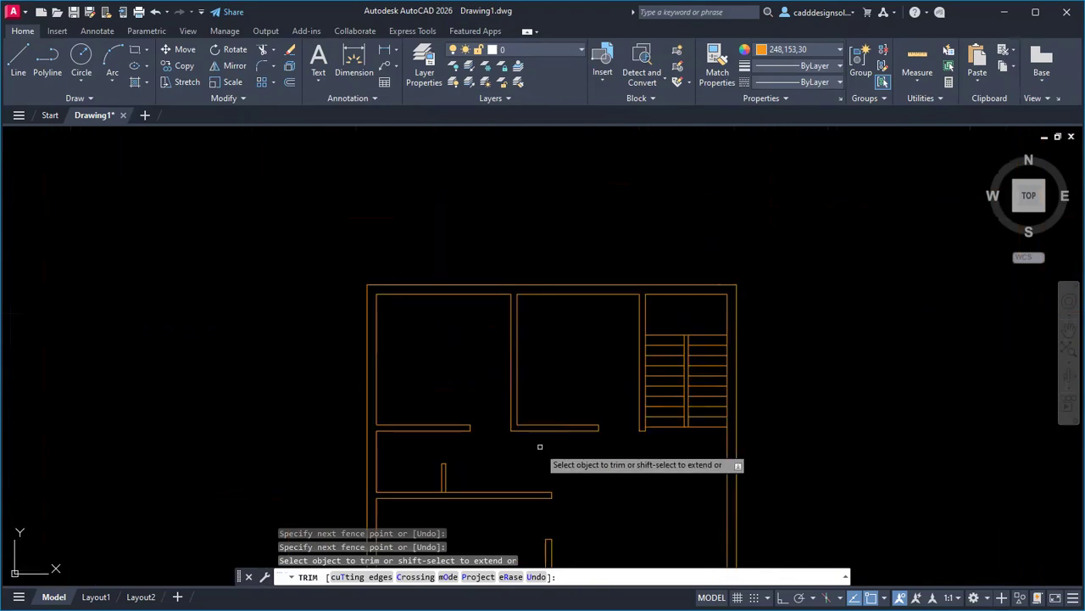
{"action": "scroll", "coordinate": [458, 394], "scroll_direction": "up", "scroll_amount": 5}
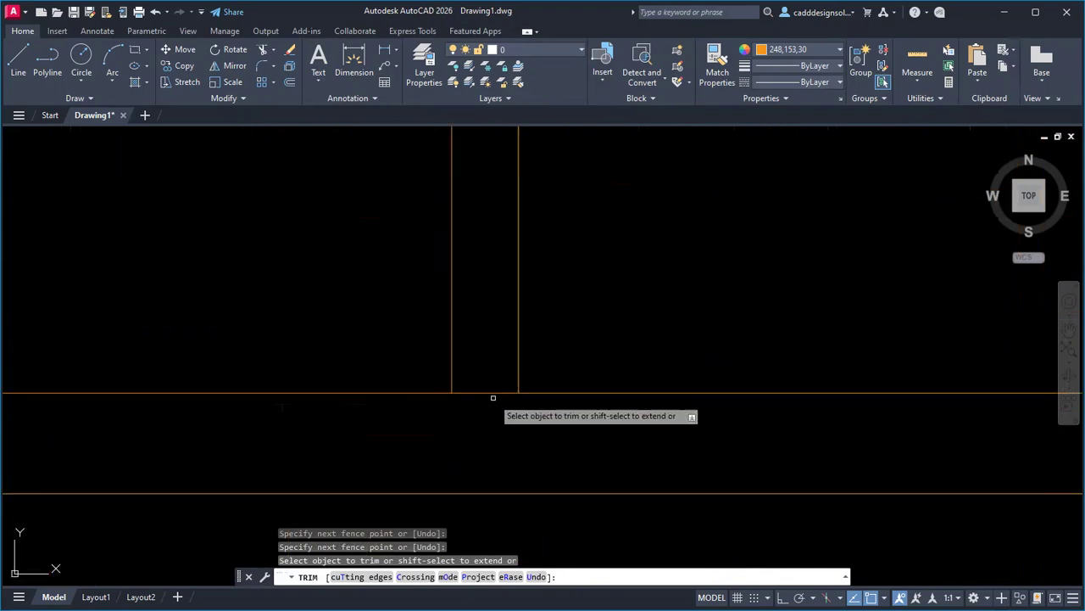
{"action": "left_click", "coordinate": [492, 398]}
{"action": "left_click", "coordinate": [497, 359]}
{"action": "key", "text": "Return"}
{"action": "scroll", "coordinate": [471, 445], "scroll_direction": "down", "scroll_amount": 5}
{"action": "scroll", "coordinate": [576, 424], "scroll_direction": "up", "scroll_amount": 5}
{"action": "key", "text": "Escape"}
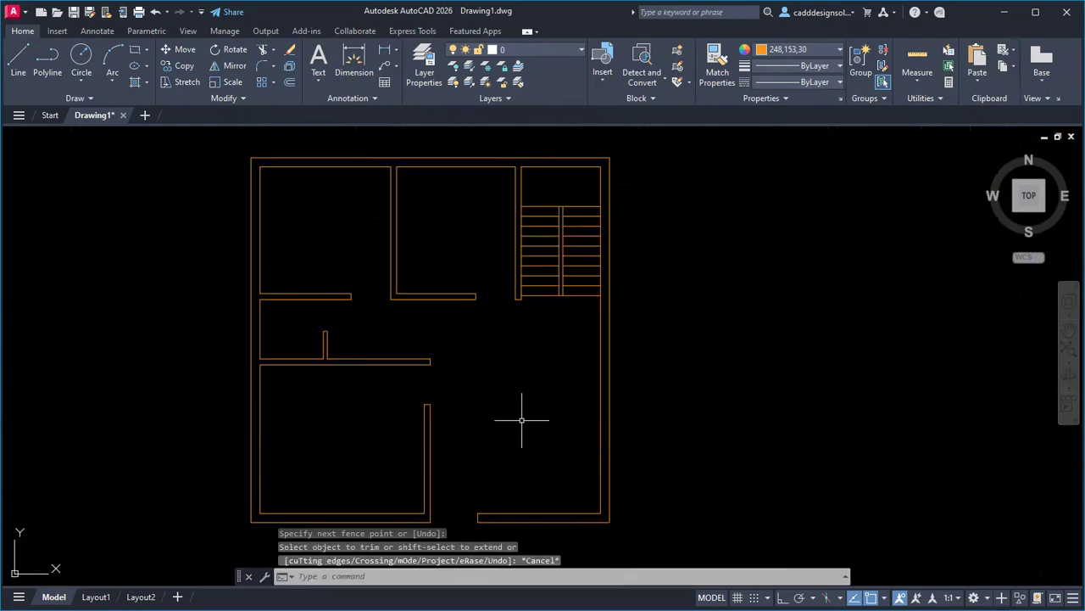
{"action": "key", "text": "Escape"}
{"action": "key", "text": "Escape"}
{"action": "key", "text": "Escape"}
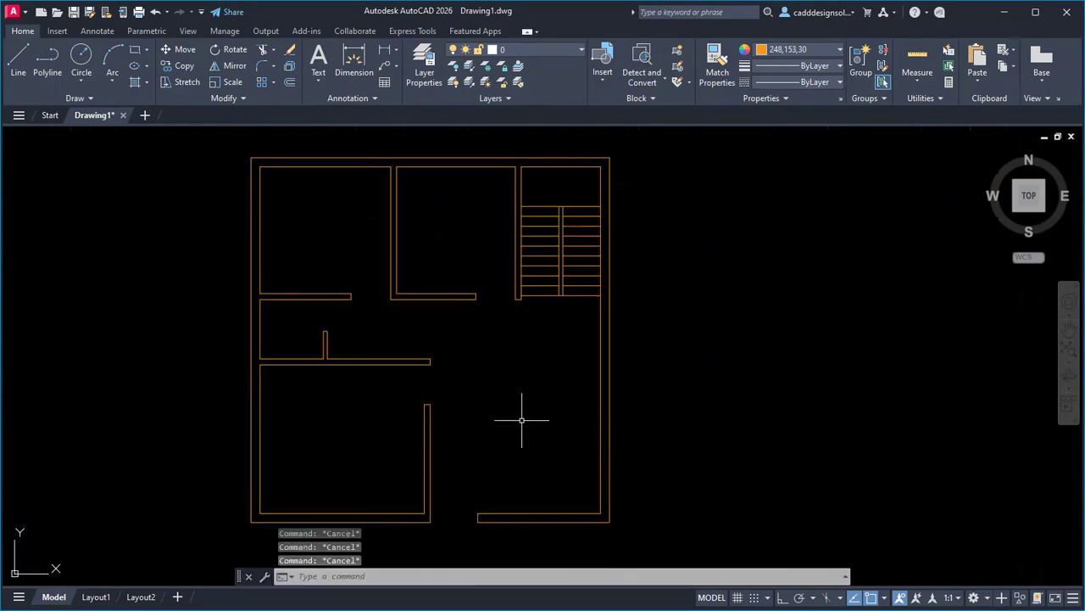
Make Yellow the current colour and draw a closing line across the bottom wall opening.
{"action": "left_click", "coordinate": [782, 54]}
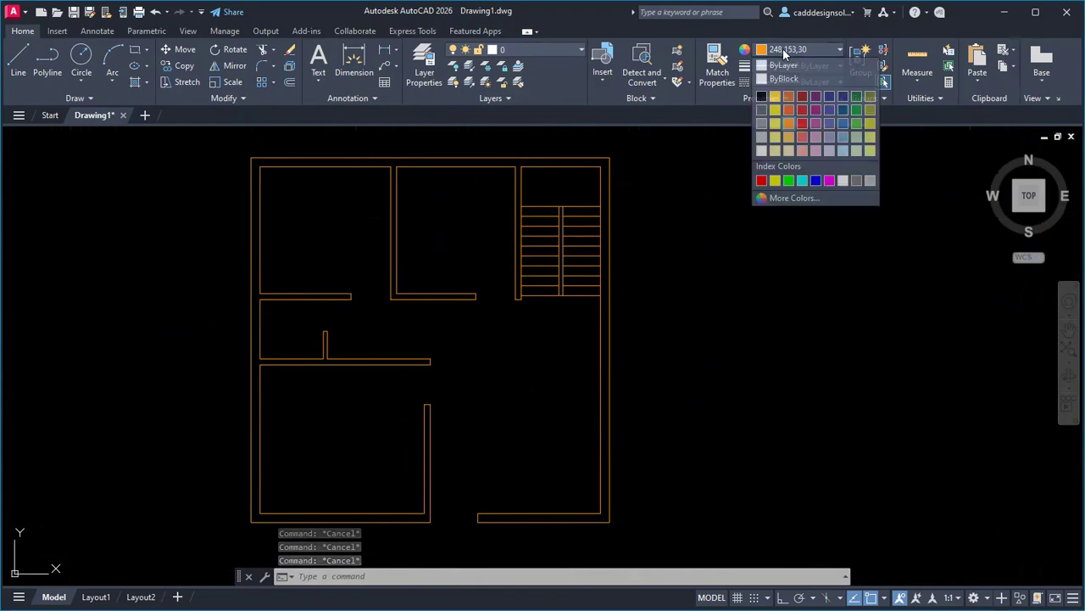
{"action": "left_click", "coordinate": [775, 181]}
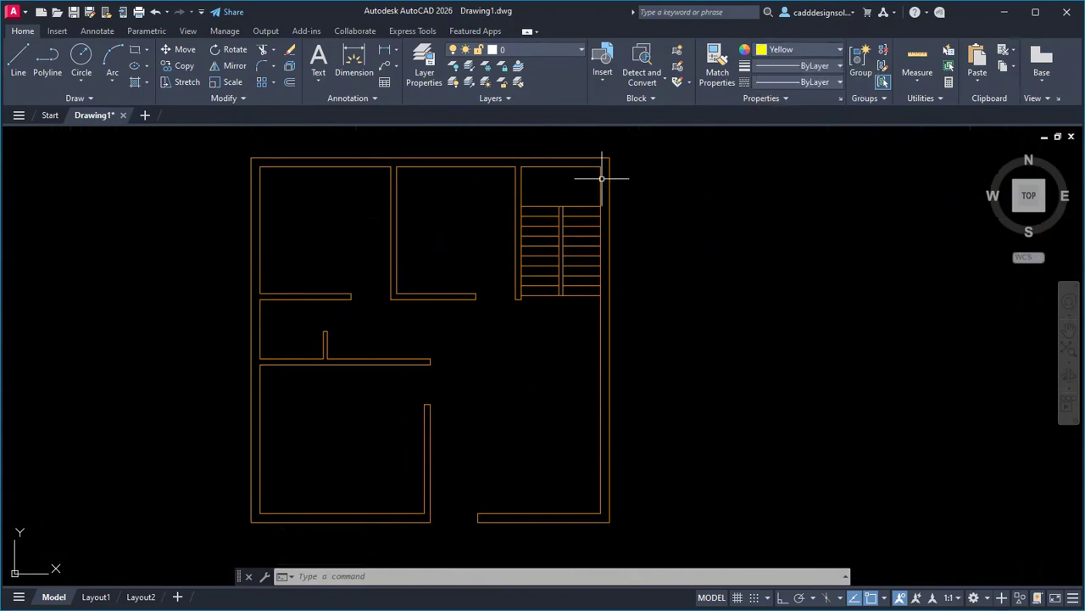
{"action": "left_click", "coordinate": [18, 64]}
{"action": "scroll", "coordinate": [475, 496], "scroll_direction": "up", "scroll_amount": 8}
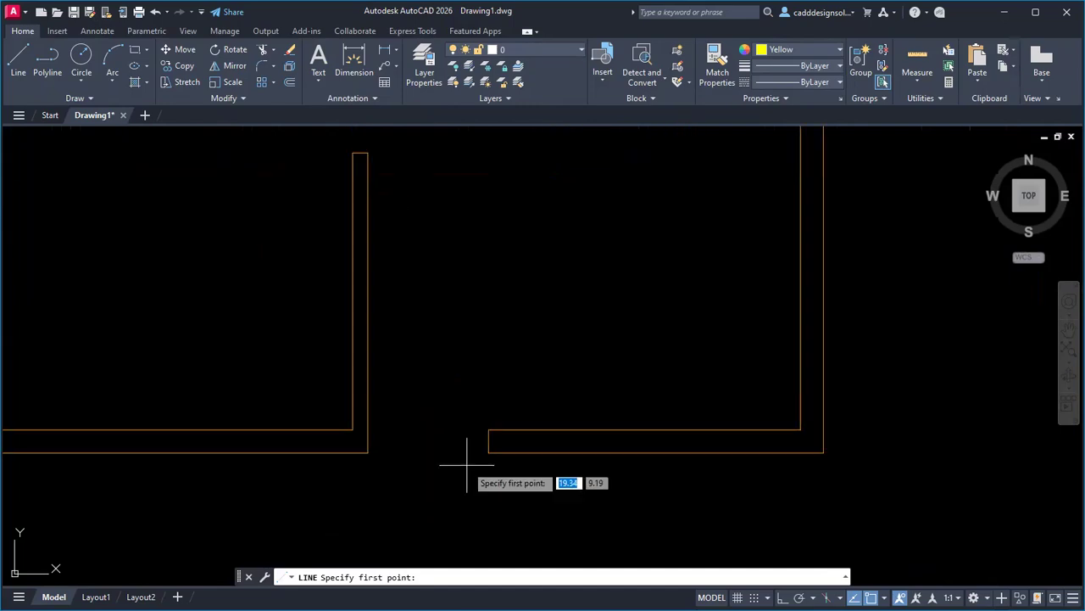
{"action": "left_click", "coordinate": [488, 452]}
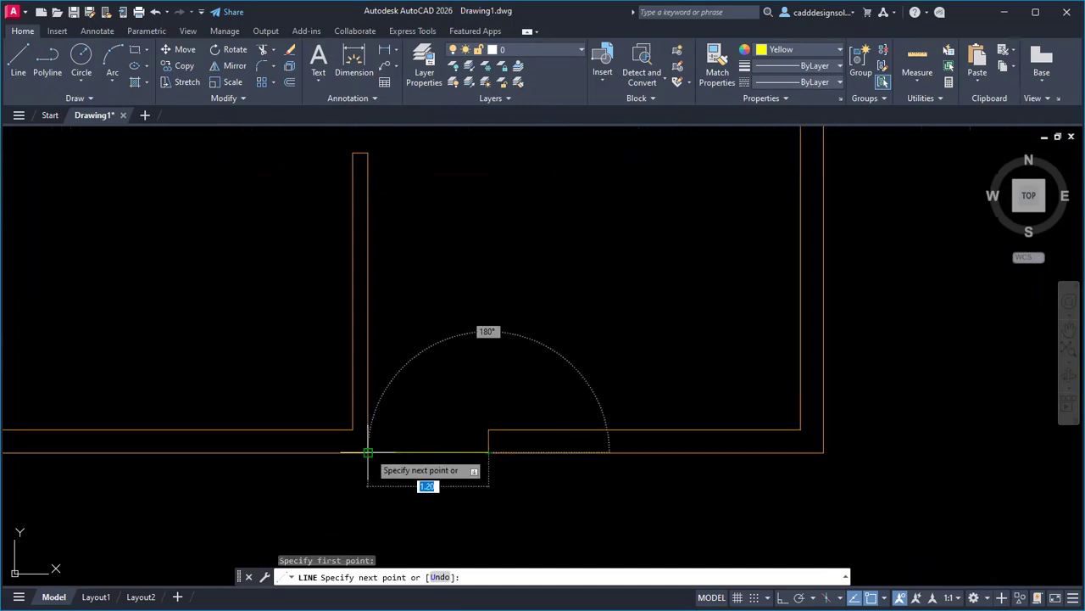
{"action": "left_click", "coordinate": [368, 452]}
{"action": "key", "text": "Escape"}
{"action": "scroll", "coordinate": [422, 490], "scroll_direction": "down", "scroll_amount": 2}
Draw a closing line across the kitchen opening up to the wall above.
{"action": "key", "text": "Return"}
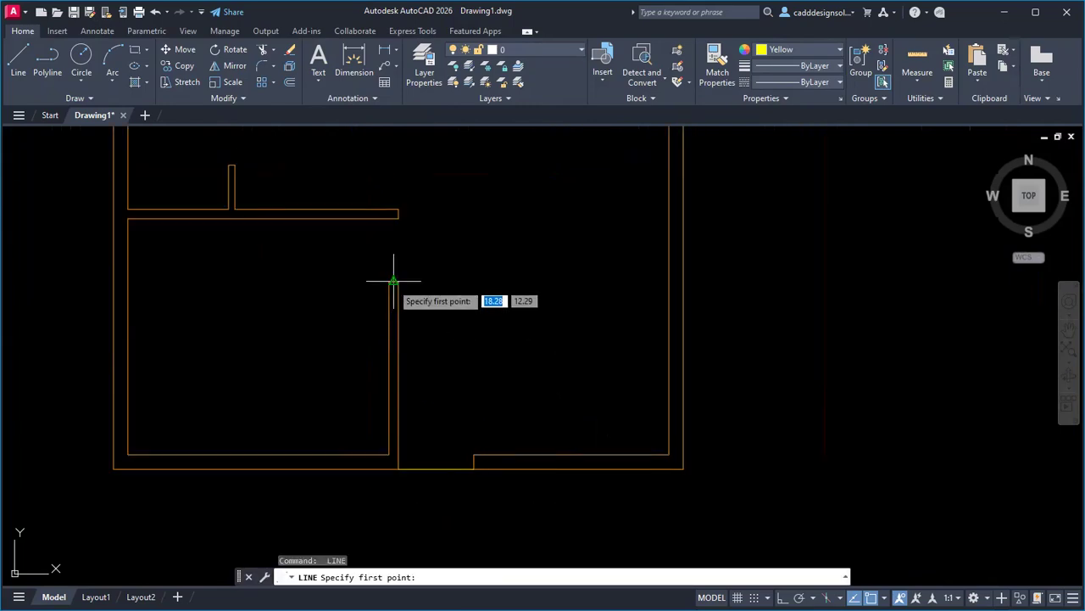
{"action": "left_click", "coordinate": [393, 280]}
{"action": "left_click", "coordinate": [393, 218]}
{"action": "key", "text": "Escape"}
{"action": "scroll", "coordinate": [509, 365], "scroll_direction": "down", "scroll_amount": 3}
{"action": "scroll", "coordinate": [509, 335], "scroll_direction": "up", "scroll_amount": 2}
Draw closing lines across the bedroom opening and the toilet opening.
{"action": "key", "text": "Return"}
{"action": "scroll", "coordinate": [329, 312], "scroll_direction": "up", "scroll_amount": 4}
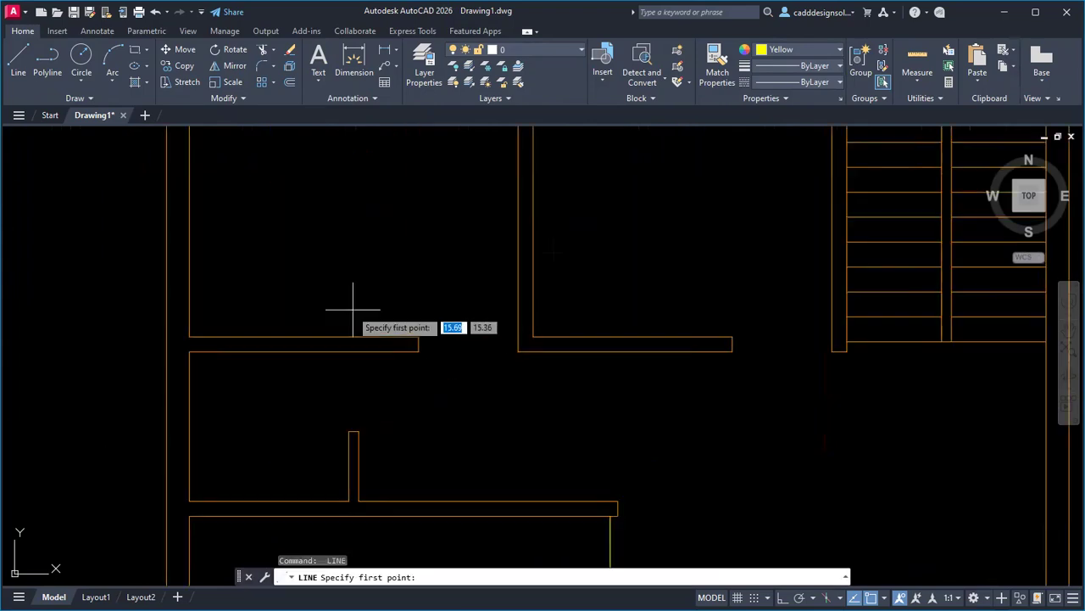
{"action": "left_click", "coordinate": [418, 343]}
{"action": "left_click", "coordinate": [520, 344]}
{"action": "key", "text": "Return"}
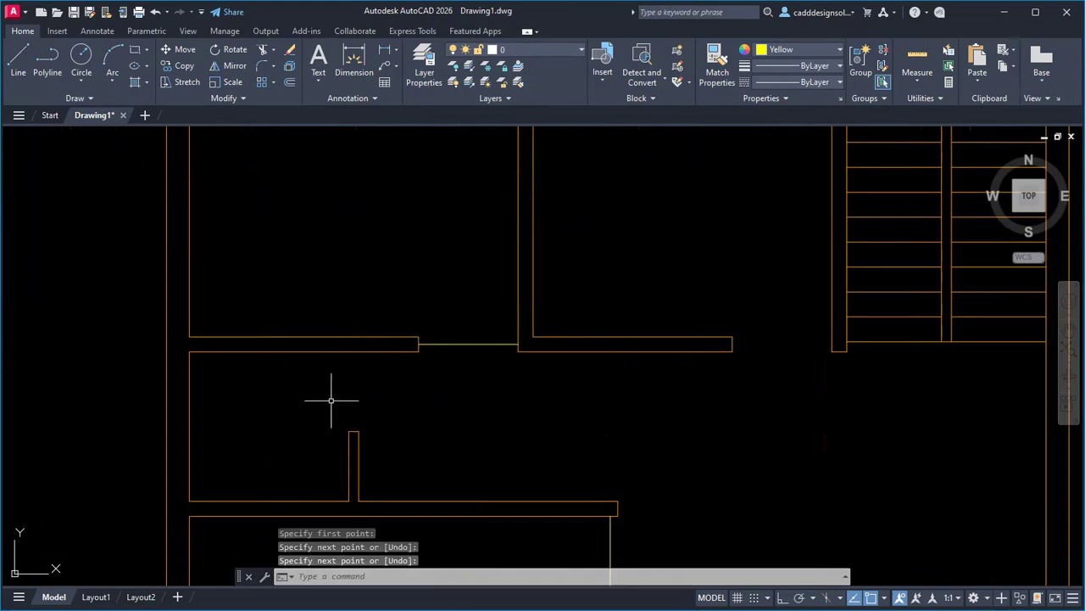
{"action": "key", "text": "Return"}
{"action": "left_click", "coordinate": [354, 430]}
{"action": "left_click", "coordinate": [354, 351]}
{"action": "key", "text": "Return"}
{"action": "key", "text": "Return"}
Close the second bedroom's opening at the stair wall and show the whole plan.
{"action": "left_click", "coordinate": [733, 343]}
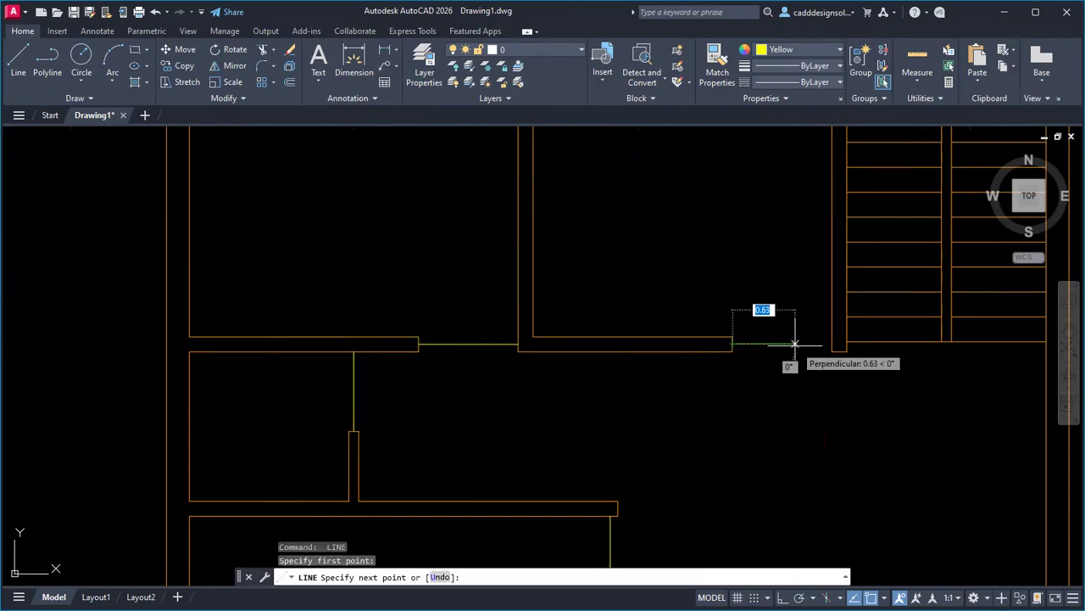
{"action": "left_click", "coordinate": [834, 344]}
{"action": "key", "text": "Escape"}
{"action": "scroll", "coordinate": [565, 394], "scroll_direction": "down", "scroll_amount": 4}
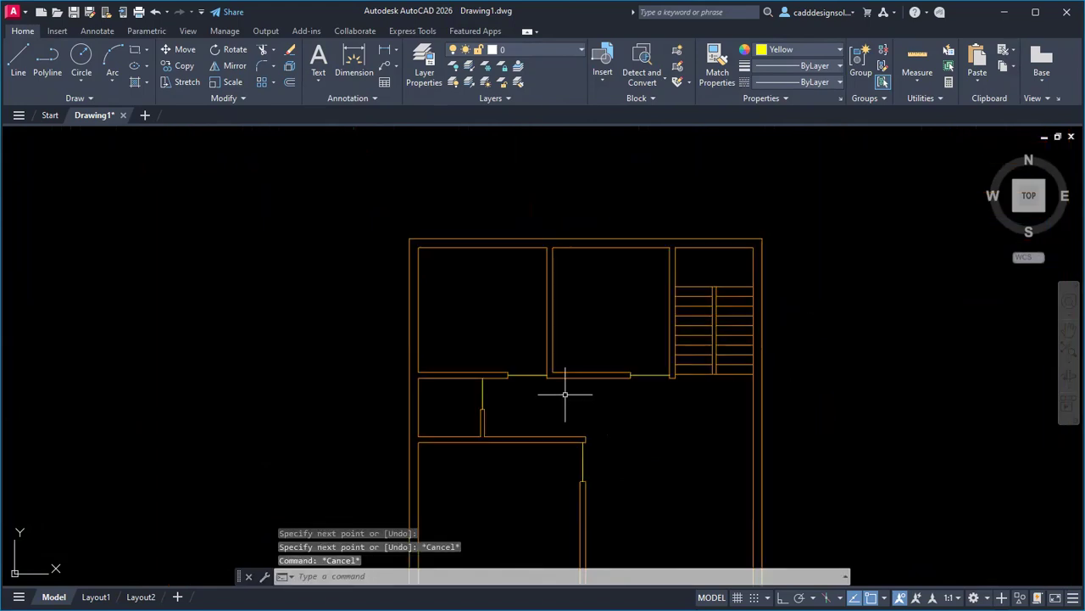
{"action": "mouse_move", "coordinate": [626, 424]}
{"action": "middle_mouse_down"}
{"action": "mouse_move", "coordinate": [487, 332]}
{"action": "mouse_move", "coordinate": [476, 344]}
{"action": "middle_mouse_up"}
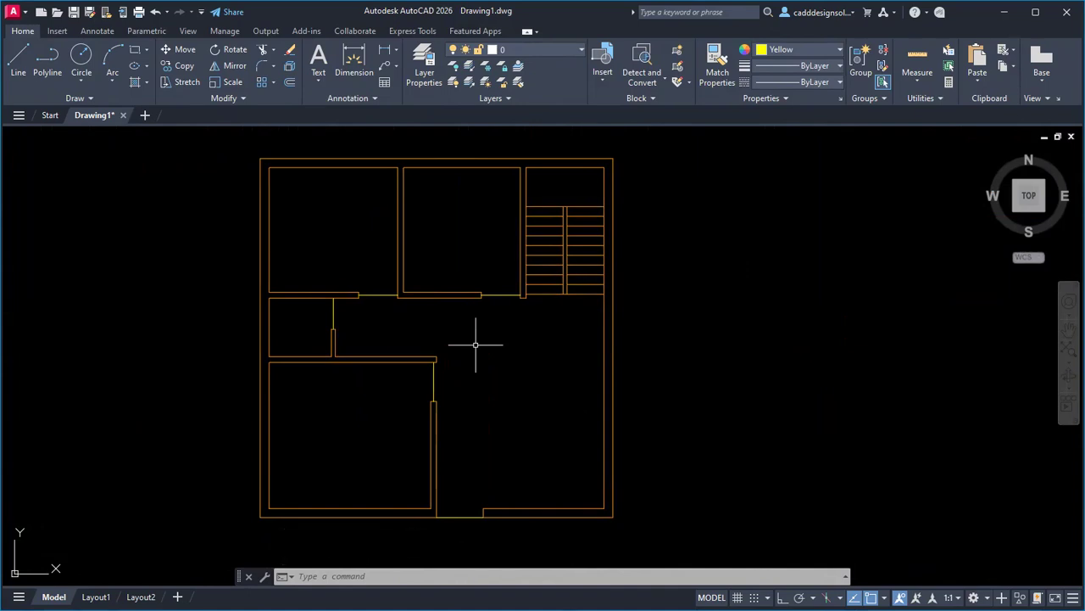
Compare the drawing against the reference plan PDF and reposition the plan.
{"action": "key", "text": "alt+Tab"}
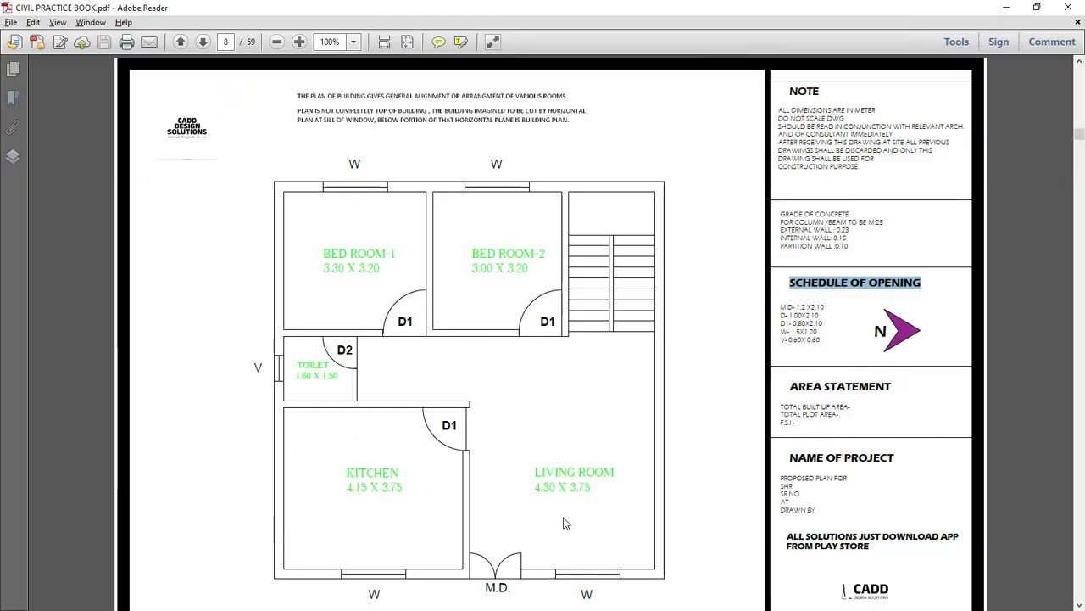
{"action": "key", "text": "alt+Tab"}
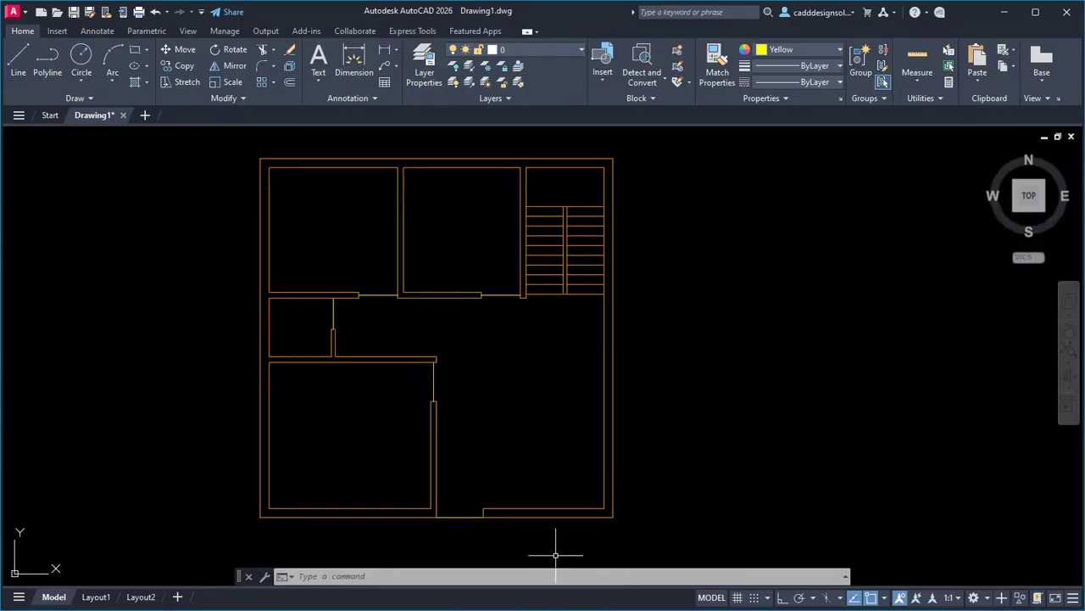
{"action": "middle_click_drag", "start_coordinate": [536, 480], "coordinate": [507, 443]}
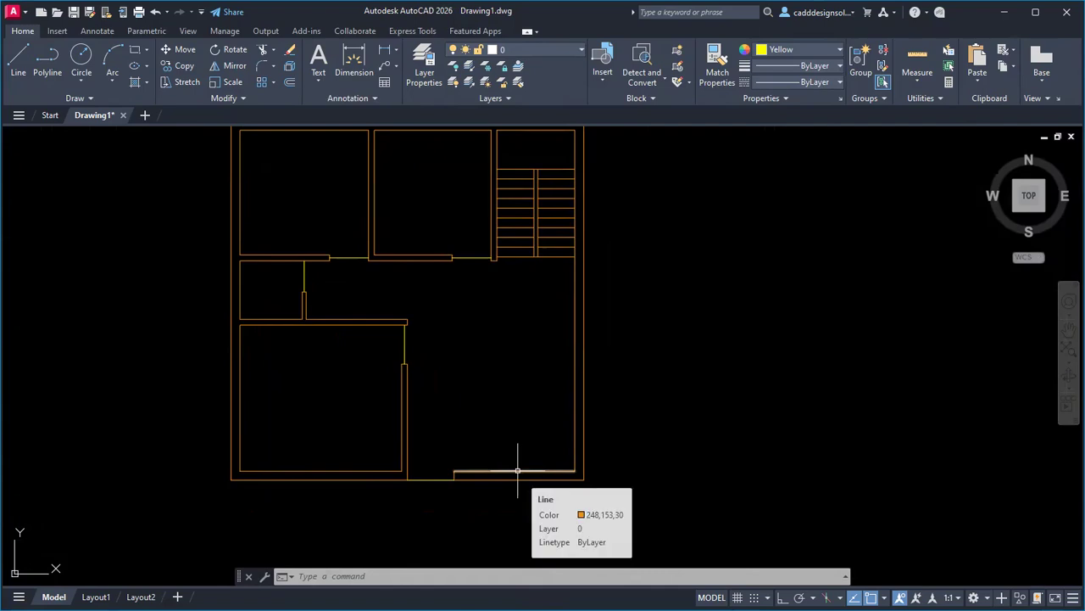
Draw a short Cyan line from the main entrance opening's midpoint to the outer wall edge.
{"action": "left_click", "coordinate": [785, 51]}
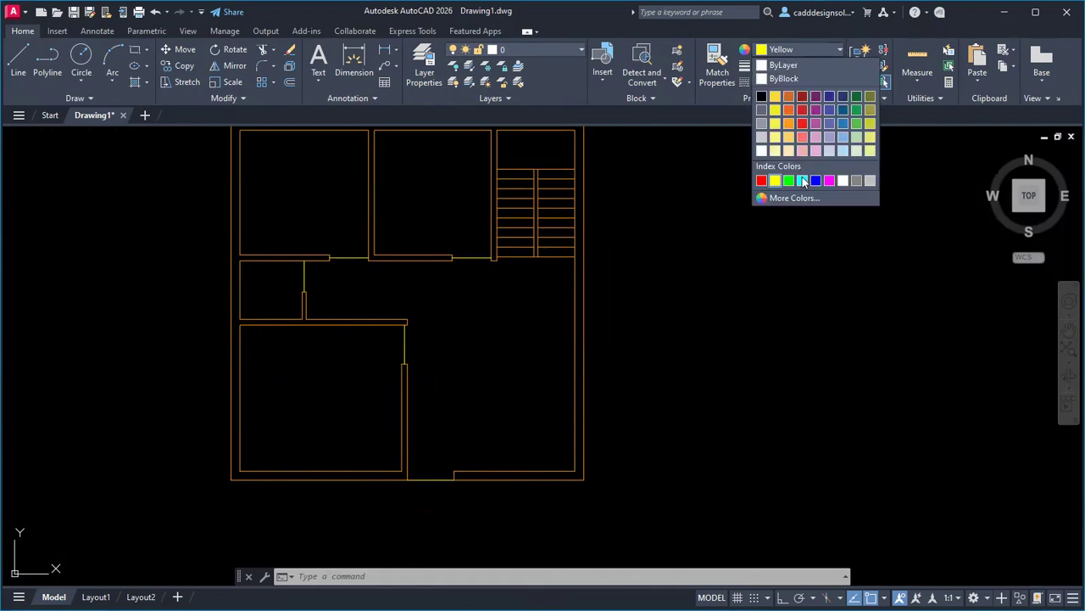
{"action": "left_click", "coordinate": [802, 180]}
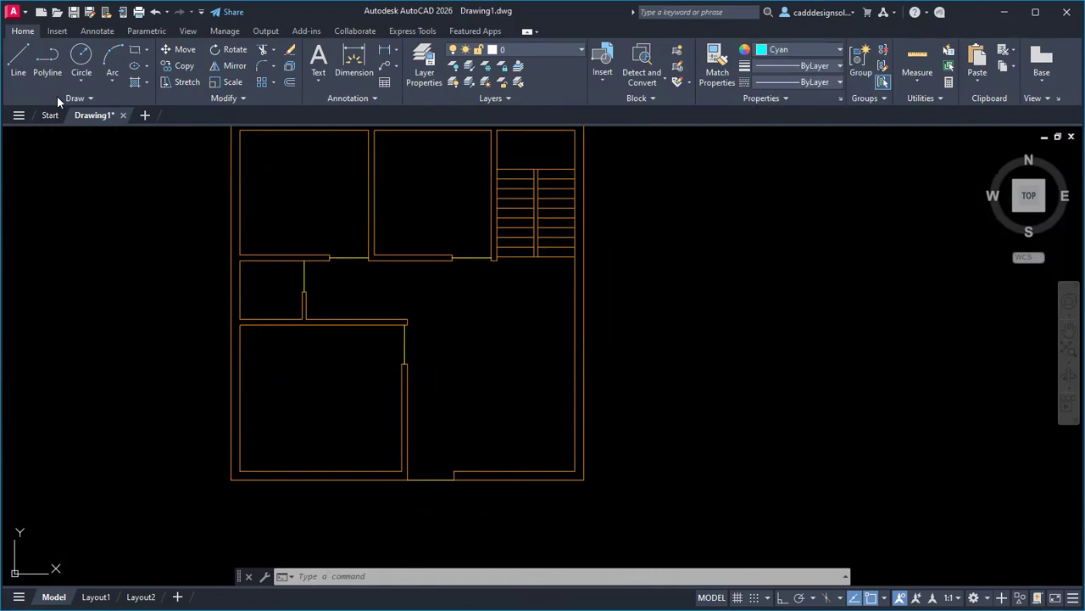
{"action": "left_click", "coordinate": [18, 61]}
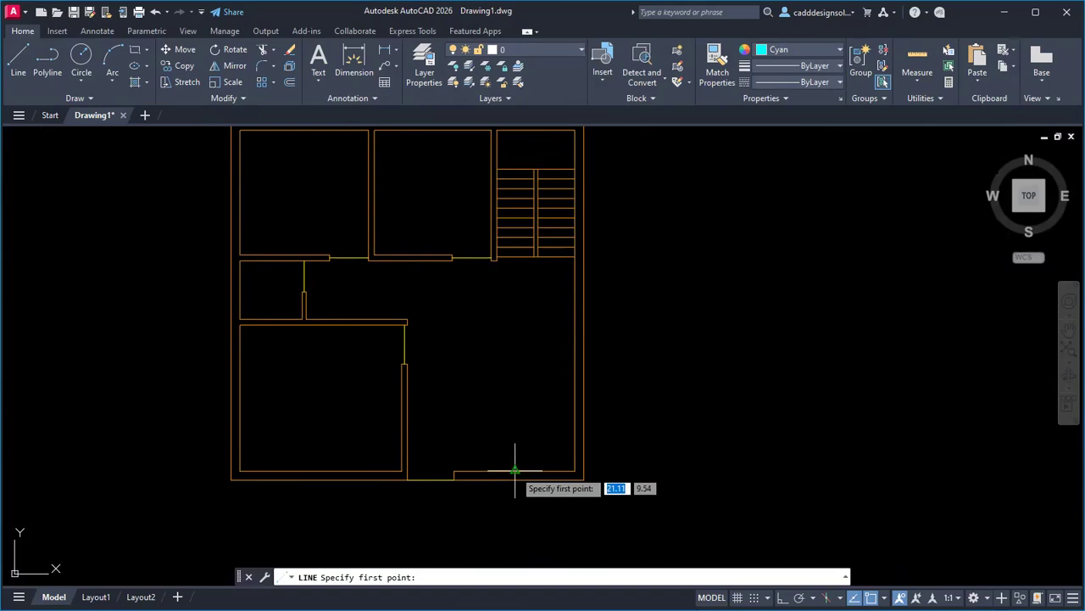
{"action": "scroll", "coordinate": [504, 442], "scroll_direction": "up", "scroll_amount": 2}
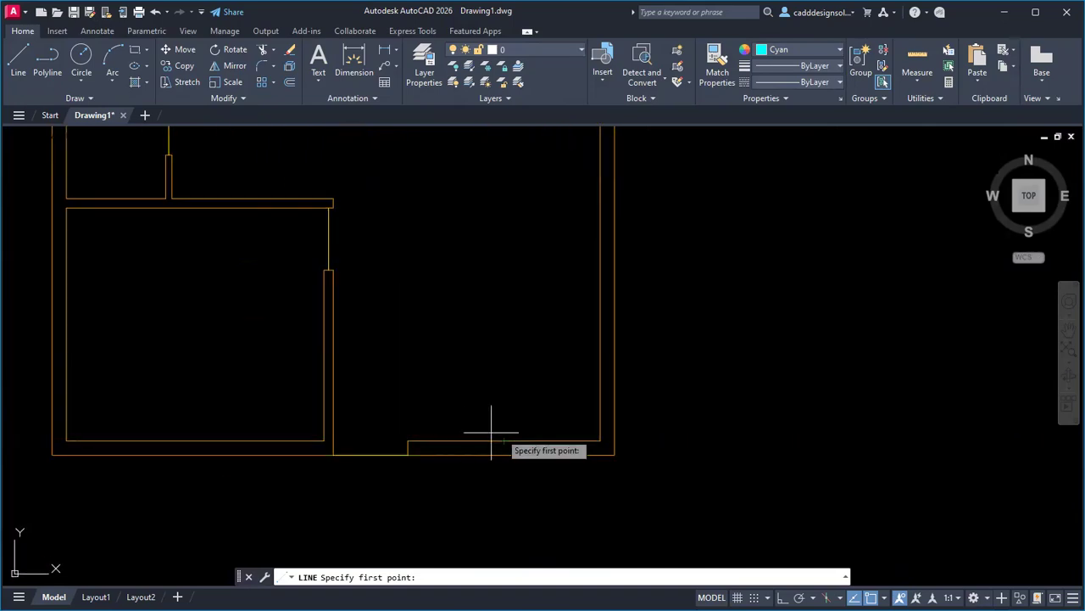
{"action": "scroll", "coordinate": [511, 439], "scroll_direction": "up", "scroll_amount": 3}
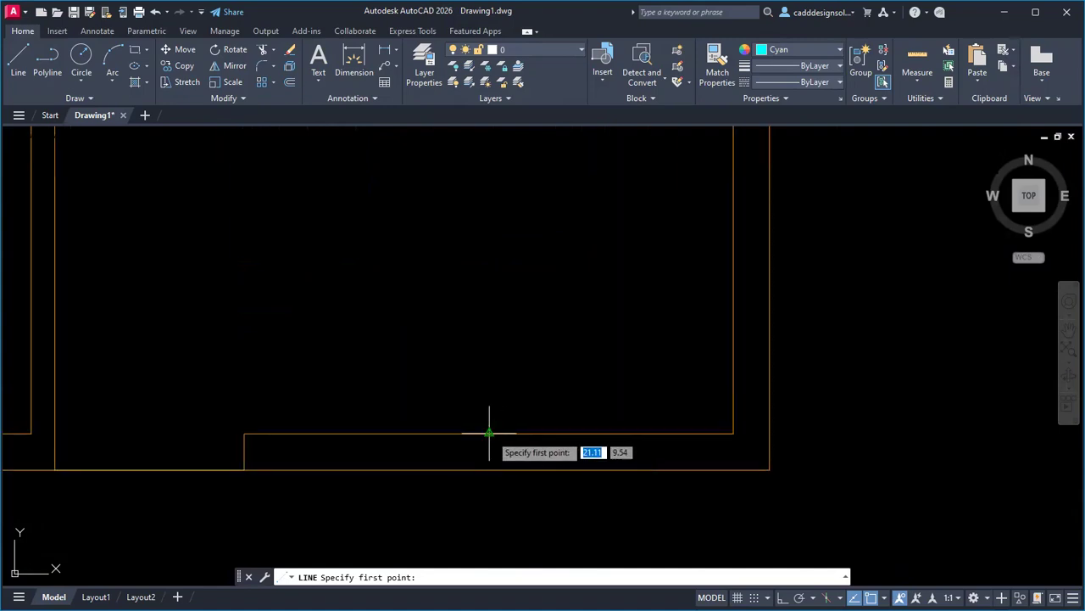
{"action": "left_click", "coordinate": [489, 434]}
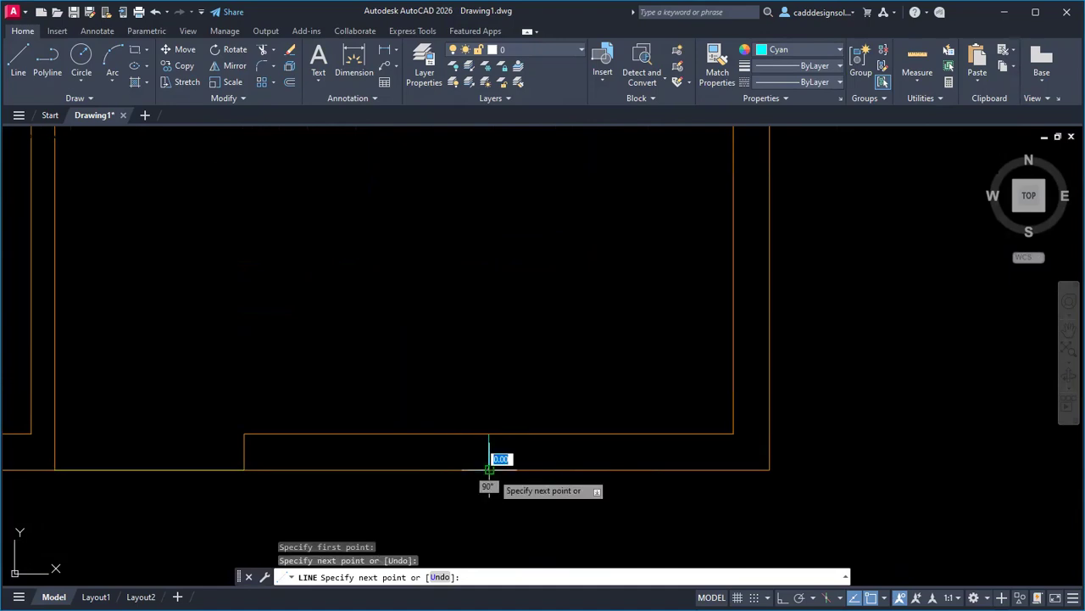
{"action": "left_click", "coordinate": [489, 469]}
{"action": "key", "text": "Escape"}
{"action": "key", "text": "Escape"}
{"action": "key", "text": "Escape"}
{"action": "key", "text": "Escape"}
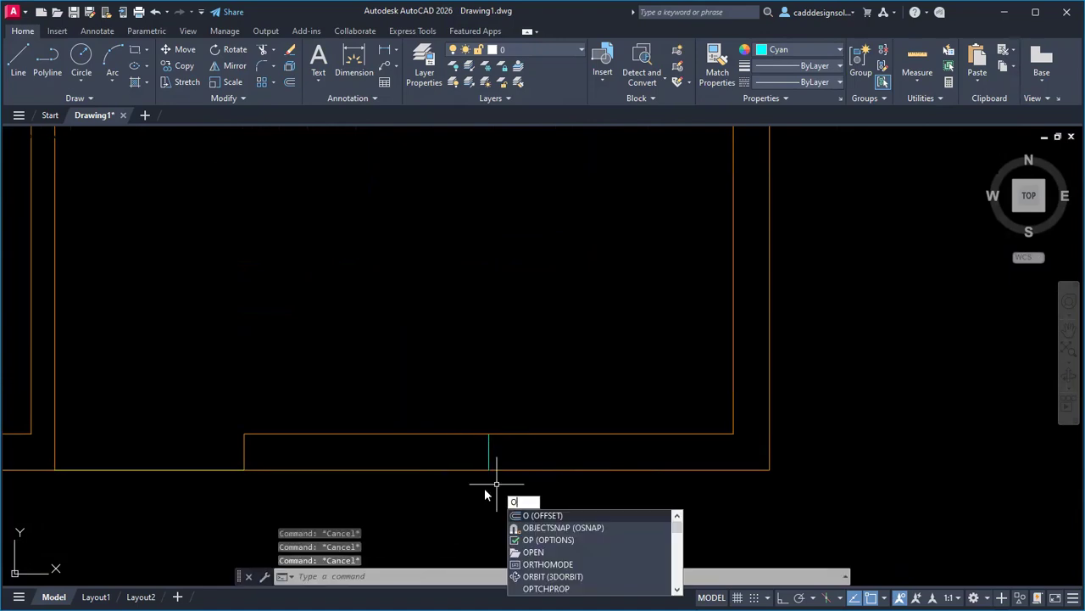
{"action": "key", "text": "Return"}
Zoom the reference PDF to 200% and highlight the W- 1.5X1.20 window size in the schedule.
{"action": "key", "text": "alt+Tab"}
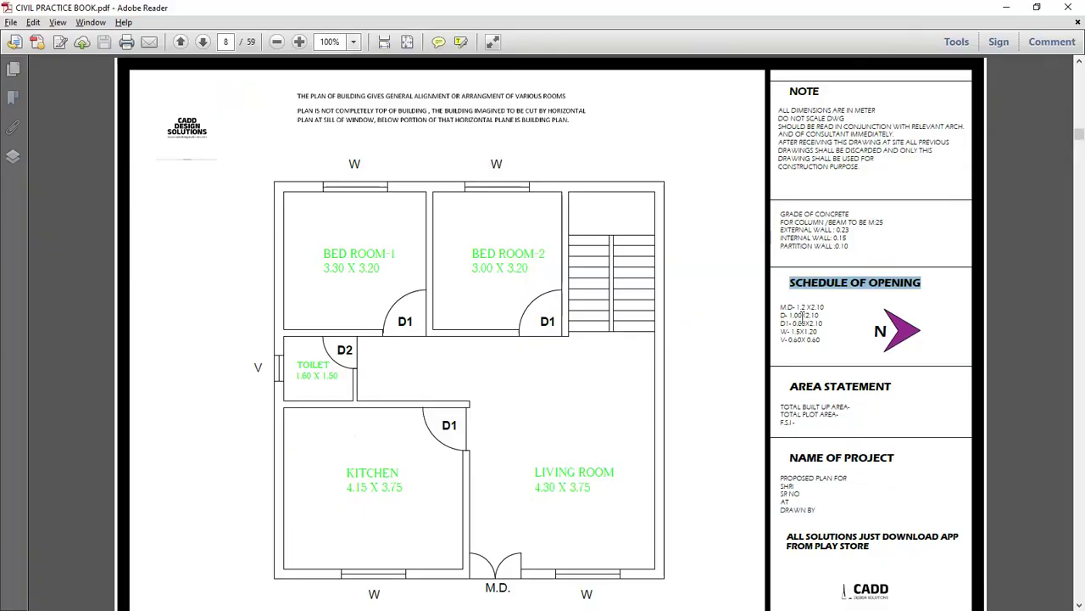
{"action": "scroll", "coordinate": [827, 344], "scroll_direction": "up", "scroll_amount": 3, "text": "ctrl"}
{"action": "left_click_drag", "start_coordinate": [788, 317], "coordinate": [825, 317]}
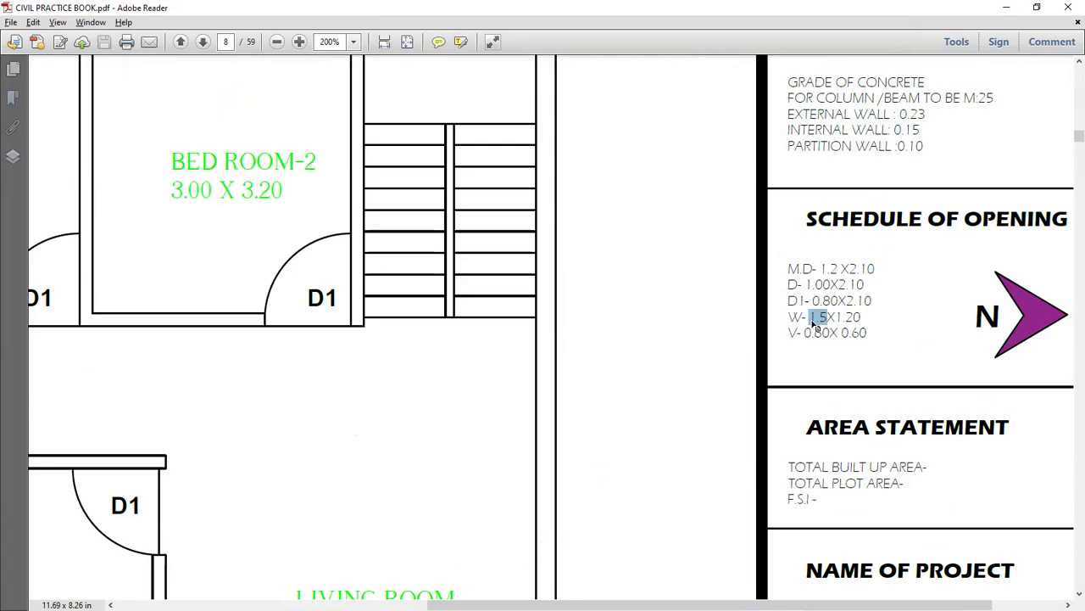
Having read window size W 1.5X1.20 in the PDF schedule, switch back to AutoCAD.
{"action": "key", "text": "alt+Tab"}
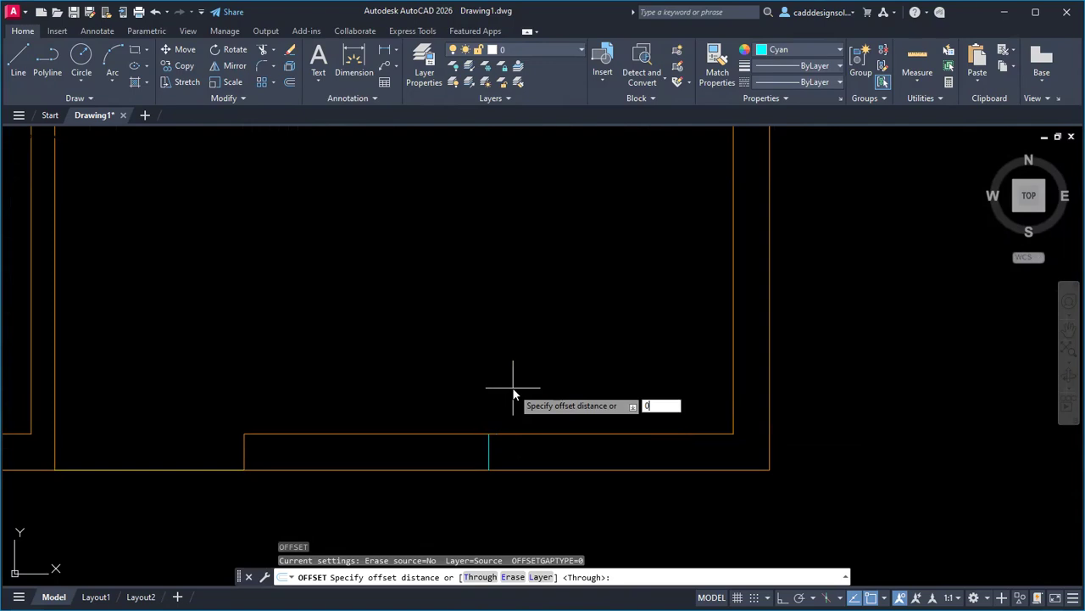
Offset the cyan jamb lines 0.75 to each side and erase the unwanted line.
{"action": "key", "text": "Return"}
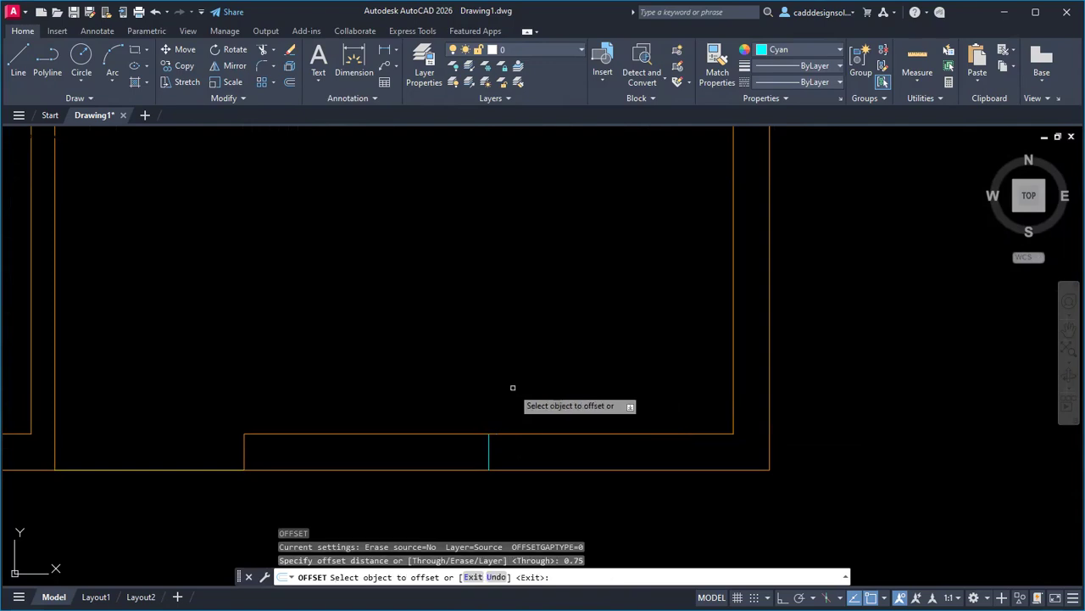
{"action": "left_click", "coordinate": [489, 449]}
{"action": "left_click", "coordinate": [534, 451]}
{"action": "left_click", "coordinate": [489, 446]}
{"action": "left_click", "coordinate": [453, 444]}
{"action": "key", "text": "Escape"}
{"action": "left_click", "coordinate": [456, 416]}
{"action": "left_click", "coordinate": [513, 490]}
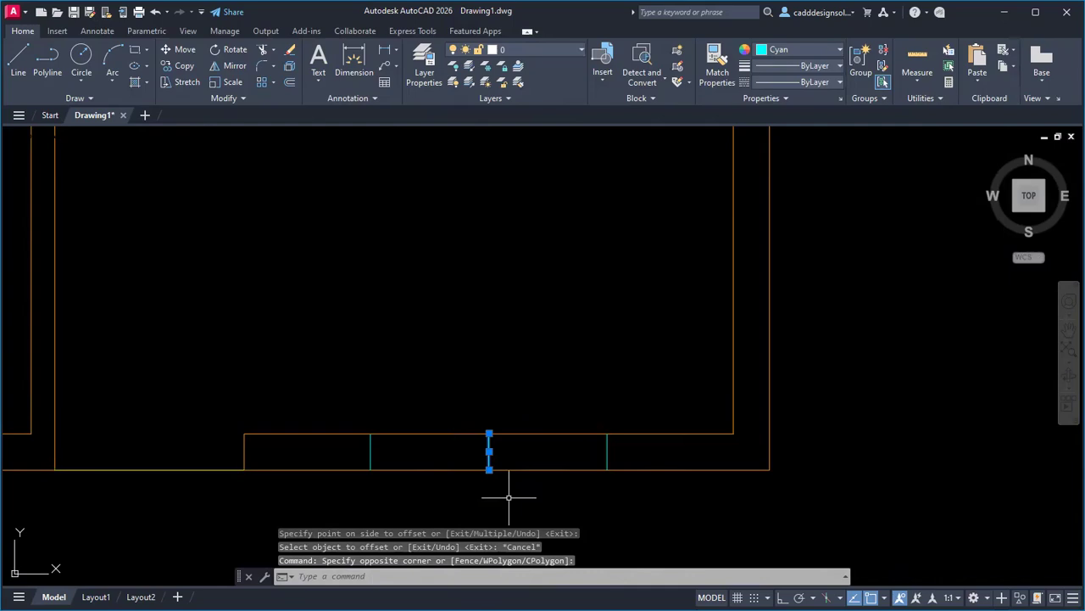
{"action": "key", "text": "Delete"}
Draw the window rectangle across the right gap of the bottom wall.
{"action": "type", "text": "rec"}
{"action": "key", "text": "Return"}
{"action": "scroll", "coordinate": [385, 467], "scroll_direction": "up", "scroll_amount": 6}
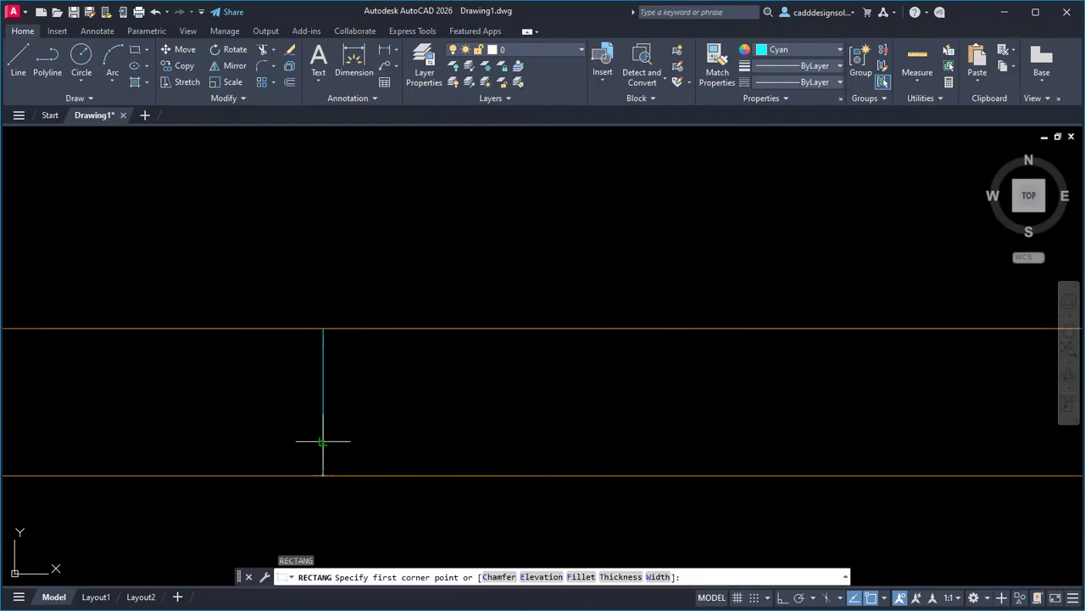
{"action": "left_click", "coordinate": [323, 441]}
{"action": "scroll", "coordinate": [359, 478], "scroll_direction": "down", "scroll_amount": 3}
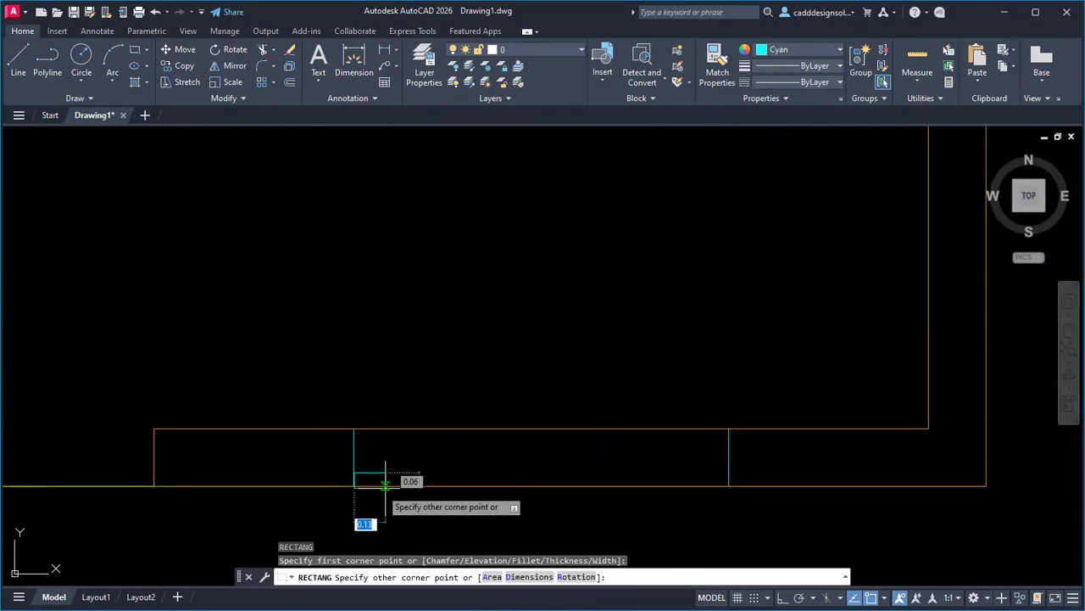
{"action": "left_click", "coordinate": [720, 441]}
{"action": "scroll", "coordinate": [559, 384], "scroll_direction": "down", "scroll_amount": 8}
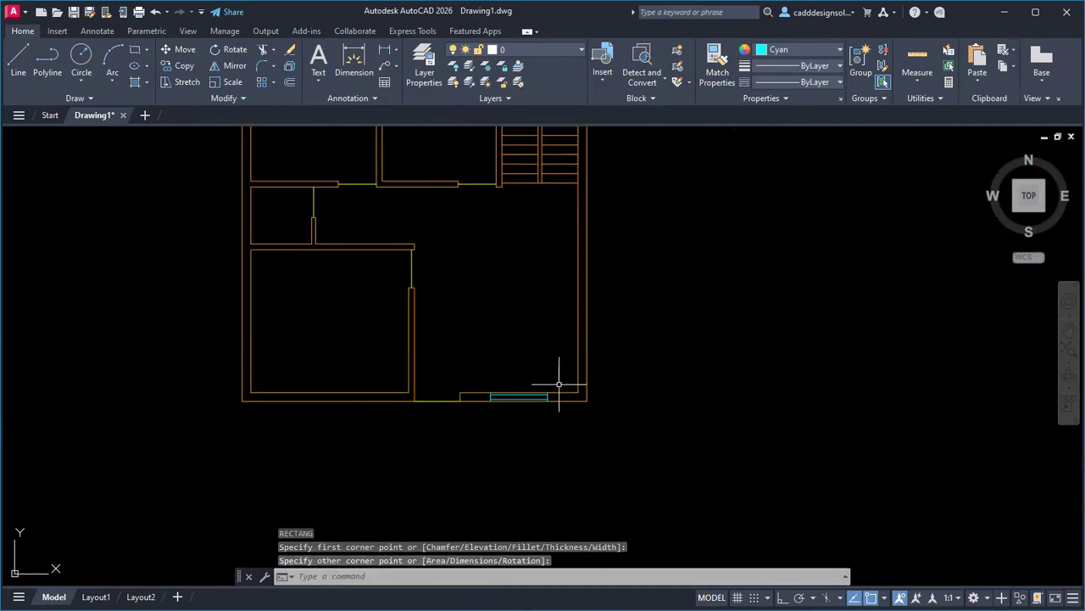
{"action": "scroll", "coordinate": [496, 360], "scroll_direction": "up", "scroll_amount": 3}
{"action": "middle_click_drag", "start_coordinate": [475, 366], "coordinate": [649, 415]}
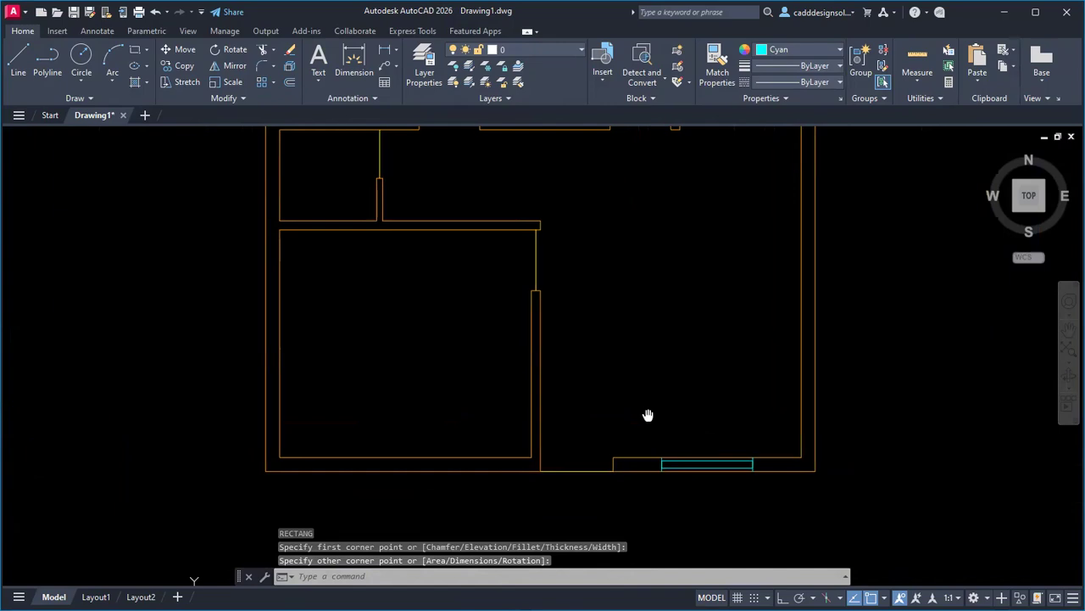
{"action": "middle_click_drag", "start_coordinate": [363, 371], "coordinate": [363, 400]}
Draw a short line across the bottom wall's left part to mark a jamb.
{"action": "type", "text": "l"}
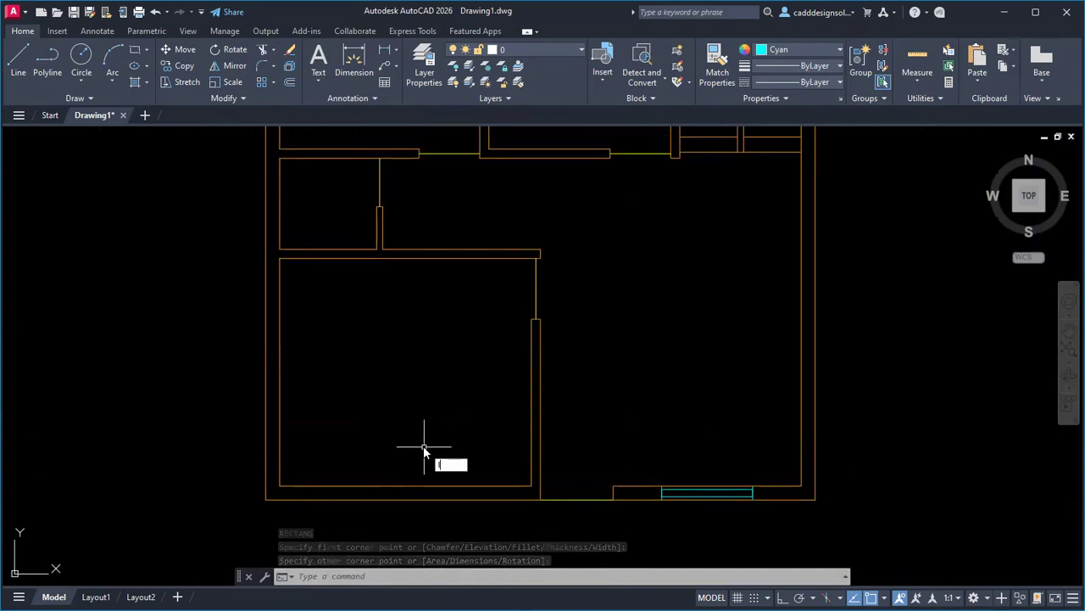
{"action": "key", "text": "Return"}
{"action": "left_click", "coordinate": [406, 498]}
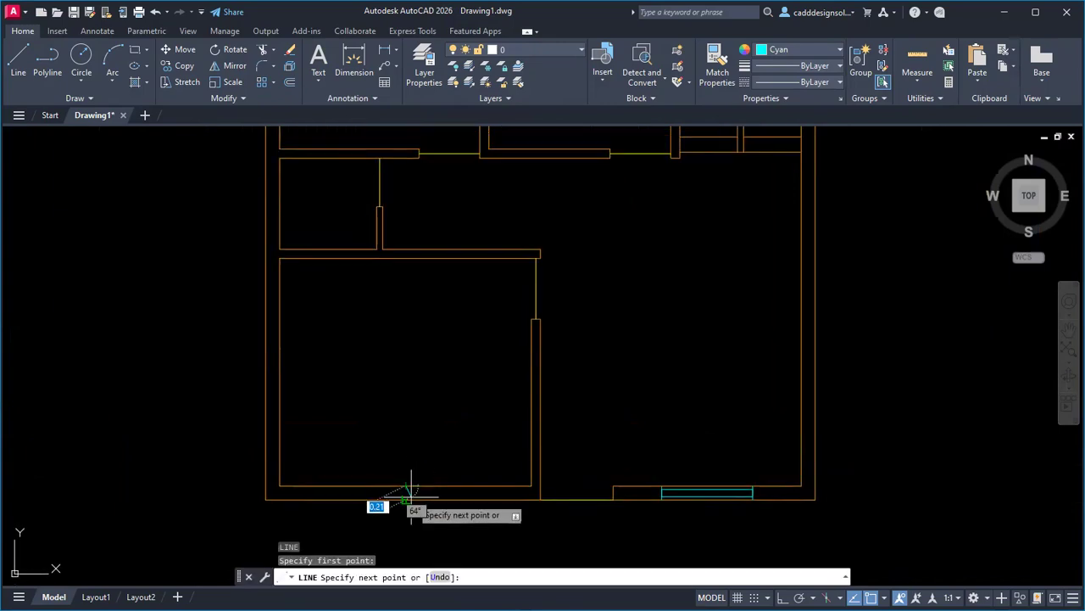
{"action": "left_click", "coordinate": [405, 489]}
{"action": "key", "text": "Escape"}
{"action": "key", "text": "Escape"}
{"action": "key", "text": "Escape"}
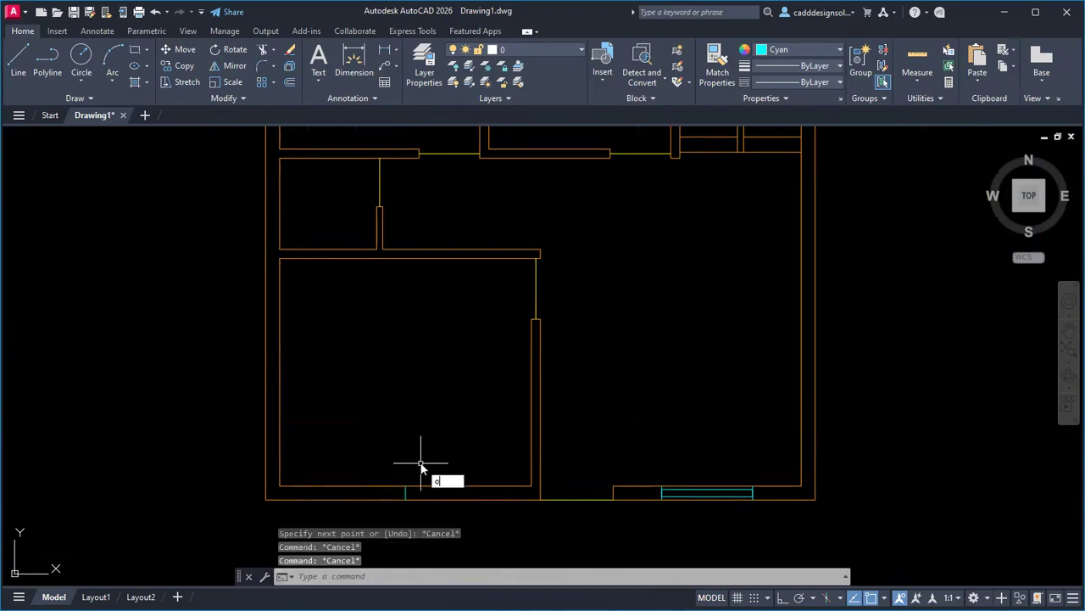
Offset that wall line 0.6 to the right and delete the extra middle line.
{"action": "key", "text": "Return"}
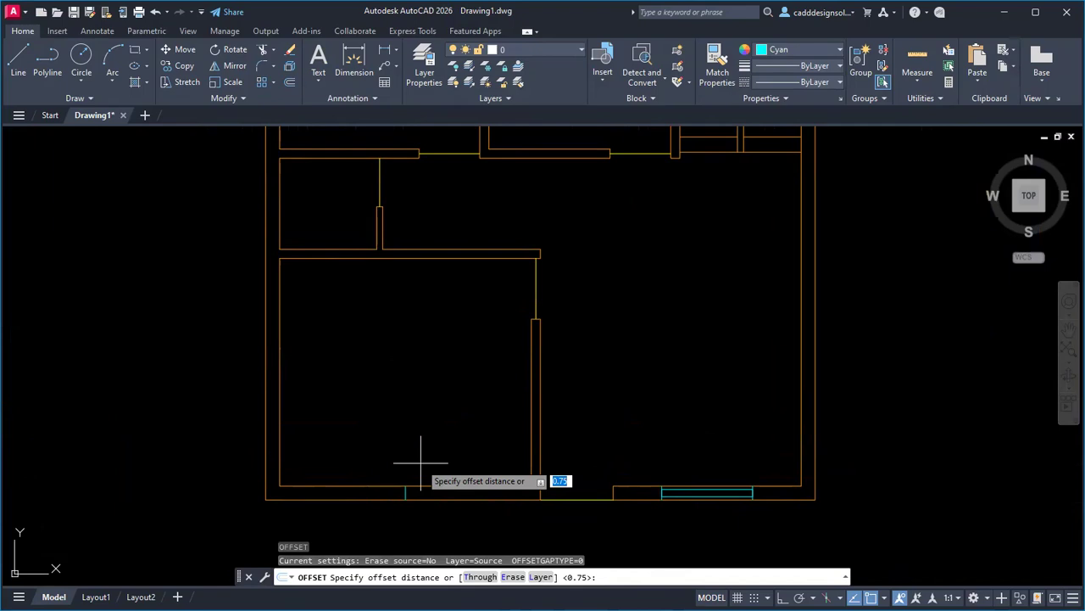
{"action": "type", "text": ".6"}
{"action": "key", "text": "Return"}
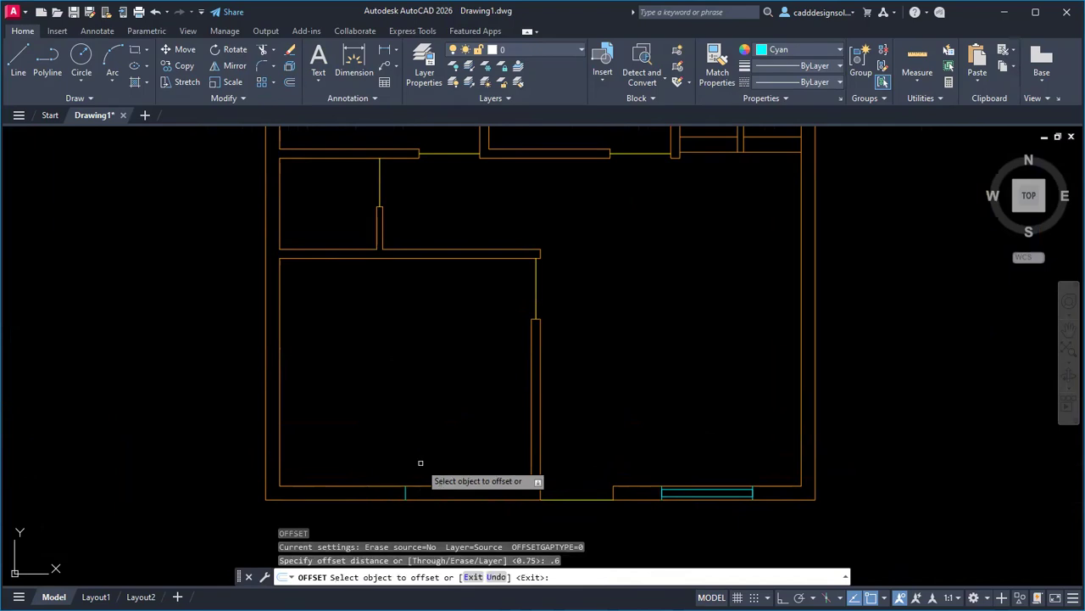
{"action": "left_click", "coordinate": [406, 494]}
{"action": "left_click", "coordinate": [451, 477]}
{"action": "key", "text": "Escape"}
{"action": "left_click", "coordinate": [395, 478]}
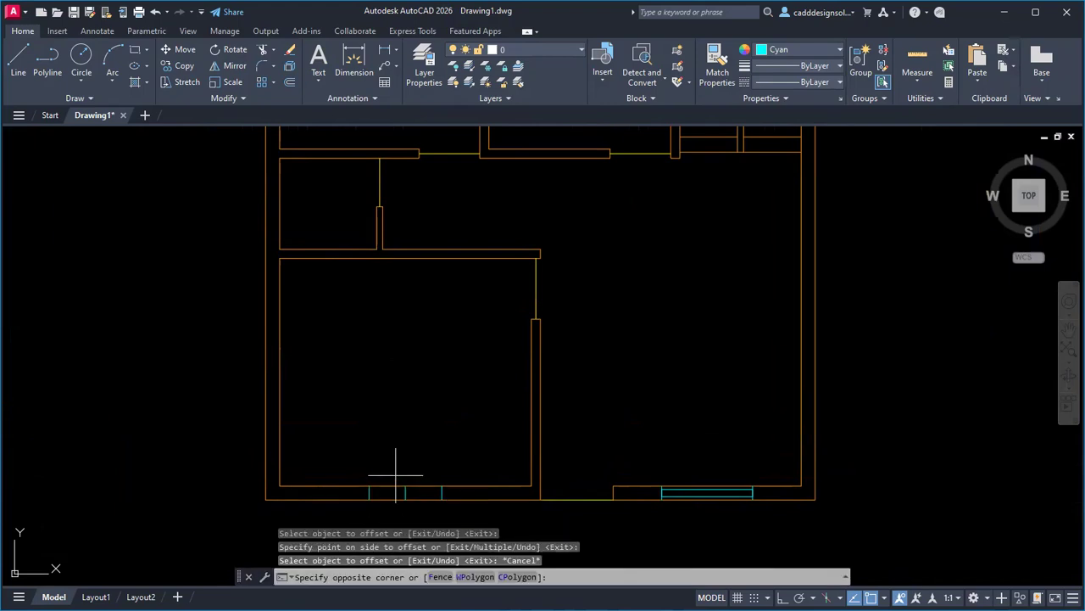
{"action": "left_click", "coordinate": [417, 503]}
{"action": "key", "text": "Delete"}
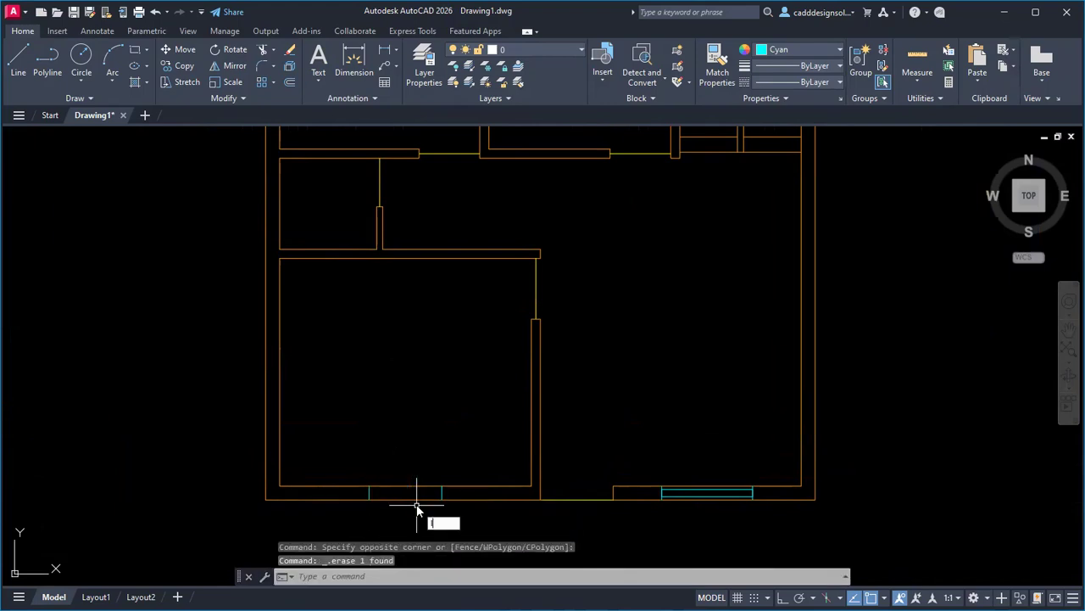
{"action": "key", "text": "Escape"}
{"action": "key", "text": "Escape"}
Draw a window rectangle between the jambs of the left bottom-wall opening.
{"action": "type", "text": "rec"}
{"action": "key", "text": "Return"}
{"action": "scroll", "coordinate": [407, 504], "scroll_direction": "up", "scroll_amount": 5}
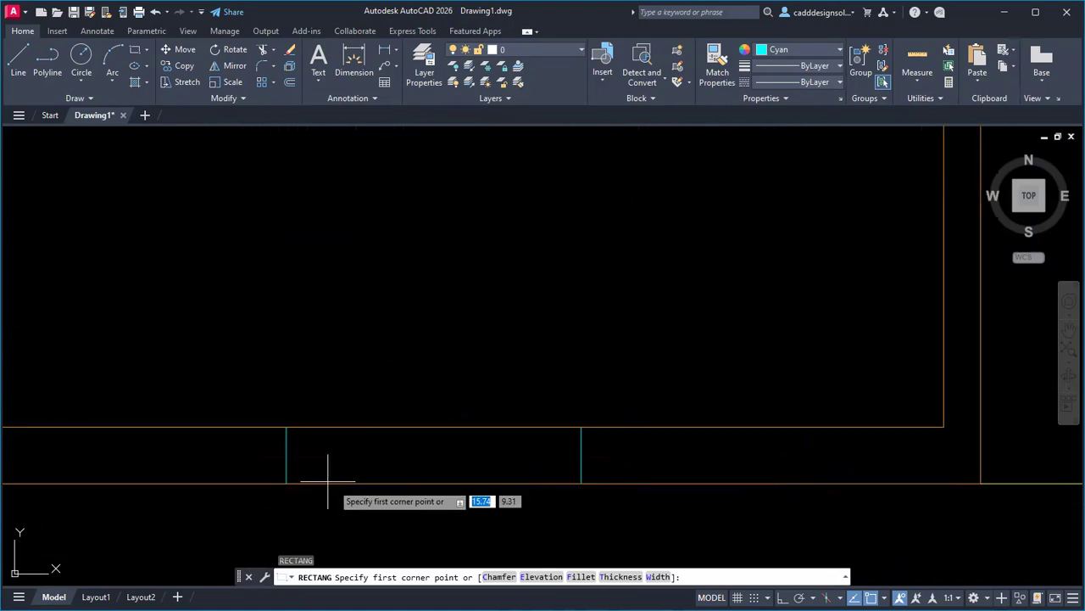
{"action": "left_click", "coordinate": [287, 470]}
{"action": "left_click", "coordinate": [581, 445]}
{"action": "scroll", "coordinate": [562, 508], "scroll_direction": "down", "scroll_amount": 5}
{"action": "scroll", "coordinate": [472, 311], "scroll_direction": "up", "scroll_amount": 5}
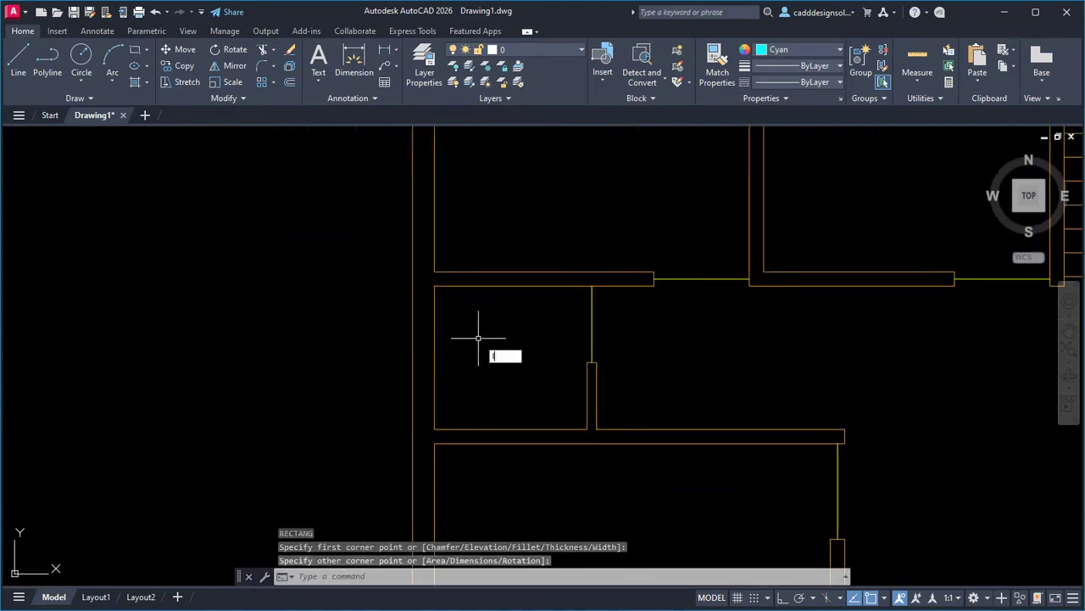
Draw a short line across the toilet's outer wall at the ventilator position.
{"action": "type", "text": "l"}
{"action": "key", "text": "Return"}
{"action": "left_click", "coordinate": [434, 356]}
{"action": "left_click", "coordinate": [413, 357]}
{"action": "key", "text": "Escape"}
{"action": "key", "text": "Escape"}
{"action": "key", "text": "Escape"}
Offset the line 0.30 above and below and delete the middle line, leaving a 0.60 ventilator.
{"action": "key", "text": "Return"}
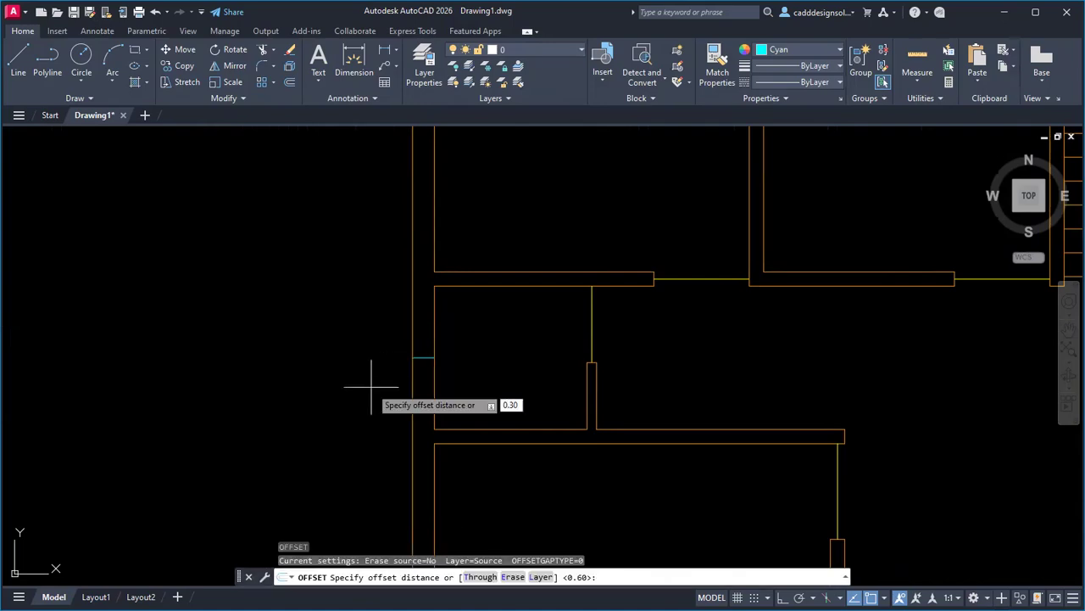
{"action": "key", "text": "alt+Tab"}
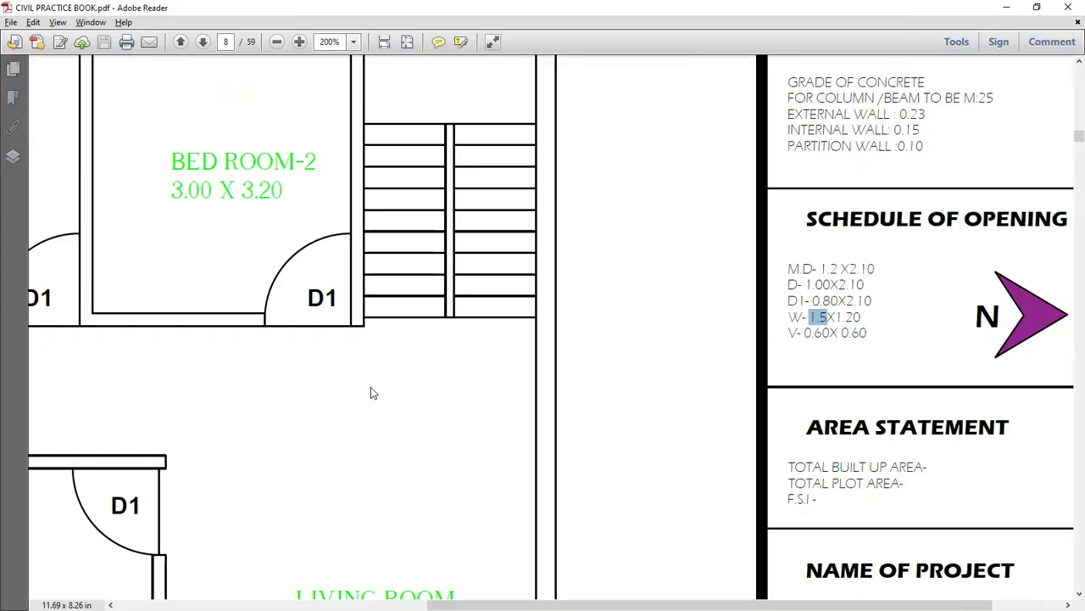
{"action": "key", "text": "alt+Tab"}
{"action": "key", "text": "Return"}
{"action": "left_click", "coordinate": [426, 358]}
{"action": "left_click", "coordinate": [424, 335]}
{"action": "left_click", "coordinate": [424, 359]}
{"action": "left_click", "coordinate": [424, 398]}
{"action": "key", "text": "Escape"}
{"action": "left_click", "coordinate": [356, 328]}
{"action": "left_click", "coordinate": [463, 370]}
{"action": "key", "text": "Delete"}
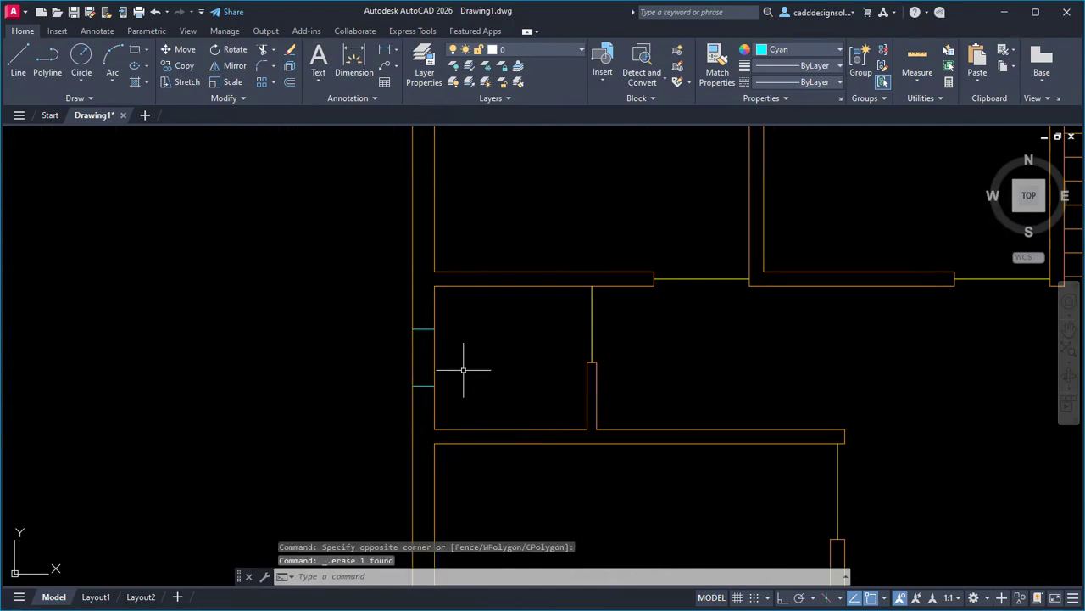
Abandon a stray line and switch to the reference floor plan PDF.
{"action": "type", "text": "l"}
{"action": "key", "text": "Return"}
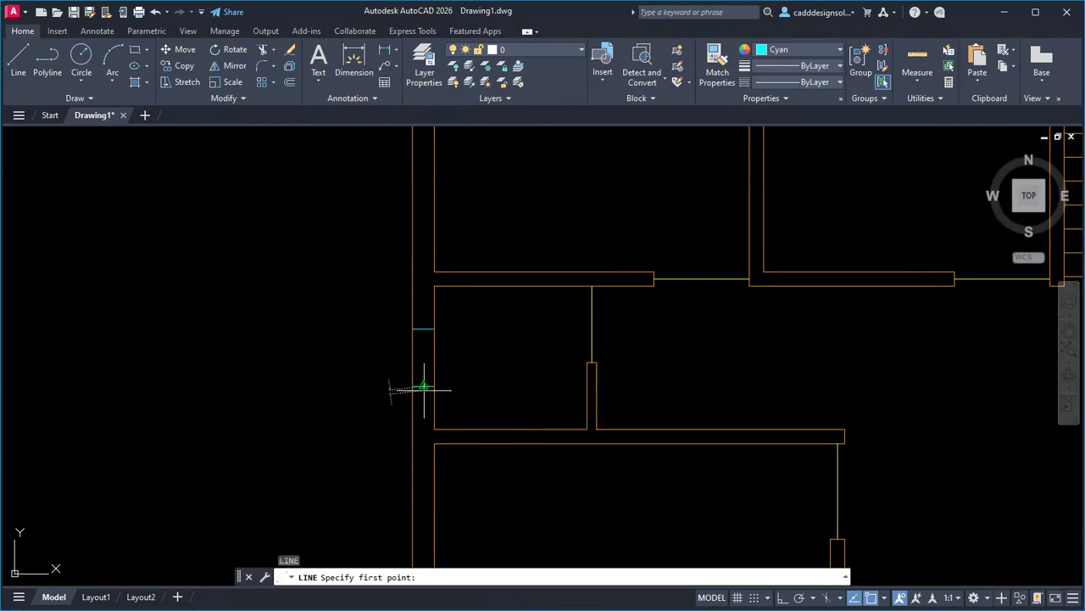
{"action": "left_click", "coordinate": [424, 386]}
{"action": "key", "text": "Escape"}
{"action": "scroll", "coordinate": [368, 453], "scroll_direction": "down", "scroll_amount": 5}
{"action": "scroll", "coordinate": [458, 445], "scroll_direction": "up", "scroll_amount": 3}
{"action": "scroll", "coordinate": [446, 441], "scroll_direction": "up", "scroll_amount": 2}
{"action": "scroll", "coordinate": [521, 424], "scroll_direction": "down", "scroll_amount": 4}
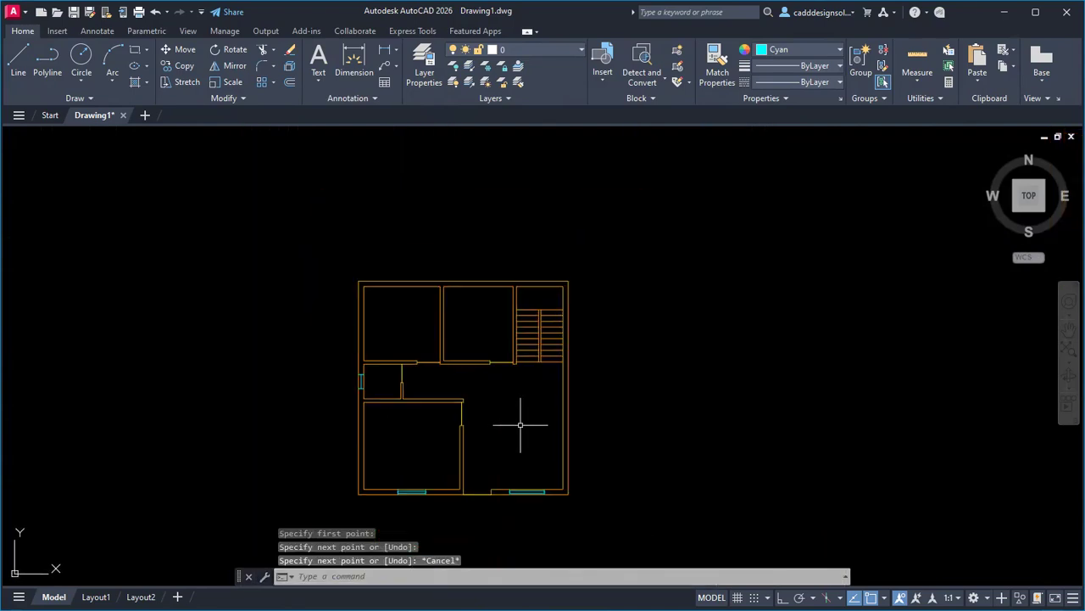
{"action": "scroll", "coordinate": [521, 424], "scroll_direction": "up", "scroll_amount": 2}
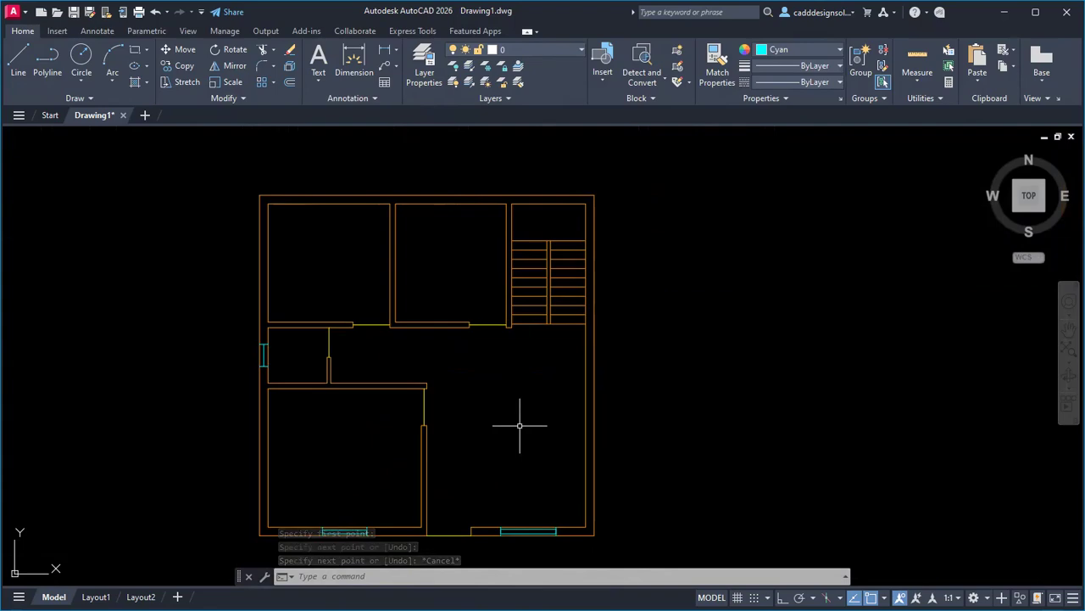
{"action": "key", "text": "alt+Tab"}
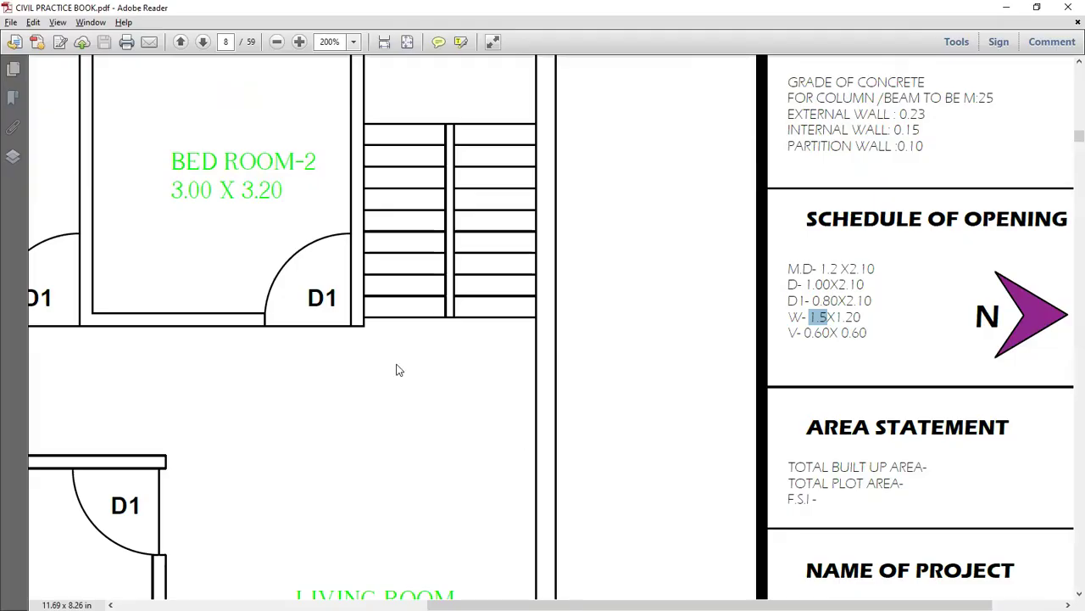
Back in AutoCAD, set the current colour for new objects to light red.
{"action": "scroll", "coordinate": [399, 369], "scroll_direction": "down", "scroll_amount": 4, "text": "ctrl"}
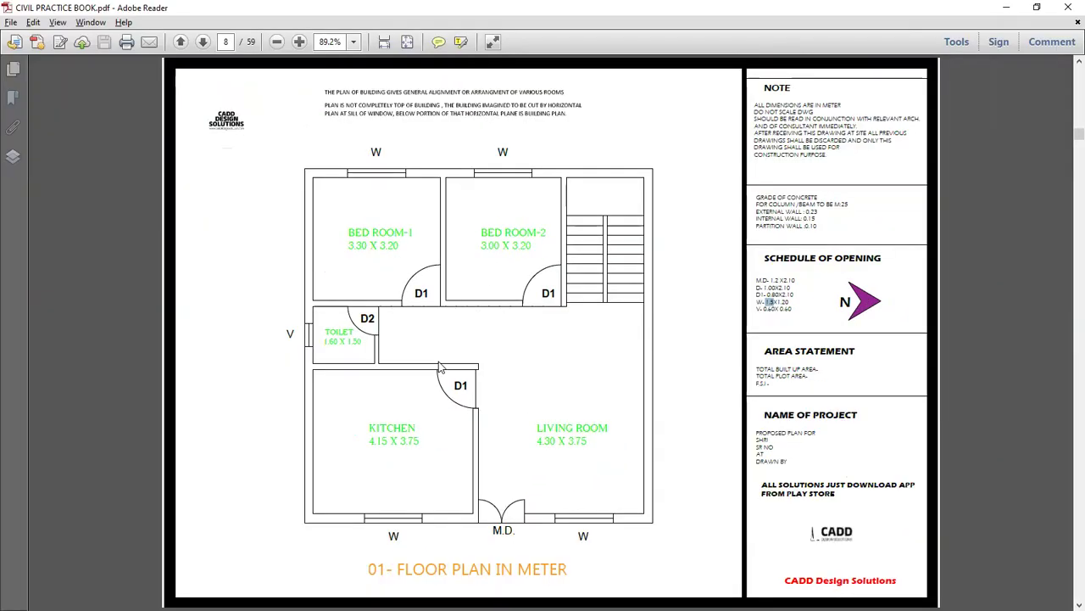
{"action": "key", "text": "alt+Tab"}
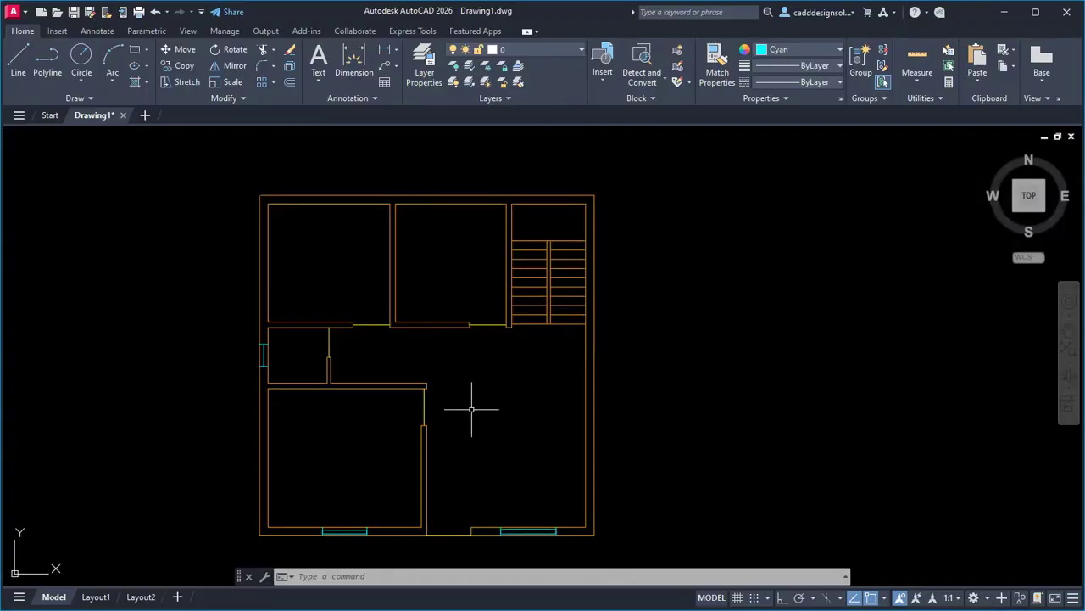
{"action": "left_click", "coordinate": [797, 53]}
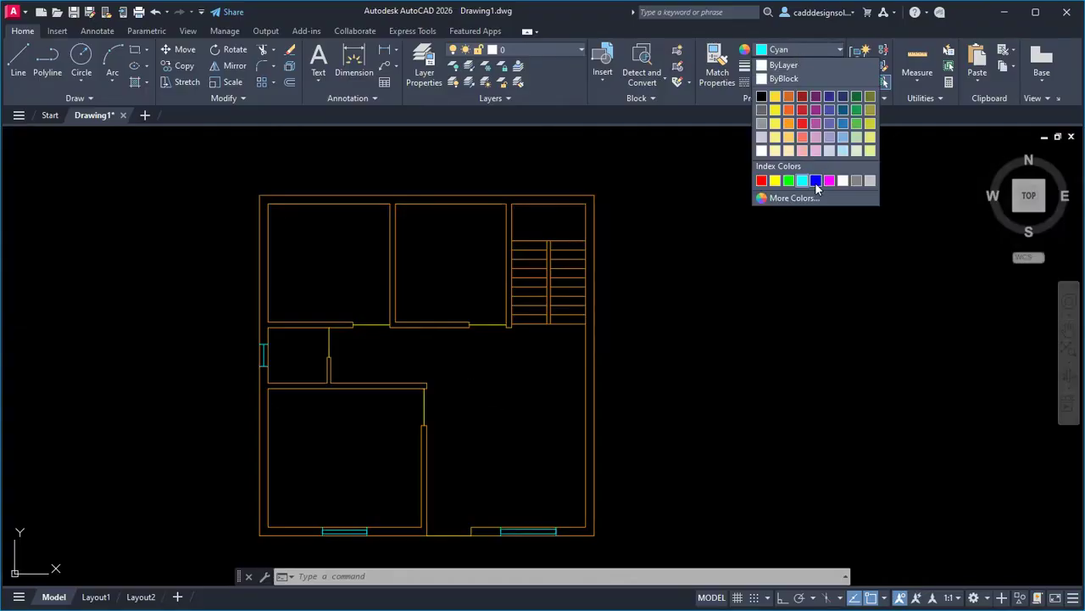
{"action": "left_click", "coordinate": [803, 139]}
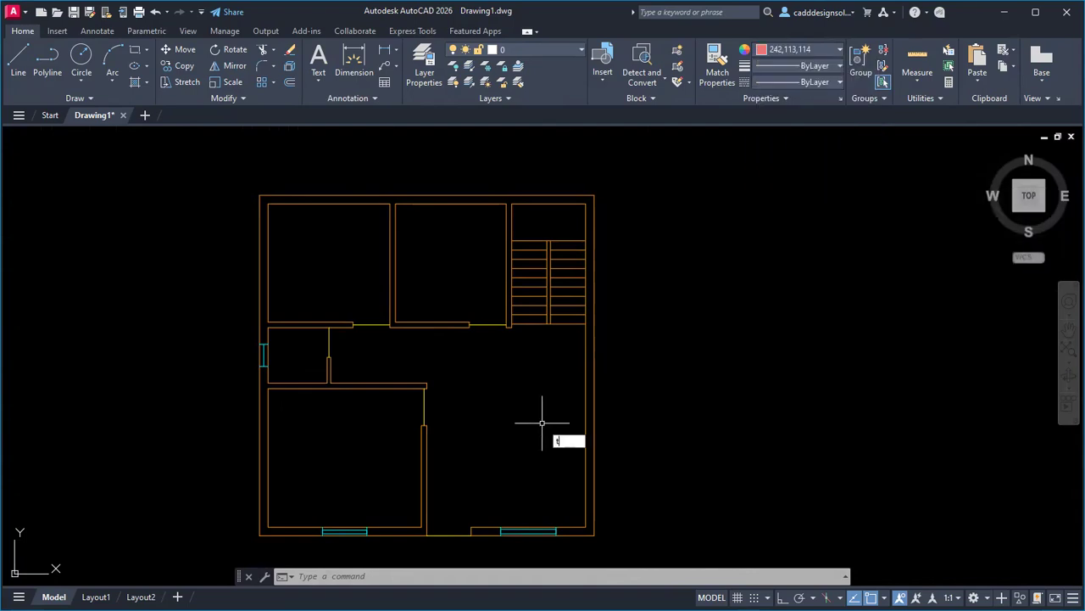
Add a multiline text label 'KITCHEN' / '4.15 X 3.75' inside the kitchen.
{"action": "type", "text": "t"}
{"action": "key", "text": "Return"}
{"action": "scroll", "coordinate": [309, 470], "scroll_direction": "up", "scroll_amount": 4}
{"action": "left_click", "coordinate": [275, 411]}
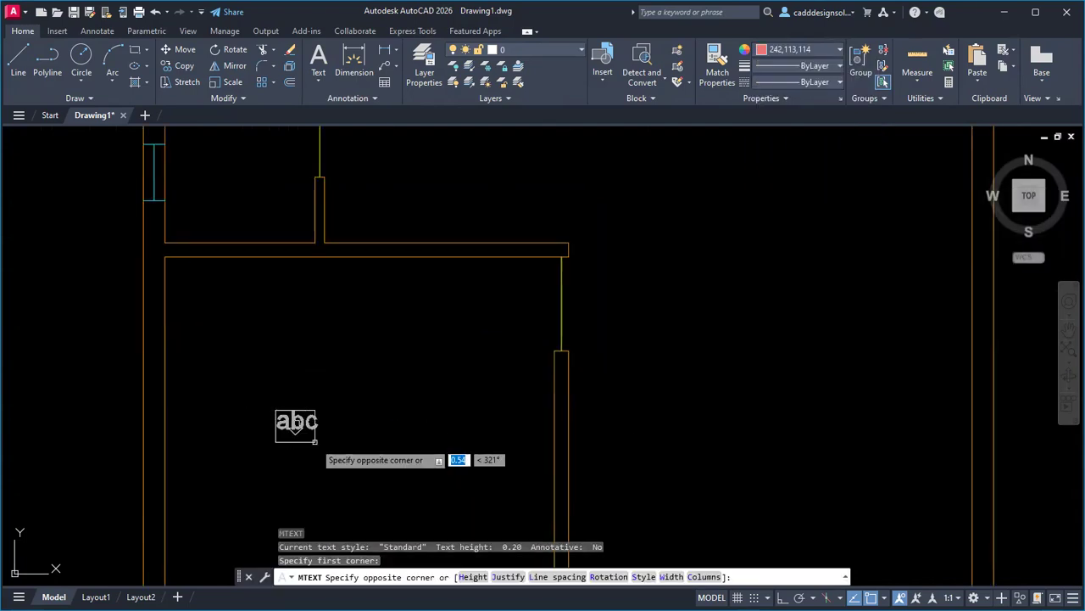
{"action": "left_click", "coordinate": [470, 503]}
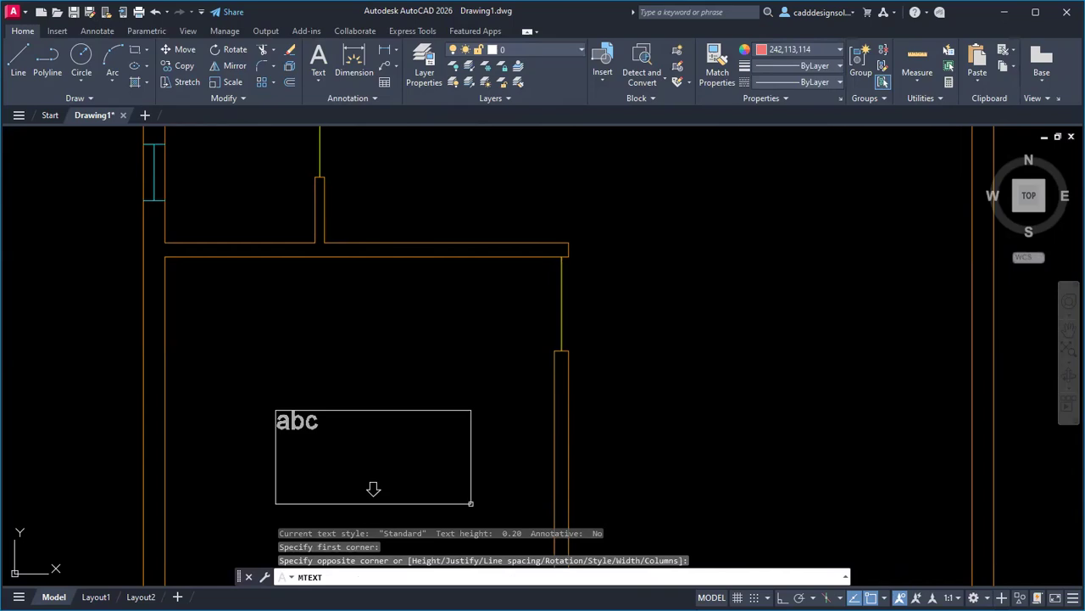
{"action": "type", "text": "kit"}
{"action": "key", "text": "BackSpace"}
{"action": "key", "text": "BackSpace"}
{"action": "key", "text": "BackSpace"}
{"action": "type", "text": "KITCHEN"}
{"action": "key", "text": "alt+Tab"}
{"action": "key", "text": "alt+Tab"}
{"action": "key", "text": "Return"}
{"action": "key", "text": "alt+Tab"}
{"action": "key", "text": "alt+Tab"}
{"action": "type", "text": "4.15 X"}
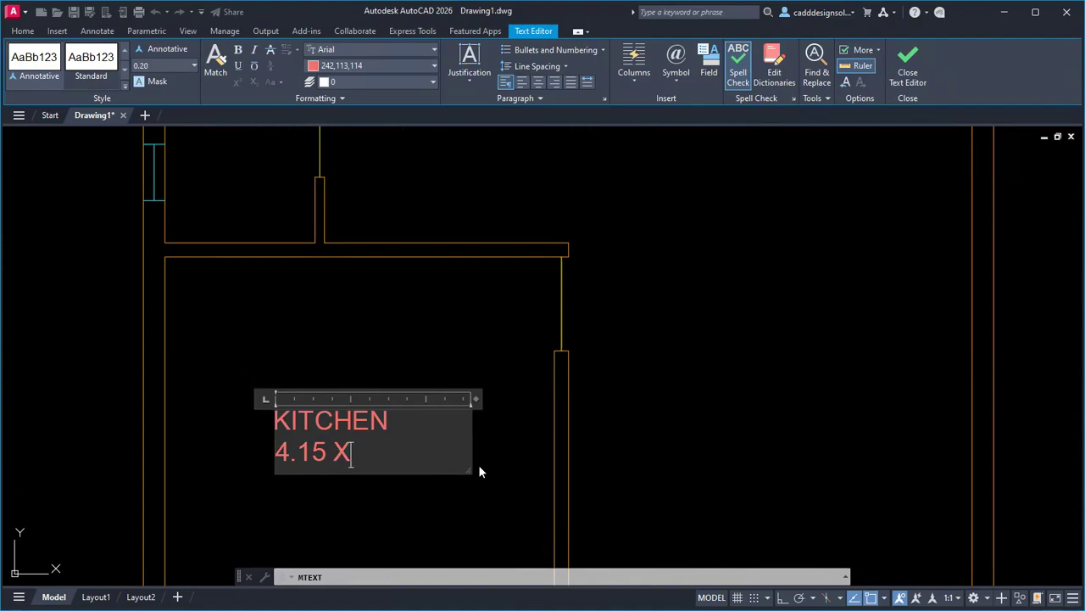
{"action": "key", "text": "alt+Tab"}
{"action": "key", "text": "alt+Tab"}
{"action": "type", "text": "3.75"}
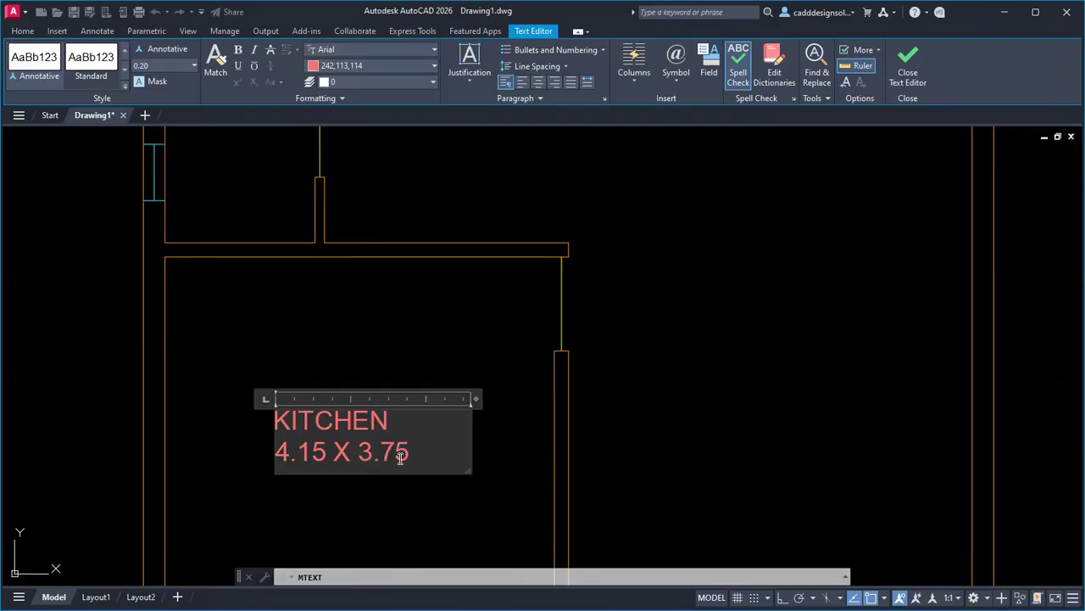
Change both lines of the kitchen label to the Bodoni MT font and close the editor.
{"action": "left_click_drag", "start_coordinate": [410, 454], "coordinate": [263, 423]}
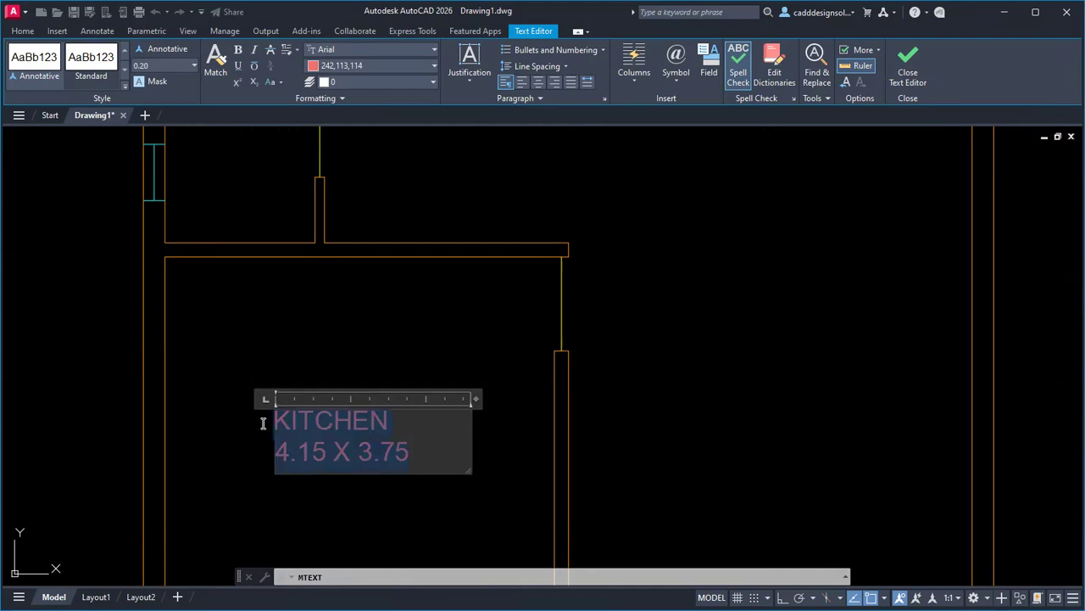
{"action": "left_click", "coordinate": [357, 48]}
{"action": "scroll", "coordinate": [366, 146], "scroll_direction": "down", "scroll_amount": 10}
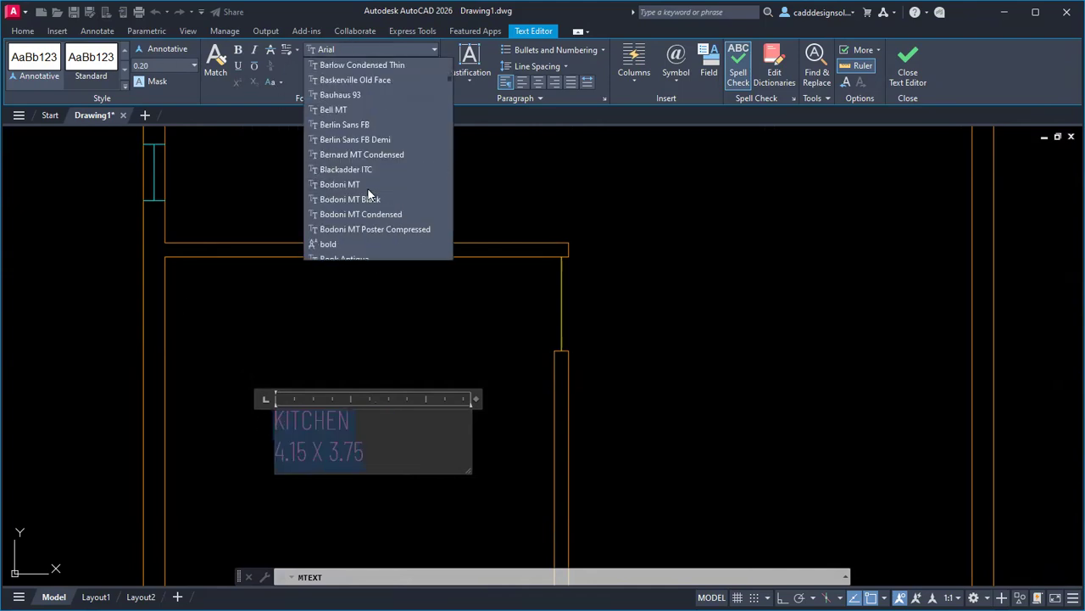
{"action": "left_click", "coordinate": [367, 186]}
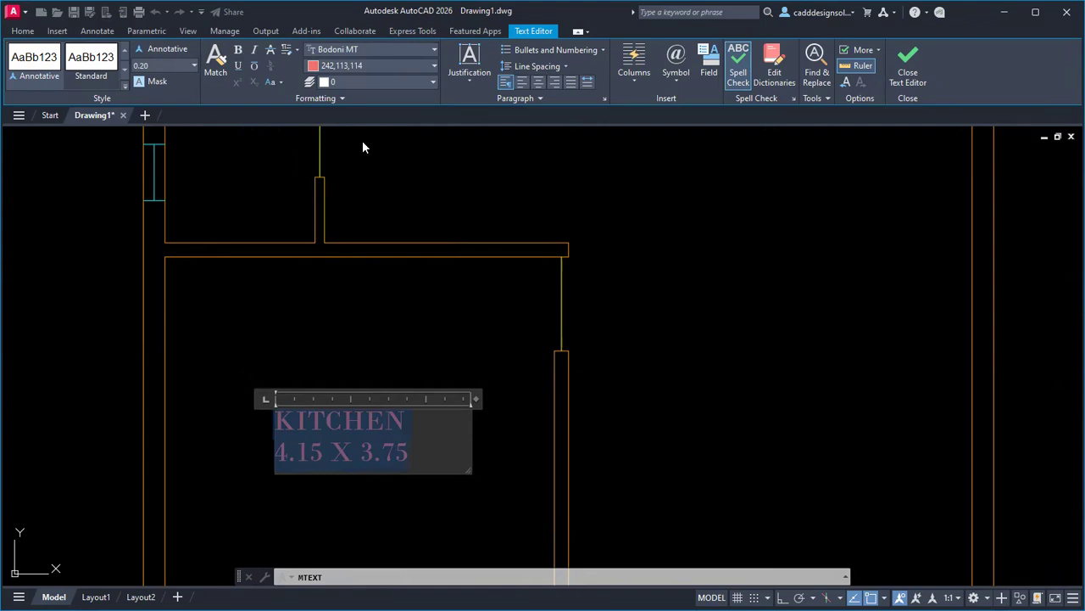
{"action": "left_click", "coordinate": [413, 392]}
{"action": "scroll", "coordinate": [412, 393], "scroll_direction": "down", "scroll_amount": 4}
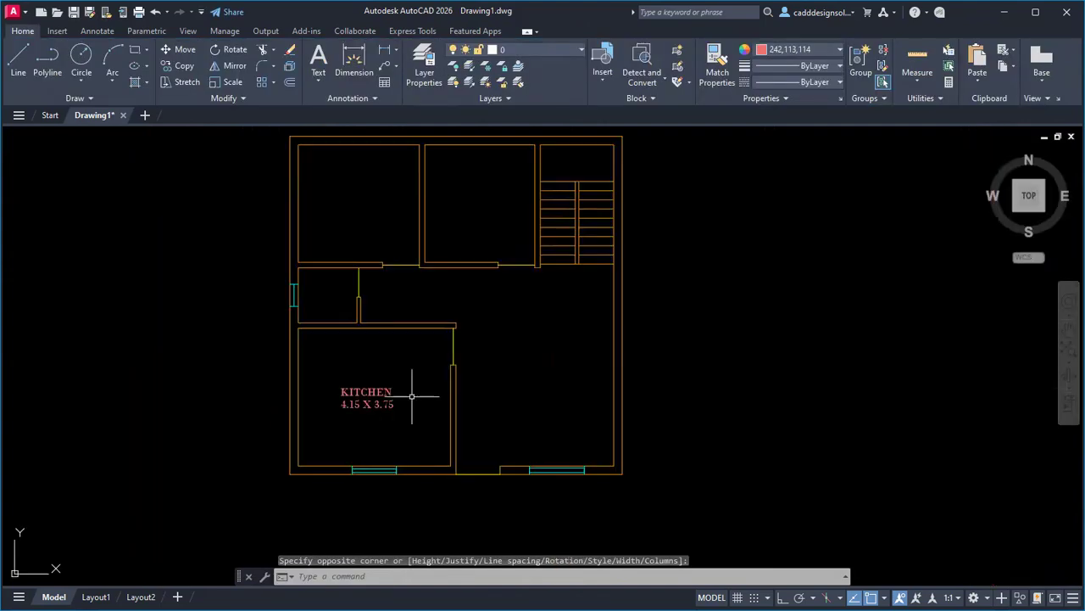
Copy the KITCHEN label with Ortho into the room to its right.
{"action": "scroll", "coordinate": [412, 395], "scroll_direction": "up", "scroll_amount": 2}
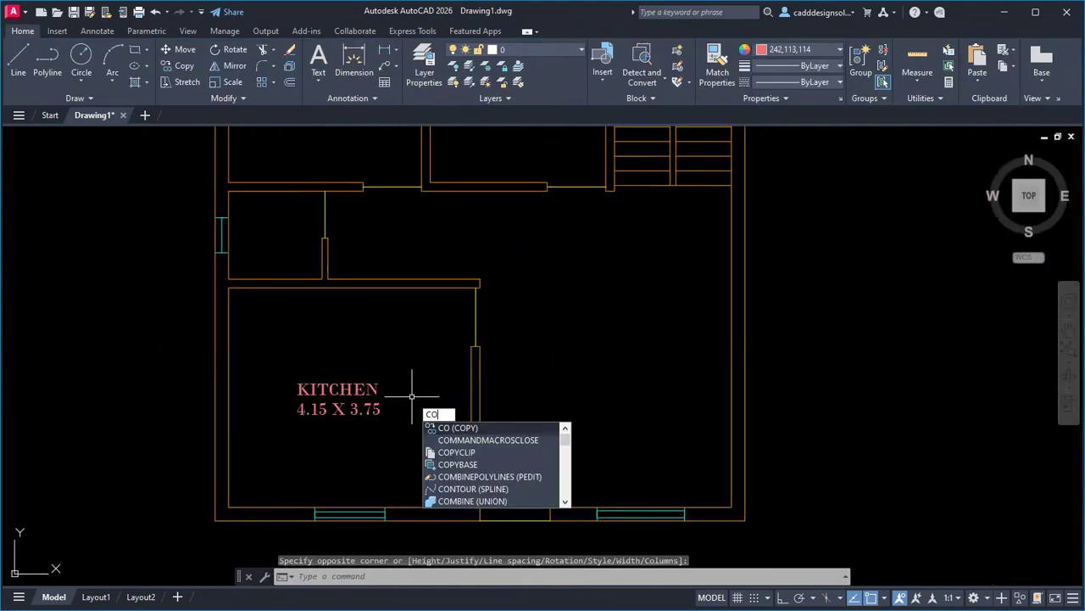
{"action": "key", "text": "Return"}
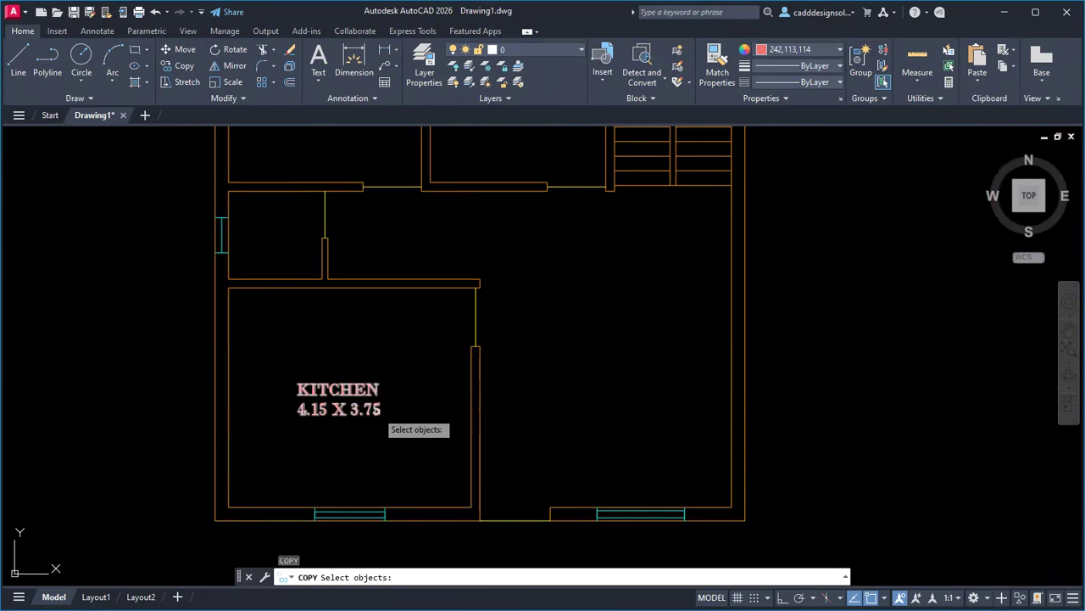
{"action": "left_click", "coordinate": [376, 409]}
{"action": "key", "text": "Return"}
{"action": "left_click", "coordinate": [287, 435]}
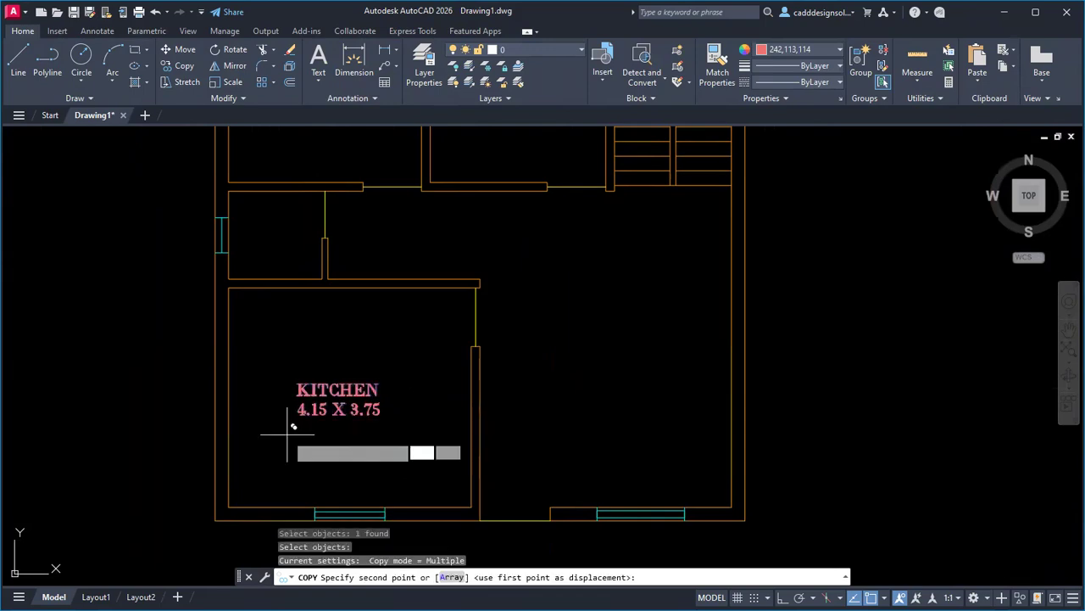
{"action": "key", "text": "F8"}
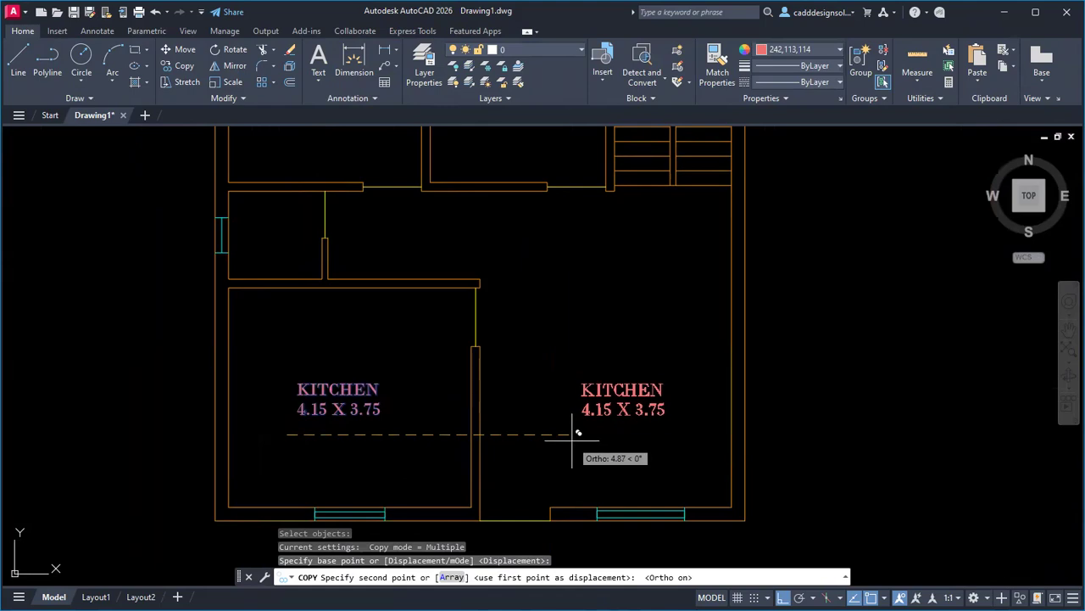
{"action": "left_click", "coordinate": [577, 439]}
{"action": "key", "text": "F8"}
Place more label copies in the room above the kitchen and the upper right room.
{"action": "middle_click_drag", "start_coordinate": [324, 391], "coordinate": [331, 516]}
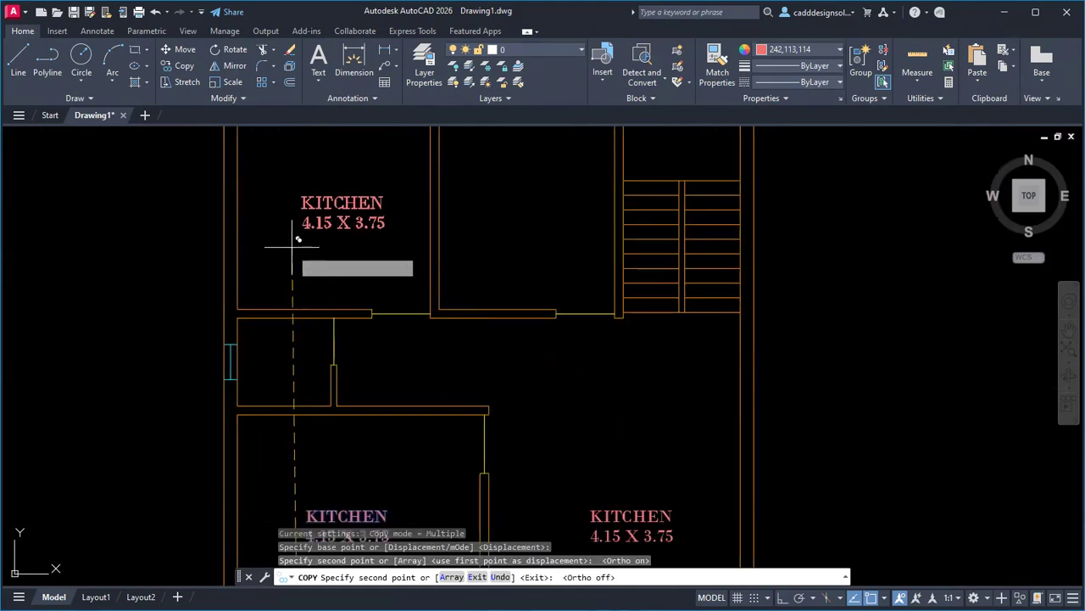
{"action": "middle_click_drag", "start_coordinate": [293, 248], "coordinate": [301, 371]}
{"action": "key", "text": "F8"}
{"action": "left_click", "coordinate": [313, 370]}
{"action": "key", "text": "F8"}
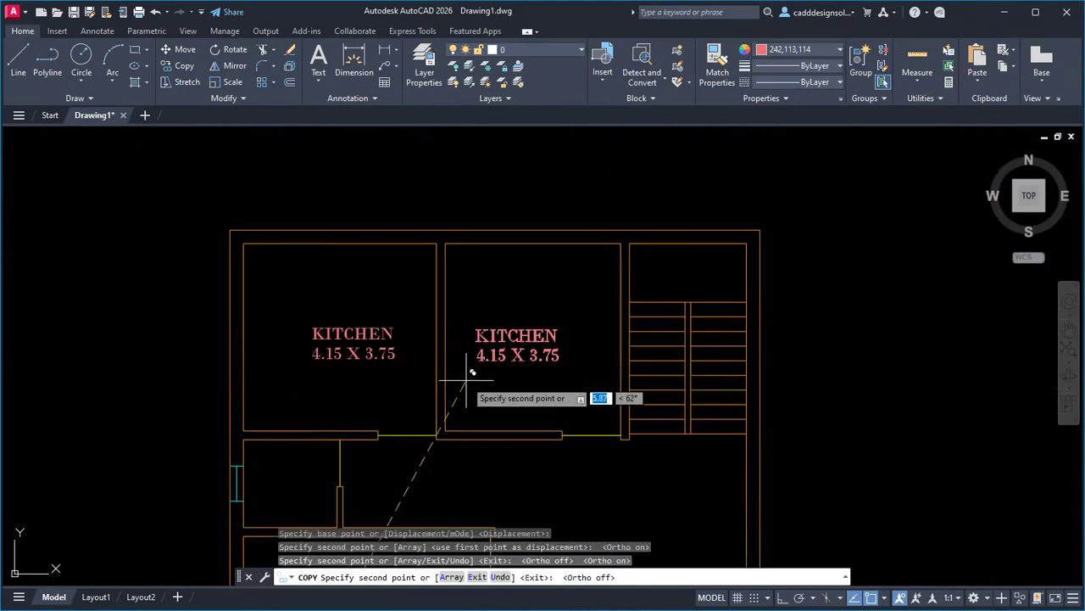
{"action": "left_click", "coordinate": [487, 368]}
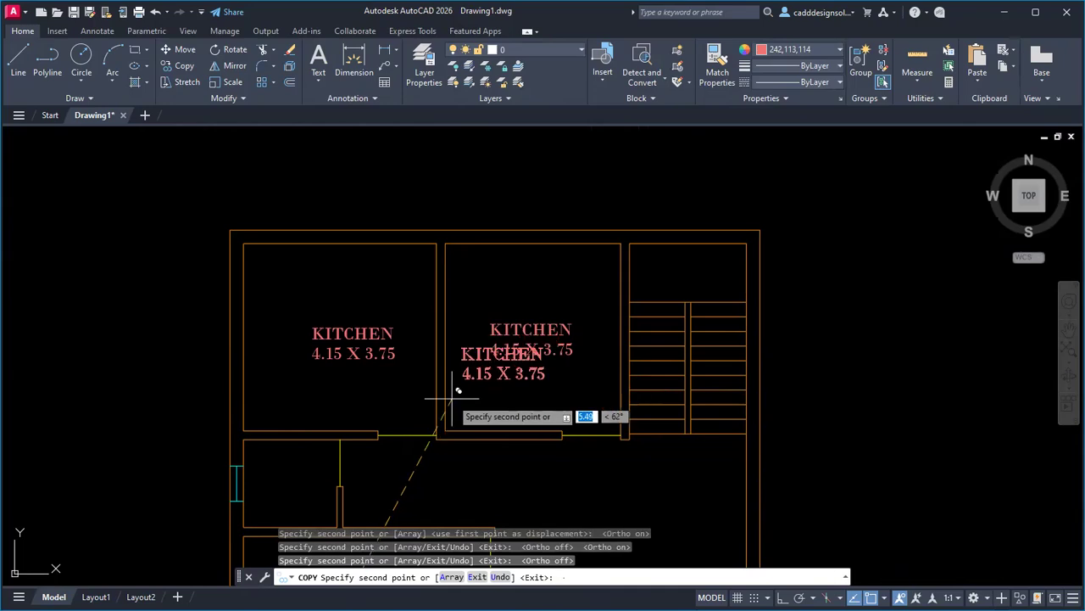
{"action": "scroll", "coordinate": [428, 399], "scroll_direction": "down", "scroll_amount": 2}
{"action": "scroll", "coordinate": [373, 388], "scroll_direction": "up", "scroll_amount": 5}
{"action": "middle_click_drag", "start_coordinate": [373, 386], "coordinate": [310, 382]}
{"action": "scroll", "coordinate": [297, 392], "scroll_direction": "up", "scroll_amount": 5}
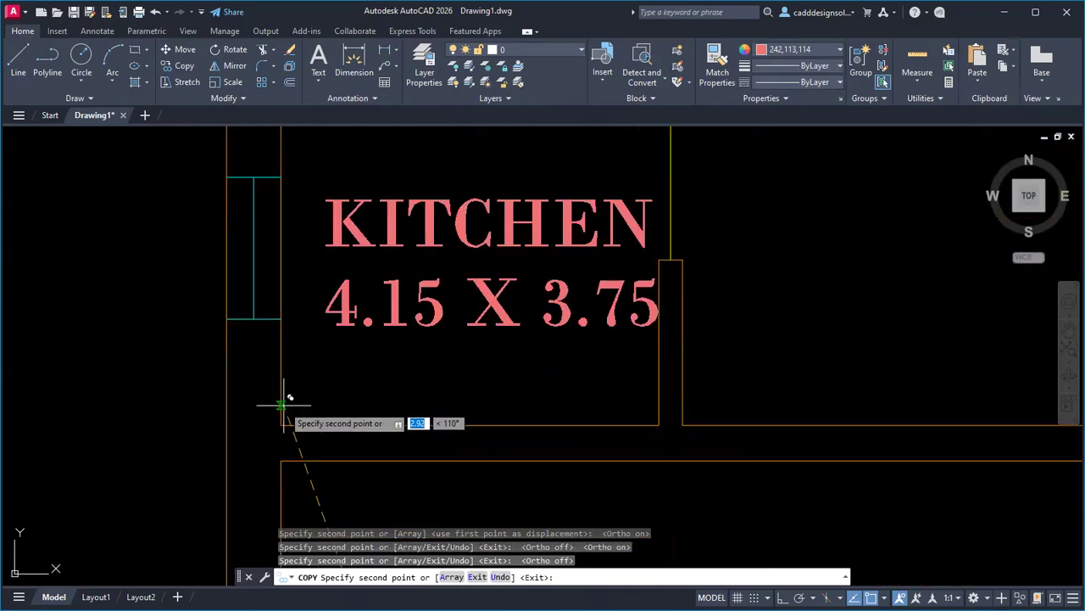
{"action": "key", "text": "Escape"}
{"action": "scroll", "coordinate": [279, 412], "scroll_direction": "down", "scroll_amount": 5}
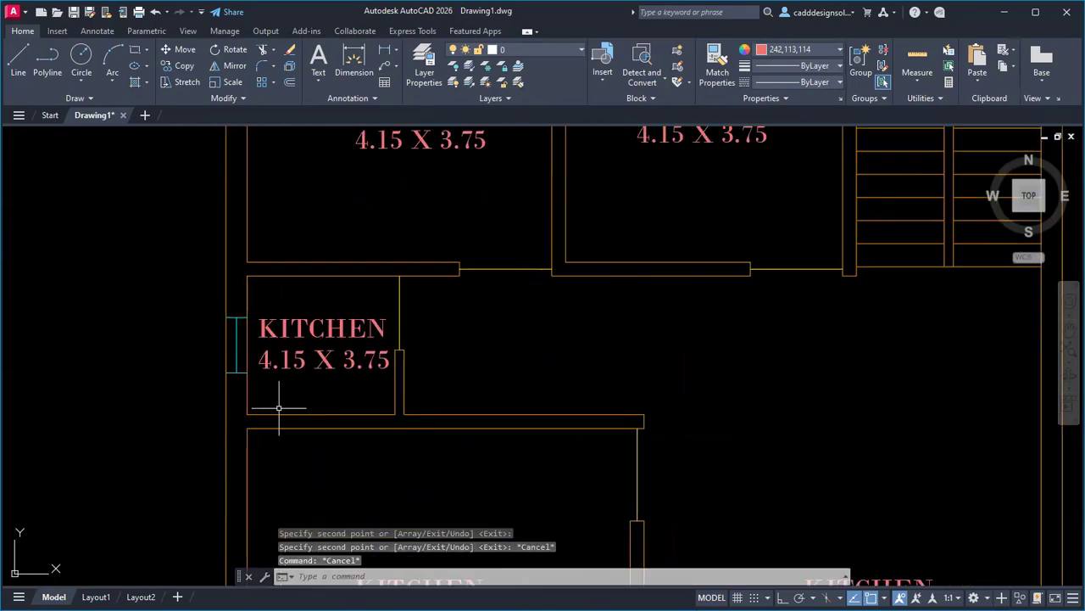
{"action": "scroll", "coordinate": [422, 387], "scroll_direction": "up", "scroll_amount": 2}
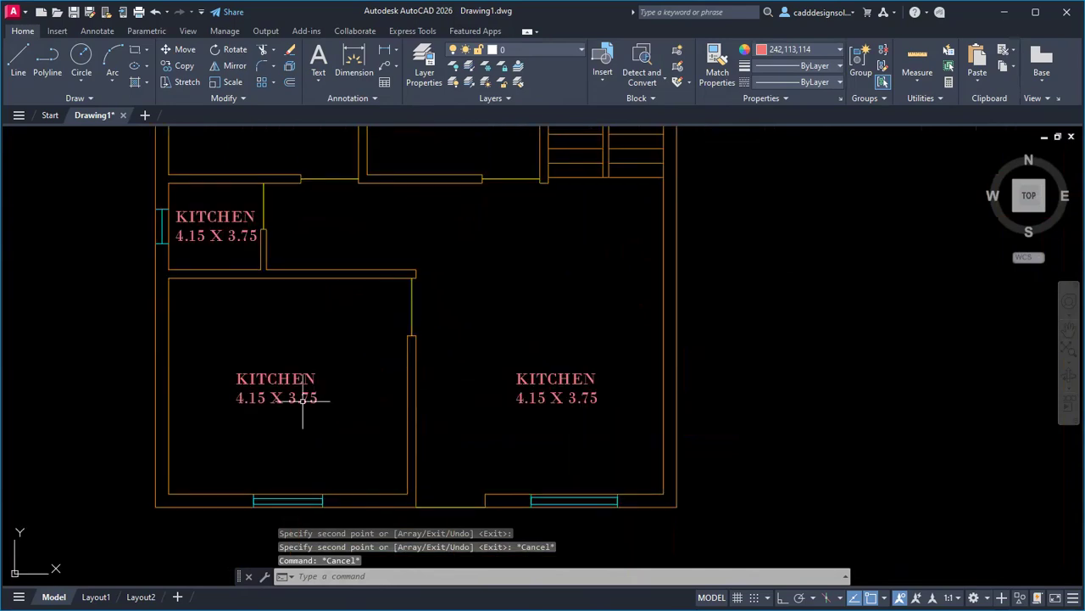
Relabel the right room's label copy as LIVING ROOM 4.30 X 3.75.
{"action": "left_click", "coordinate": [570, 399]}
{"action": "key", "text": "alt+Tab"}
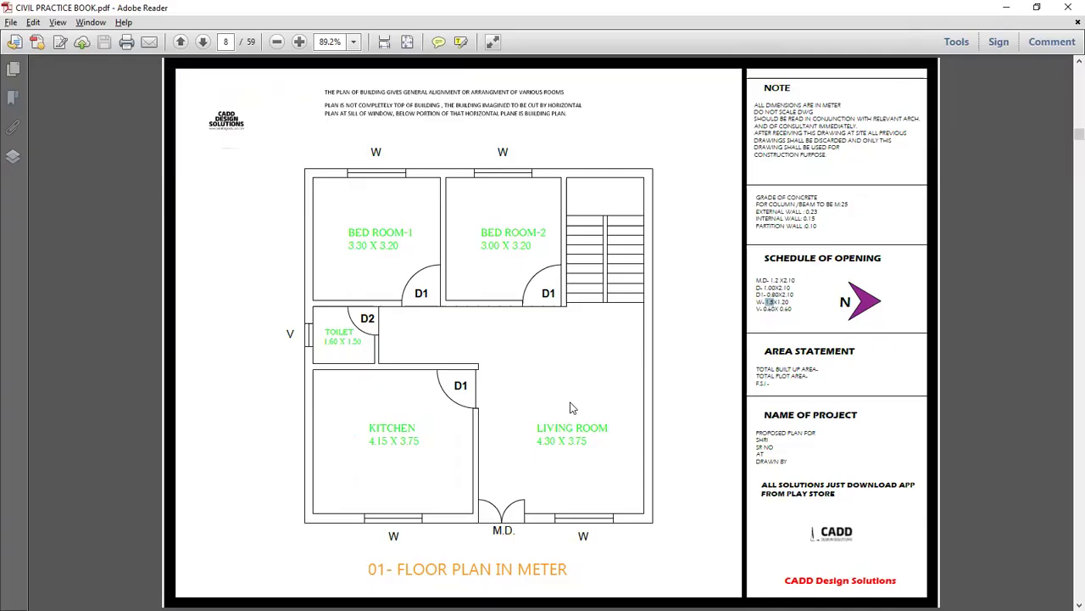
{"action": "key", "text": "alt+Tab"}
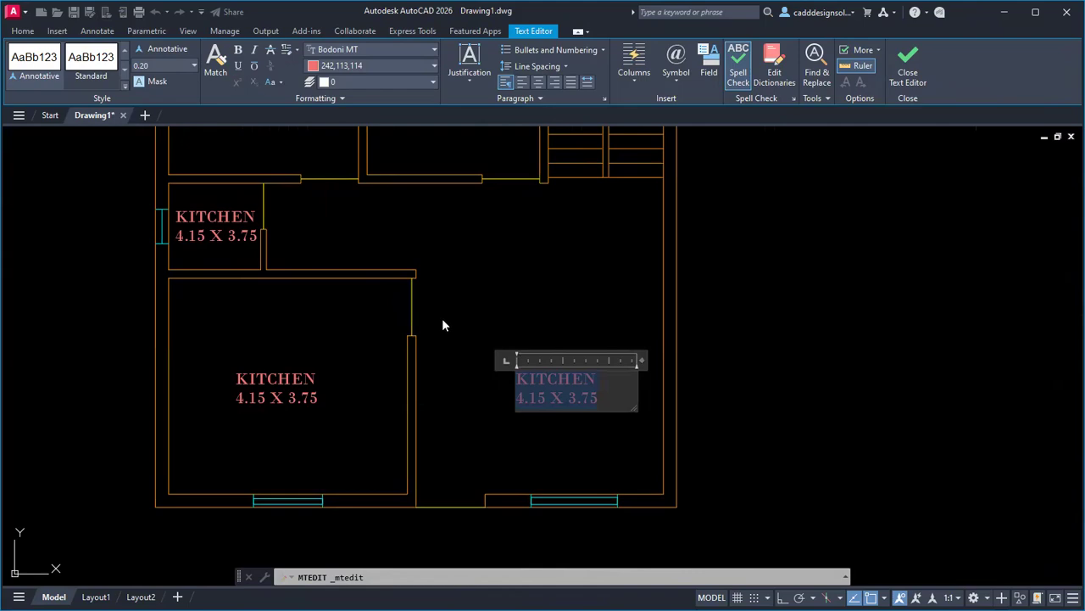
{"action": "type", "text": "LIVING"}
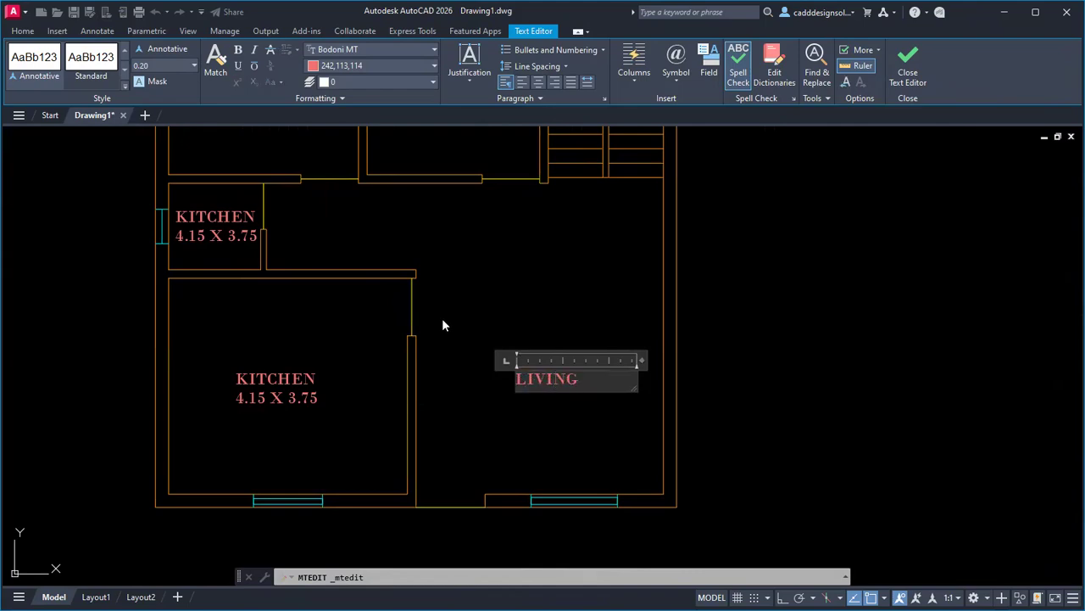
{"action": "type", "text": " ROOM"}
{"action": "key", "text": "alt+Tab"}
{"action": "key", "text": "alt+Tab"}
{"action": "key", "text": "Return"}
{"action": "key", "text": "alt+Tab"}
{"action": "key", "text": "alt+Tab"}
{"action": "type", "text": "4.30 X"}
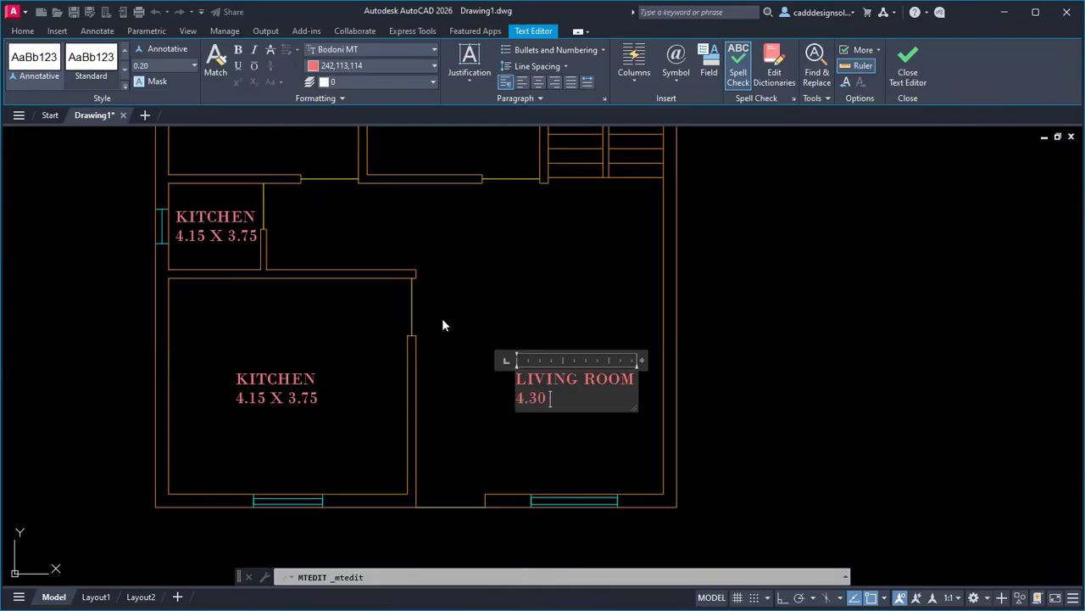
{"action": "key", "text": "alt+space"}
{"action": "key", "text": "Escape"}
{"action": "key", "text": "alt+Tab"}
{"action": "key", "text": "alt+Tab"}
{"action": "type", "text": "3.75"}
{"action": "key", "text": "Escape"}
{"action": "key", "text": "Escape"}
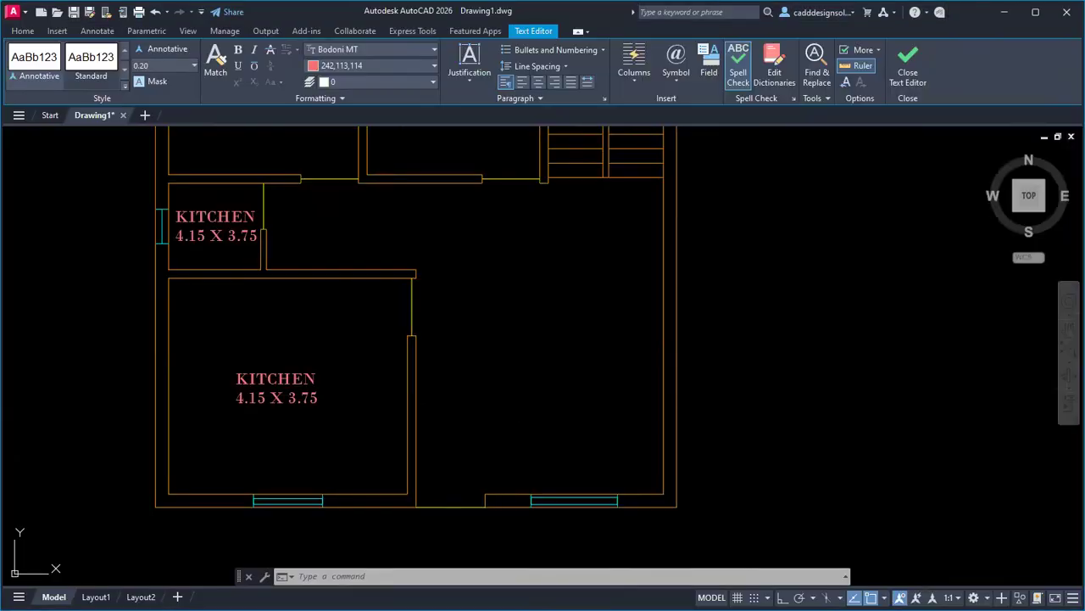
Relabel the small left room as W.C. 1.60 X 1.50 at 0.18 text height.
{"action": "scroll", "coordinate": [507, 364], "scroll_direction": "down", "scroll_amount": 4}
{"action": "scroll", "coordinate": [507, 364], "scroll_direction": "up", "scroll_amount": 4}
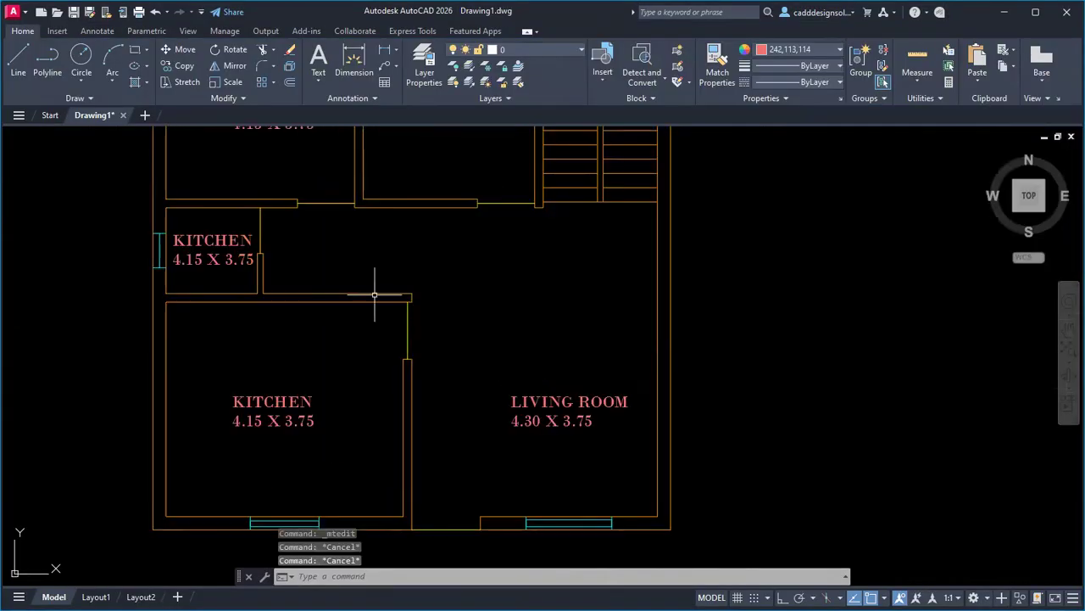
{"action": "middle_click_drag", "start_coordinate": [376, 296], "coordinate": [482, 318]}
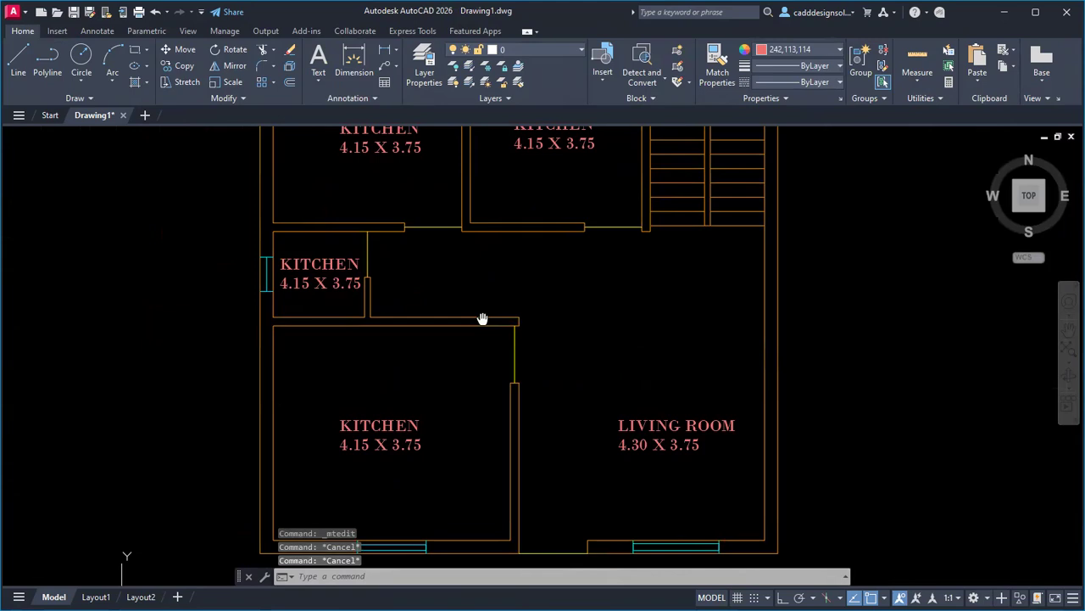
{"action": "double_click", "coordinate": [352, 278]}
{"action": "left_click_drag", "start_coordinate": [371, 280], "coordinate": [241, 244]}
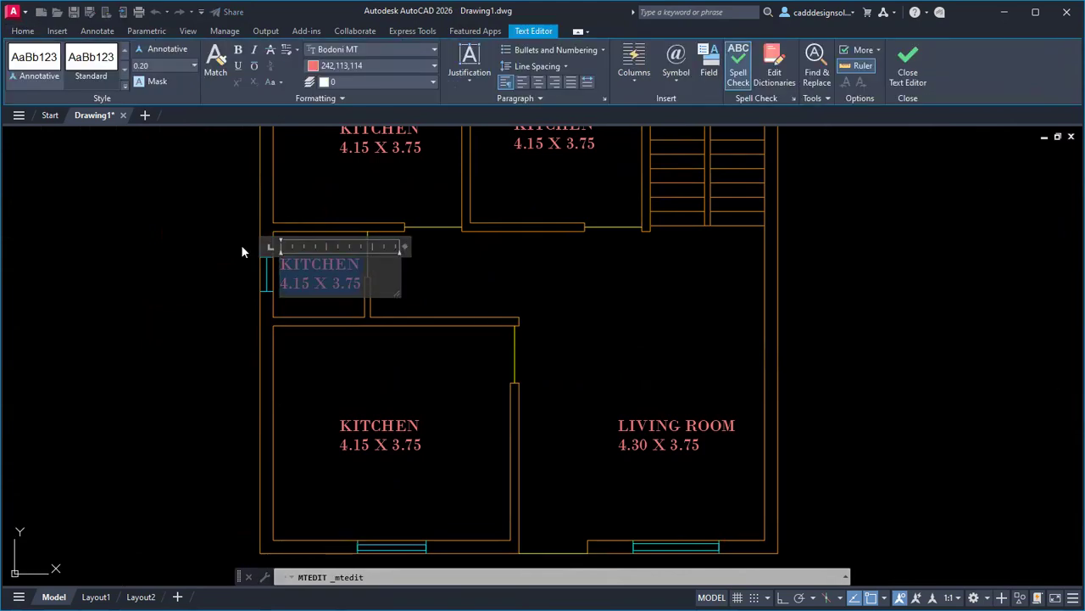
{"action": "left_click", "coordinate": [161, 65]}
{"action": "type", "text": "0.18"}
{"action": "key", "text": "Return"}
{"action": "type", "text": "W"}
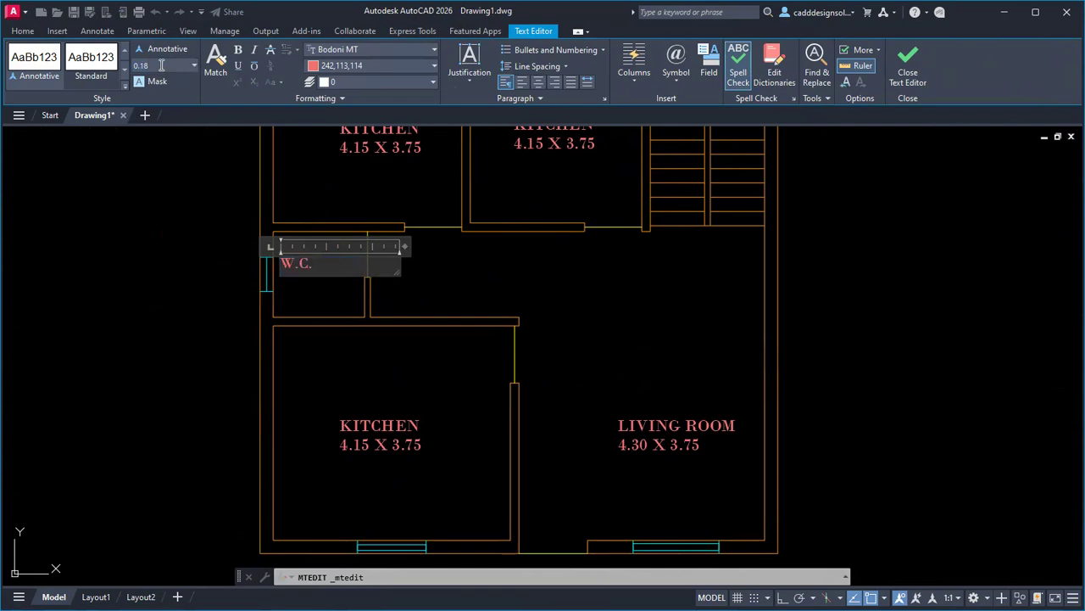
{"action": "type", "text": ".C."}
{"action": "key", "text": "Return"}
{"action": "type", "text": "1.60"}
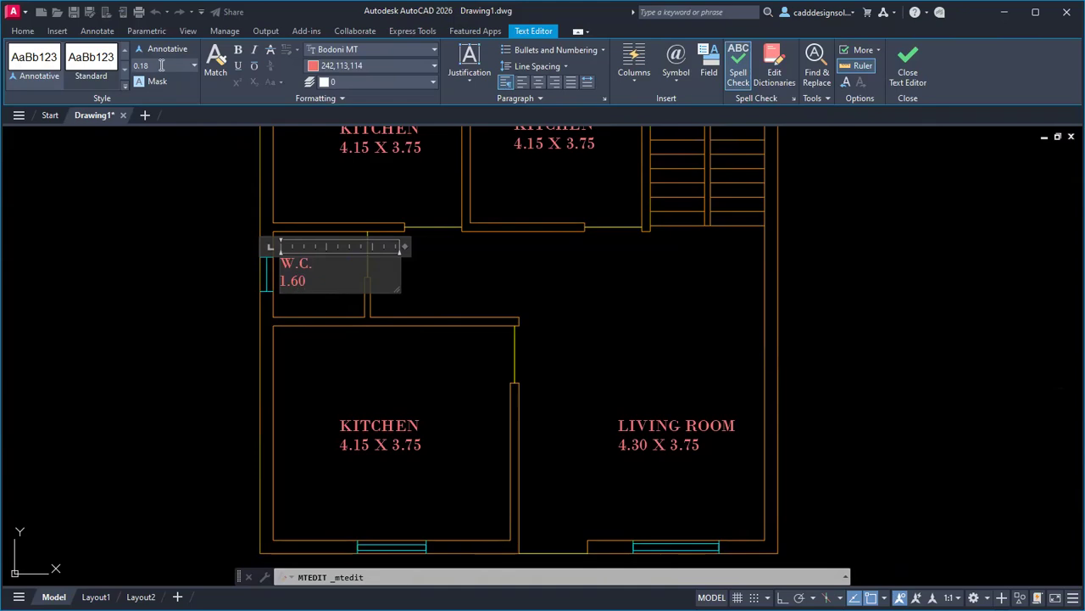
{"action": "type", "text": " X 1.50"}
{"action": "key", "text": "Escape"}
{"action": "key", "text": "Escape"}
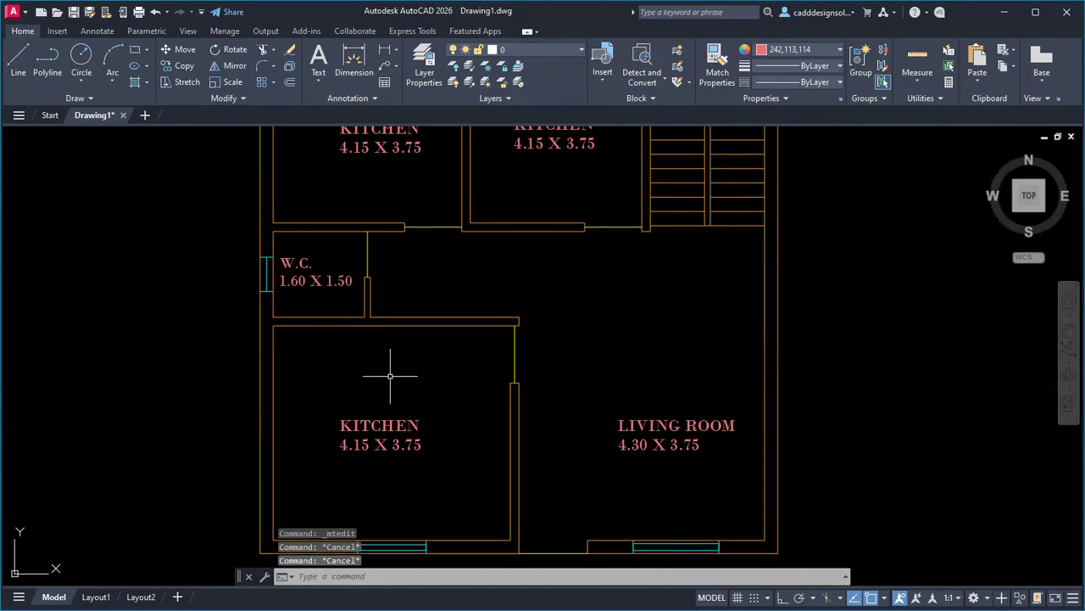
{"action": "scroll", "coordinate": [387, 376], "scroll_direction": "down", "scroll_amount": 4}
{"action": "scroll", "coordinate": [358, 336], "scroll_direction": "up", "scroll_amount": 5}
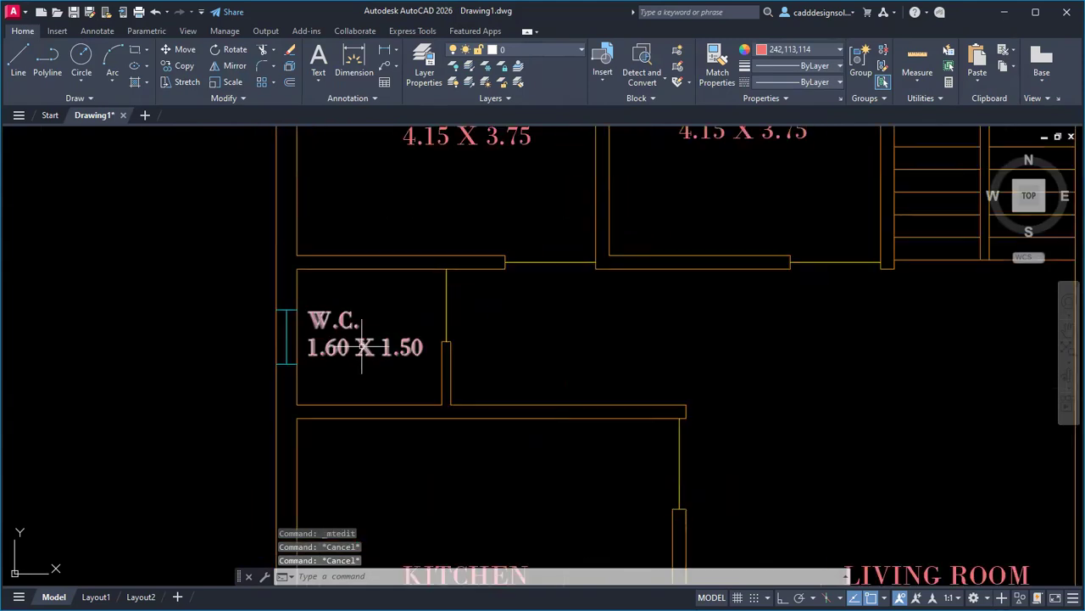
{"action": "left_click", "coordinate": [365, 346]}
{"action": "double_click", "coordinate": [353, 320]}
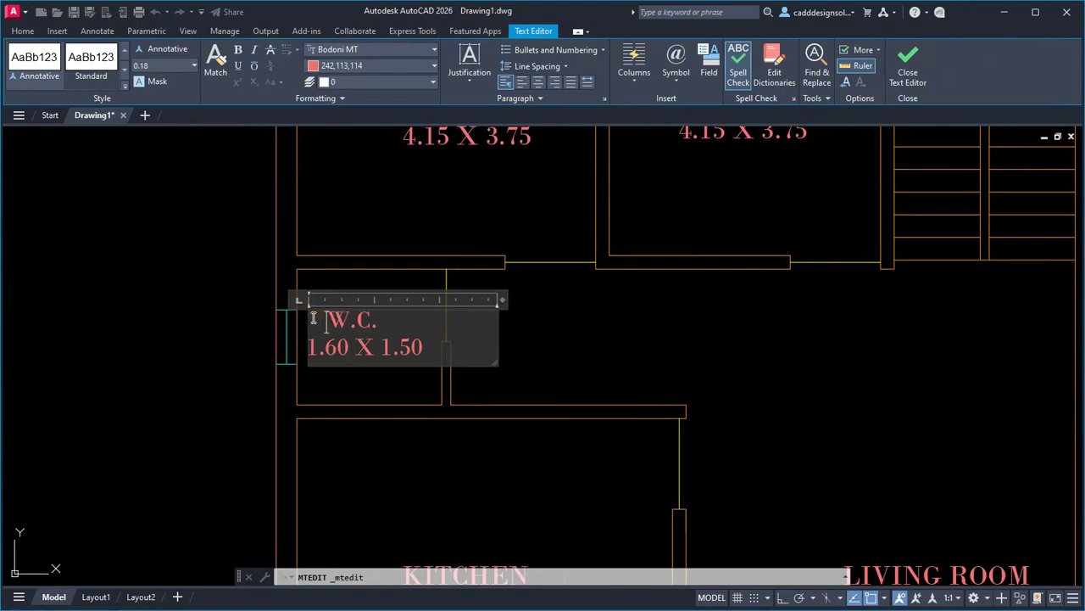
{"action": "left_click", "coordinate": [312, 407]}
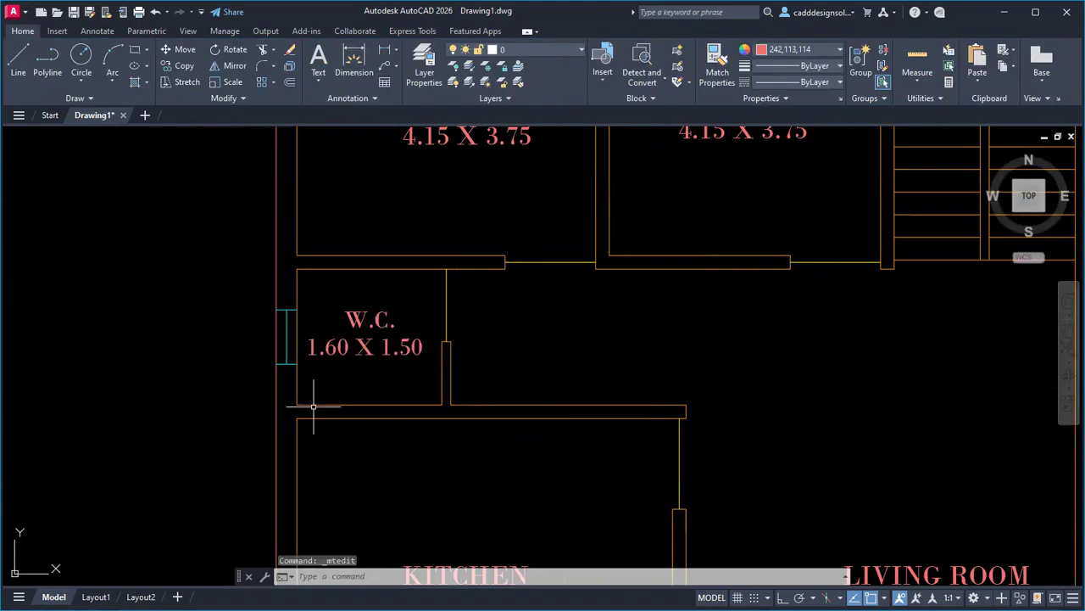
Replace the top-left KITCHEN label's text with BED ROOM.
{"action": "scroll", "coordinate": [347, 382], "scroll_direction": "down", "scroll_amount": 4}
{"action": "scroll", "coordinate": [395, 431], "scroll_direction": "up", "scroll_amount": 2}
{"action": "middle_click_drag", "start_coordinate": [445, 345], "coordinate": [490, 375]}
{"action": "scroll", "coordinate": [369, 261], "scroll_direction": "up", "scroll_amount": 2}
{"action": "left_click", "coordinate": [365, 269]}
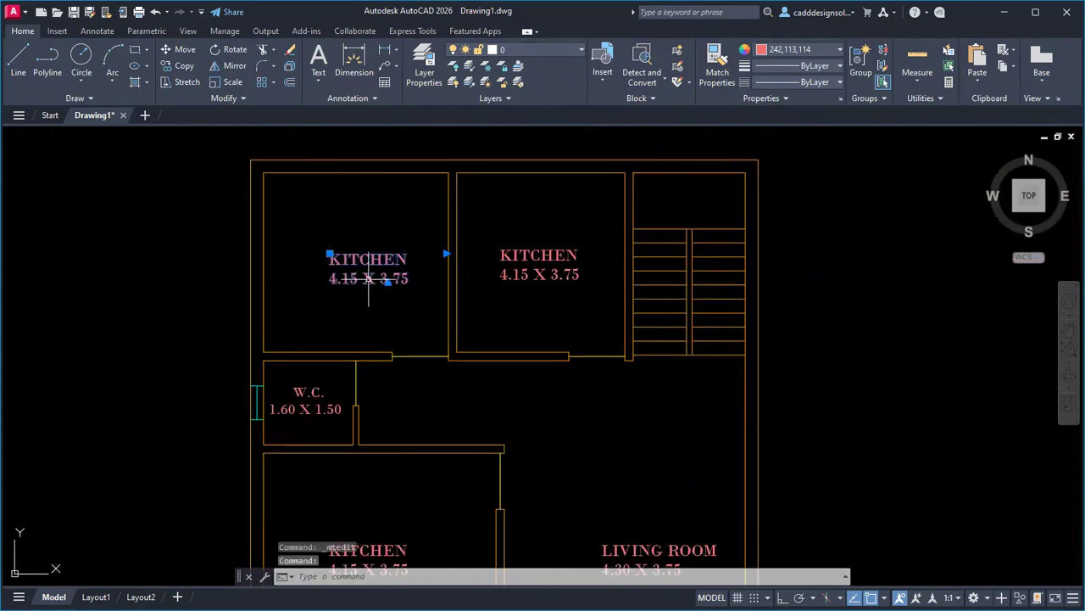
{"action": "double_click", "coordinate": [427, 276]}
{"action": "left_click_drag", "start_coordinate": [422, 278], "coordinate": [278, 229]}
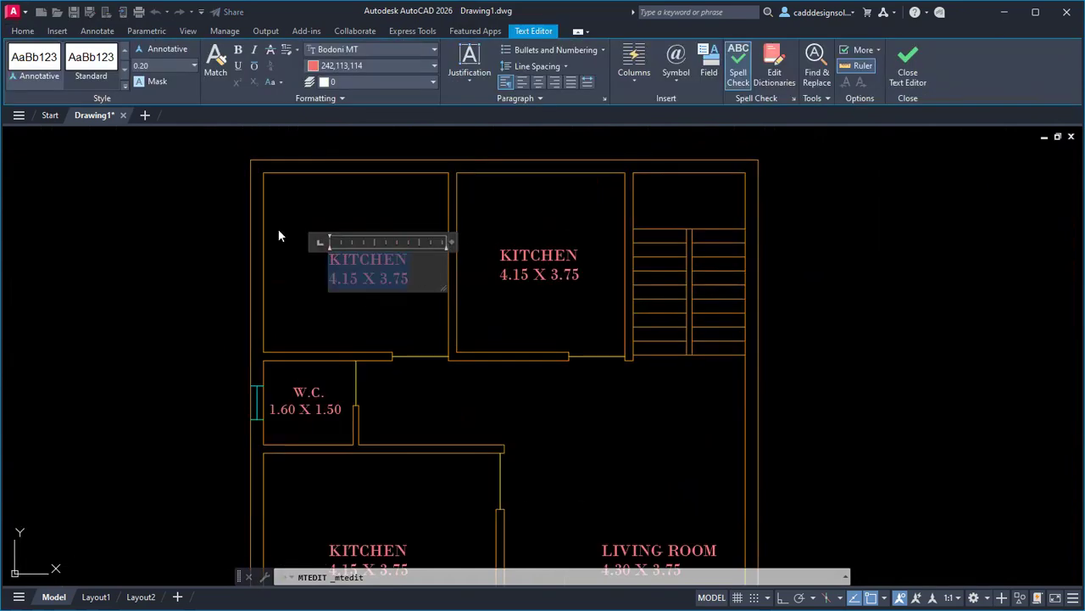
{"action": "type", "text": "BED ROOM"}
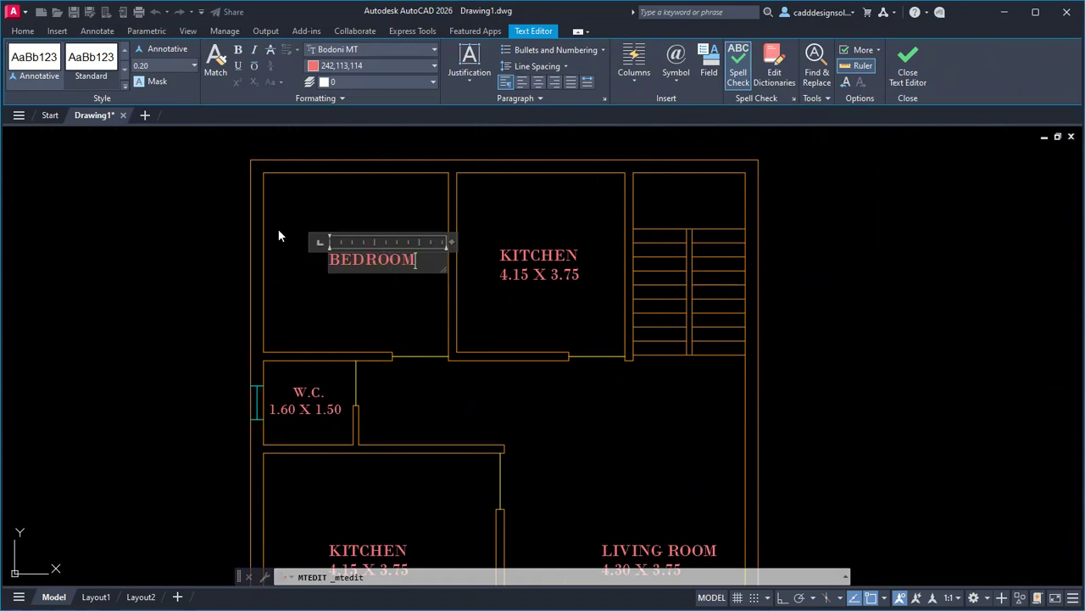
Correct the bedroom size line to read 3.30 X 3.20.
{"action": "key", "text": "alt+Tab"}
{"action": "key", "text": "alt+Tab"}
{"action": "key", "text": "alt+Tab"}
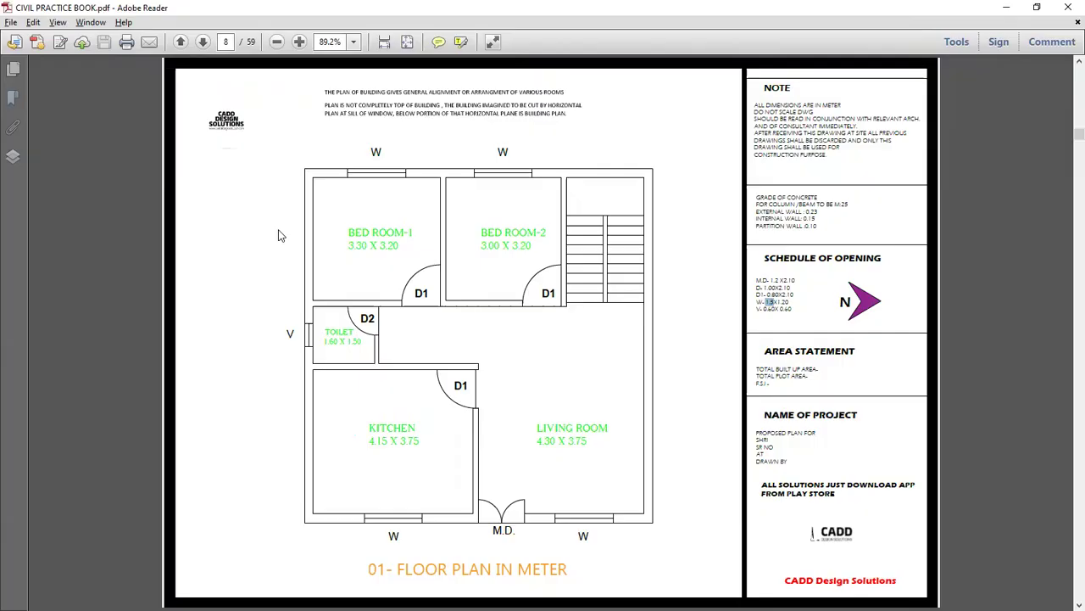
{"action": "key", "text": "alt+Tab"}
{"action": "type", "text": "3.30"}
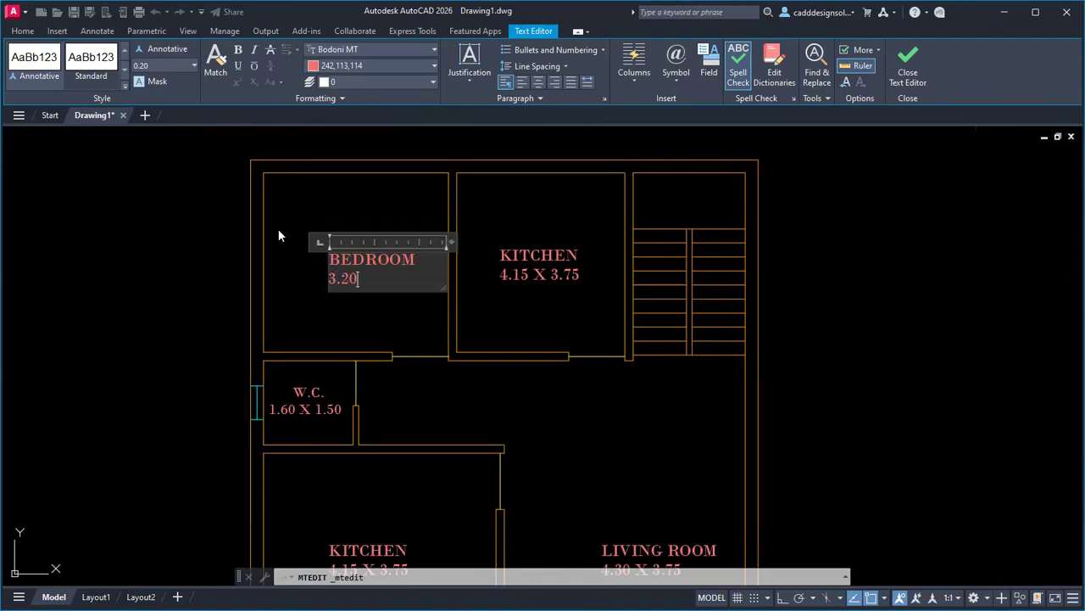
{"action": "key", "text": "alt+Tab"}
{"action": "key", "text": "alt+Tab"}
{"action": "key", "text": "BackSpace"}
{"action": "key", "text": "BackSpace"}
{"action": "type", "text": "30 X 3.20"}
{"action": "left_click", "coordinate": [331, 307]}
{"action": "key", "text": "Escape"}
{"action": "key", "text": "Escape"}
{"action": "scroll", "coordinate": [419, 303], "scroll_direction": "down", "scroll_amount": 3}
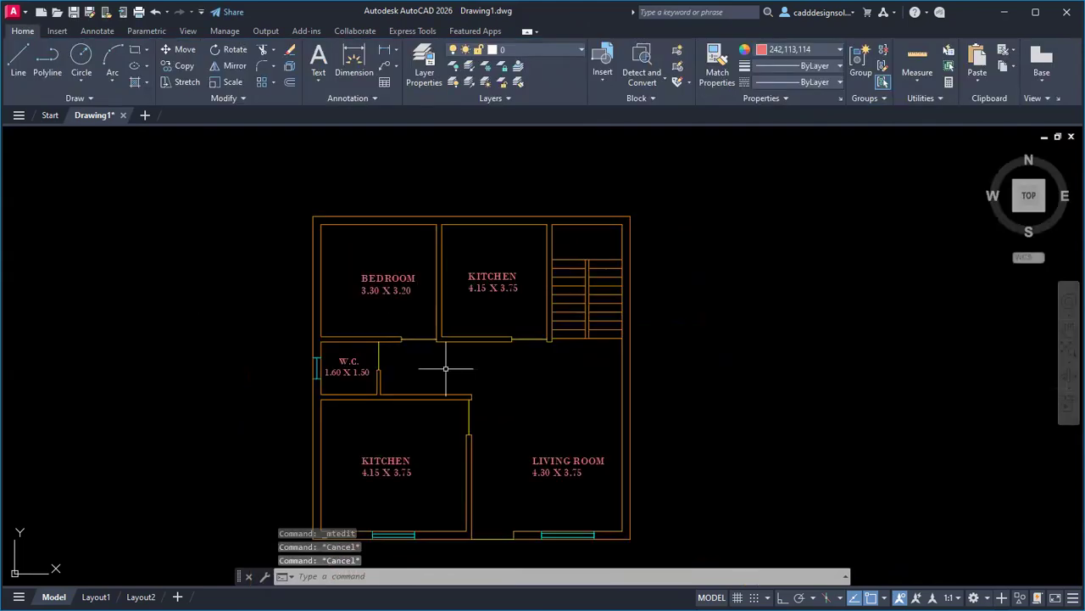
{"action": "scroll", "coordinate": [466, 369], "scroll_direction": "down", "scroll_amount": 1}
{"action": "scroll", "coordinate": [466, 369], "scroll_direction": "up", "scroll_amount": 3}
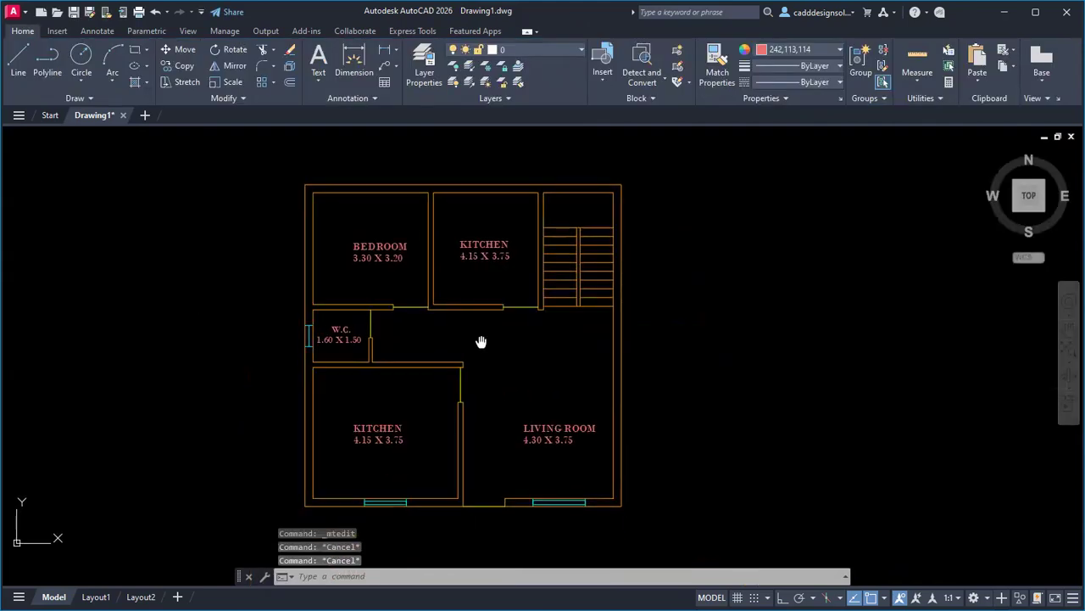
{"action": "type", "text": "co"}
{"action": "key", "text": "Return"}
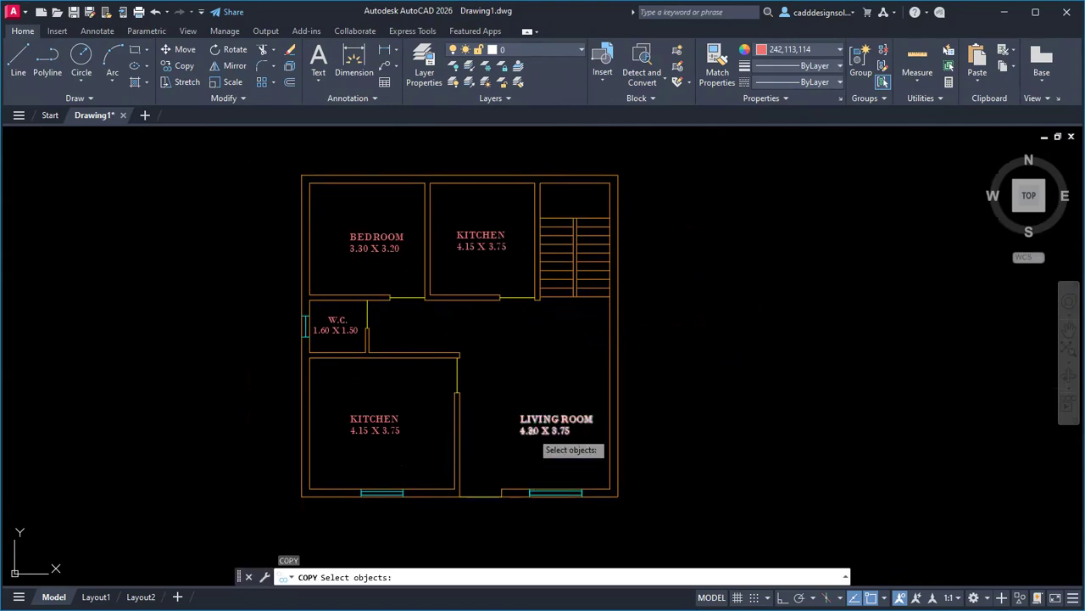
Copy the LIVING ROOM label to a spot below the floor plan.
{"action": "left_click", "coordinate": [530, 432]}
{"action": "key", "text": "Return"}
{"action": "left_click", "coordinate": [527, 431]}
{"action": "middle_click_drag", "start_coordinate": [484, 465], "coordinate": [480, 337]}
{"action": "scroll", "coordinate": [423, 444], "scroll_direction": "up", "scroll_amount": 2}
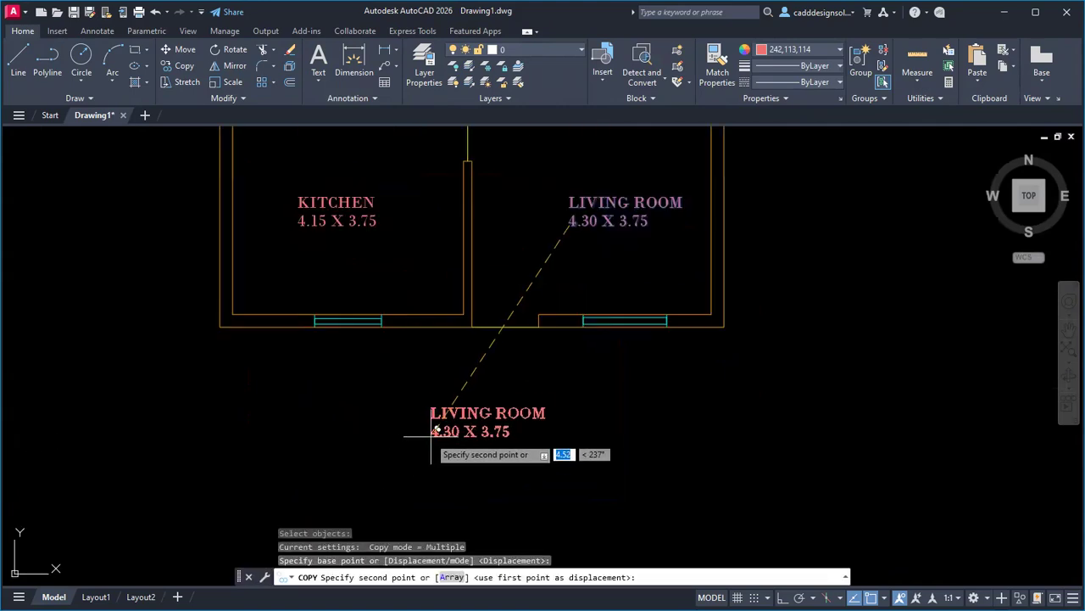
{"action": "left_click", "coordinate": [477, 432]}
{"action": "key", "text": "Escape"}
{"action": "key", "text": "Escape"}
Change the copied text to an underlined GROUND FLOOR PLAN title at 0.25 height.
{"action": "left_click", "coordinate": [477, 432]}
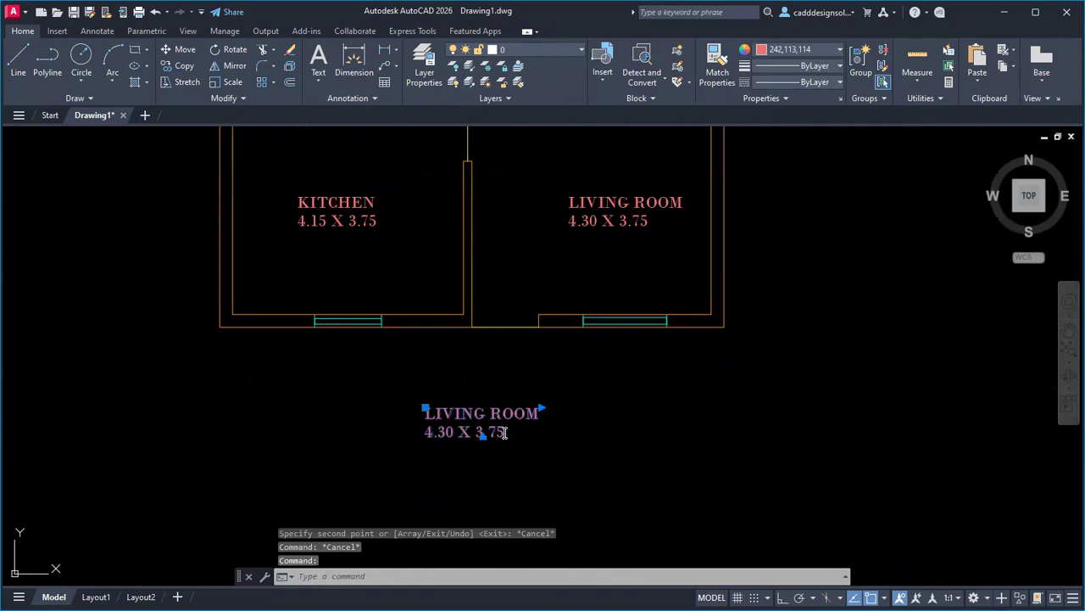
{"action": "double_click", "coordinate": [494, 431]}
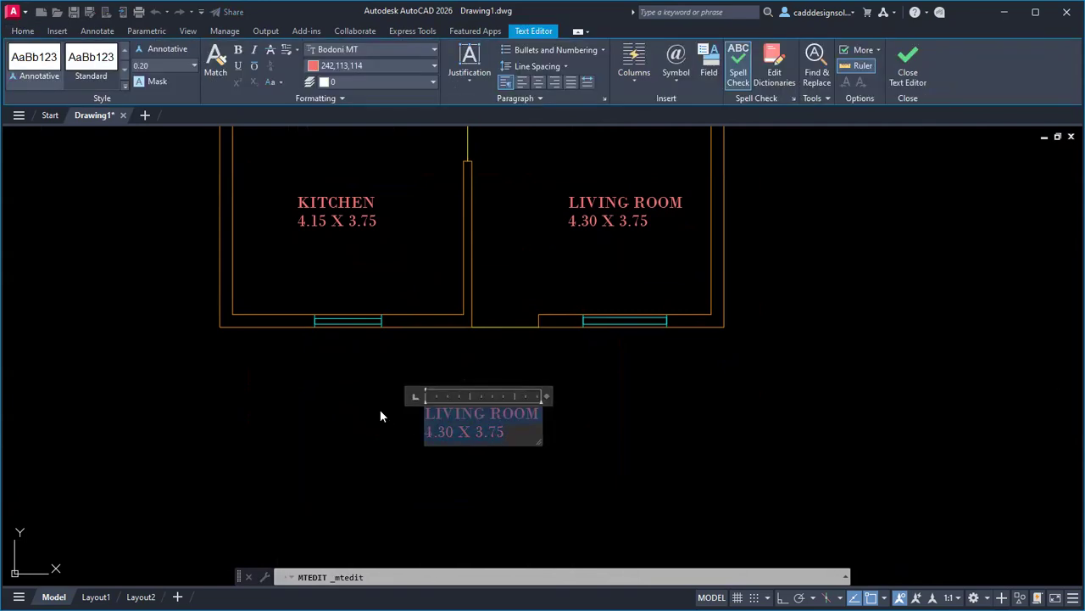
{"action": "type", "text": "GROUNFD FLOOR PLAN"}
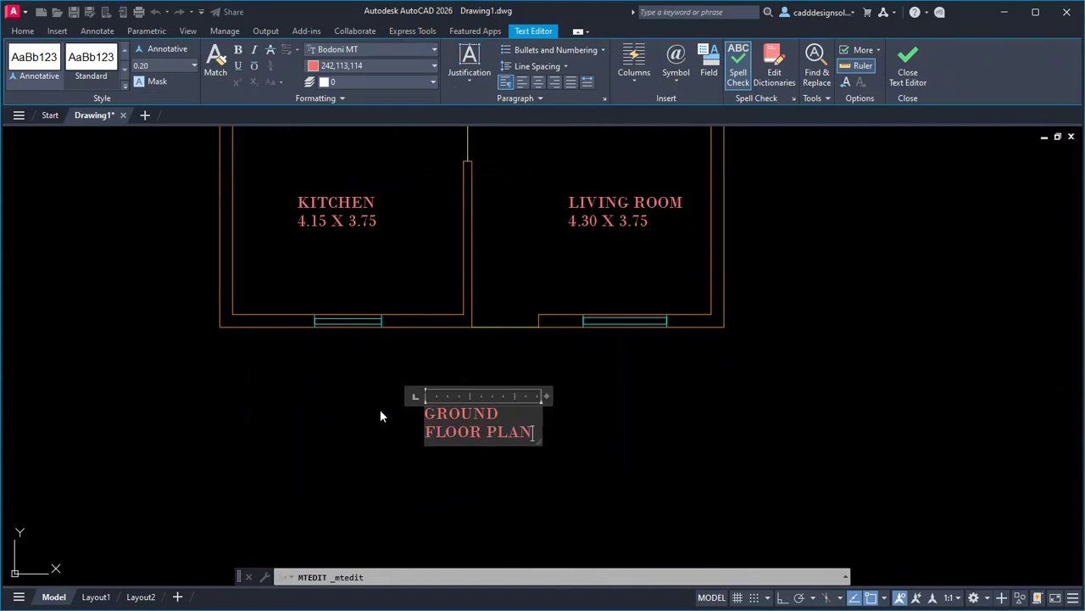
{"action": "left_click_drag", "start_coordinate": [544, 397], "coordinate": [688, 396]}
{"action": "left_click_drag", "start_coordinate": [620, 415], "coordinate": [419, 430]}
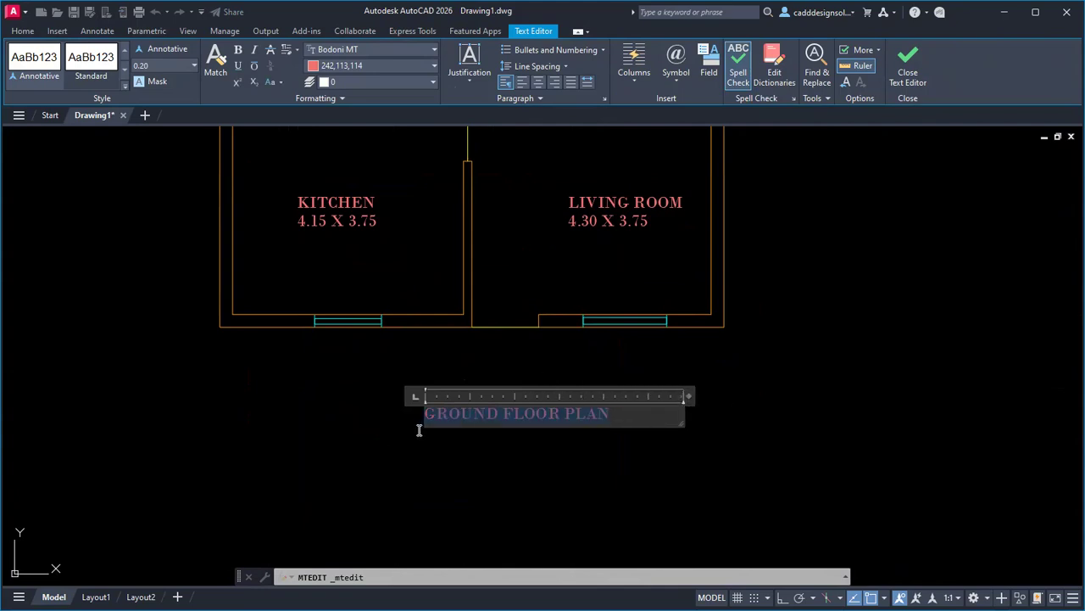
{"action": "left_click", "coordinate": [238, 66]}
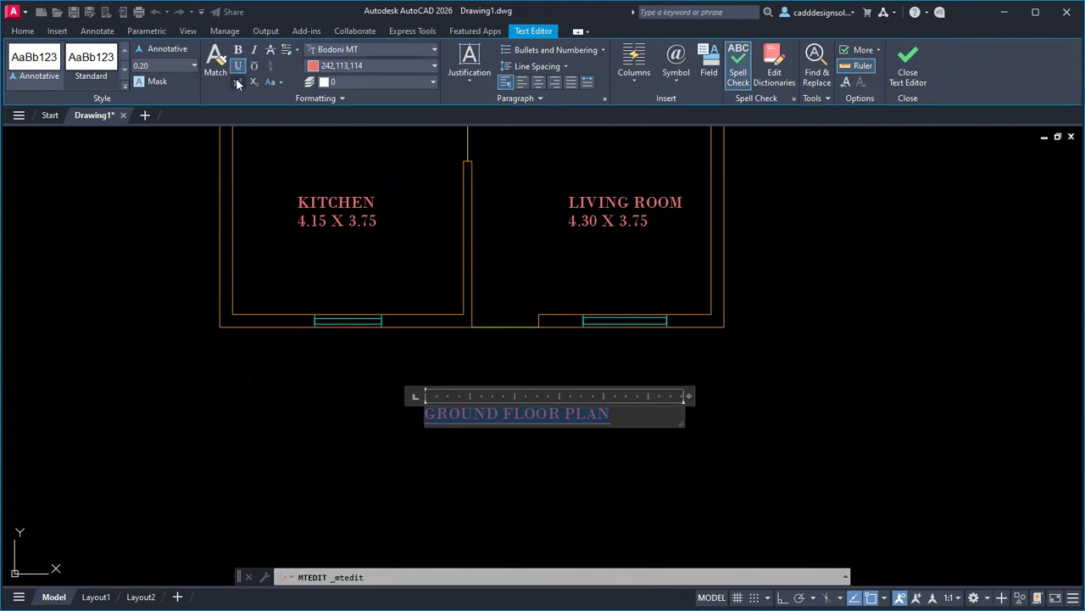
{"action": "left_click", "coordinate": [168, 65]}
{"action": "type", "text": "0.25"}
{"action": "key", "text": "Return"}
{"action": "key", "text": "Escape"}
{"action": "scroll", "coordinate": [455, 436], "scroll_direction": "down", "scroll_amount": 4}
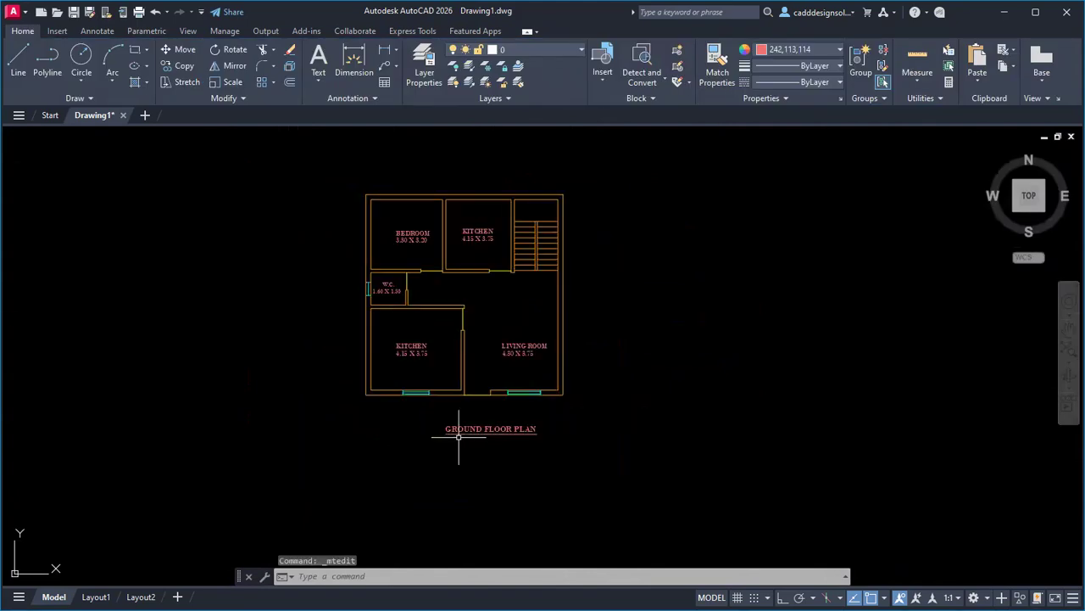
{"action": "scroll", "coordinate": [526, 436], "scroll_direction": "up", "scroll_amount": 2}
Move the GROUND FLOOR PLAN title so it sits centred under the plan.
{"action": "type", "text": "m"}
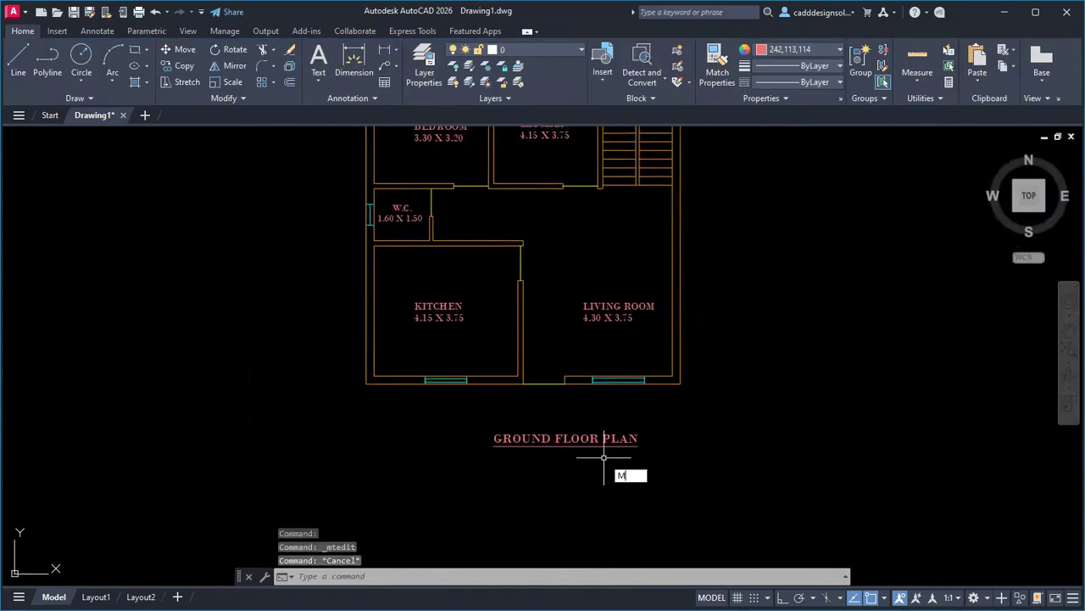
{"action": "key", "text": "space"}
{"action": "left_click", "coordinate": [594, 445]}
{"action": "key", "text": "space"}
{"action": "left_click", "coordinate": [581, 467]}
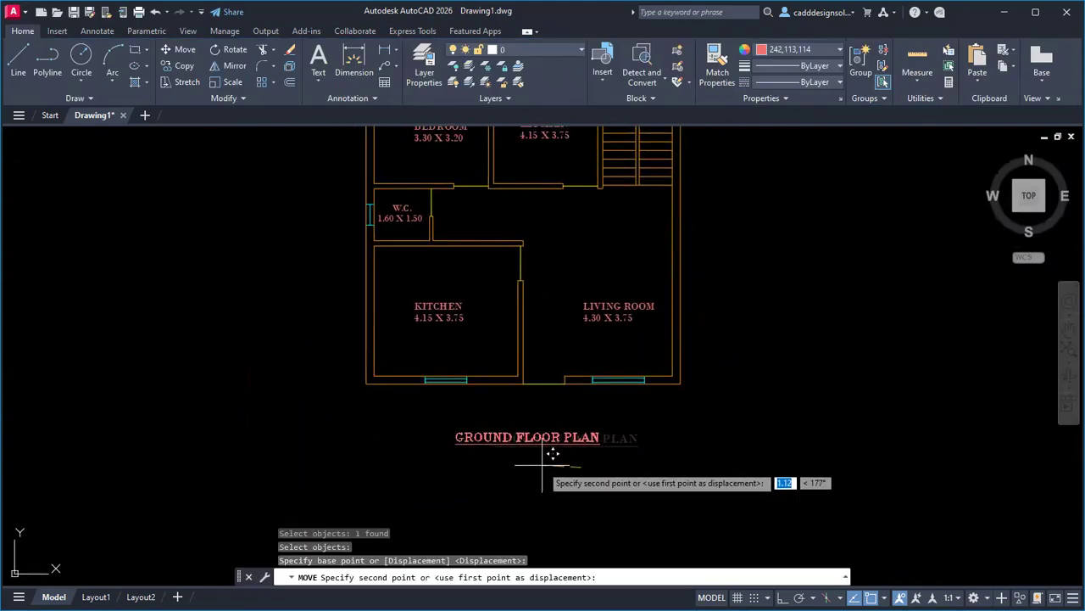
{"action": "left_click", "coordinate": [556, 452]}
{"action": "scroll", "coordinate": [622, 423], "scroll_direction": "down", "scroll_amount": 2}
{"action": "mouse_move", "coordinate": [686, 390]}
{"action": "middle_mouse_down"}
{"action": "mouse_move", "coordinate": [651, 402]}
{"action": "mouse_move", "coordinate": [638, 386]}
{"action": "middle_mouse_up"}
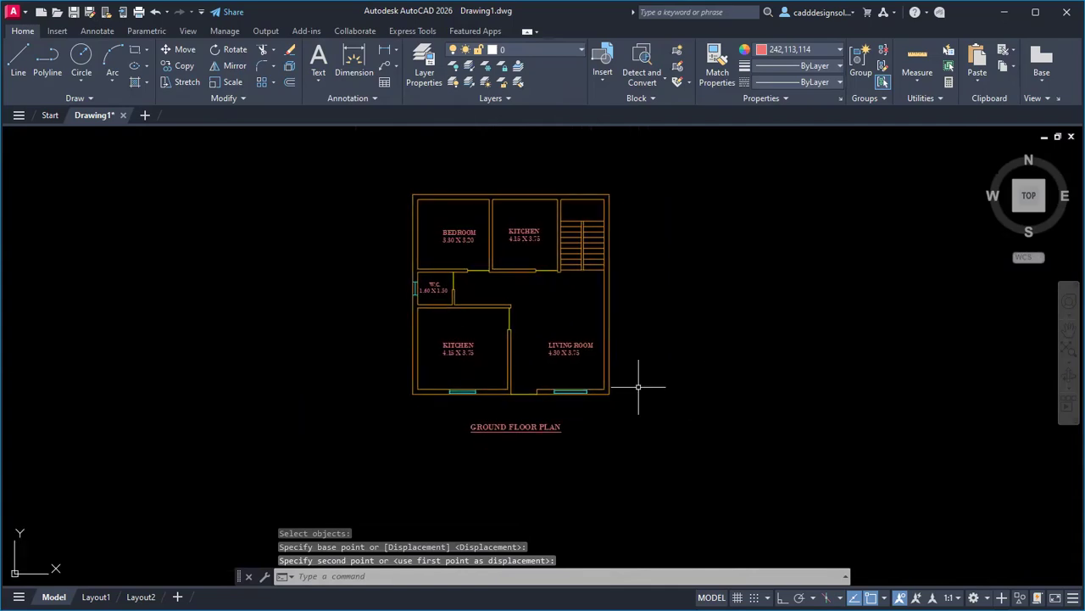
{"action": "key", "text": "Escape"}
{"action": "key", "text": "Escape"}
{"action": "left_click", "coordinate": [11, 11]}
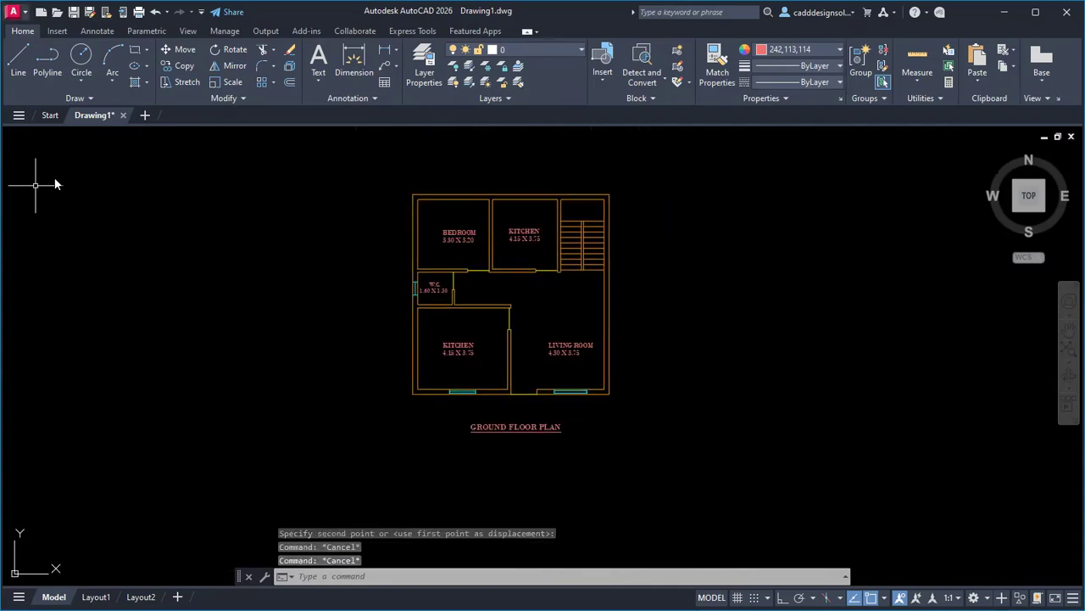
{"action": "left_click", "coordinate": [53, 179]}
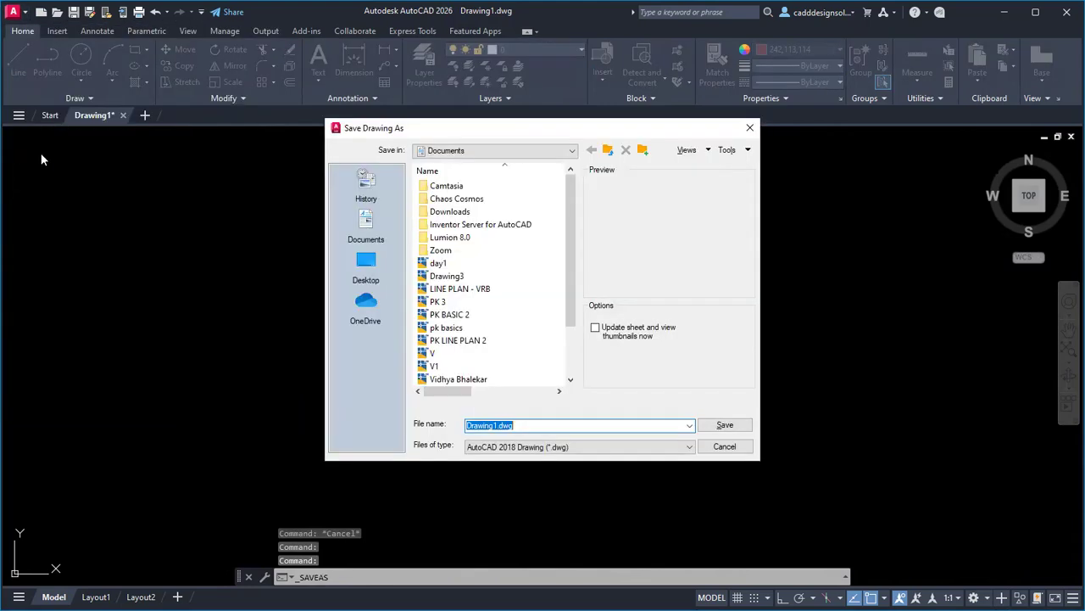
Create a new student-named folder inside E:\00 Student folder.
{"action": "left_click_drag", "start_coordinate": [570, 312], "coordinate": [580, 236]}
{"action": "left_click", "coordinate": [566, 151]}
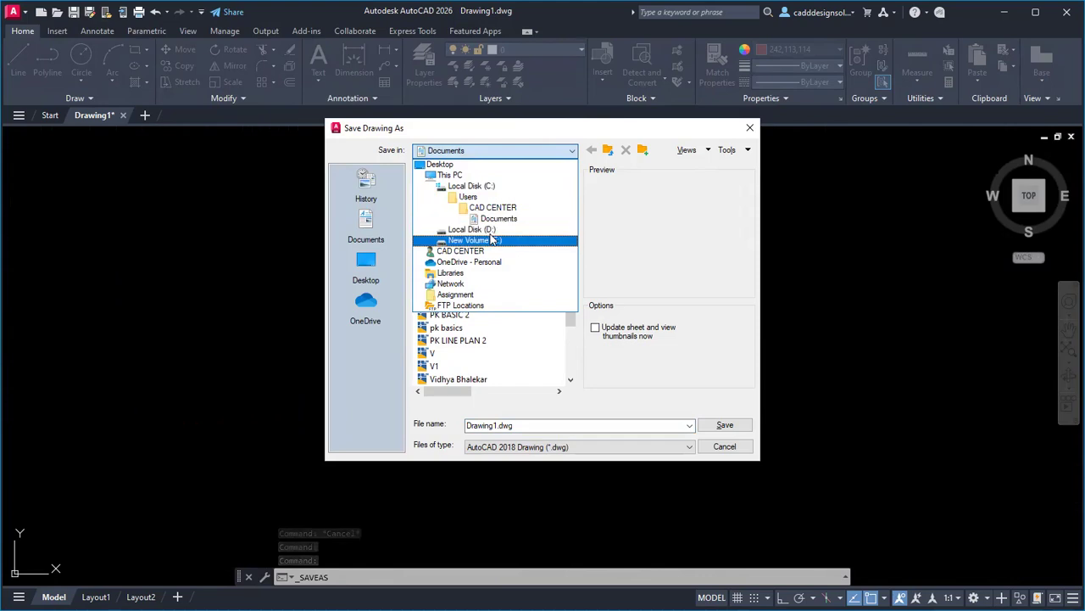
{"action": "left_click", "coordinate": [490, 230]}
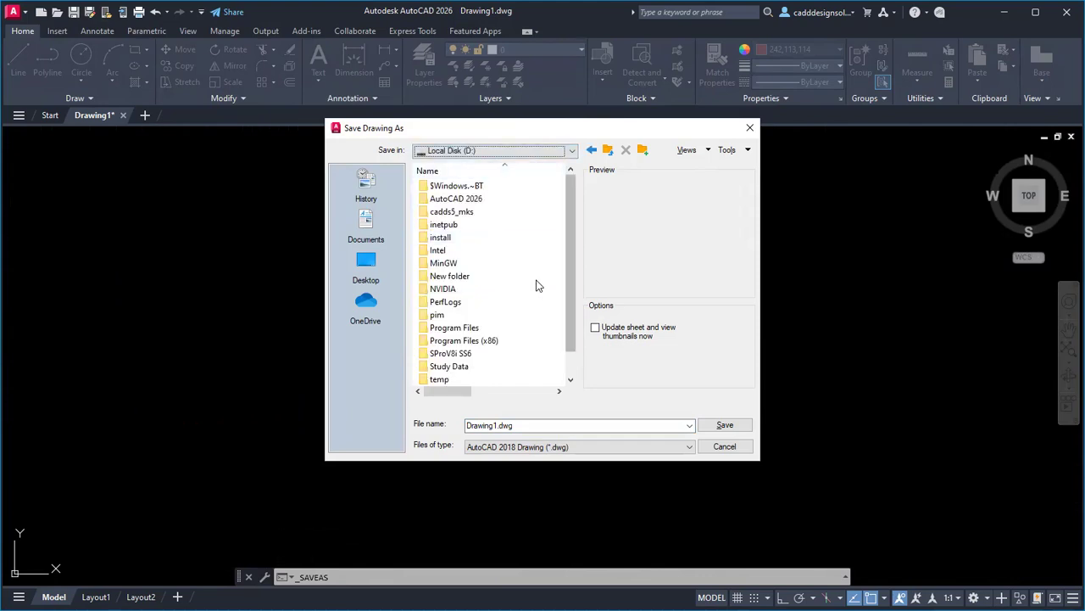
{"action": "left_click", "coordinate": [513, 151]}
{"action": "left_click", "coordinate": [499, 209]}
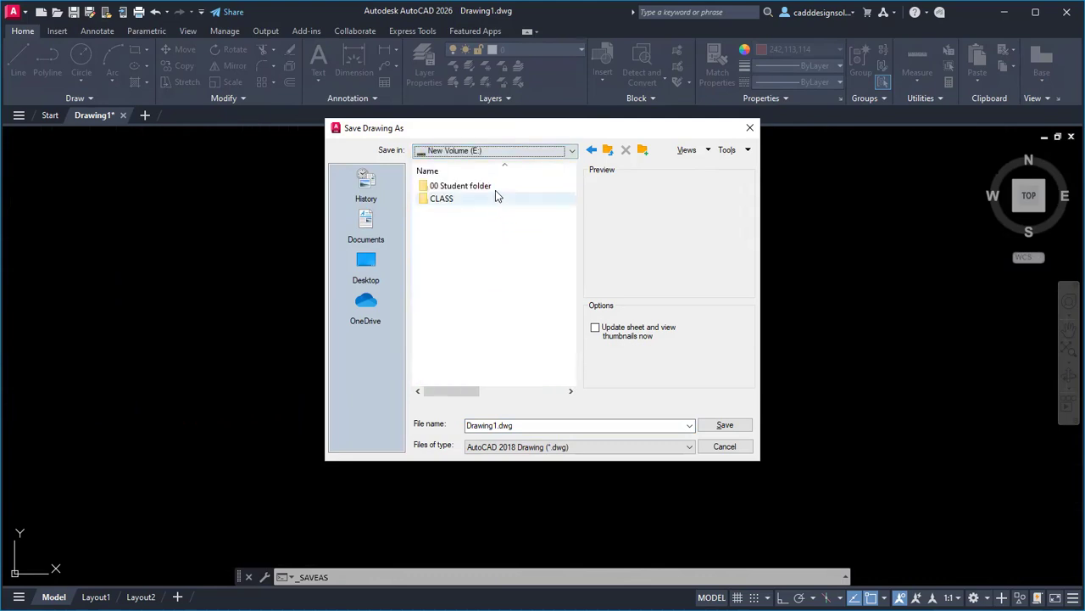
{"action": "double_click", "coordinate": [492, 186]}
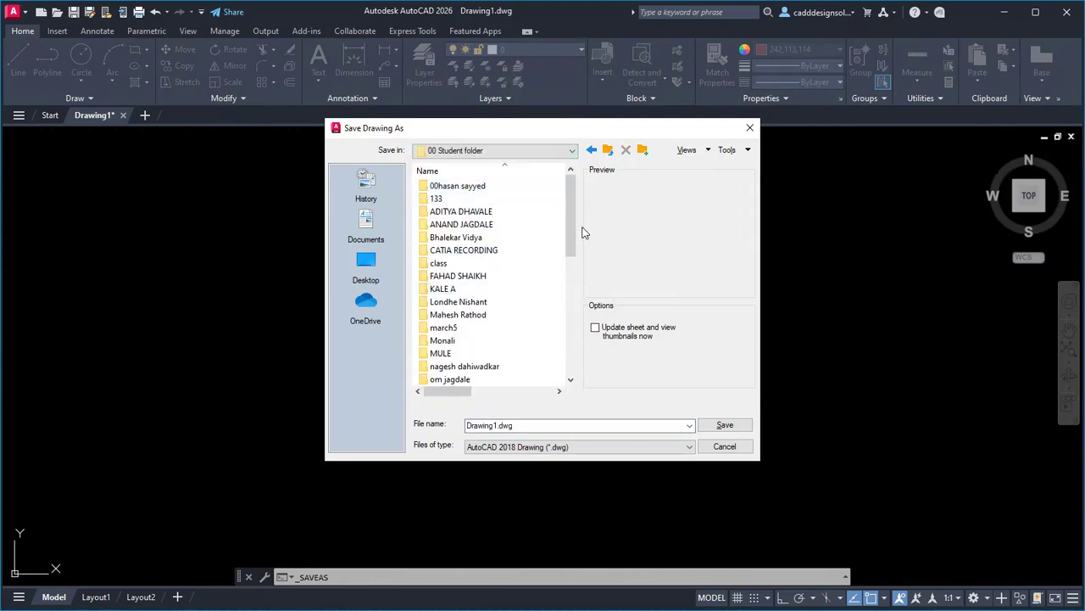
{"action": "left_click", "coordinate": [643, 151]}
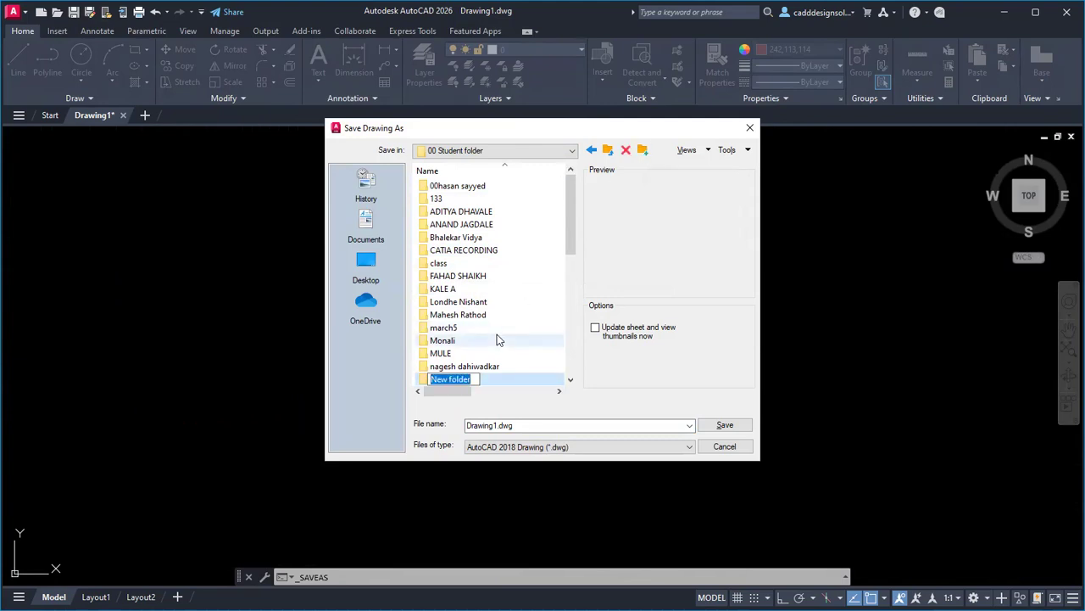
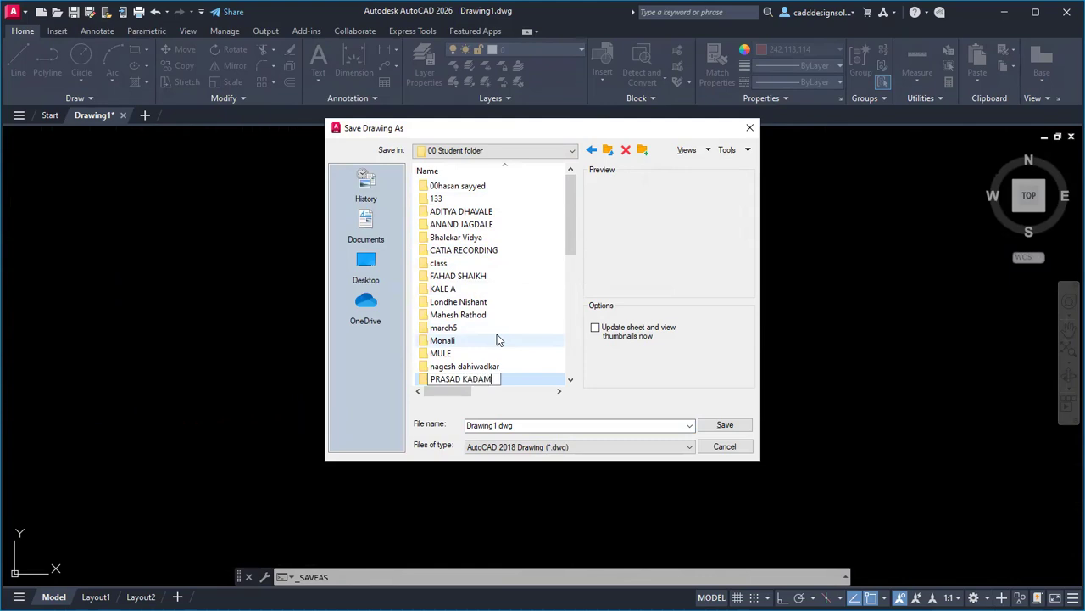
{"action": "key", "text": "Return"}
{"action": "key", "text": "Return"}
Save the drawing in that folder as Meter plan no -01.
{"action": "double_click", "coordinate": [545, 425]}
{"action": "type", "text": "Meter plan np -01"}
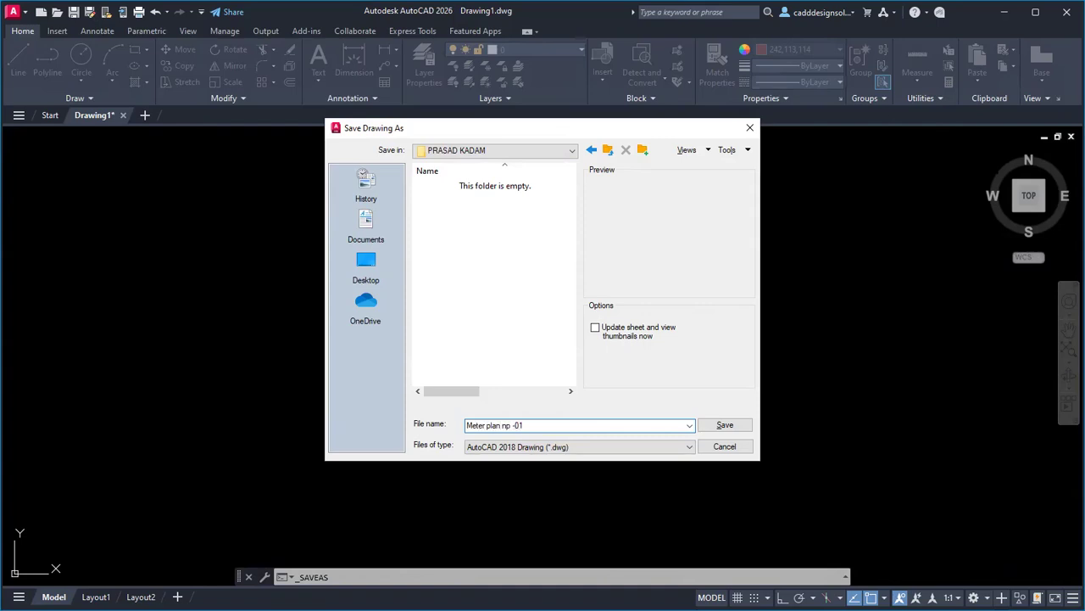
{"action": "left_click_drag", "start_coordinate": [511, 424], "coordinate": [506, 425]}
{"action": "type", "text": "o"}
{"action": "left_click", "coordinate": [724, 425]}
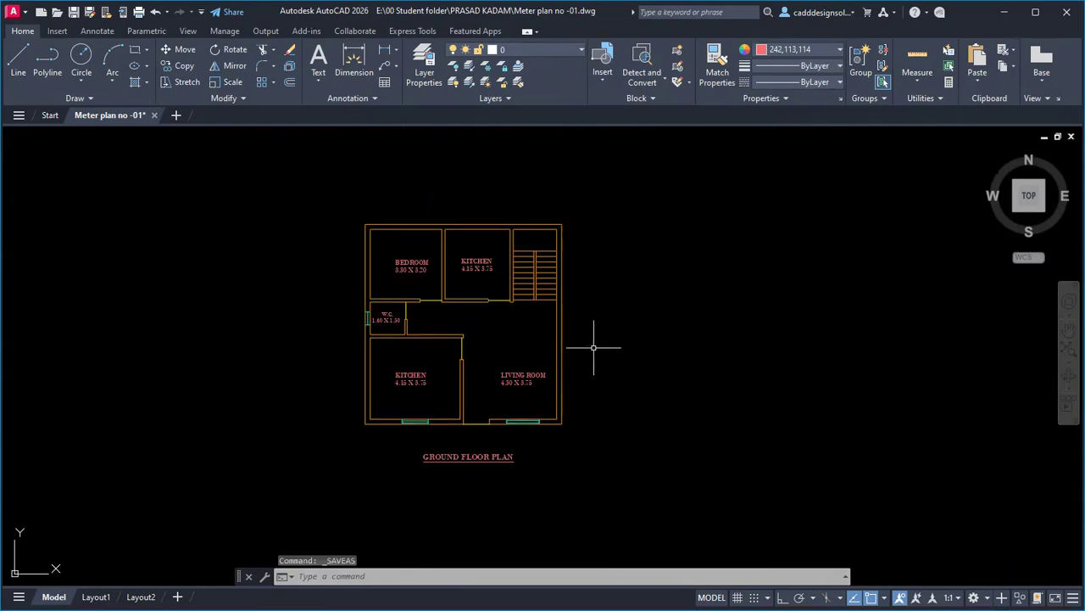
Zoom in on the plan and switch to the CIVIL PRACTICE BOOK reference PDF.
{"action": "key", "text": "Escape"}
{"action": "key", "text": "Escape"}
{"action": "key", "text": "Escape"}
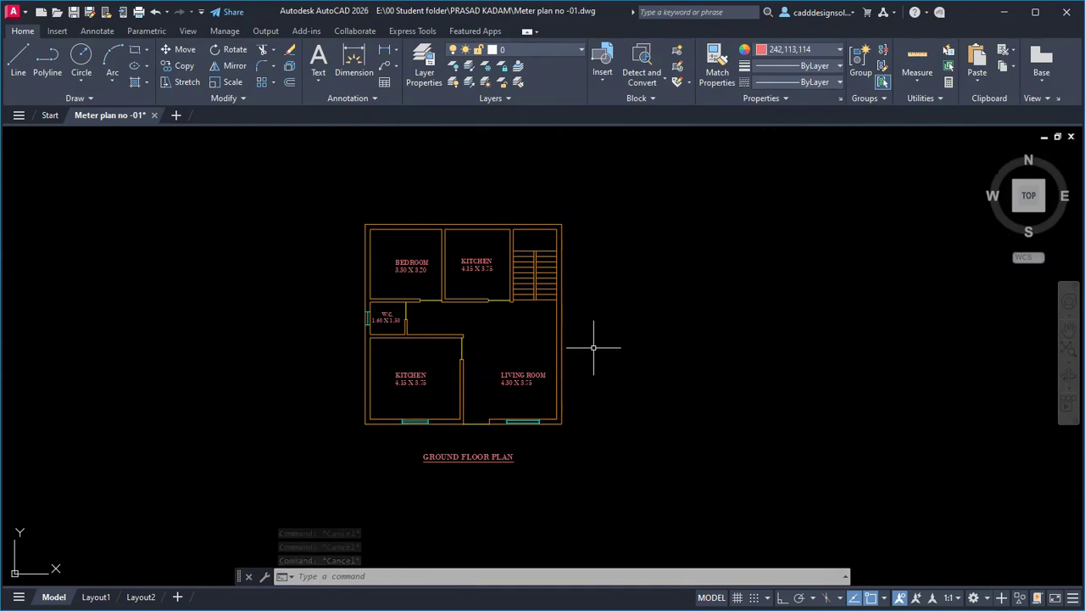
{"action": "scroll", "coordinate": [496, 430], "scroll_direction": "up", "scroll_amount": 3}
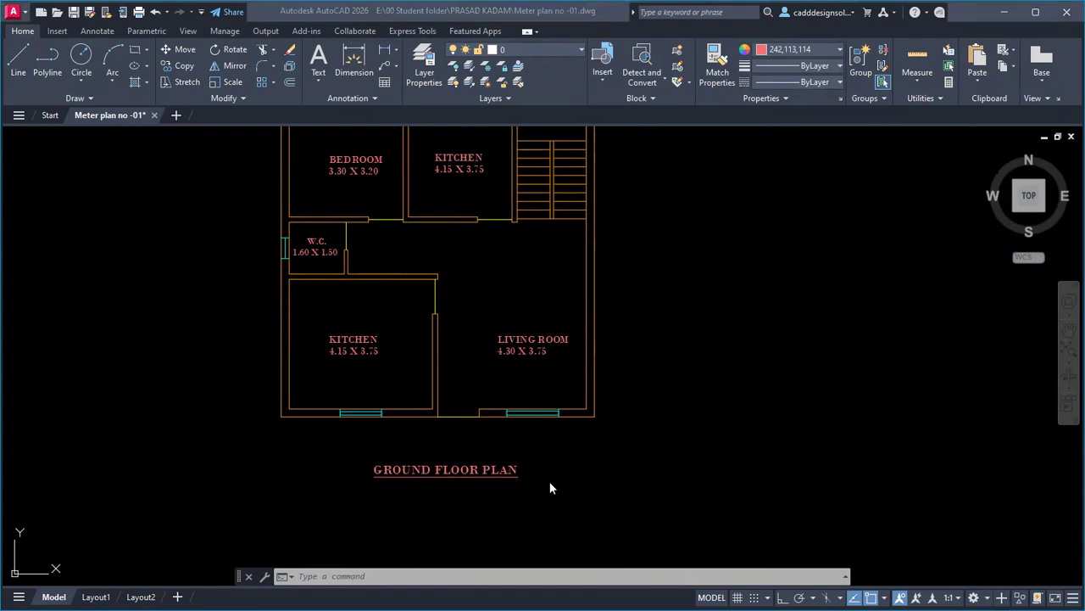
{"action": "key", "text": "alt+Tab"}
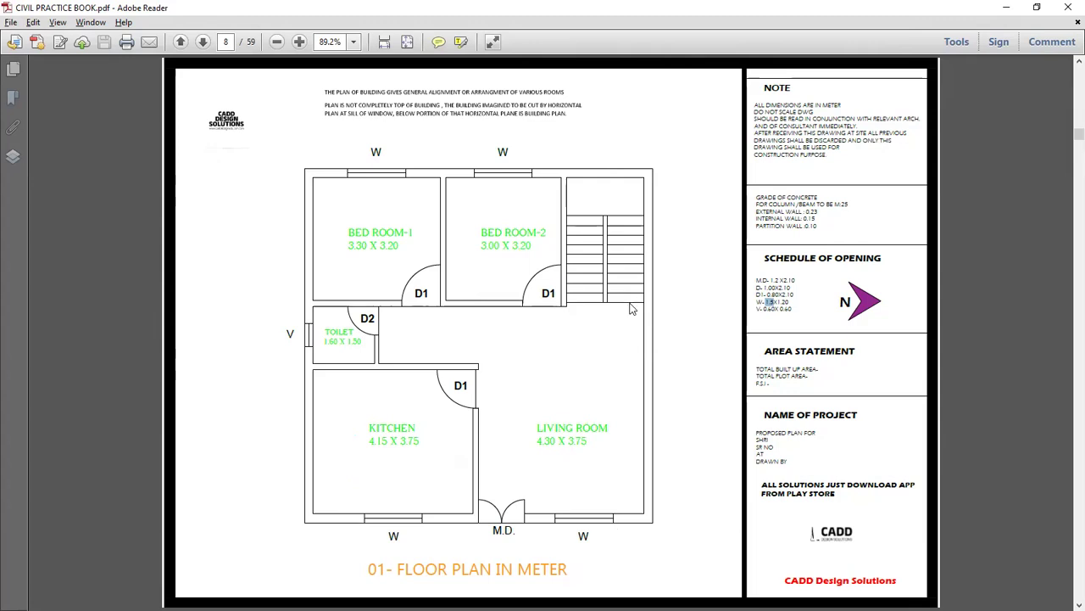
Browse the 02 FLOOR PLAN IN METER page and select its staircase arrow.
{"action": "scroll", "coordinate": [630, 309], "scroll_direction": "down", "scroll_amount": 3}
{"action": "scroll", "coordinate": [626, 303], "scroll_direction": "up", "scroll_amount": 2}
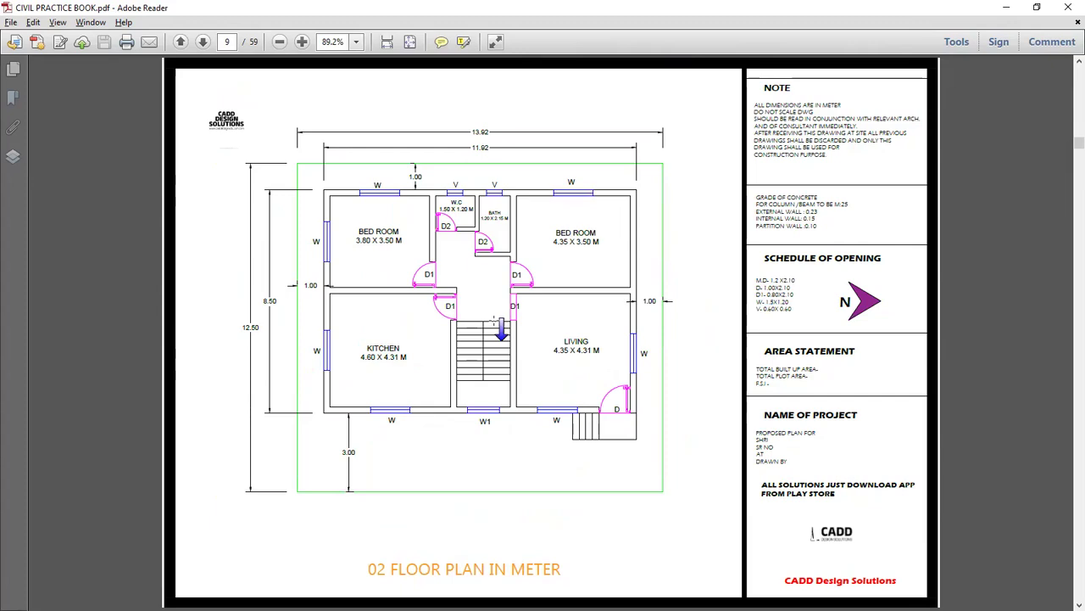
{"action": "left_click_drag", "start_coordinate": [501, 318], "coordinate": [512, 344]}
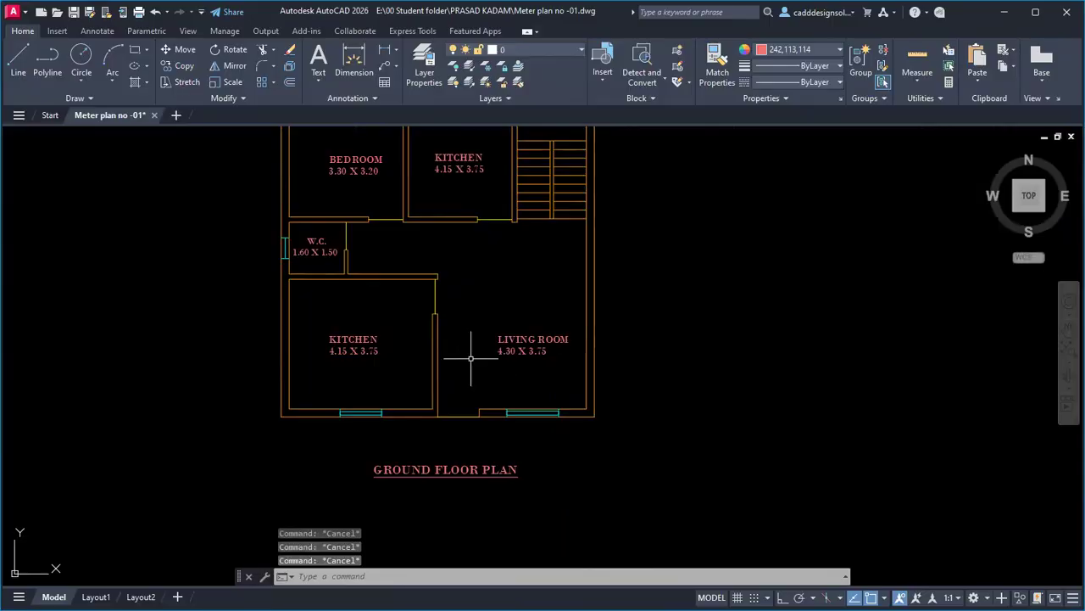
Load the HIDDEN dashed linetype into the drawing via the Linetype Manager.
{"action": "middle_click_drag", "start_coordinate": [469, 358], "coordinate": [509, 364]}
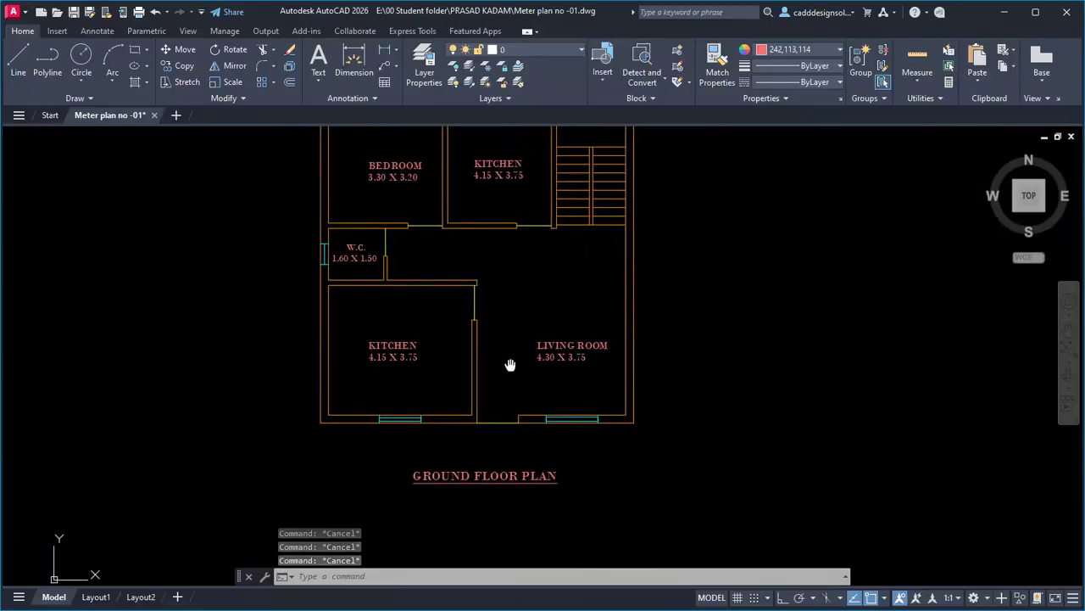
{"action": "left_click", "coordinate": [818, 83]}
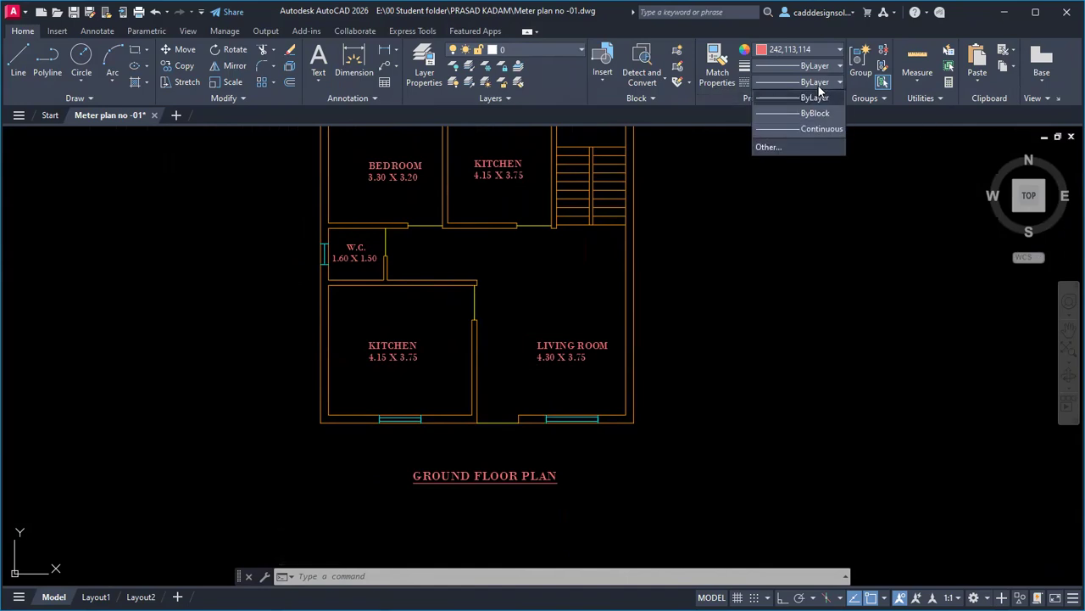
{"action": "left_click", "coordinate": [772, 148]}
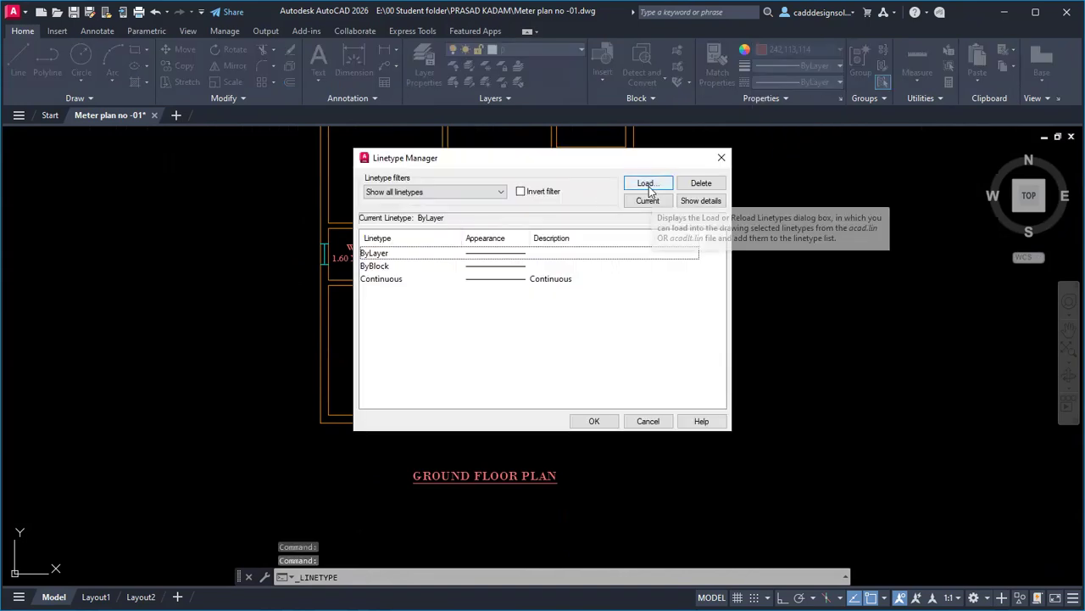
{"action": "left_click", "coordinate": [647, 185]}
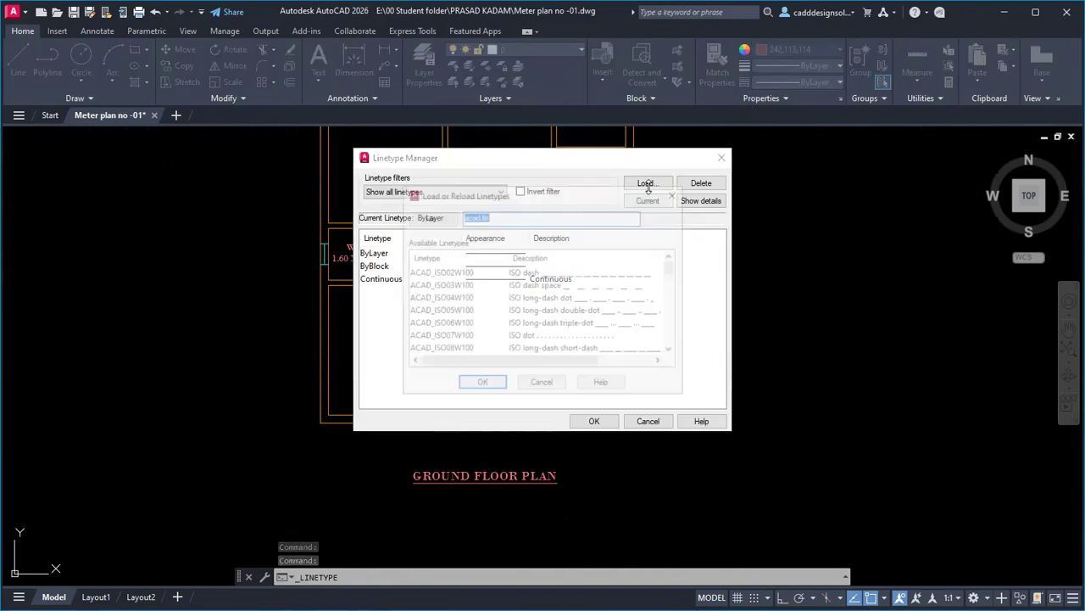
{"action": "left_click", "coordinate": [440, 272]}
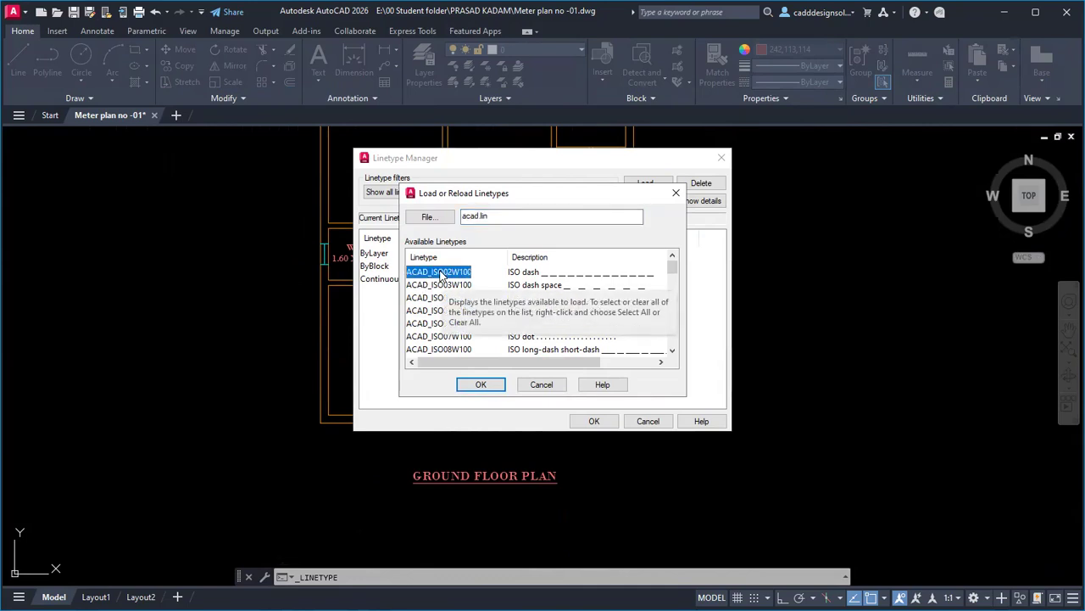
{"action": "scroll", "coordinate": [440, 274], "scroll_direction": "down", "scroll_amount": 12}
{"action": "left_click", "coordinate": [440, 272]}
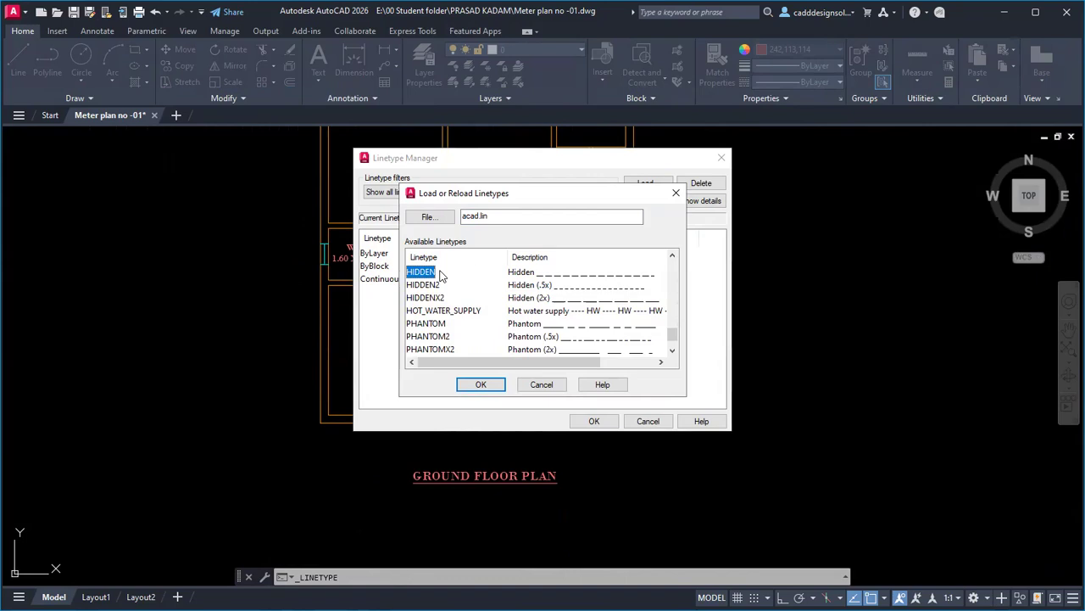
{"action": "left_click", "coordinate": [481, 384]}
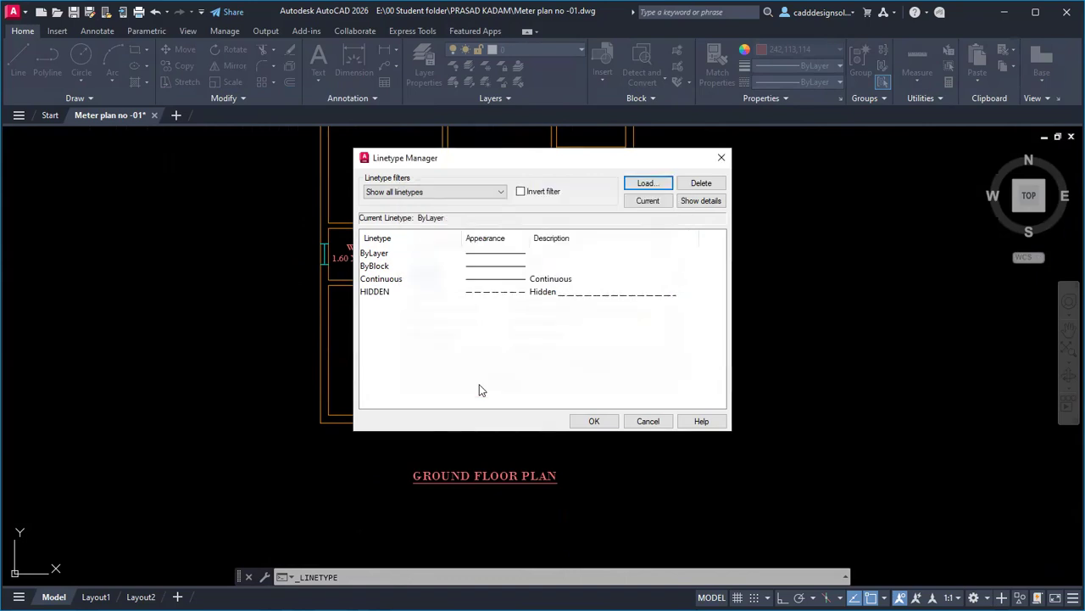
{"action": "left_click", "coordinate": [487, 296]}
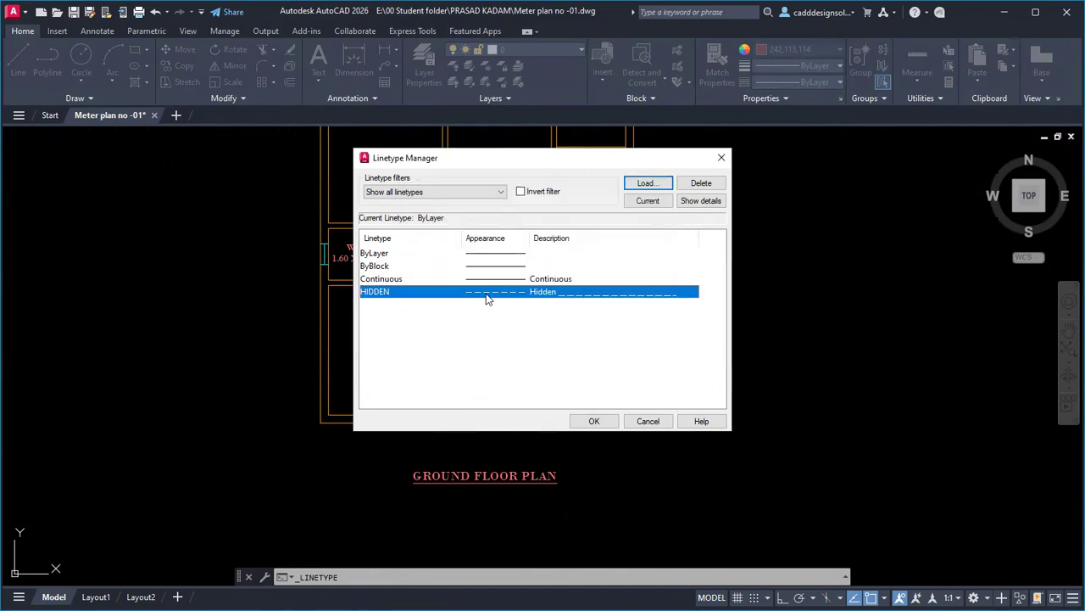
{"action": "left_click", "coordinate": [594, 421]}
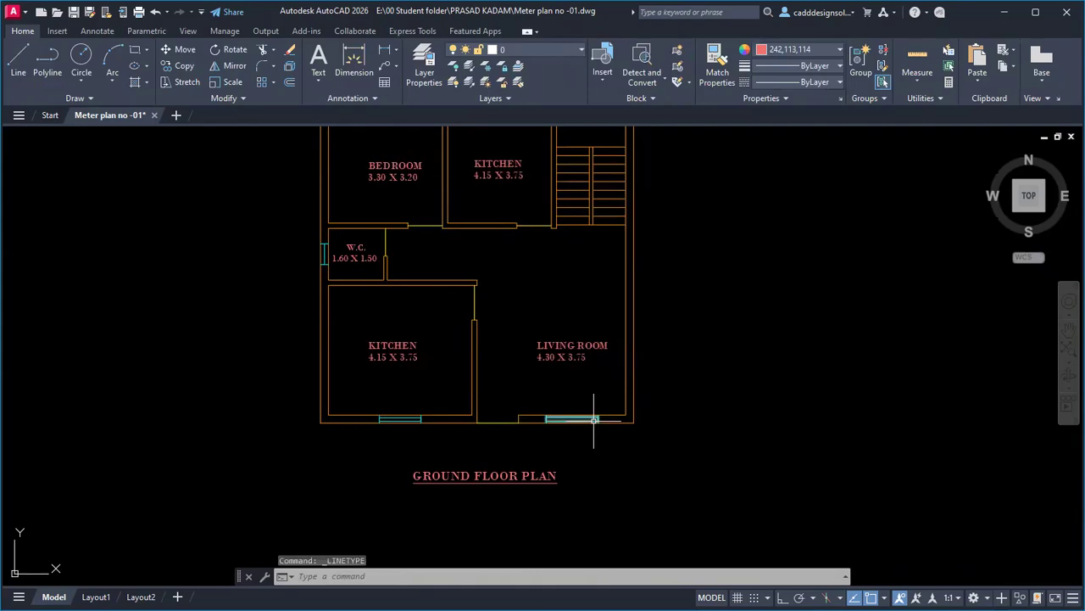
Set Green colour and HIDDEN linetype for new objects.
{"action": "left_click", "coordinate": [794, 49]}
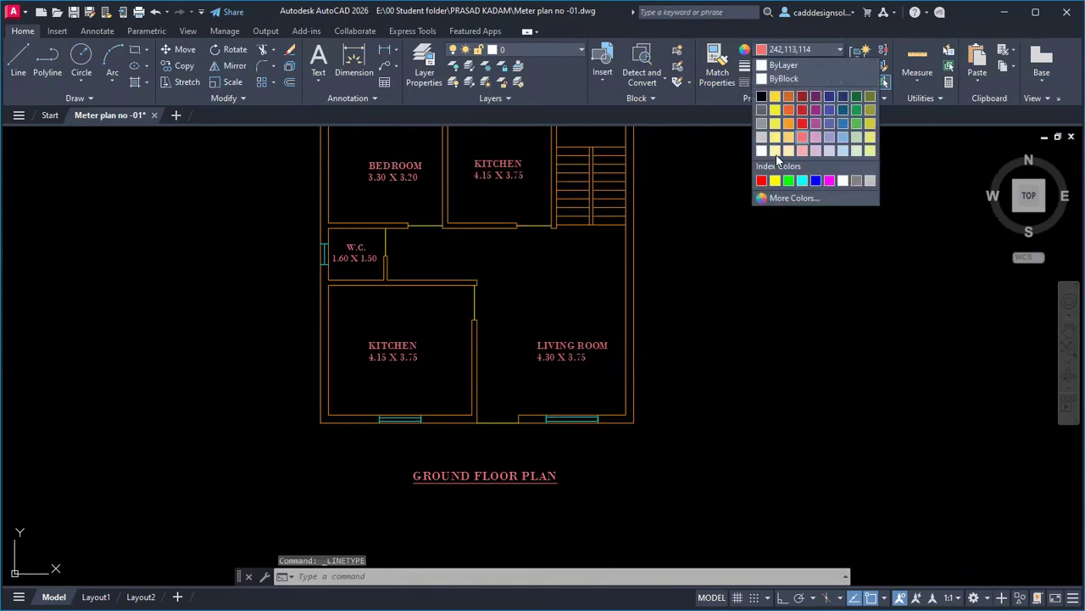
{"action": "left_click", "coordinate": [789, 181]}
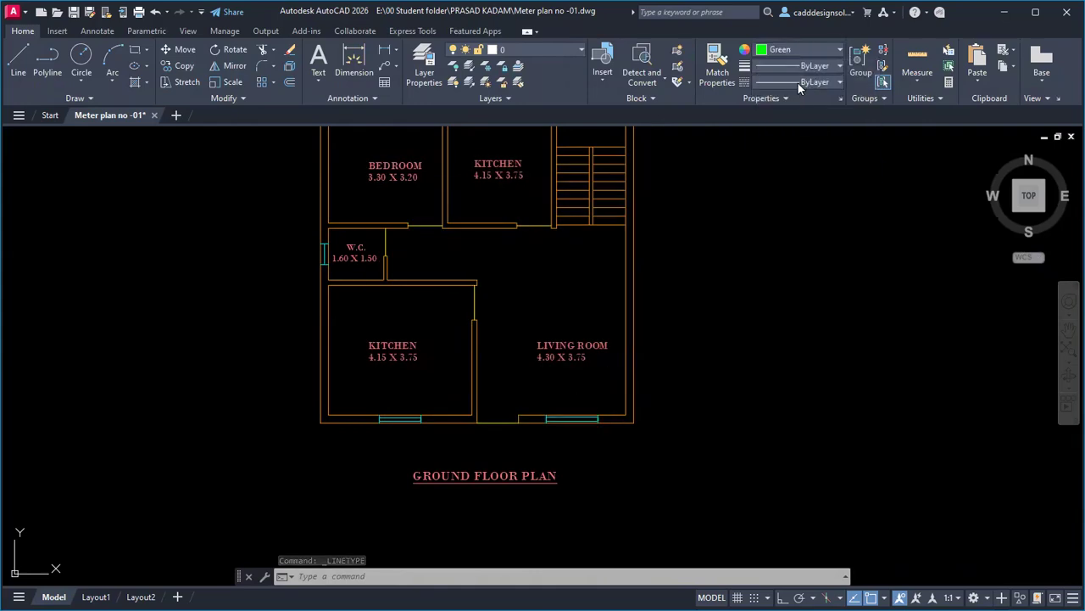
{"action": "left_click", "coordinate": [798, 82]}
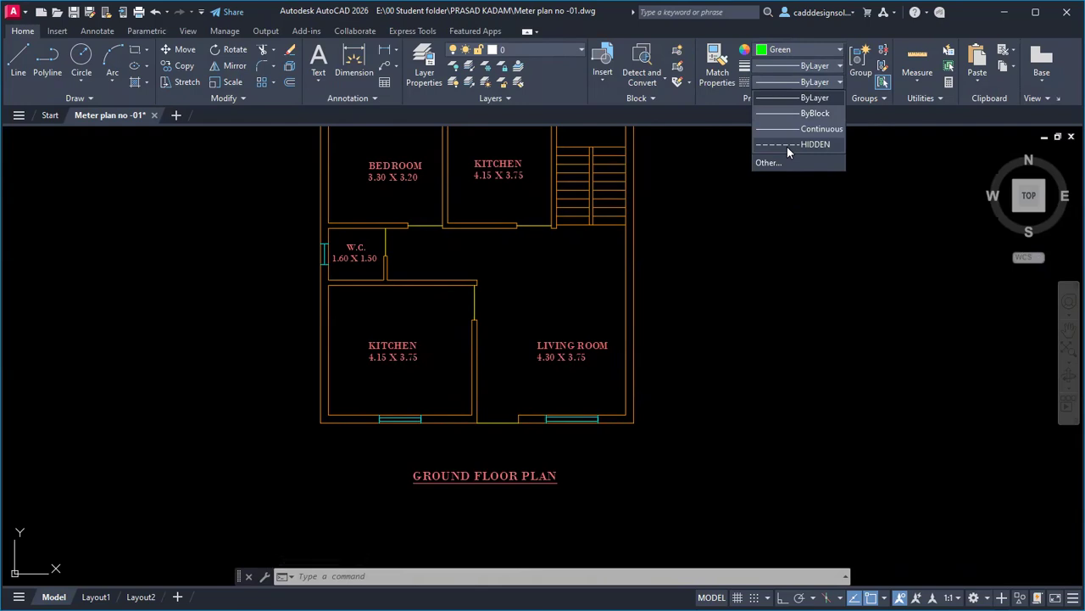
{"action": "left_click", "coordinate": [787, 146]}
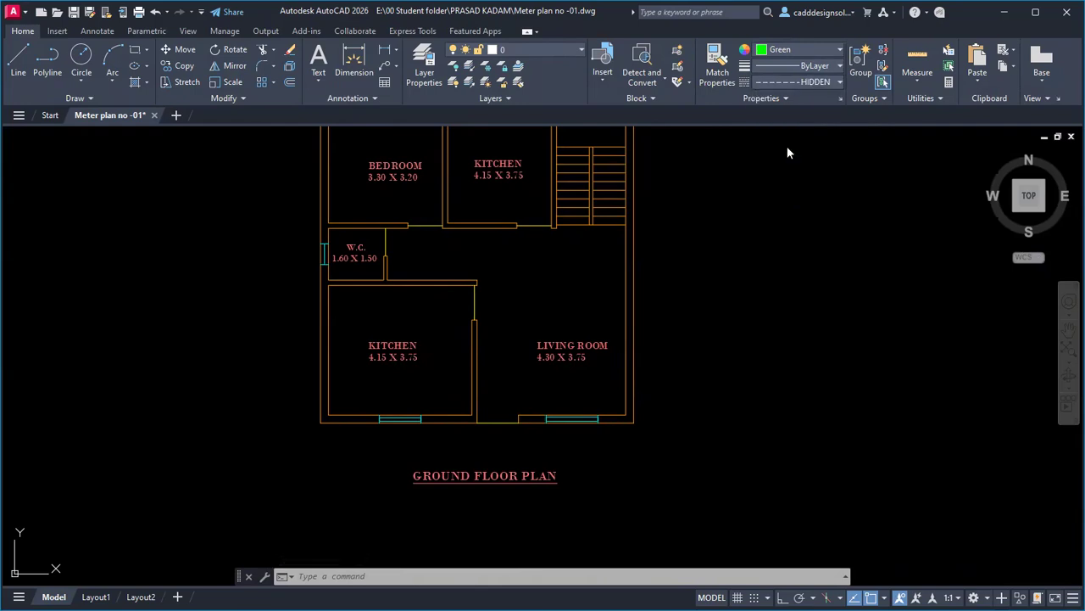
With Ortho on, draw a dashed open box below the kitchen window: 0.15, 0.60, bottom edge, short end.
{"action": "left_click", "coordinate": [17, 66]}
{"action": "scroll", "coordinate": [375, 387], "scroll_direction": "up", "scroll_amount": 5}
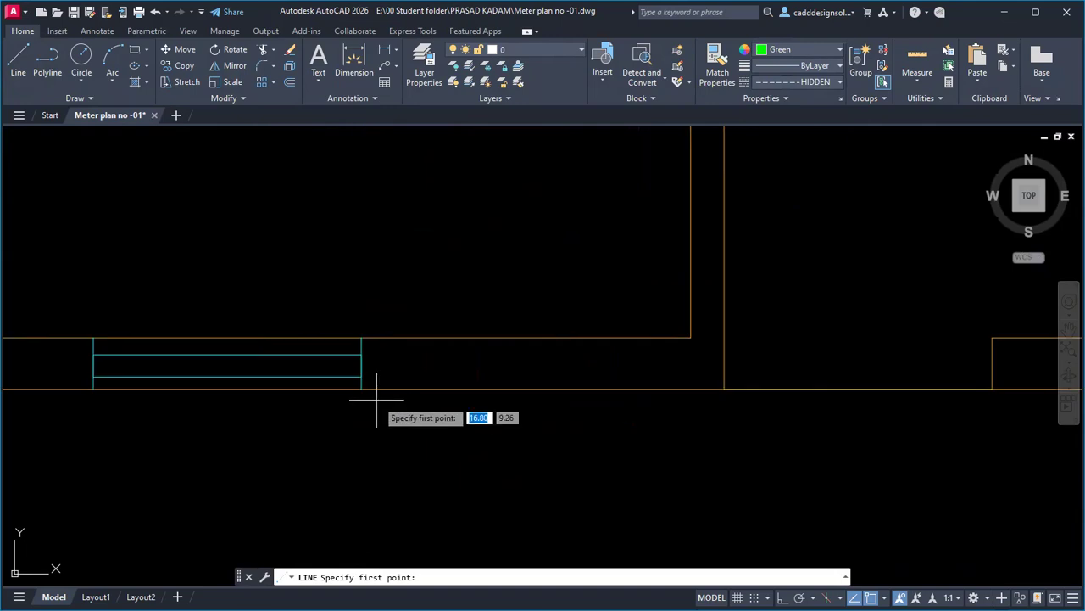
{"action": "left_click", "coordinate": [362, 389]}
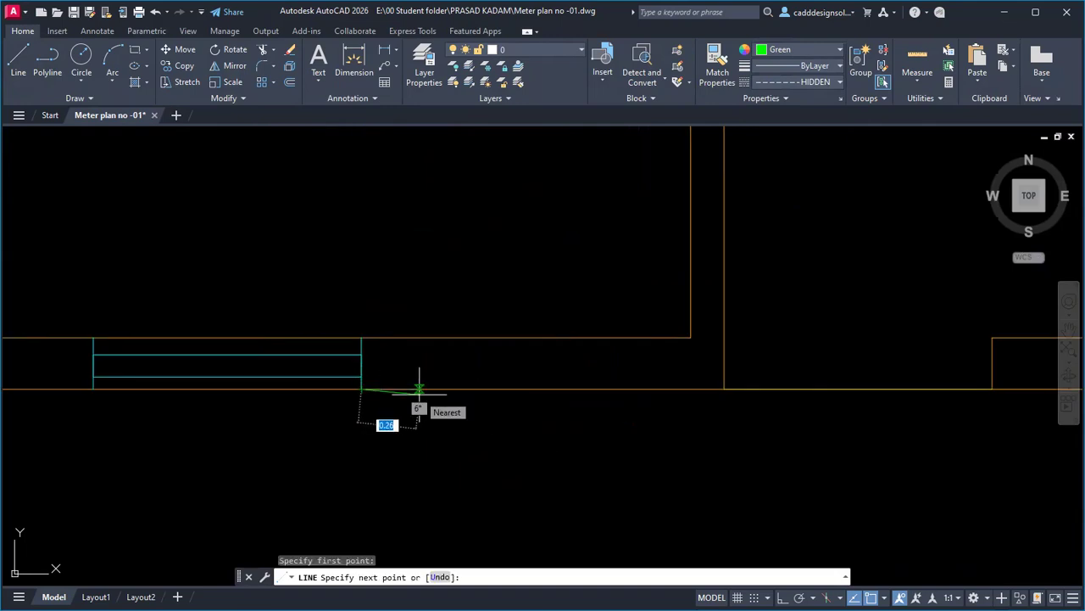
{"action": "key", "text": "F8"}
{"action": "type", "text": "0."}
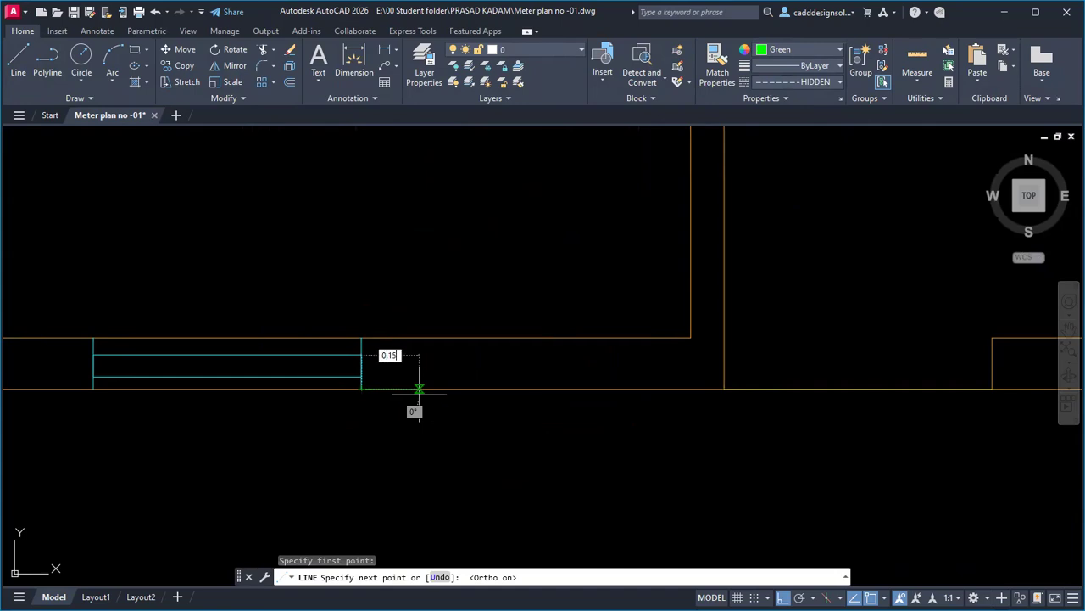
{"action": "type", "text": "15"}
{"action": "key", "text": "Return"}
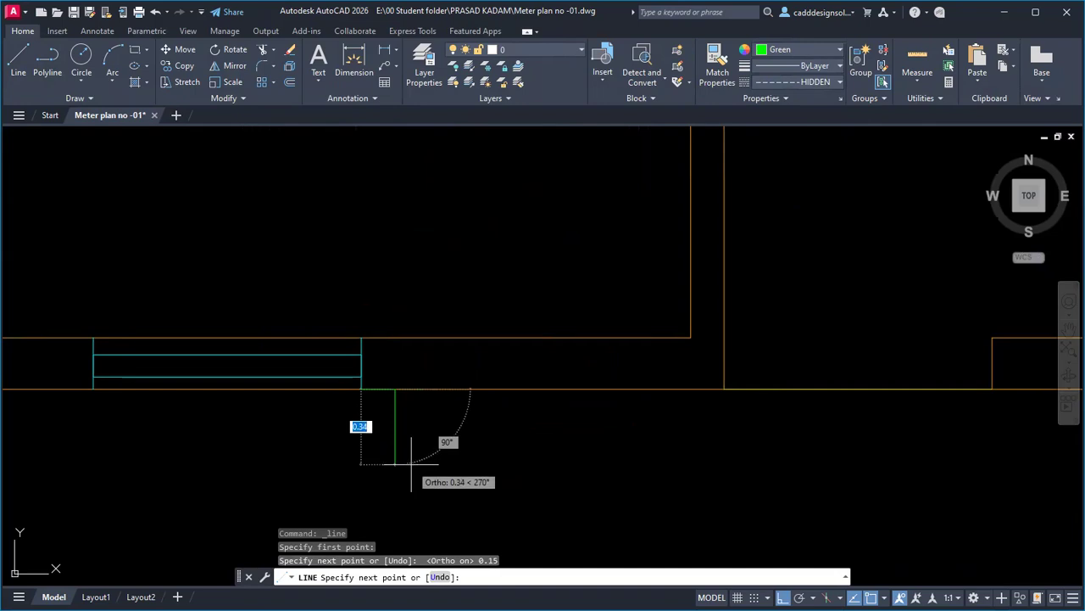
{"action": "type", "text": "0."}
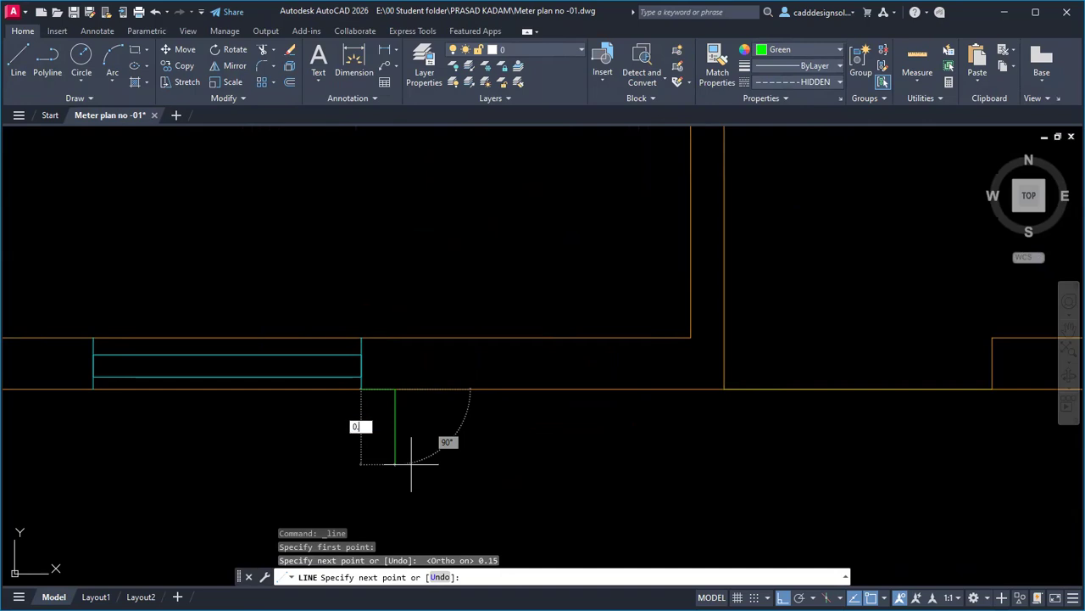
{"action": "type", "text": "60"}
{"action": "key", "text": "Return"}
{"action": "scroll", "coordinate": [411, 465], "scroll_direction": "down", "scroll_amount": 4}
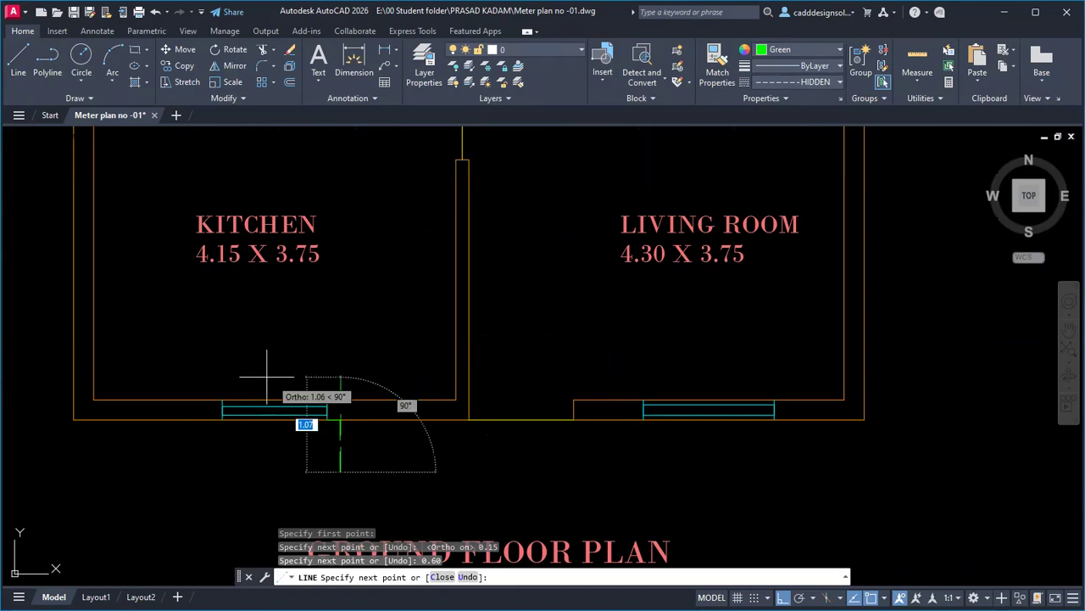
{"action": "left_click", "coordinate": [222, 471]}
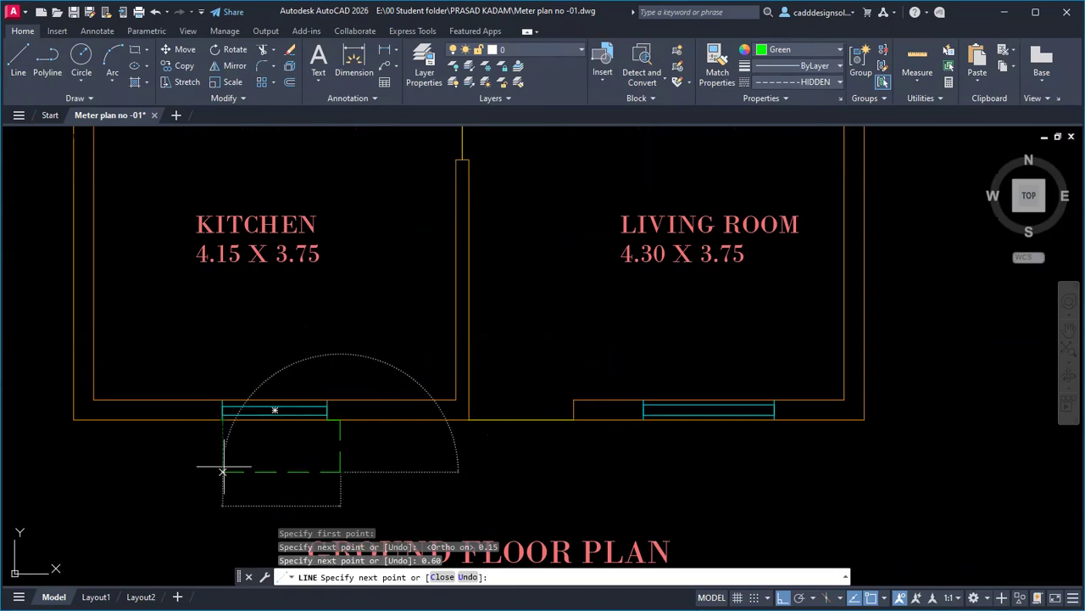
{"action": "type", "text": "0.15"}
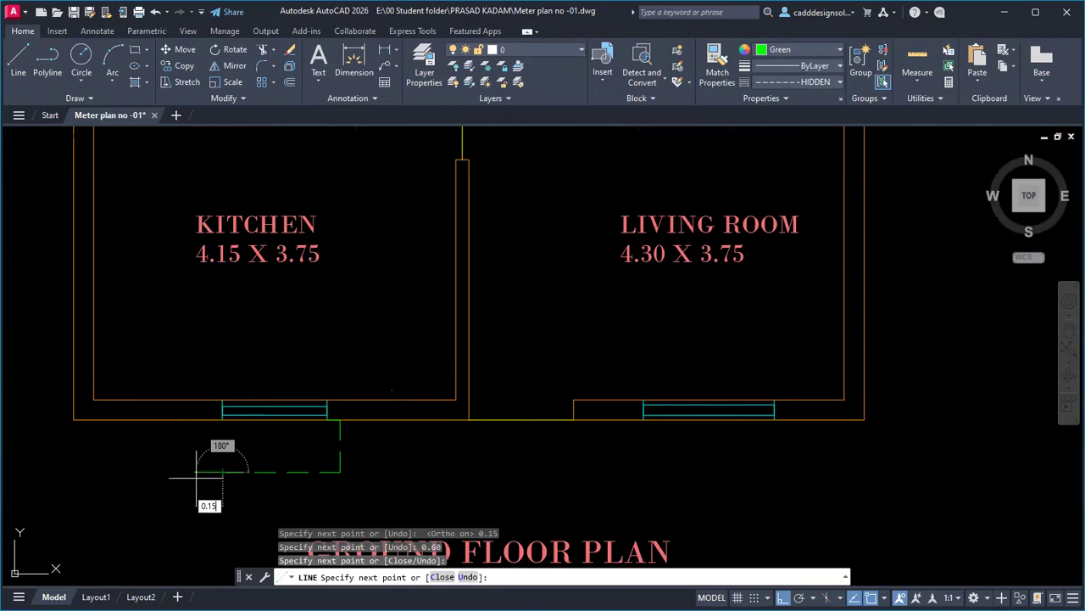
{"action": "key", "text": "Return"}
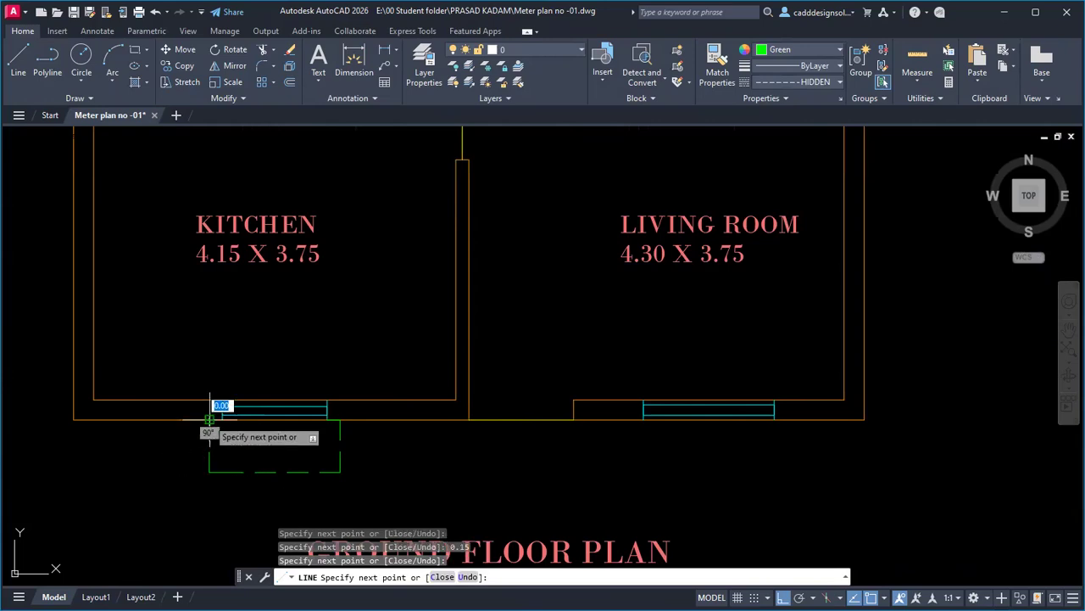
{"action": "key", "text": "Escape"}
{"action": "key", "text": "Escape"}
{"action": "key", "text": "Escape"}
{"action": "scroll", "coordinate": [380, 443], "scroll_direction": "down", "scroll_amount": 6}
{"action": "scroll", "coordinate": [383, 464], "scroll_direction": "up", "scroll_amount": 4}
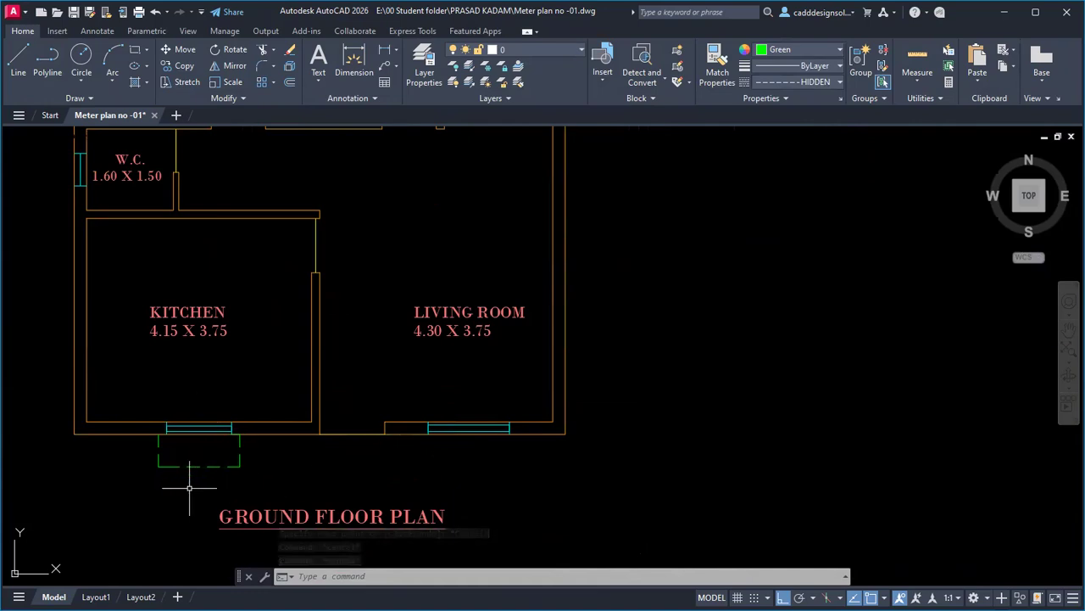
Set the linetype scale (LTS) to 0.5.
{"action": "type", "text": "LT"}
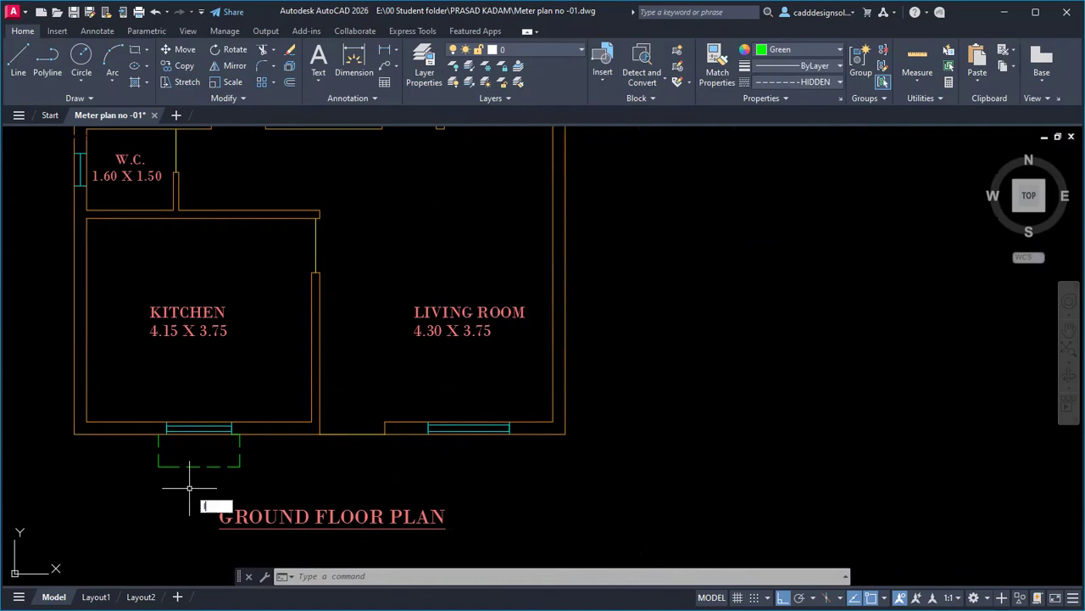
{"action": "type", "text": "s"}
{"action": "key", "text": "Return"}
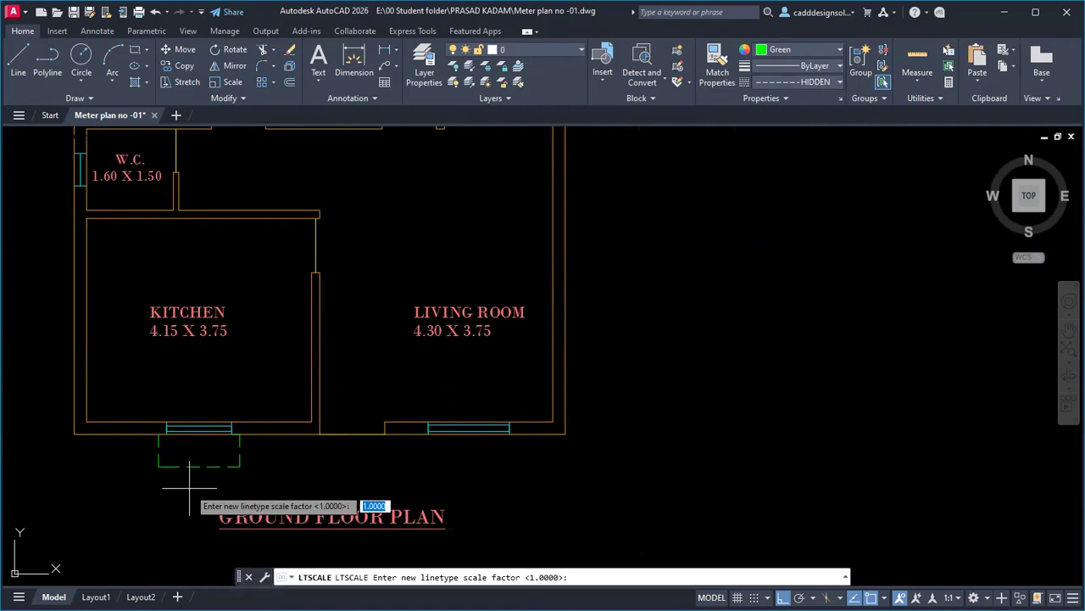
{"action": "type", "text": "0.5"}
{"action": "key", "text": "Return"}
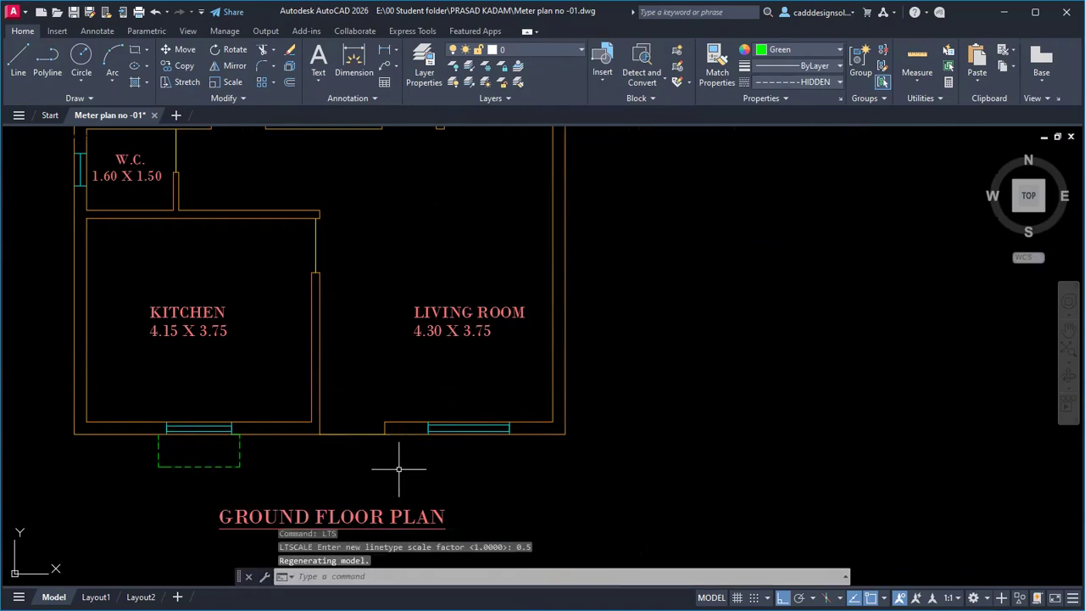
{"action": "type", "text": "l"}
{"action": "key", "text": "Return"}
{"action": "scroll", "coordinate": [491, 445], "scroll_direction": "up", "scroll_amount": 6}
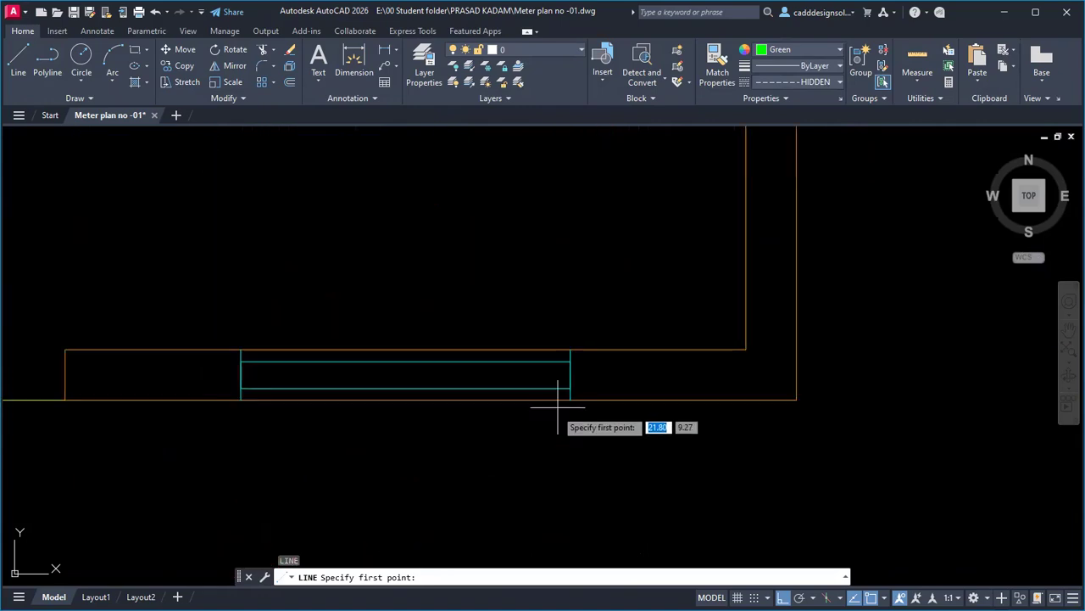
Draw the dashed outline below the living room's bottom-wall window with 0.15, 0.60 and 0.15 segments.
{"action": "left_click", "coordinate": [569, 400]}
{"action": "type", "text": "0"}
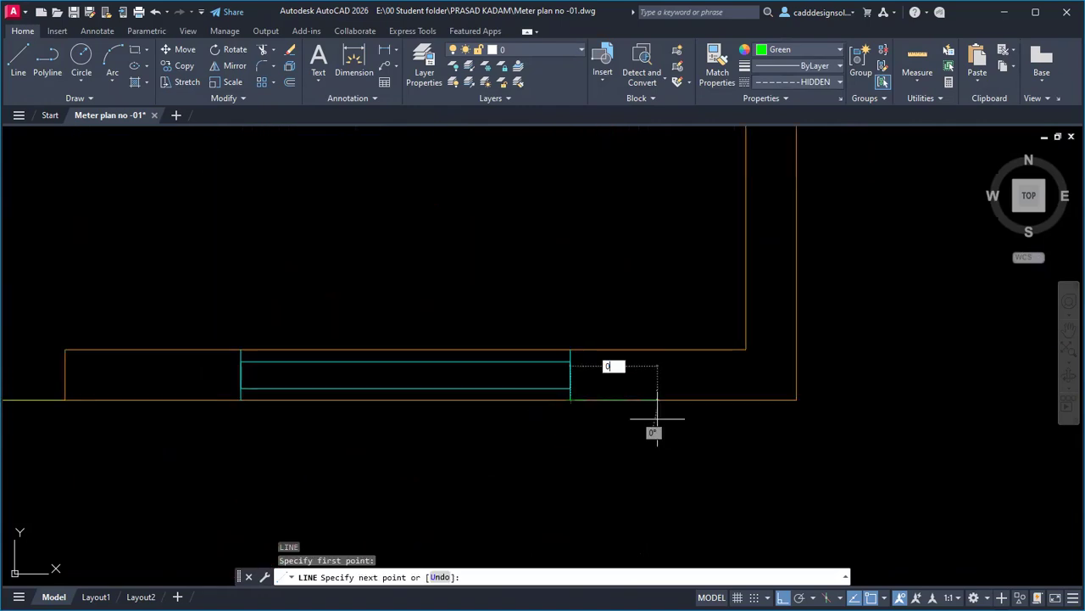
{"action": "type", "text": ".15"}
{"action": "key", "text": "Return"}
{"action": "type", "text": "0.60"}
{"action": "key", "text": "Return"}
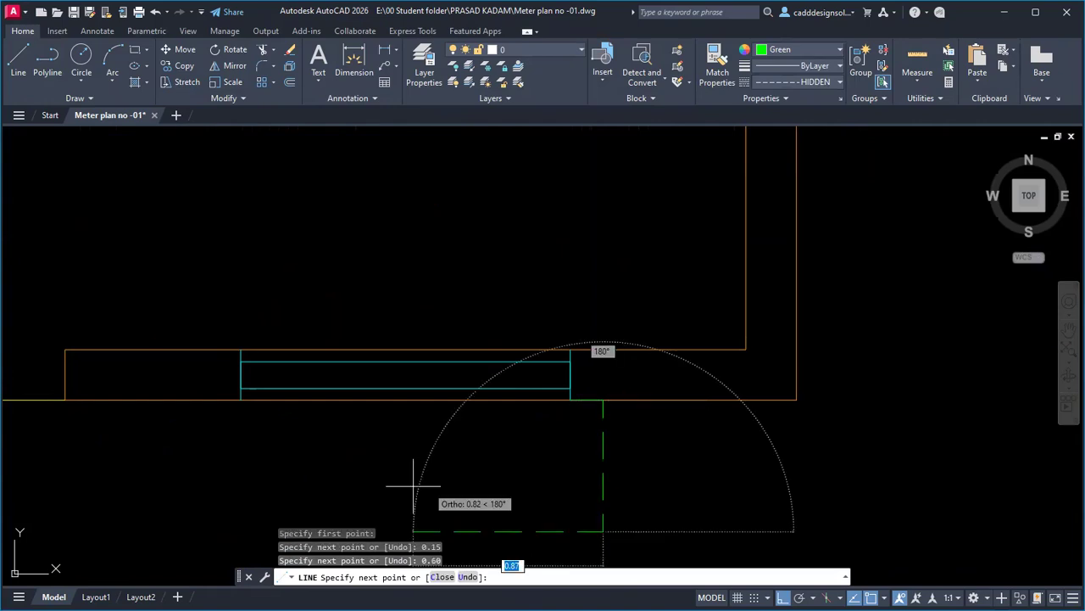
{"action": "scroll", "coordinate": [352, 280], "scroll_direction": "down", "scroll_amount": 2}
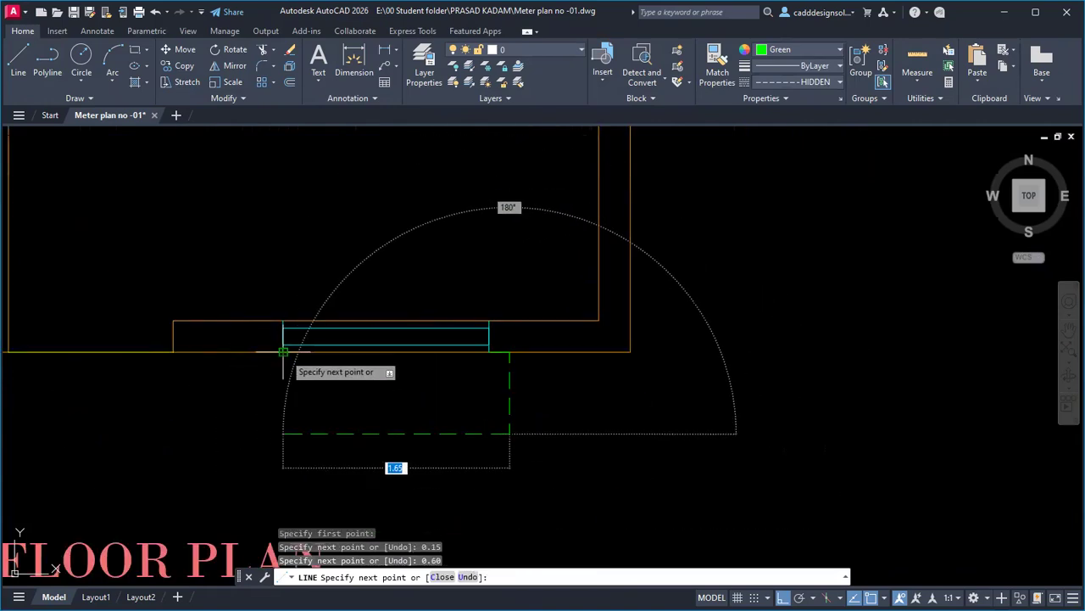
{"action": "left_click", "coordinate": [283, 433]}
{"action": "type", "text": "0"}
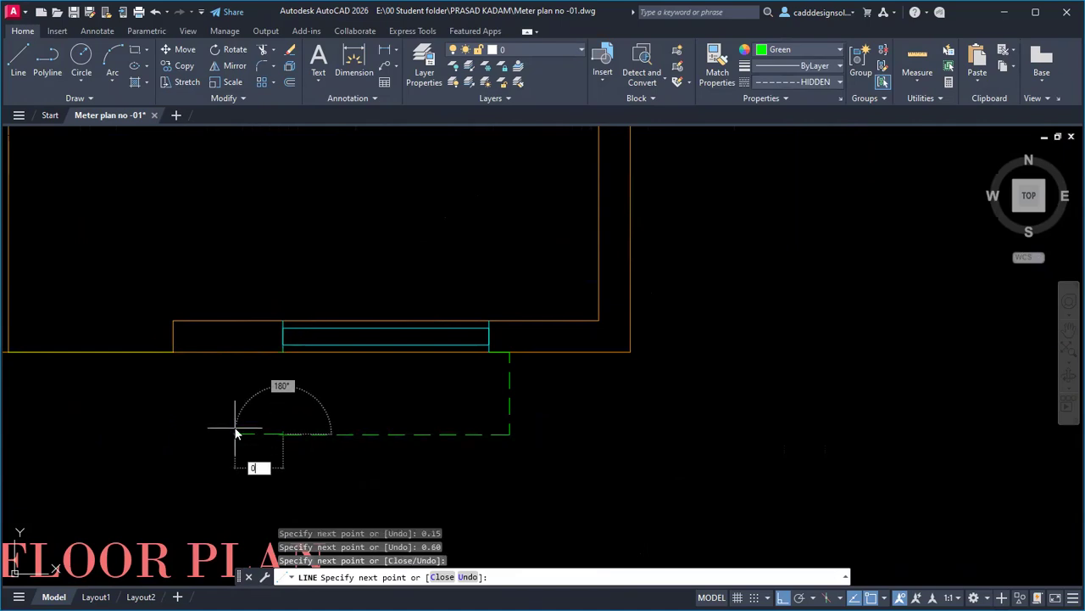
{"action": "type", "text": ".15"}
{"action": "key", "text": "Return"}
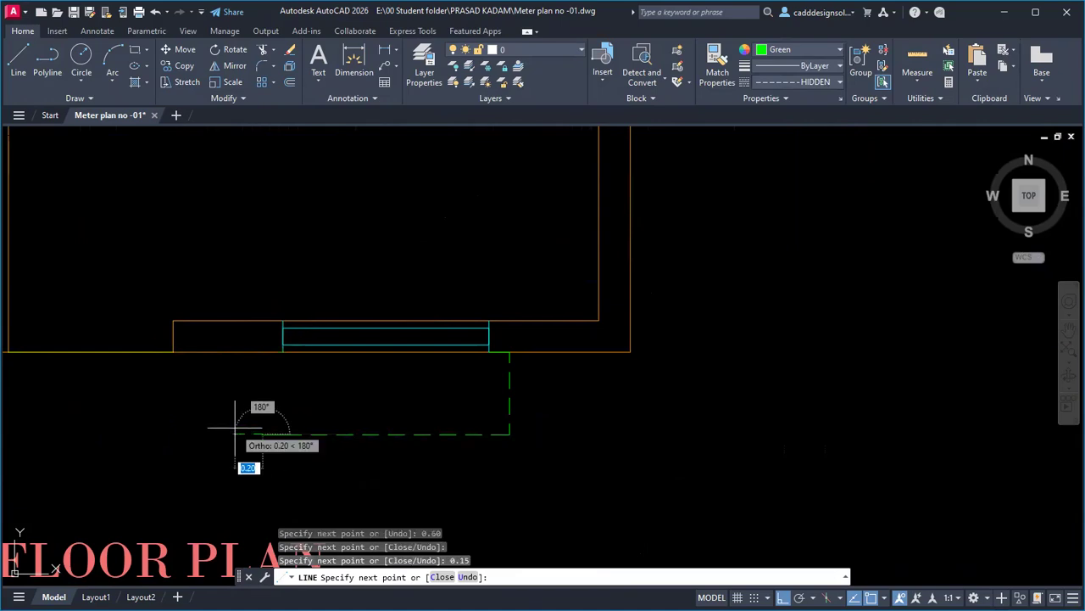
{"action": "key", "text": "Escape"}
{"action": "key", "text": "Escape"}
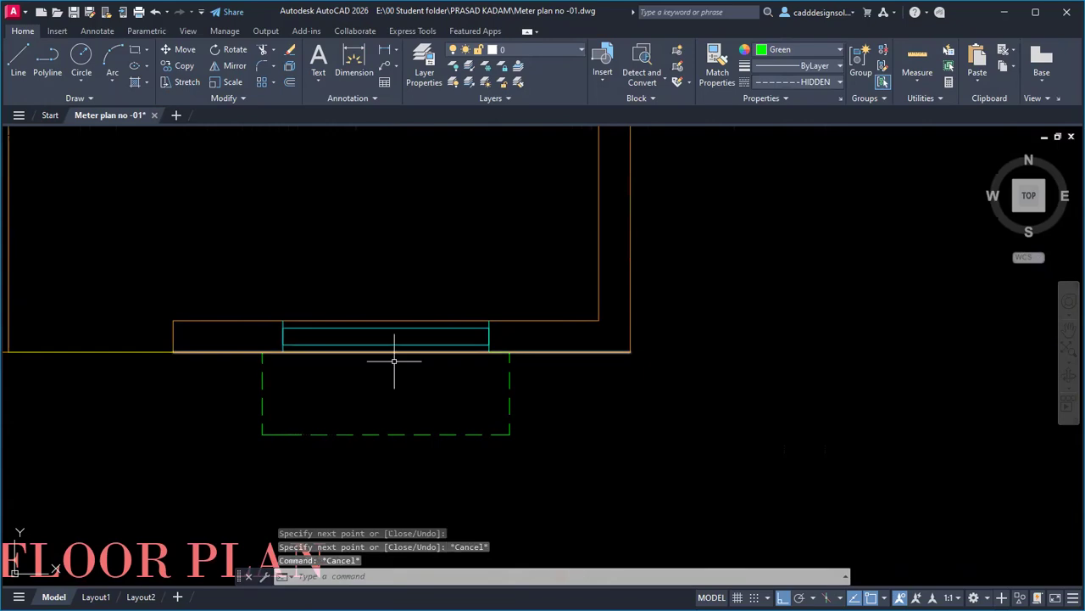
Delete the stray short line at the wall and re-centre the view on the whole plan.
{"action": "left_click", "coordinate": [499, 352]}
{"action": "key", "text": "Delete"}
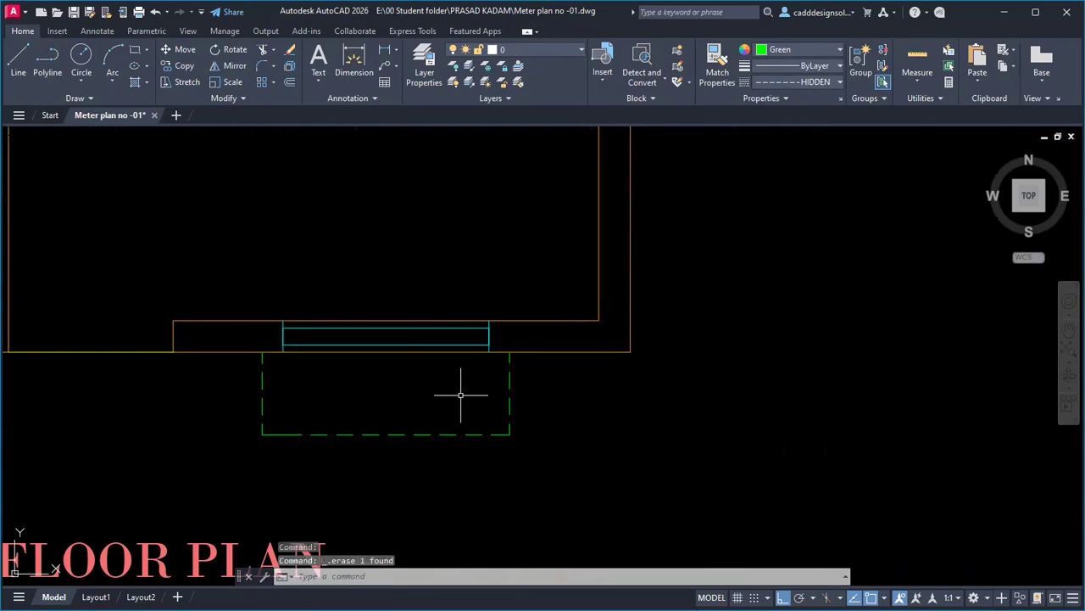
{"action": "scroll", "coordinate": [461, 407], "scroll_direction": "down", "scroll_amount": 5}
{"action": "scroll", "coordinate": [286, 389], "scroll_direction": "up", "scroll_amount": 3}
{"action": "scroll", "coordinate": [286, 388], "scroll_direction": "up", "scroll_amount": 3}
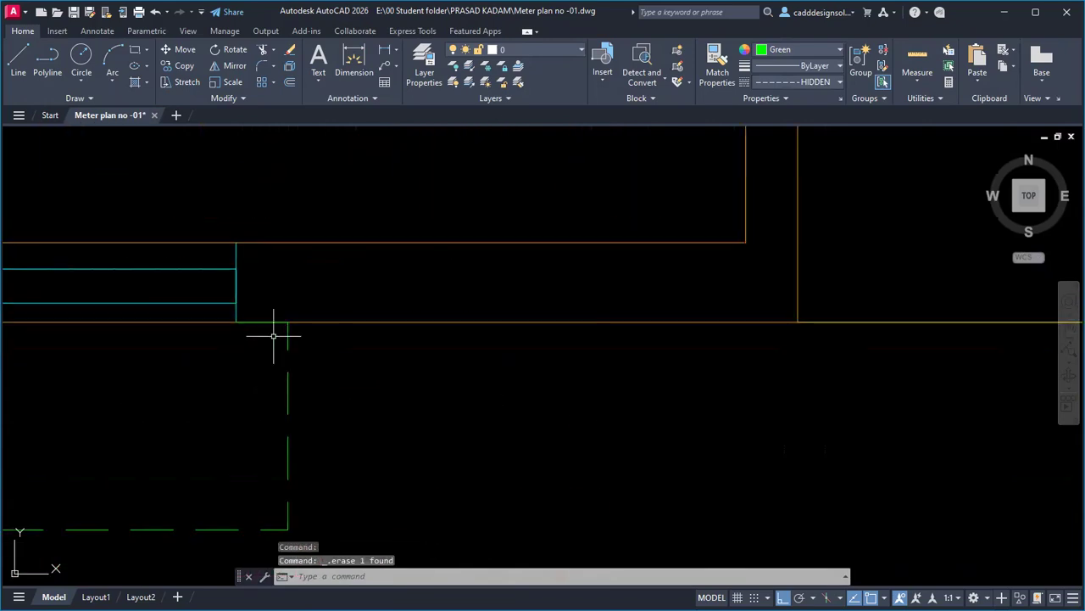
{"action": "scroll", "coordinate": [230, 399], "scroll_direction": "down", "scroll_amount": 3}
{"action": "scroll", "coordinate": [254, 403], "scroll_direction": "down", "scroll_amount": 4}
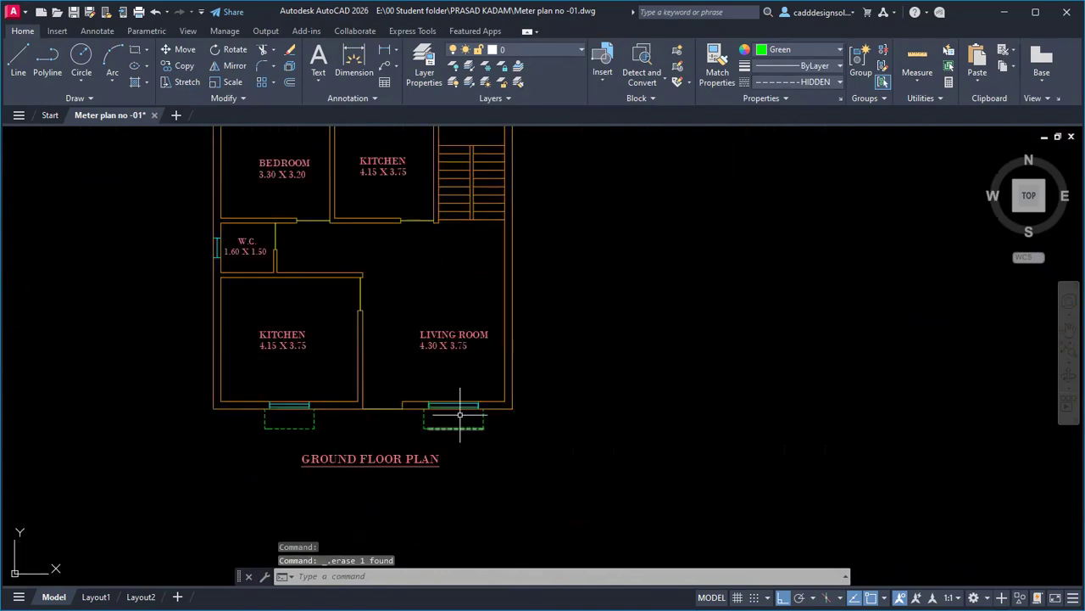
{"action": "middle_click_drag", "start_coordinate": [551, 369], "coordinate": [581, 418]}
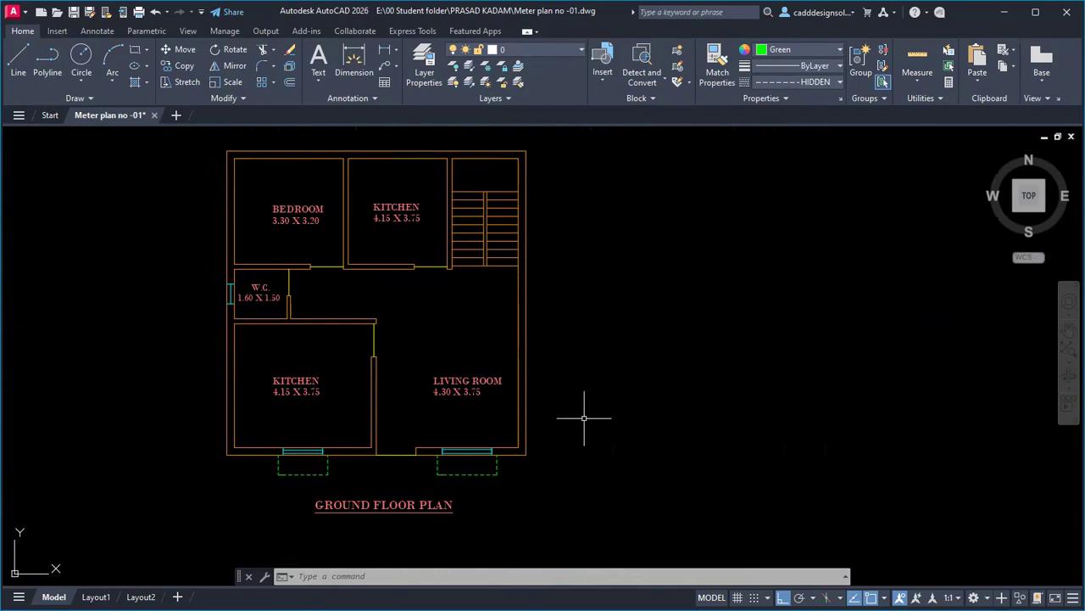
Copy the LIVING ROOM text to just below the staircase.
{"action": "type", "text": "co"}
{"action": "key", "text": "Return"}
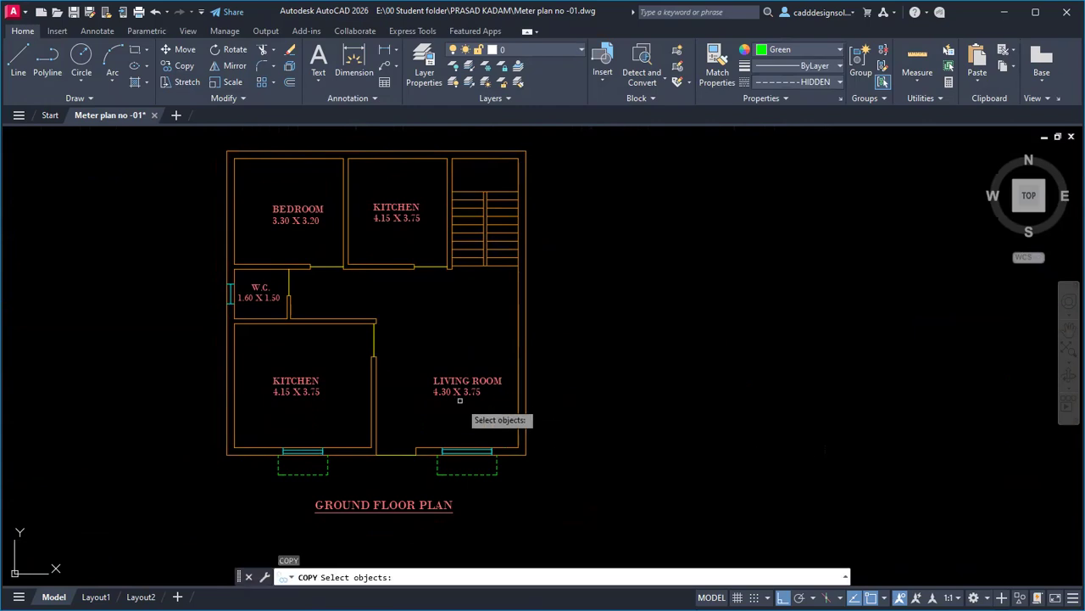
{"action": "left_click", "coordinate": [465, 388]}
{"action": "key", "text": "Return"}
{"action": "left_click", "coordinate": [435, 377]}
{"action": "scroll", "coordinate": [528, 265], "scroll_direction": "up", "scroll_amount": 3}
{"action": "key", "text": "F8"}
{"action": "scroll", "coordinate": [560, 251], "scroll_direction": "up", "scroll_amount": 2}
{"action": "left_click", "coordinate": [410, 273]}
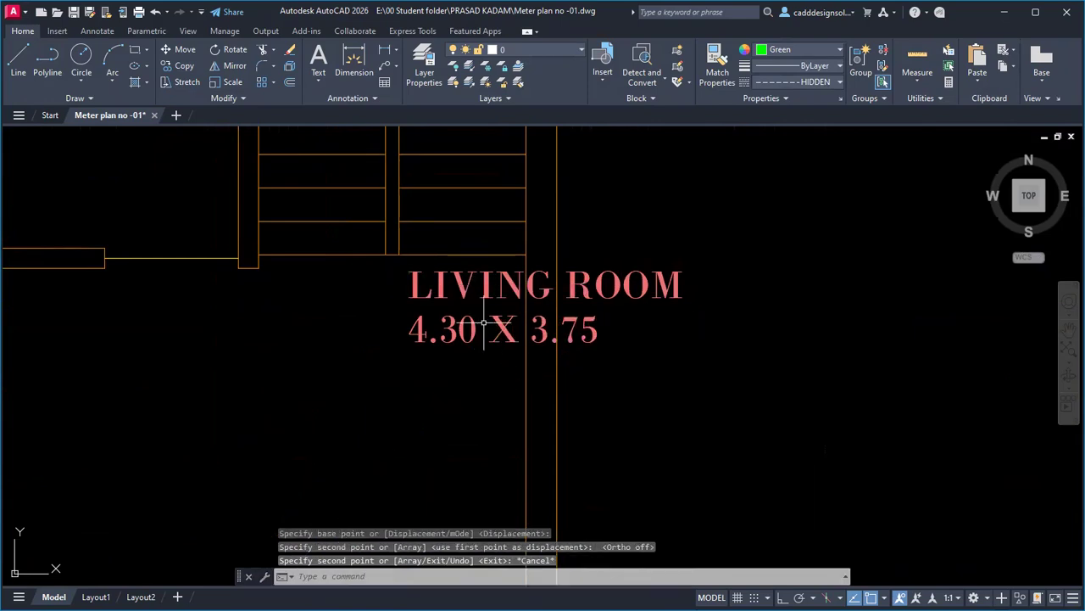
{"action": "key", "text": "Escape"}
Change the copied text to read UP.
{"action": "double_click", "coordinate": [604, 331]}
{"action": "key", "text": "ctrl+a"}
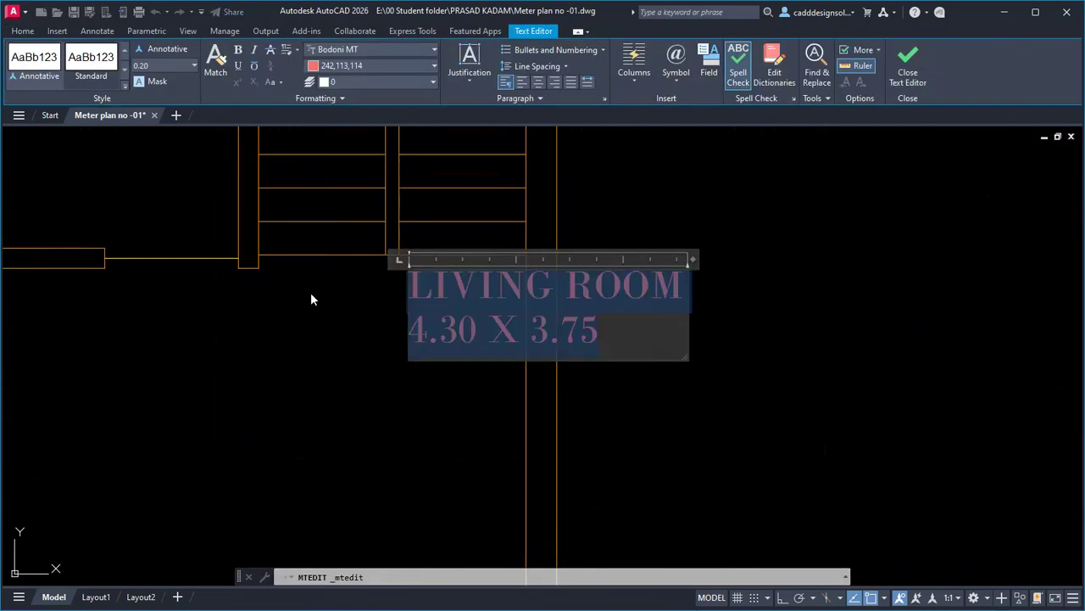
{"action": "type", "text": "up"}
{"action": "key", "text": "BackSpace"}
{"action": "key", "text": "BackSpace"}
{"action": "type", "text": "UP"}
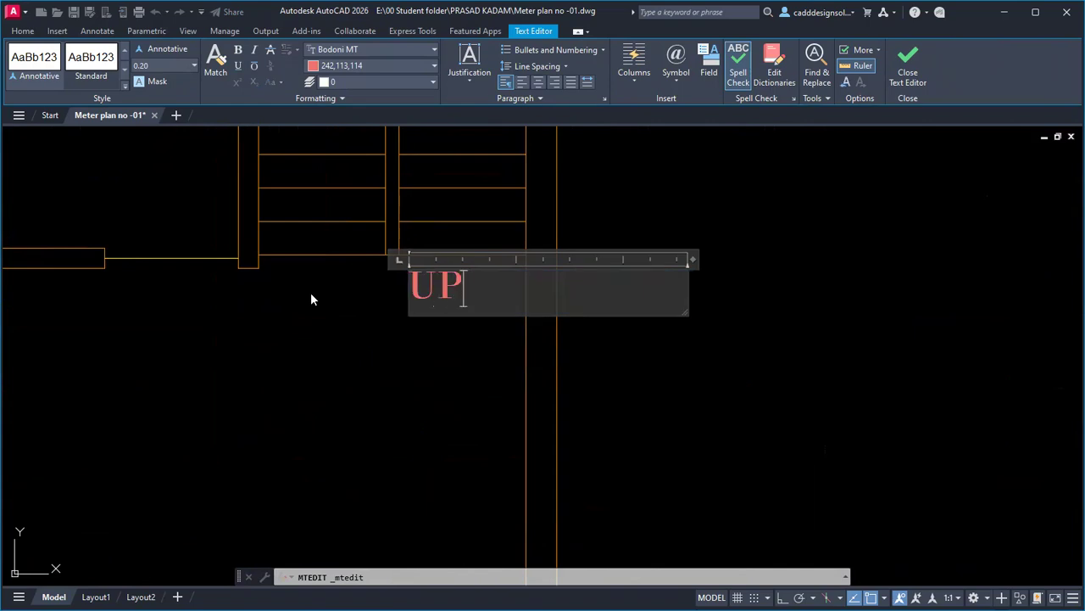
{"action": "key", "text": "Escape"}
{"action": "key", "text": "Escape"}
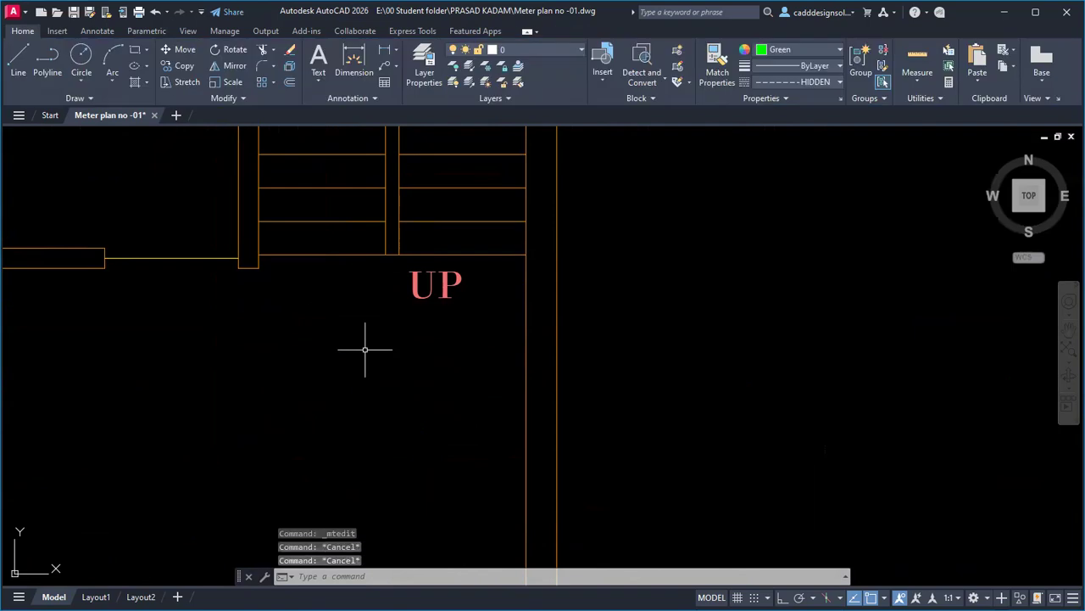
Copy the UP label slightly to the left and delete the original.
{"action": "scroll", "coordinate": [365, 348], "scroll_direction": "down", "scroll_amount": 4}
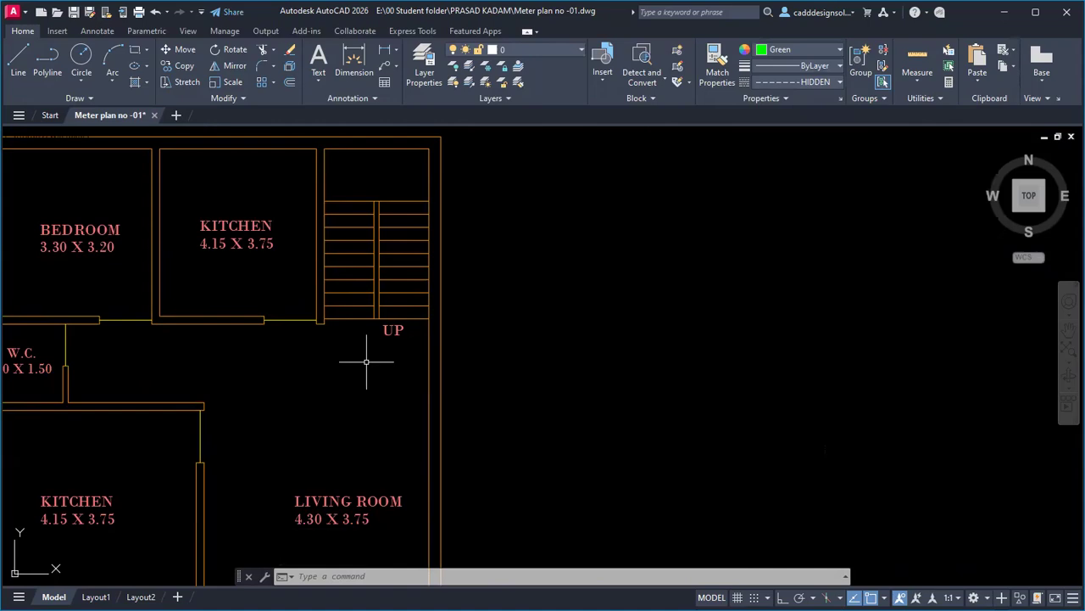
{"action": "type", "text": "CO"}
{"action": "key", "text": "Return"}
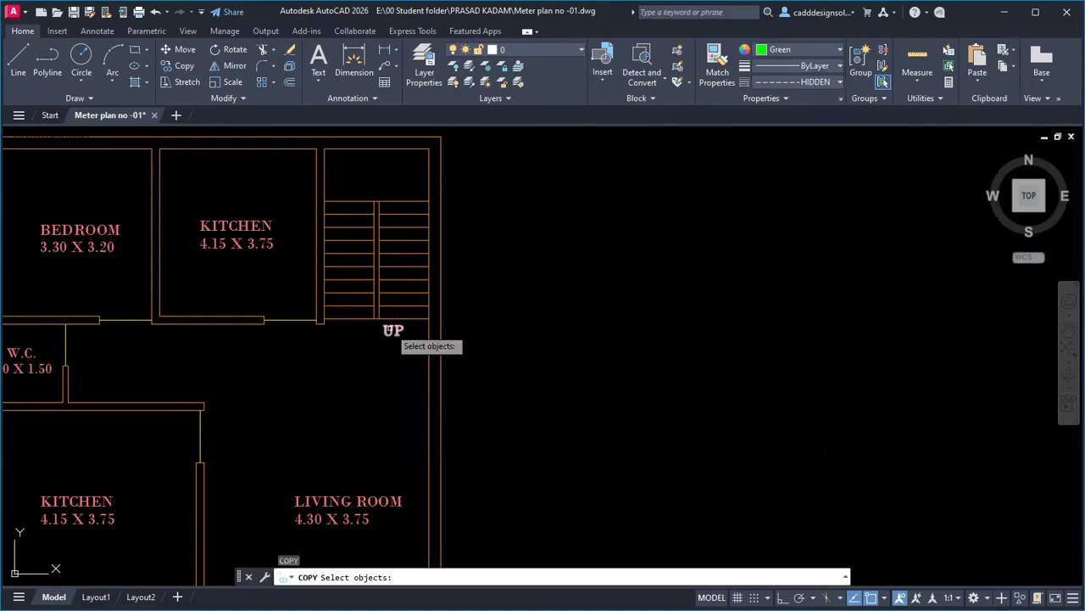
{"action": "left_click", "coordinate": [392, 336]}
{"action": "left_click", "coordinate": [391, 350]}
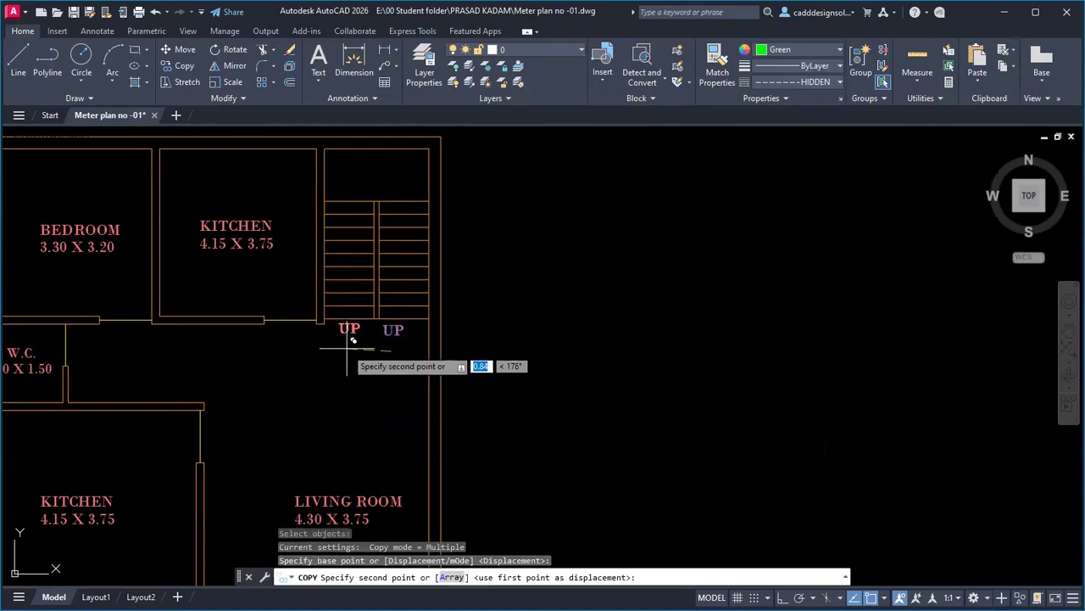
{"action": "left_click", "coordinate": [353, 341]}
{"action": "key", "text": "Escape"}
{"action": "left_click", "coordinate": [395, 328]}
{"action": "key", "text": "Delete"}
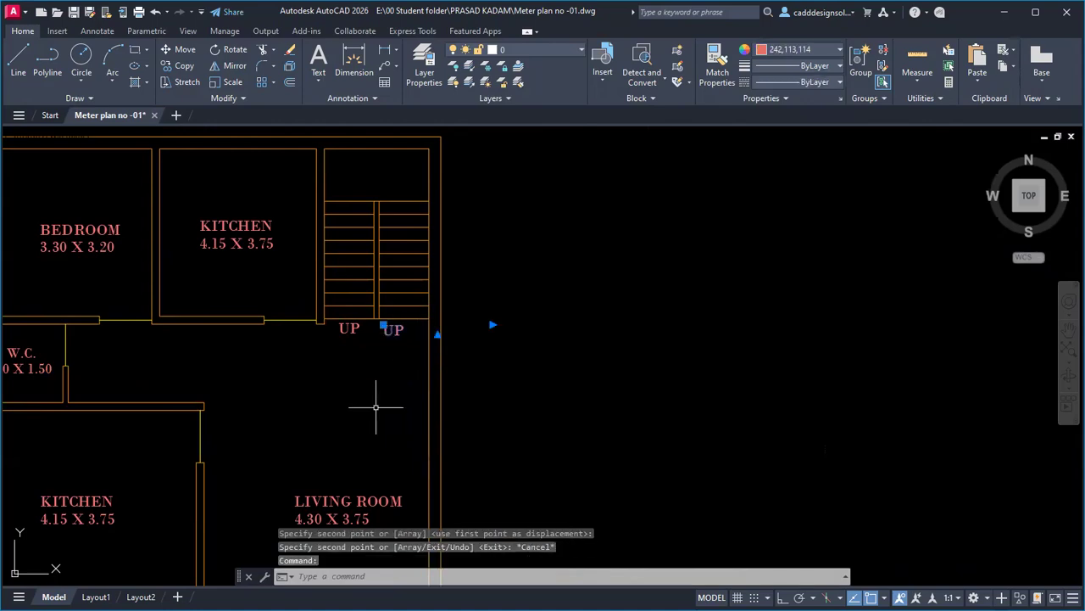
Draw a vertical line with Ortho up the stairs above the UP label.
{"action": "type", "text": "L"}
{"action": "key", "text": "Return"}
{"action": "scroll", "coordinate": [331, 299], "scroll_direction": "up", "scroll_amount": 8}
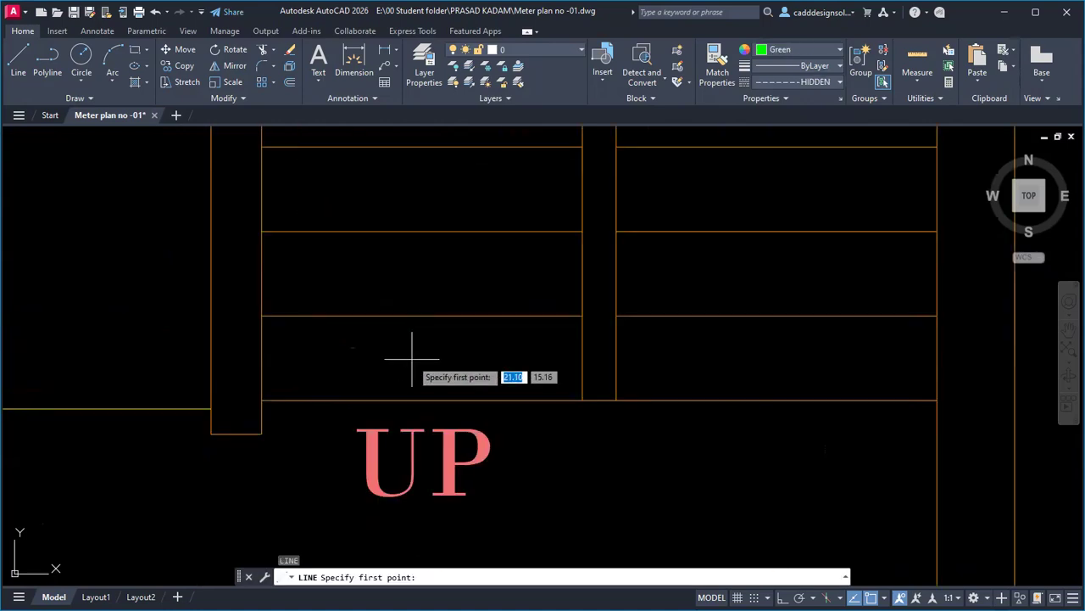
{"action": "left_click", "coordinate": [413, 358]}
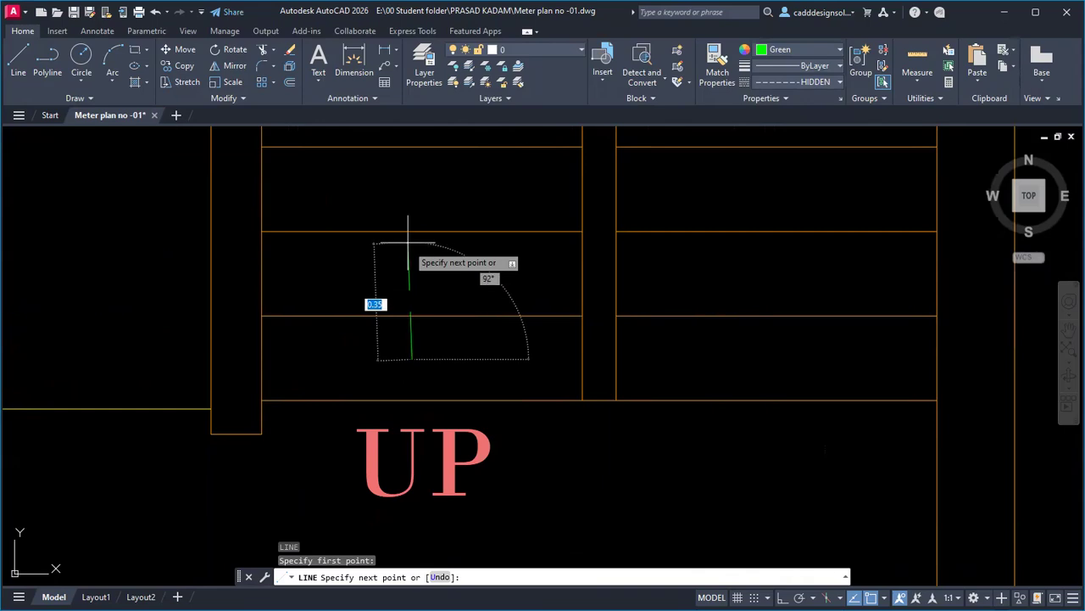
{"action": "key", "text": "F8"}
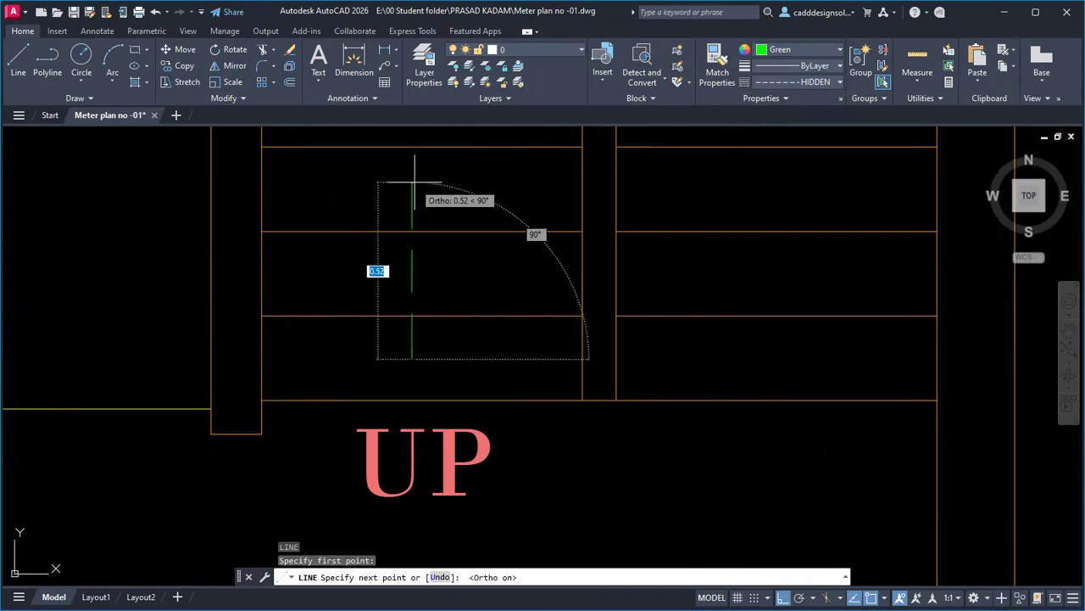
{"action": "left_click", "coordinate": [414, 181]}
{"action": "key", "text": "Escape"}
{"action": "key", "text": "Escape"}
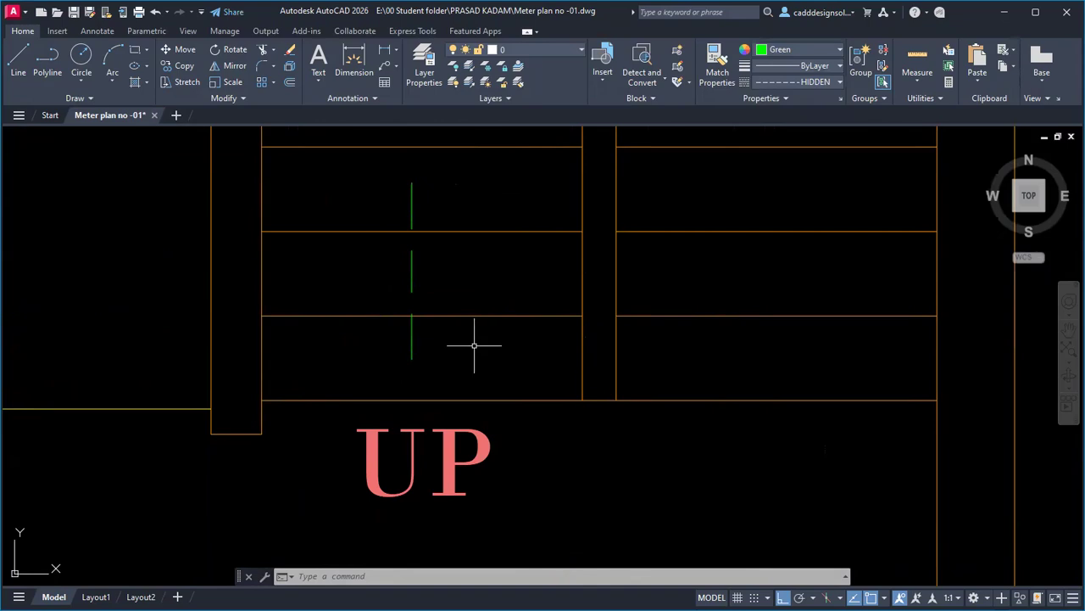
Set the linetype for new objects to ByLayer and erase the green dashed line.
{"action": "left_click", "coordinate": [800, 81]}
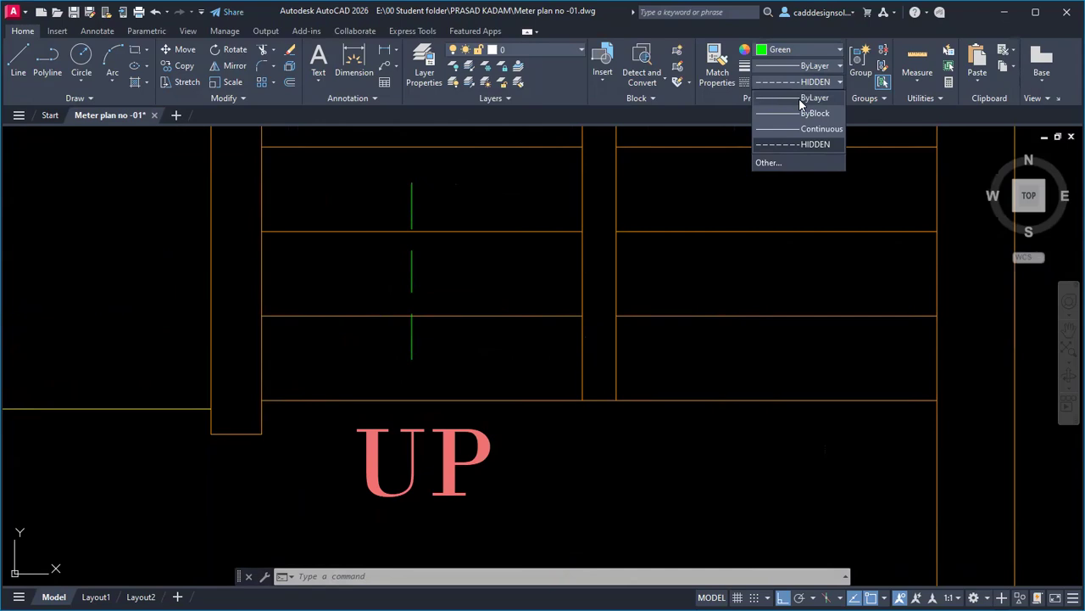
{"action": "left_click", "coordinate": [800, 98]}
{"action": "left_click", "coordinate": [411, 286]}
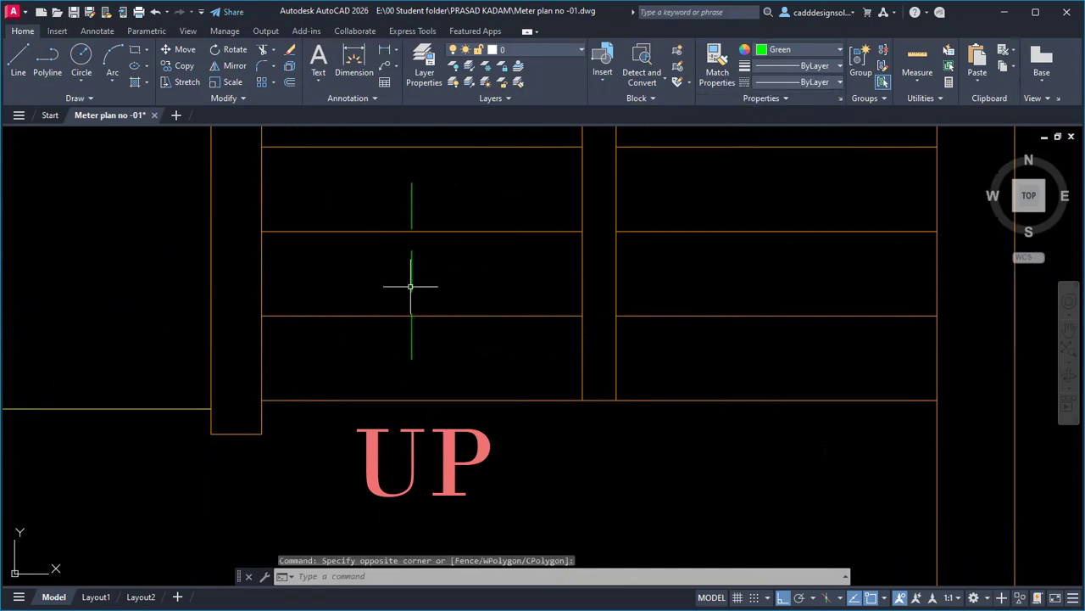
{"action": "left_click", "coordinate": [396, 292]}
{"action": "key", "text": "Delete"}
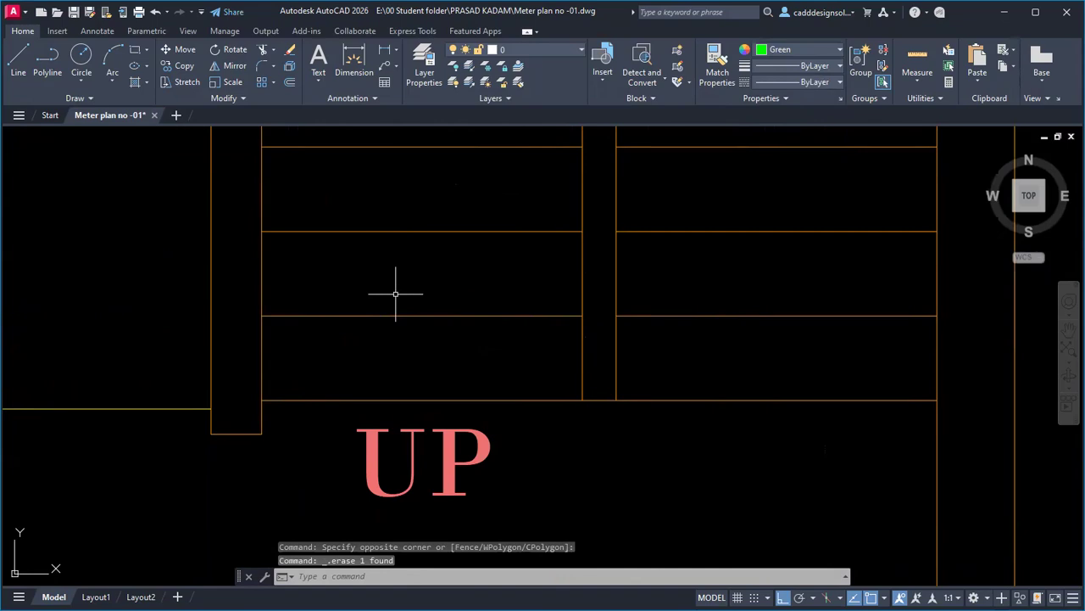
{"action": "left_click", "coordinate": [781, 51]}
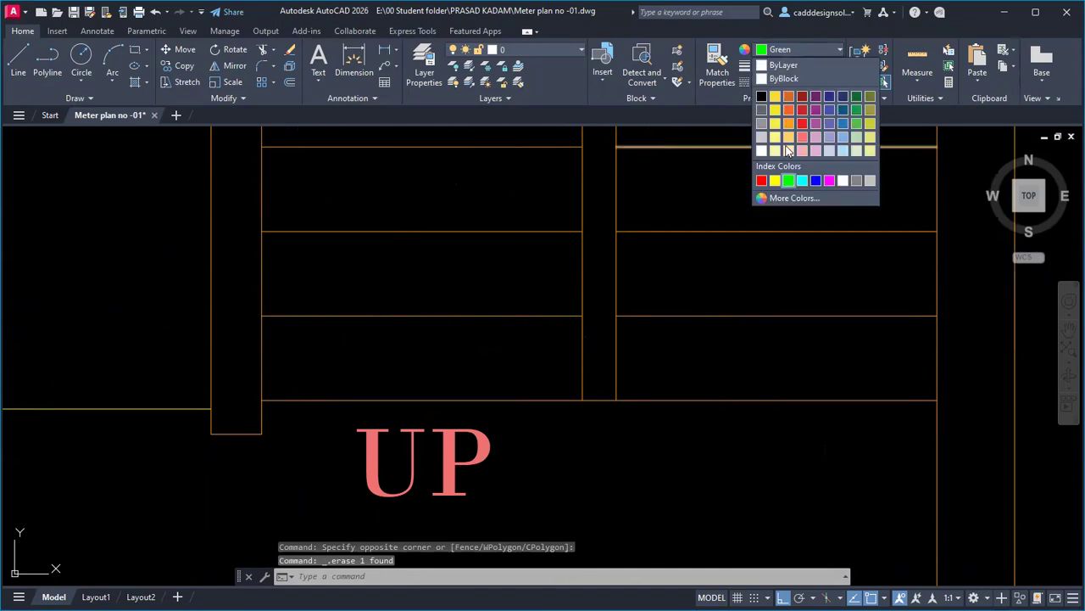
In orange, draw a vertical arrow shaft on the stairs and one diagonal arrowhead stroke.
{"action": "left_click", "coordinate": [788, 118]}
{"action": "type", "text": "l"}
{"action": "key", "text": "Return"}
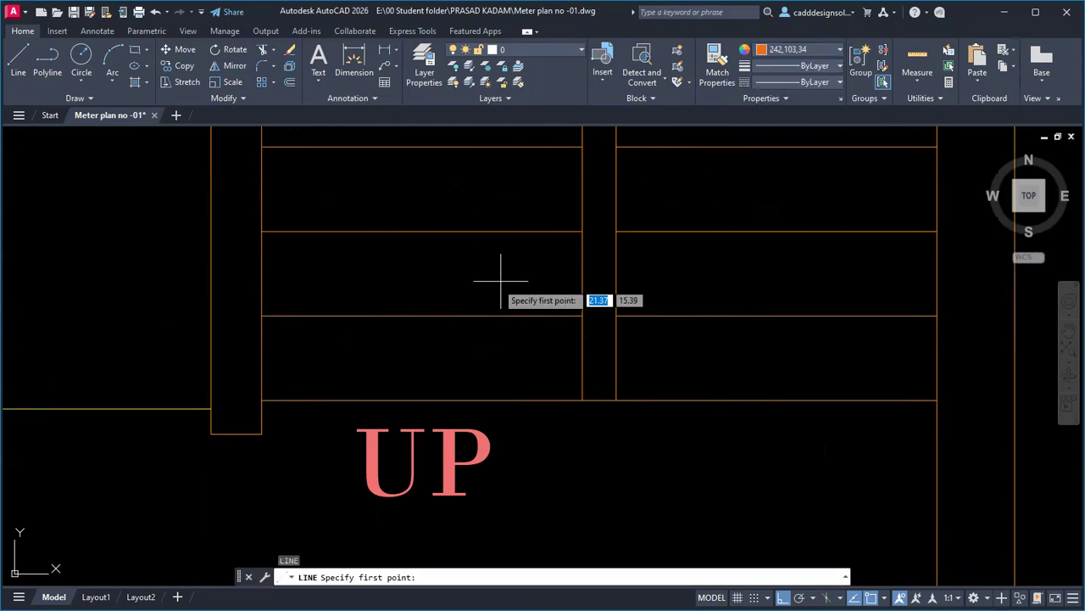
{"action": "left_click", "coordinate": [431, 349]}
{"action": "left_click", "coordinate": [431, 259]}
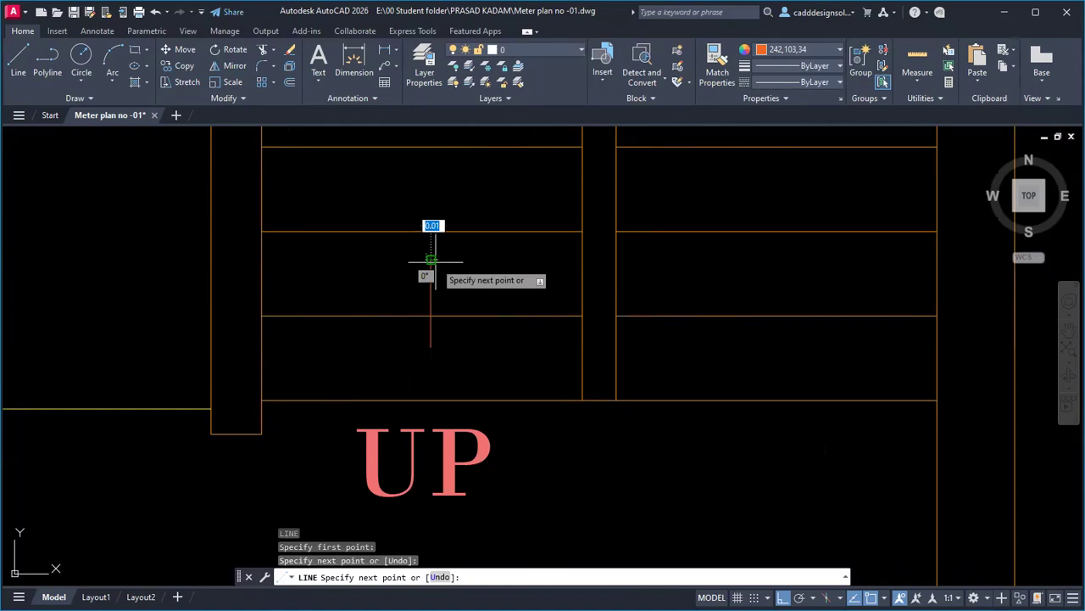
{"action": "scroll", "coordinate": [431, 260], "scroll_direction": "up", "scroll_amount": 4}
{"action": "key", "text": "F8"}
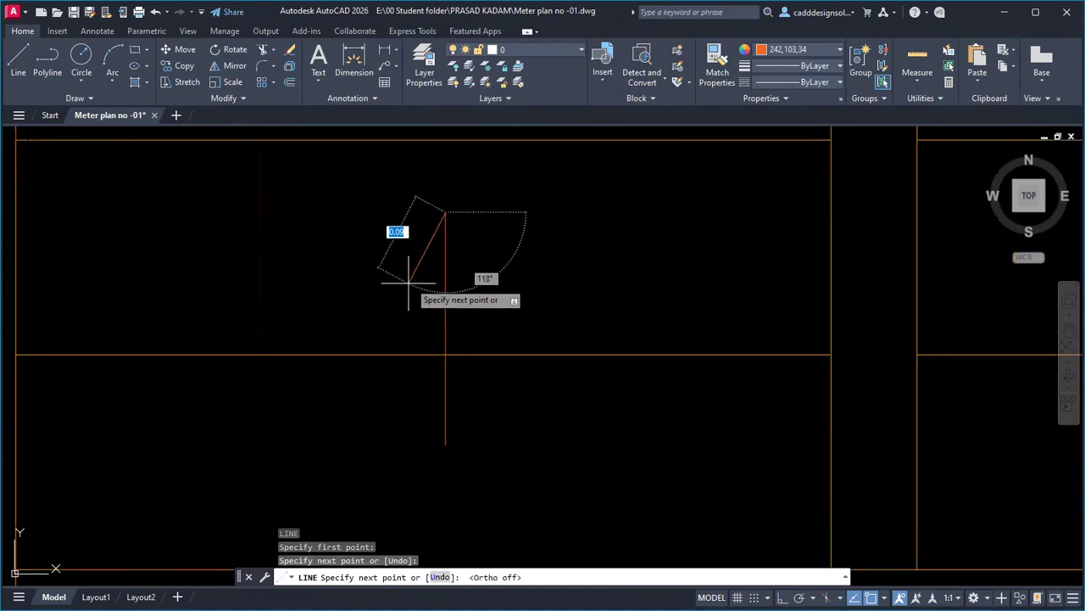
{"action": "left_click", "coordinate": [404, 284]}
{"action": "key", "text": "Escape"}
{"action": "key", "text": "Escape"}
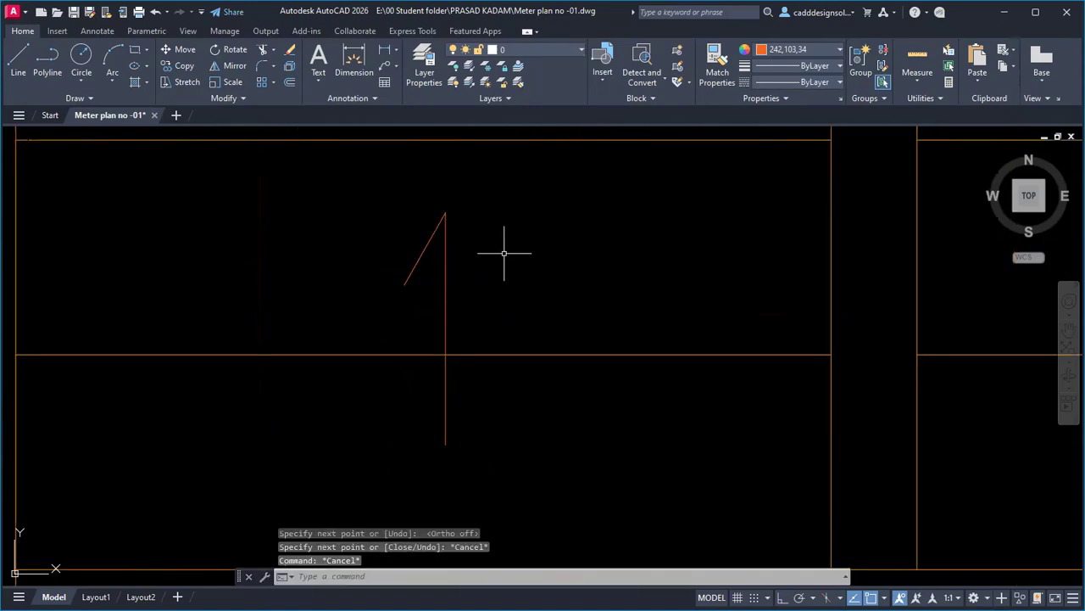
{"action": "key", "text": "Escape"}
{"action": "key", "text": "Escape"}
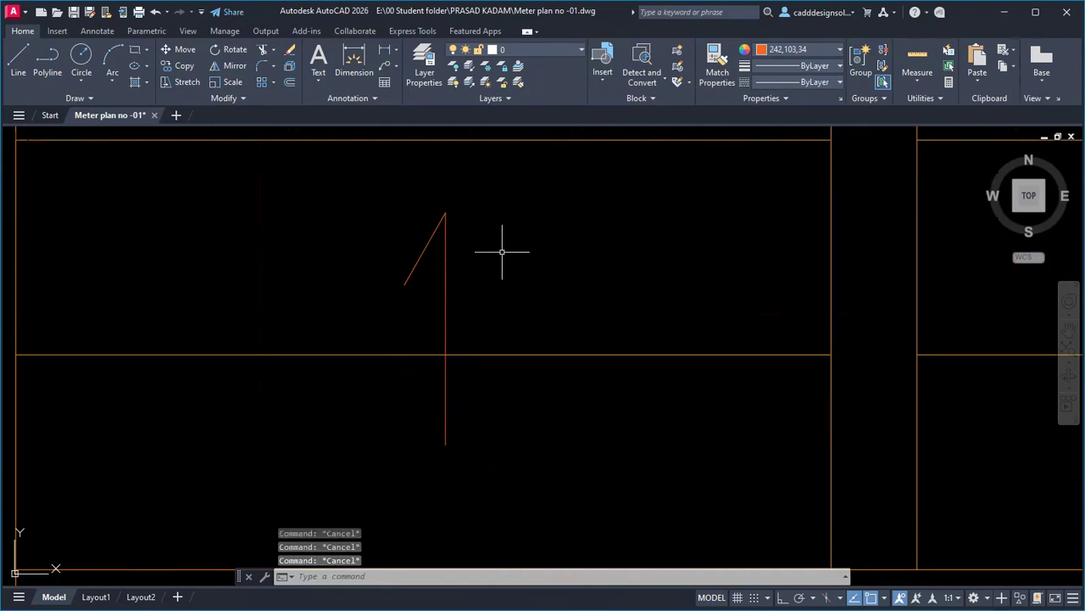
Mirror the arrowhead stroke about the shaft, keeping the original.
{"action": "type", "text": "MI"}
{"action": "key", "text": "Return"}
{"action": "left_click", "coordinate": [423, 253]}
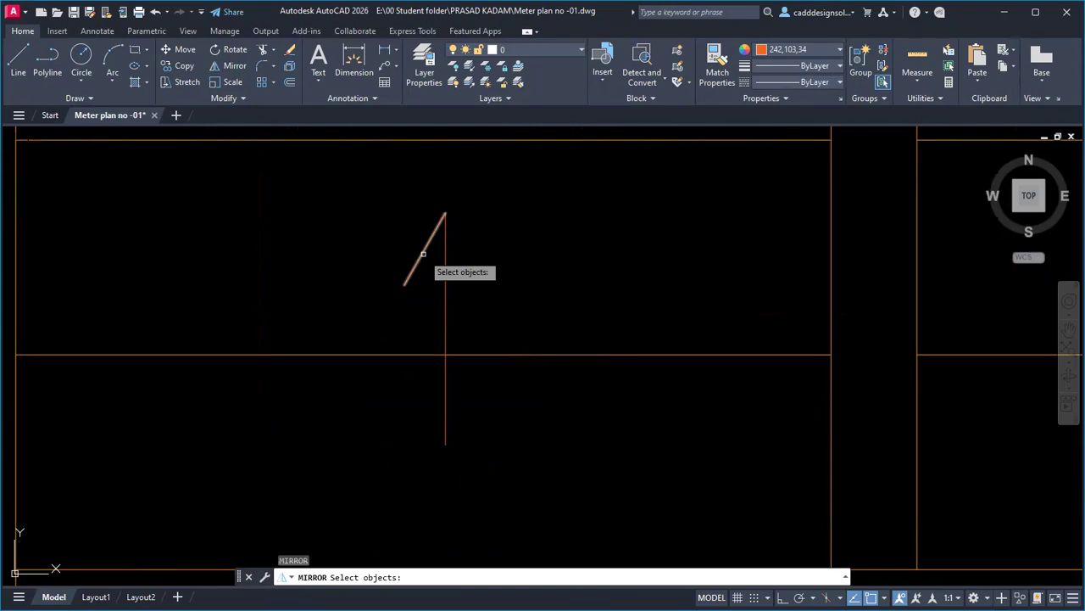
{"action": "key", "text": "Return"}
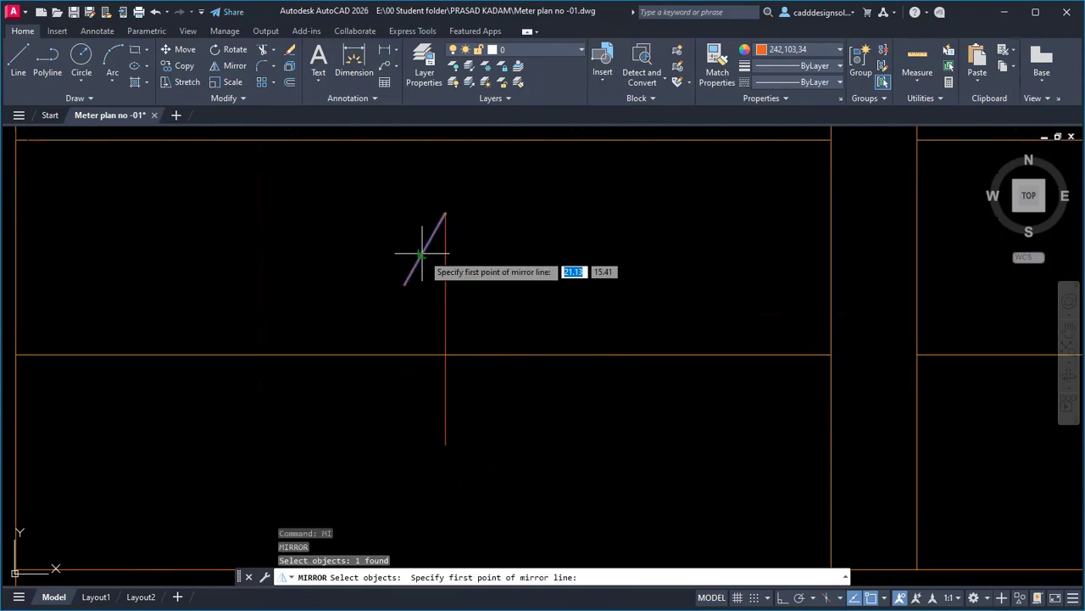
{"action": "left_click", "coordinate": [445, 213]}
{"action": "left_click", "coordinate": [446, 443]}
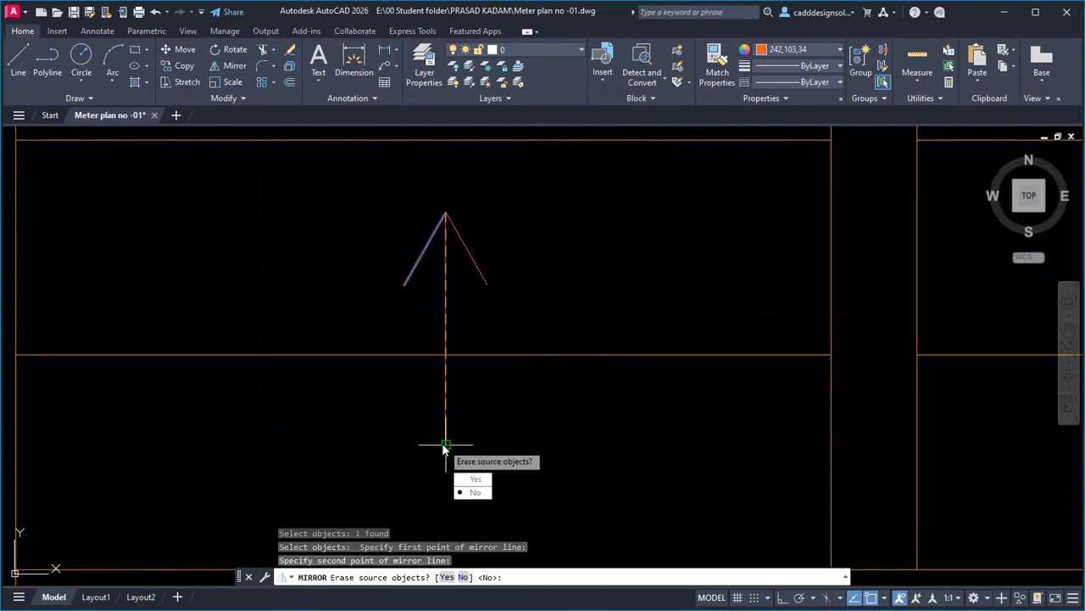
{"action": "key", "text": "Return"}
{"action": "key", "text": "Escape"}
{"action": "key", "text": "Escape"}
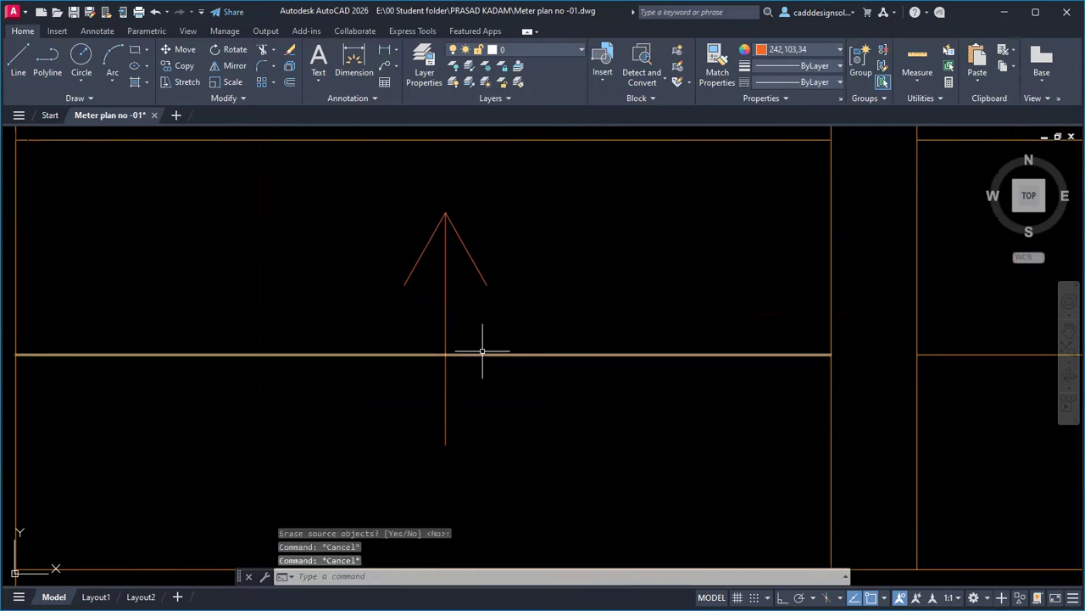
Close the arrowhead with a base line and trim the shaft inside the triangle.
{"action": "type", "text": "l"}
{"action": "key", "text": "Return"}
{"action": "left_click", "coordinate": [405, 284]}
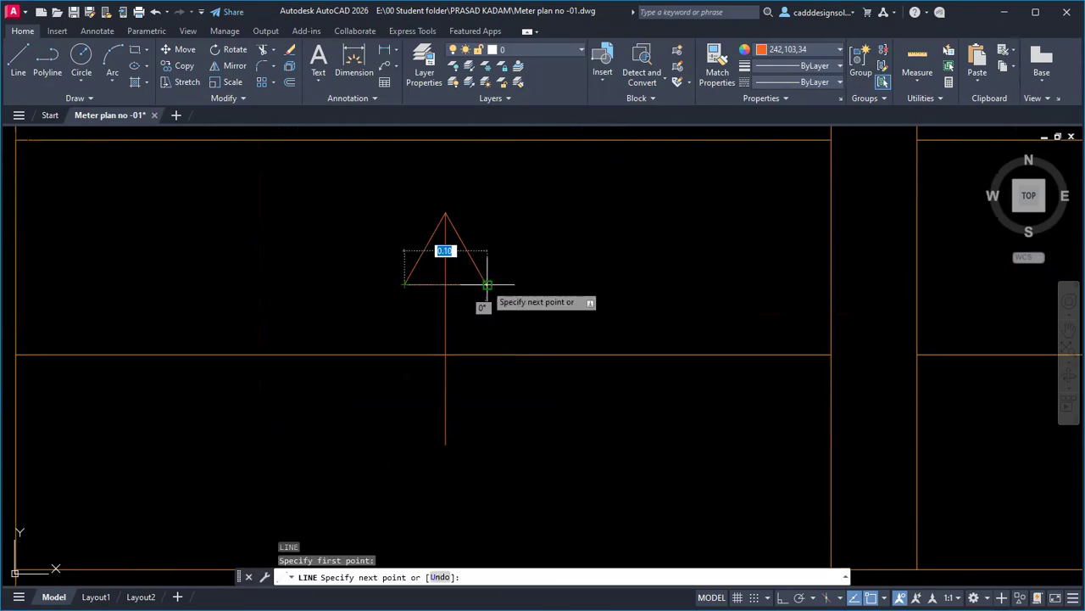
{"action": "left_click", "coordinate": [485, 284]}
{"action": "key", "text": "Escape"}
{"action": "type", "text": "tr"}
{"action": "key", "text": "Return"}
{"action": "left_click_drag", "start_coordinate": [449, 266], "coordinate": [440, 278]}
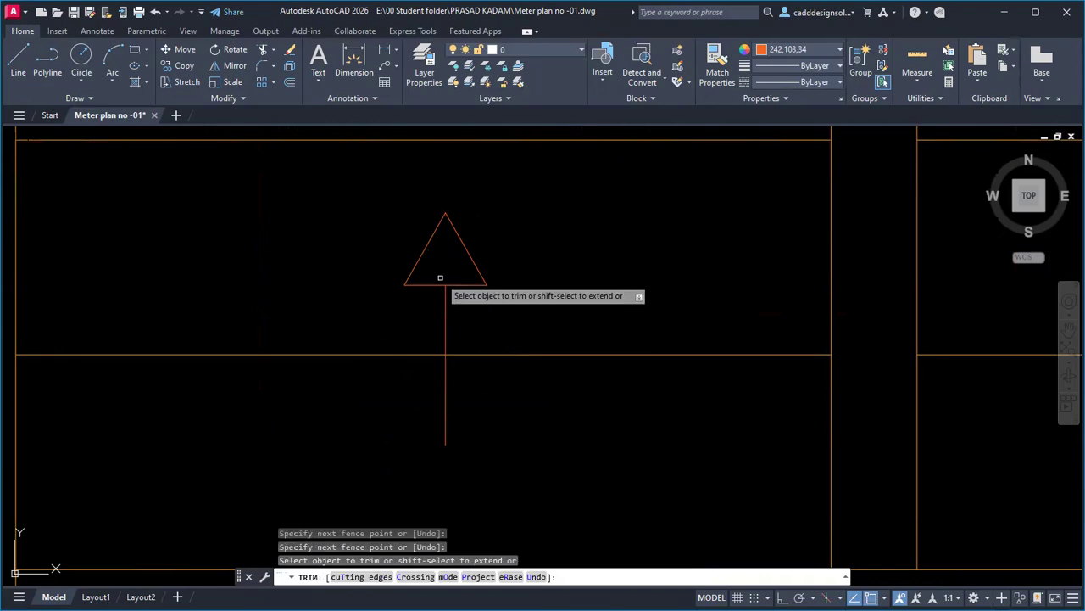
{"action": "key", "text": "Escape"}
Scale the UP arrow down from its bottom point, then show the GROUND FLOOR PLAN title.
{"action": "scroll", "coordinate": [487, 356], "scroll_direction": "down", "scroll_amount": 10}
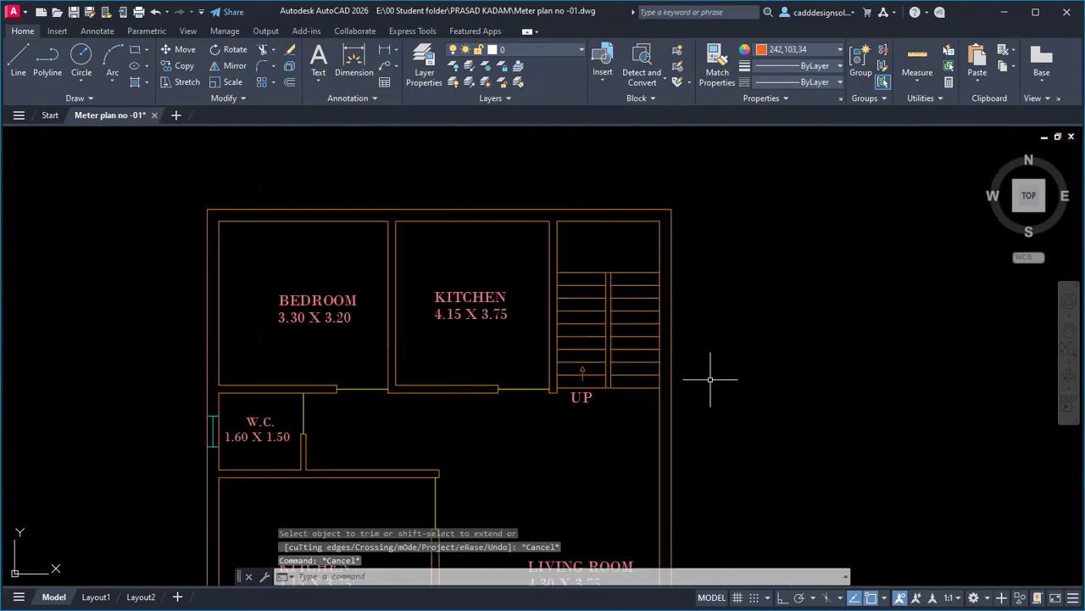
{"action": "scroll", "coordinate": [703, 323], "scroll_direction": "up", "scroll_amount": 10}
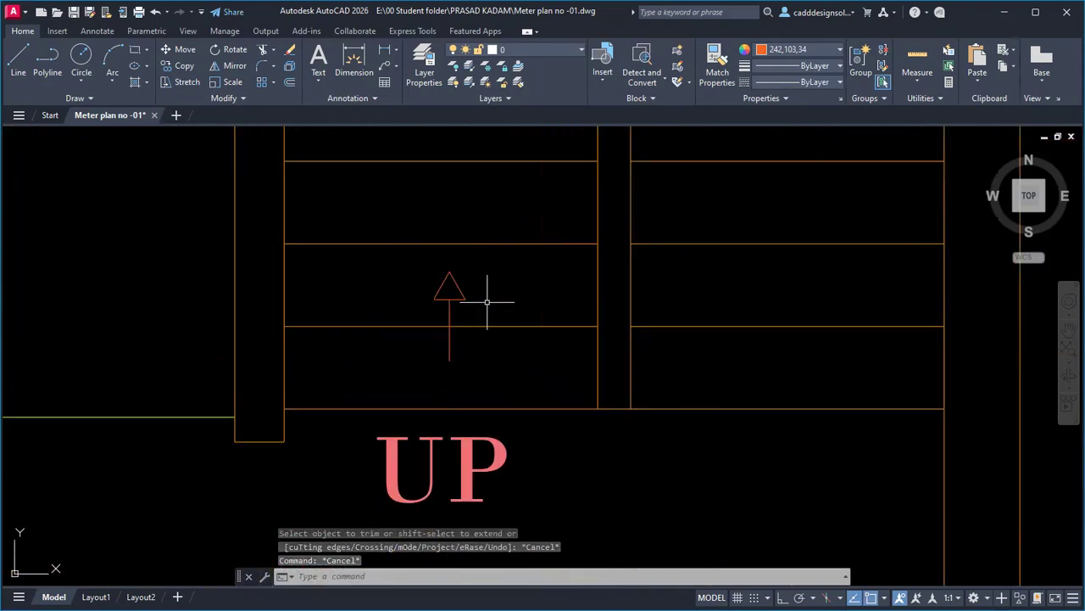
{"action": "left_click", "coordinate": [409, 259]}
{"action": "left_click", "coordinate": [504, 384]}
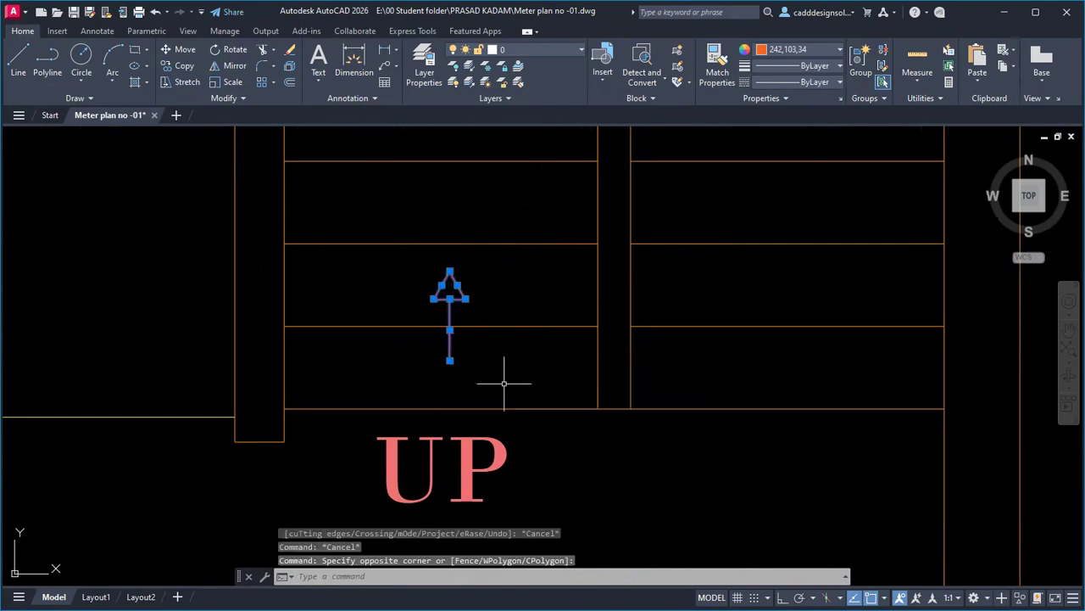
{"action": "type", "text": "sc"}
{"action": "key", "text": "Return"}
{"action": "left_click", "coordinate": [455, 363]}
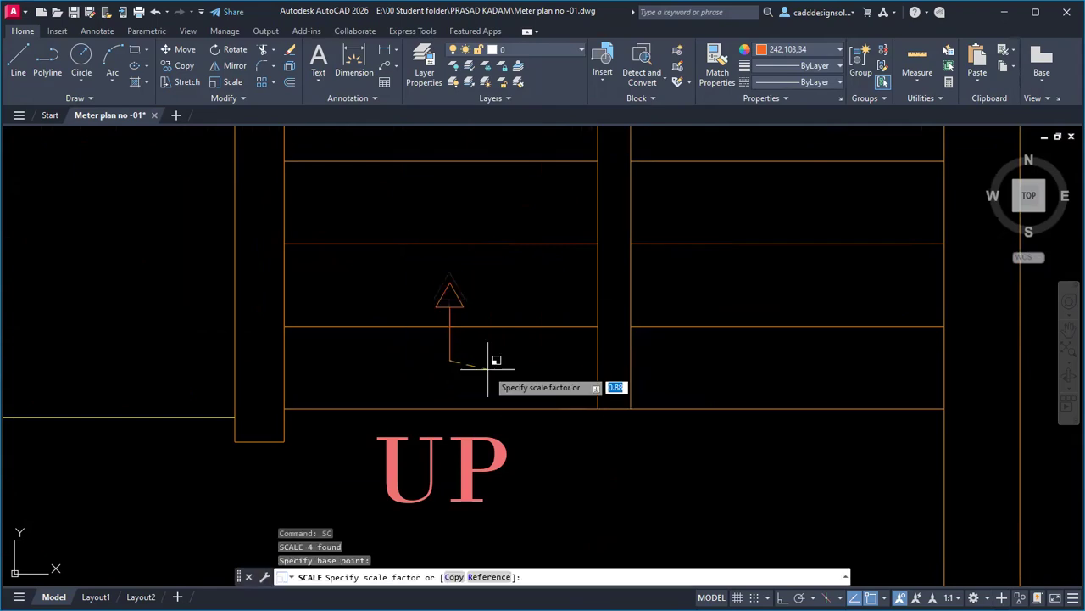
{"action": "left_click", "coordinate": [526, 376]}
{"action": "scroll", "coordinate": [509, 411], "scroll_direction": "down", "scroll_amount": 6}
{"action": "scroll", "coordinate": [724, 399], "scroll_direction": "down", "scroll_amount": 4}
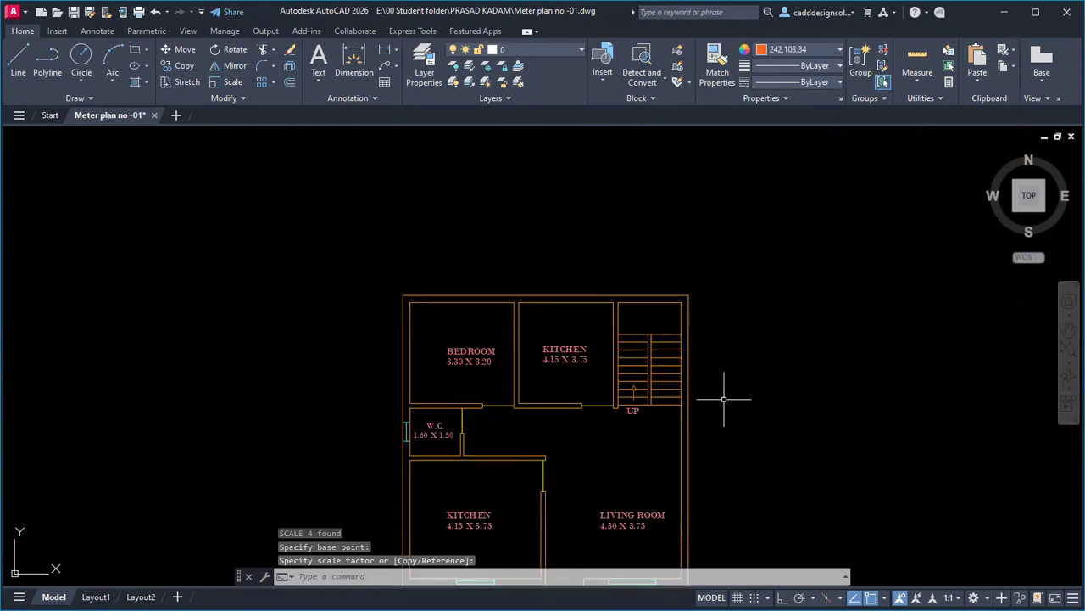
{"action": "middle_click_drag", "start_coordinate": [730, 420], "coordinate": [679, 300]}
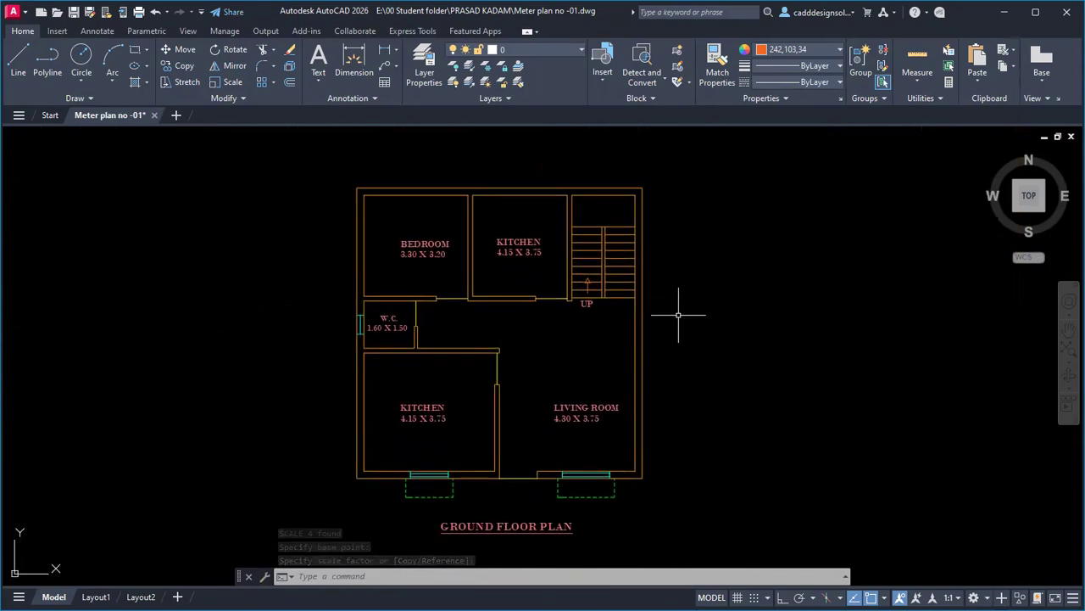
Make blue the current colour for new objects.
{"action": "scroll", "coordinate": [678, 315], "scroll_direction": "down", "scroll_amount": 1}
{"action": "scroll", "coordinate": [678, 314], "scroll_direction": "up", "scroll_amount": 2}
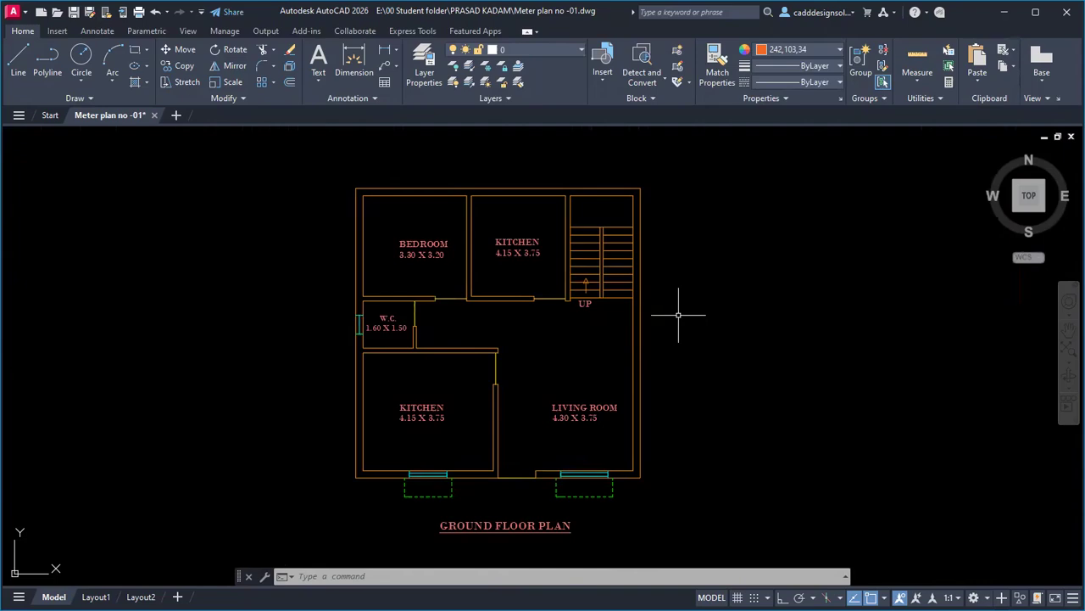
{"action": "left_click", "coordinate": [817, 49]}
{"action": "left_click", "coordinate": [815, 180]}
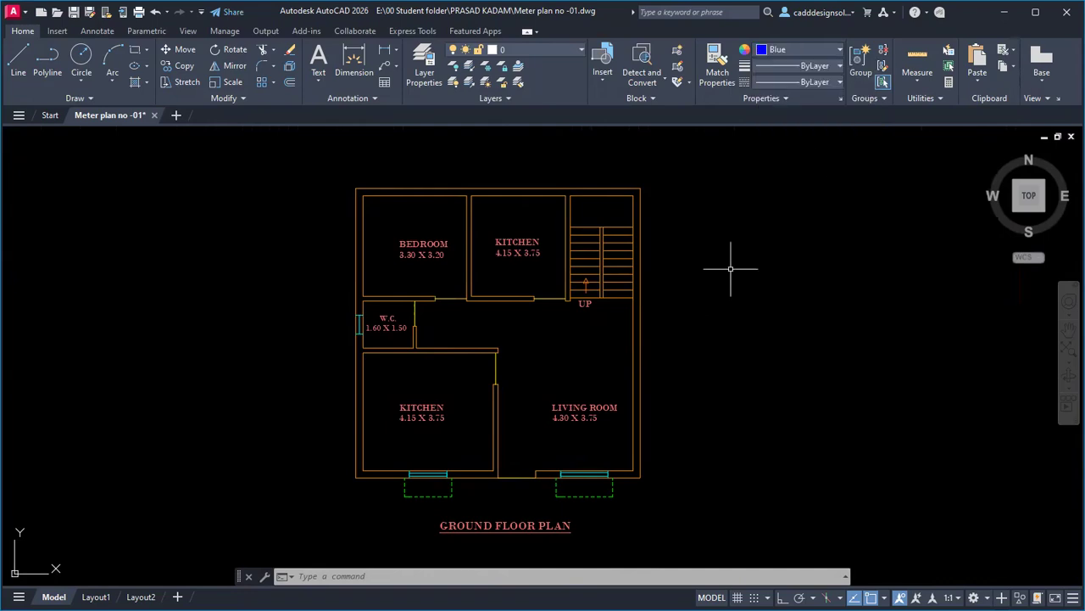
{"action": "key", "text": "Escape"}
{"action": "key", "text": "Escape"}
Offset the bottom and left outer walls outward by 3.
{"action": "type", "text": "o"}
{"action": "key", "text": "Return"}
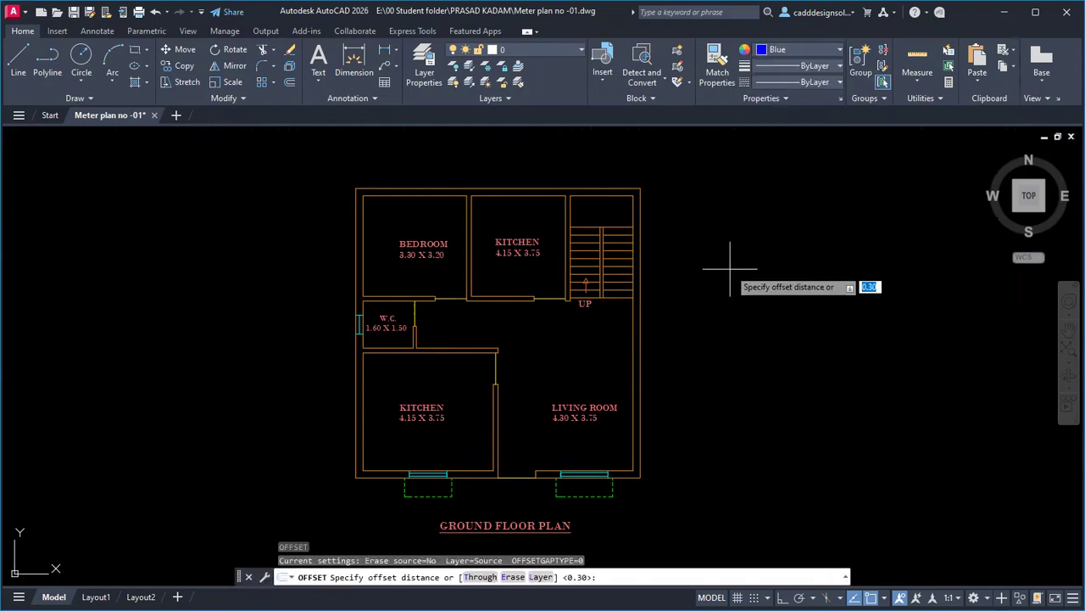
{"action": "key", "text": "Return"}
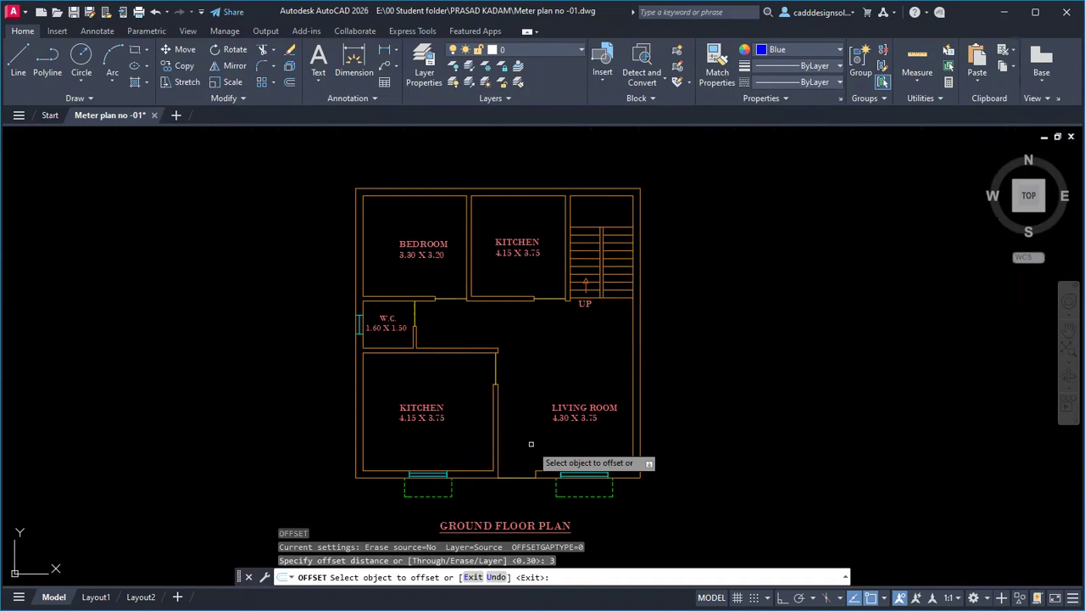
{"action": "left_click", "coordinate": [492, 476]}
{"action": "middle_click_drag", "start_coordinate": [491, 492], "coordinate": [484, 376]}
{"action": "left_click", "coordinate": [484, 376]}
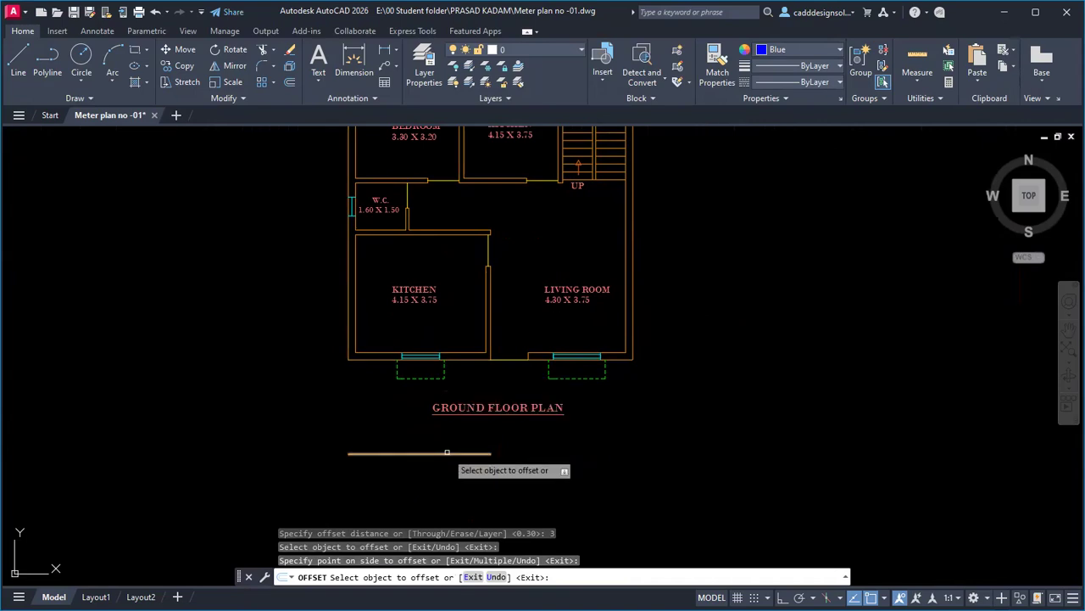
{"action": "left_click", "coordinate": [348, 330]}
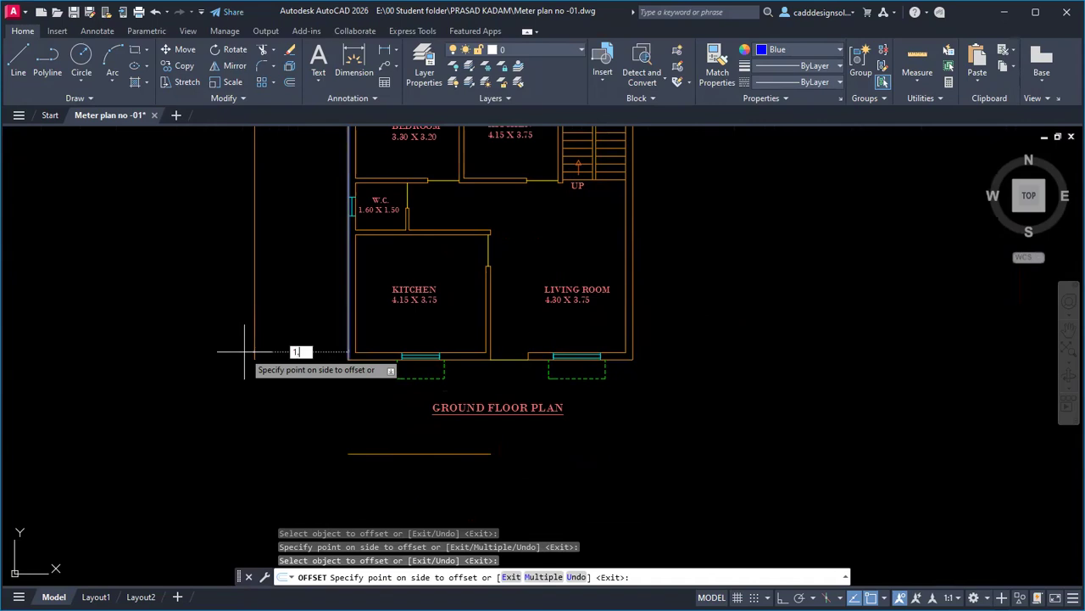
{"action": "left_click", "coordinate": [245, 351]}
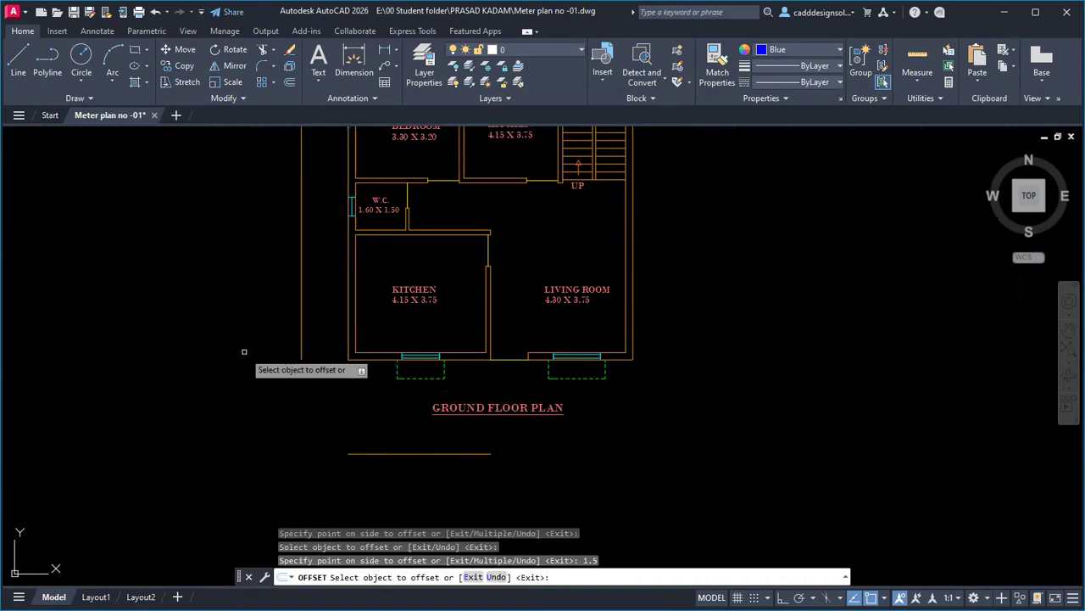
Offset the right and top outer walls outward by 1.5.
{"action": "left_click", "coordinate": [632, 322]}
{"action": "type", "text": "1.5"}
{"action": "key", "text": "Return"}
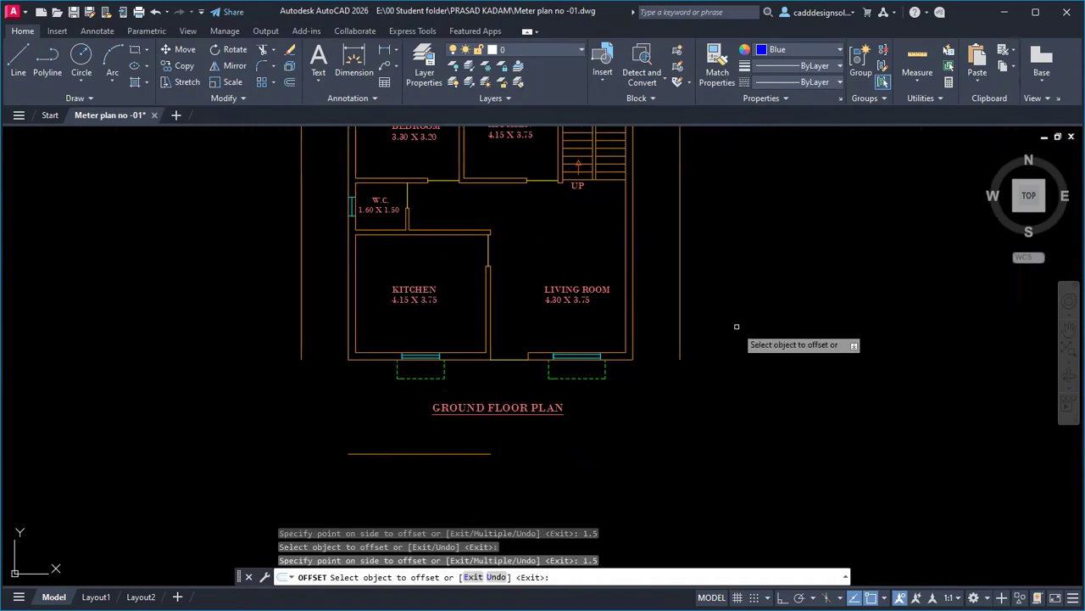
{"action": "middle_click_drag", "start_coordinate": [736, 326], "coordinate": [715, 560]}
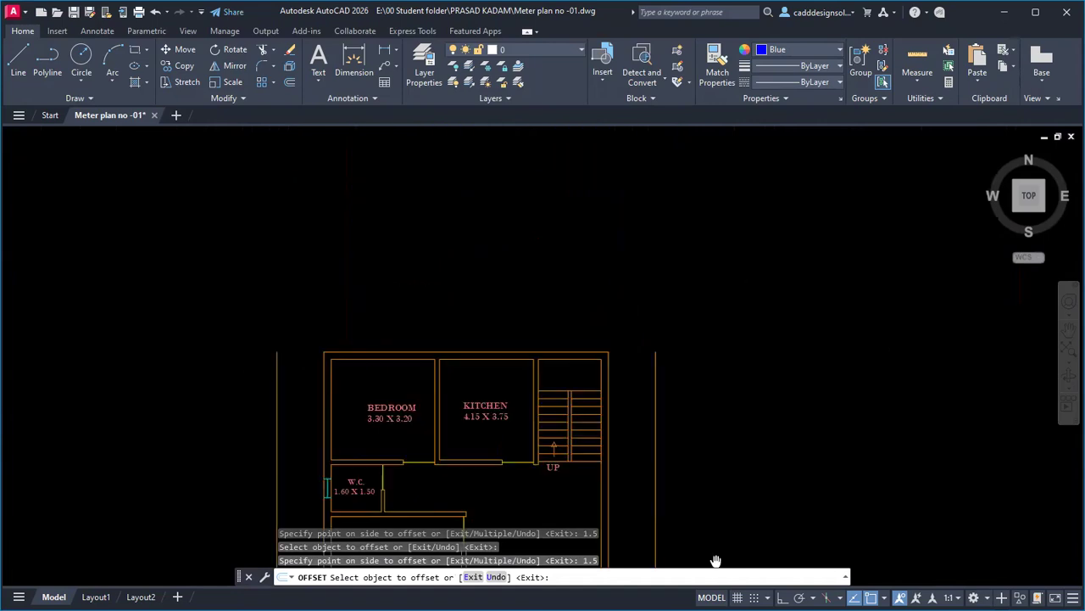
{"action": "left_click", "coordinate": [551, 355]}
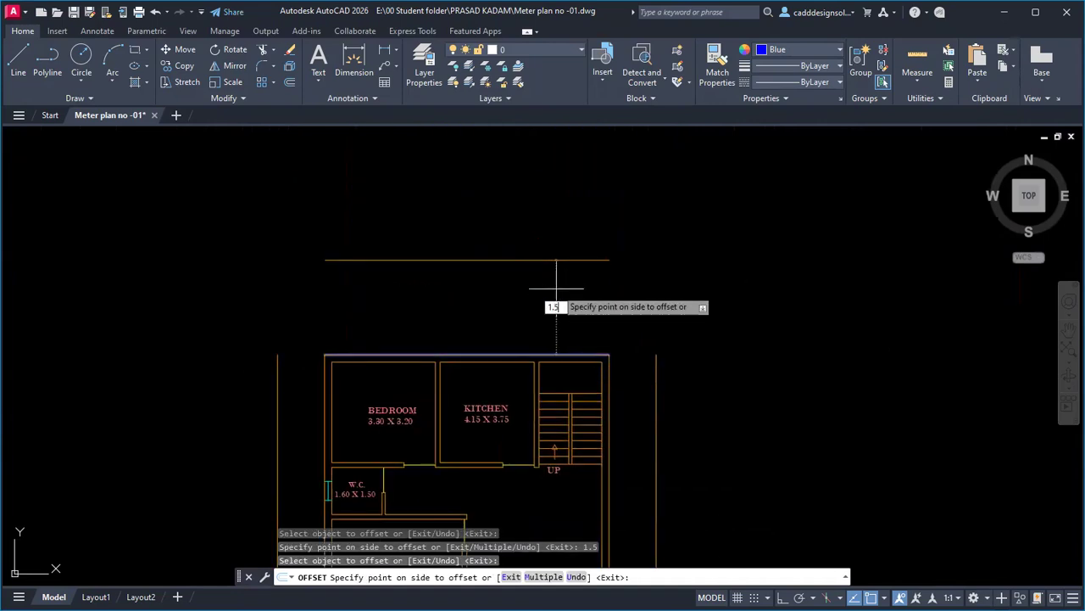
{"action": "type", "text": "1.5"}
{"action": "key", "text": "Return"}
{"action": "key", "text": "Escape"}
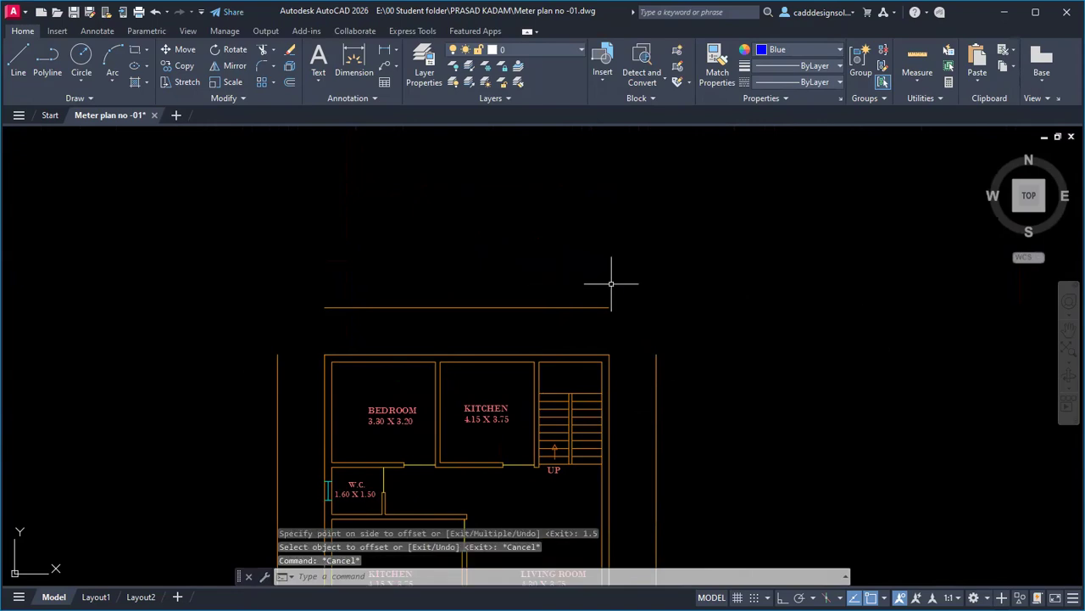
{"action": "scroll", "coordinate": [636, 339], "scroll_direction": "down", "scroll_amount": 4}
{"action": "type", "text": "f"}
{"action": "key", "text": "Return"}
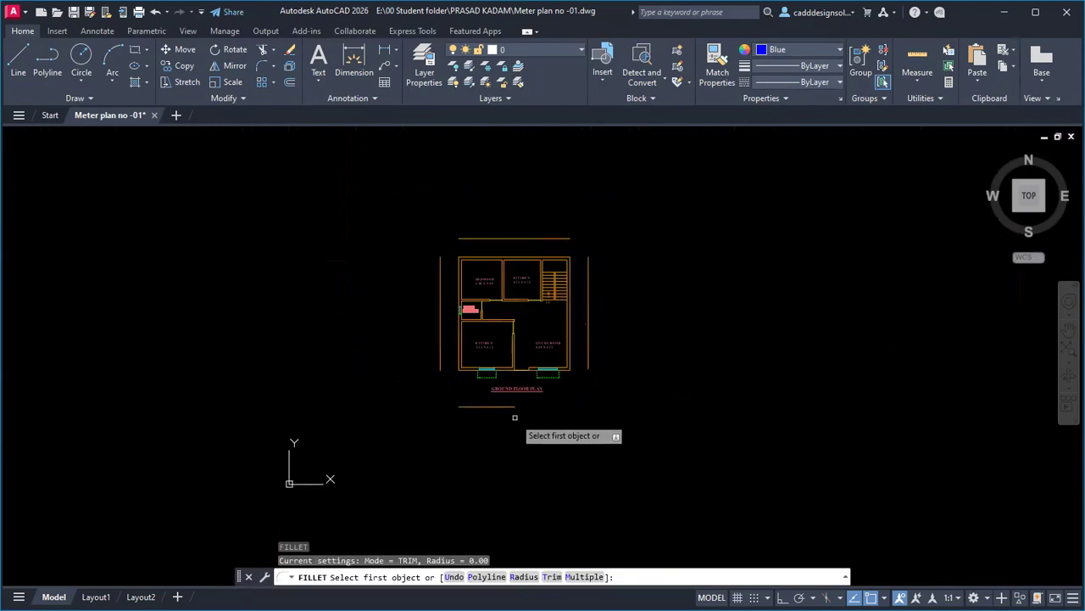
Fillet the bottom-right, bottom-left, top-left and top-right border corners with radius 0.
{"action": "left_click", "coordinate": [507, 407]}
{"action": "left_click", "coordinate": [586, 361]}
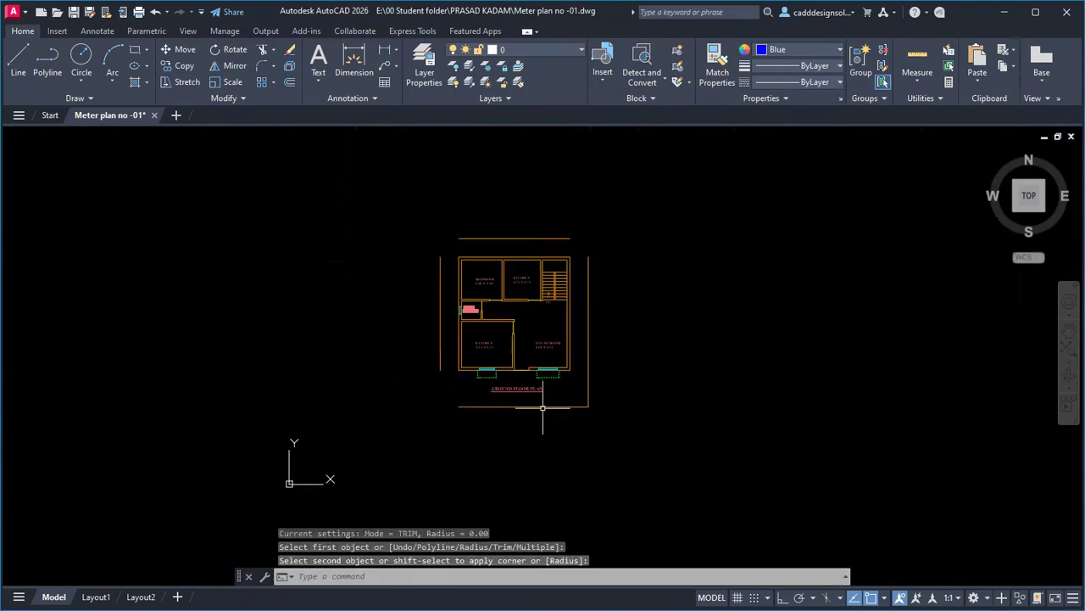
{"action": "key", "text": "Return"}
{"action": "left_click", "coordinate": [444, 376]}
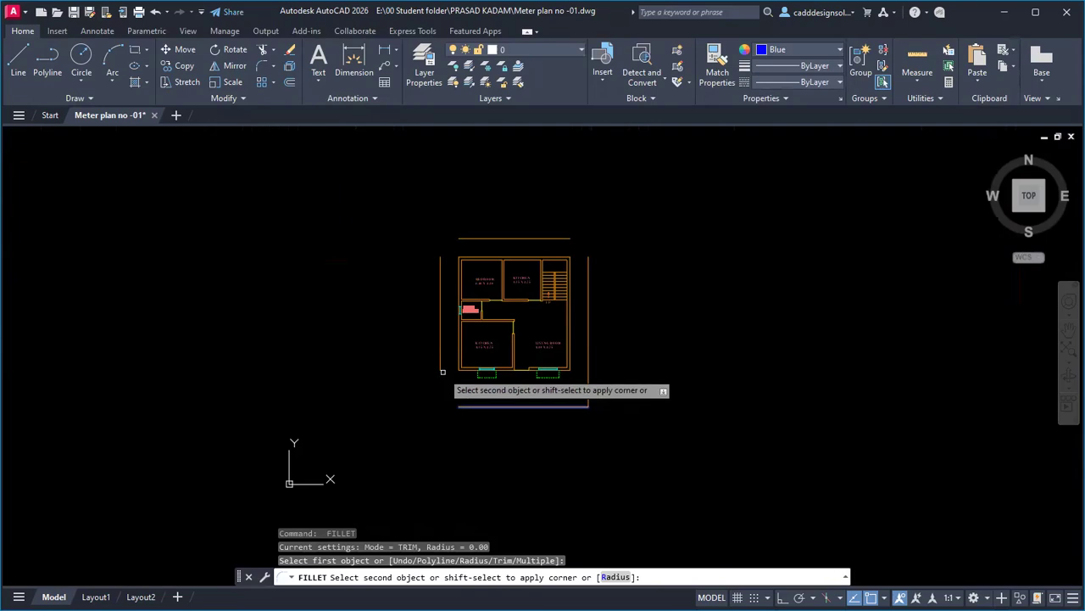
{"action": "left_click", "coordinate": [440, 372]}
{"action": "key", "text": "Return"}
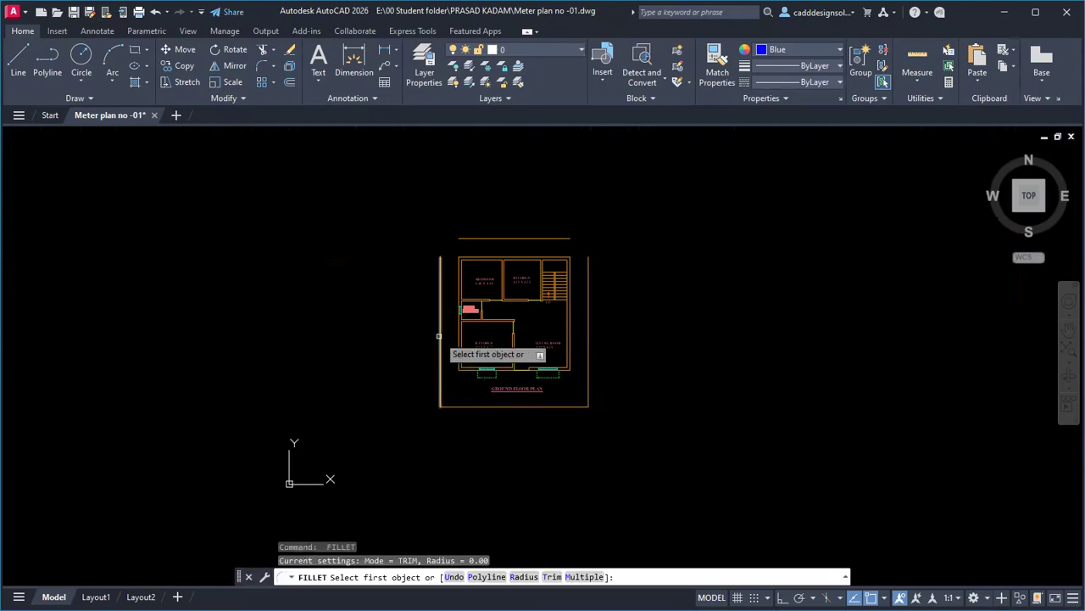
{"action": "left_click", "coordinate": [440, 352]}
{"action": "left_click", "coordinate": [469, 237]}
{"action": "key", "text": "Return"}
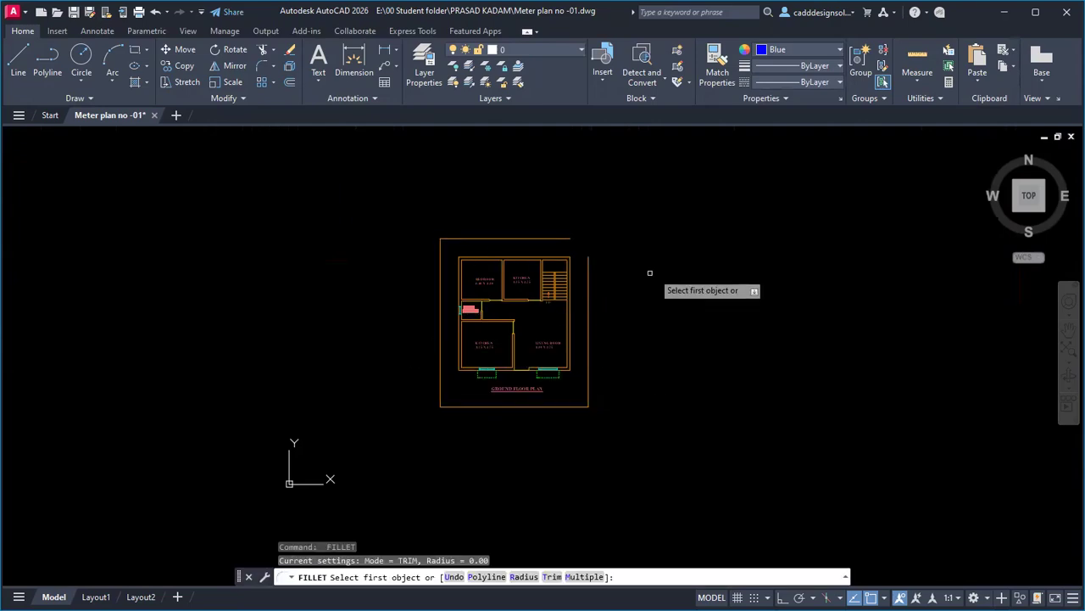
{"action": "left_click", "coordinate": [588, 264]}
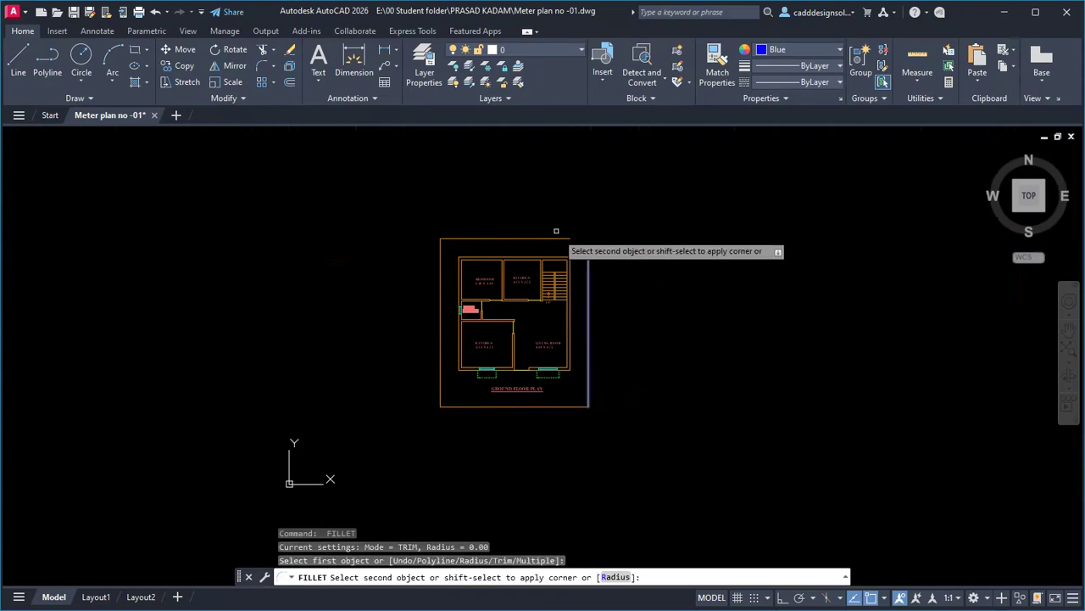
{"action": "left_click", "coordinate": [558, 238]}
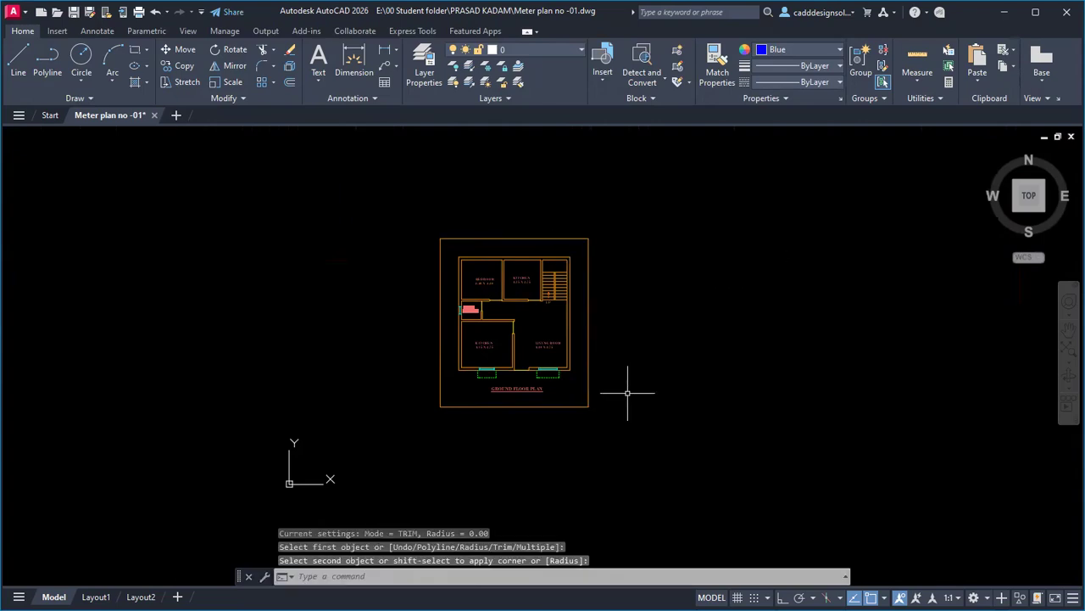
Select the right and bottom border lines with a crossing box.
{"action": "middle_click_drag", "start_coordinate": [603, 325], "coordinate": [627, 332]}
{"action": "left_click", "coordinate": [638, 434]}
{"action": "left_click", "coordinate": [481, 356]}
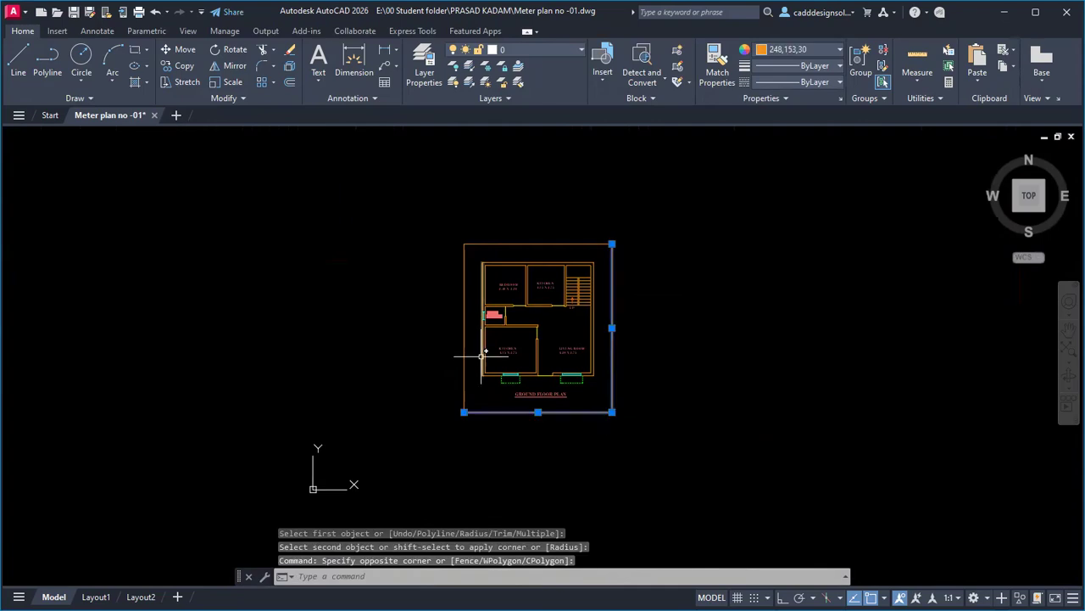
Set the colour of the four rectangular border lines around the floor plan to Blue.
{"action": "left_click", "coordinate": [477, 246]}
{"action": "left_click", "coordinate": [448, 234]}
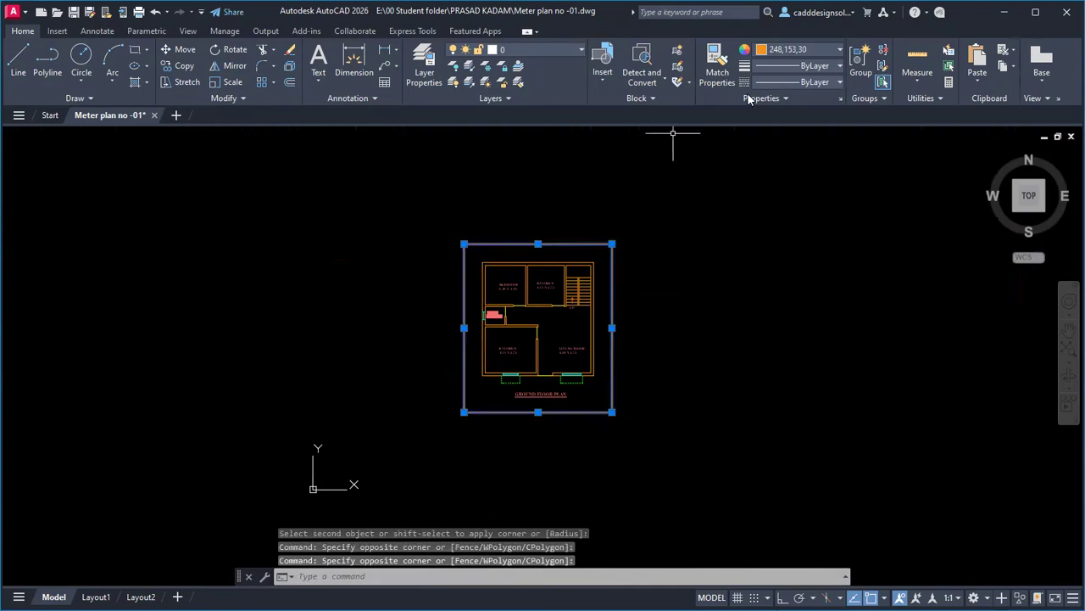
{"action": "left_click", "coordinate": [802, 49]}
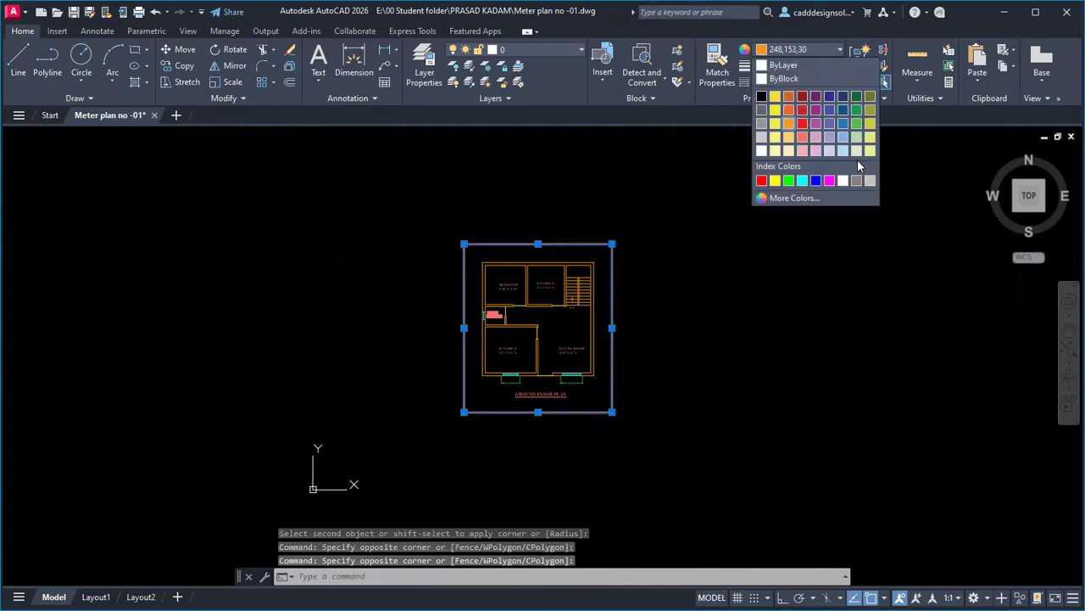
{"action": "left_click", "coordinate": [817, 180]}
{"action": "key", "text": "Escape"}
{"action": "key", "text": "Escape"}
{"action": "key", "text": "Escape"}
{"action": "scroll", "coordinate": [643, 346], "scroll_direction": "up", "scroll_amount": 2}
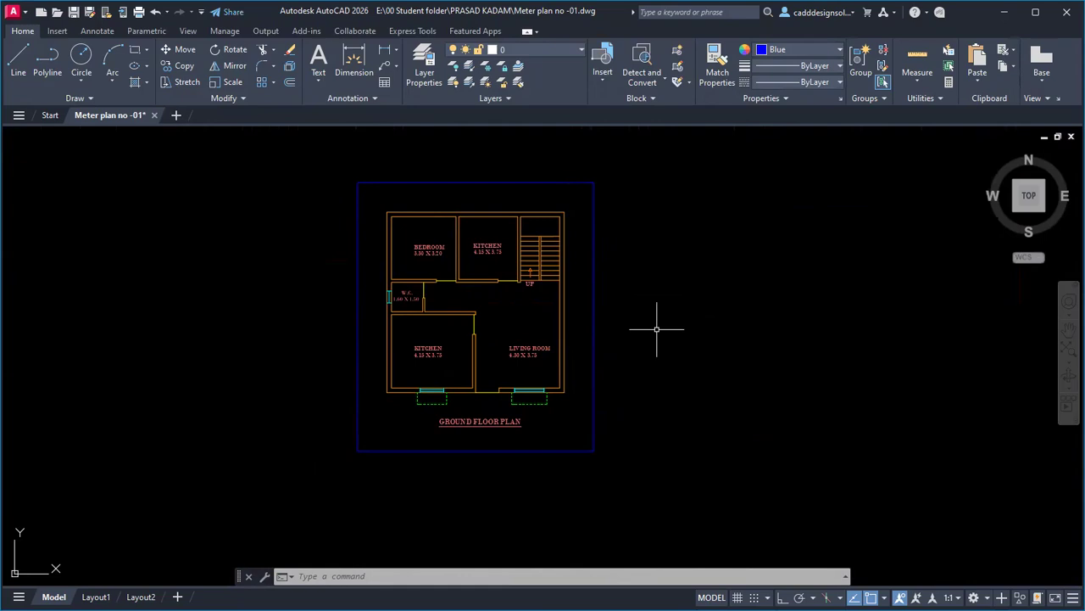
{"action": "scroll", "coordinate": [561, 315], "scroll_direction": "up", "scroll_amount": 5}
{"action": "scroll", "coordinate": [695, 346], "scroll_direction": "down", "scroll_amount": 5}
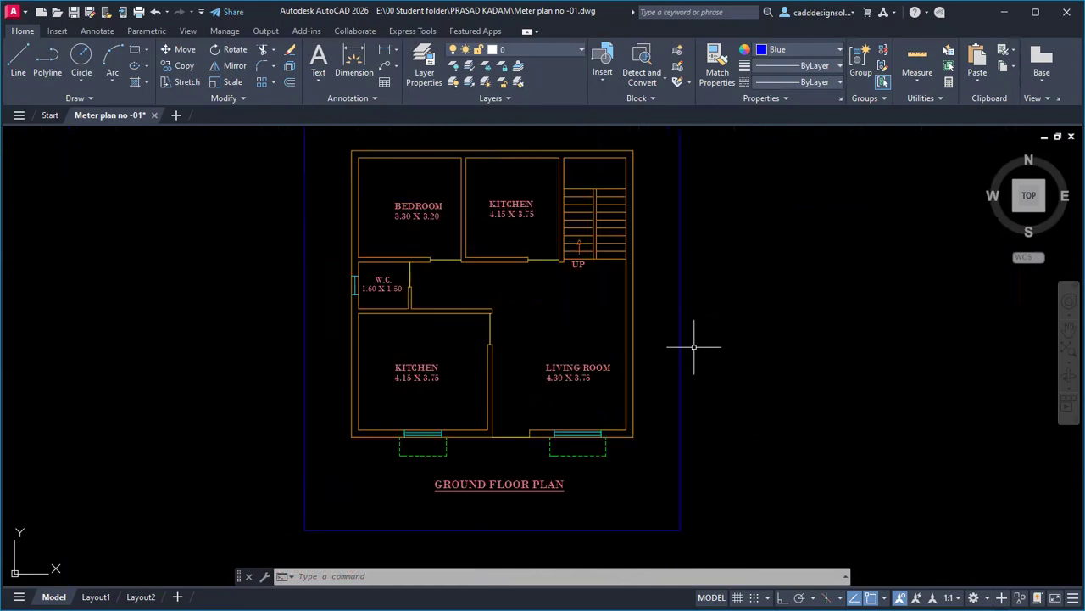
{"action": "scroll", "coordinate": [691, 406], "scroll_direction": "up", "scroll_amount": 4}
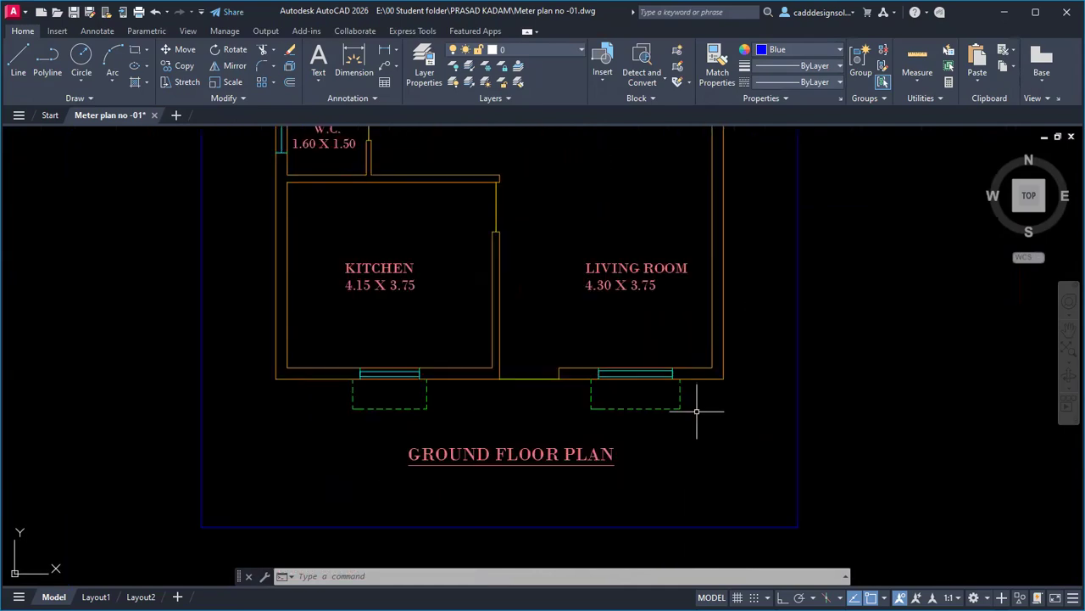
{"action": "key", "text": "alt+Tab"}
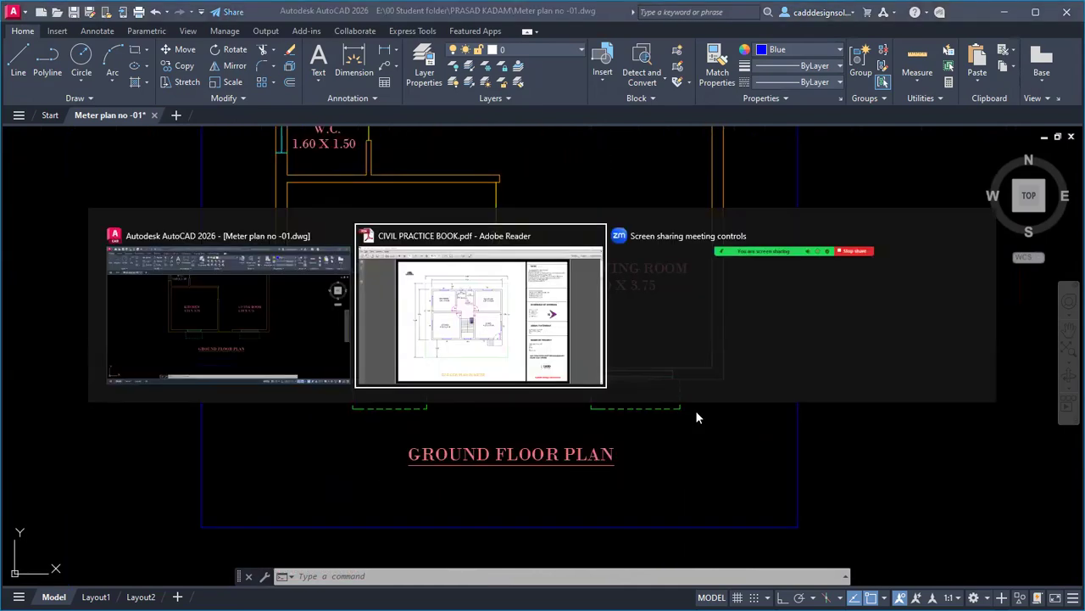
{"action": "scroll", "coordinate": [663, 397], "scroll_direction": "up", "scroll_amount": 1}
{"action": "scroll", "coordinate": [663, 396], "scroll_direction": "down", "scroll_amount": 2}
{"action": "scroll", "coordinate": [662, 395], "scroll_direction": "down", "scroll_amount": 3}
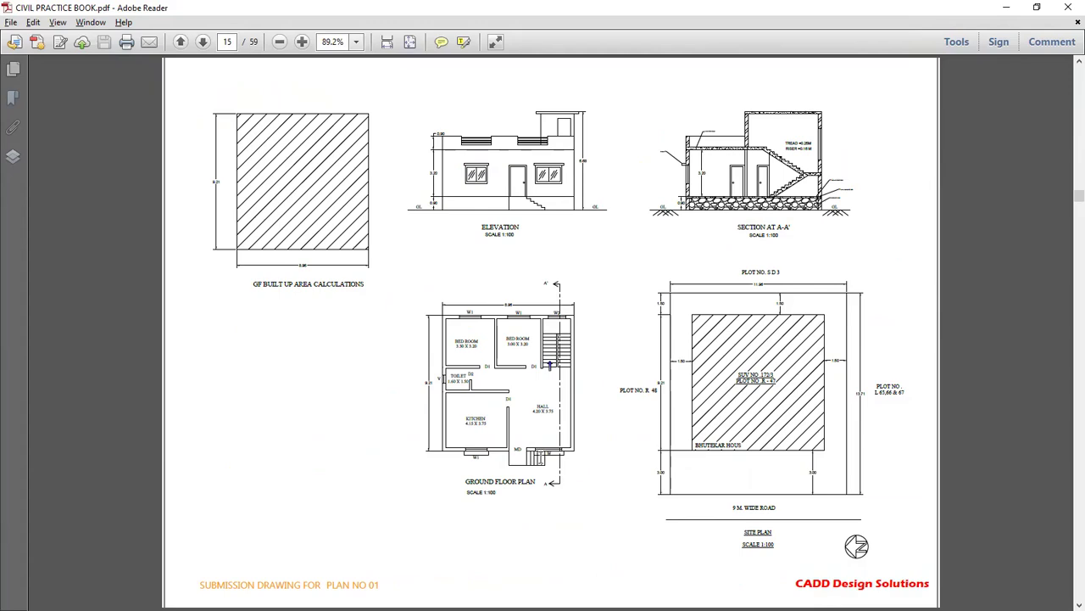
{"action": "key", "text": "alt+Tab"}
{"action": "scroll", "coordinate": [538, 376], "scroll_direction": "down", "scroll_amount": 4}
{"action": "left_click", "coordinate": [821, 82]}
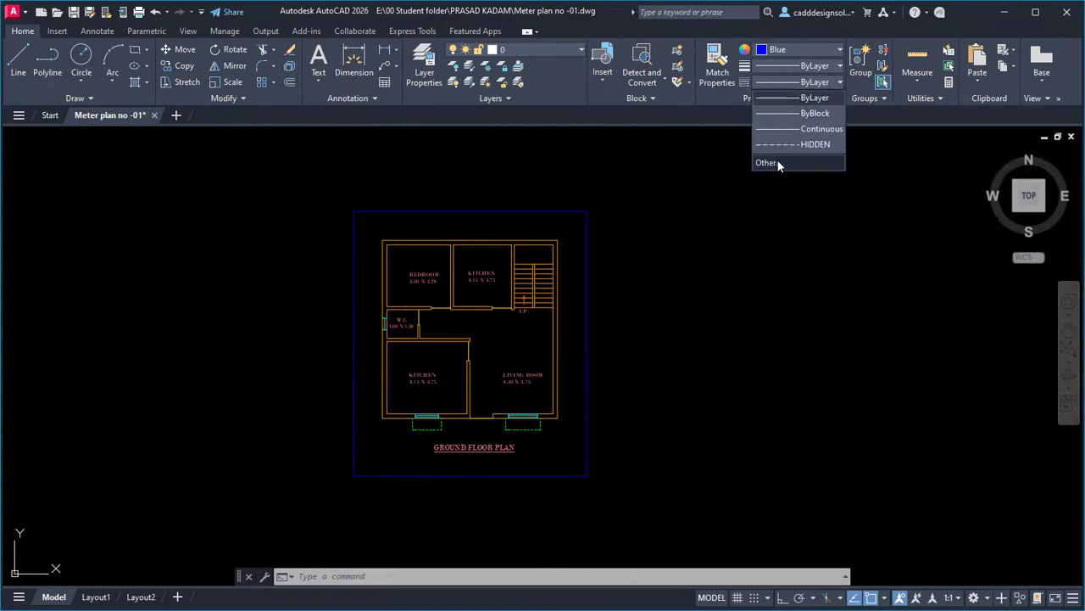
Load the CENTER linetype from acad.lin through the Linetype Manager.
{"action": "left_click", "coordinate": [777, 164]}
{"action": "left_click", "coordinate": [645, 184]}
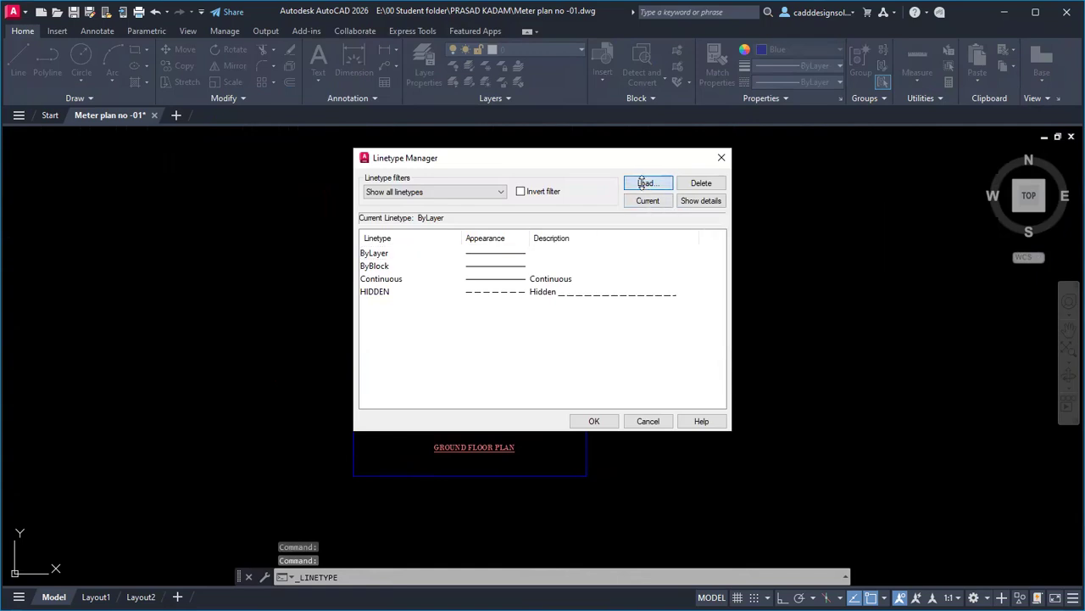
{"action": "left_click", "coordinate": [442, 299]}
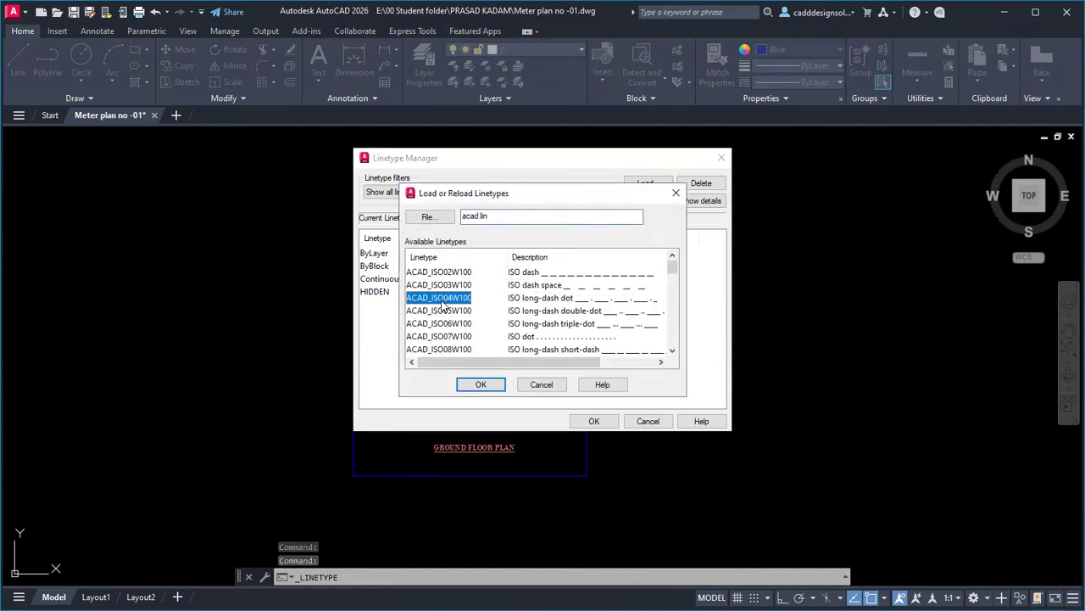
{"action": "key", "text": "c"}
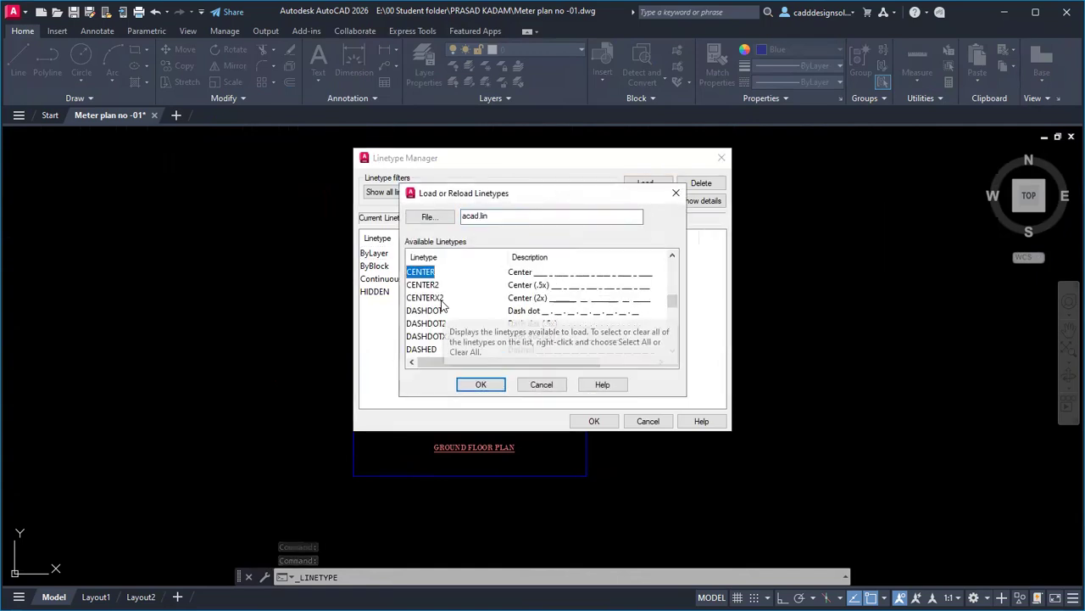
{"action": "left_click", "coordinate": [481, 385]}
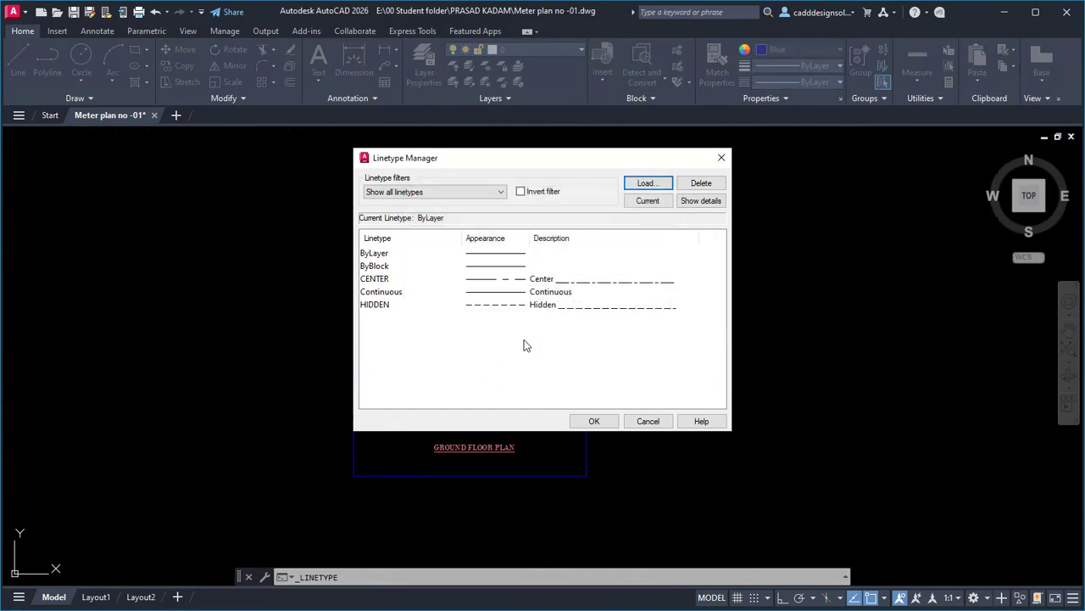
{"action": "left_click", "coordinate": [515, 287]}
{"action": "left_click", "coordinate": [594, 421]}
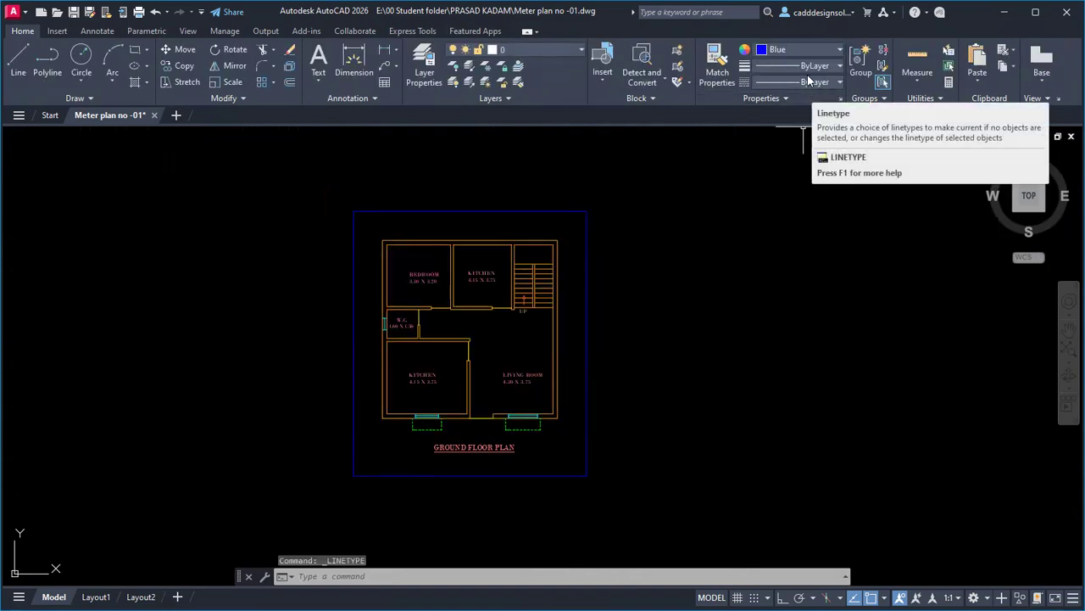
Make Red the current colour and CENTER the current linetype for new objects.
{"action": "left_click", "coordinate": [800, 52]}
{"action": "left_click", "coordinate": [761, 178]}
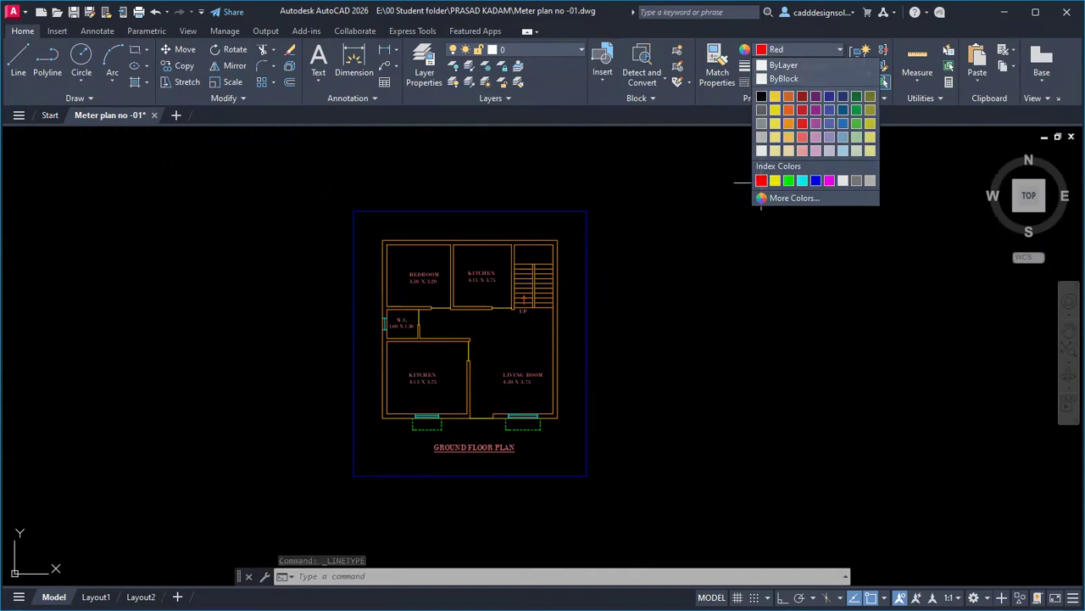
{"action": "left_click", "coordinate": [816, 84]}
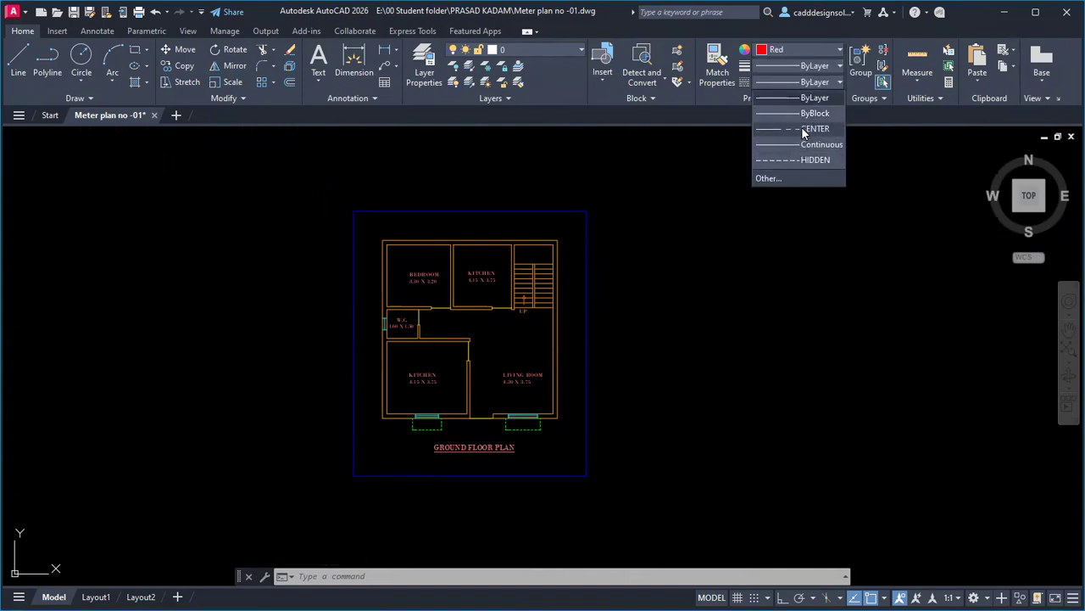
{"action": "left_click", "coordinate": [804, 129]}
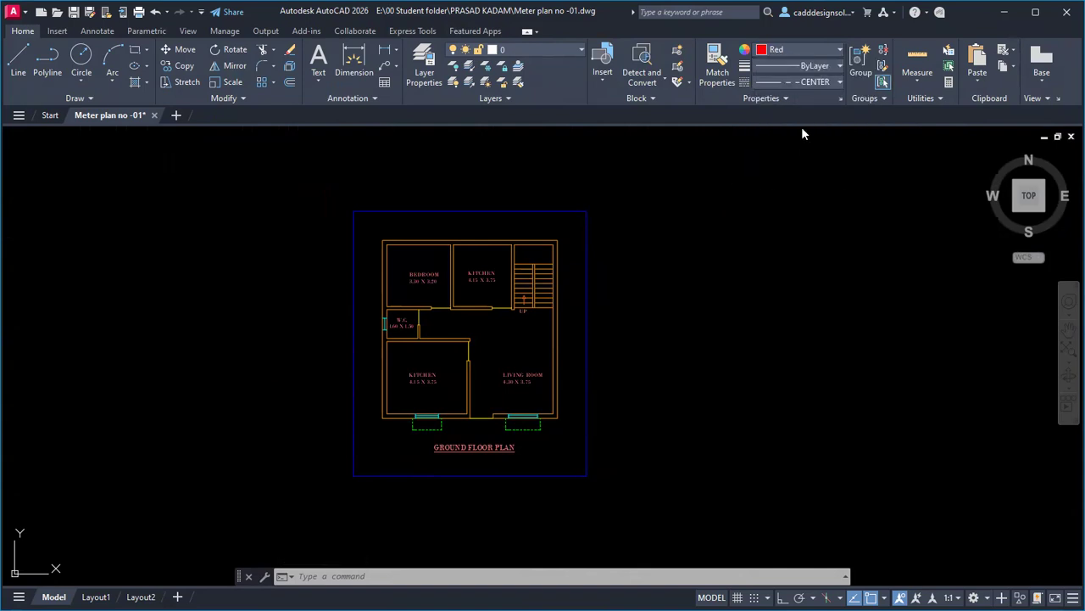
With Ortho on, draw a 10.90 vertical line past the staircase and window, ending in a 0.30 leftward leg.
{"action": "left_click", "coordinate": [18, 69]}
{"action": "scroll", "coordinate": [526, 238], "scroll_direction": "up", "scroll_amount": 5}
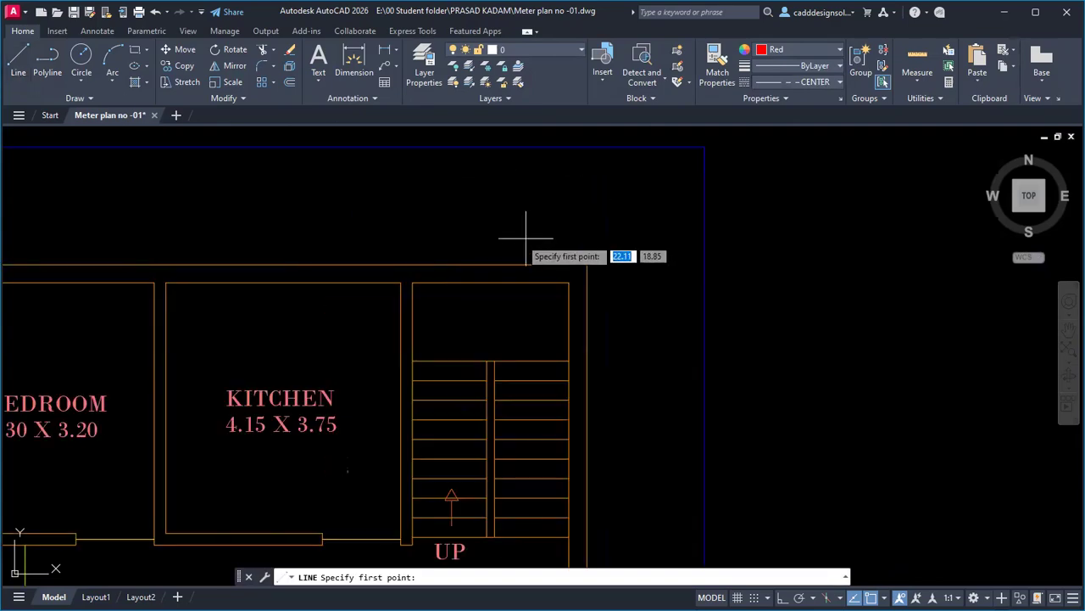
{"action": "left_click", "coordinate": [460, 212]}
{"action": "scroll", "coordinate": [462, 280], "scroll_direction": "down", "scroll_amount": 4}
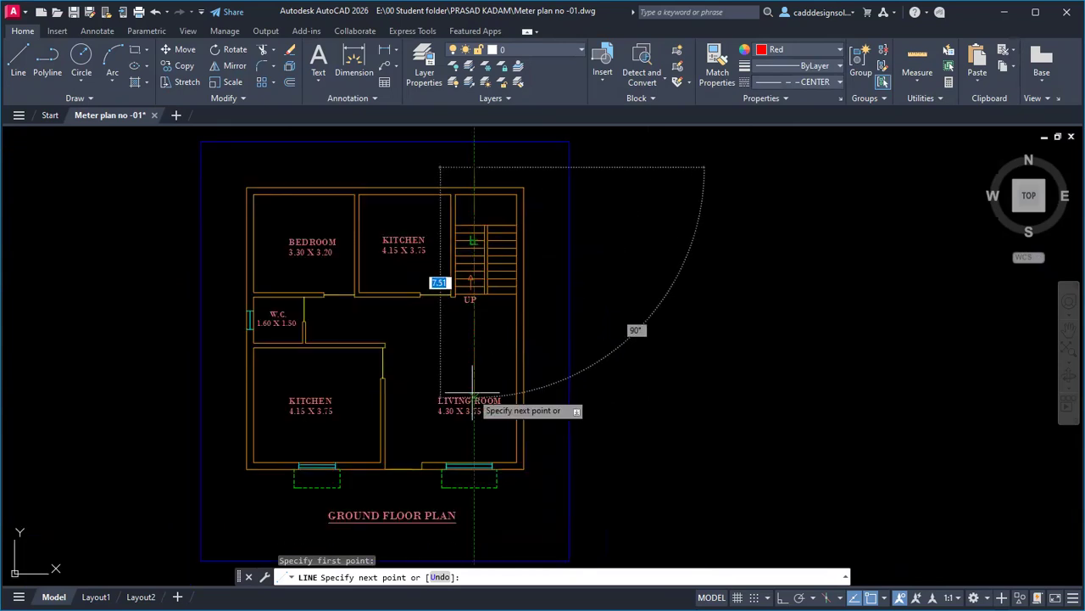
{"action": "scroll", "coordinate": [473, 420], "scroll_direction": "up", "scroll_amount": 1}
{"action": "scroll", "coordinate": [478, 454], "scroll_direction": "up", "scroll_amount": 2}
{"action": "key", "text": "F8"}
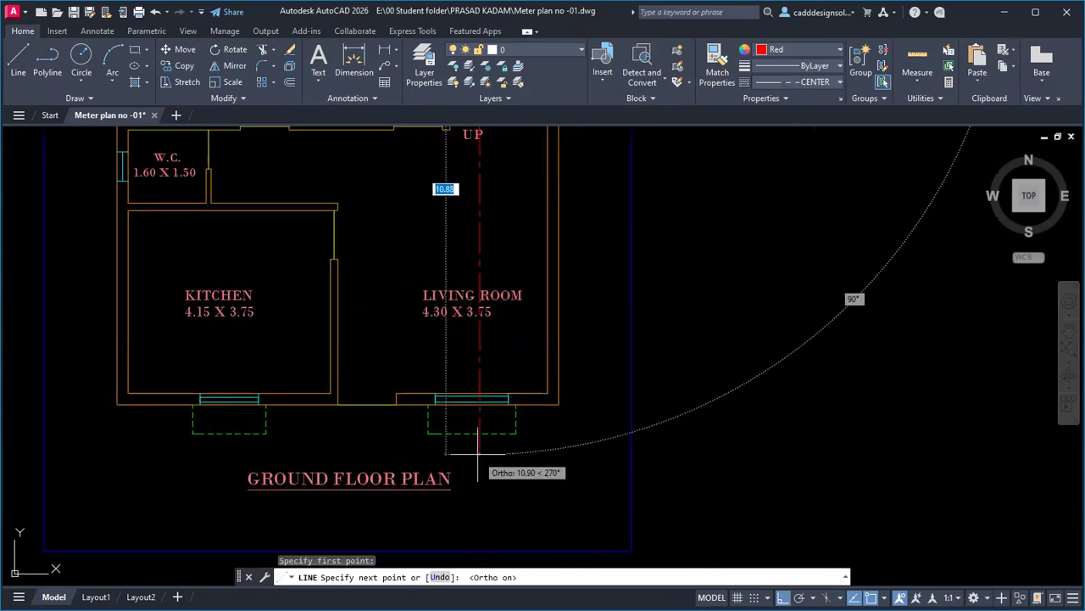
{"action": "scroll", "coordinate": [477, 454], "scroll_direction": "up", "scroll_amount": 2}
{"action": "left_click", "coordinate": [478, 450]}
{"action": "scroll", "coordinate": [429, 448], "scroll_direction": "up", "scroll_amount": 5}
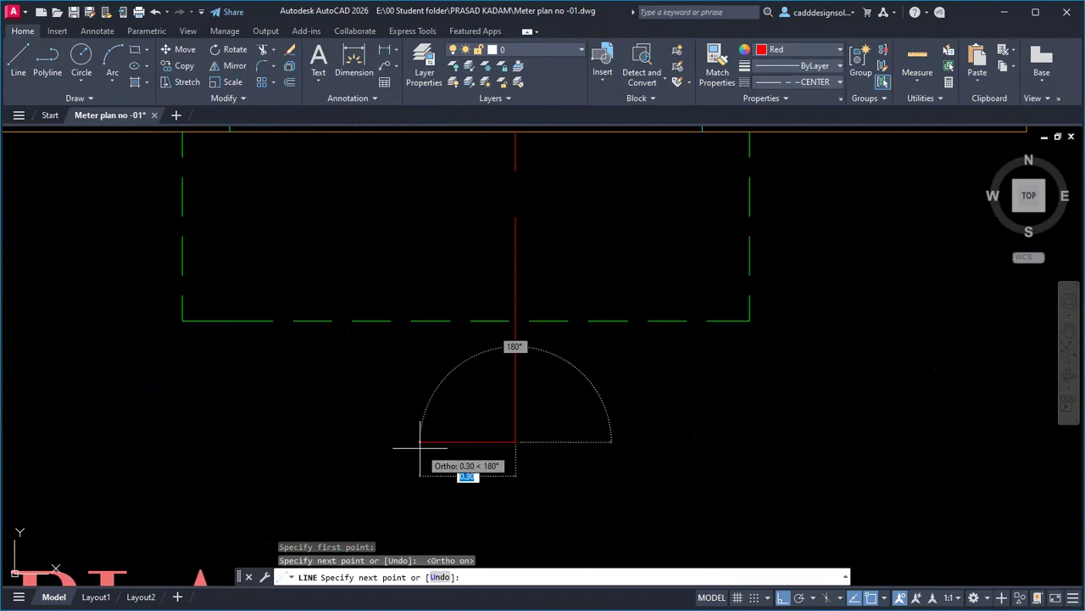
{"action": "left_click", "coordinate": [401, 441]}
{"action": "key", "text": "Escape"}
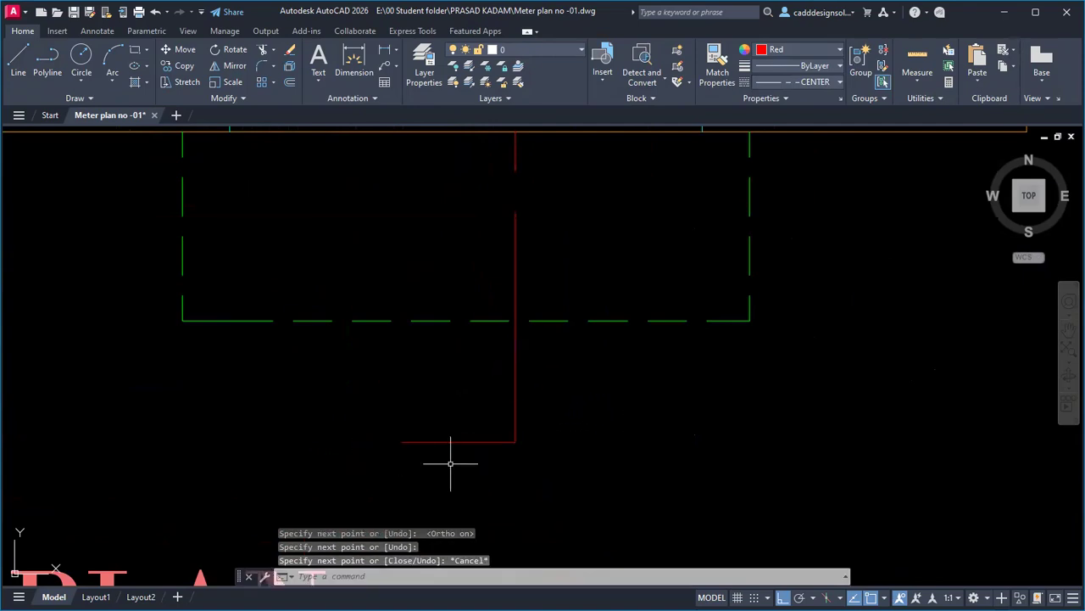
{"action": "key", "text": "Return"}
{"action": "scroll", "coordinate": [428, 454], "scroll_direction": "up", "scroll_amount": 4}
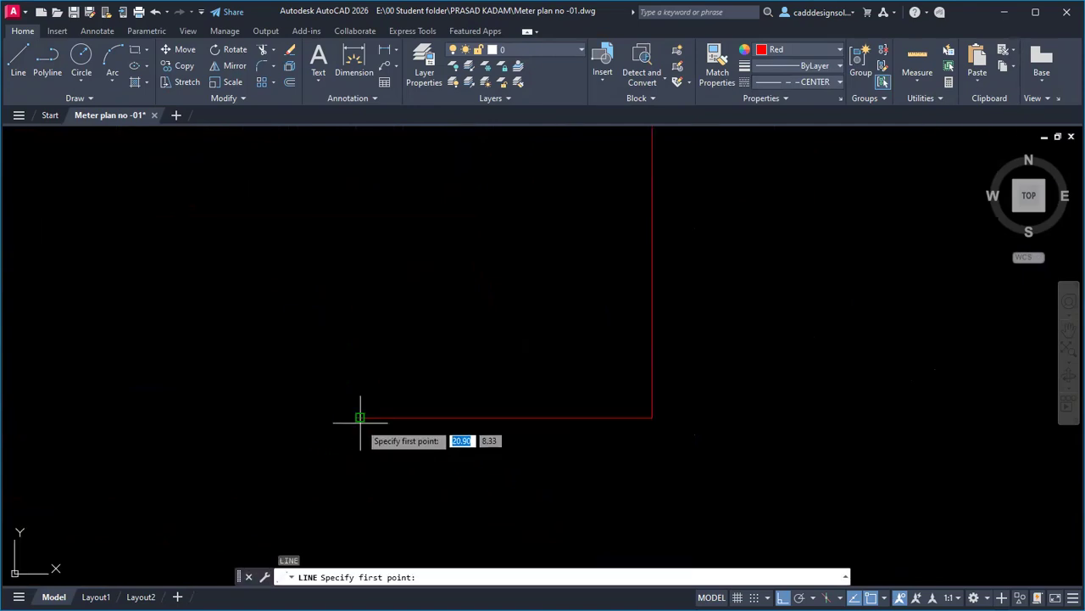
Draw an angled half of the lower arrowhead and mirror it about the horizontal leg.
{"action": "left_click", "coordinate": [360, 417]}
{"action": "key", "text": "F8"}
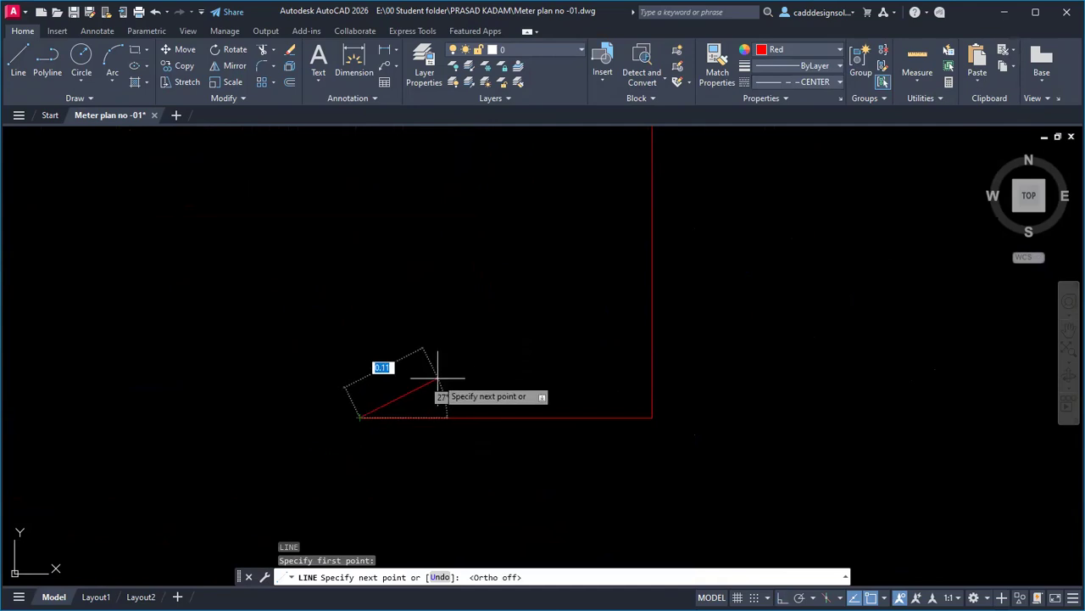
{"action": "left_click", "coordinate": [441, 374]}
{"action": "key", "text": "Escape"}
{"action": "key", "text": "Escape"}
{"action": "type", "text": "mi"}
{"action": "key", "text": "Return"}
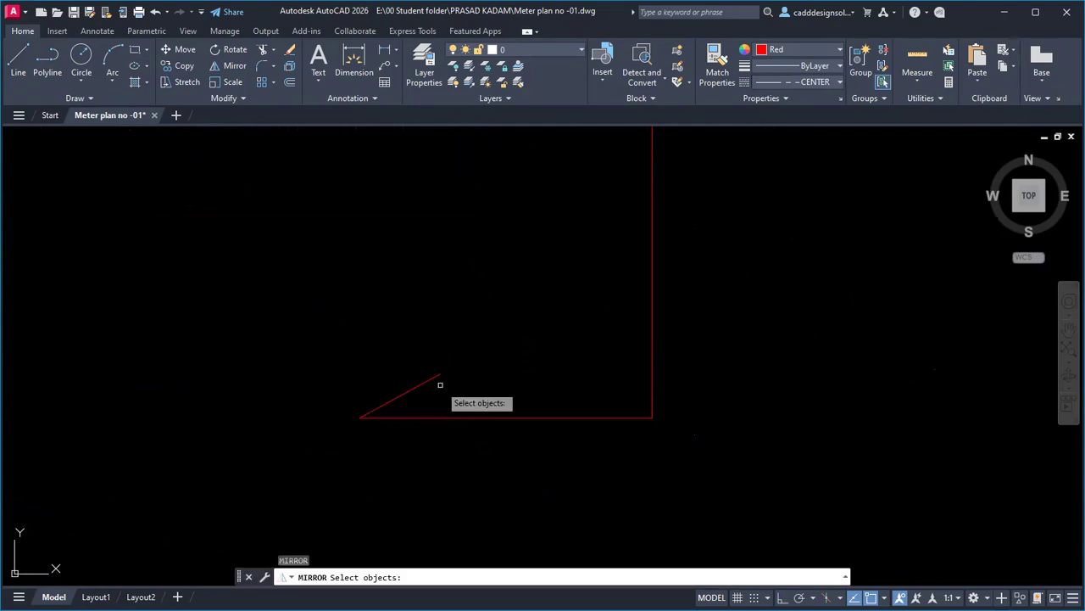
{"action": "left_click", "coordinate": [441, 381]}
{"action": "left_click", "coordinate": [416, 386]}
{"action": "key", "text": "Return"}
{"action": "left_click", "coordinate": [359, 417]}
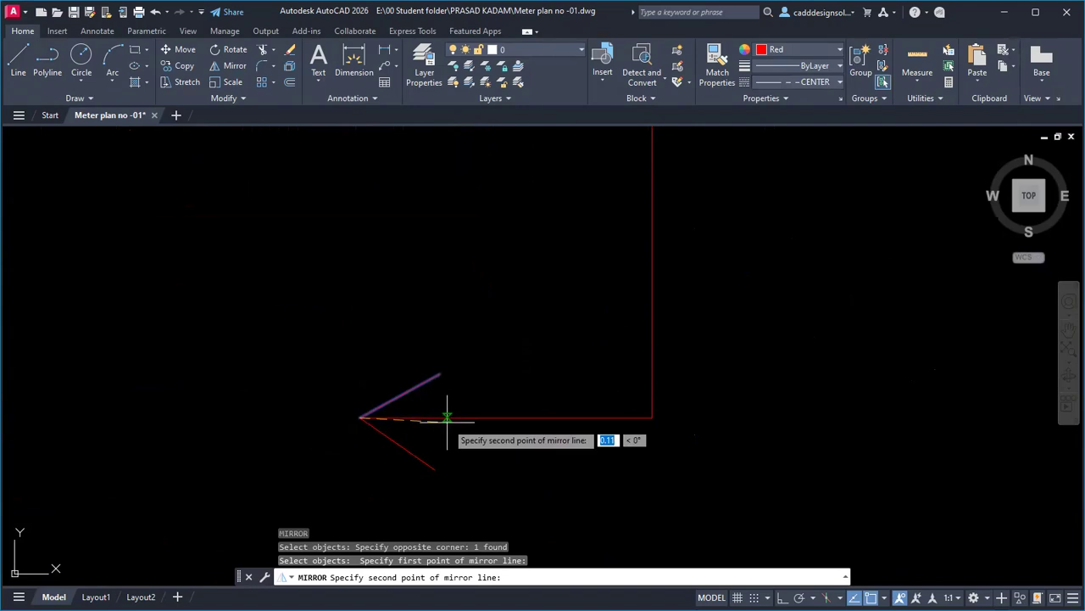
{"action": "key", "text": "F8"}
{"action": "left_click", "coordinate": [458, 418]}
{"action": "key", "text": "Return"}
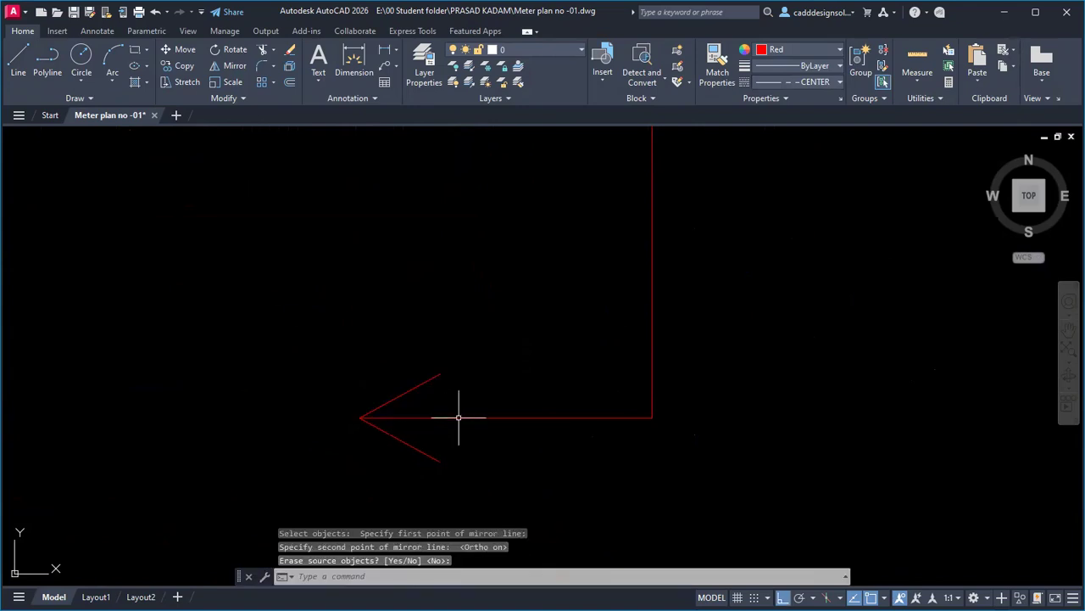
Close the lower arrowhead triangle with a vertical line across its open end.
{"action": "type", "text": "l"}
{"action": "key", "text": "Return"}
{"action": "left_click", "coordinate": [441, 373]}
{"action": "left_click", "coordinate": [441, 461]}
{"action": "key", "text": "Escape"}
{"action": "key", "text": "Escape"}
{"action": "type", "text": "tr"}
{"action": "key", "text": "Return"}
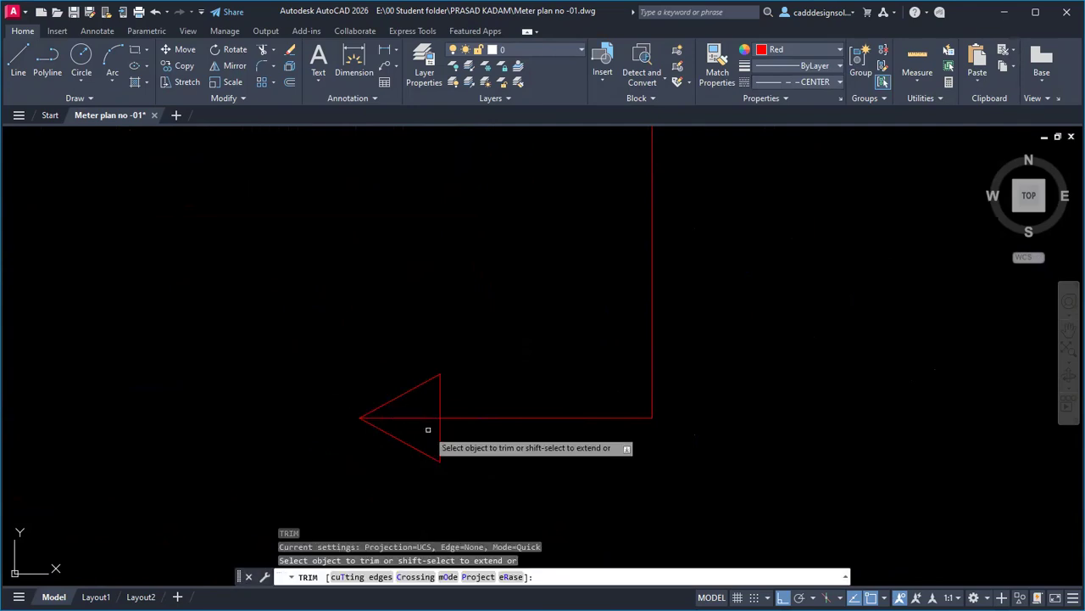
{"action": "key", "text": "Escape"}
{"action": "key", "text": "Escape"}
Copy the arrowhead triangle to the top end of the section line.
{"action": "left_click", "coordinate": [327, 338]}
{"action": "left_click", "coordinate": [454, 473]}
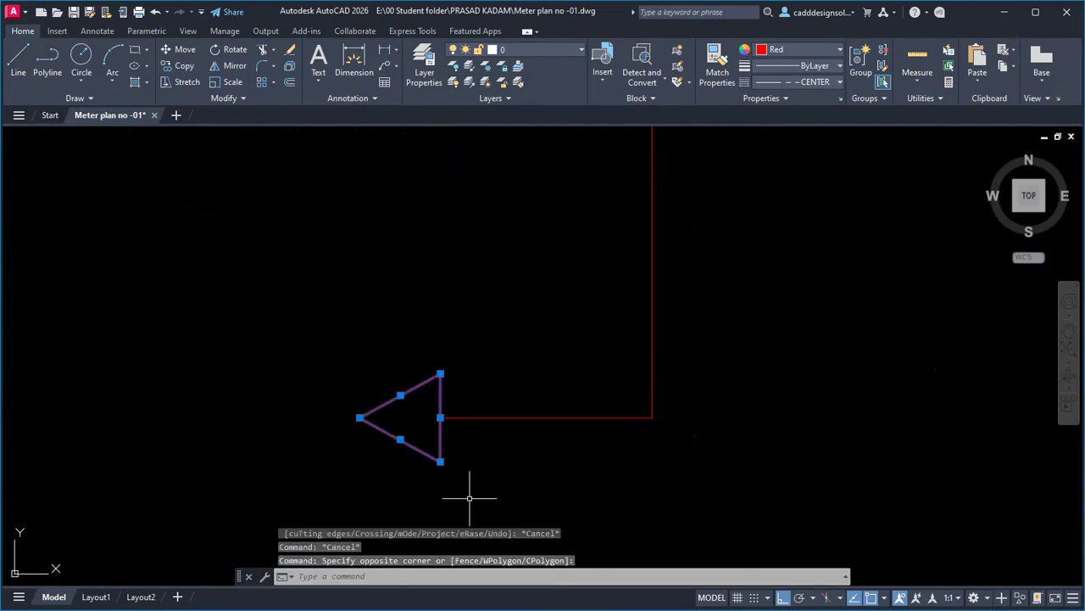
{"action": "type", "text": "co"}
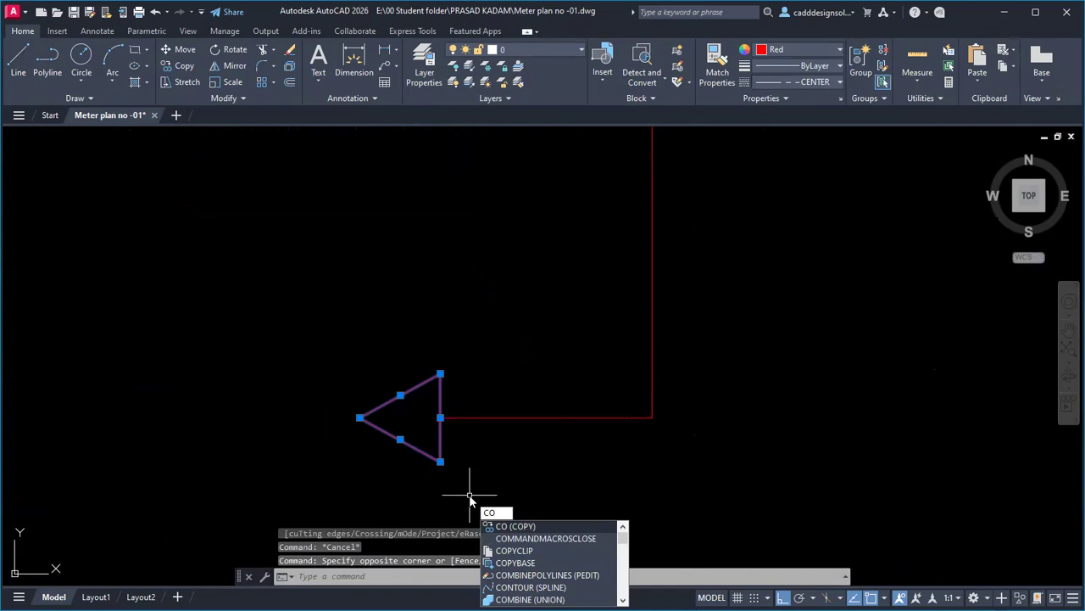
{"action": "key", "text": "Return"}
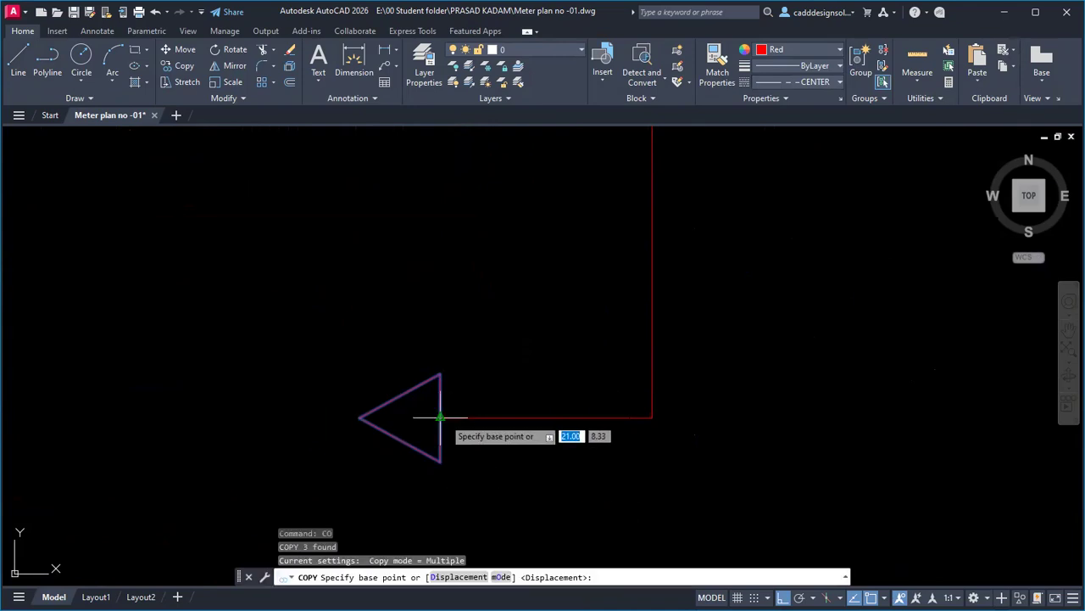
{"action": "left_click", "coordinate": [440, 417]}
{"action": "scroll", "coordinate": [443, 393], "scroll_direction": "down", "scroll_amount": 8}
{"action": "middle_click_drag", "start_coordinate": [453, 251], "coordinate": [453, 535]}
{"action": "middle_click_drag", "start_coordinate": [451, 208], "coordinate": [454, 562]}
{"action": "middle_click_drag", "start_coordinate": [446, 230], "coordinate": [453, 341]}
{"action": "scroll", "coordinate": [454, 356], "scroll_direction": "up", "scroll_amount": 5}
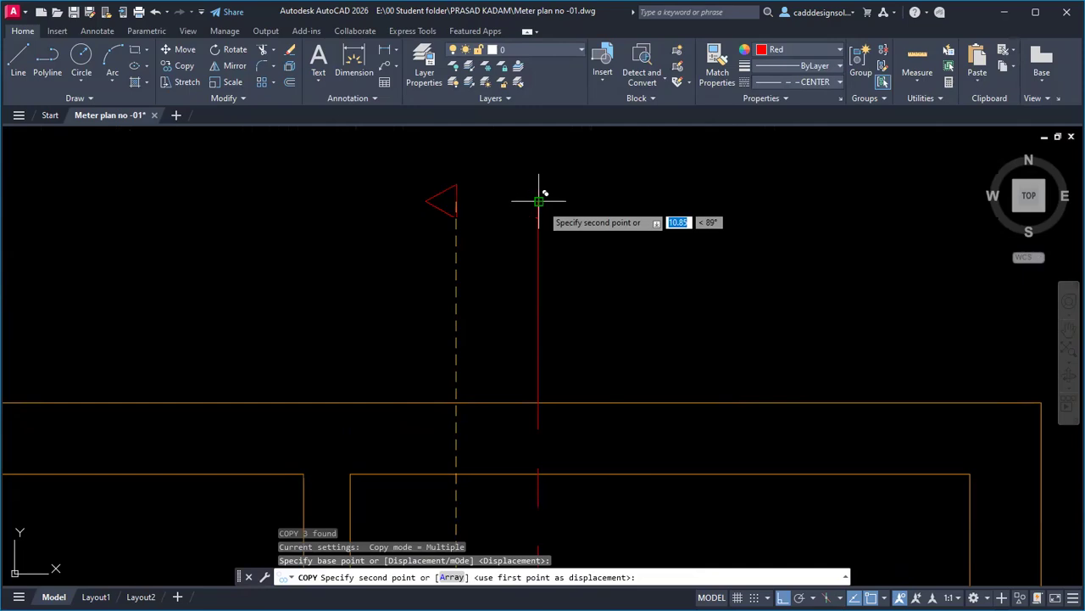
{"action": "left_click", "coordinate": [458, 201]}
{"action": "key", "text": "Escape"}
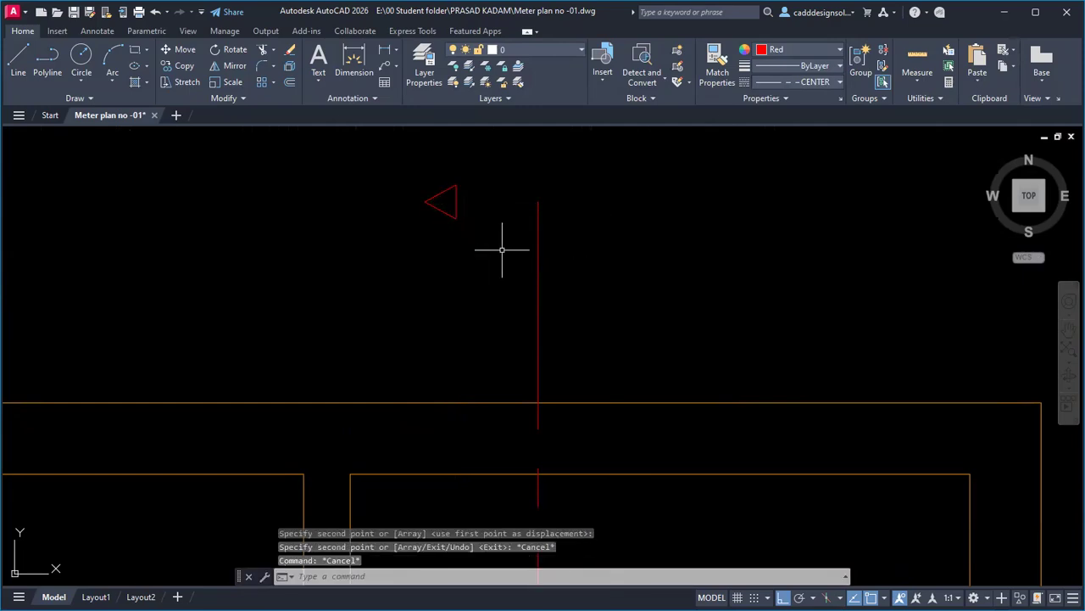
Connect the top arrowhead to the centre line's top with a short horizontal line.
{"action": "key", "text": "l"}
{"action": "key", "text": "Return"}
{"action": "left_click", "coordinate": [538, 202]}
{"action": "left_click", "coordinate": [456, 202]}
{"action": "key", "text": "Escape"}
{"action": "scroll", "coordinate": [578, 243], "scroll_direction": "down", "scroll_amount": 6}
{"action": "scroll", "coordinate": [585, 415], "scroll_direction": "up", "scroll_amount": 1}
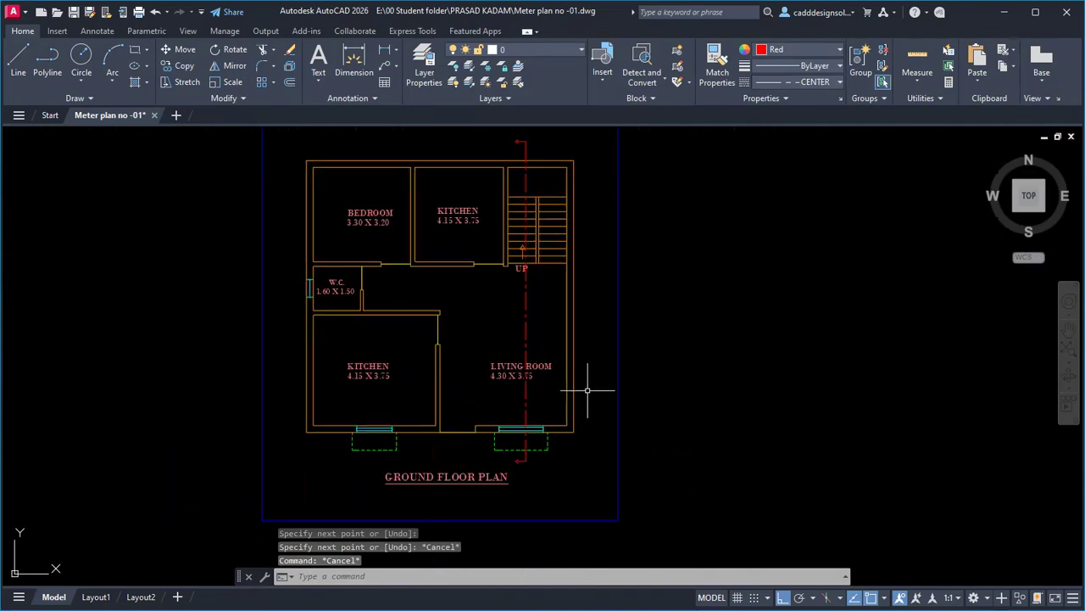
{"action": "middle_click_drag", "start_coordinate": [580, 323], "coordinate": [598, 342]}
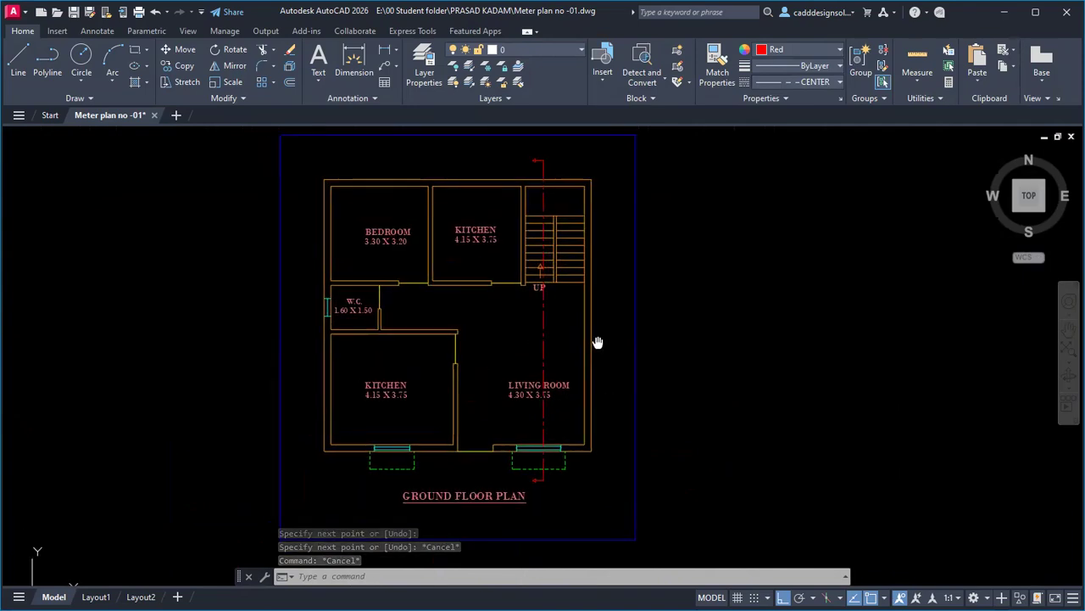
{"action": "type", "text": "co"}
{"action": "key", "text": "Return"}
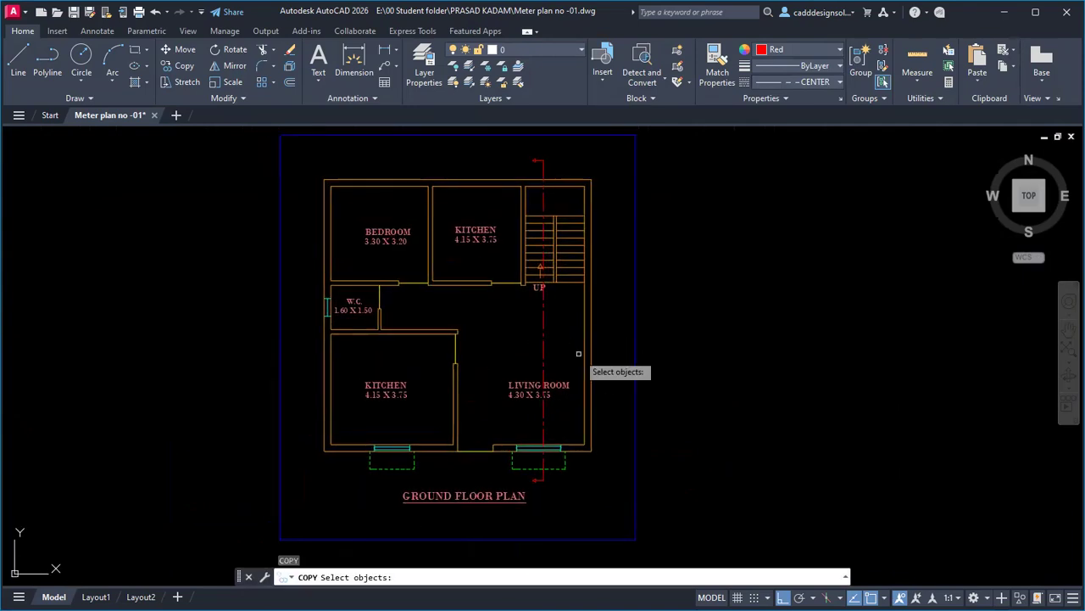
Copy the living room label beside the lower arrow and change its text to A.
{"action": "left_click", "coordinate": [513, 392]}
{"action": "key", "text": "Return"}
{"action": "left_click", "coordinate": [514, 382]}
{"action": "scroll", "coordinate": [564, 483], "scroll_direction": "up", "scroll_amount": 4}
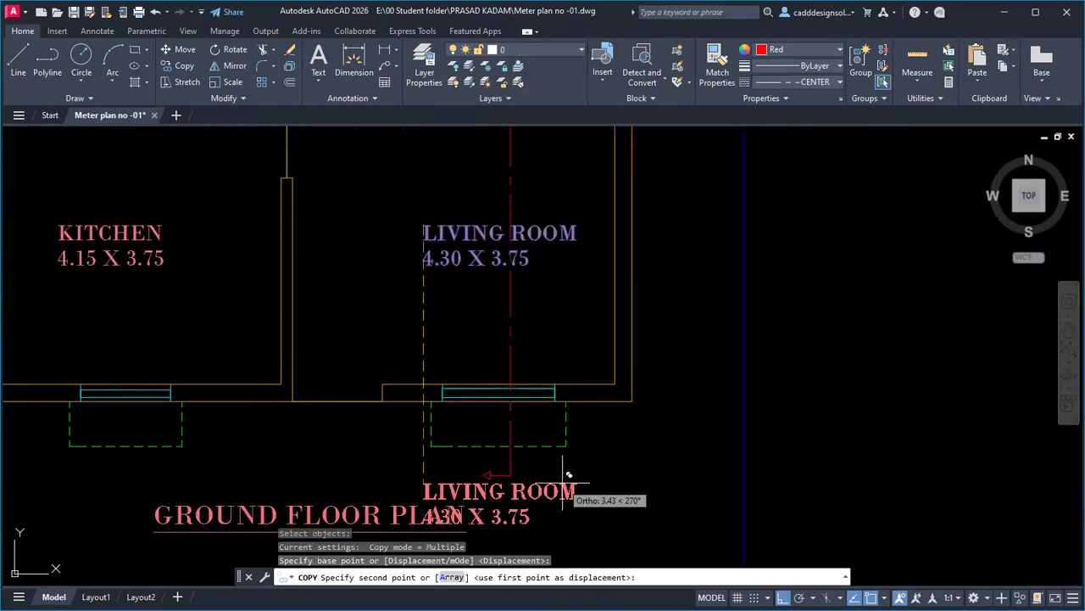
{"action": "scroll", "coordinate": [565, 483], "scroll_direction": "up", "scroll_amount": 5}
{"action": "key", "text": "F8"}
{"action": "left_click", "coordinate": [413, 450]}
{"action": "key", "text": "Escape"}
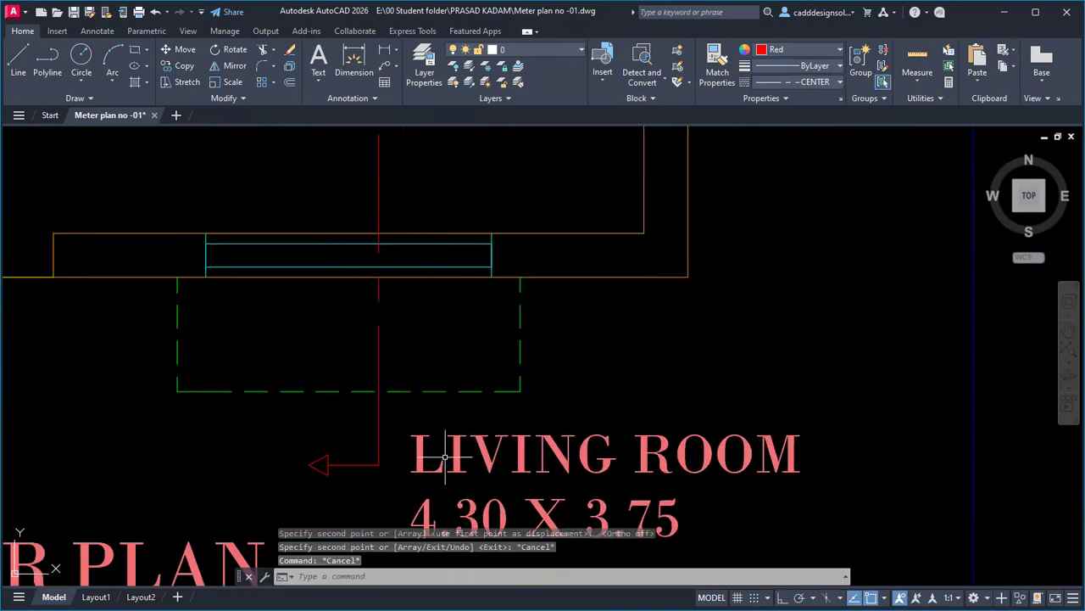
{"action": "double_click", "coordinate": [442, 462]}
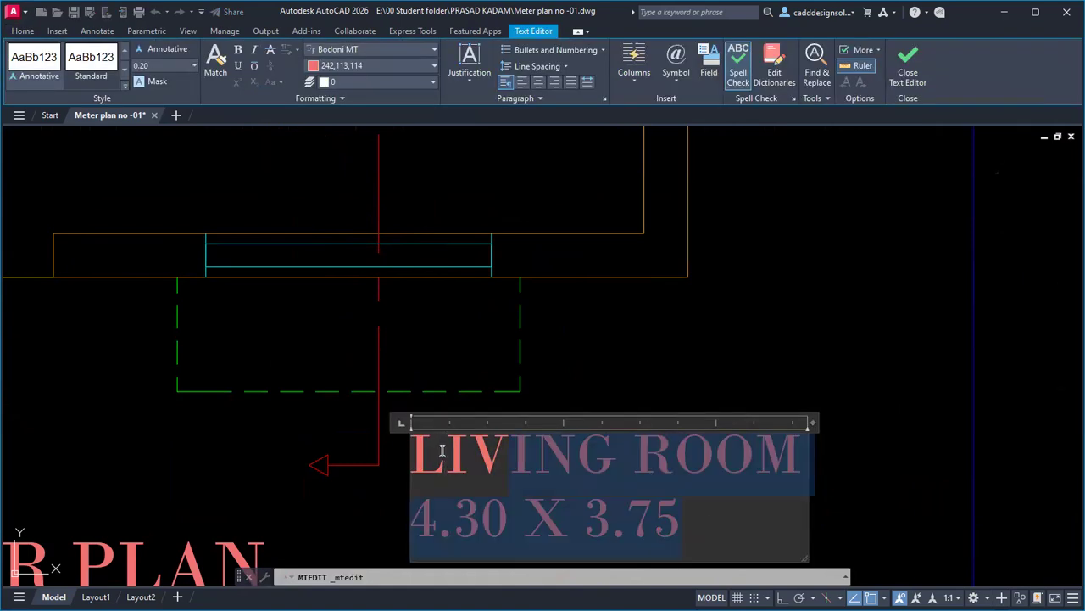
{"action": "key", "text": "BackSpace"}
{"action": "key", "text": "BackSpace"}
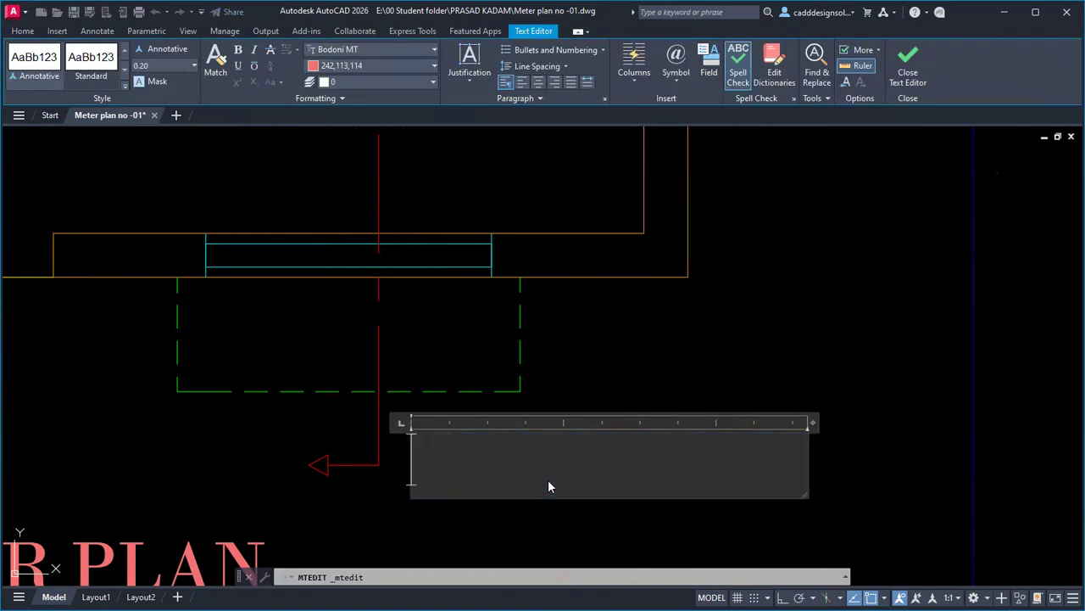
{"action": "type", "text": "A"}
{"action": "left_click", "coordinate": [590, 404]}
Place a copy of the A label beside the nearby window.
{"action": "type", "text": "c"}
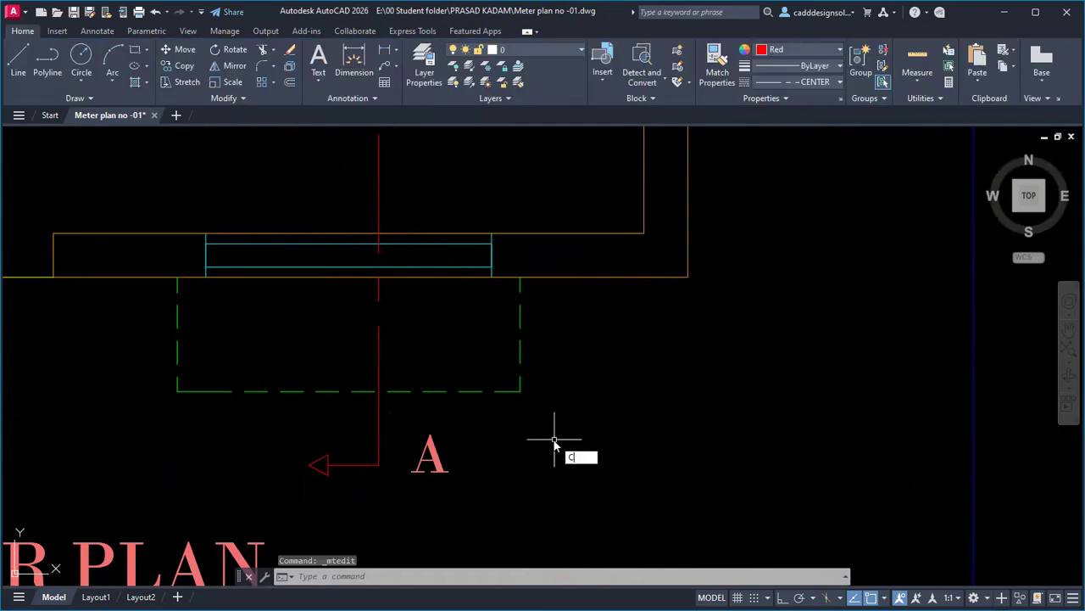
{"action": "key", "text": "space"}
{"action": "left_click", "coordinate": [433, 462]}
{"action": "key", "text": "space"}
{"action": "left_click", "coordinate": [465, 470]}
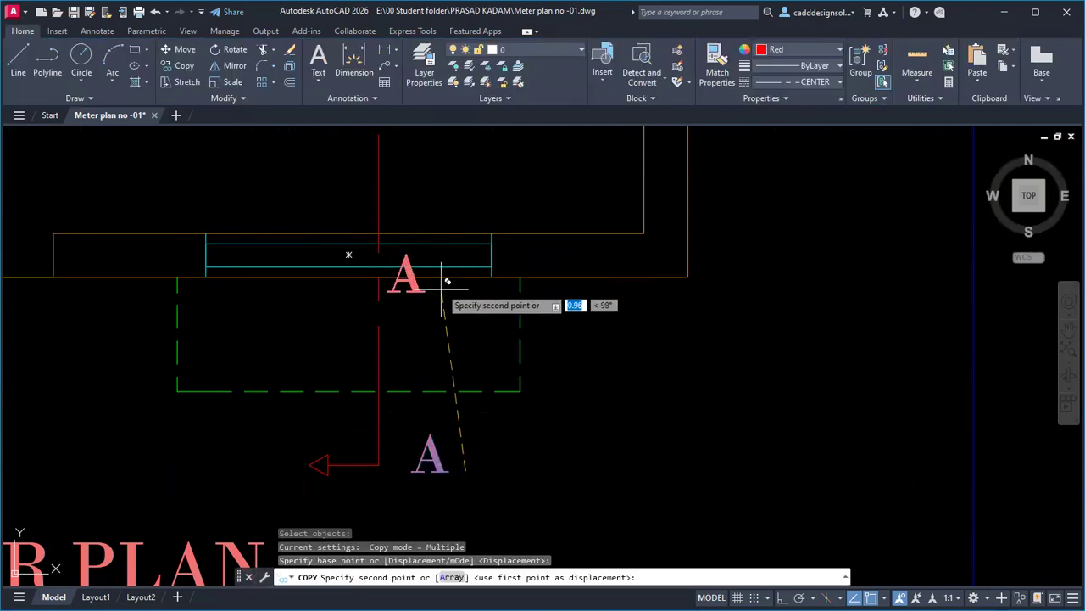
{"action": "middle_click_drag", "start_coordinate": [428, 265], "coordinate": [413, 368]}
{"action": "left_click", "coordinate": [367, 429]}
{"action": "scroll", "coordinate": [326, 453], "scroll_direction": "down", "scroll_amount": 4}
{"action": "middle_click_drag", "start_coordinate": [305, 449], "coordinate": [604, 417]}
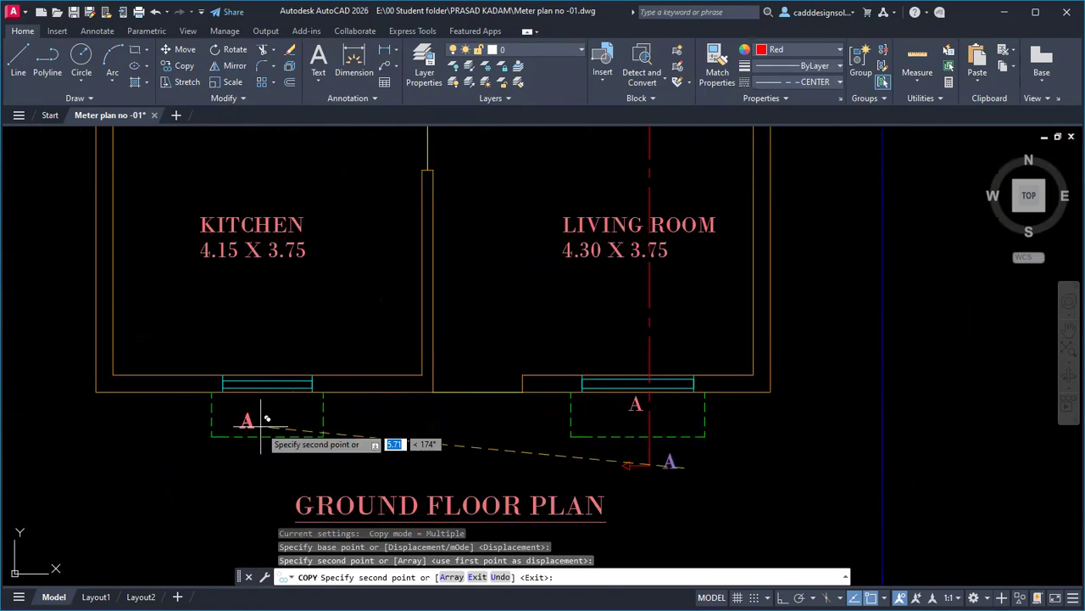
{"action": "scroll", "coordinate": [344, 430], "scroll_direction": "down", "scroll_amount": 5}
{"action": "scroll", "coordinate": [458, 366], "scroll_direction": "down", "scroll_amount": 2}
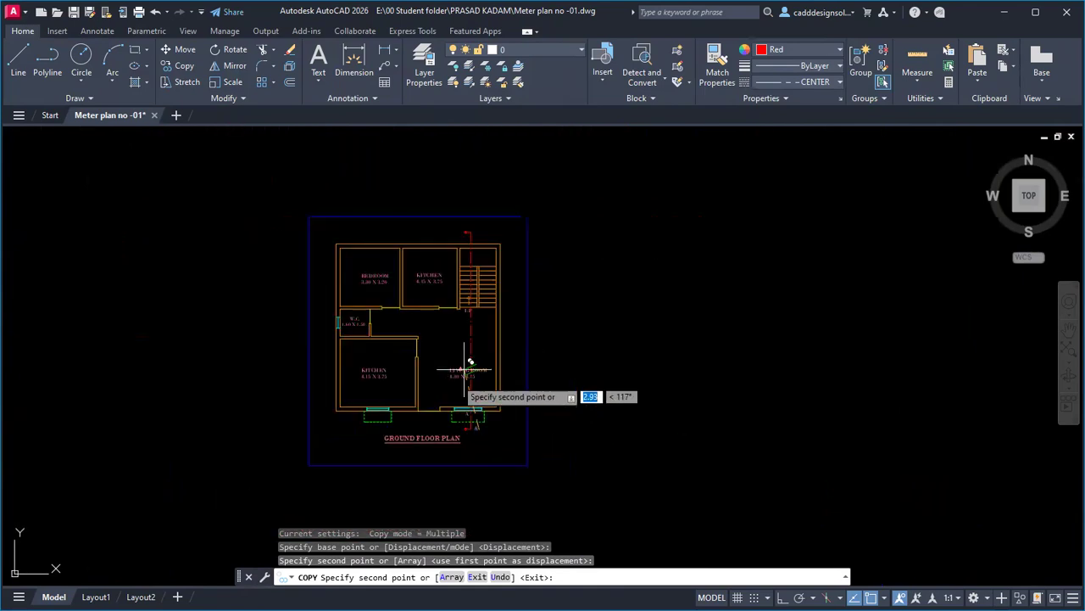
{"action": "scroll", "coordinate": [482, 202], "scroll_direction": "up", "scroll_amount": 4}
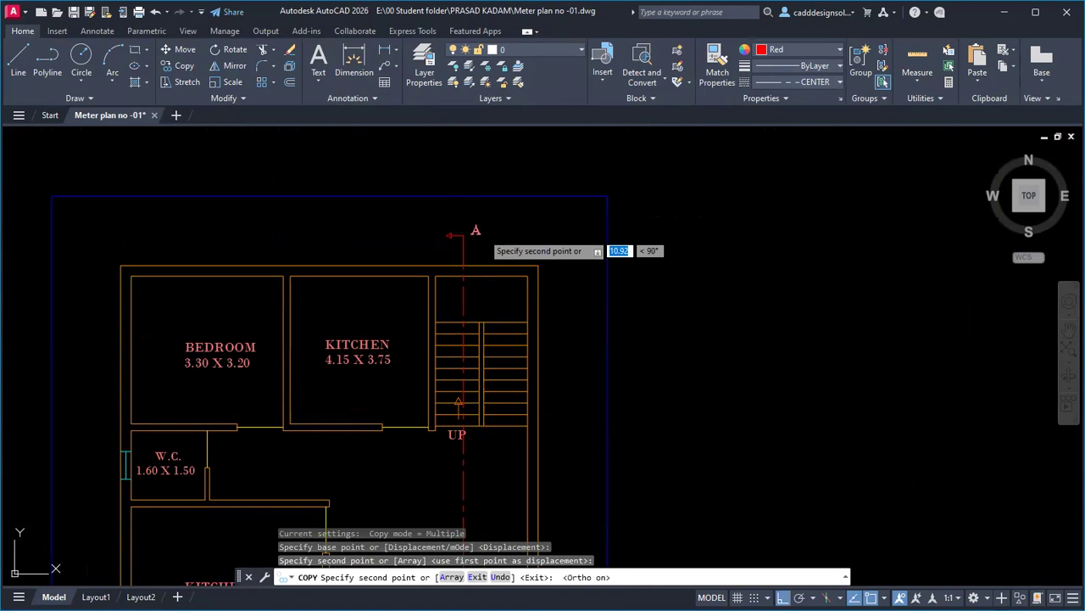
{"action": "scroll", "coordinate": [465, 236], "scroll_direction": "up", "scroll_amount": 2}
{"action": "key", "text": "Escape"}
Edit the label at the upper section arrow so it reads A'.
{"action": "left_click", "coordinate": [470, 226]}
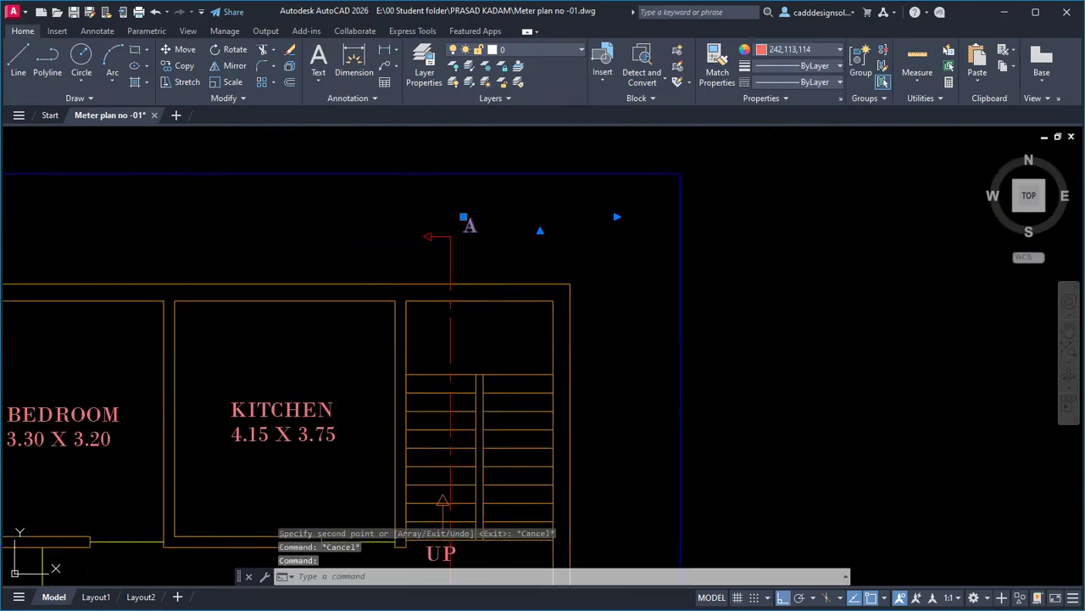
{"action": "double_click", "coordinate": [486, 225]}
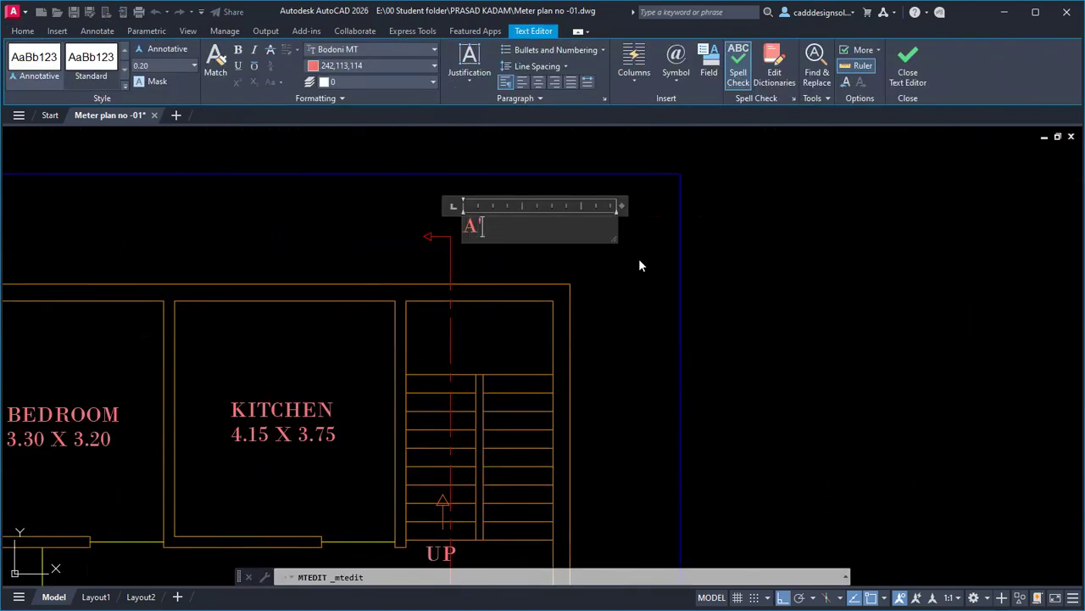
{"action": "left_click", "coordinate": [527, 269]}
{"action": "scroll", "coordinate": [527, 267], "scroll_direction": "down", "scroll_amount": 6}
{"action": "middle_click_drag", "start_coordinate": [538, 398], "coordinate": [553, 342]}
{"action": "scroll", "coordinate": [547, 355], "scroll_direction": "up", "scroll_amount": 2}
{"action": "type", "text": "co"}
{"action": "key", "text": "Return"}
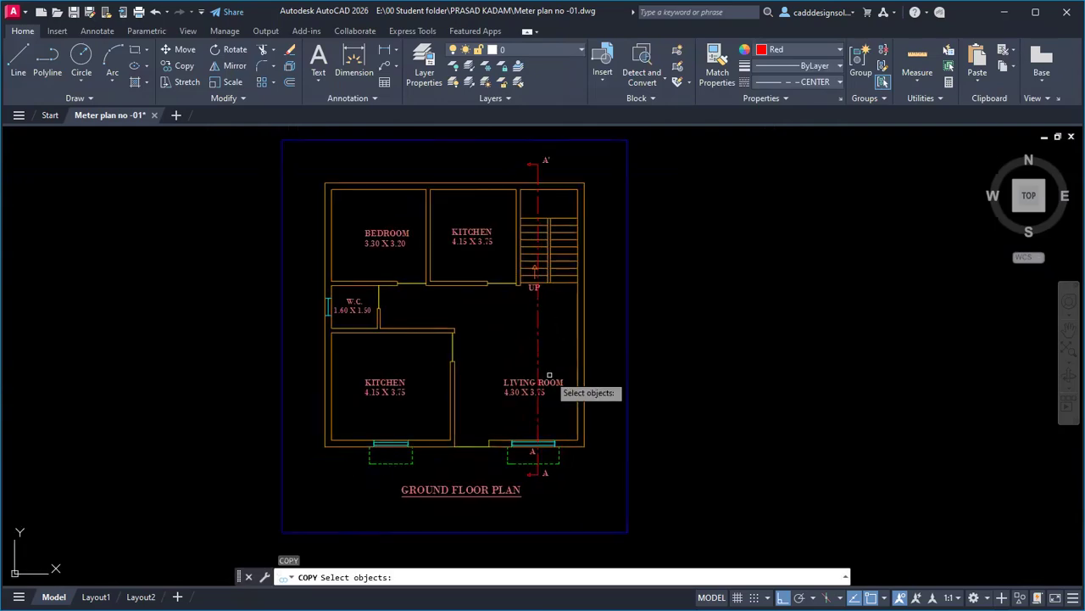
Copy the A label to the lower kitchen window and beside the W.C. window.
{"action": "scroll", "coordinate": [541, 463], "scroll_direction": "up", "scroll_amount": 6}
{"action": "left_click", "coordinate": [506, 417]}
{"action": "key", "text": "Return"}
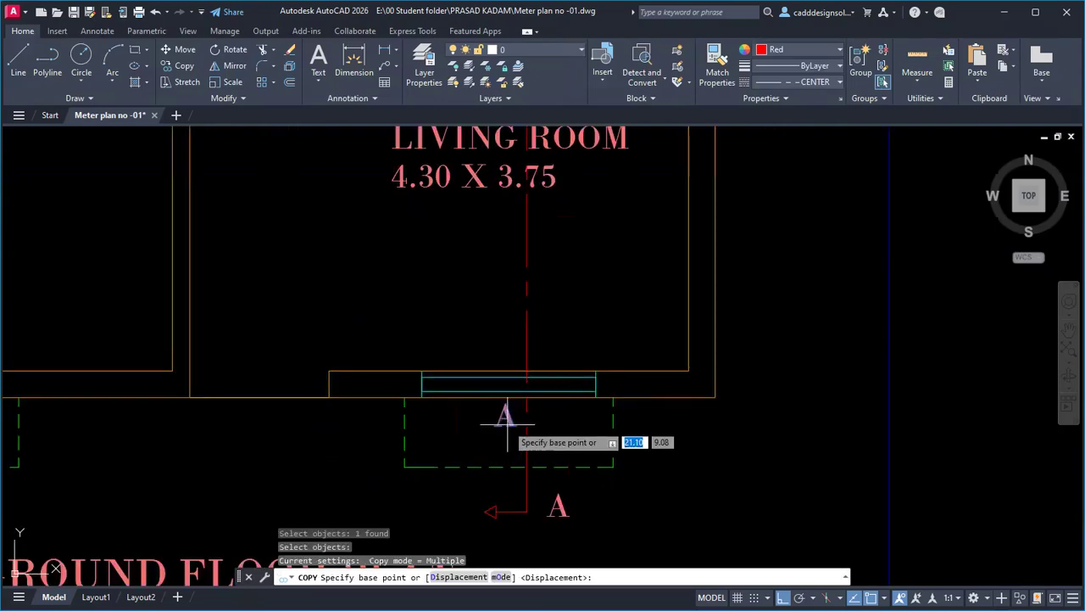
{"action": "left_click", "coordinate": [503, 417]}
{"action": "middle_click_drag", "start_coordinate": [158, 436], "coordinate": [598, 420]}
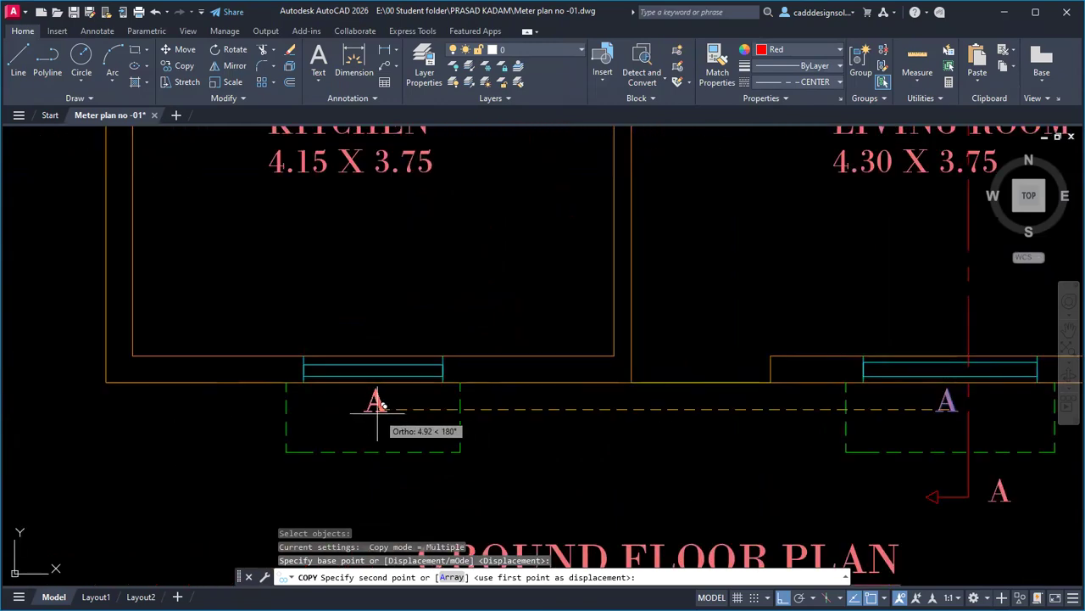
{"action": "left_click", "coordinate": [373, 406]}
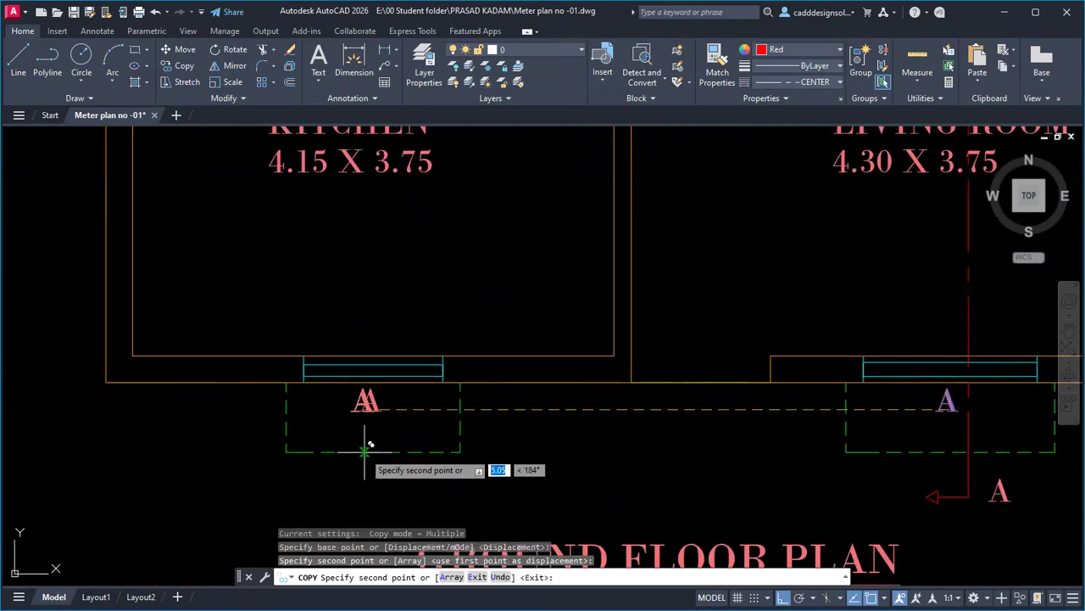
{"action": "key", "text": "F8"}
{"action": "scroll", "coordinate": [365, 450], "scroll_direction": "down", "scroll_amount": 4}
{"action": "scroll", "coordinate": [348, 344], "scroll_direction": "up", "scroll_amount": 2}
{"action": "scroll", "coordinate": [424, 350], "scroll_direction": "up", "scroll_amount": 3}
{"action": "left_click", "coordinate": [439, 354]}
{"action": "scroll", "coordinate": [433, 419], "scroll_direction": "down", "scroll_amount": 2}
{"action": "scroll", "coordinate": [509, 299], "scroll_direction": "up", "scroll_amount": 5}
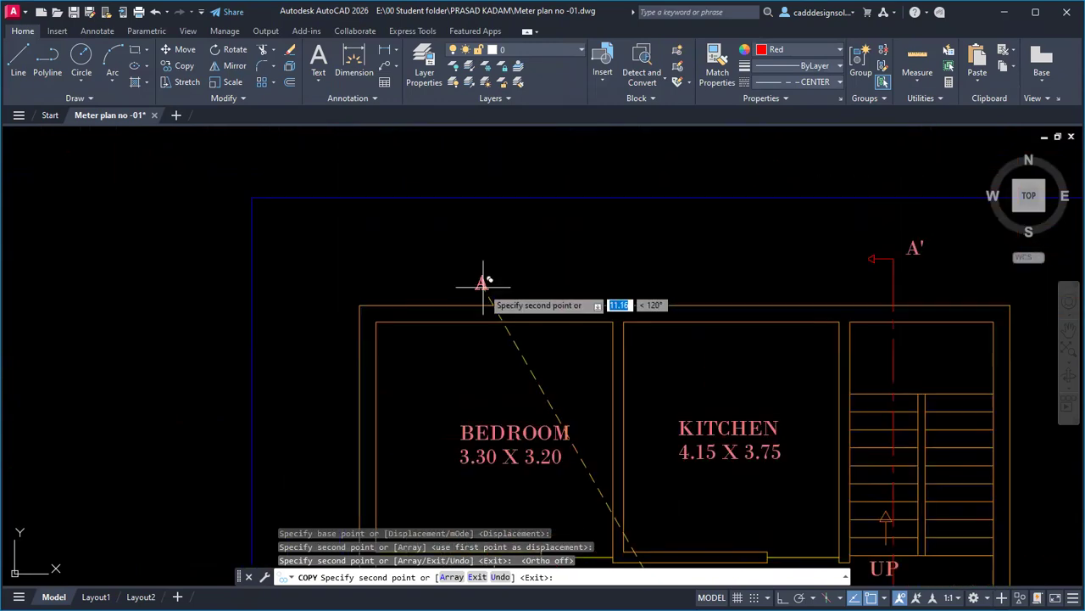
{"action": "key", "text": "Escape"}
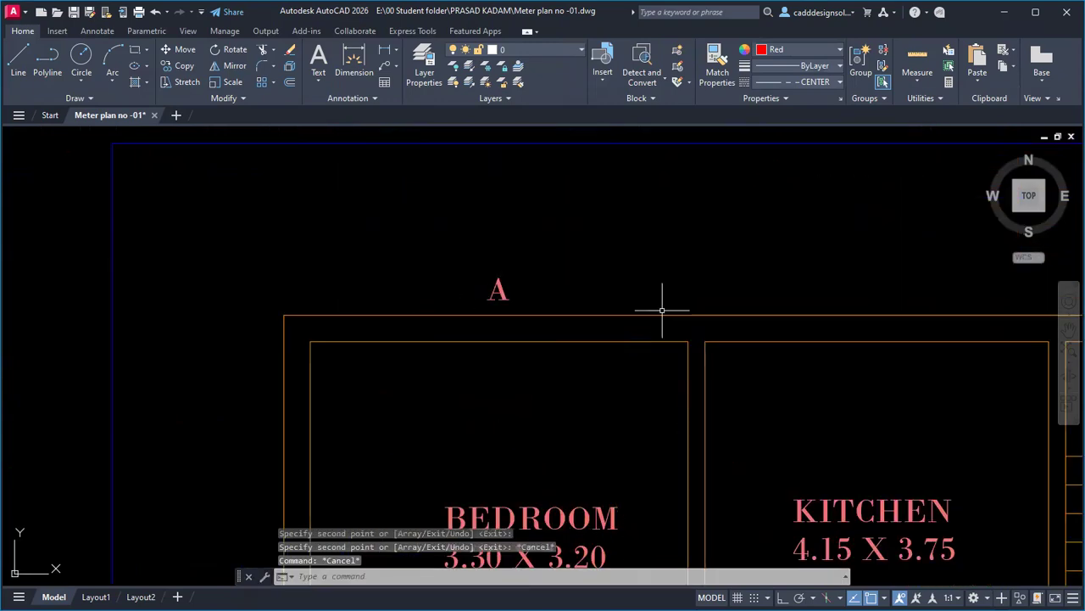
Copy the A label above the bedroom to a spot above the kitchen.
{"action": "key", "text": "space"}
{"action": "left_click", "coordinate": [500, 296]}
{"action": "key", "text": "space"}
{"action": "left_click", "coordinate": [528, 293]}
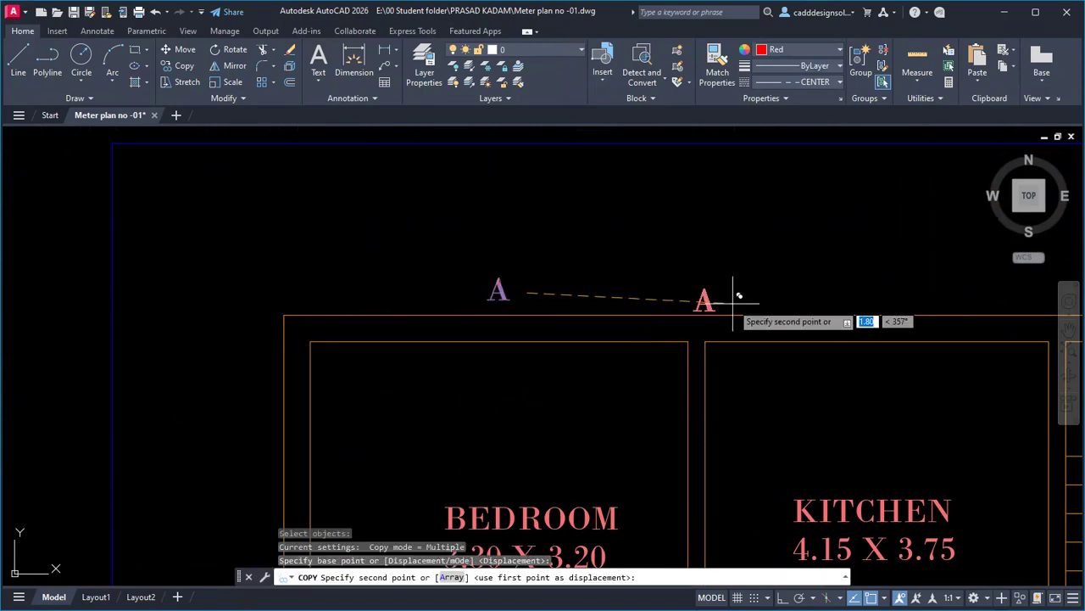
{"action": "left_click", "coordinate": [865, 292]}
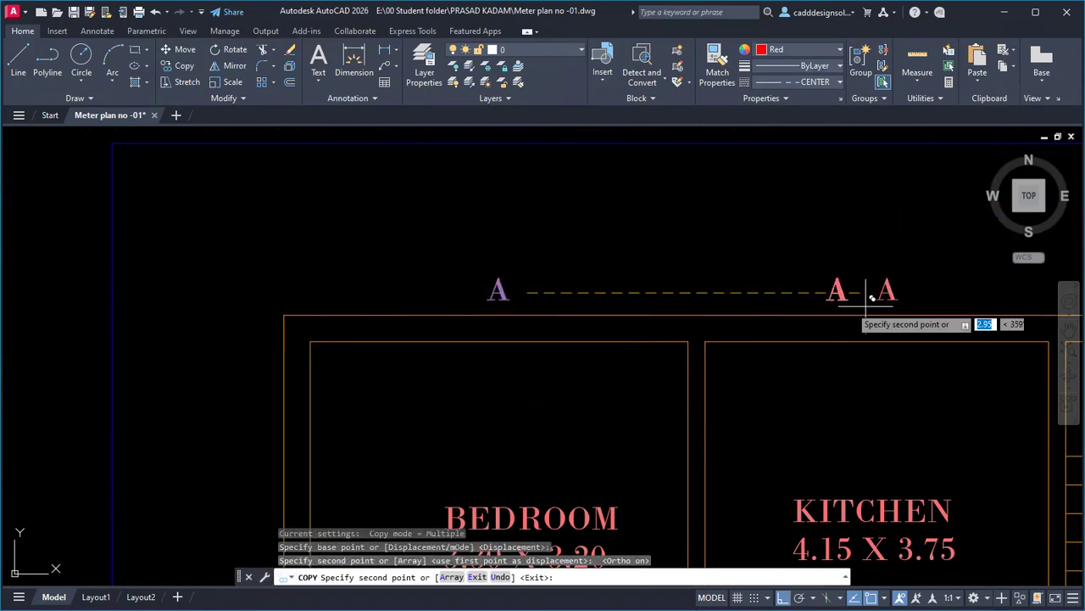
{"action": "key", "text": "Escape"}
Bring the lower kitchen window into view and begin a selection box around it.
{"action": "scroll", "coordinate": [677, 292], "scroll_direction": "down", "scroll_amount": 5}
{"action": "middle_click_drag", "start_coordinate": [755, 374], "coordinate": [671, 204]}
{"action": "scroll", "coordinate": [698, 394], "scroll_direction": "down", "scroll_amount": 2}
{"action": "middle_click_drag", "start_coordinate": [704, 421], "coordinate": [694, 377]}
{"action": "scroll", "coordinate": [587, 446], "scroll_direction": "up", "scroll_amount": 6}
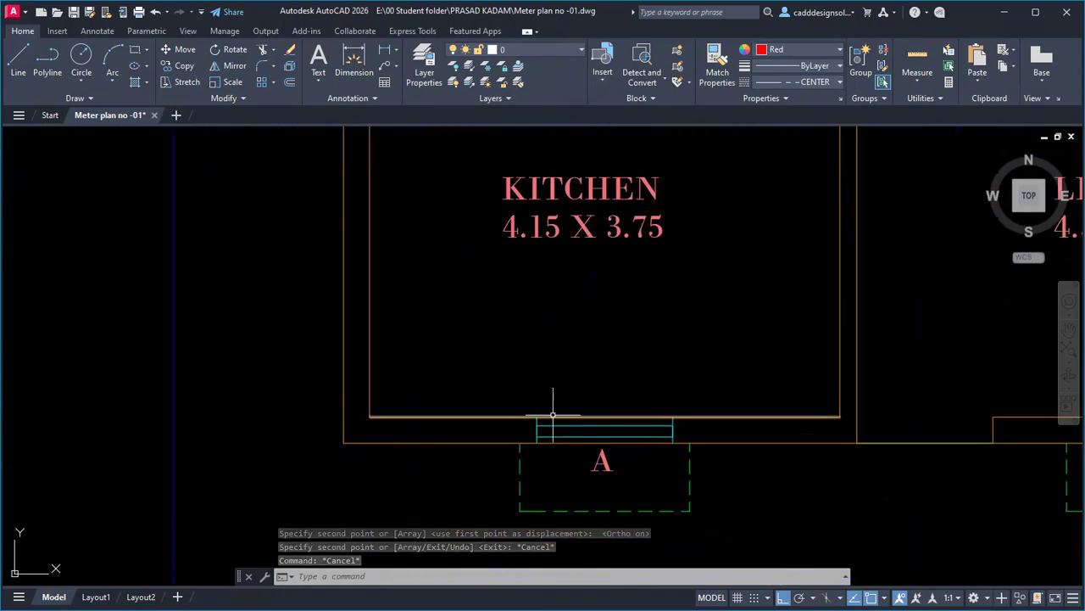
{"action": "left_click", "coordinate": [531, 398]}
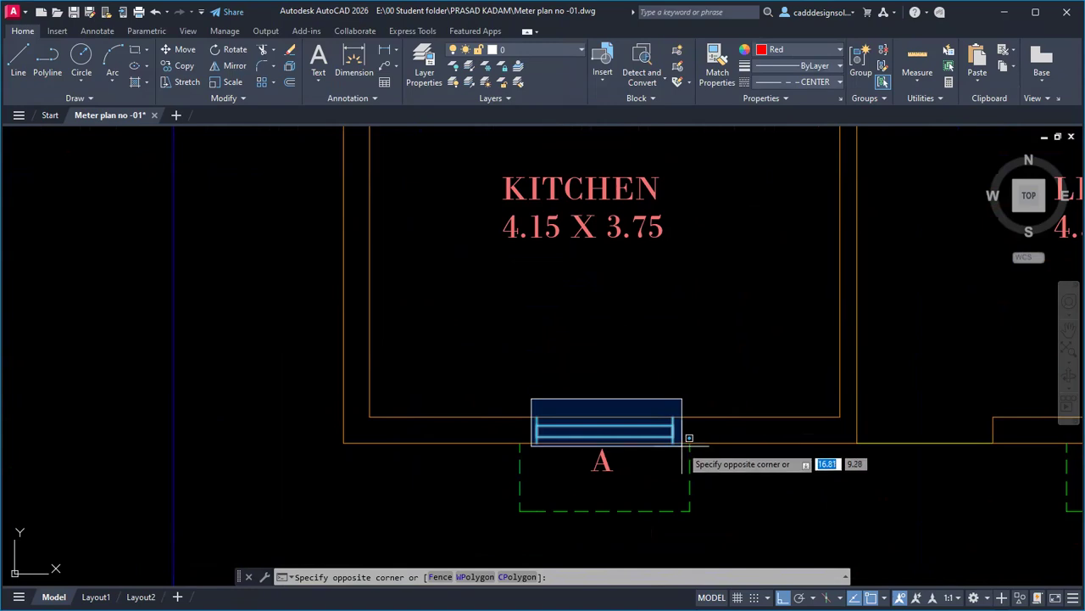
Draw a short vertical line rising from the bedroom's top wall.
{"action": "key", "text": "Escape"}
{"action": "key", "text": "Escape"}
{"action": "scroll", "coordinate": [619, 437], "scroll_direction": "down", "scroll_amount": 5}
{"action": "scroll", "coordinate": [666, 325], "scroll_direction": "up", "scroll_amount": 4}
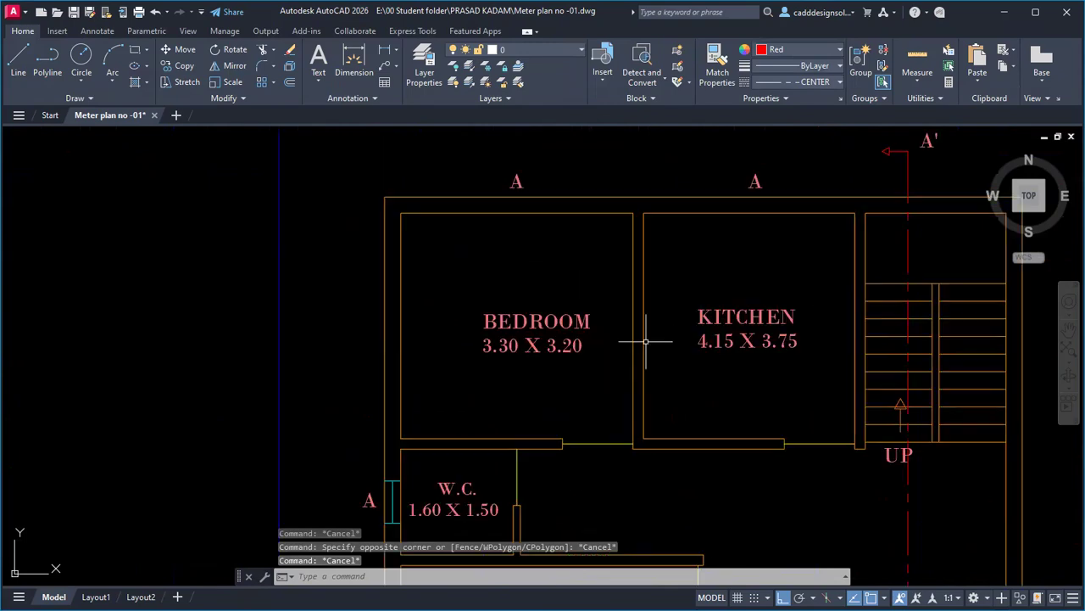
{"action": "type", "text": "l"}
{"action": "key", "text": "Return"}
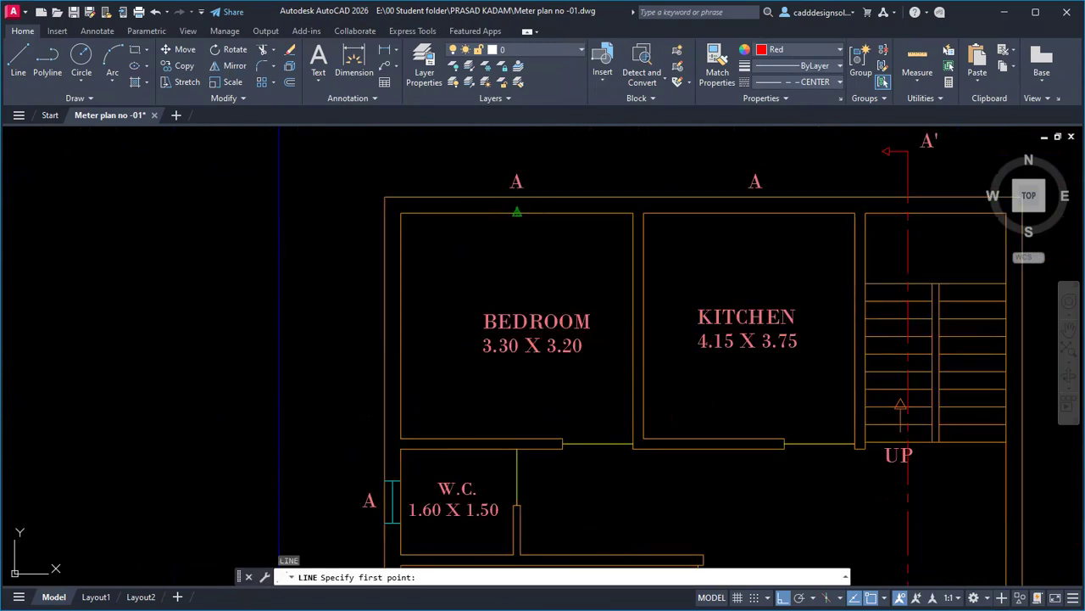
{"action": "left_click", "coordinate": [517, 213]}
{"action": "left_click", "coordinate": [516, 198]}
{"action": "key", "text": "Return"}
{"action": "key", "text": "Return"}
{"action": "left_click", "coordinate": [743, 213]}
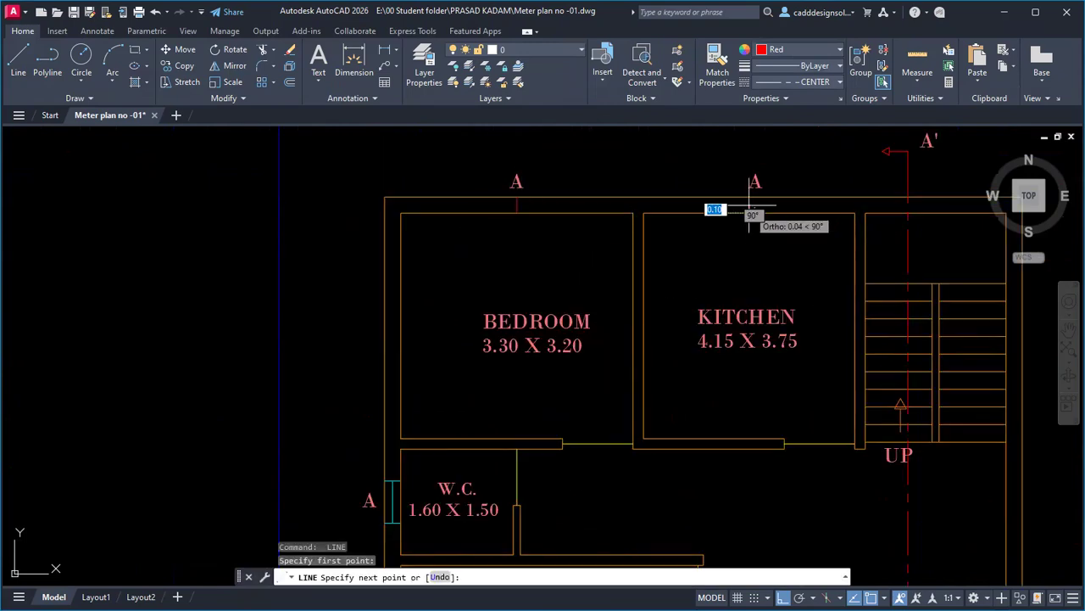
{"action": "key", "text": "Escape"}
{"action": "key", "text": "Escape"}
Window-select the lower kitchen window block.
{"action": "scroll", "coordinate": [560, 371], "scroll_direction": "down", "scroll_amount": 5}
{"action": "scroll", "coordinate": [551, 364], "scroll_direction": "up", "scroll_amount": 8}
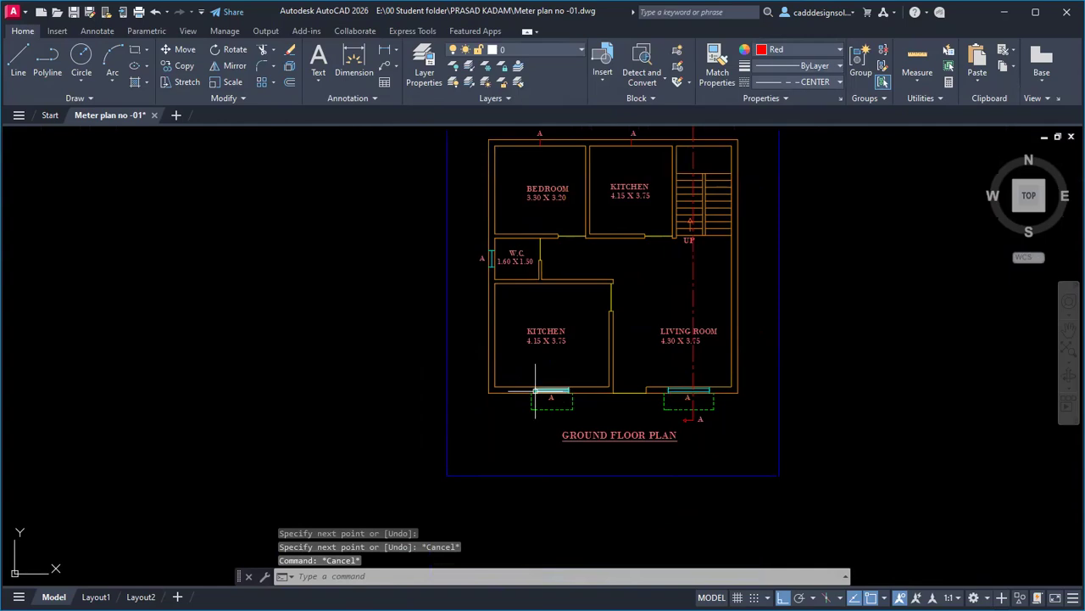
{"action": "left_click", "coordinate": [551, 339]}
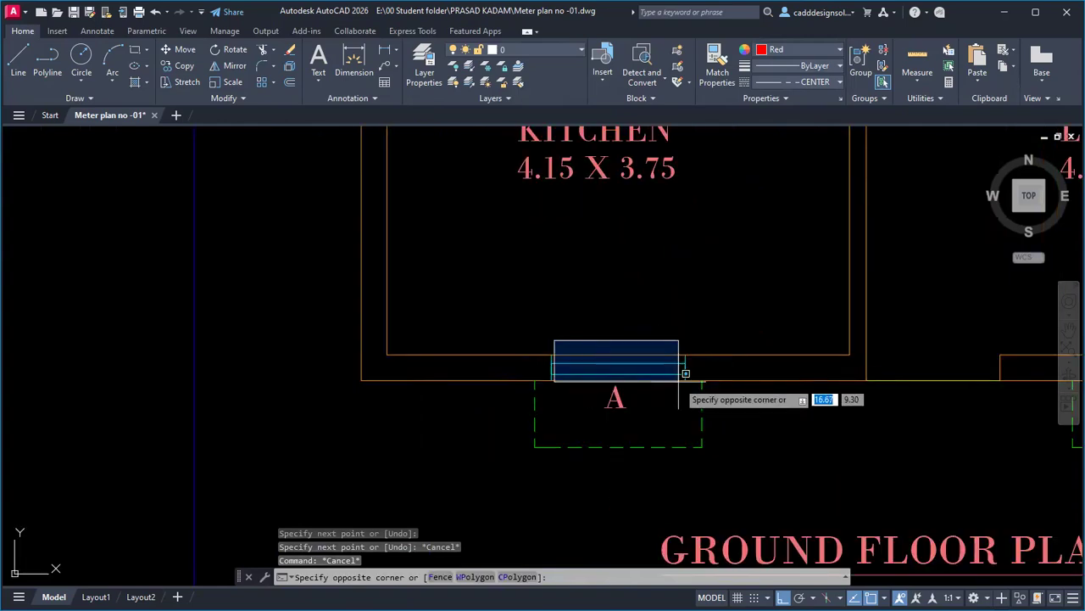
{"action": "key", "text": "Escape"}
{"action": "left_click", "coordinate": [538, 344]}
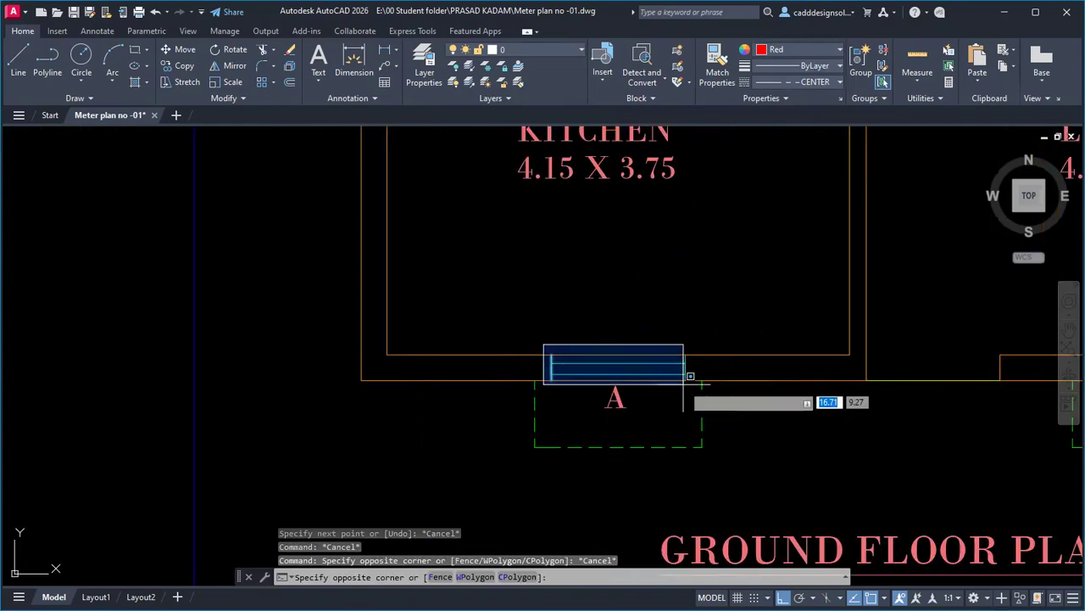
{"action": "left_click", "coordinate": [693, 385]}
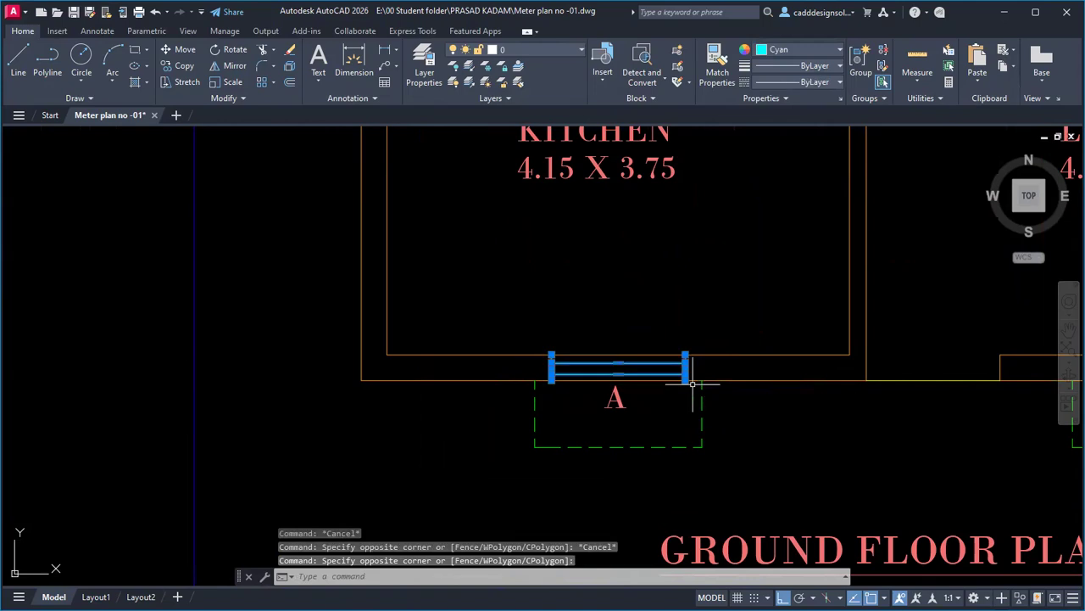
Start COPY (CO) on the selected kitchen window.
{"action": "type", "text": "co"}
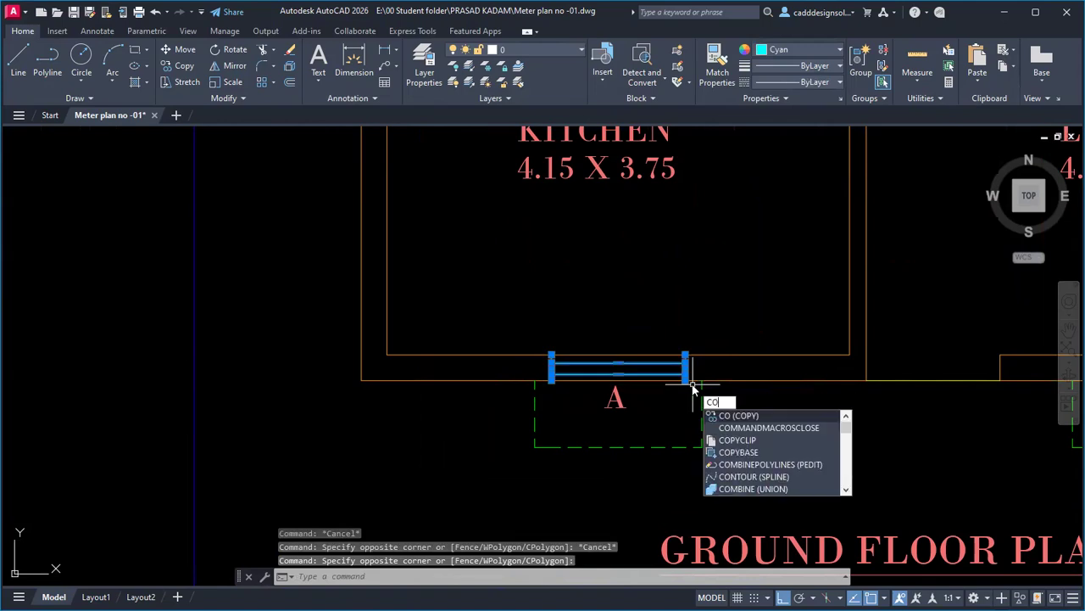
{"action": "key", "text": "Return"}
{"action": "scroll", "coordinate": [676, 392], "scroll_direction": "up", "scroll_amount": 2}
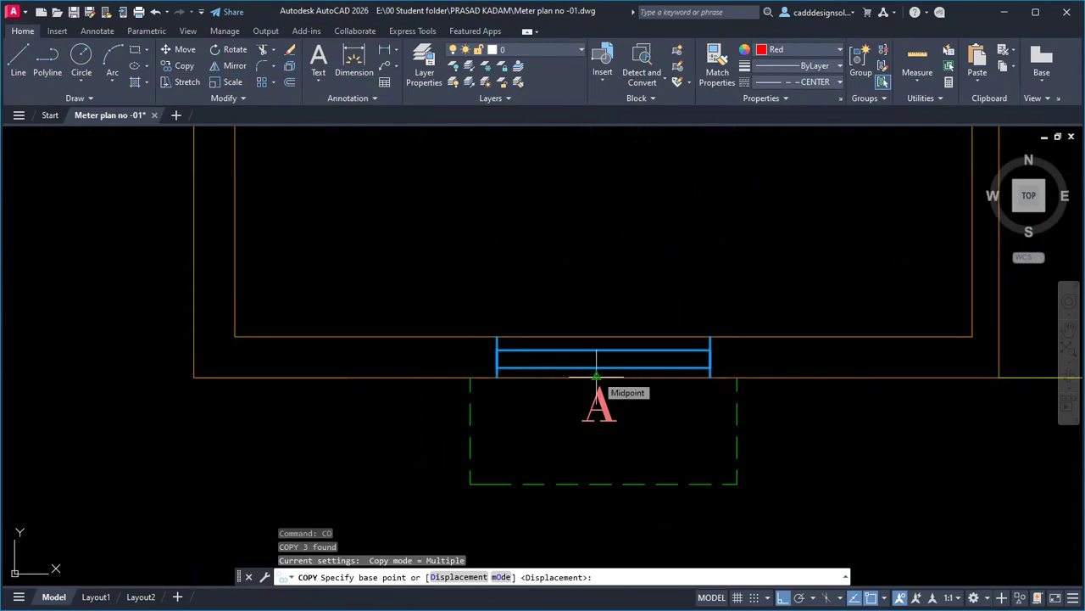
{"action": "scroll", "coordinate": [601, 376], "scroll_direction": "up", "scroll_amount": 3}
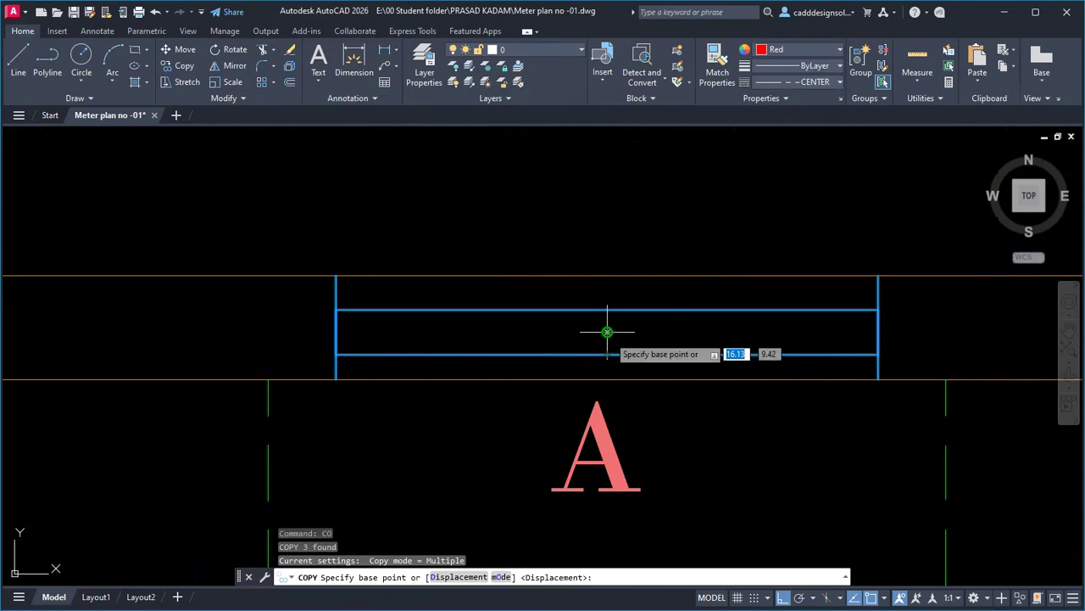
{"action": "scroll", "coordinate": [607, 331], "scroll_direction": "up", "scroll_amount": 4}
{"action": "scroll", "coordinate": [605, 336], "scroll_direction": "down", "scroll_amount": 5}
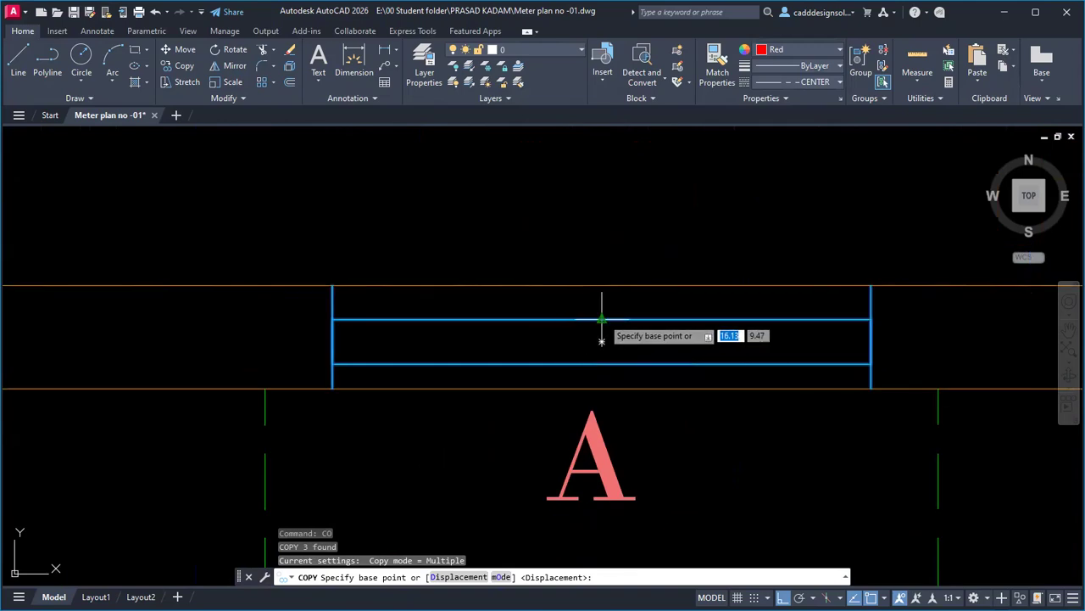
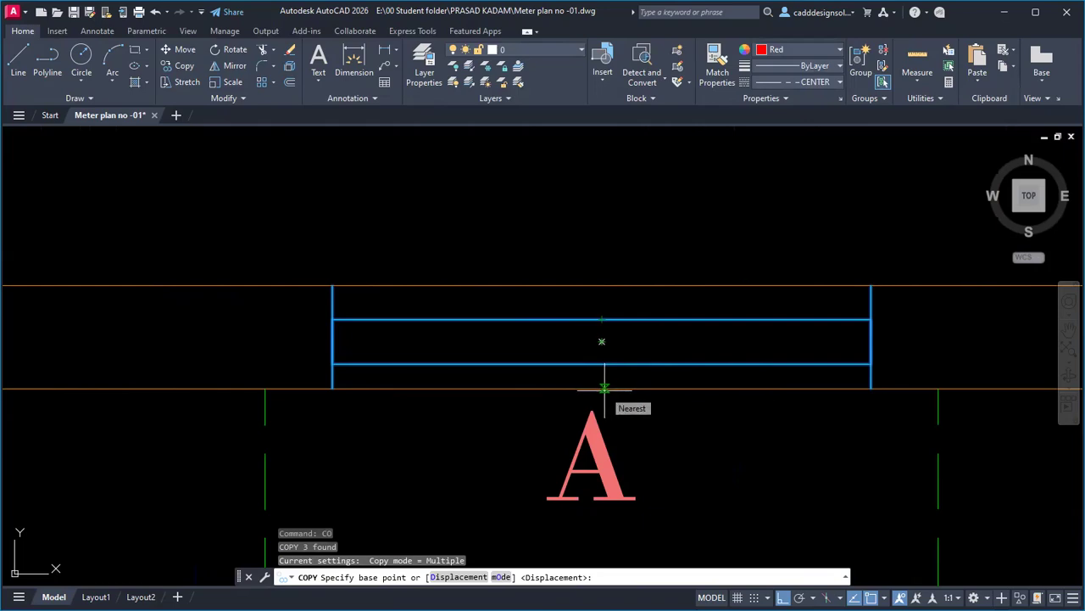
Draw a short red vertical line from the window's midline centre down to the wall line.
{"action": "key", "text": "Escape"}
{"action": "type", "text": "L"}
{"action": "key", "text": "Return"}
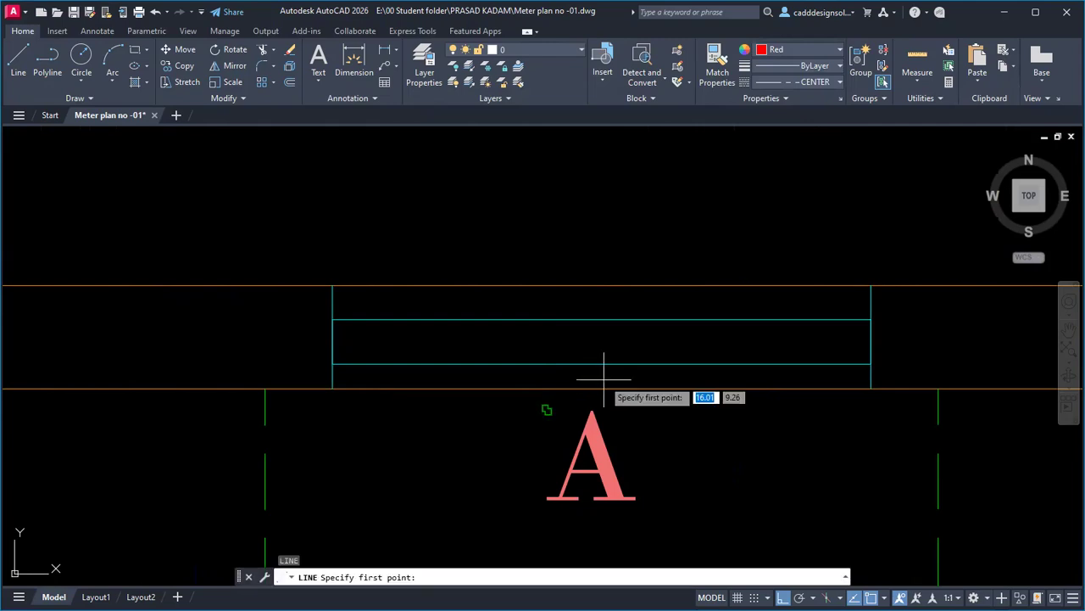
{"action": "left_click", "coordinate": [601, 319]}
{"action": "left_click", "coordinate": [601, 388]}
{"action": "key", "text": "Escape"}
{"action": "key", "text": "Escape"}
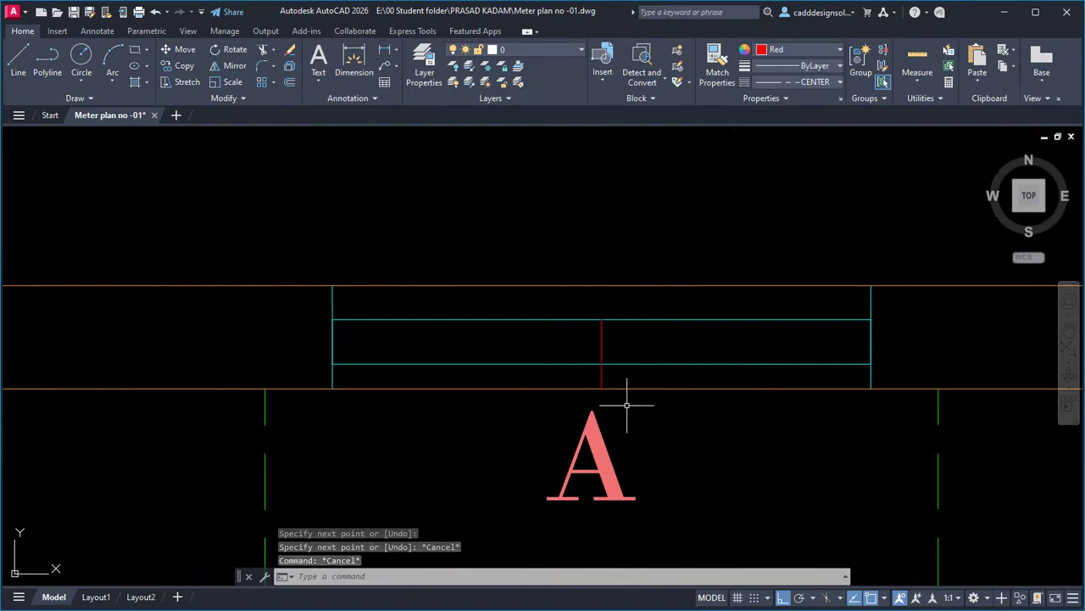
Window-select the window symbol and its red centre line, then enter CO to copy.
{"action": "left_click", "coordinate": [309, 254]}
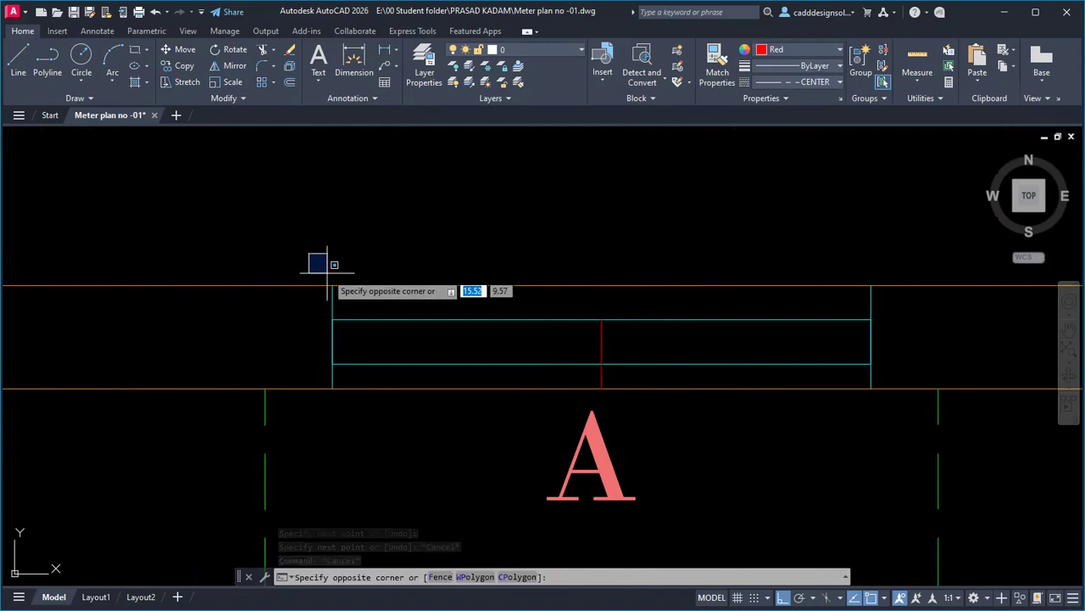
{"action": "key", "text": "Escape"}
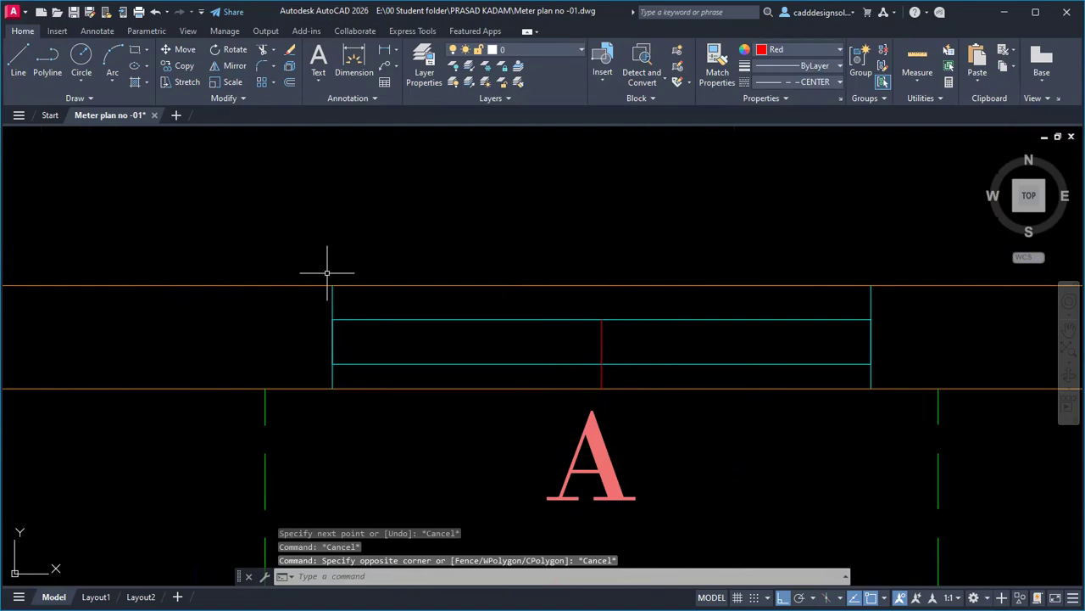
{"action": "left_click", "coordinate": [907, 415]}
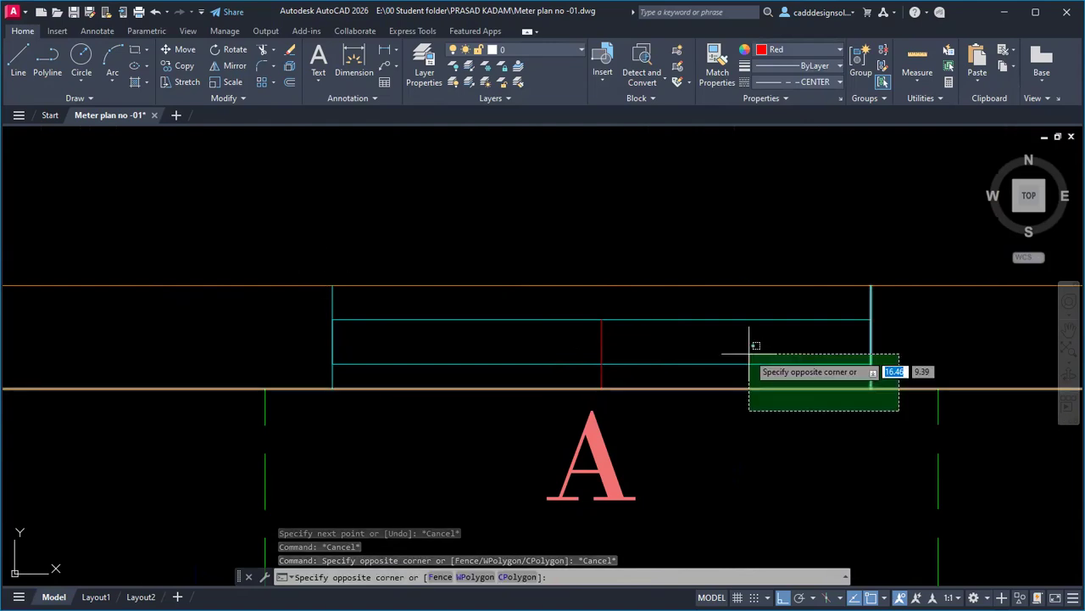
{"action": "left_click", "coordinate": [311, 248]}
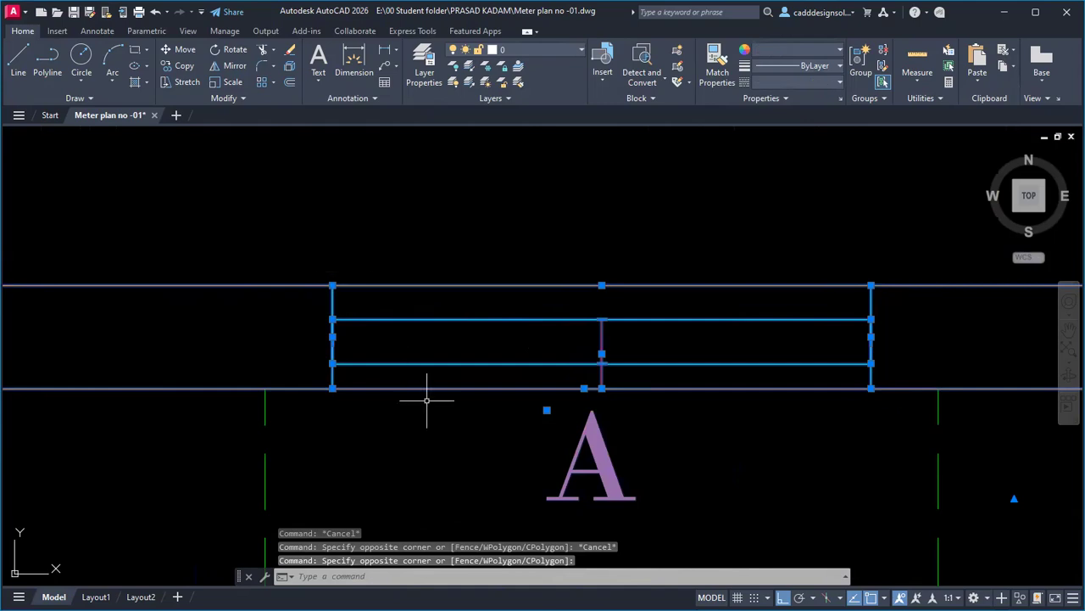
{"action": "key", "text": "Escape"}
{"action": "key", "text": "Escape"}
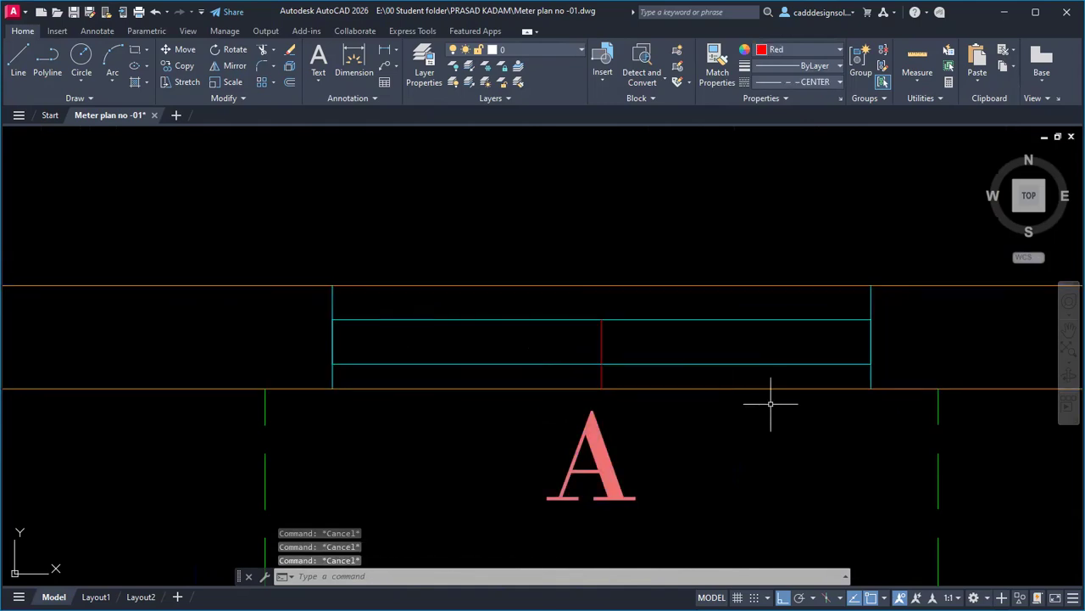
{"action": "left_click", "coordinate": [309, 263]}
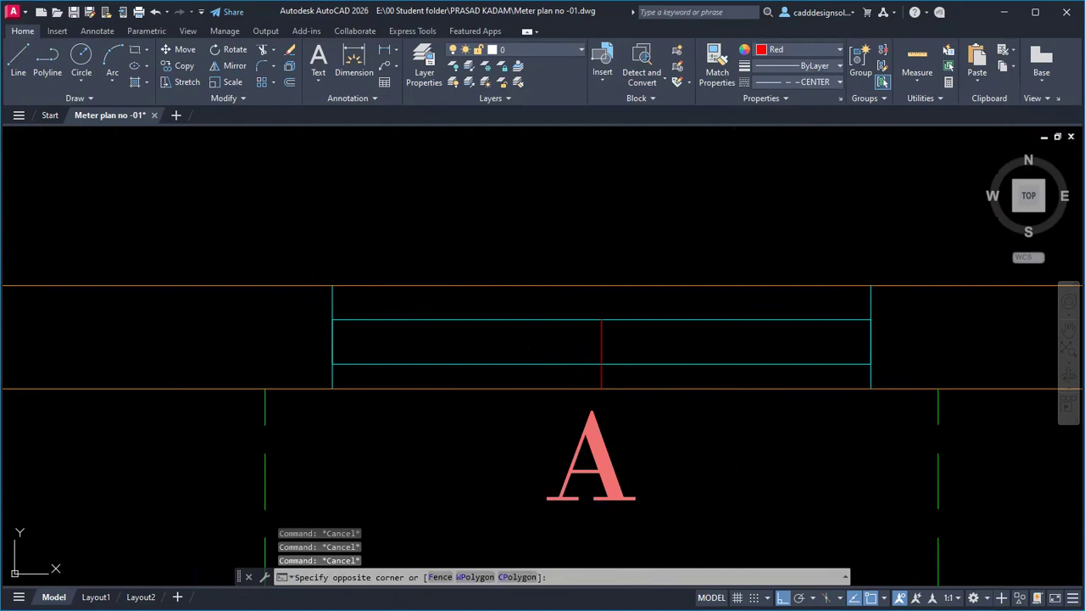
{"action": "left_click", "coordinate": [891, 387]}
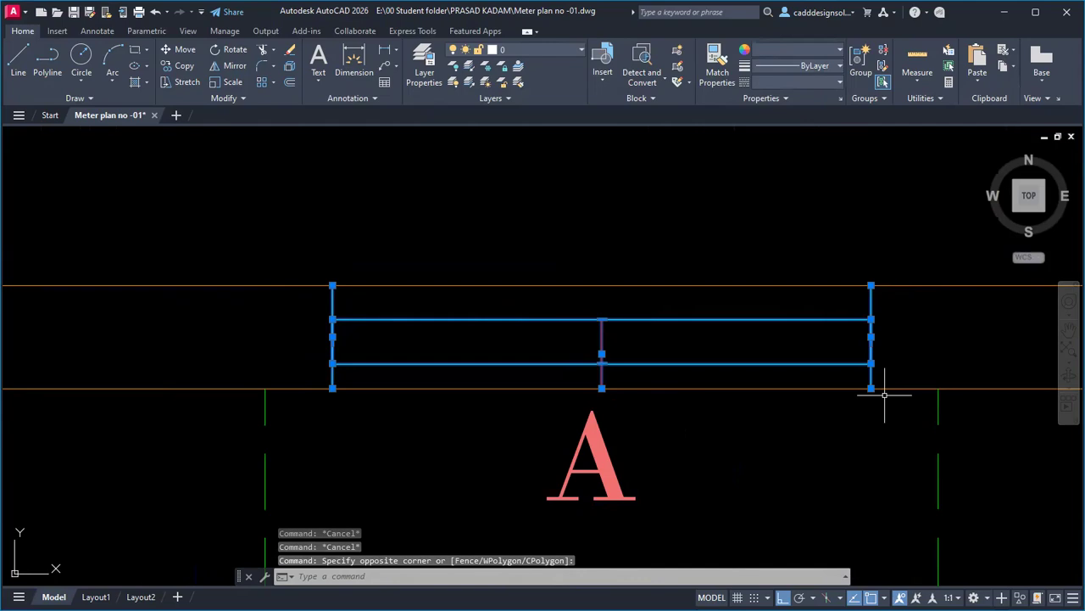
{"action": "type", "text": "co"}
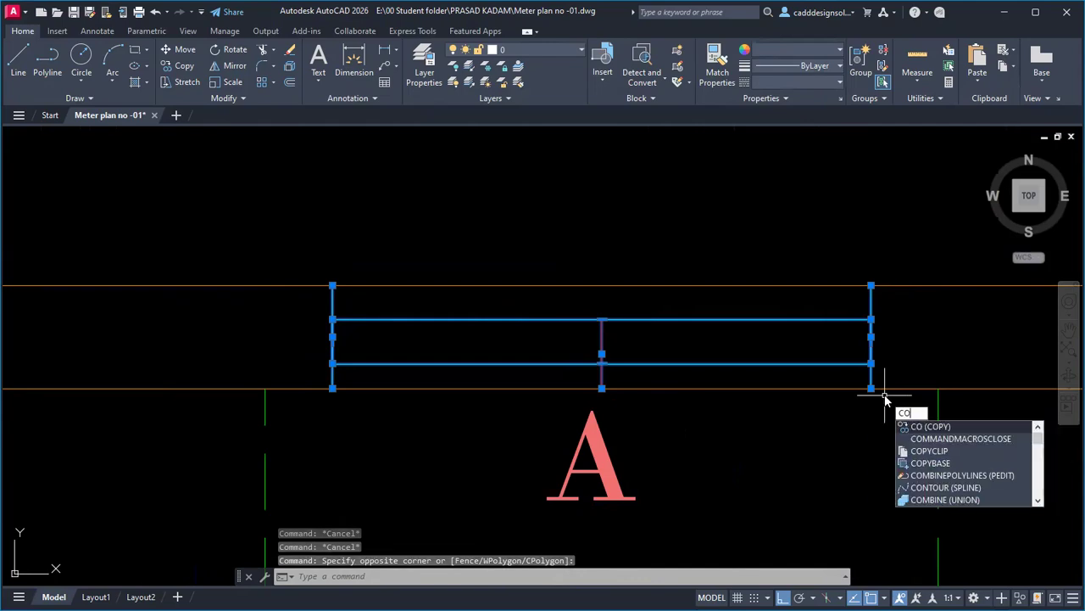
Copy the window symbol, based on the centre line's bottom endpoint, to an upper-room window and the kitchen window.
{"action": "key", "text": "Return"}
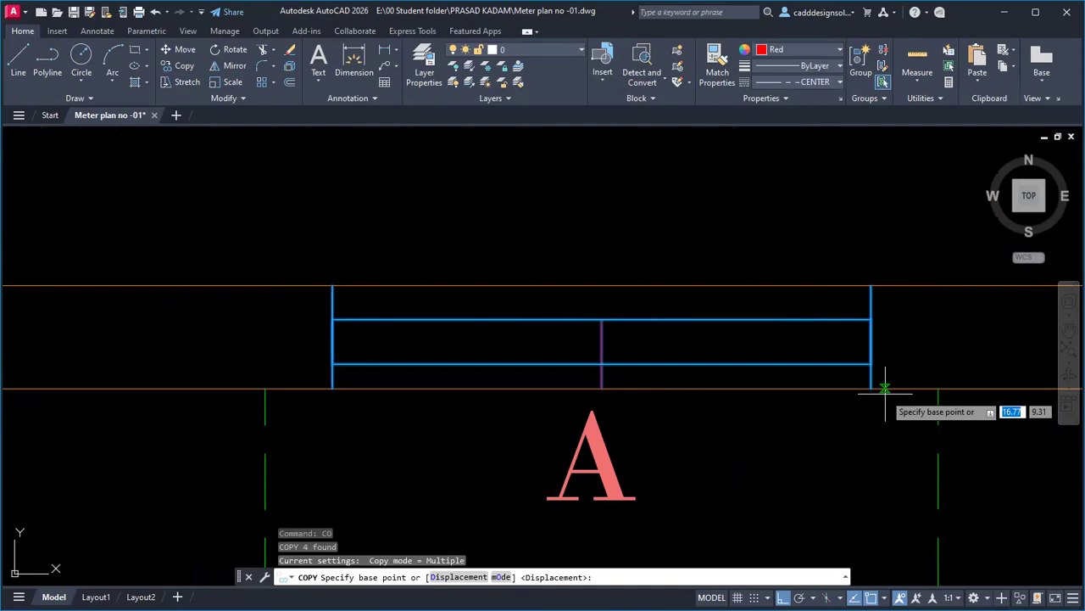
{"action": "left_click", "coordinate": [601, 388]}
{"action": "scroll", "coordinate": [489, 349], "scroll_direction": "down", "scroll_amount": 2}
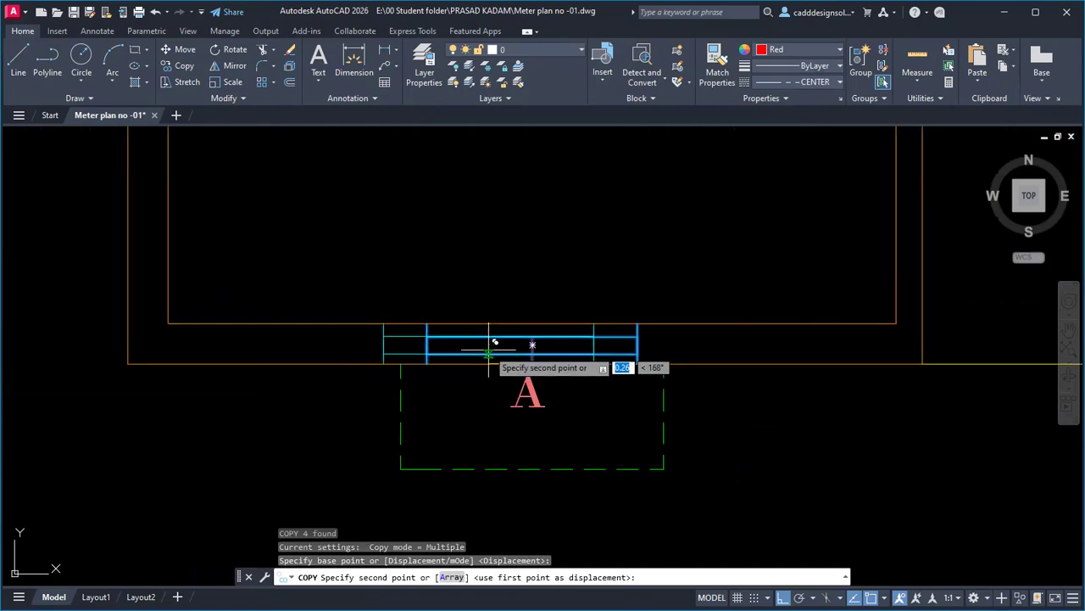
{"action": "key", "text": "F8"}
{"action": "scroll", "coordinate": [507, 411], "scroll_direction": "down", "scroll_amount": 5}
{"action": "middle_click_drag", "start_coordinate": [541, 279], "coordinate": [537, 493]}
{"action": "scroll", "coordinate": [513, 240], "scroll_direction": "up", "scroll_amount": 8}
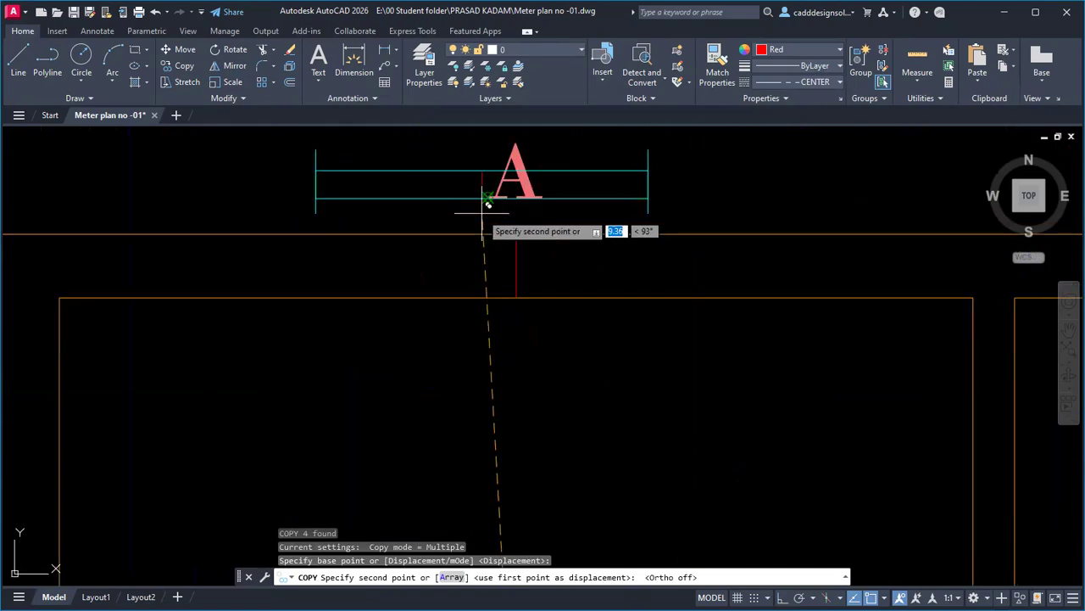
{"action": "left_click", "coordinate": [517, 297]}
{"action": "scroll", "coordinate": [448, 310], "scroll_direction": "down", "scroll_amount": 3}
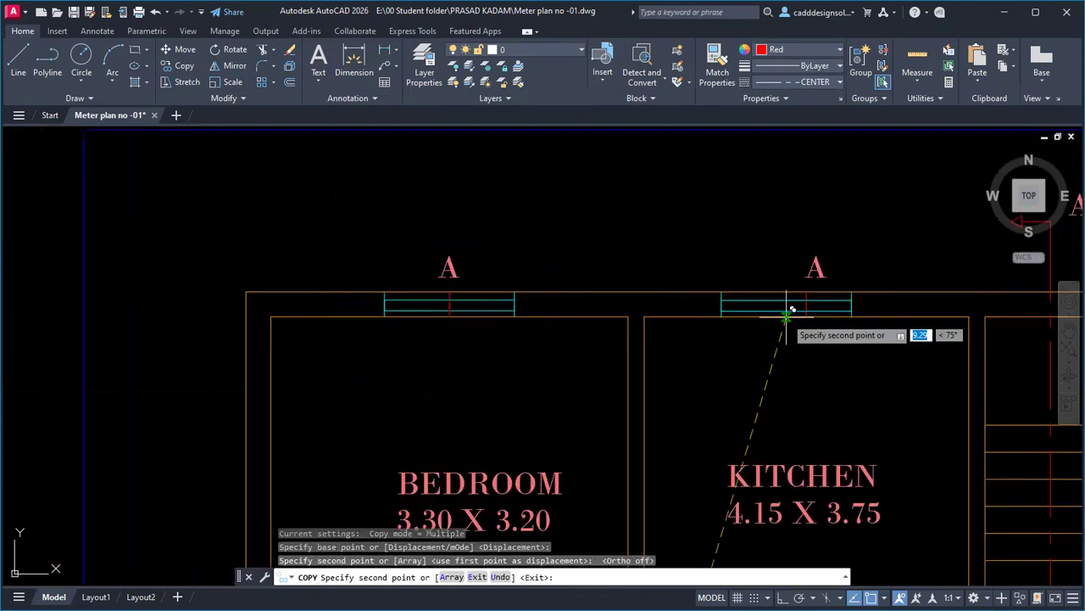
{"action": "left_click", "coordinate": [804, 316]}
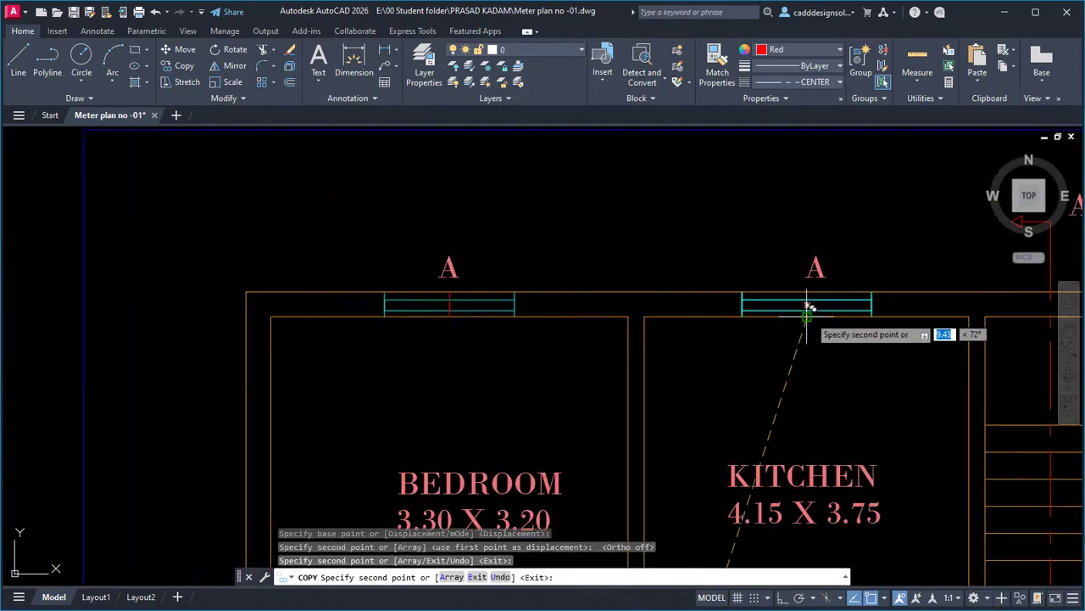
{"action": "key", "text": "Escape"}
{"action": "key", "text": "Escape"}
Erase the red vertical centre lines from the window symbols.
{"action": "scroll", "coordinate": [444, 312], "scroll_direction": "up", "scroll_amount": 5}
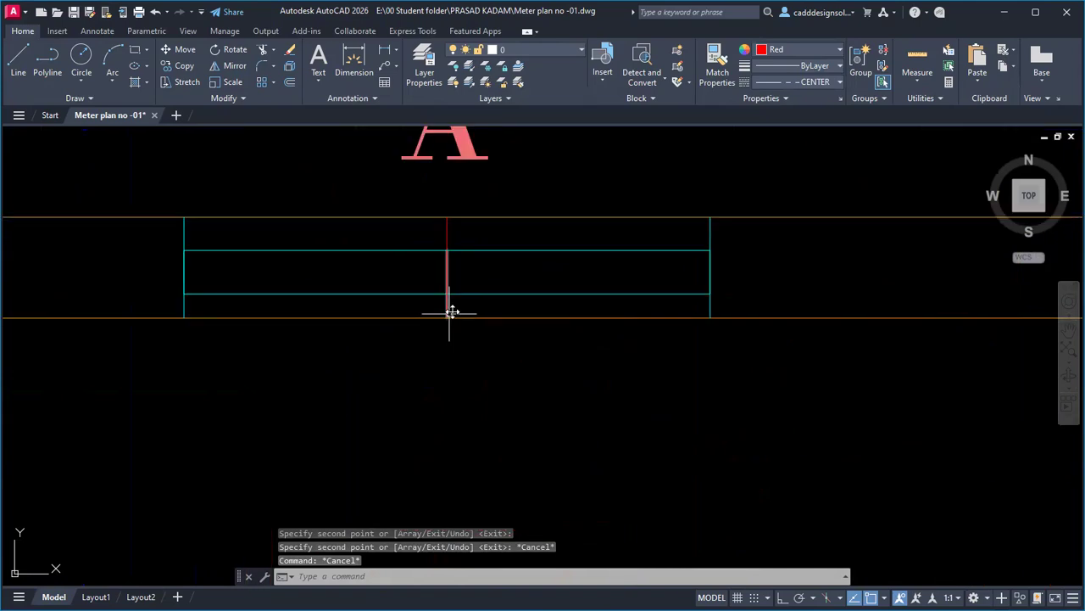
{"action": "left_click", "coordinate": [461, 302]}
{"action": "left_click", "coordinate": [419, 302]}
{"action": "key", "text": "Delete"}
{"action": "scroll", "coordinate": [407, 310], "scroll_direction": "down", "scroll_amount": 4}
{"action": "scroll", "coordinate": [763, 315], "scroll_direction": "up", "scroll_amount": 6}
{"action": "left_click", "coordinate": [667, 373]}
{"action": "key", "text": "Escape"}
{"action": "scroll", "coordinate": [628, 356], "scroll_direction": "down", "scroll_amount": 6}
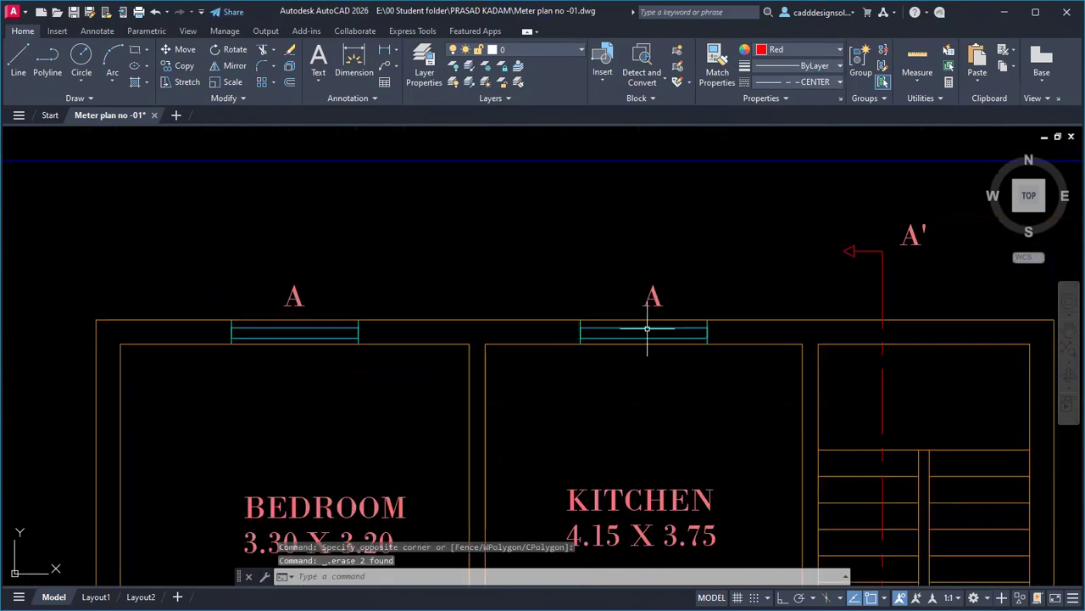
{"action": "scroll", "coordinate": [661, 356], "scroll_direction": "up", "scroll_amount": 5}
{"action": "scroll", "coordinate": [605, 401], "scroll_direction": "up", "scroll_amount": 8}
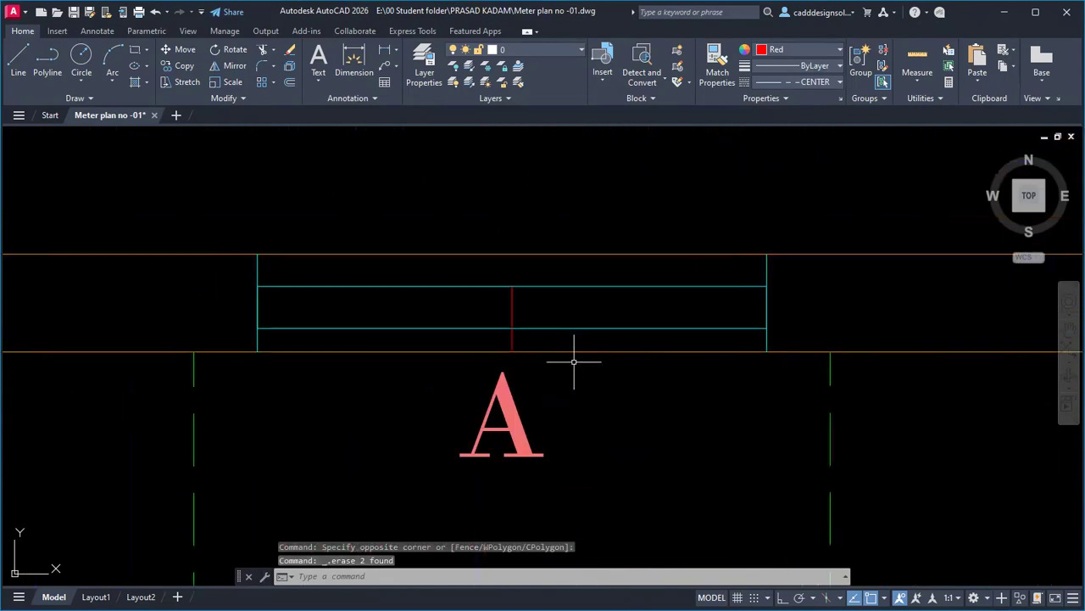
{"action": "left_click", "coordinate": [513, 343]}
{"action": "key", "text": "Delete"}
{"action": "scroll", "coordinate": [734, 340], "scroll_direction": "down", "scroll_amount": 3}
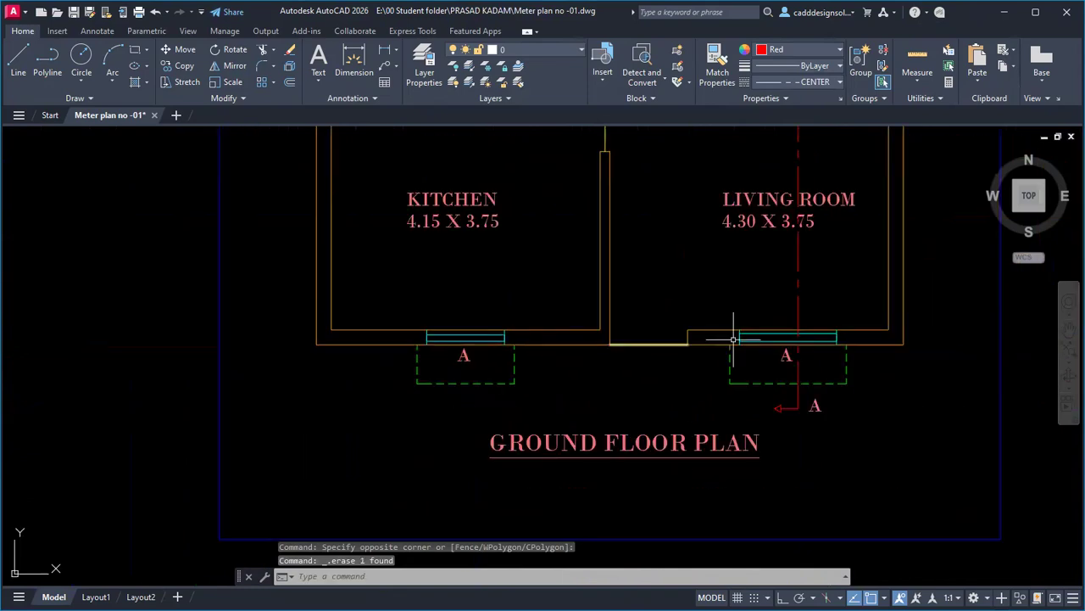
{"action": "scroll", "coordinate": [729, 339], "scroll_direction": "down", "scroll_amount": 4}
{"action": "middle_click_drag", "start_coordinate": [721, 321], "coordinate": [632, 317]}
{"action": "scroll", "coordinate": [632, 318], "scroll_direction": "up", "scroll_amount": 2}
{"action": "scroll", "coordinate": [695, 440], "scroll_direction": "up", "scroll_amount": 6}
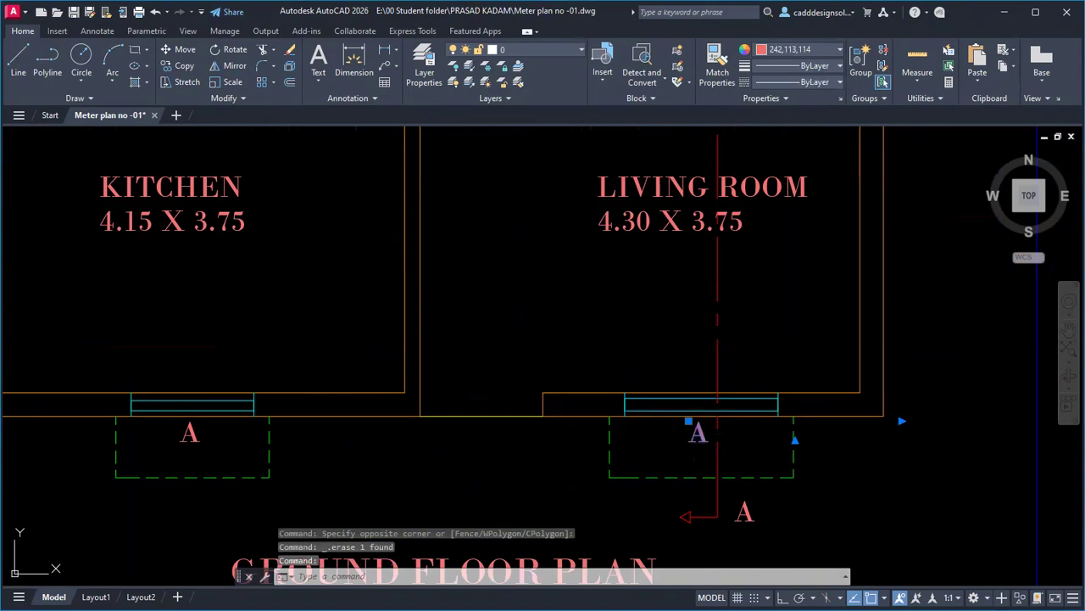
Retag the living-room window W, the kitchen window W1 and the W.C. window V1.
{"action": "double_click", "coordinate": [698, 430]}
{"action": "type", "text": "W"}
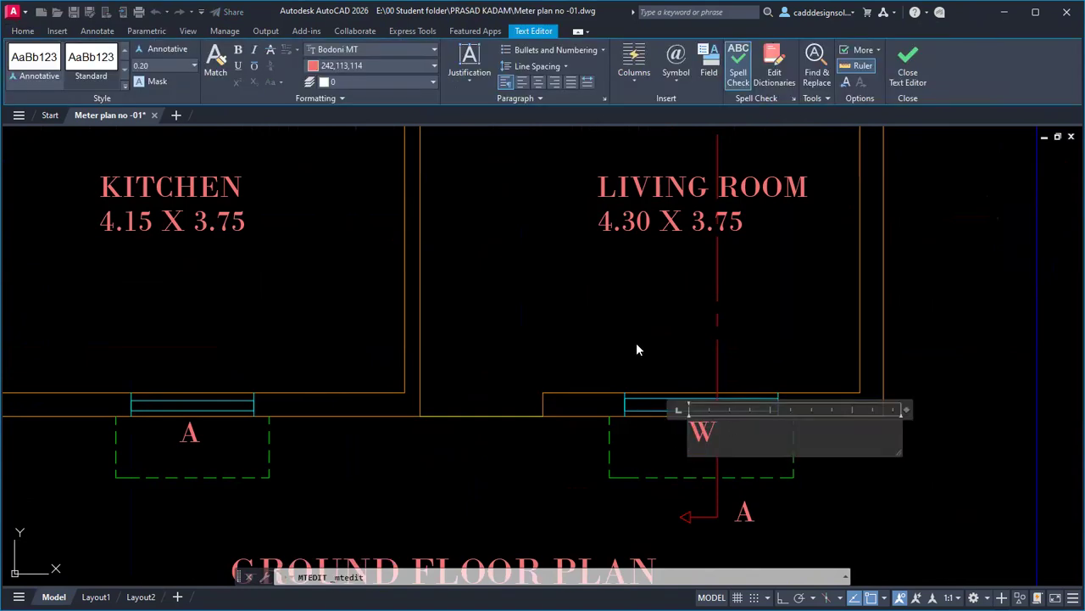
{"action": "left_click", "coordinate": [636, 342]}
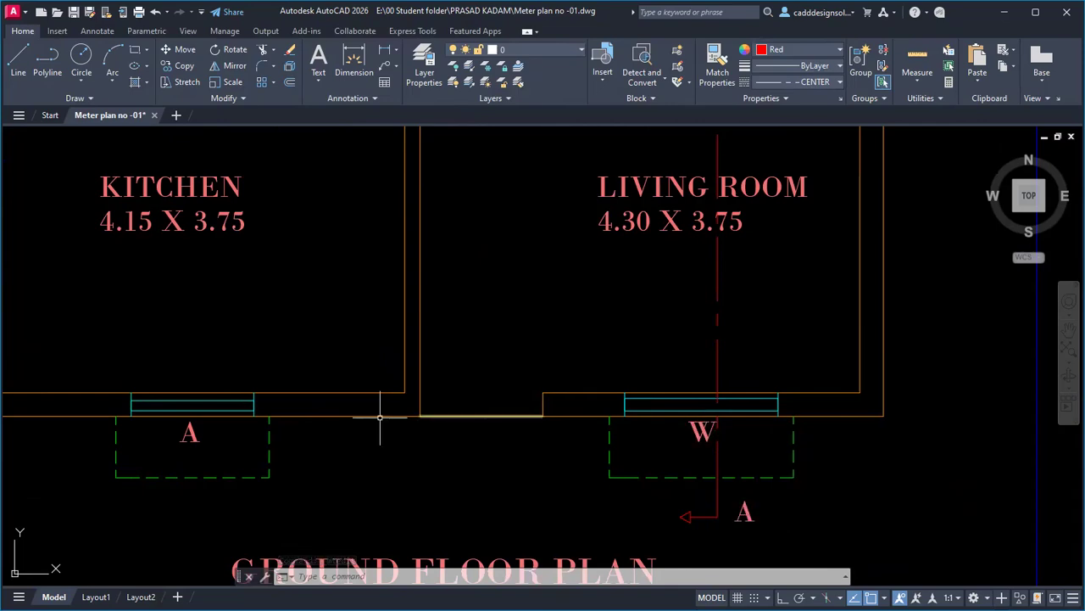
{"action": "double_click", "coordinate": [203, 434]}
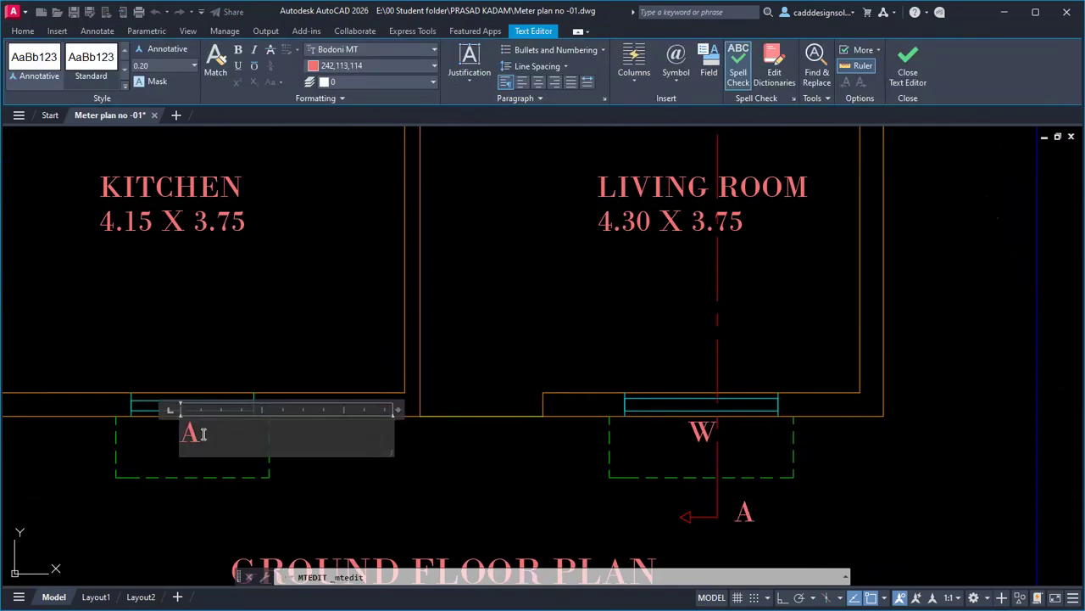
{"action": "type", "text": "W1"}
{"action": "left_click", "coordinate": [203, 391]}
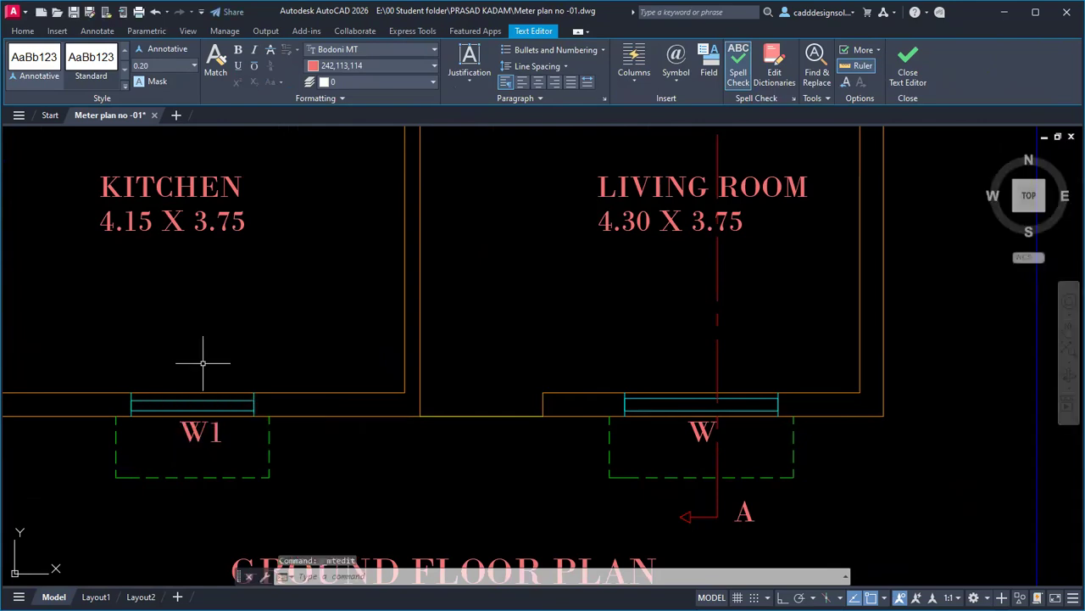
{"action": "scroll", "coordinate": [275, 475], "scroll_direction": "down", "scroll_amount": 2}
{"action": "scroll", "coordinate": [542, 357], "scroll_direction": "down", "scroll_amount": 2}
{"action": "scroll", "coordinate": [239, 336], "scroll_direction": "up", "scroll_amount": 4}
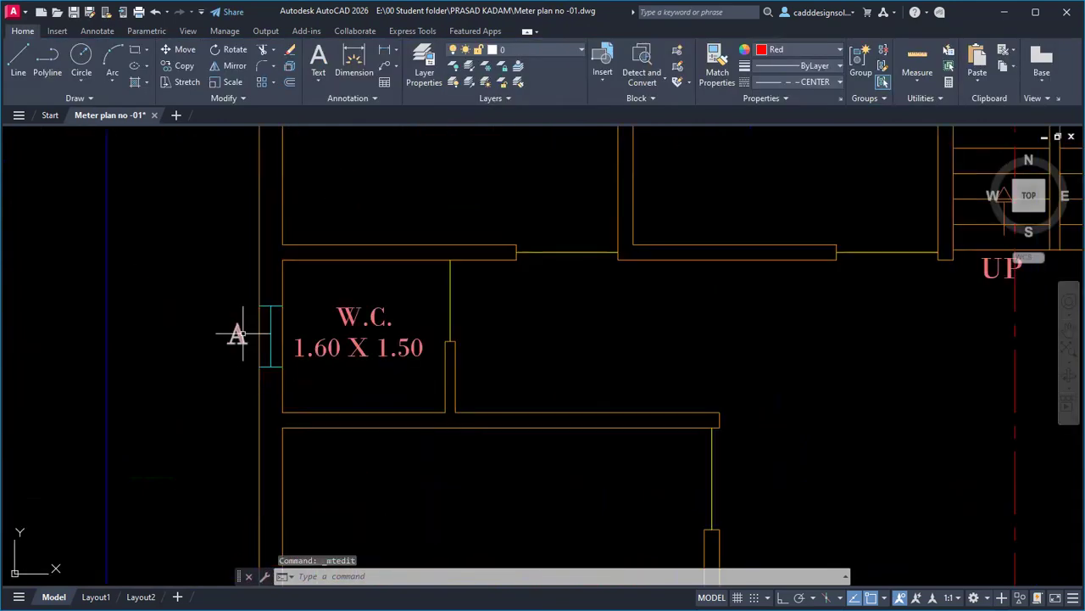
{"action": "double_click", "coordinate": [240, 335]}
{"action": "type", "text": "V1"}
{"action": "left_click", "coordinate": [211, 432]}
Retag both upper windows W1, then start COPY on the W label.
{"action": "scroll", "coordinate": [322, 402], "scroll_direction": "down", "scroll_amount": 3}
{"action": "scroll", "coordinate": [285, 391], "scroll_direction": "up", "scroll_amount": 3}
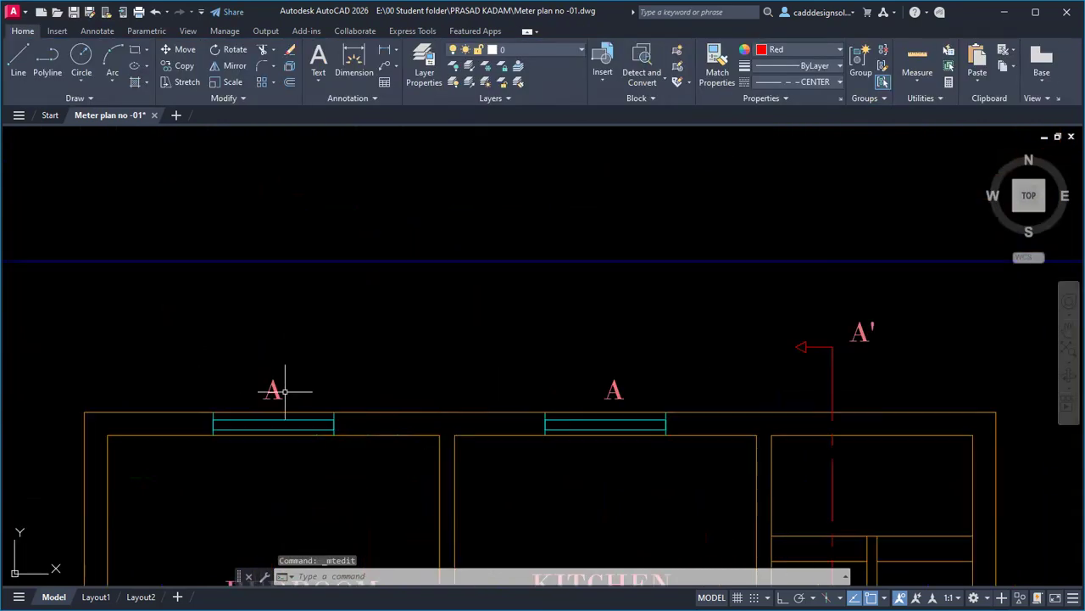
{"action": "left_click", "coordinate": [283, 391]}
{"action": "double_click", "coordinate": [290, 388]}
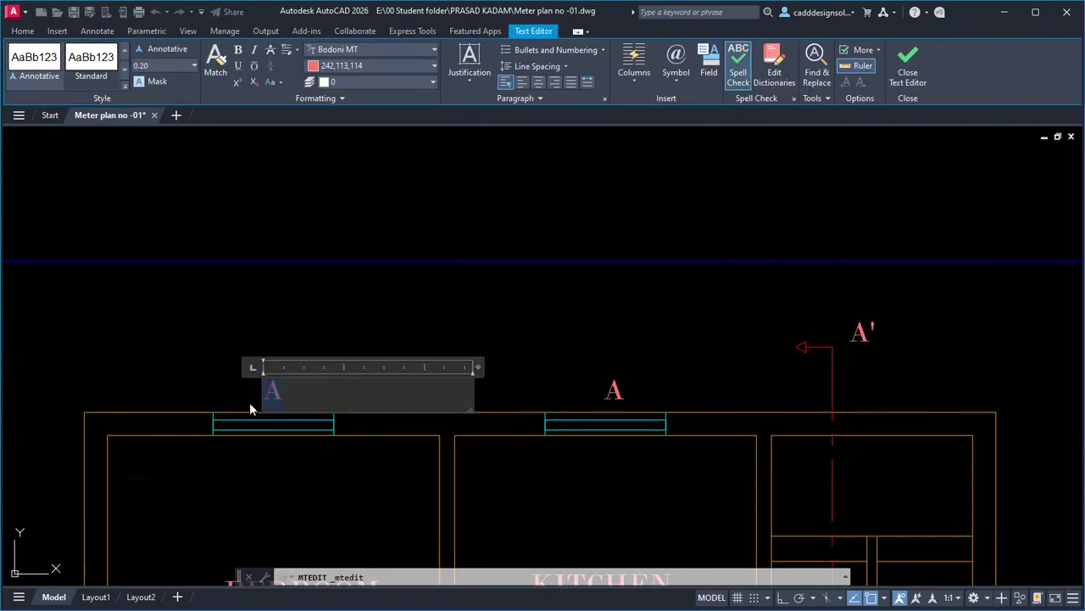
{"action": "type", "text": "W1"}
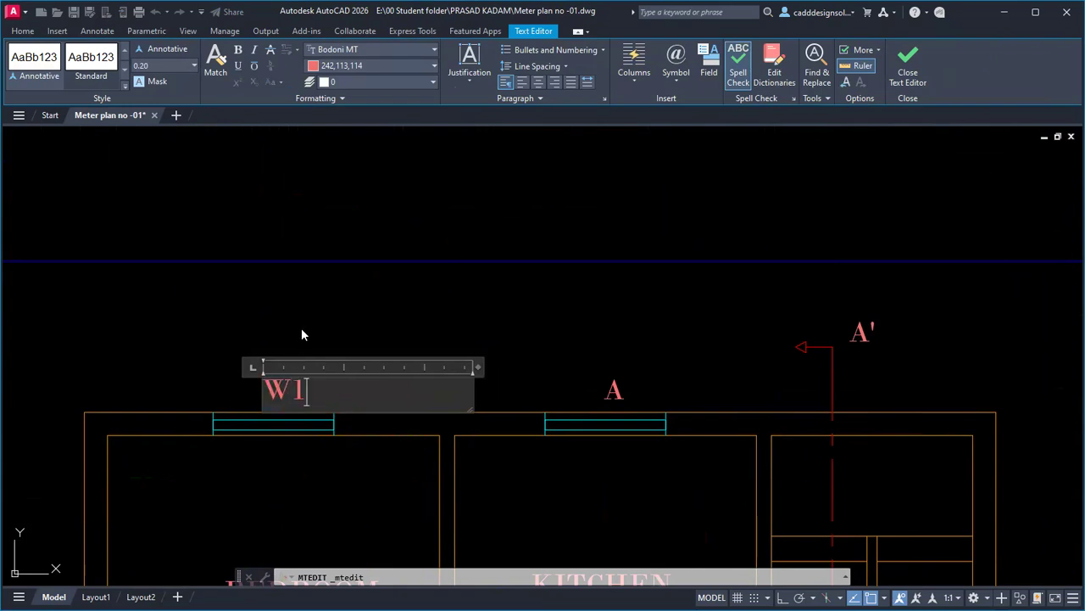
{"action": "left_click", "coordinate": [301, 329]}
{"action": "left_click", "coordinate": [620, 389]}
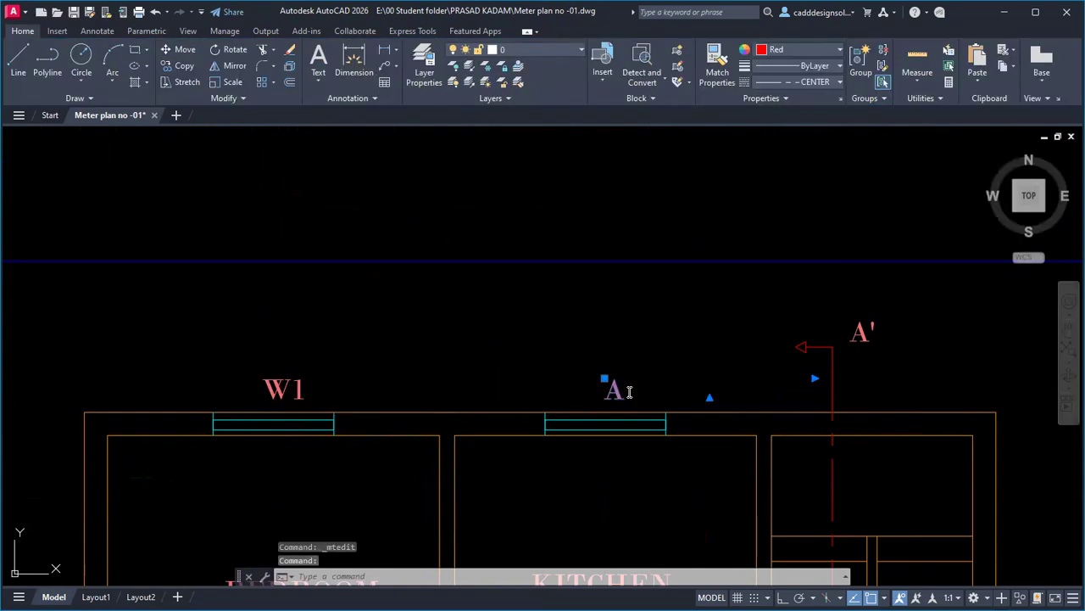
{"action": "double_click", "coordinate": [629, 391]}
{"action": "type", "text": "W1"}
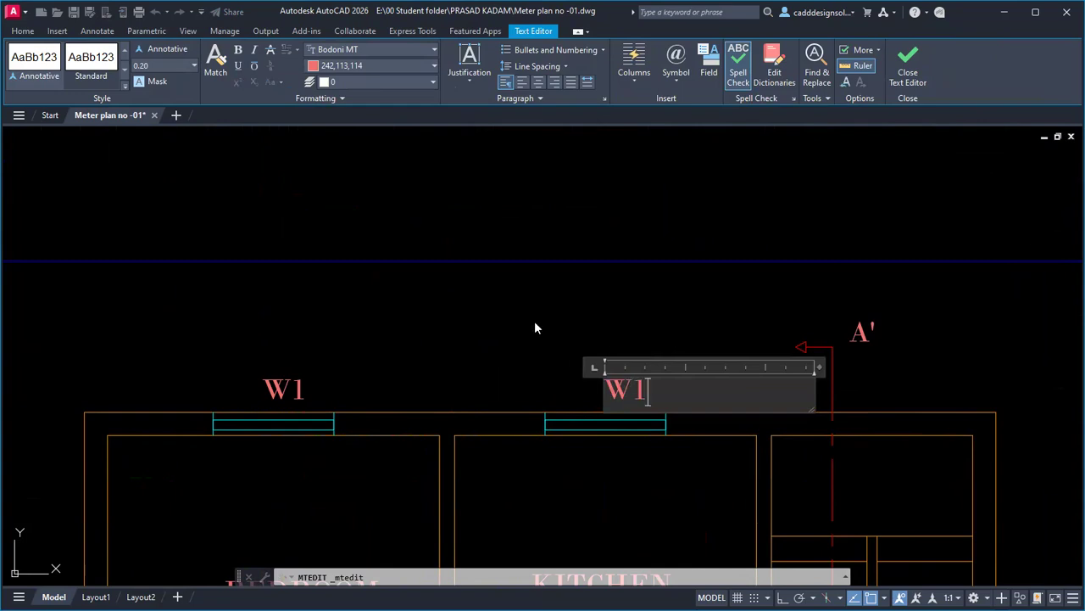
{"action": "left_click", "coordinate": [529, 323]}
{"action": "scroll", "coordinate": [528, 323], "scroll_direction": "down", "scroll_amount": 8}
{"action": "scroll", "coordinate": [504, 345], "scroll_direction": "up", "scroll_amount": 10}
{"action": "type", "text": "co"}
{"action": "key", "text": "Return"}
{"action": "left_click", "coordinate": [598, 340]}
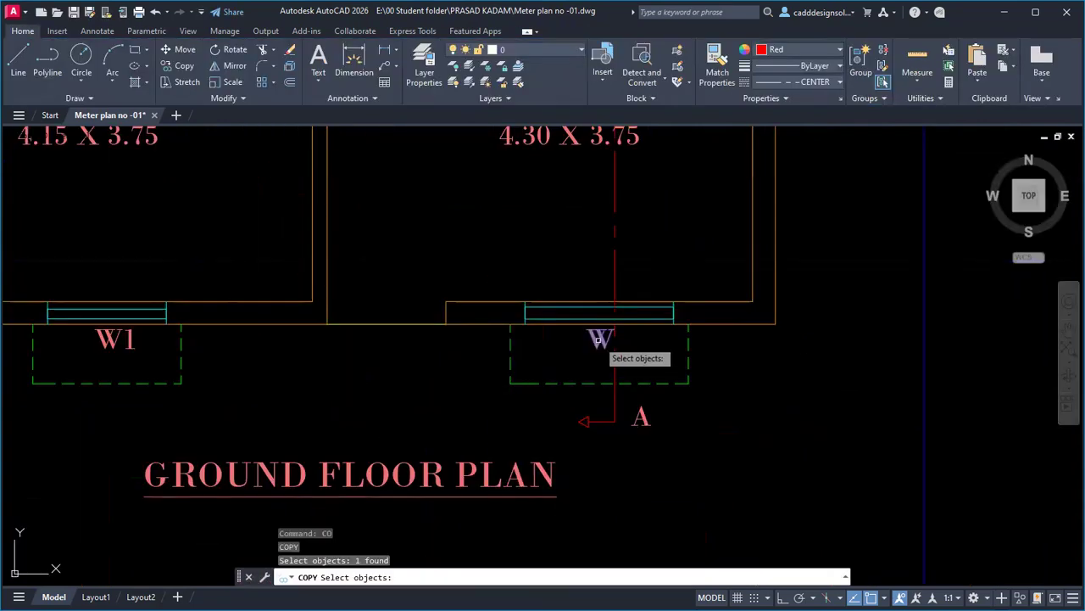
Copy the W label left of the window and change the copy to M.D.
{"action": "key", "text": "Return"}
{"action": "left_click", "coordinate": [599, 349]}
{"action": "key", "text": "F8"}
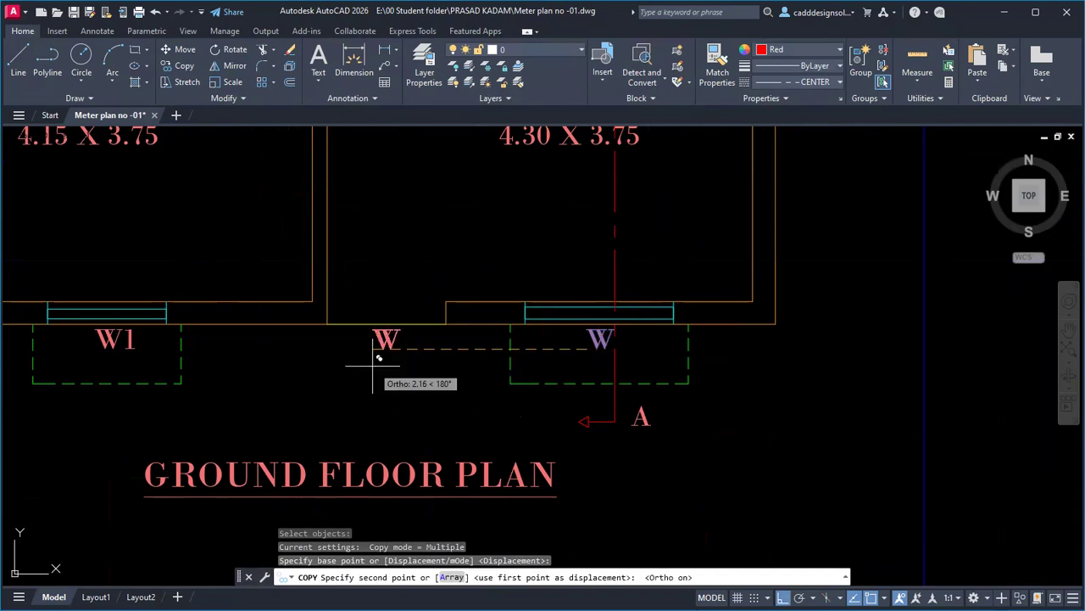
{"action": "left_click", "coordinate": [377, 363]}
{"action": "key", "text": "Escape"}
{"action": "double_click", "coordinate": [414, 339]}
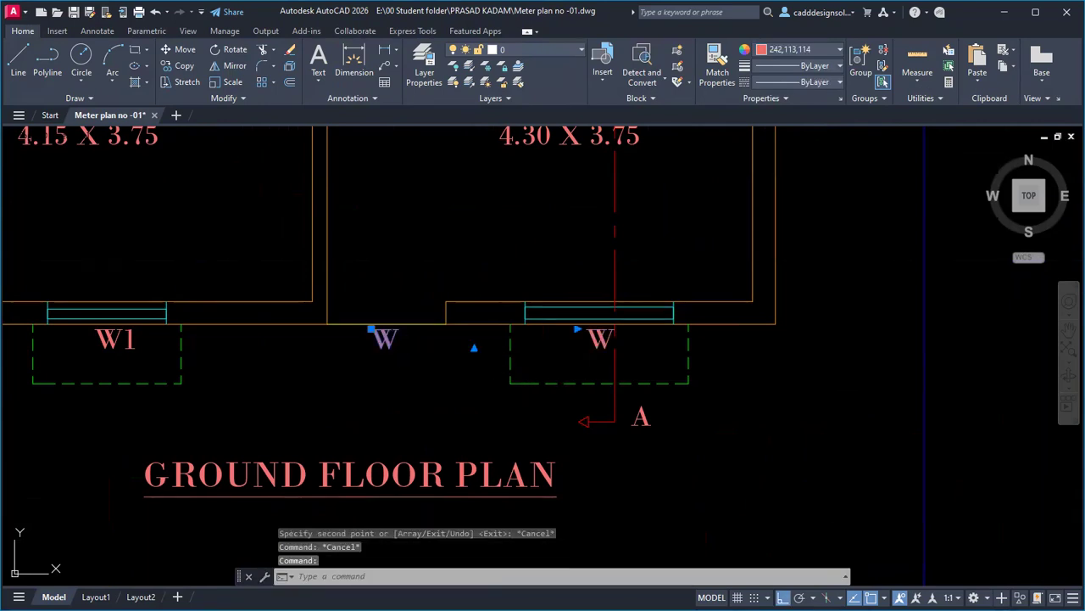
{"action": "type", "text": "M"}
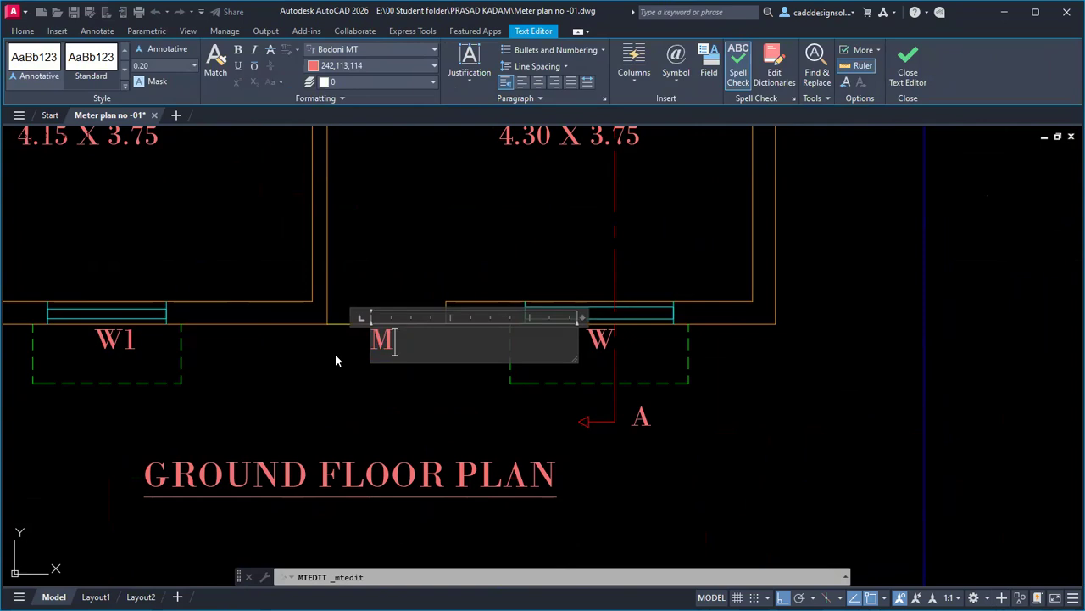
{"action": "type", "text": ".D."}
{"action": "key", "text": "Escape"}
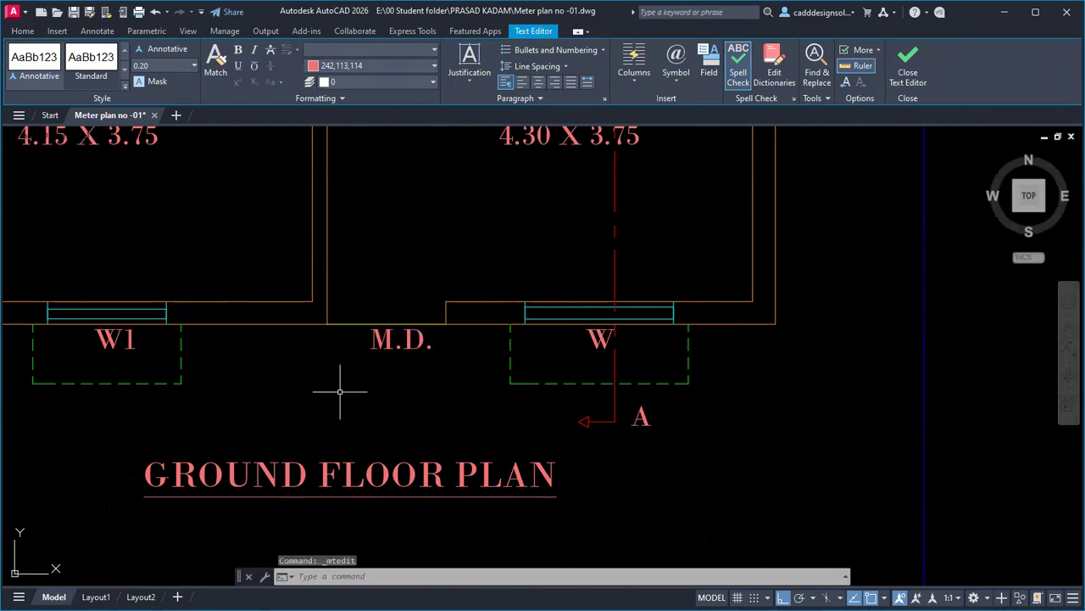
Copy the M.D. label to the lower kitchen, W.C., bedroom and kitchen doors.
{"action": "key", "text": "Return"}
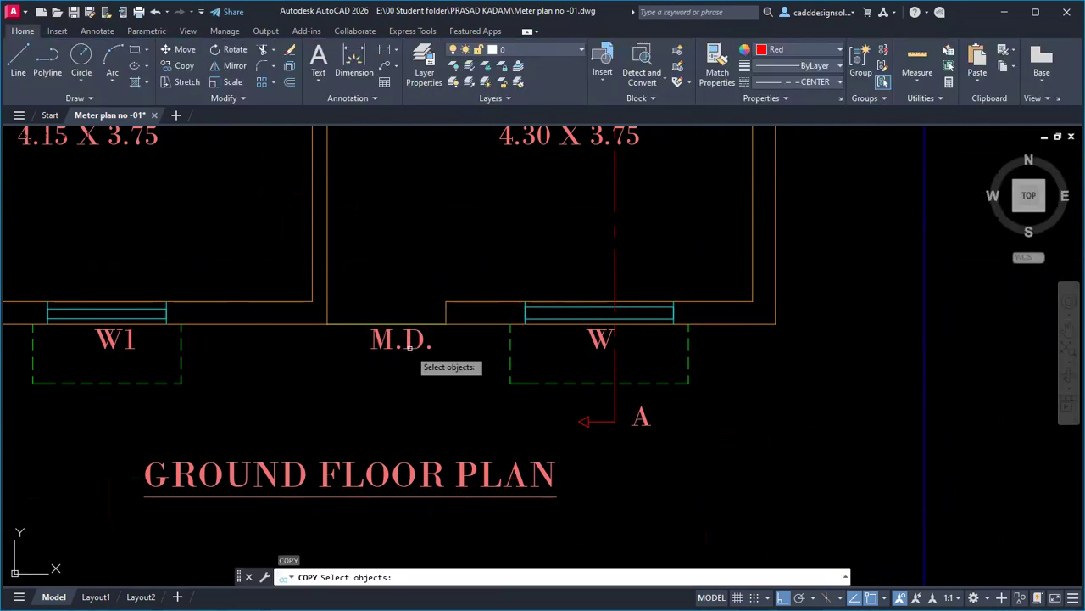
{"action": "left_click", "coordinate": [410, 348]}
{"action": "key", "text": "Return"}
{"action": "left_click", "coordinate": [407, 382]}
{"action": "middle_click_drag", "start_coordinate": [388, 252], "coordinate": [396, 525]}
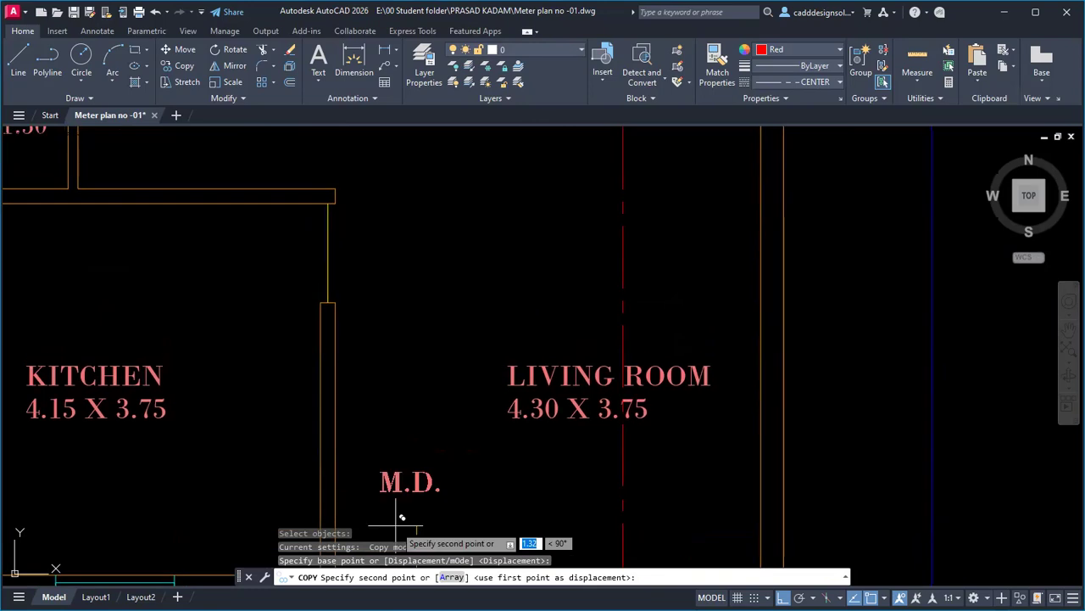
{"action": "key", "text": "F8"}
{"action": "left_click", "coordinate": [375, 286]}
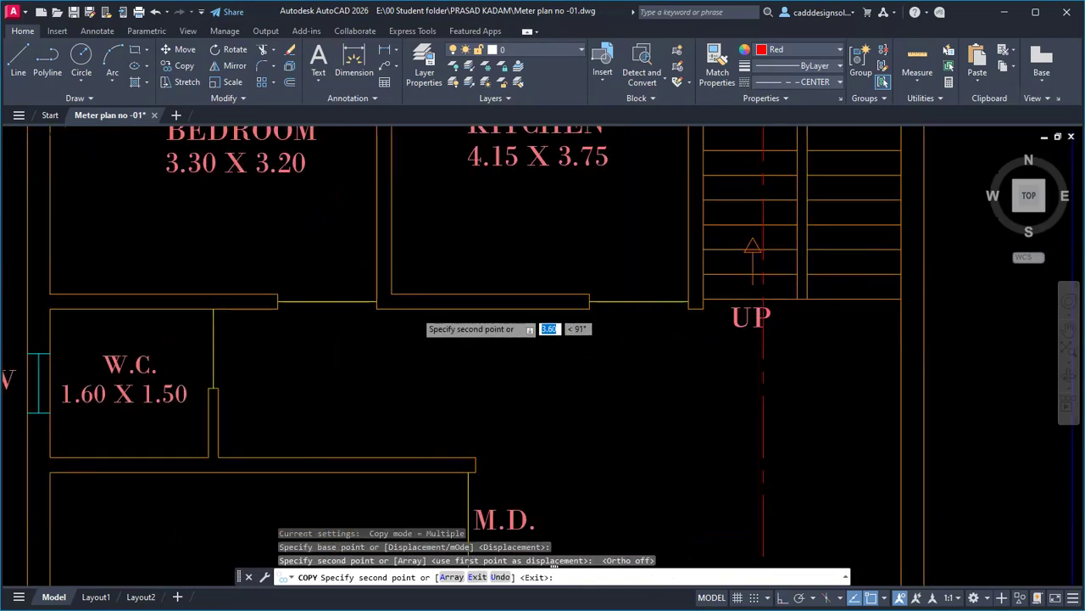
{"action": "left_click", "coordinate": [257, 390]}
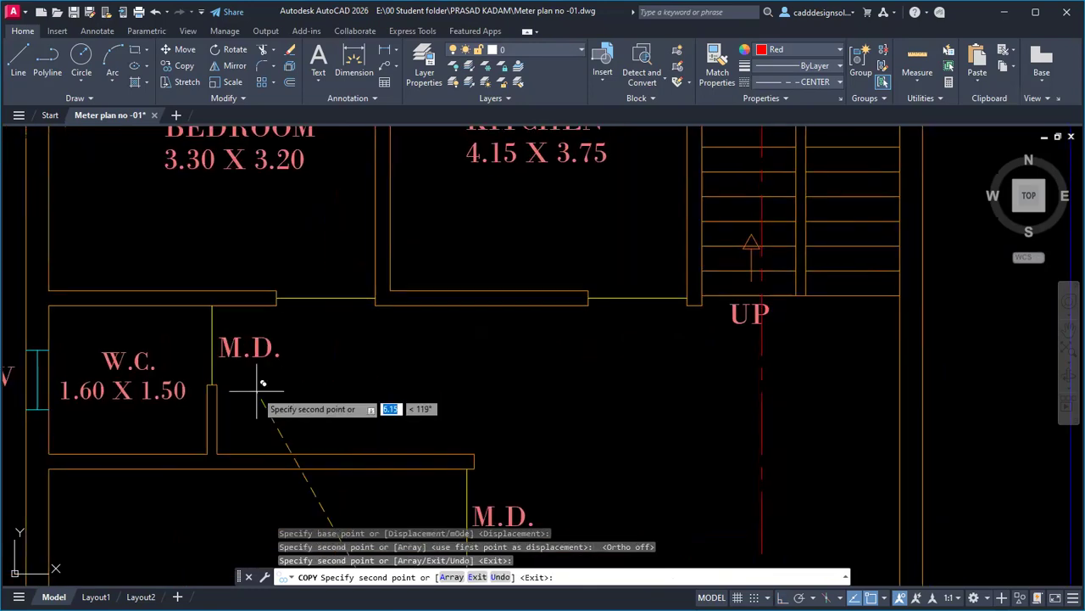
{"action": "left_click", "coordinate": [337, 361]}
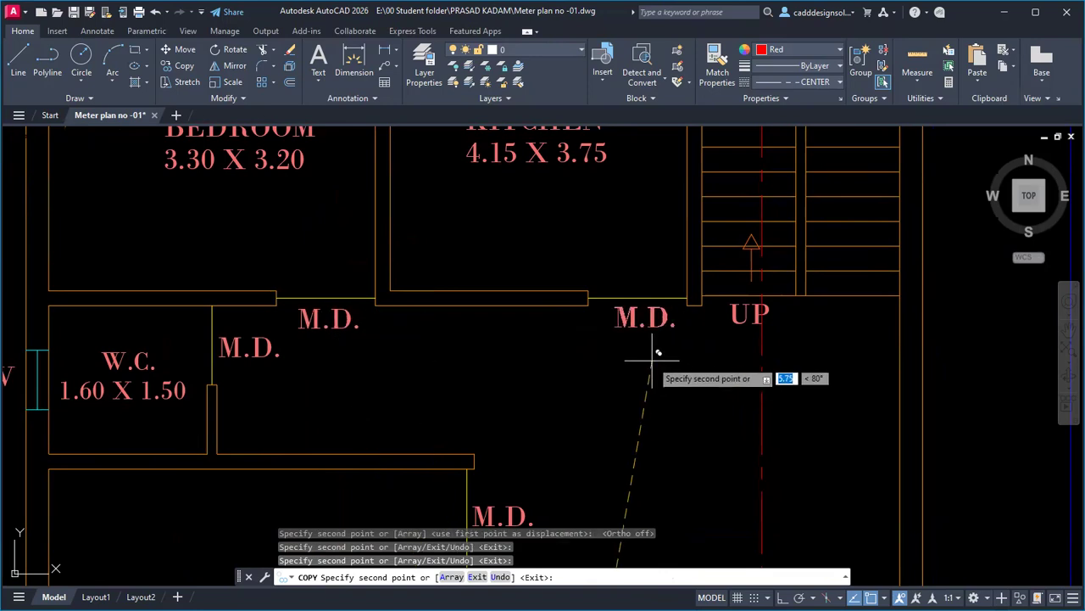
{"action": "left_click", "coordinate": [648, 356]}
{"action": "key", "text": "Escape"}
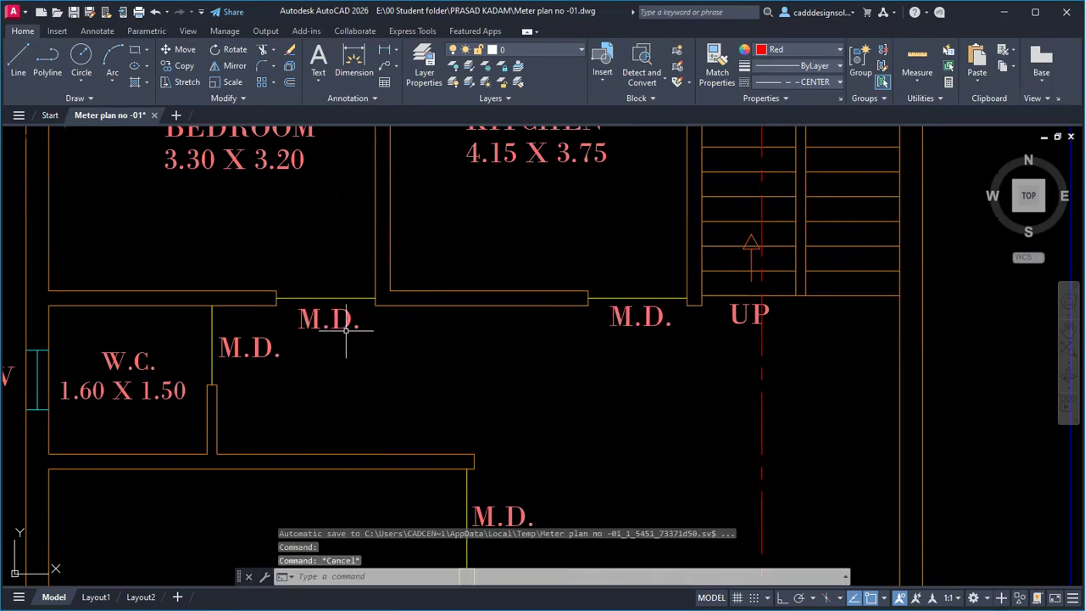
Change the bedroom and upper kitchen door labels to D. and the W.C. door label to D1.
{"action": "double_click", "coordinate": [338, 321]}
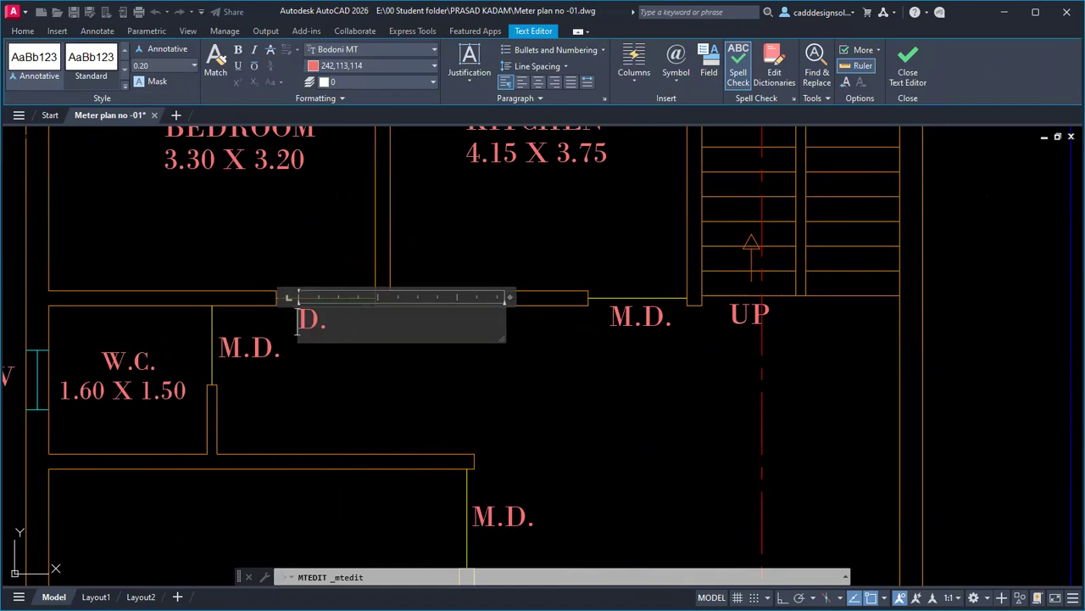
{"action": "left_click", "coordinate": [640, 322]}
{"action": "double_click", "coordinate": [642, 322]}
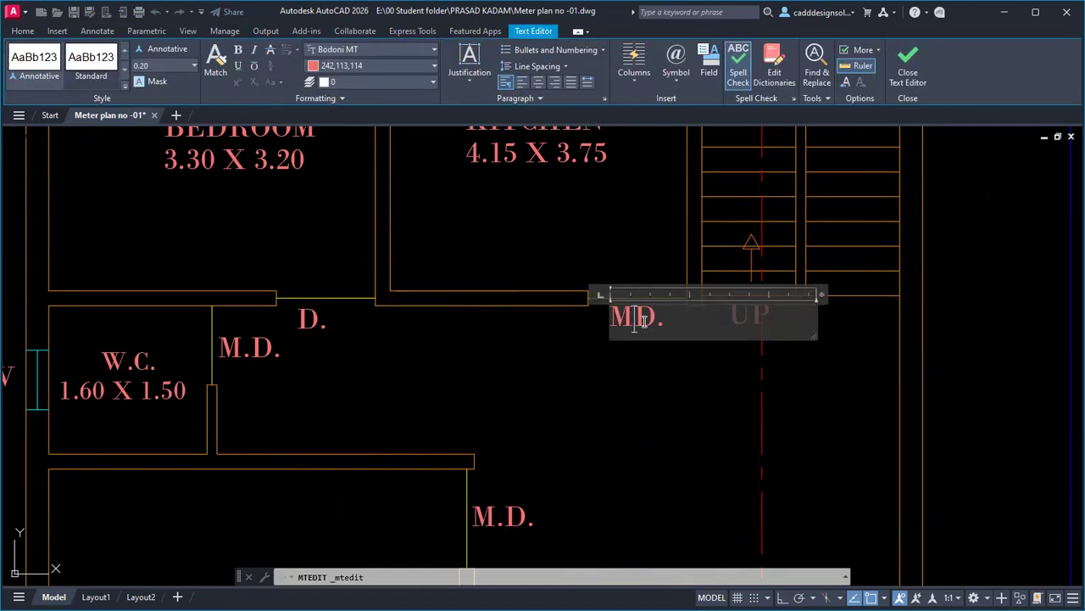
{"action": "left_click", "coordinate": [517, 344]}
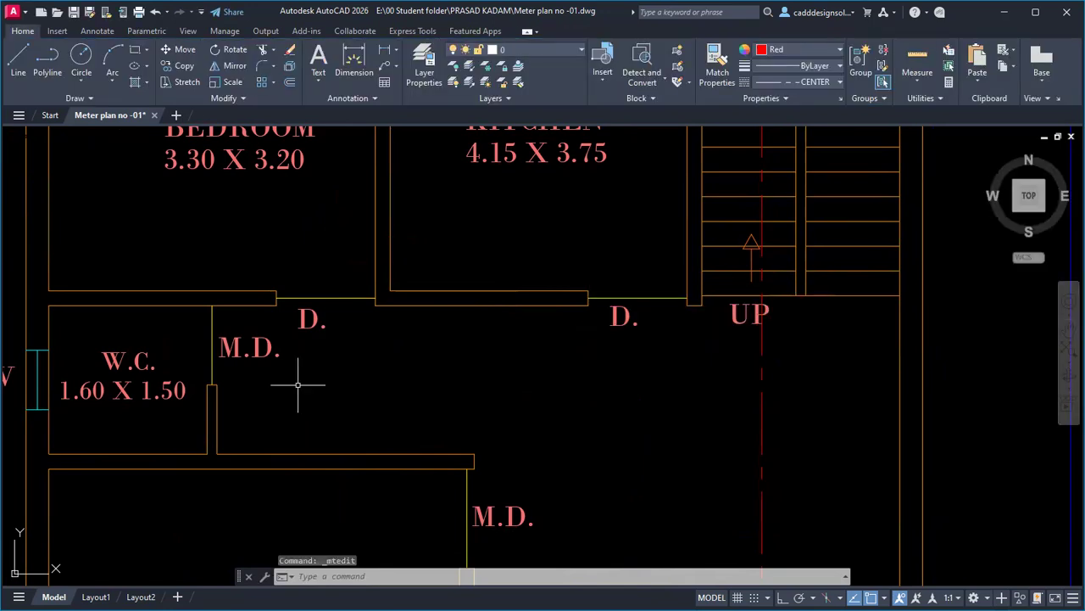
{"action": "double_click", "coordinate": [253, 351]}
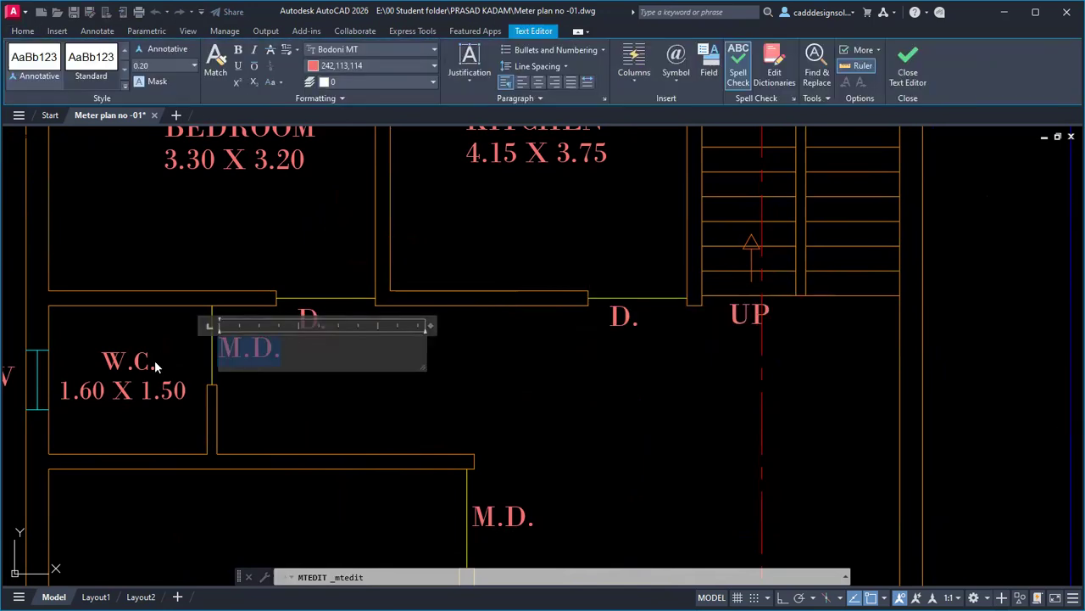
{"action": "key", "text": "Escape"}
{"action": "key", "text": "Escape"}
{"action": "scroll", "coordinate": [286, 395], "scroll_direction": "down", "scroll_amount": 5}
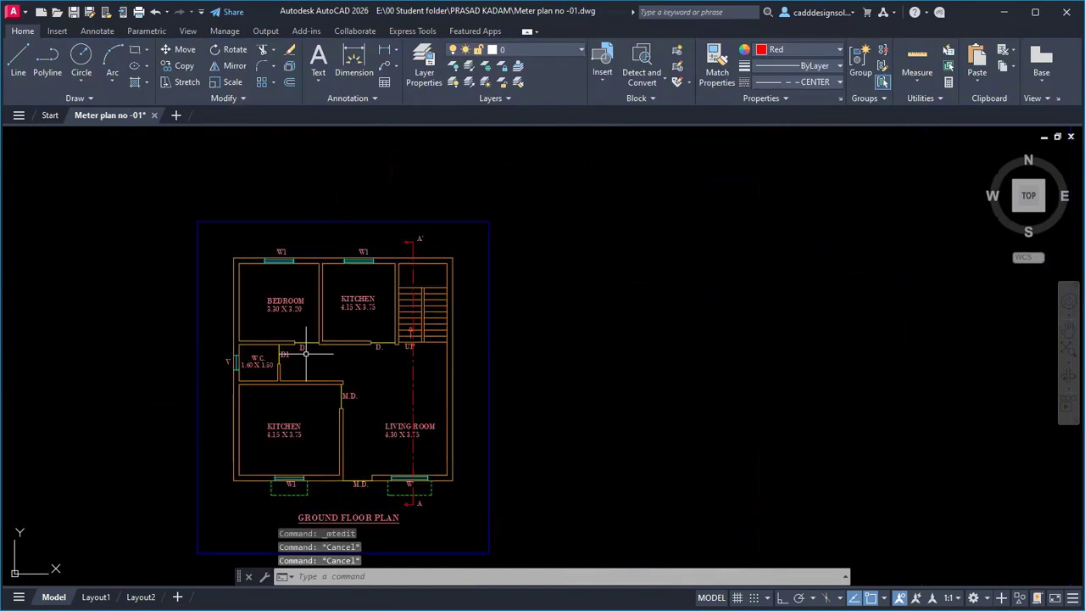
{"action": "scroll", "coordinate": [372, 370], "scroll_direction": "up", "scroll_amount": 2}
{"action": "middle_click_drag", "start_coordinate": [371, 370], "coordinate": [394, 292]}
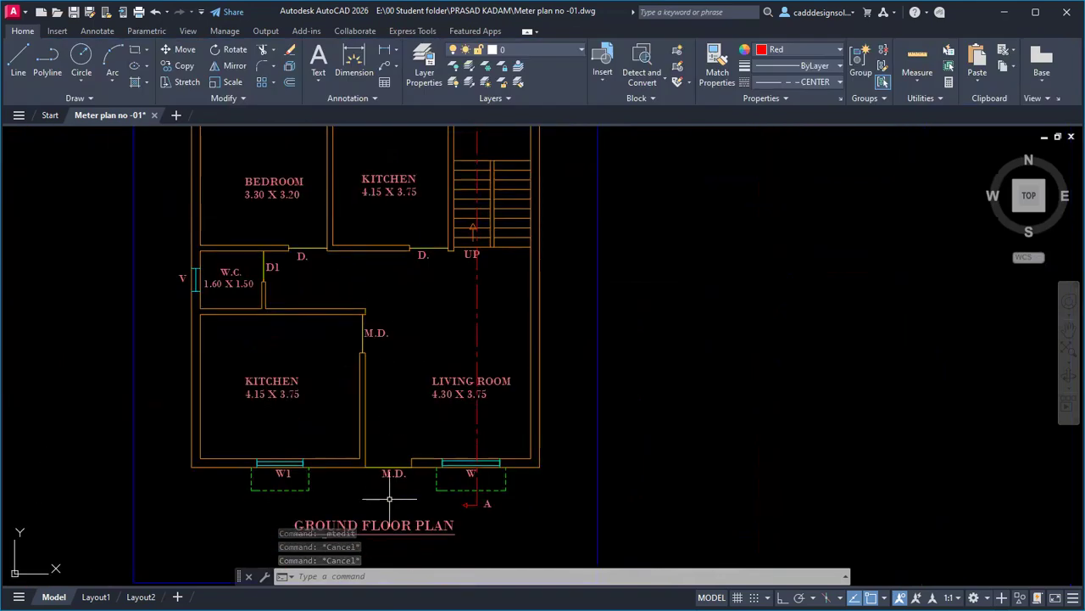
Set the current drawing colour to orange (248,153,30).
{"action": "middle_click_drag", "start_coordinate": [388, 494], "coordinate": [386, 416]}
{"action": "scroll", "coordinate": [371, 416], "scroll_direction": "up", "scroll_amount": 4}
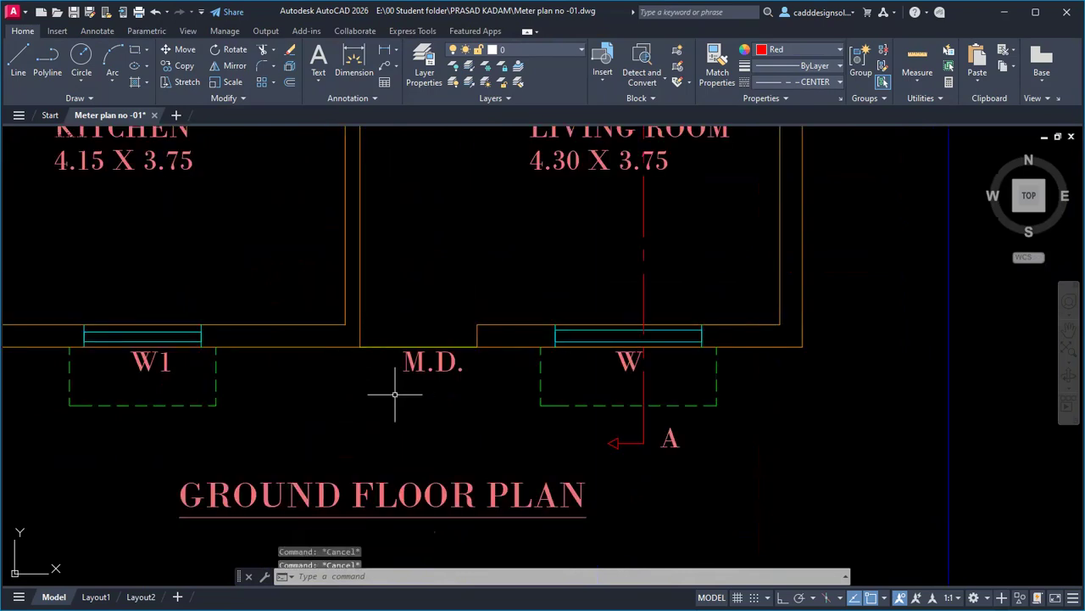
{"action": "key", "text": "Escape"}
{"action": "left_click", "coordinate": [785, 49]}
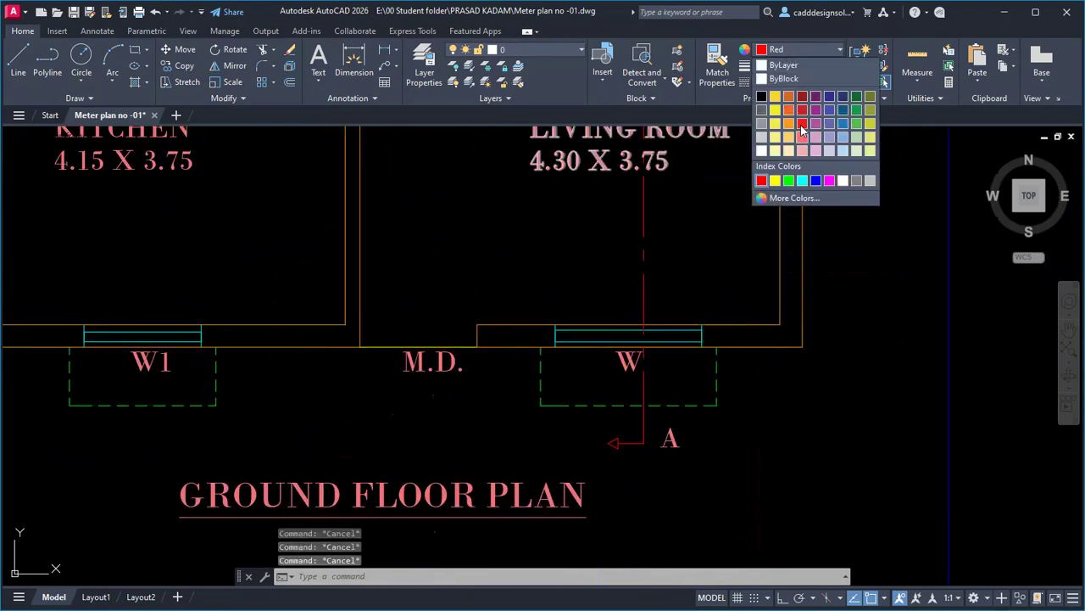
{"action": "left_click", "coordinate": [790, 123]}
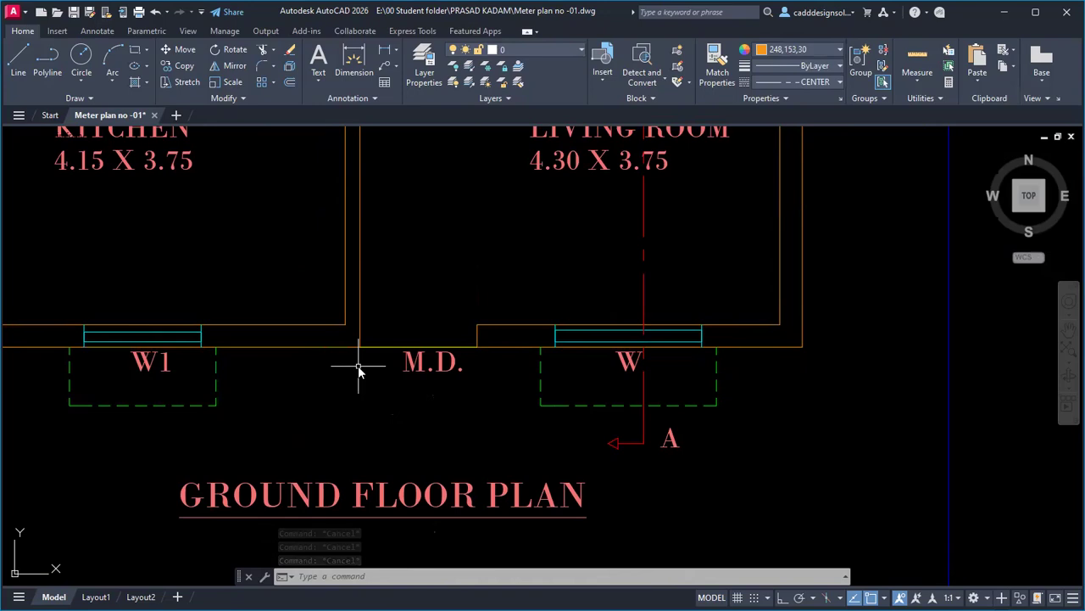
Draw the 0.25-deep step outline from the wall corner around the M.D. opening and back to the wall.
{"action": "key", "text": "l"}
{"action": "key", "text": "Return"}
{"action": "left_click", "coordinate": [361, 347]}
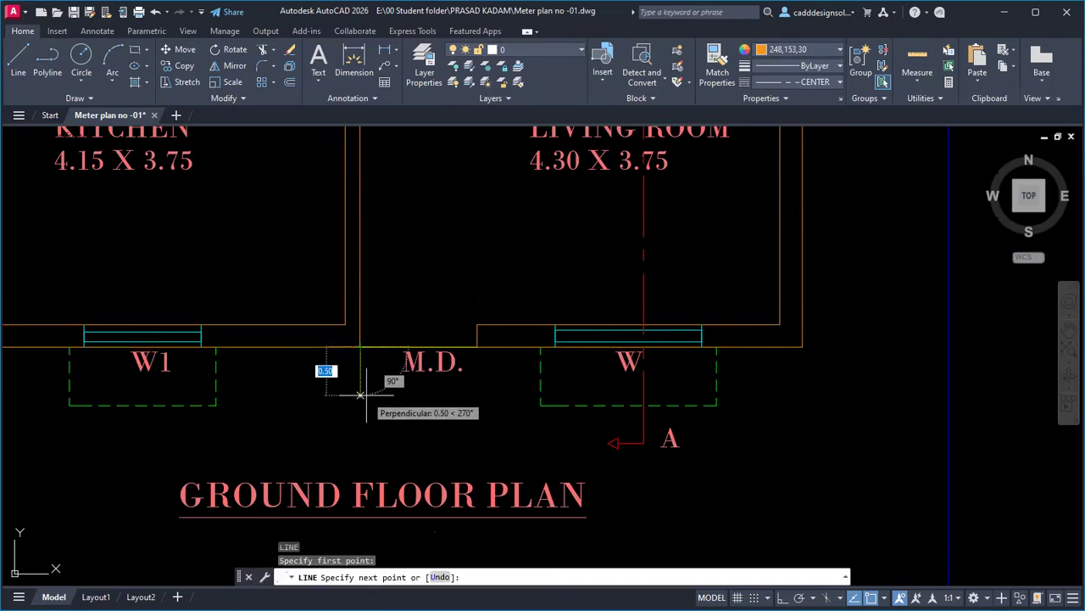
{"action": "type", "text": "0.25"}
{"action": "key", "text": "Return"}
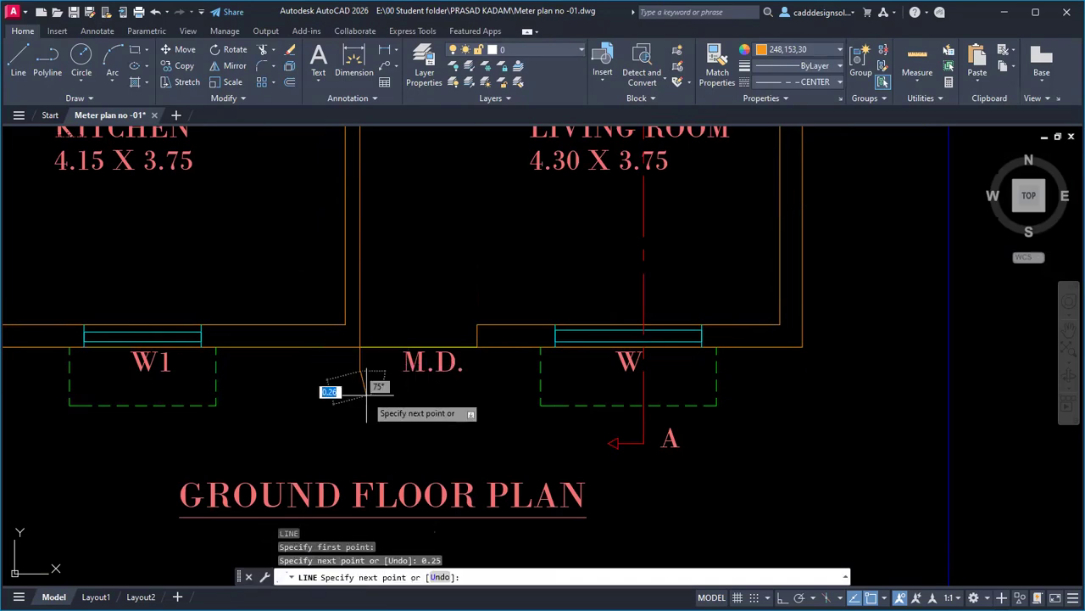
{"action": "key", "text": "F8"}
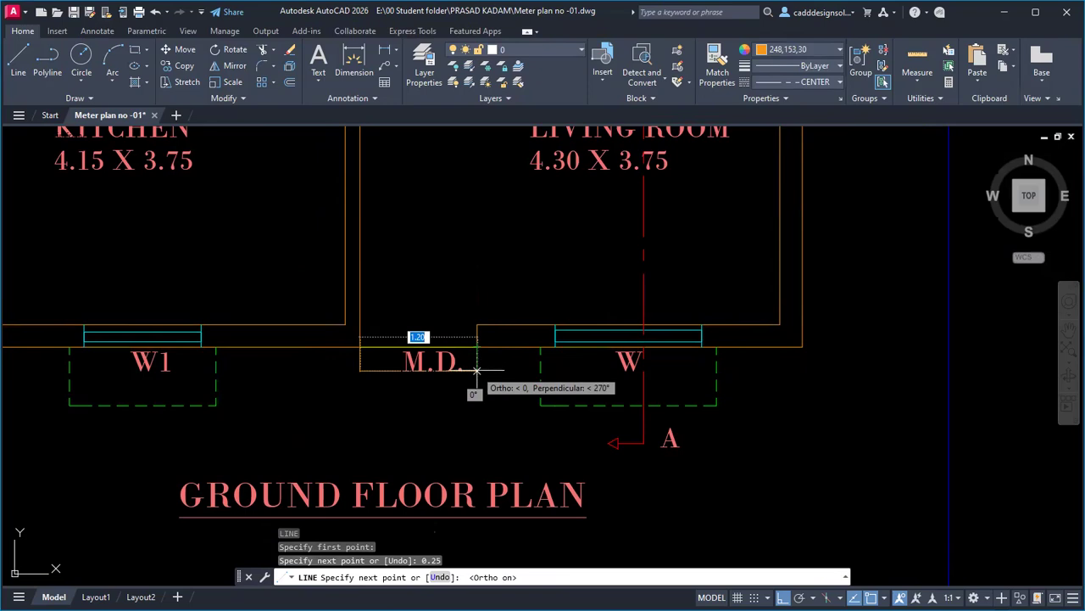
{"action": "left_click", "coordinate": [477, 371]}
{"action": "left_click", "coordinate": [477, 347]}
{"action": "key", "text": "Escape"}
{"action": "key", "text": "Escape"}
{"action": "key", "text": "Escape"}
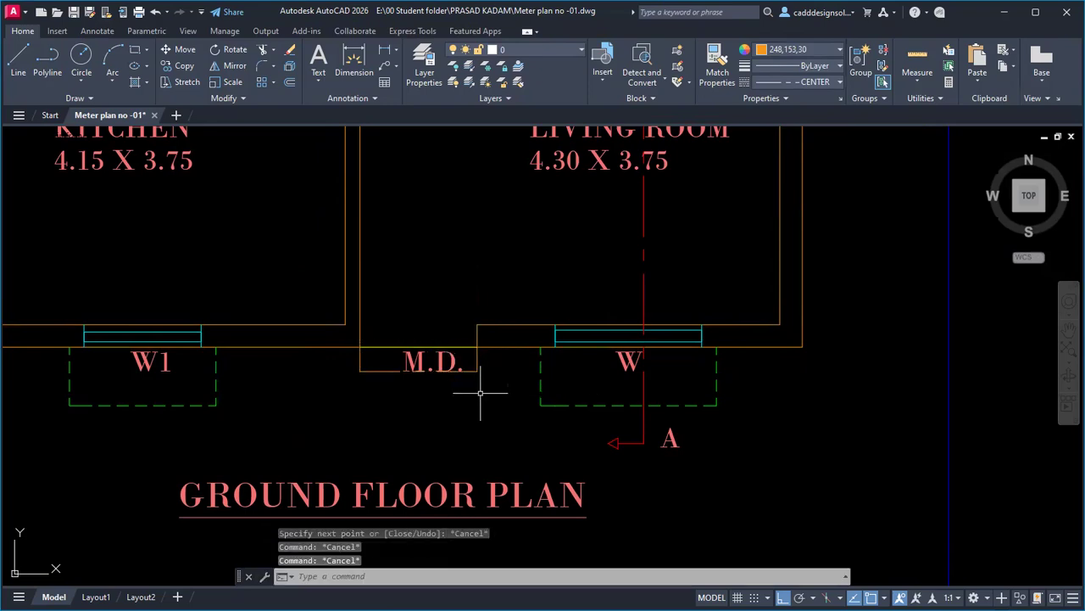
{"action": "scroll", "coordinate": [453, 386], "scroll_direction": "up", "scroll_amount": 2}
{"action": "middle_click_drag", "start_coordinate": [486, 392], "coordinate": [490, 406]}
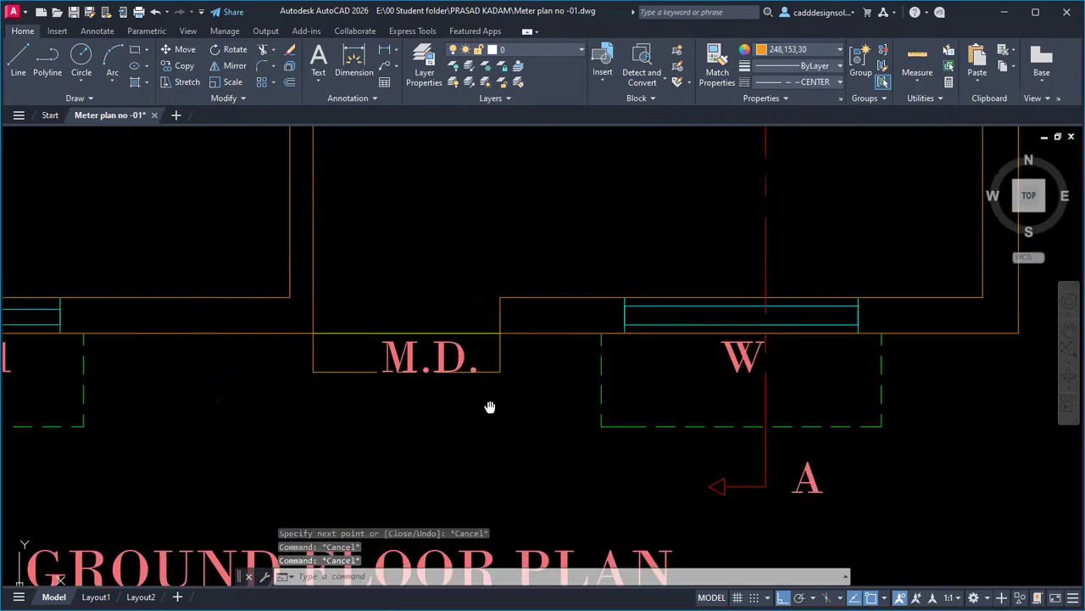
Set the step's front and side lines, and the current linetype, to ByLayer.
{"action": "left_click", "coordinate": [345, 370]}
{"action": "left_click", "coordinate": [326, 361]}
{"action": "left_click", "coordinate": [277, 361]}
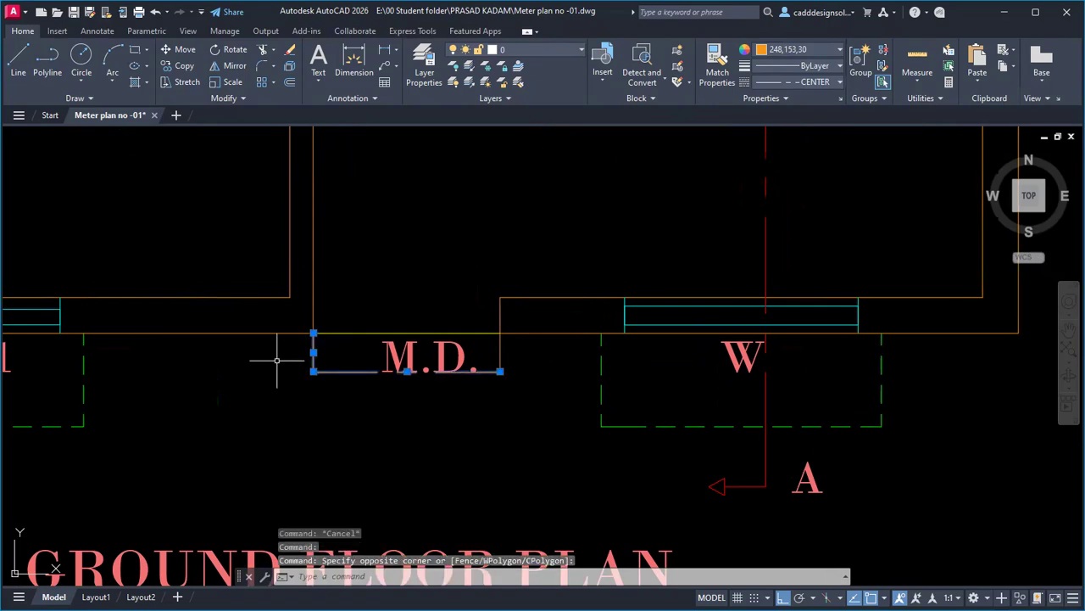
{"action": "left_click", "coordinate": [510, 350]}
{"action": "left_click", "coordinate": [492, 354]}
{"action": "left_click", "coordinate": [796, 87]}
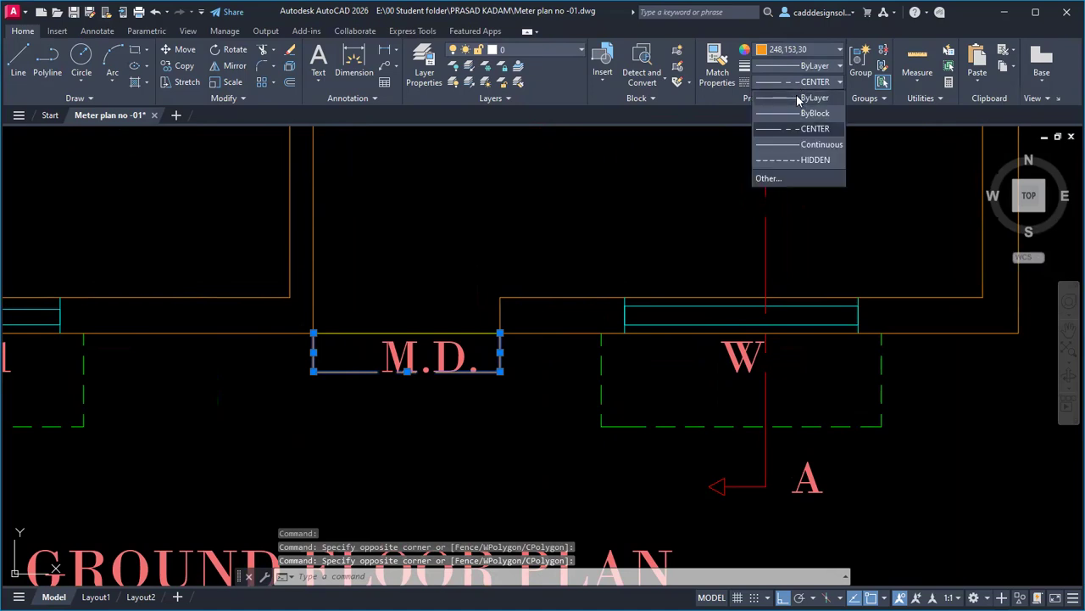
{"action": "left_click", "coordinate": [801, 100]}
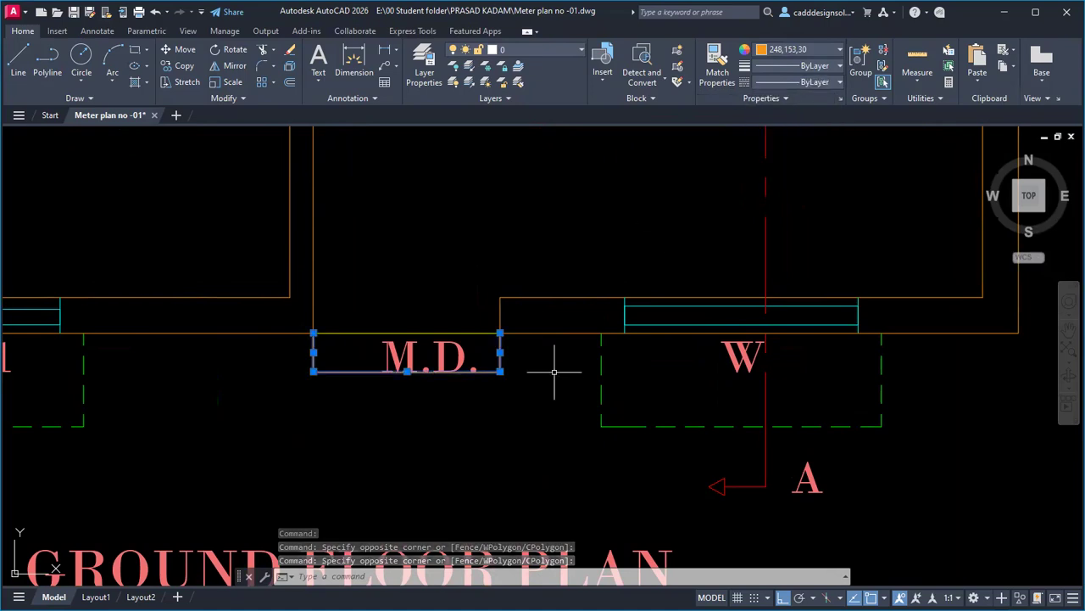
{"action": "key", "text": "Escape"}
{"action": "key", "text": "Escape"}
{"action": "key", "text": "Escape"}
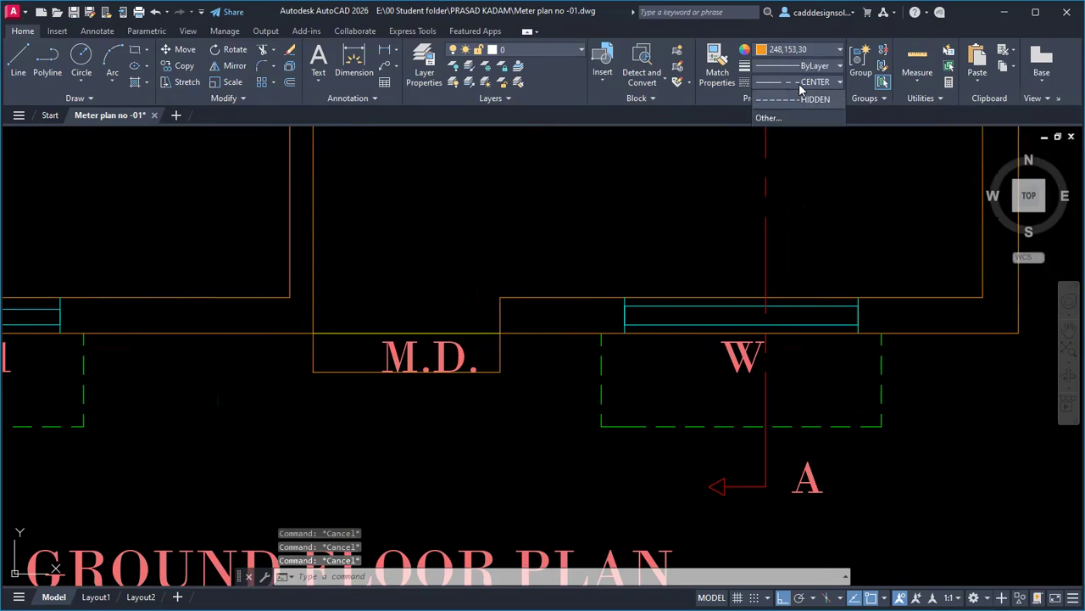
{"action": "left_click", "coordinate": [797, 83]}
{"action": "left_click", "coordinate": [804, 99]}
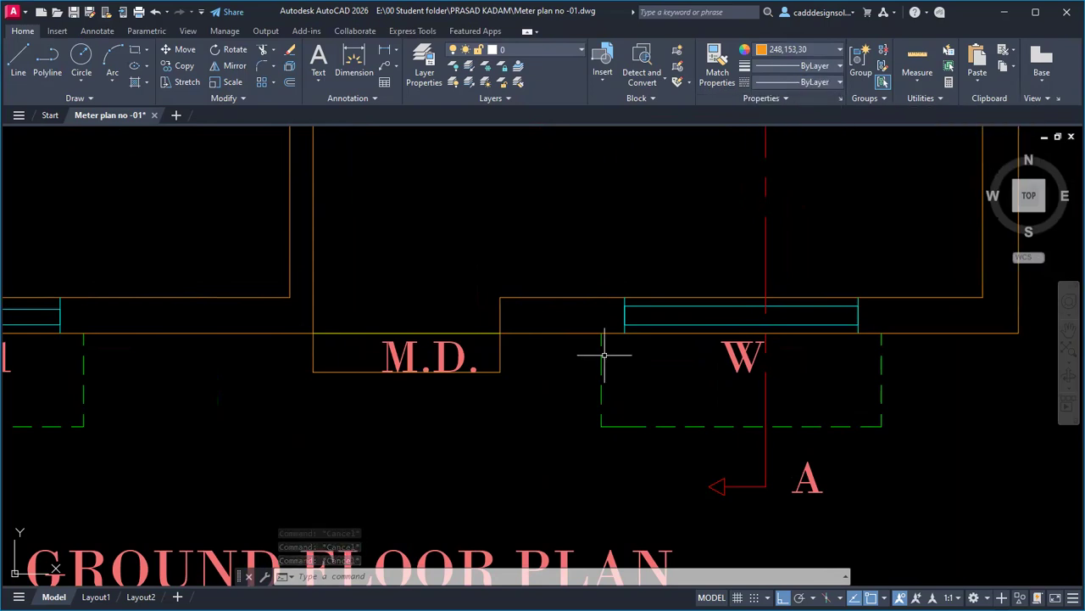
Offset the step's front line twice by 0.25 to add two lower steps.
{"action": "type", "text": "o"}
{"action": "key", "text": "Return"}
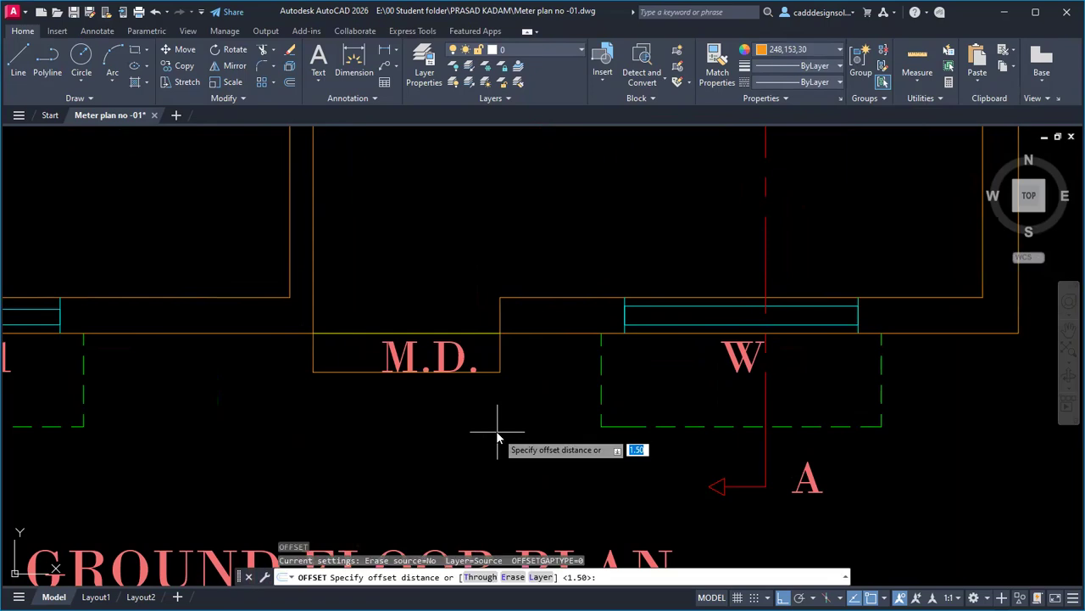
{"action": "type", "text": "0.25"}
{"action": "key", "text": "Return"}
{"action": "left_click", "coordinate": [496, 370]}
{"action": "left_click", "coordinate": [485, 405]}
{"action": "left_click", "coordinate": [478, 410]}
{"action": "left_click", "coordinate": [470, 463]}
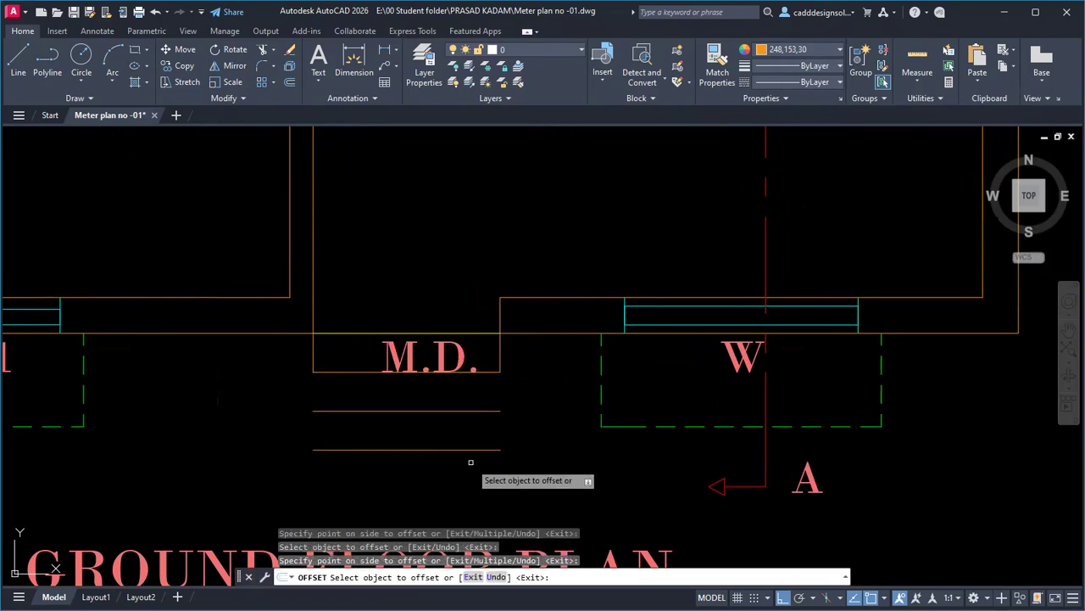
{"action": "key", "text": "Escape"}
Fillet the bottom step line with the left and right side lines to close both corners.
{"action": "type", "text": "f"}
{"action": "key", "text": "Return"}
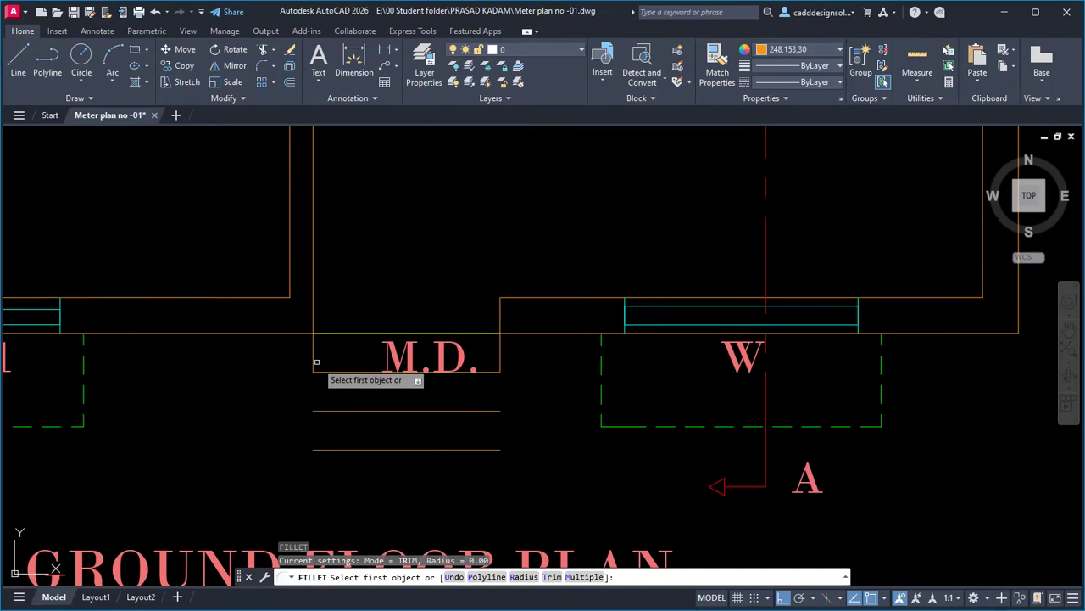
{"action": "left_click", "coordinate": [316, 361]}
{"action": "left_click", "coordinate": [346, 448]}
{"action": "key", "text": "Return"}
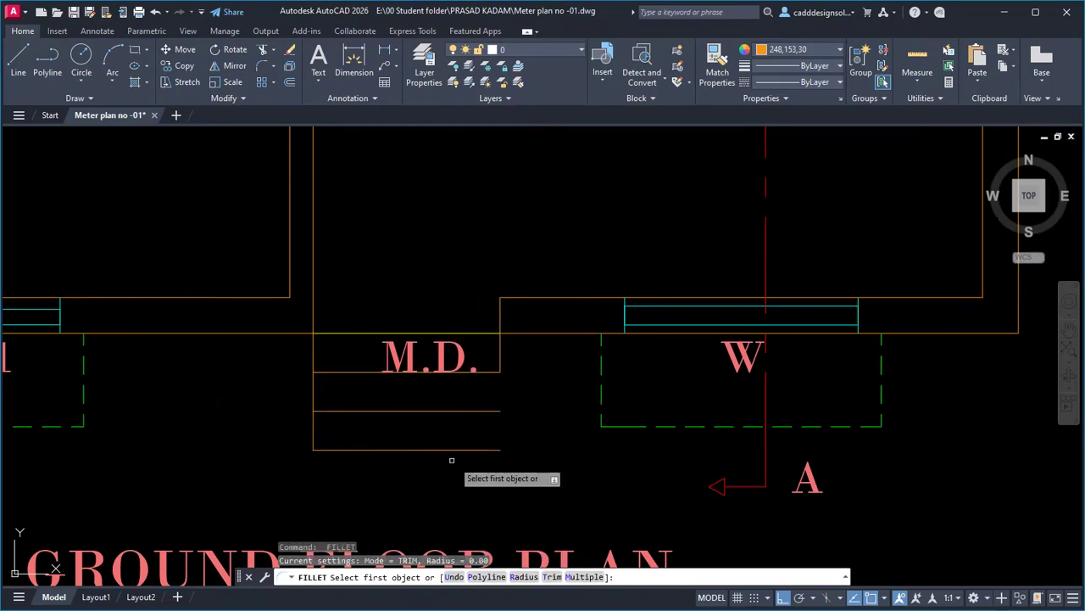
{"action": "left_click", "coordinate": [451, 449]}
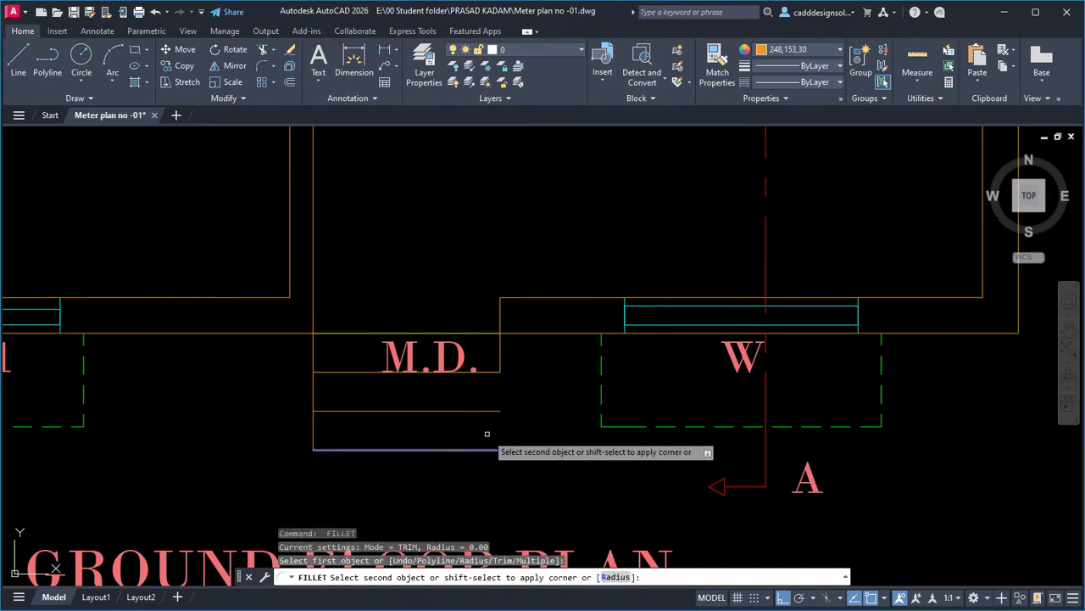
{"action": "left_click", "coordinate": [499, 358]}
Move the M.D. label slightly to the left.
{"action": "type", "text": "m"}
{"action": "key", "text": "Return"}
{"action": "left_click", "coordinate": [467, 357]}
{"action": "key", "text": "Return"}
{"action": "left_click", "coordinate": [468, 357]}
{"action": "left_click", "coordinate": [456, 357]}
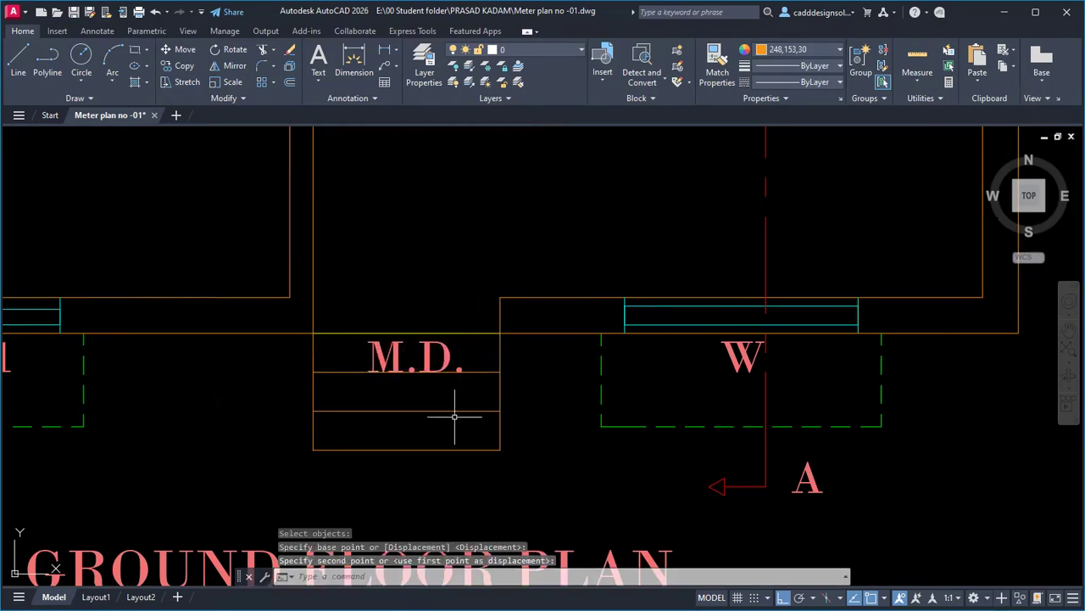
{"action": "scroll", "coordinate": [455, 417], "scroll_direction": "down", "scroll_amount": 6}
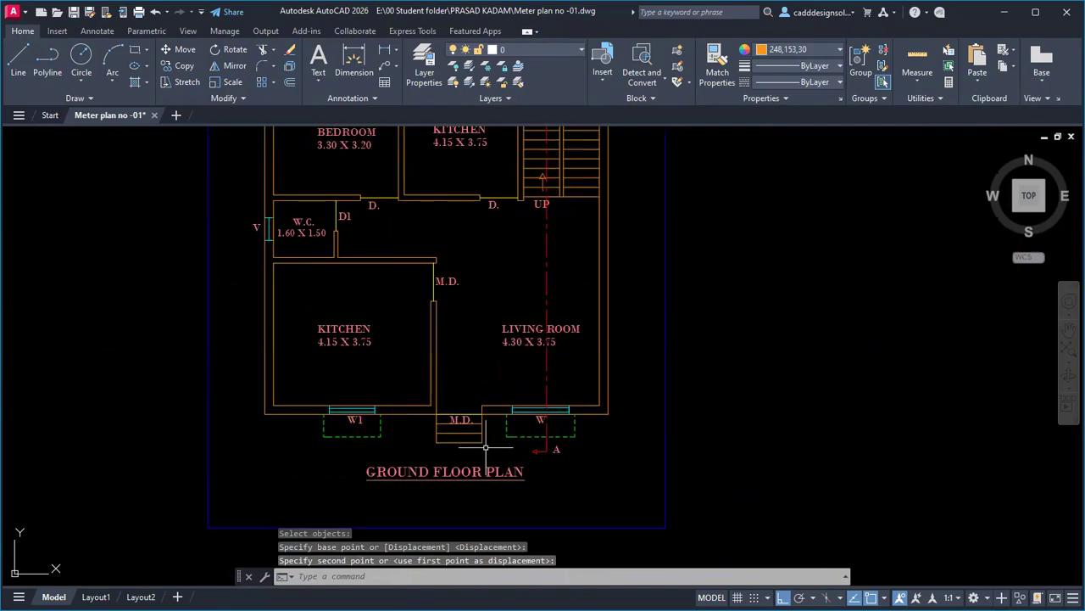
Window-select the entire ground floor plan together with its blue border.
{"action": "scroll", "coordinate": [486, 447], "scroll_direction": "up", "scroll_amount": 3}
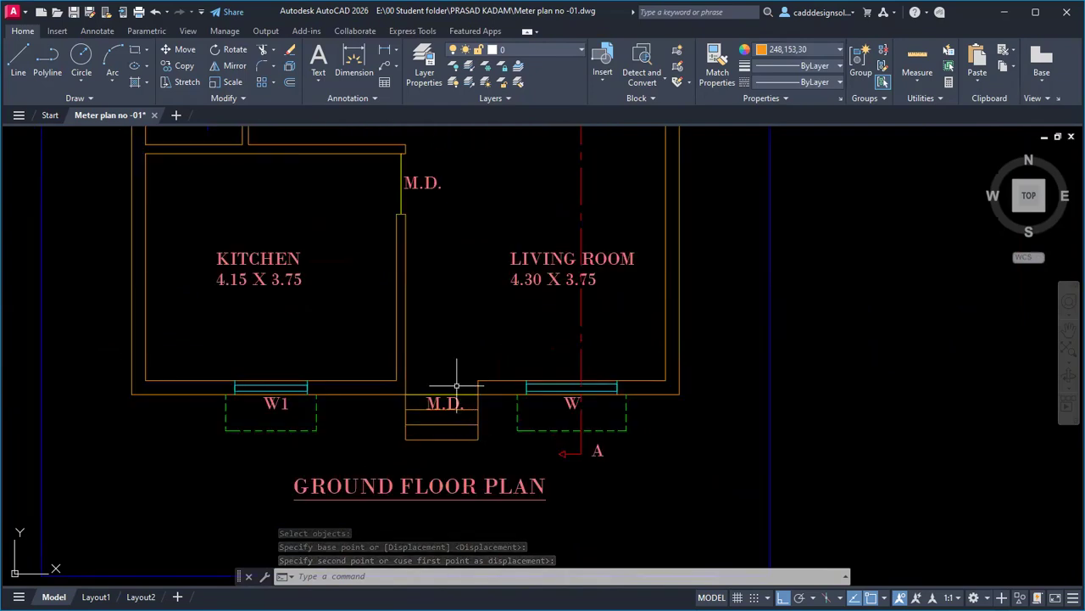
{"action": "scroll", "coordinate": [456, 386], "scroll_direction": "down", "scroll_amount": 5}
{"action": "scroll", "coordinate": [479, 302], "scroll_direction": "up", "scroll_amount": 4}
{"action": "mouse_move", "coordinate": [479, 302]}
{"action": "middle_mouse_down"}
{"action": "mouse_move", "coordinate": [552, 351]}
{"action": "mouse_move", "coordinate": [549, 400]}
{"action": "middle_mouse_up"}
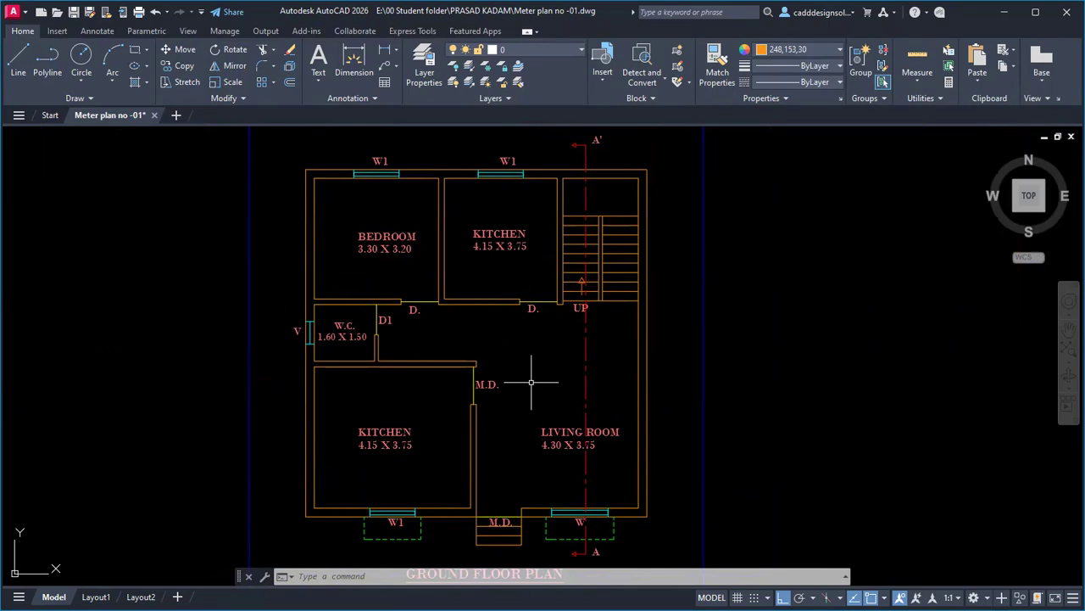
{"action": "scroll", "coordinate": [531, 382], "scroll_direction": "down", "scroll_amount": 3}
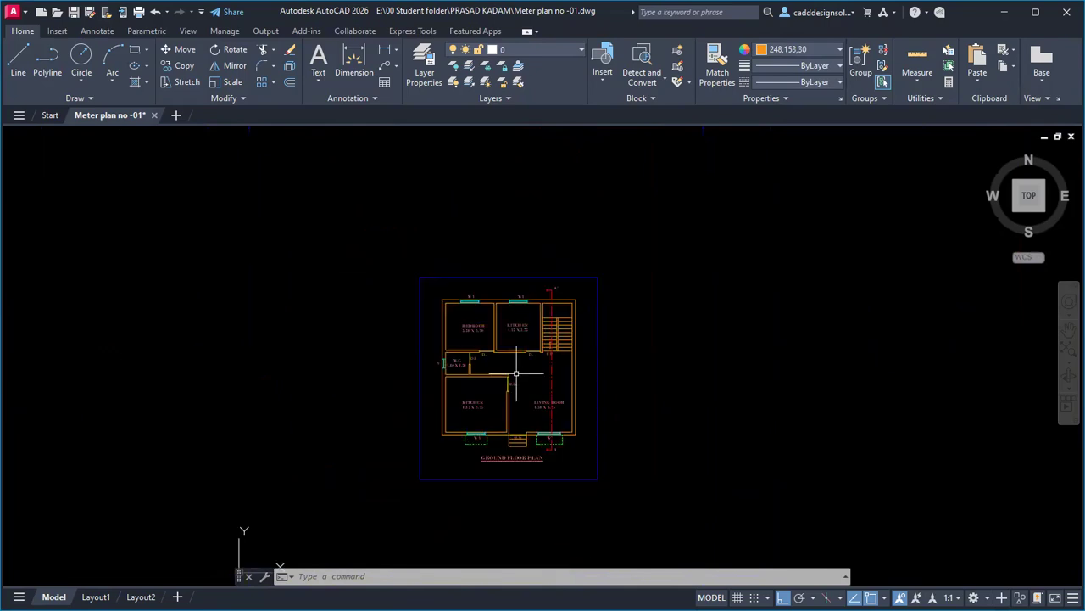
{"action": "middle_click_drag", "start_coordinate": [531, 383], "coordinate": [504, 359]}
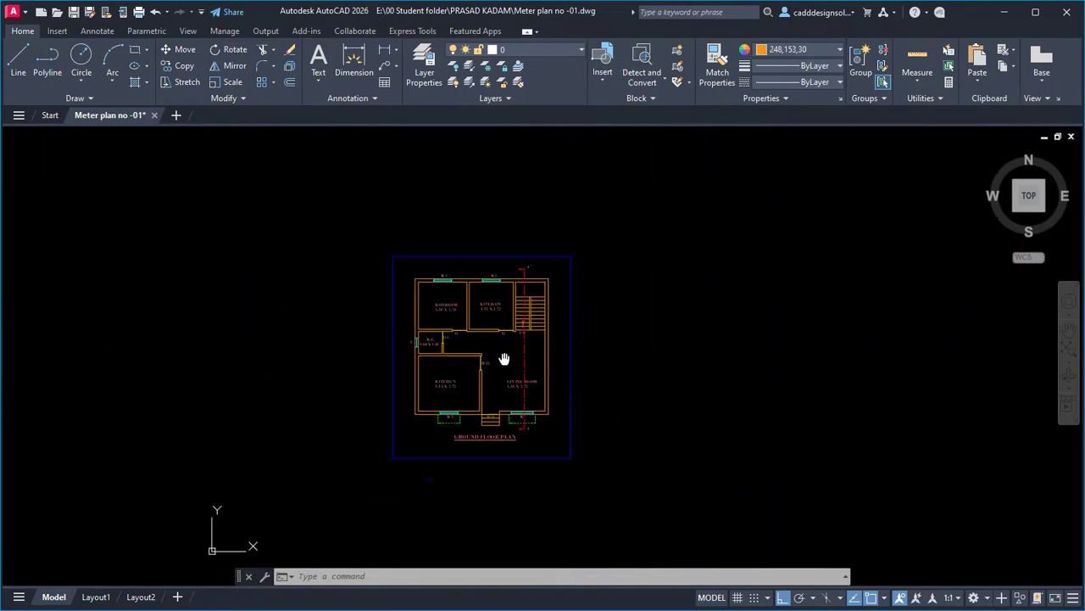
{"action": "left_click", "coordinate": [371, 223]}
{"action": "left_click", "coordinate": [602, 477]}
Copy the plan from its lower-left corner three times in a row to the right.
{"action": "type", "text": "CO"}
{"action": "key", "text": "Return"}
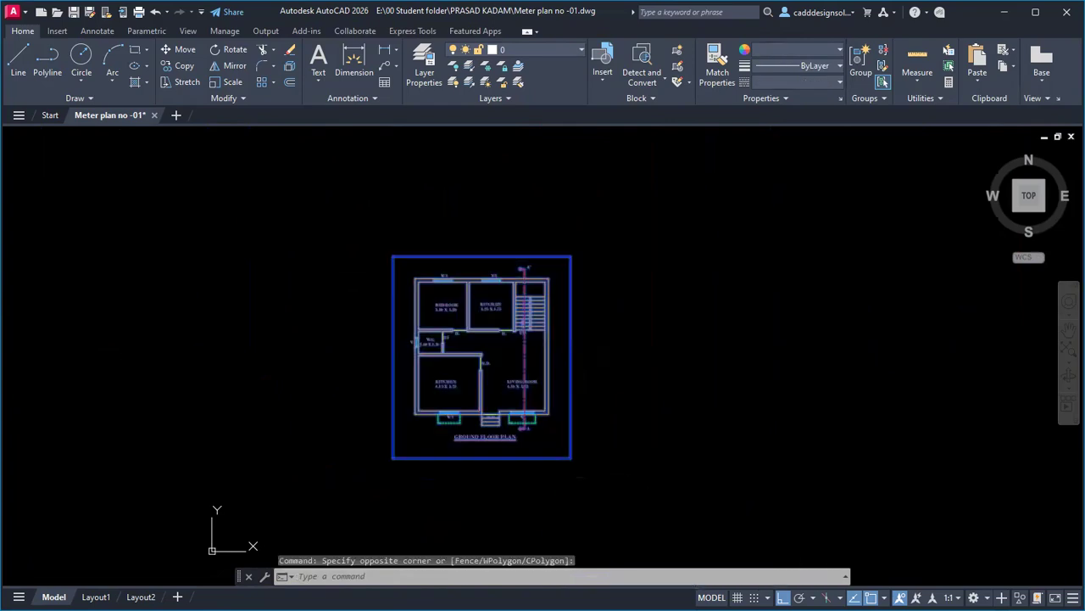
{"action": "left_click", "coordinate": [393, 458]}
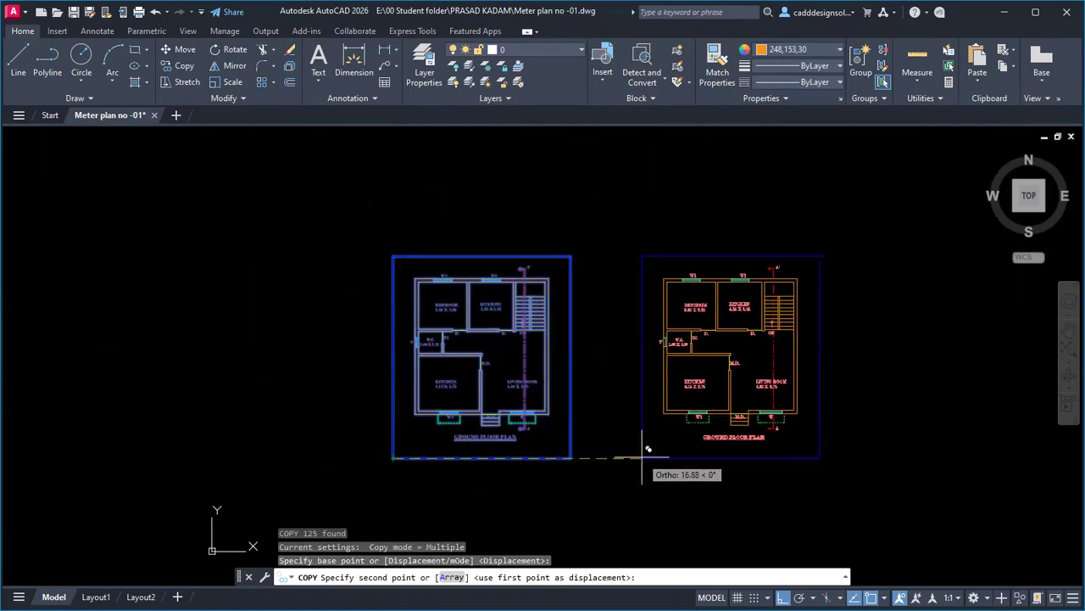
{"action": "left_click", "coordinate": [642, 458]}
{"action": "middle_click_drag", "start_coordinate": [771, 462], "coordinate": [529, 469]}
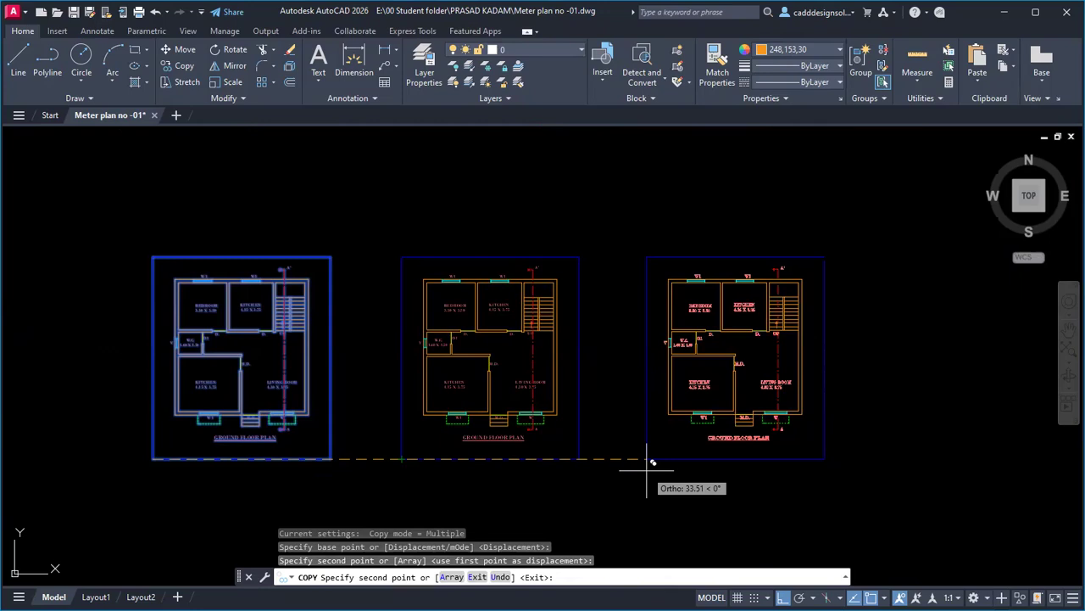
{"action": "left_click", "coordinate": [655, 461]}
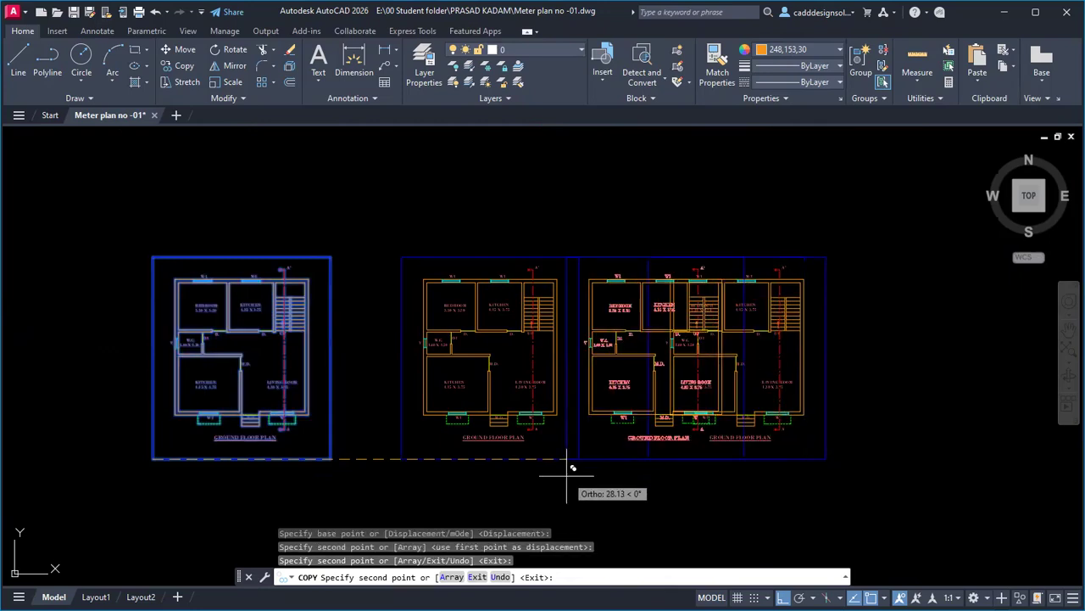
{"action": "scroll", "coordinate": [574, 467], "scroll_direction": "down", "scroll_amount": 2}
{"action": "middle_click_drag", "start_coordinate": [682, 472], "coordinate": [552, 466]}
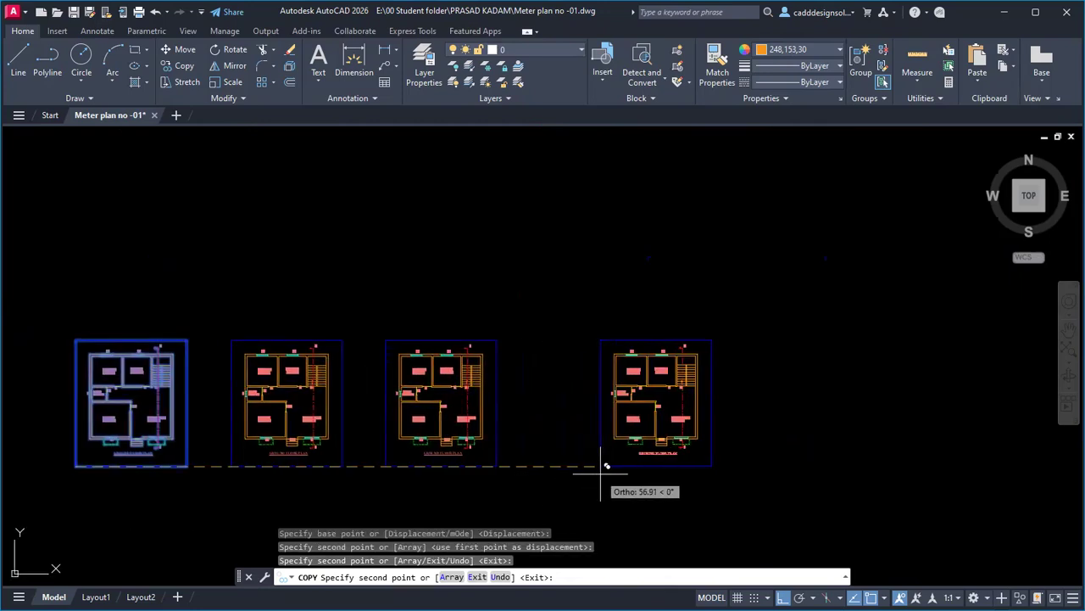
{"action": "left_click", "coordinate": [779, 459]}
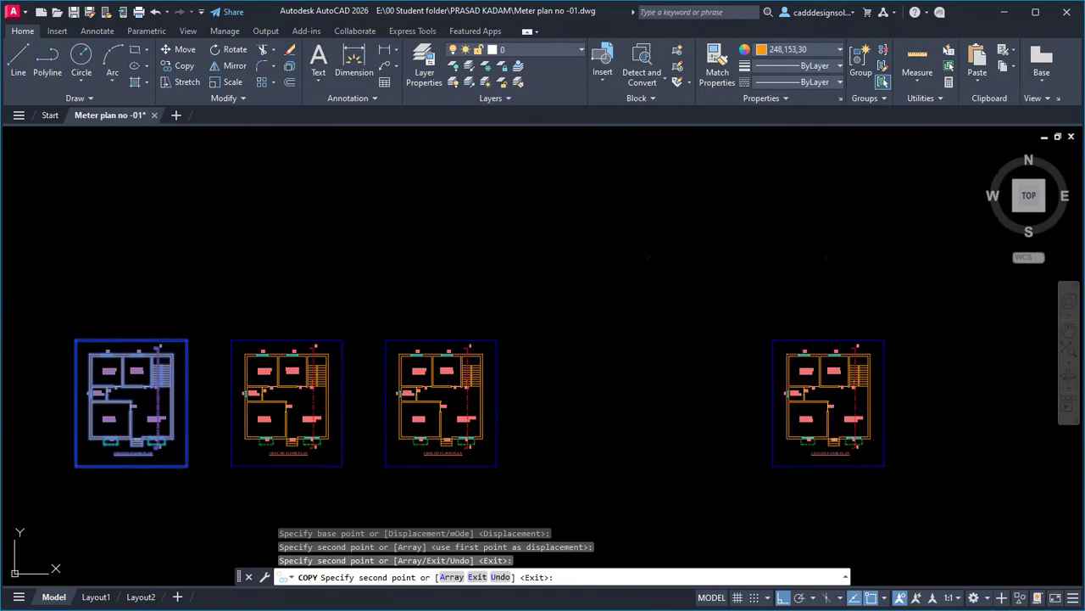
{"action": "key", "text": "Escape"}
{"action": "key", "text": "Escape"}
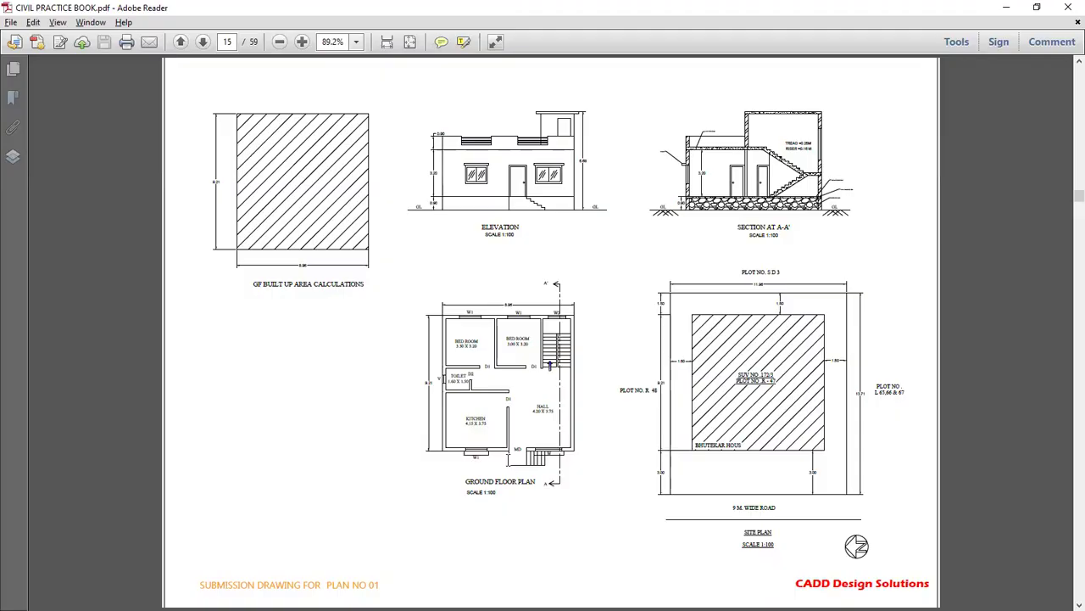
Scroll through the CIVIL PRACTICE BOOK.pdf plan sheets, ending on page 9's '02 Floor Plan in Meter'.
{"action": "scroll", "coordinate": [508, 458], "scroll_direction": "up", "scroll_amount": 3}
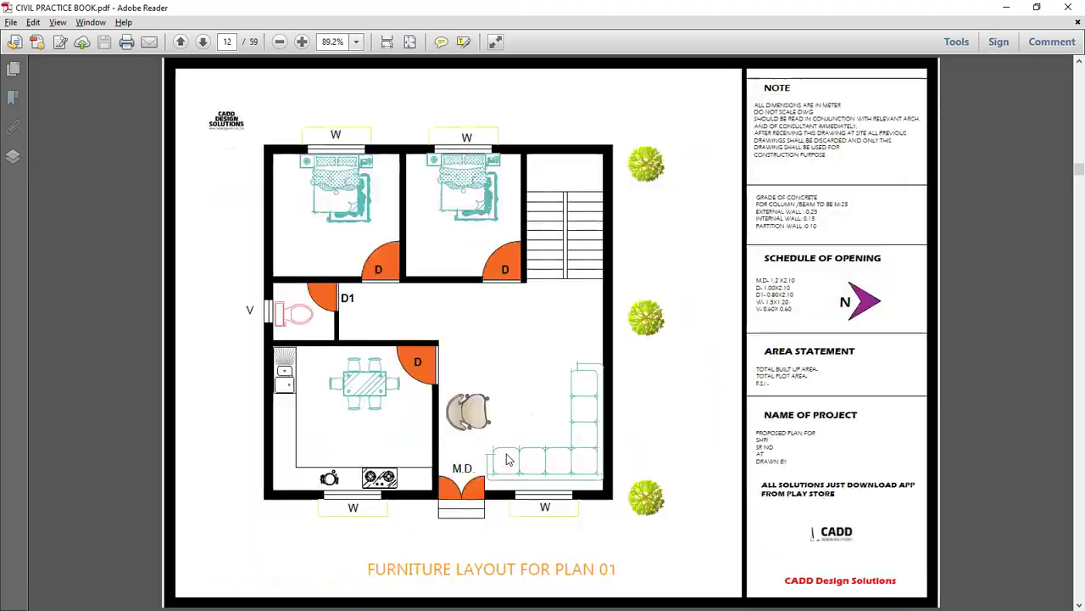
{"action": "scroll", "coordinate": [506, 458], "scroll_direction": "up", "scroll_amount": 4}
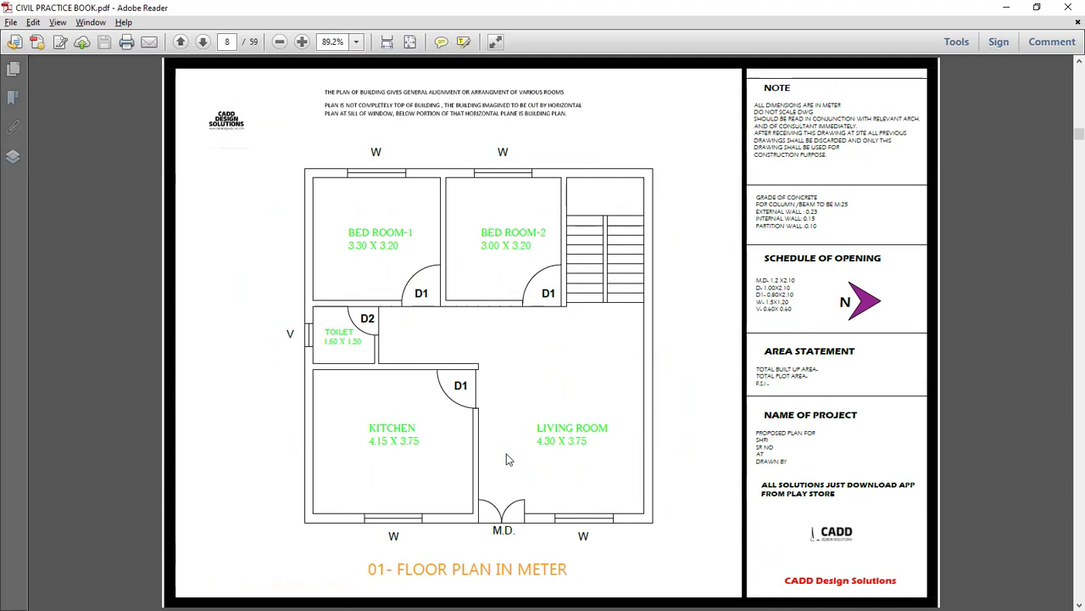
{"action": "scroll", "coordinate": [507, 459], "scroll_direction": "down", "scroll_amount": 1}
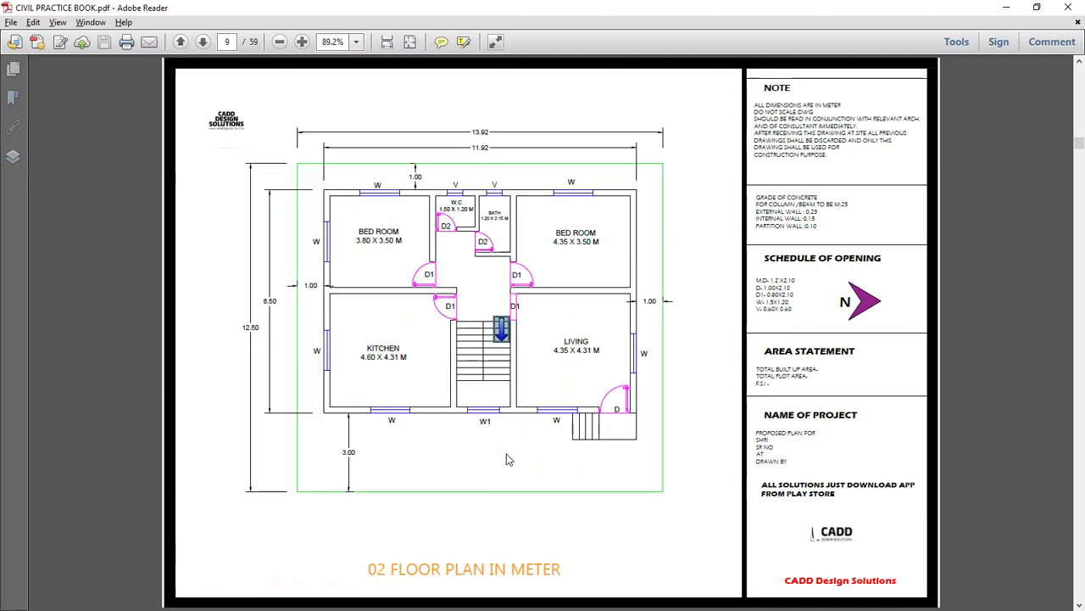
{"action": "scroll", "coordinate": [506, 459], "scroll_direction": "down", "scroll_amount": 3}
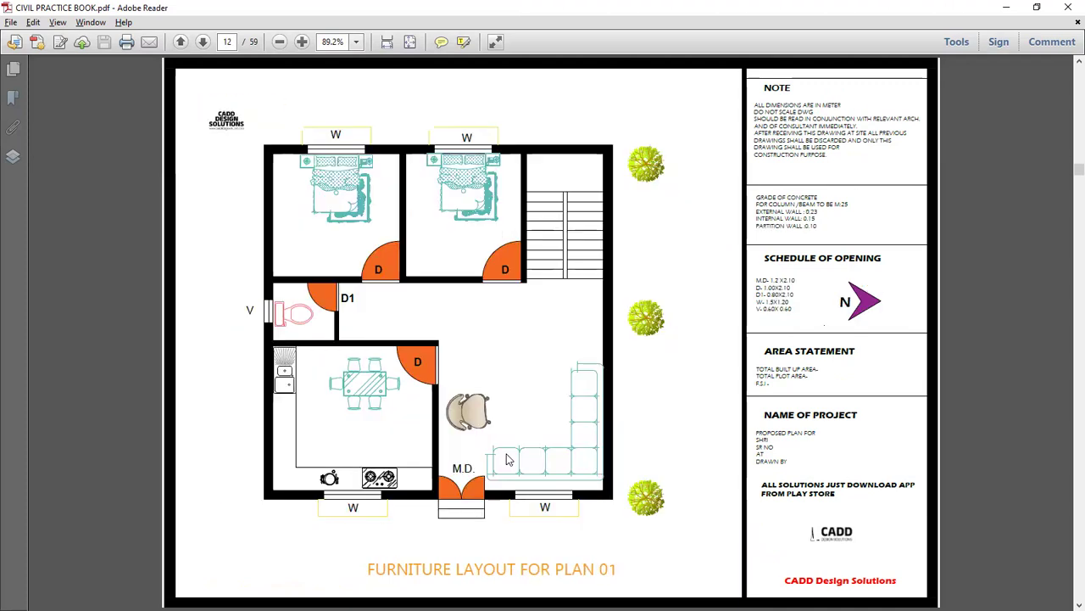
{"action": "scroll", "coordinate": [507, 459], "scroll_direction": "down", "scroll_amount": 2}
{"action": "scroll", "coordinate": [506, 459], "scroll_direction": "down", "scroll_amount": 2}
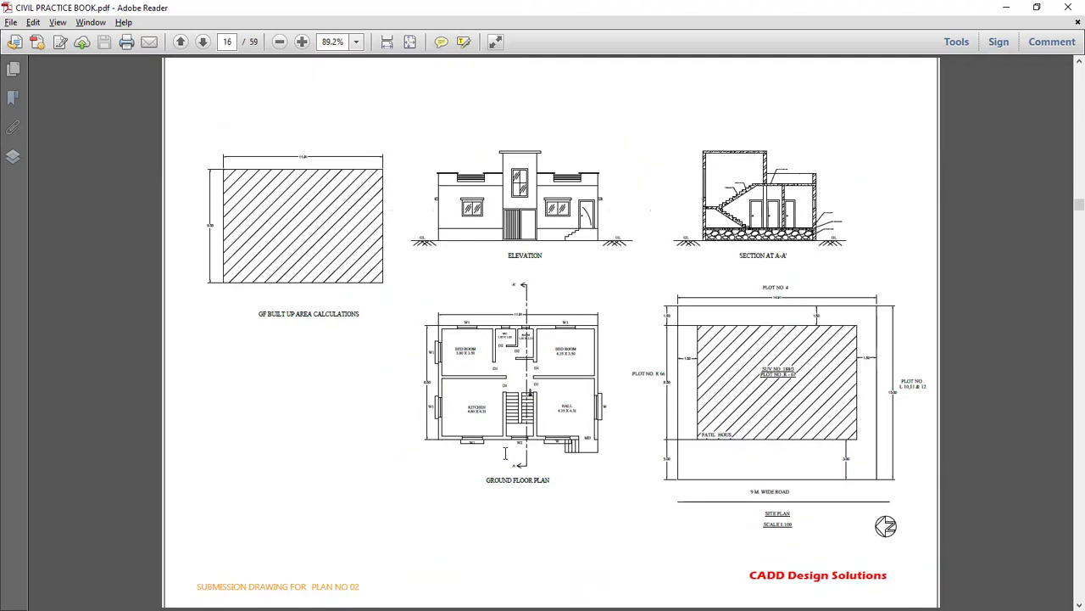
{"action": "scroll", "coordinate": [506, 459], "scroll_direction": "down", "scroll_amount": 2}
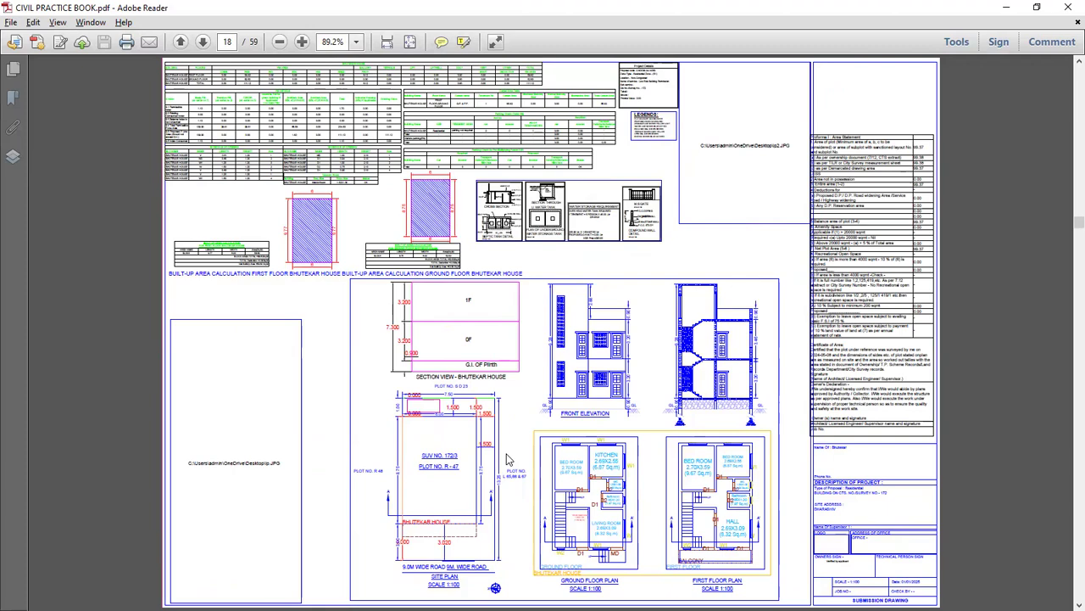
{"action": "scroll", "coordinate": [616, 506], "scroll_direction": "up", "scroll_amount": 2, "text": "ctrl"}
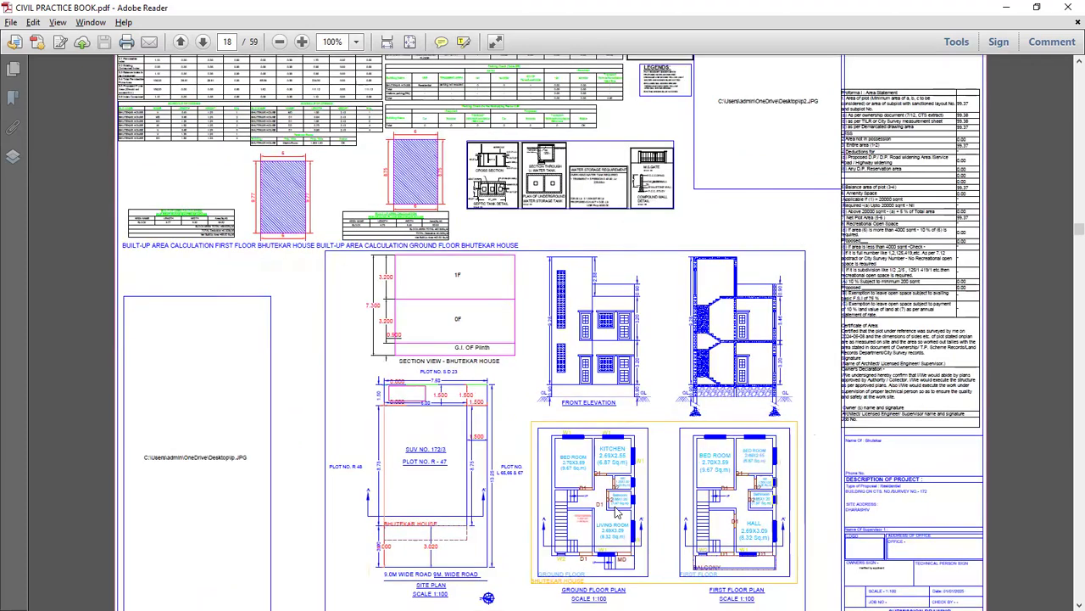
{"action": "scroll", "coordinate": [573, 477], "scroll_direction": "down", "scroll_amount": 2, "text": "ctrl"}
{"action": "scroll", "coordinate": [572, 476], "scroll_direction": "down", "scroll_amount": 1, "text": "ctrl"}
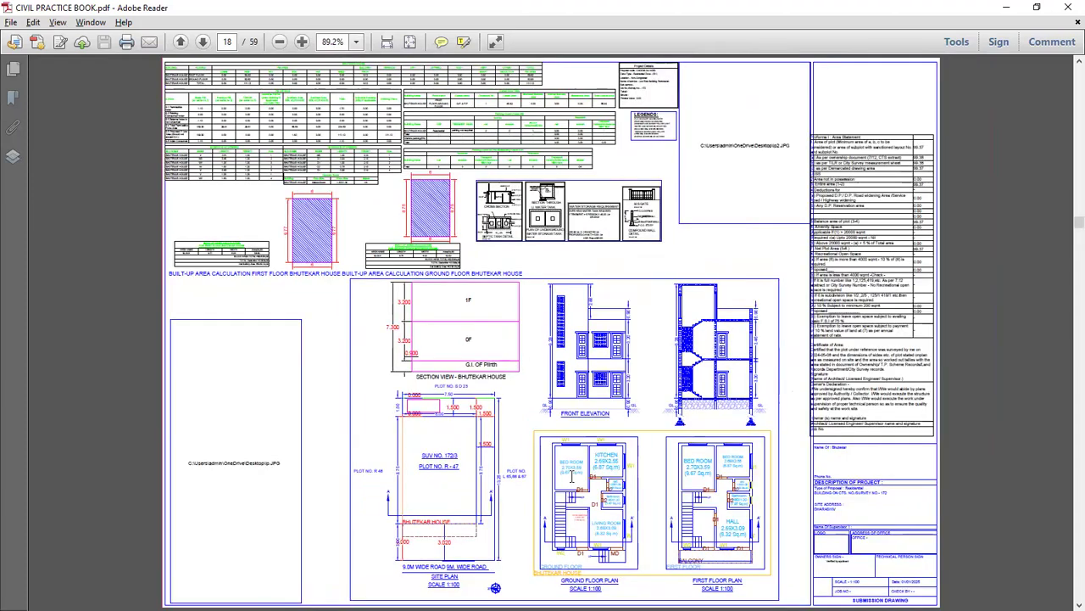
{"action": "scroll", "coordinate": [572, 476], "scroll_direction": "down", "scroll_amount": 1}
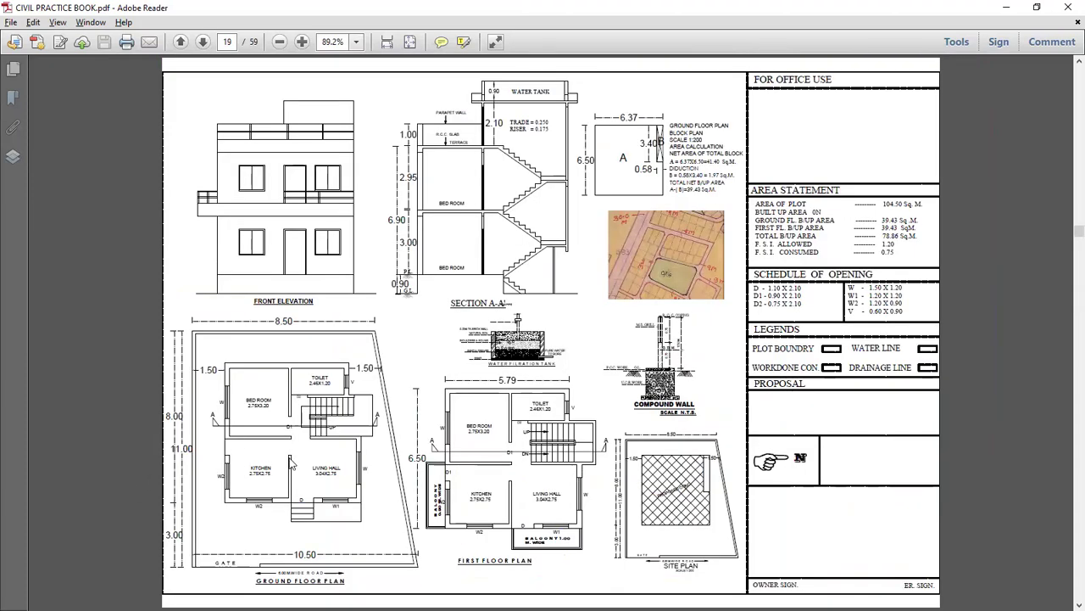
{"action": "scroll", "coordinate": [290, 462], "scroll_direction": "down", "scroll_amount": 1}
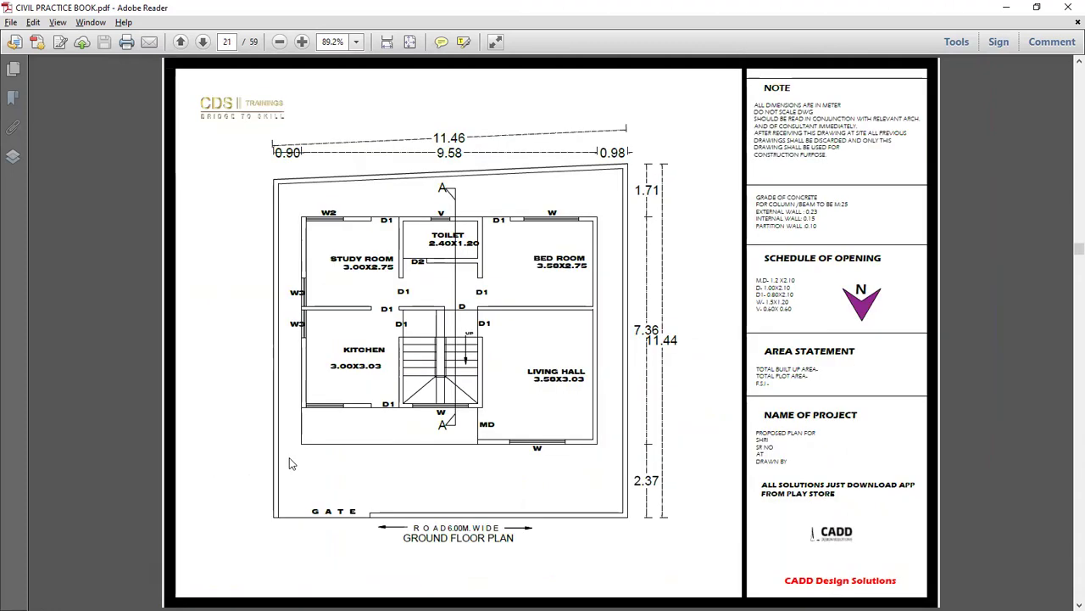
{"action": "scroll", "coordinate": [290, 463], "scroll_direction": "down", "scroll_amount": 2}
{"action": "scroll", "coordinate": [289, 457], "scroll_direction": "down", "scroll_amount": 1}
{"action": "scroll", "coordinate": [289, 458], "scroll_direction": "up", "scroll_amount": 6}
{"action": "scroll", "coordinate": [289, 463], "scroll_direction": "up", "scroll_amount": 5}
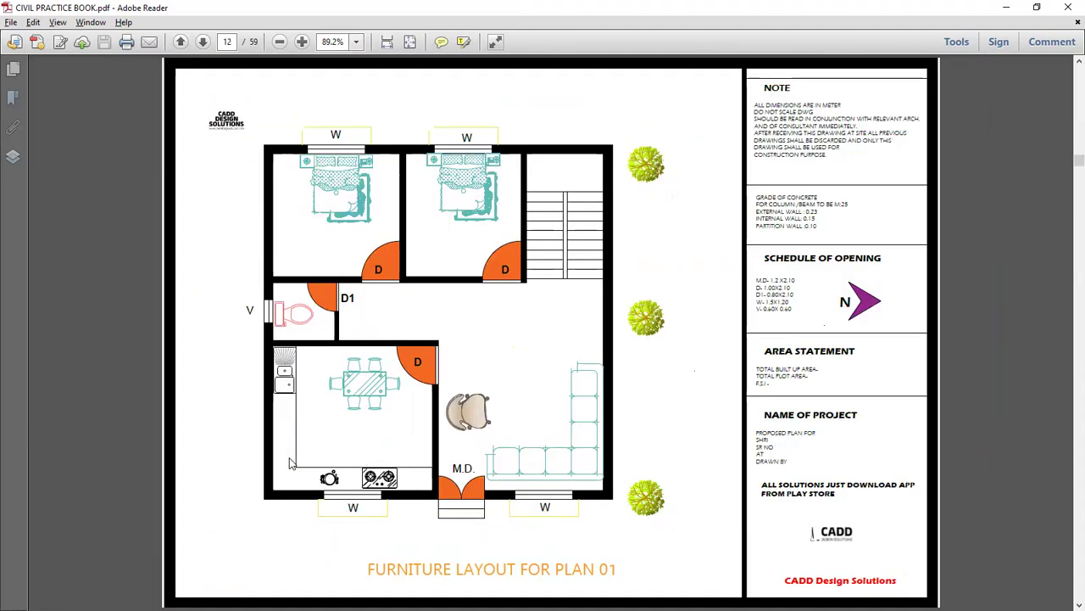
{"action": "scroll", "coordinate": [290, 462], "scroll_direction": "up", "scroll_amount": 2}
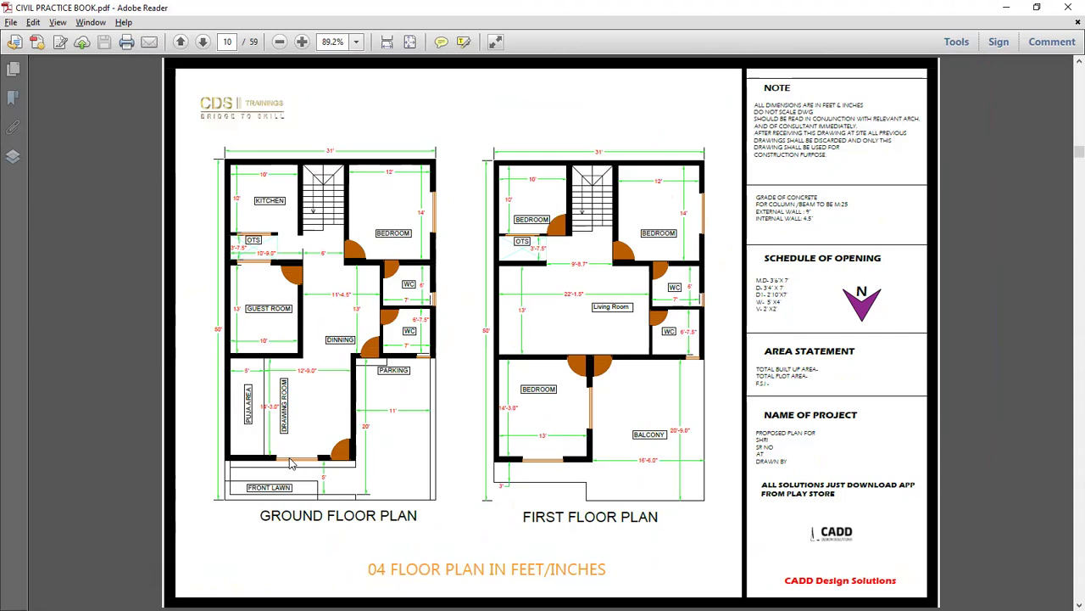
{"action": "scroll", "coordinate": [360, 437], "scroll_direction": "up", "scroll_amount": 1}
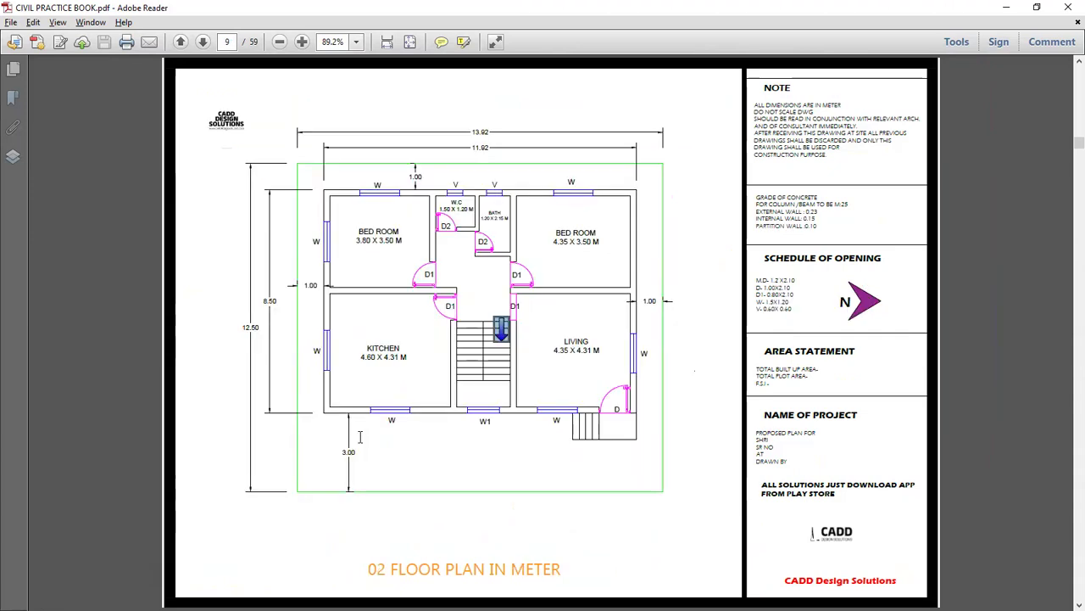